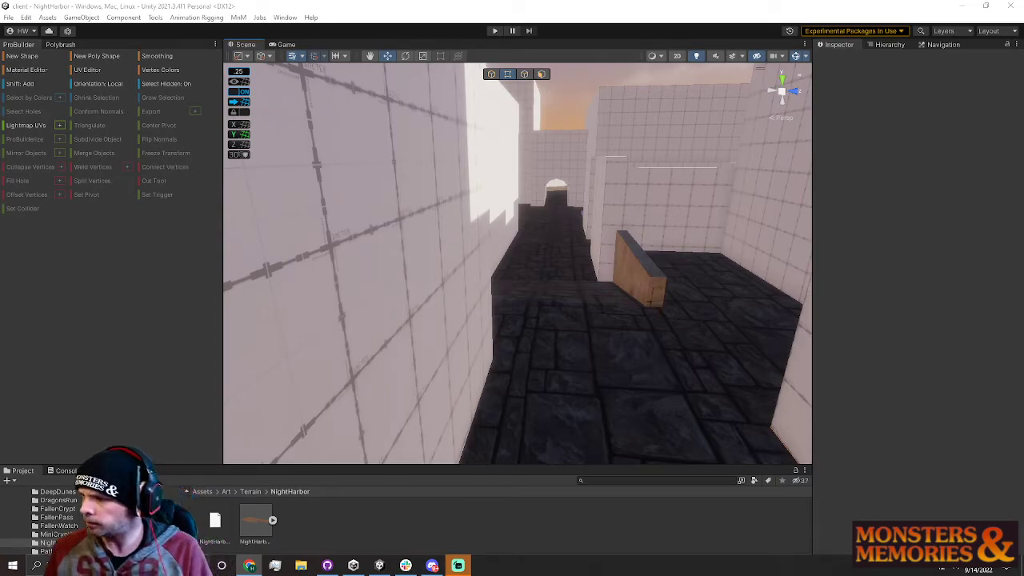
pyautogui.moveTo(627, 302); pyautogui.dragTo(196, 366, button='right')
pyautogui.press('w')
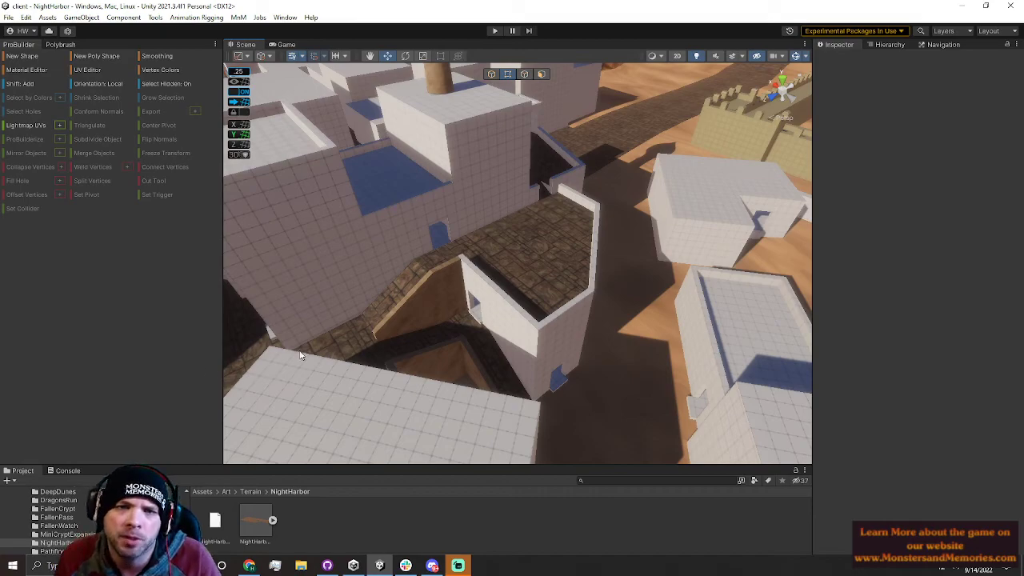
pyautogui.moveTo(458, 294); pyautogui.dragTo(531, 229, button='right')
pyautogui.click(519, 128)
pyautogui.click(523, 74)
pyautogui.click(517, 248)
pyautogui.moveTo(483, 239)
pyautogui.mouseDown()
pyautogui.moveTo(469, 240)
pyautogui.moveTo(496, 249)
pyautogui.mouseUp()
pyautogui.hotkey('ctrl', 'z')
# Select the flat-roofed building block that carries the domed tower
pyautogui.moveTo(669, 137); pyautogui.dragTo(718, 150, button='right')
pyautogui.moveTo(545, 145); pyautogui.dragTo(318, 252, button='right')
pyautogui.moveTo(501, 277)
pyautogui.mouseDown(button='right')
pyautogui.moveTo(435, 259)
pyautogui.moveTo(446, 277)
pyautogui.moveTo(515, 293)
pyautogui.mouseUp(button='right')
pyautogui.moveTo(560, 258); pyautogui.dragTo(719, 187, button='right')
pyautogui.moveTo(929, 191); pyautogui.dragTo(389, 246, button='right')
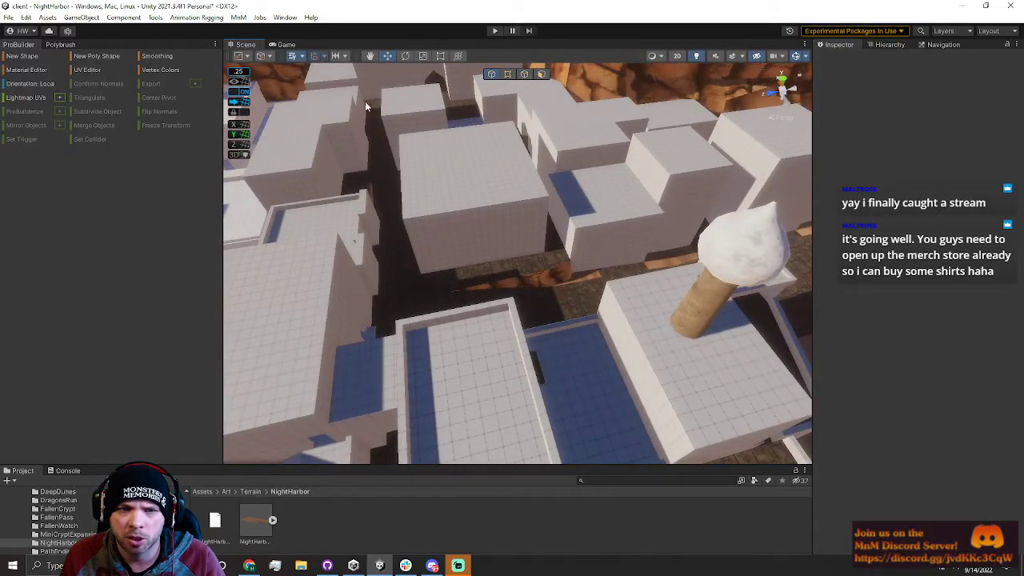
pyautogui.moveTo(626, 242); pyautogui.dragTo(953, 173, button='right')
pyautogui.click(515, 218)
pyautogui.moveTo(514, 218); pyautogui.dragTo(533, 170, button='right')
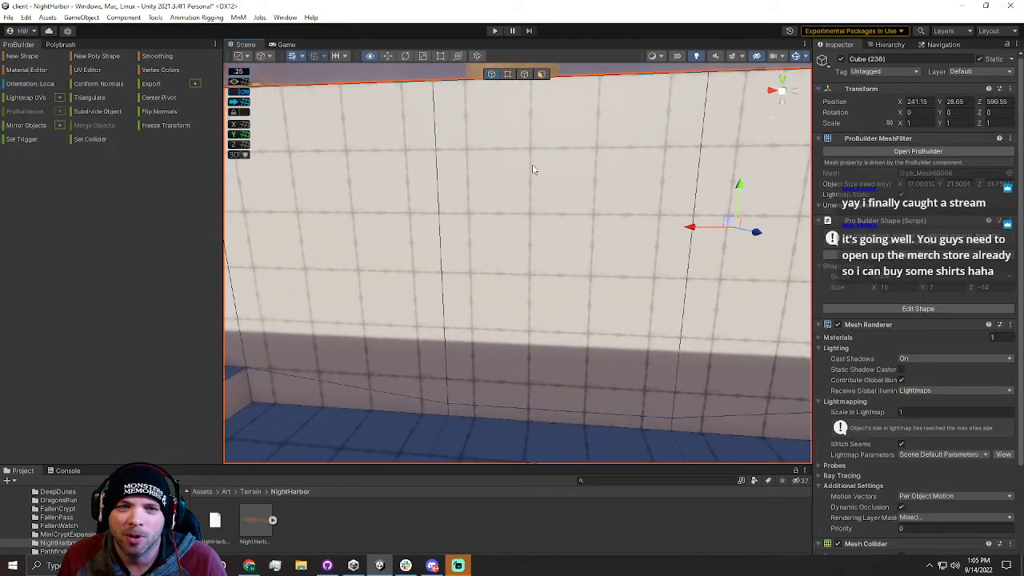
# Raise the short horizontal edge between the two vertical edges on the upper storey's terrace wall to form a doorway top
pyautogui.click(524, 74)
pyautogui.click(439, 286)
pyautogui.scroll(-3, 525, 320)
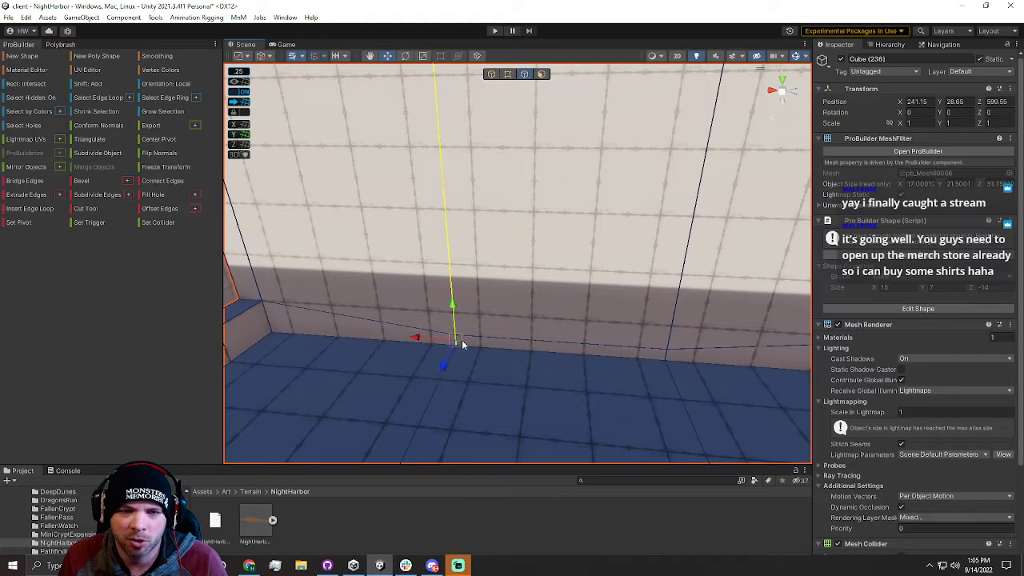
pyautogui.scroll(-5, 460, 345)
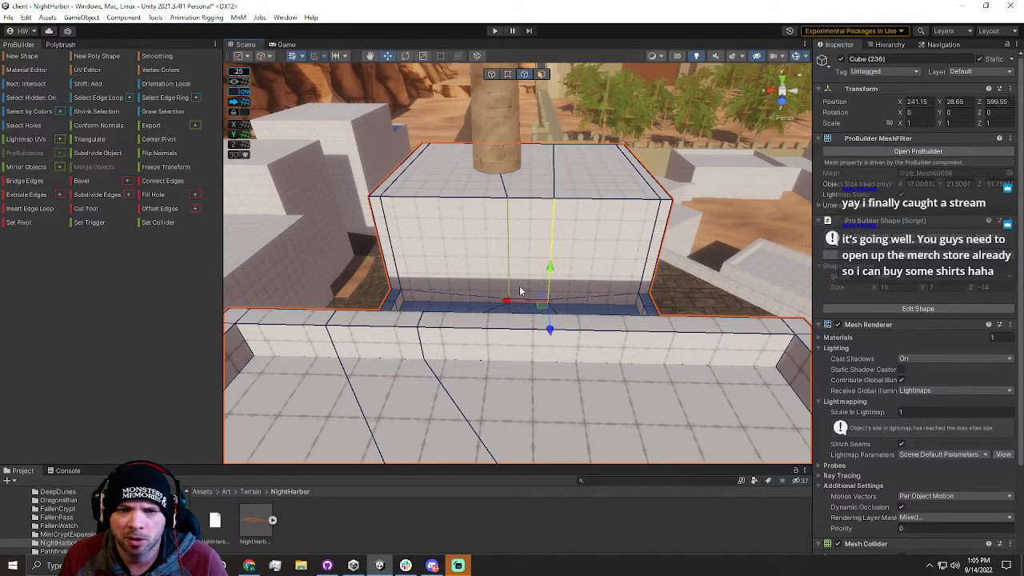
pyautogui.scroll(5, 518, 294)
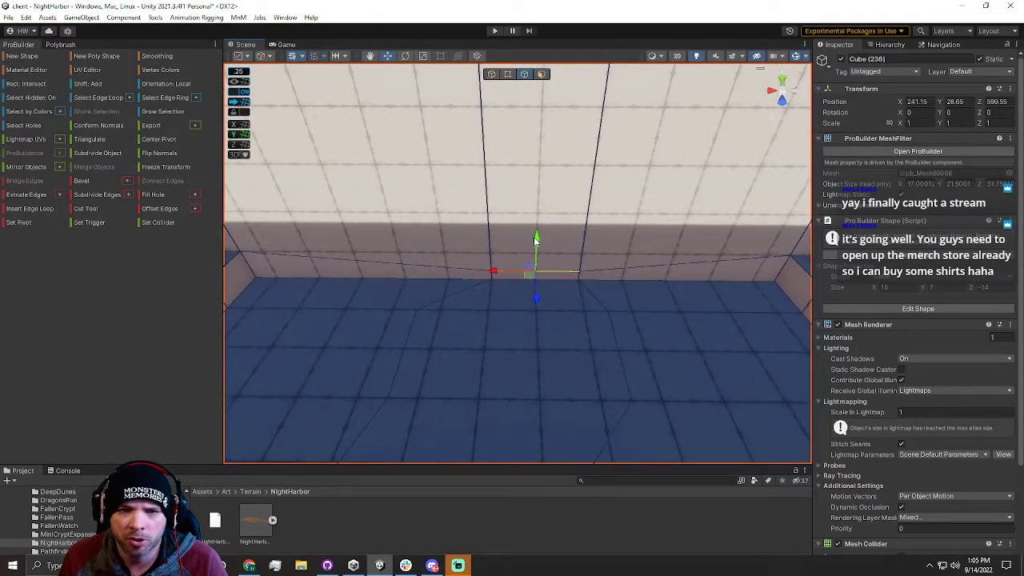
pyautogui.moveTo(535, 140); pyautogui.dragTo(541, 126)
# Try to extrude the wall face beneath the raised edge into the building
pyautogui.click(389, 366)
pyautogui.moveTo(389, 365); pyautogui.dragTo(403, 305, button='right')
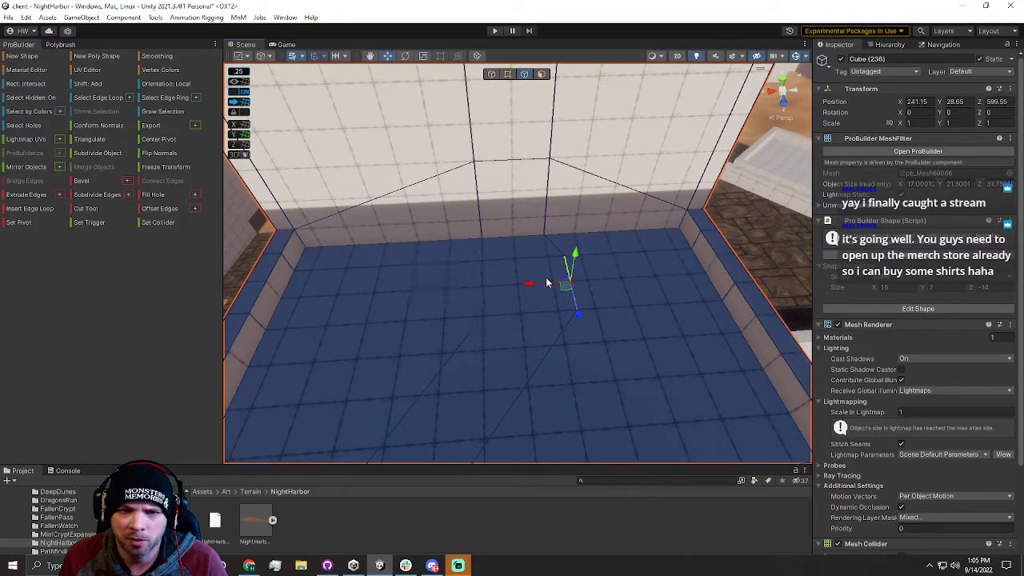
pyautogui.moveTo(513, 289); pyautogui.dragTo(542, 190, button='right')
pyautogui.moveTo(531, 250); pyautogui.dragTo(685, 212, button='right')
pyautogui.click(541, 74)
pyautogui.press('w')
pyautogui.click(505, 256)
pyautogui.press('w')
pyautogui.moveTo(506, 256); pyautogui.dragTo(536, 266, button='right')
pyautogui.keyDown('shift'); pyautogui.moveTo(539, 268); pyautogui.dragTo(514, 265); pyautogui.keyUp('shift')
pyautogui.moveTo(514, 268); pyautogui.dragTo(663, 278, button='right')
# Try to reposition the extruded doorway faces deeper inside the building
pyautogui.moveTo(491, 273); pyautogui.dragTo(590, 278)
pyautogui.moveTo(589, 279); pyautogui.dragTo(672, 283, button='right')
pyautogui.press('s')
pyautogui.moveTo(662, 263); pyautogui.dragTo(425, 259, button='middle')
pyautogui.moveTo(425, 259); pyautogui.dragTo(302, 254, button='right')
pyautogui.press('d')
pyautogui.moveTo(411, 232); pyautogui.dragTo(512, 352)
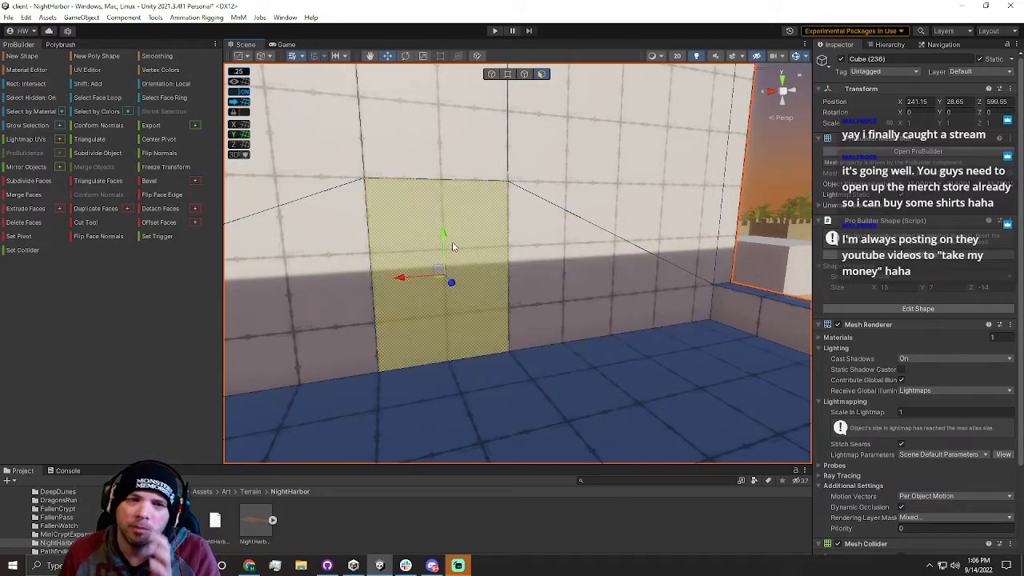
# Try to move the full horizontal edge row along the terrace wall at the doorway's top
pyautogui.moveTo(460, 295); pyautogui.dragTo(463, 283, button='right')
pyautogui.scroll(-5, 462, 284)
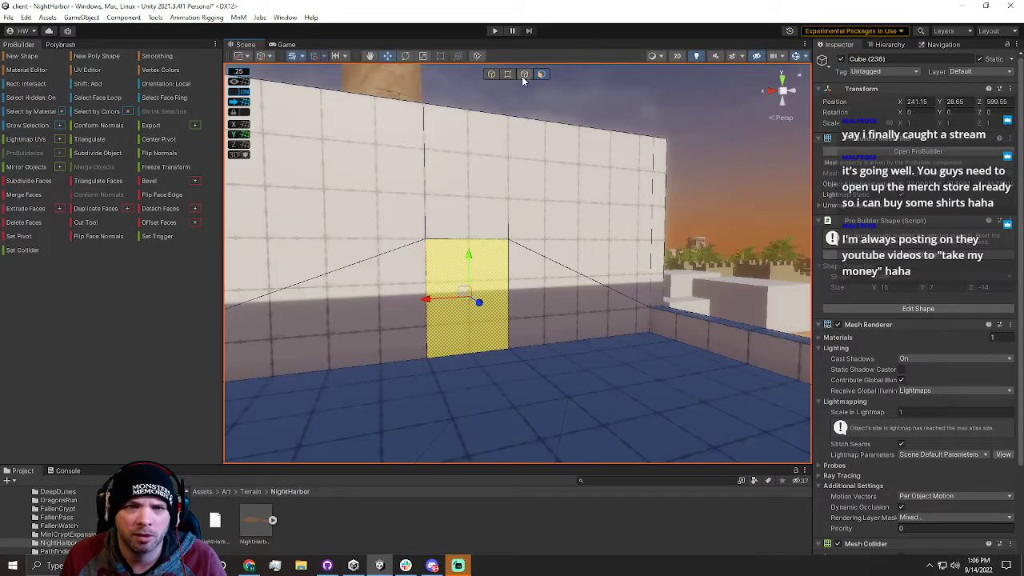
pyautogui.click(524, 74)
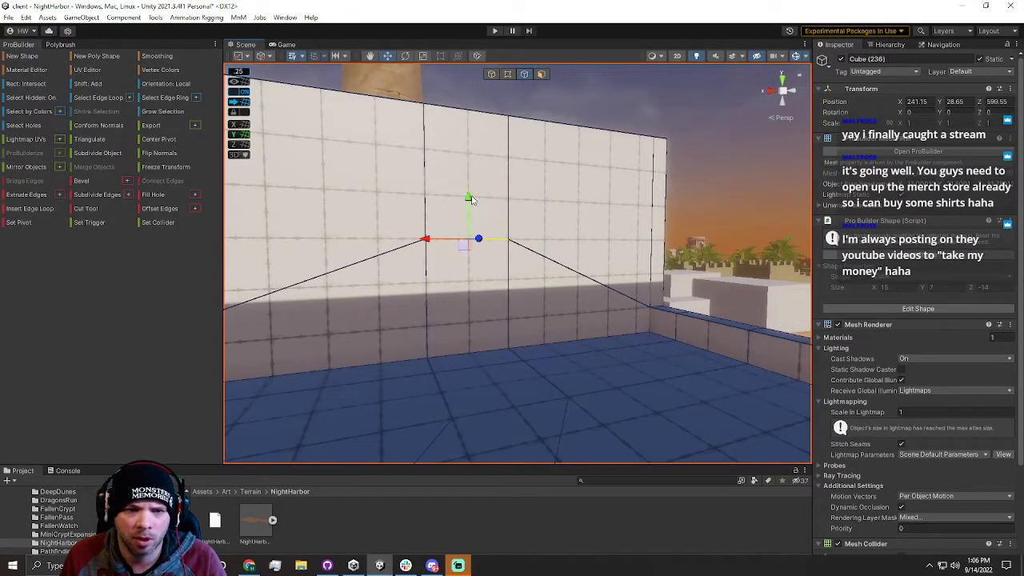
pyautogui.moveTo(466, 286); pyautogui.dragTo(467, 288)
pyautogui.moveTo(467, 288); pyautogui.dragTo(446, 263, button='right')
pyautogui.press('a')
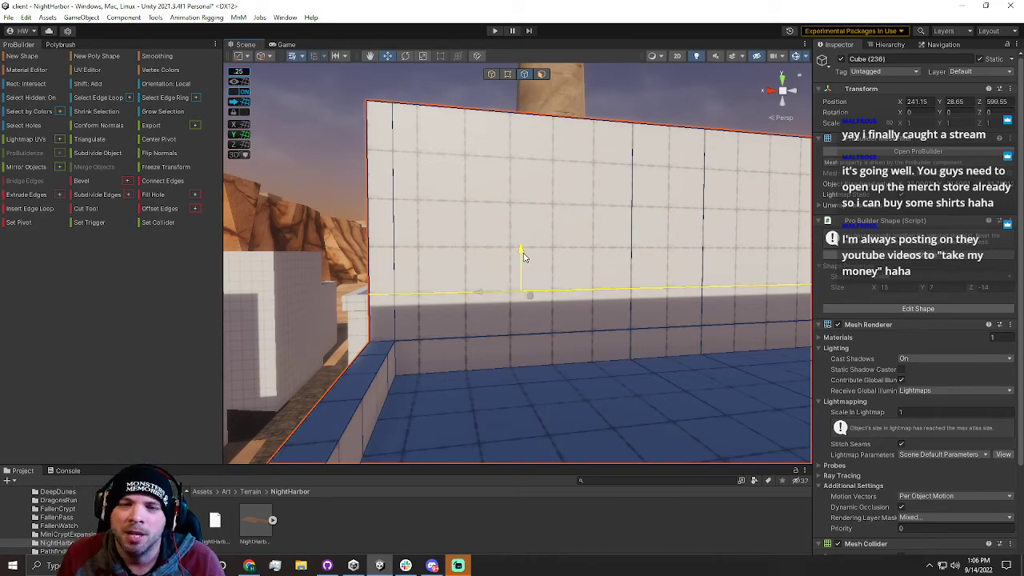
pyautogui.moveTo(524, 254); pyautogui.dragTo(637, 223, button='right')
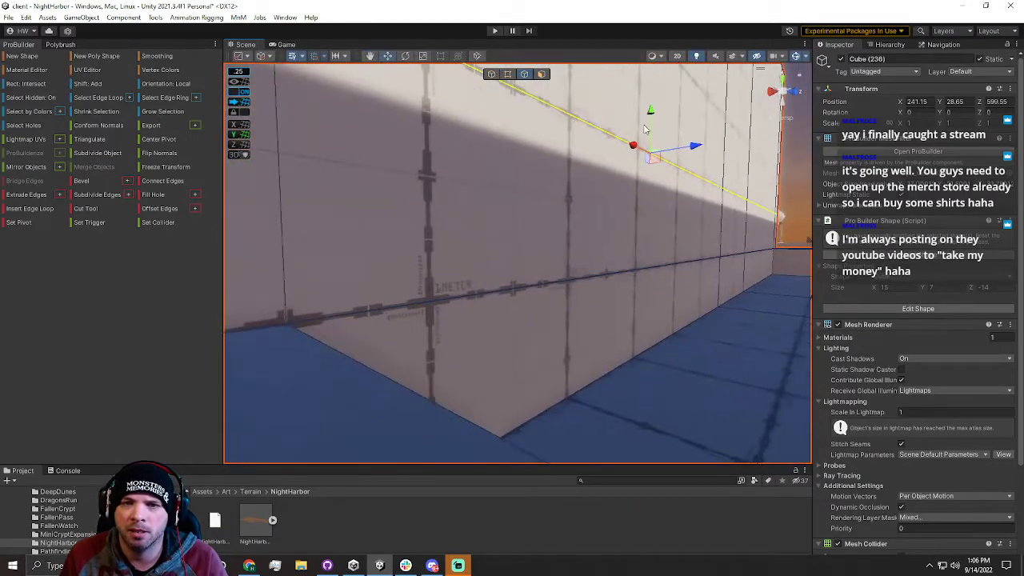
pyautogui.moveTo(651, 164); pyautogui.dragTo(536, 73, button='right')
pyautogui.click(539, 73)
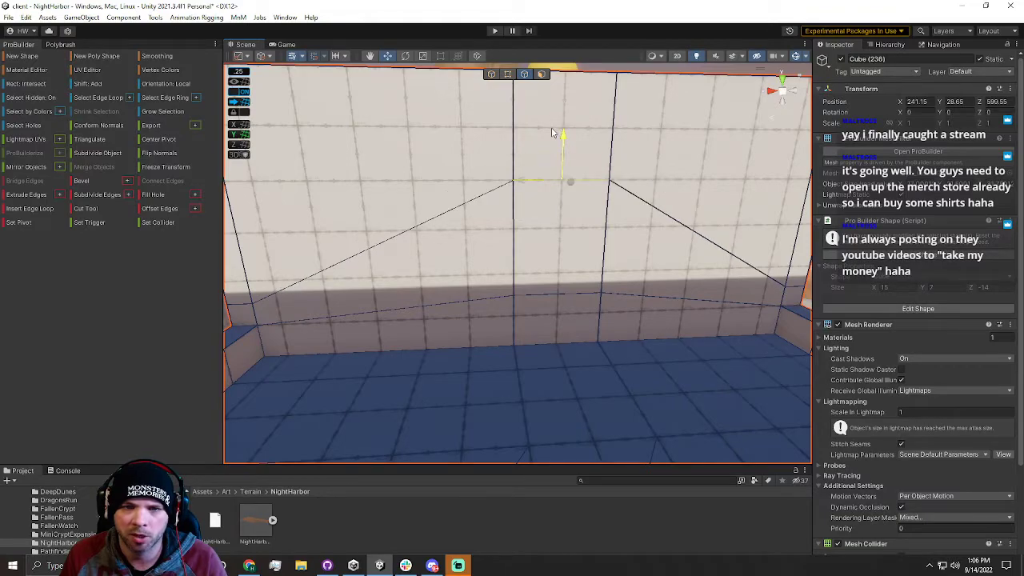
# Extrude the doorway face inward through the terrace wall to open a passage into the upper storey
pyautogui.scroll(3, 552, 124)
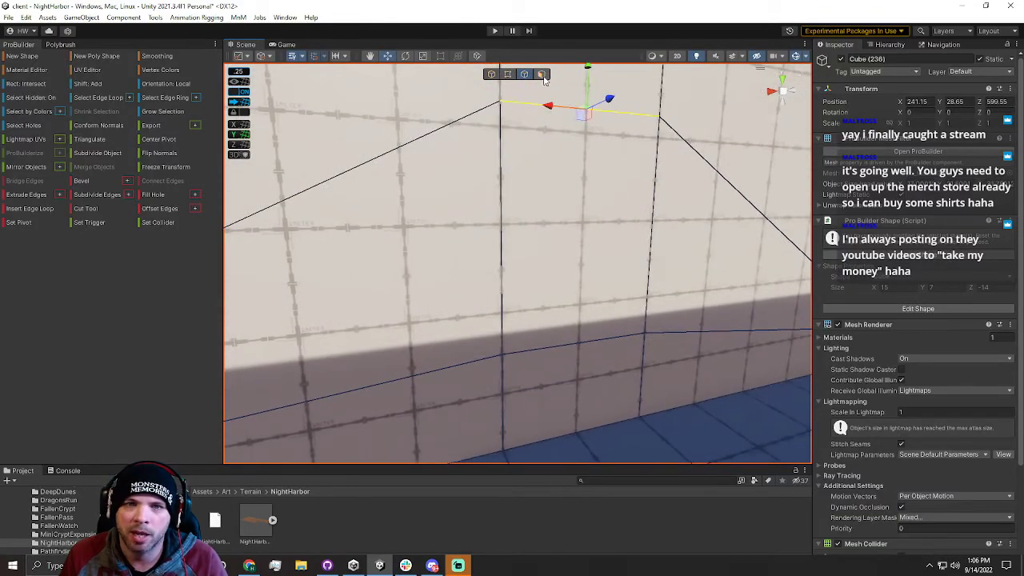
pyautogui.click(560, 196)
pyautogui.keyDown('alt'); pyautogui.moveTo(559, 195); pyautogui.dragTo(607, 238); pyautogui.keyUp('alt')
pyautogui.keyDown('alt'); pyautogui.moveTo(608, 238); pyautogui.dragTo(466, 226); pyautogui.keyUp('alt')
pyautogui.scroll(-5, 466, 225)
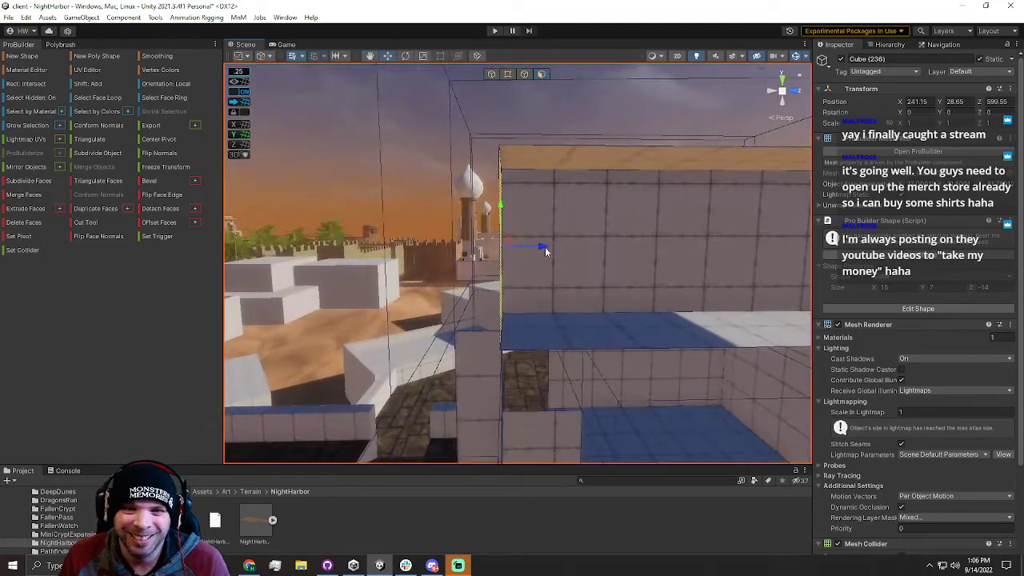
pyautogui.moveTo(516, 254); pyautogui.dragTo(485, 254)
pyautogui.moveTo(523, 252); pyautogui.dragTo(439, 285, button='right')
pyautogui.press('w')
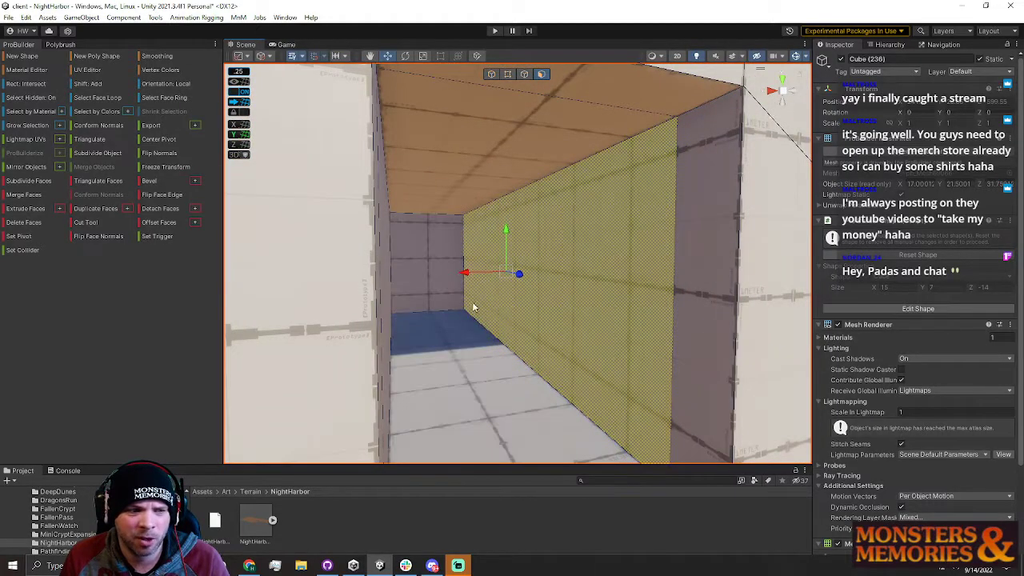
# Widen the hollowed interior by moving its side wall faces outward
pyautogui.moveTo(465, 272); pyautogui.dragTo(622, 265)
pyautogui.press('d')
pyautogui.moveTo(622, 265); pyautogui.dragTo(403, 337, button='right')
pyautogui.moveTo(352, 343); pyautogui.dragTo(459, 366)
pyautogui.moveTo(459, 366); pyautogui.dragTo(381, 328, button='right')
# Try to move the interior's side wall face further toward the building's outer wall
pyautogui.moveTo(499, 252); pyautogui.dragTo(366, 283, button='right')
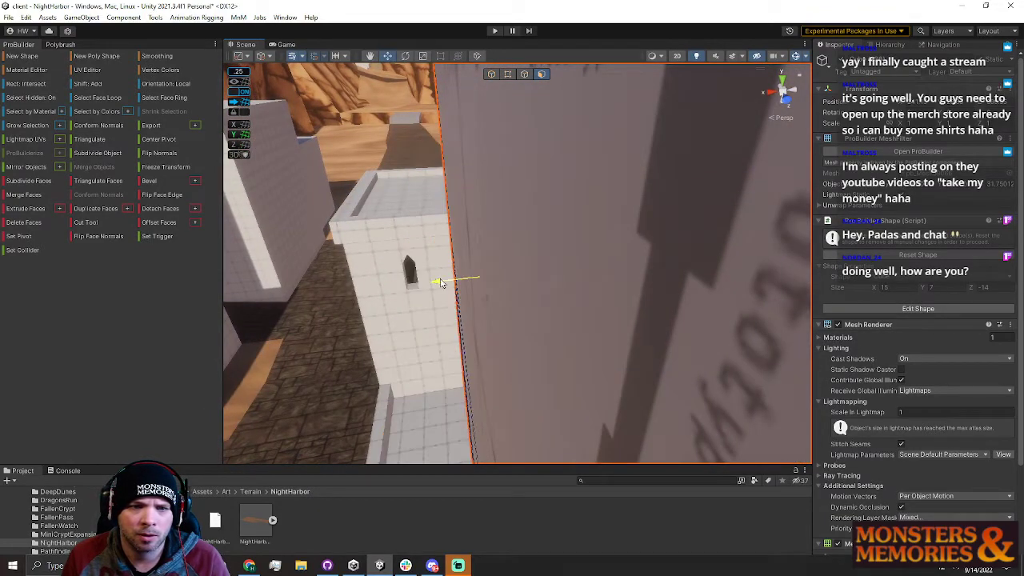
pyautogui.moveTo(439, 282); pyautogui.dragTo(432, 280)
pyautogui.hotkey('ctrl', 'z')
pyautogui.hotkey('ctrl', 'z')
pyautogui.hotkey('ctrl', 'z')
# Raise the hollowed interior's ceiling face above the top of the doorway
pyautogui.moveTo(415, 283); pyautogui.dragTo(529, 163, button='right')
pyautogui.click(484, 138)
pyautogui.moveTo(640, 161); pyautogui.dragTo(646, 90)
pyautogui.moveTo(646, 88); pyautogui.dragTo(487, 75, button='right')
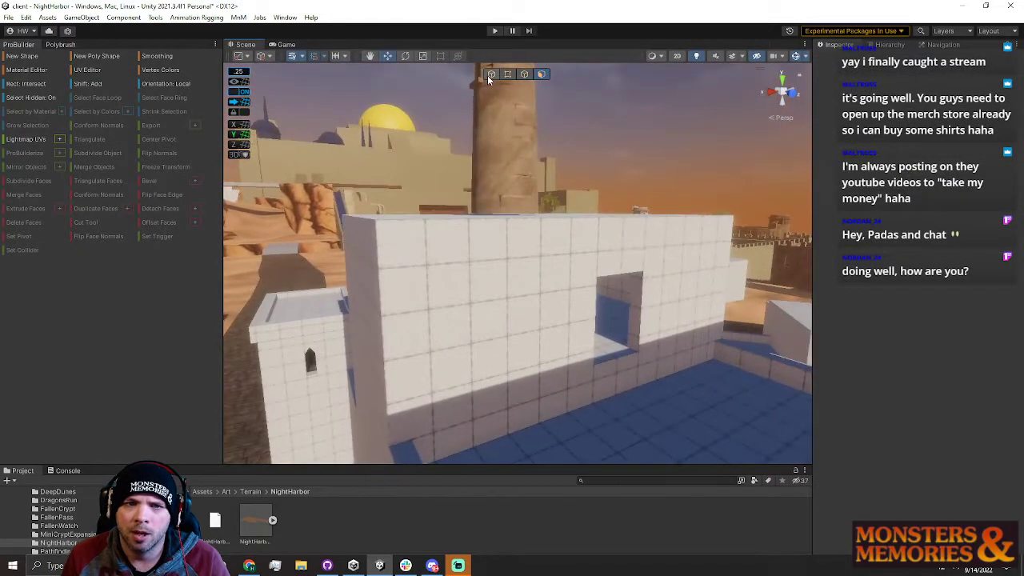
# Move the domed tower sideways toward the middle of the building's flat roof
pyautogui.click(494, 139)
pyautogui.click(575, 142)
pyautogui.moveTo(575, 142); pyautogui.dragTo(493, 237, button='right')
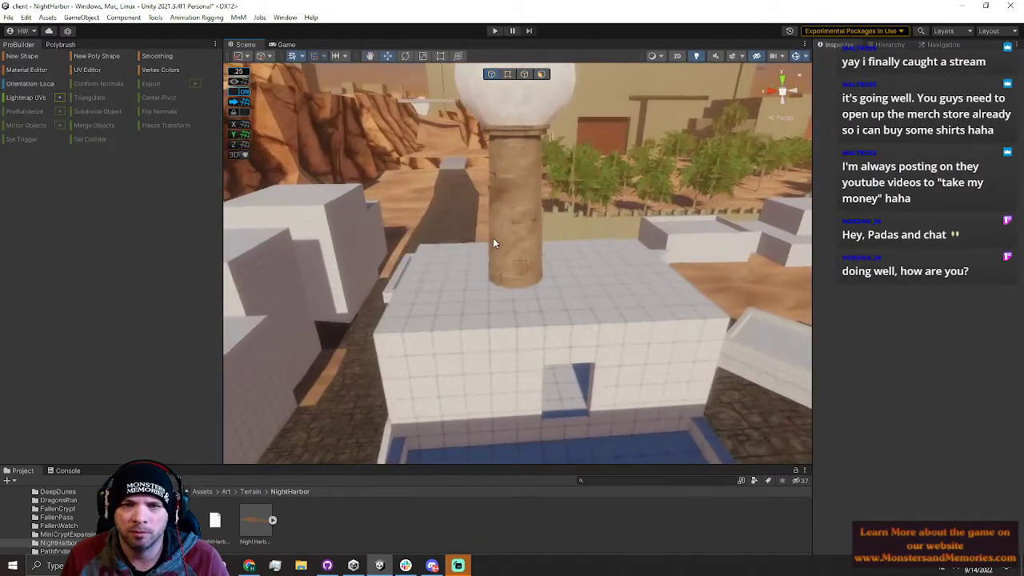
pyautogui.click(507, 260)
pyautogui.moveTo(474, 279); pyautogui.dragTo(495, 287)
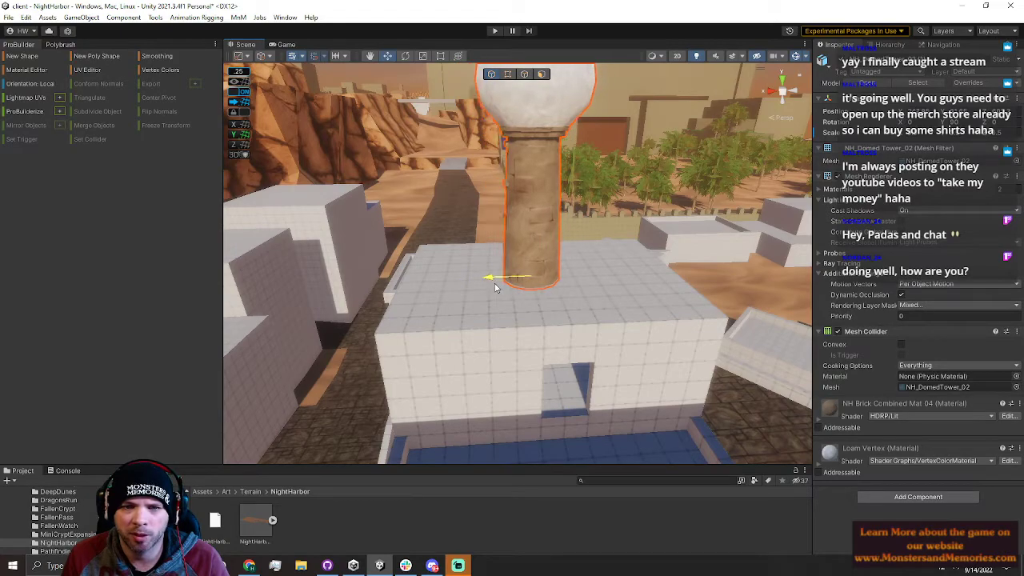
pyautogui.moveTo(495, 287); pyautogui.dragTo(483, 262, button='right')
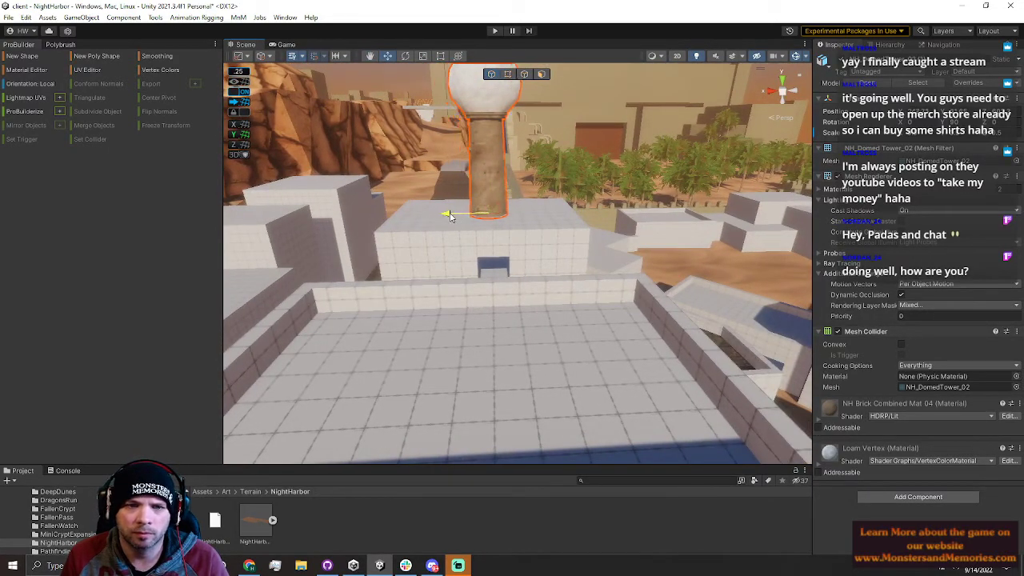
pyautogui.moveTo(448, 216); pyautogui.dragTo(408, 221, button='right')
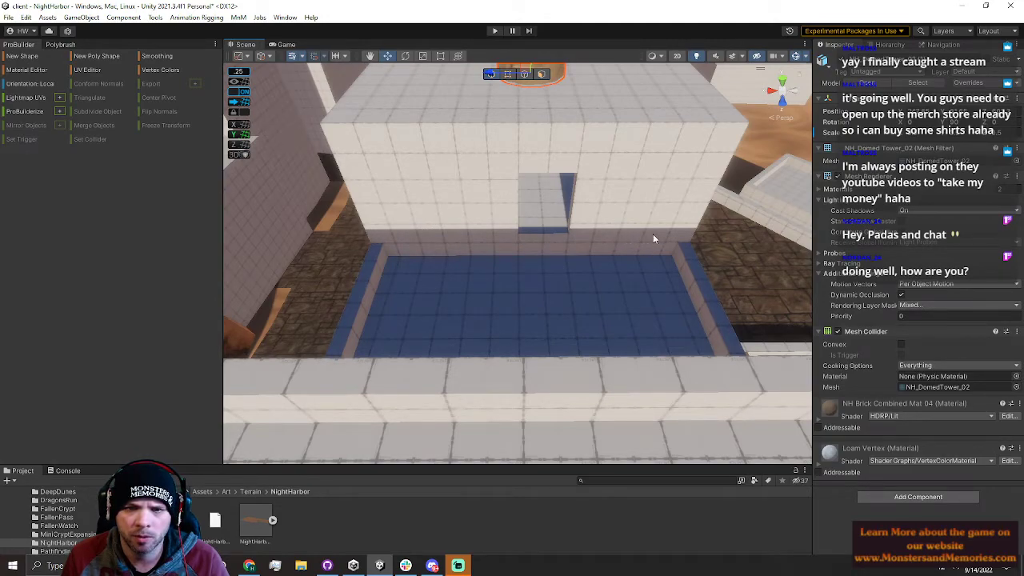
# Select the strip of building faces above and below the doorway and along the interior floor and ceiling
pyautogui.click(535, 140)
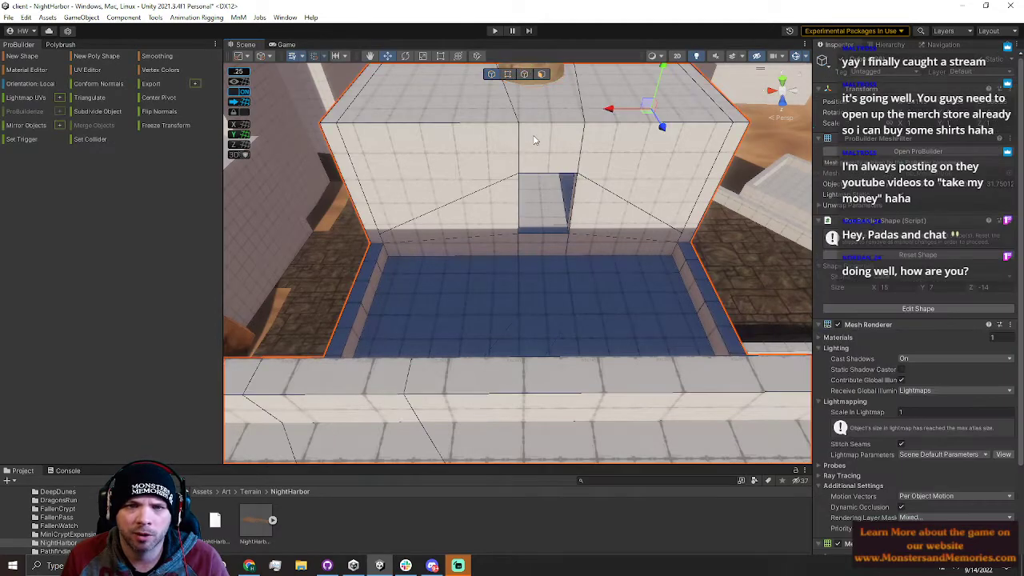
pyautogui.click(542, 74)
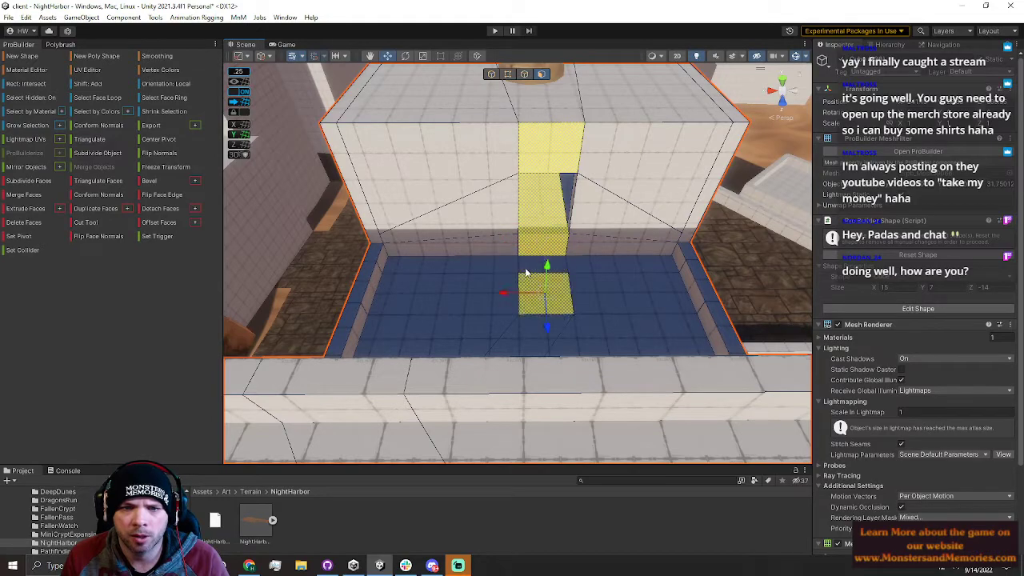
pyautogui.press('w')
pyautogui.moveTo(513, 257); pyautogui.dragTo(560, 195, button='right')
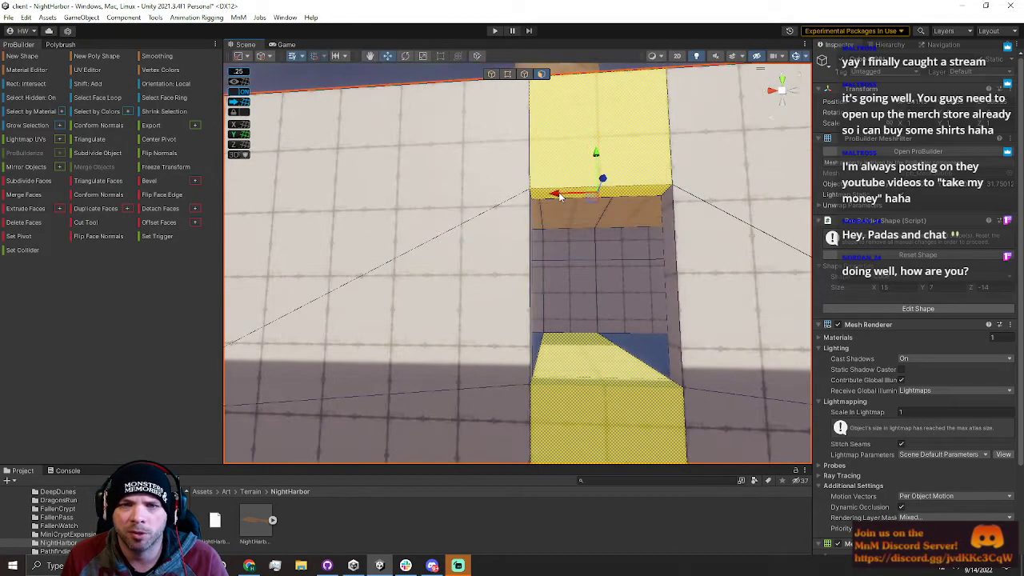
pyautogui.scroll(5, 560, 196)
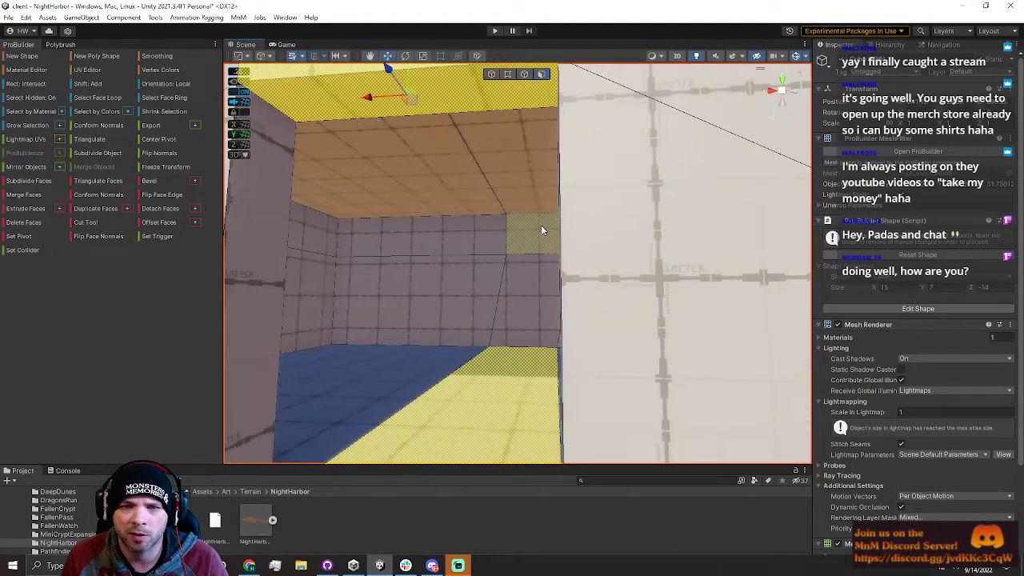
pyautogui.click(542, 230)
pyautogui.press('w')
pyautogui.moveTo(513, 180); pyautogui.dragTo(709, 163, button='right')
pyautogui.press('s')
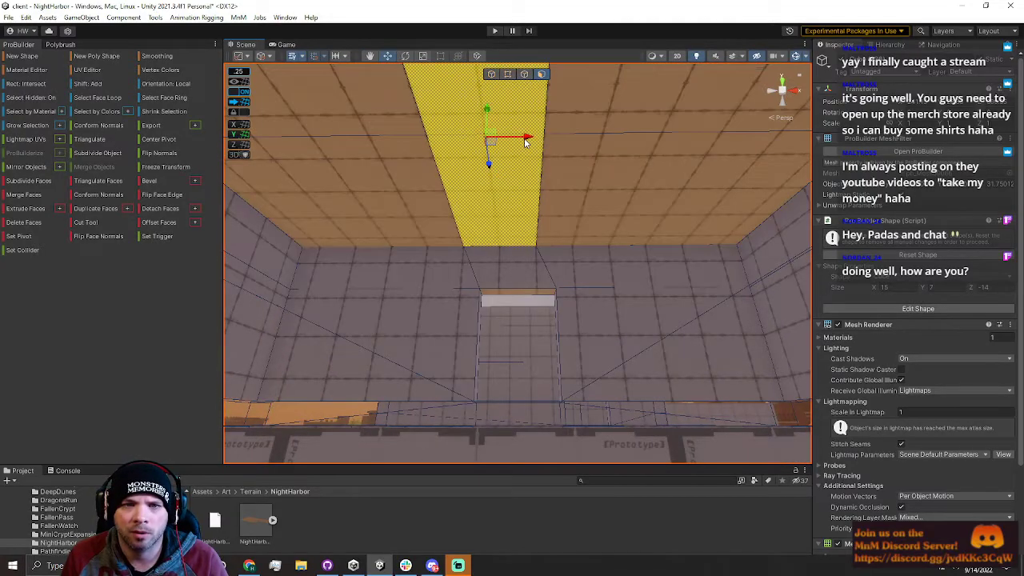
pyautogui.moveTo(620, 225); pyautogui.dragTo(562, 208, button='right')
pyautogui.press('s')
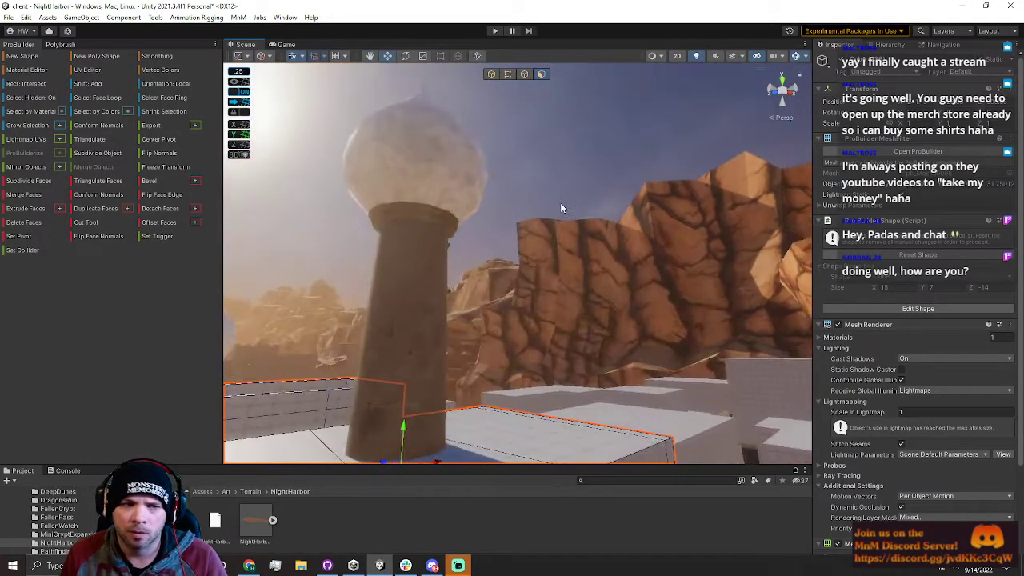
pyautogui.click(562, 208)
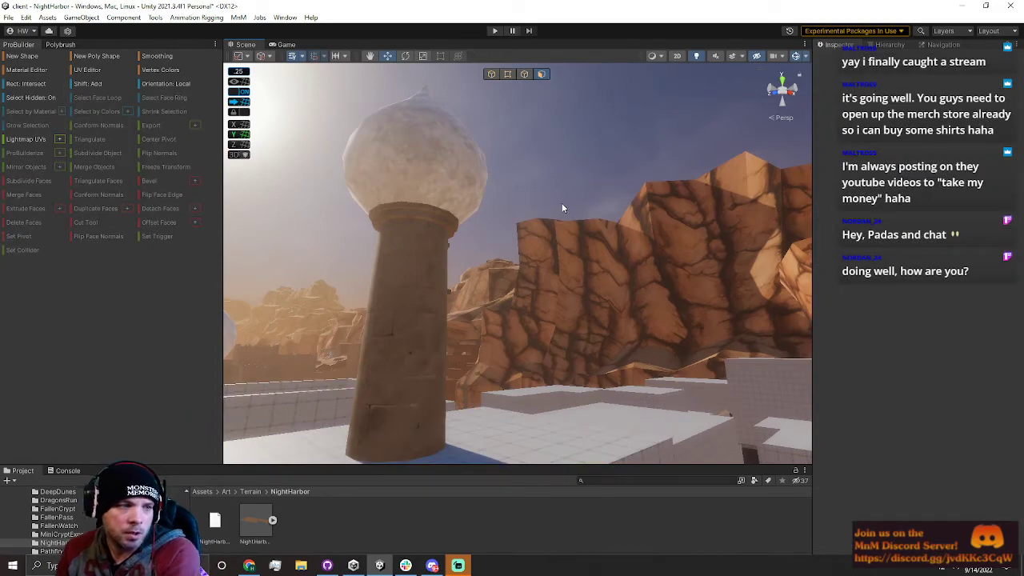
# Look over the surrounding rooftops and cobbled streets of the town in object selection mode
pyautogui.moveTo(540, 211); pyautogui.dragTo(147, 274, button='right')
pyautogui.press('s')
pyautogui.press('w')
pyautogui.press('s')
pyautogui.press('w')
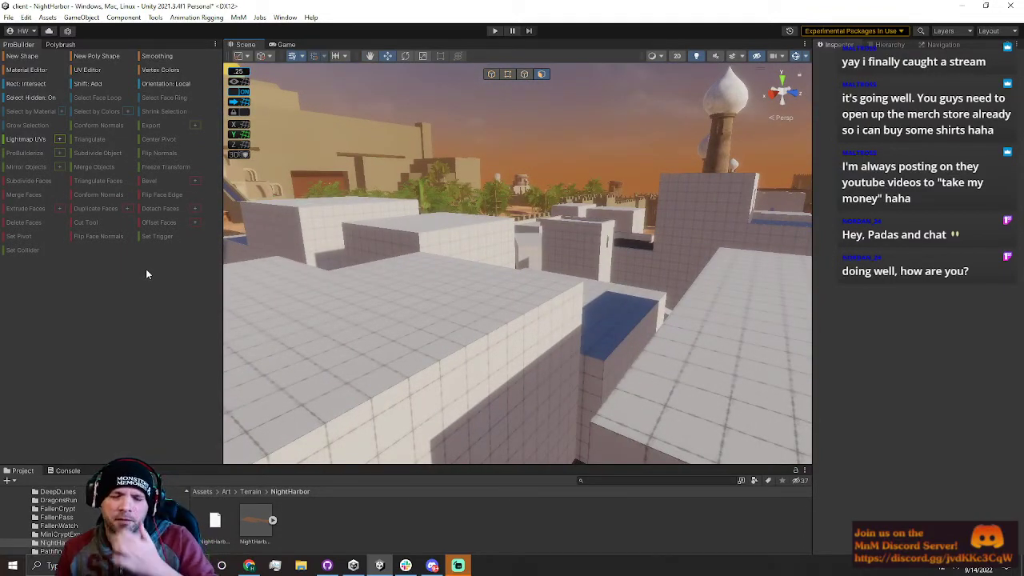
pyautogui.click(491, 74)
pyautogui.moveTo(512, 120); pyautogui.dragTo(294, 161, button='right')
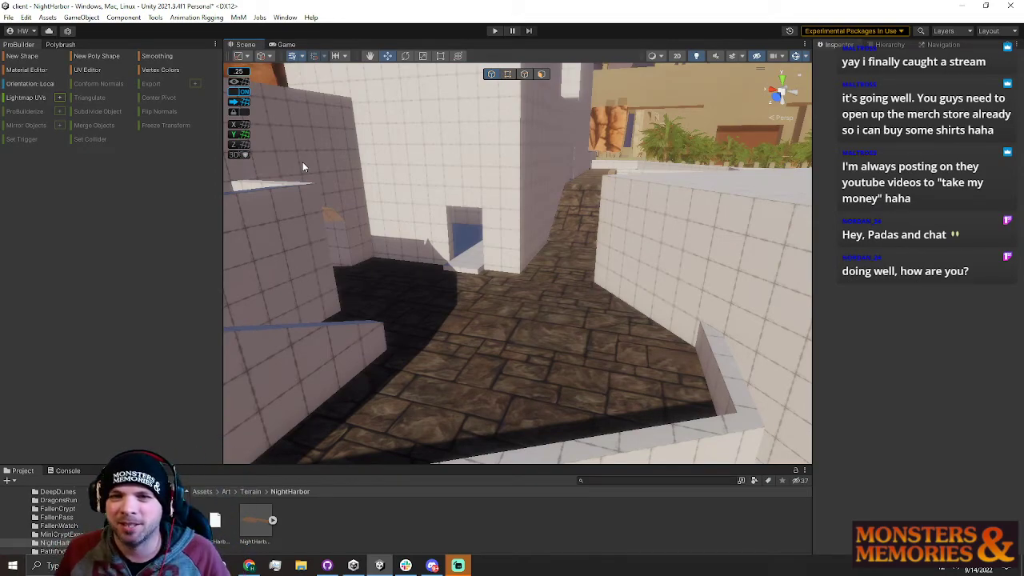
pyautogui.moveTo(302, 166); pyautogui.dragTo(624, 283, button='right')
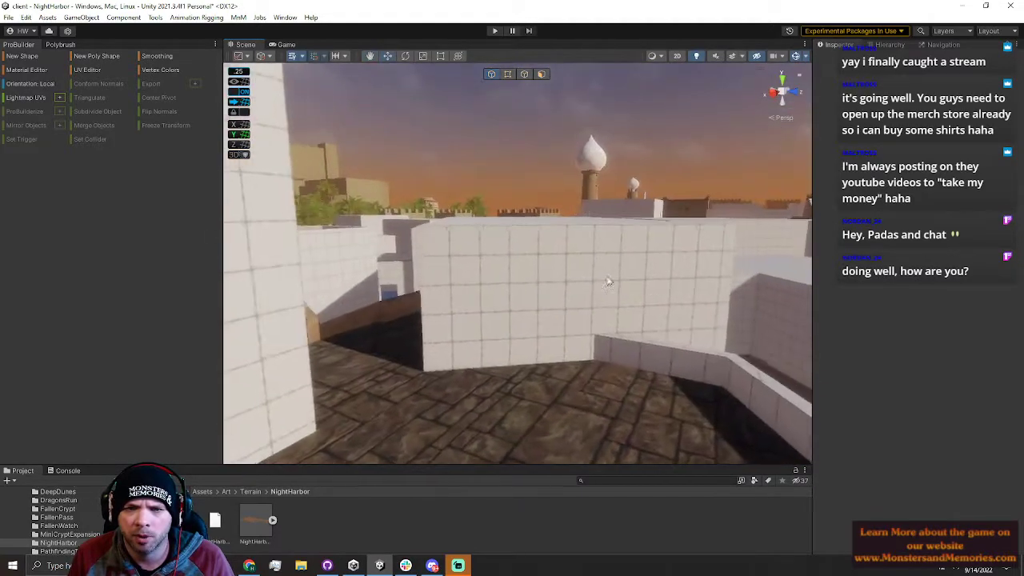
# Add a horizontal edge loop around the white building and align it with the street surface at the wall's base
pyautogui.click(560, 274)
pyautogui.moveTo(559, 274); pyautogui.dragTo(530, 238, button='right')
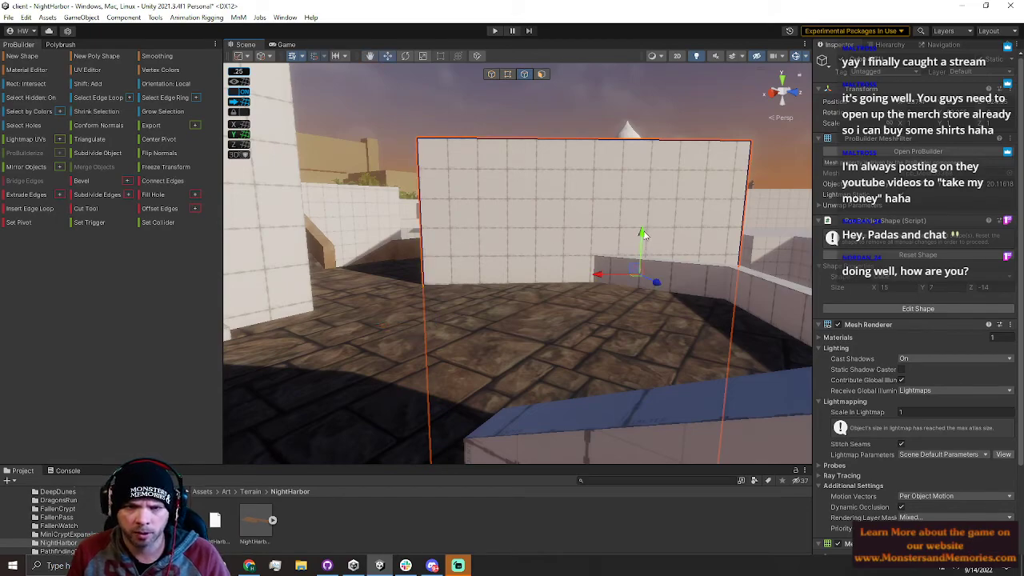
pyautogui.moveTo(649, 212); pyautogui.dragTo(678, 221, button='right')
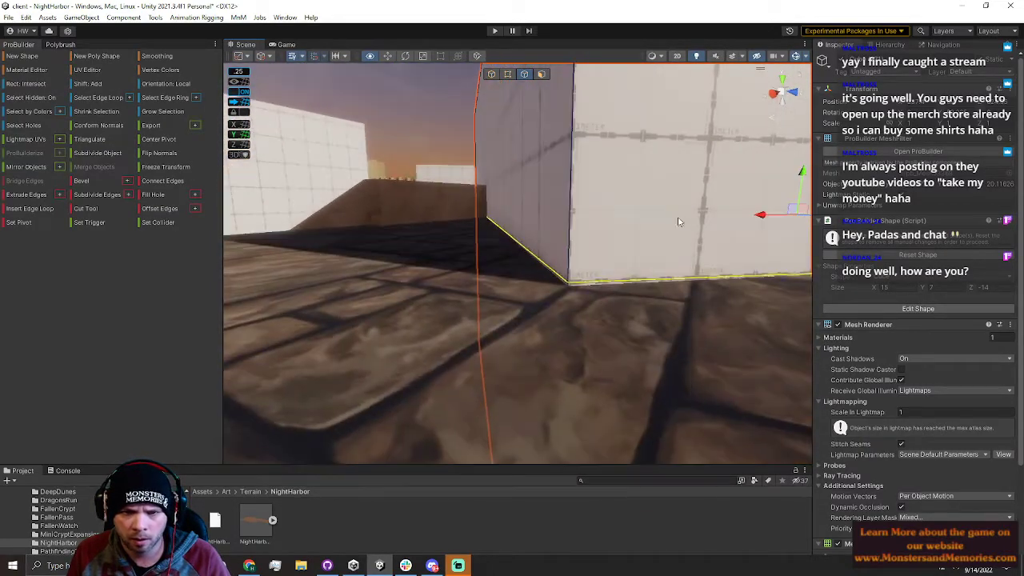
# Raise the street vertex at the building's corner slightly and select the street edge along the low wall's base
pyautogui.click(557, 314)
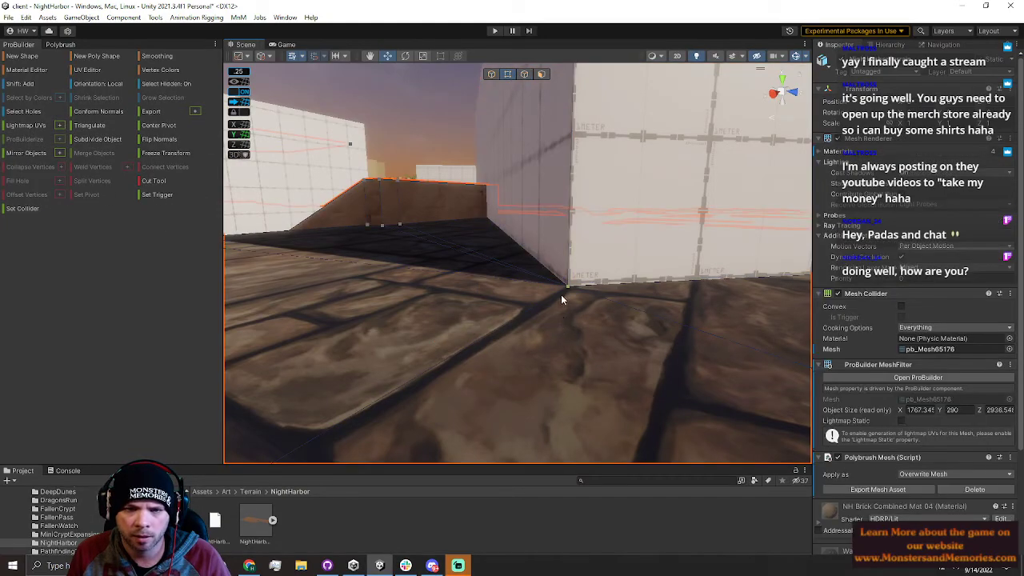
pyautogui.moveTo(571, 258); pyautogui.dragTo(567, 244)
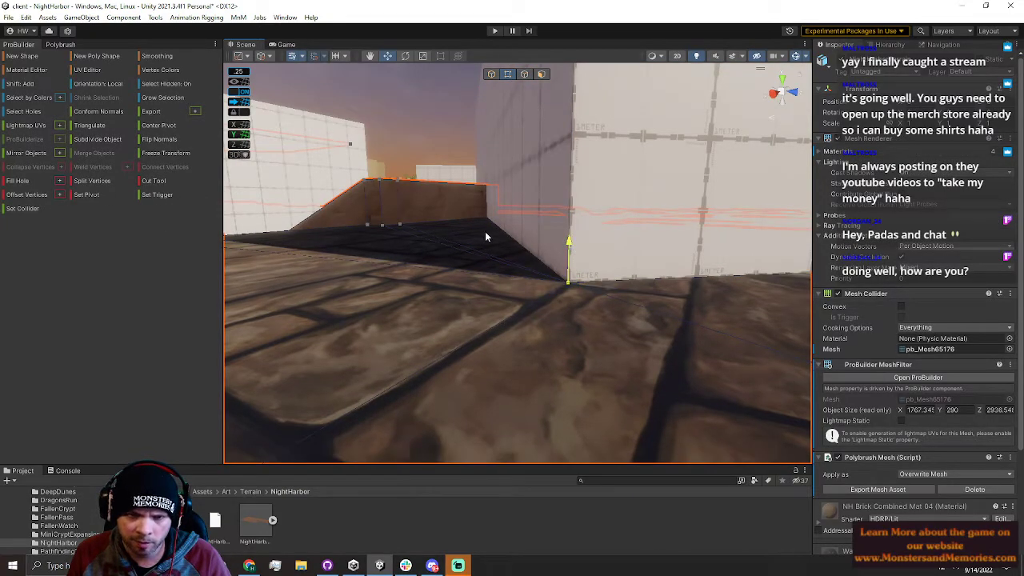
pyautogui.moveTo(485, 218); pyautogui.dragTo(479, 162, button='right')
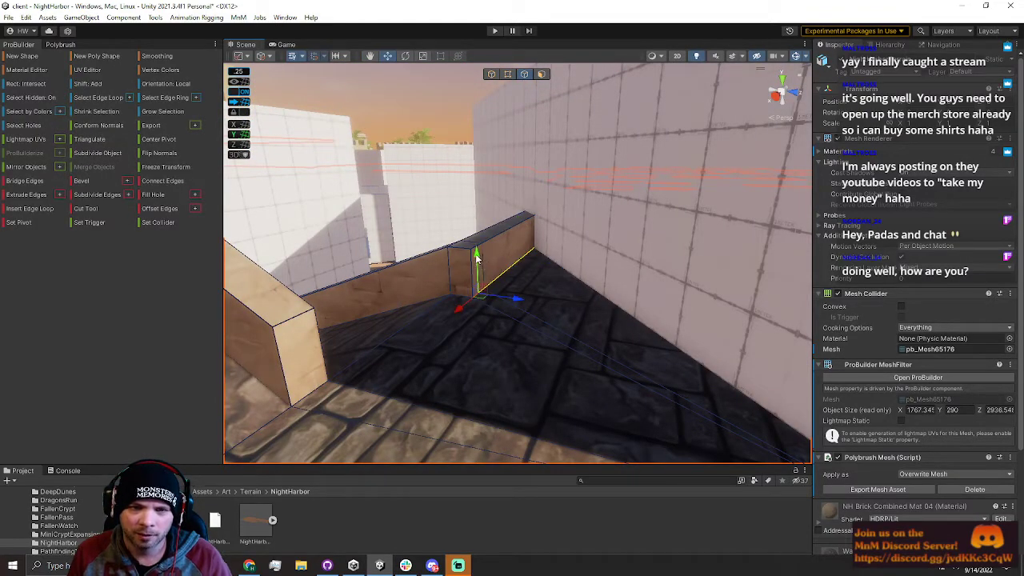
pyautogui.moveTo(516, 258); pyautogui.dragTo(442, 166, button='right')
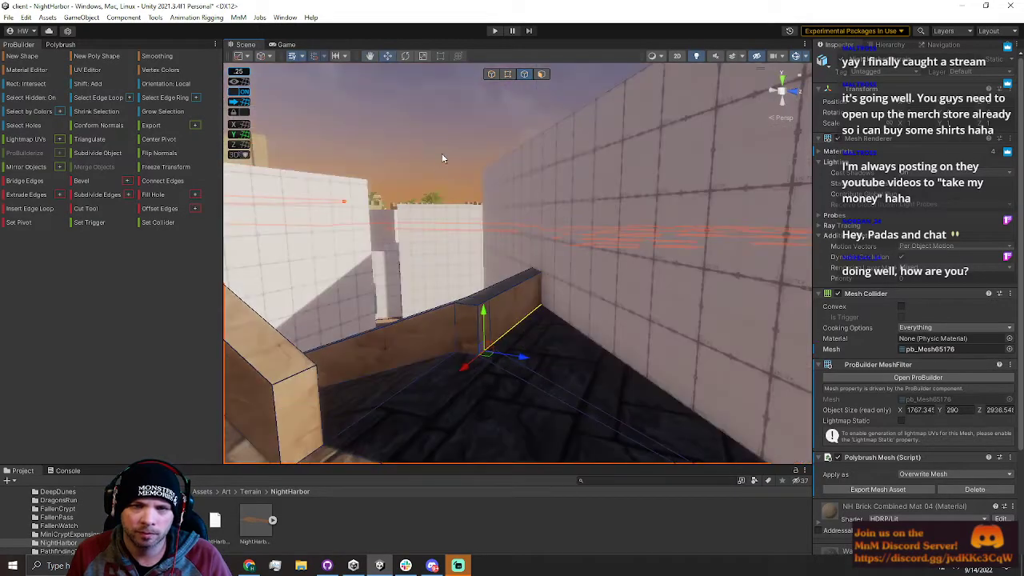
# Reselect the building and insert a vertical edge loop through its street-facing wall and roof
pyautogui.moveTo(575, 171); pyautogui.dragTo(526, 168, button='right')
pyautogui.click(491, 74)
pyautogui.click(518, 171)
pyautogui.moveTo(518, 176); pyautogui.dragTo(563, 192, button='right')
pyautogui.click(588, 263)
pyautogui.moveTo(588, 263); pyautogui.dragTo(550, 227, button='right')
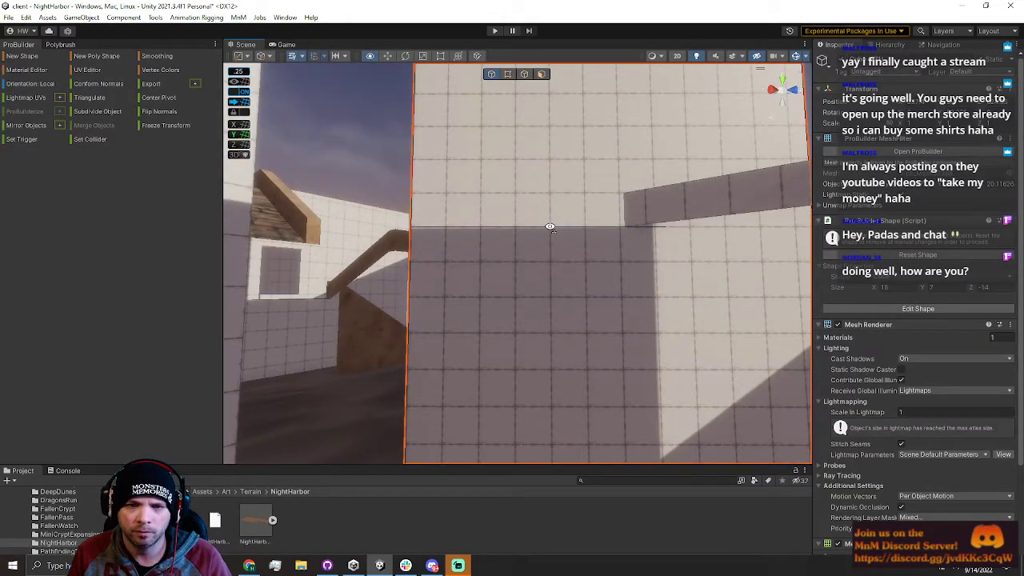
pyautogui.click(524, 74)
pyautogui.click(561, 186)
pyautogui.scroll(-1, 562, 174)
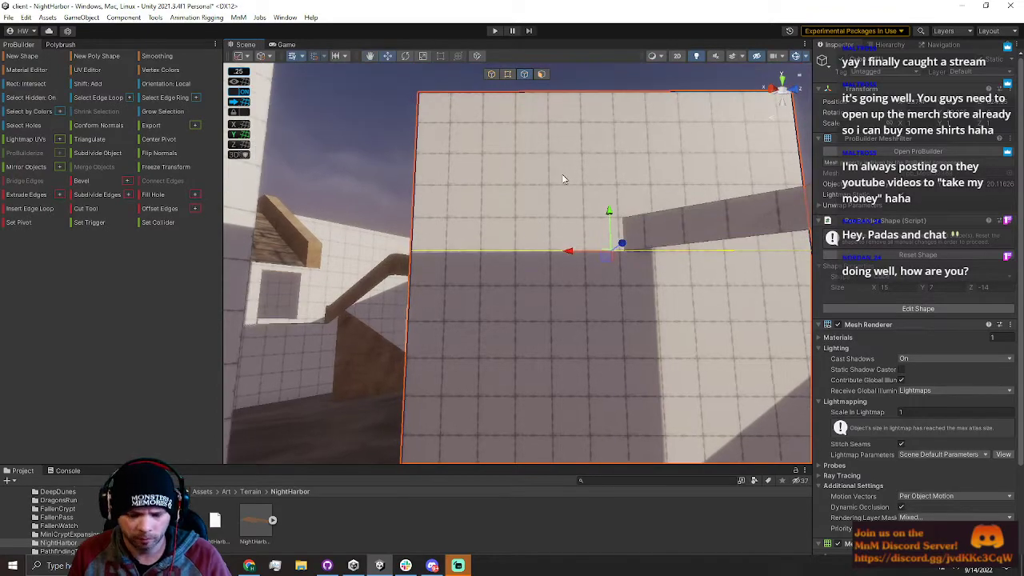
pyautogui.hotkey('alt', 'u')
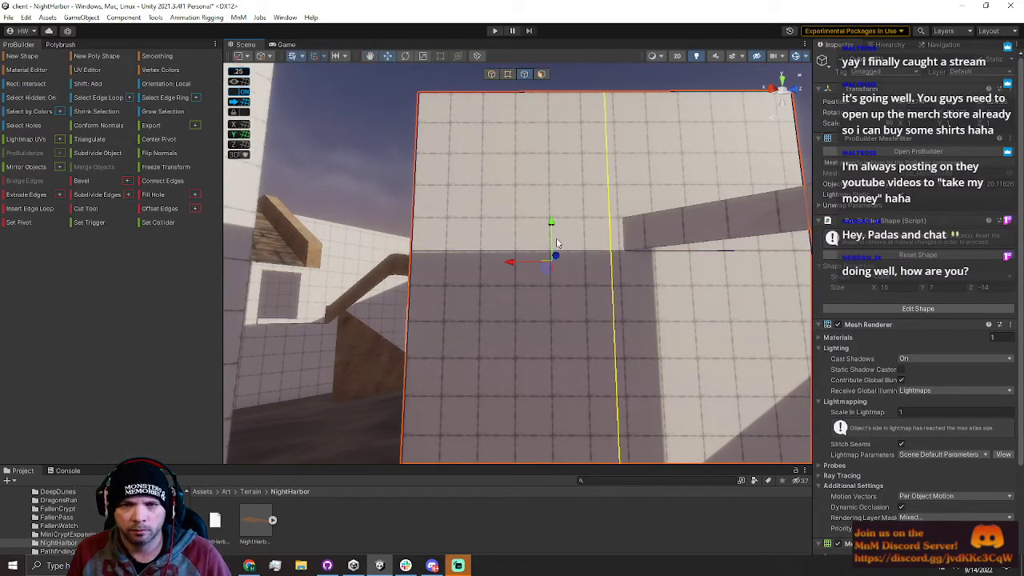
pyautogui.moveTo(512, 269); pyautogui.dragTo(521, 291)
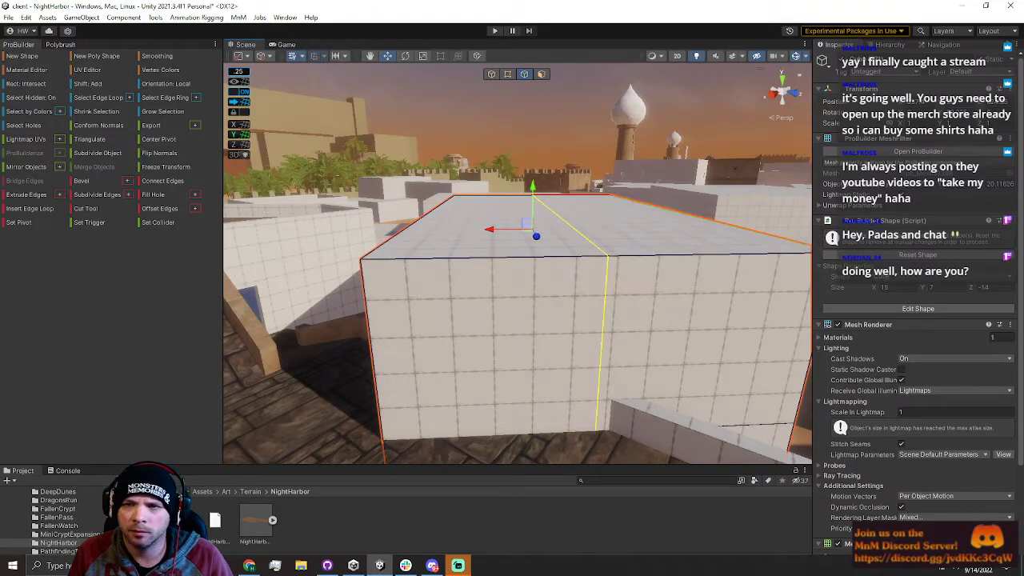
# Check the vertical edge loop's position with the building temporarily squared to the world axes
pyautogui.hotkey('ctrl', 'z')
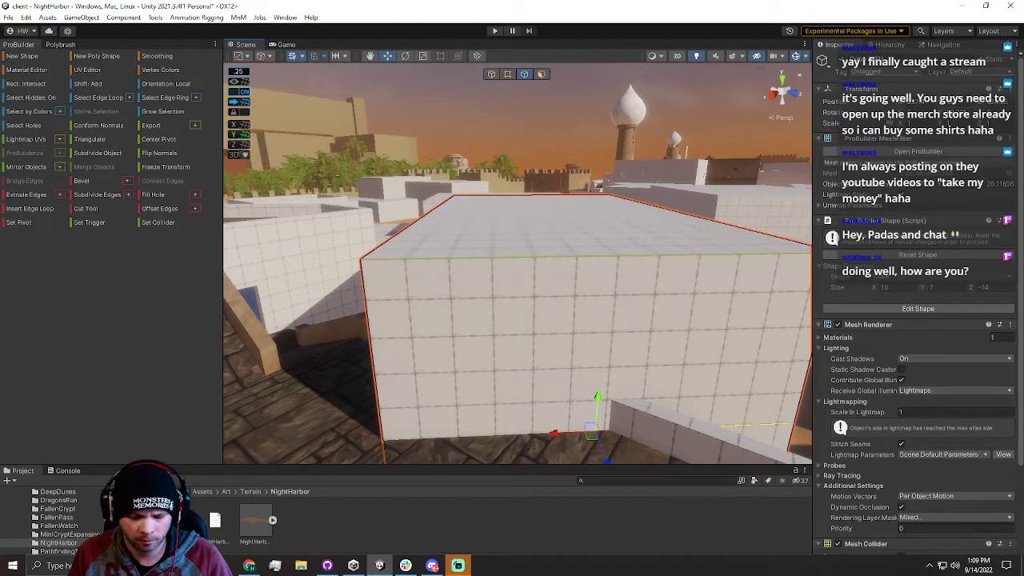
pyautogui.hotkey('ctrl', 'y')
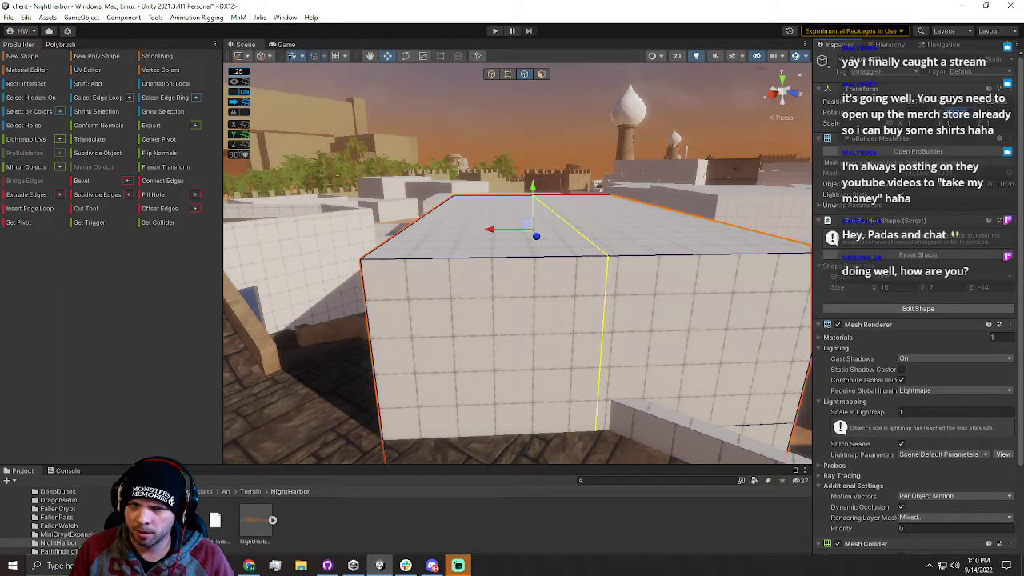
pyautogui.moveTo(480, 319); pyautogui.dragTo(560, 320, button='right')
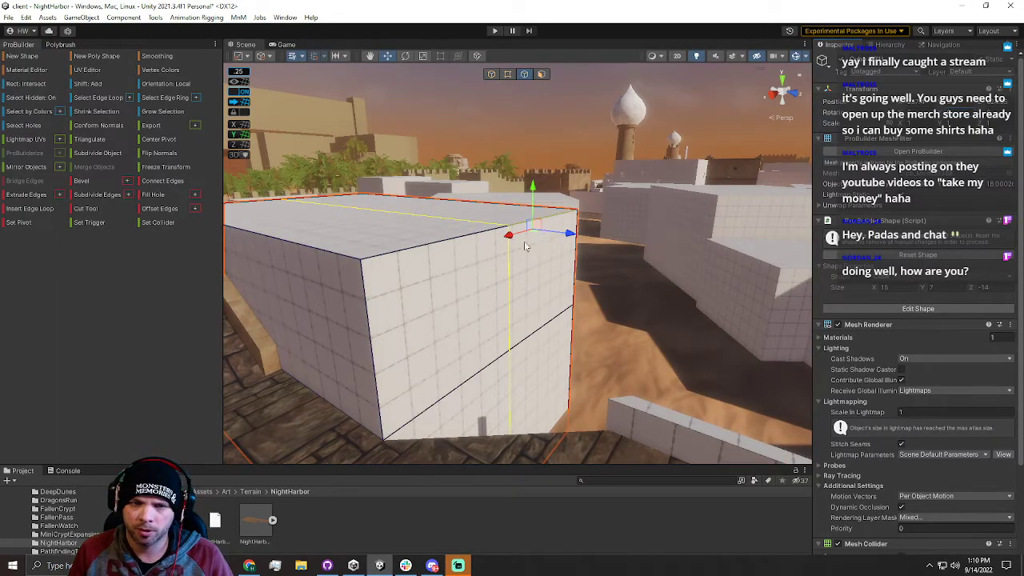
pyautogui.moveTo(500, 251); pyautogui.dragTo(637, 244, button='right')
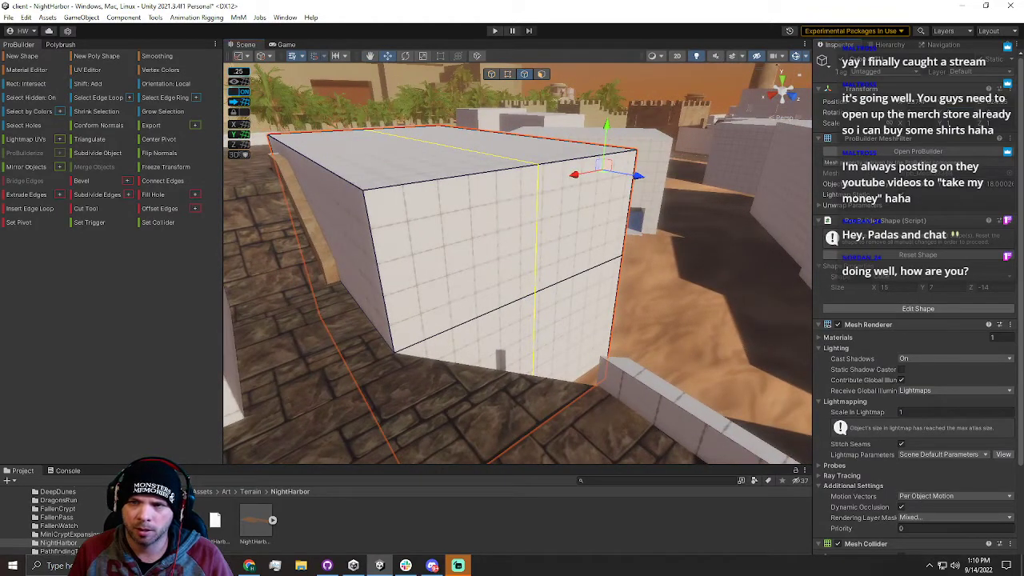
pyautogui.hotkey('ctrl', 'z')
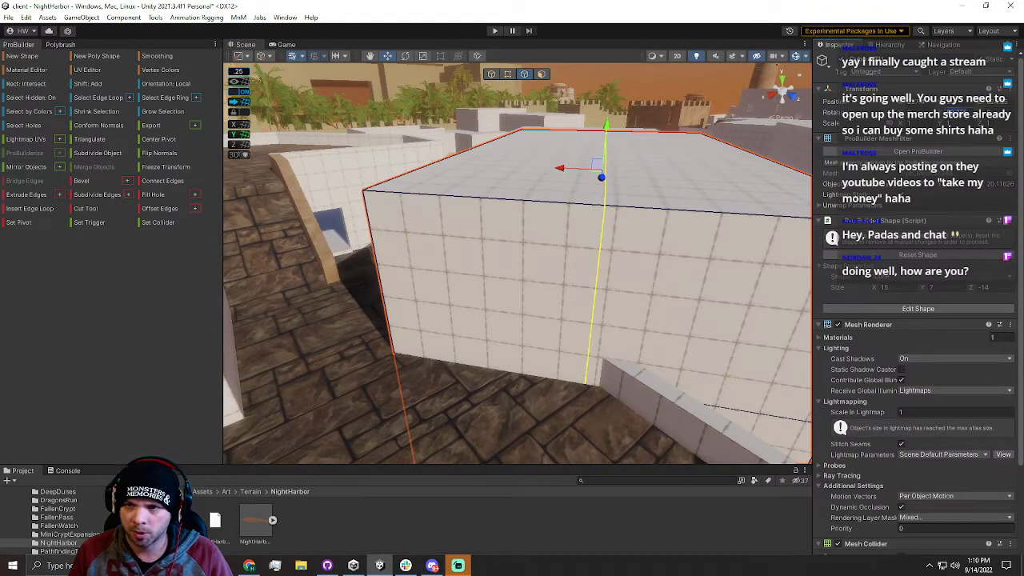
# Set the building's Y rotation to 0, insert more vertical edge loops, and position them to mark the doorway's sides
pyautogui.click(529, 205)
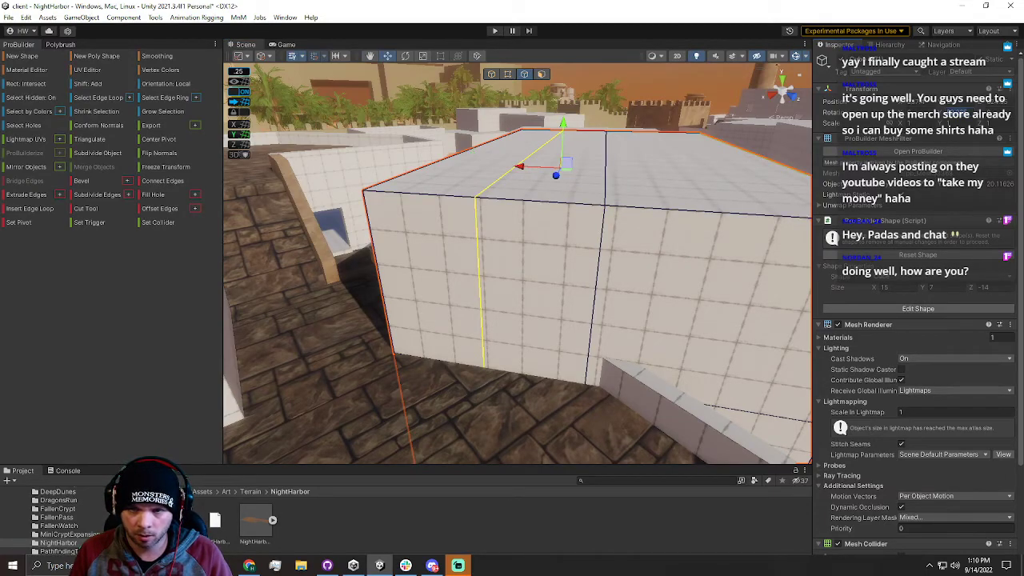
pyautogui.write('0')
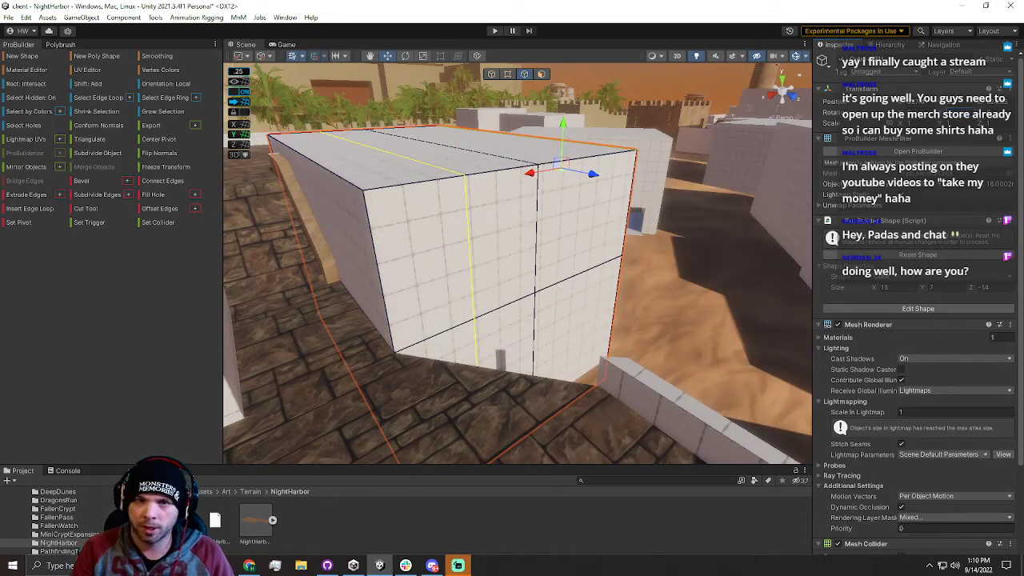
pyautogui.moveTo(455, 183); pyautogui.dragTo(541, 197, button='middle')
pyautogui.keyDown('alt'); pyautogui.moveTo(541, 196); pyautogui.dragTo(452, 219); pyautogui.keyUp('alt')
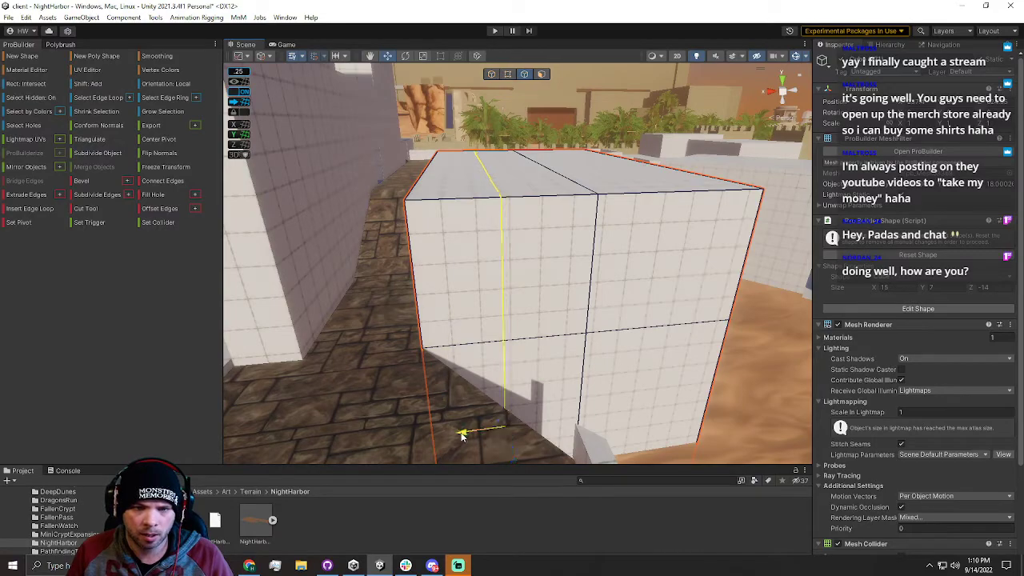
pyautogui.doubleClick(592, 256)
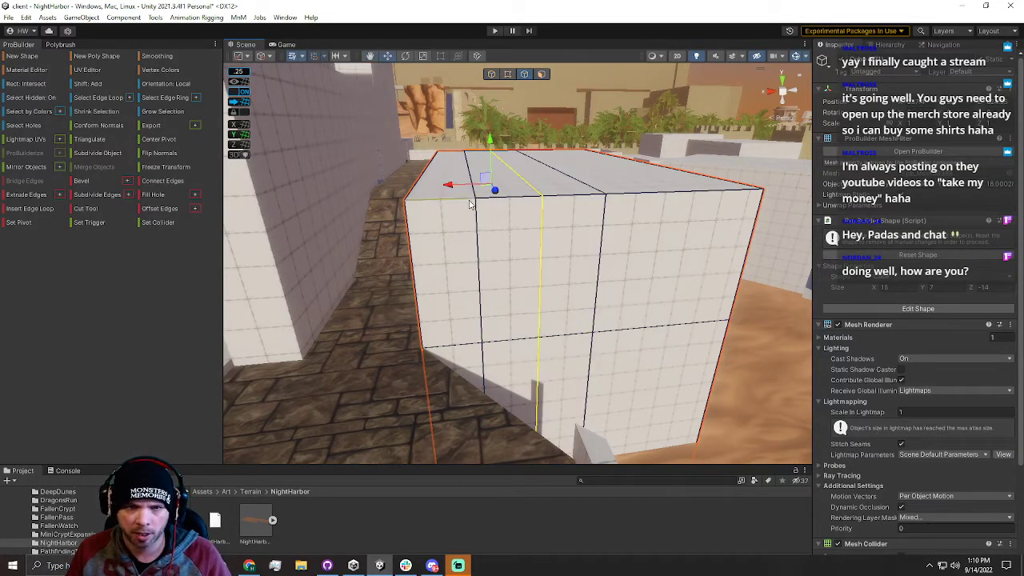
# Insert a horizontal edge loop, place it at doorway height across the wall, and restore the building's angled rotation
pyautogui.click(491, 271)
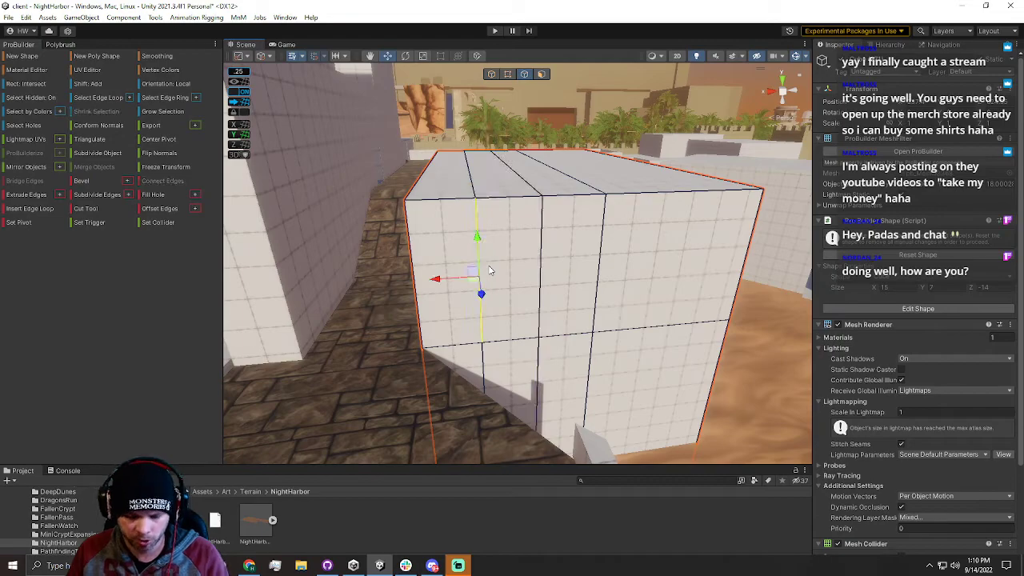
pyautogui.moveTo(512, 233); pyautogui.dragTo(495, 198, button='right')
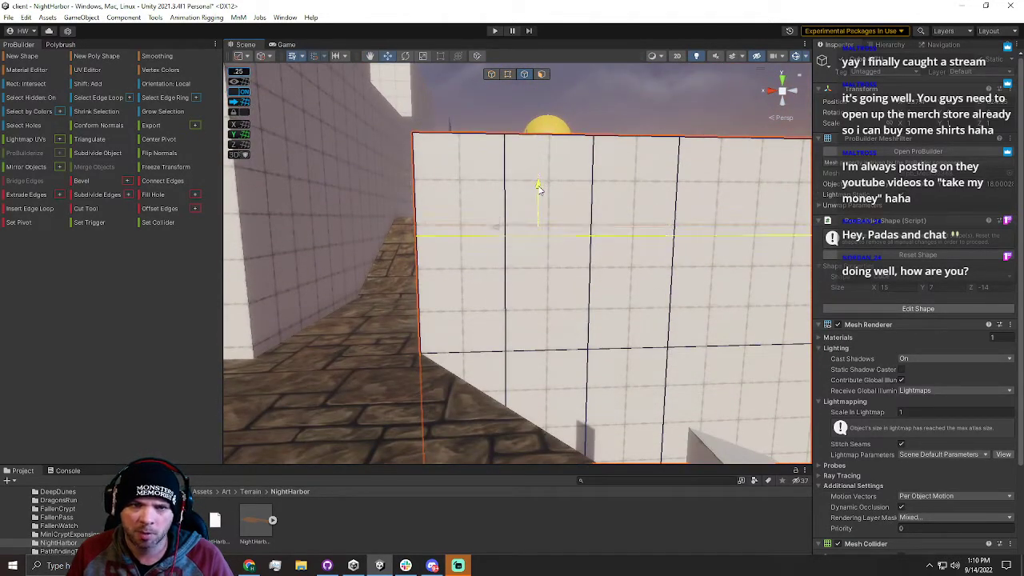
pyautogui.moveTo(505, 222); pyautogui.dragTo(509, 231, button='right')
pyautogui.press('w')
pyautogui.press('d')
pyautogui.press('s')
pyautogui.moveTo(501, 330); pyautogui.dragTo(606, 325, button='right')
pyautogui.press('s')
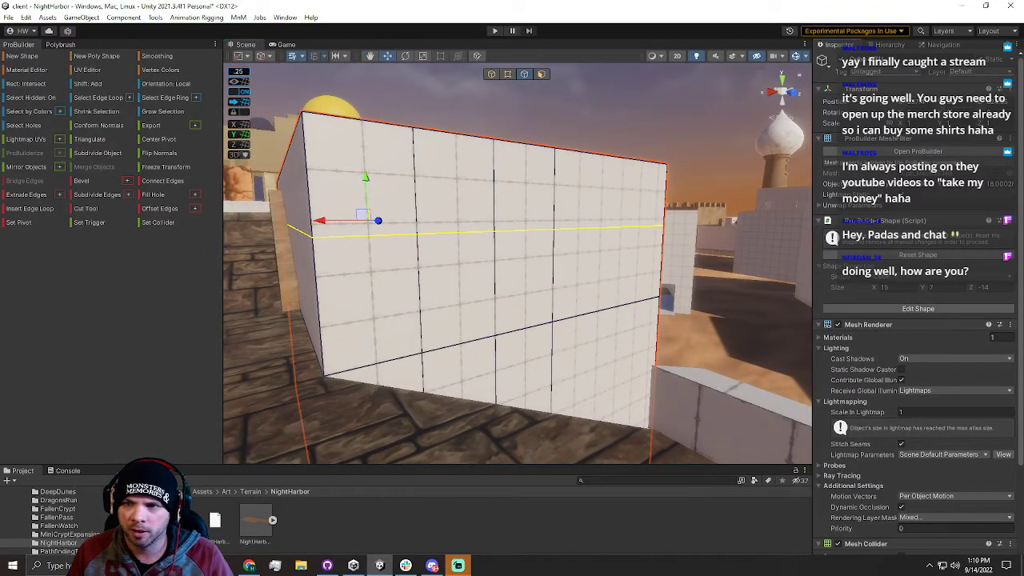
pyautogui.hotkey('ctrl', 'z')
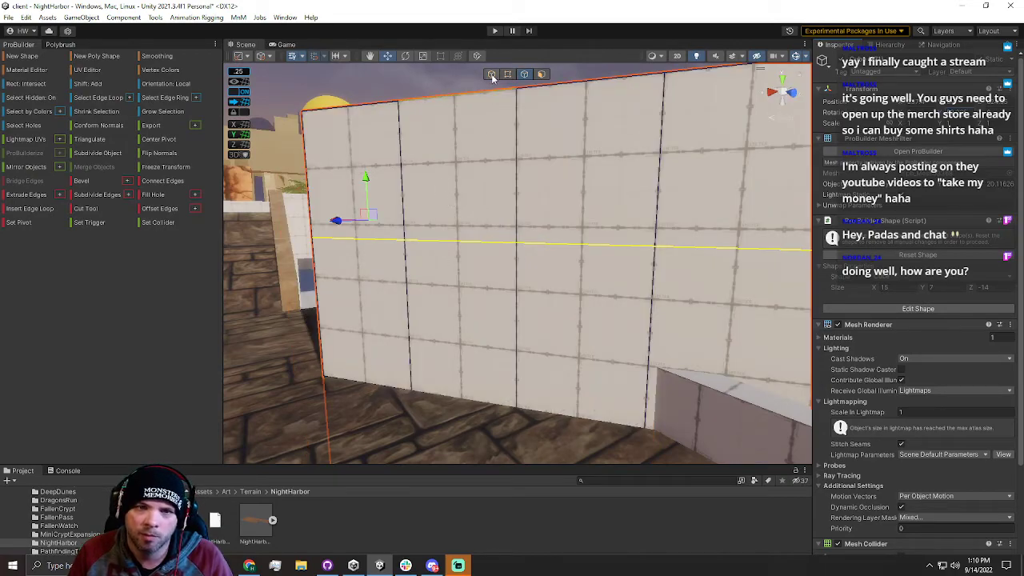
# Select the lower wall face between the vertical loops and extrude it a short distance inward as a doorway
pyautogui.click(542, 73)
pyautogui.click(457, 377)
pyautogui.click(456, 317)
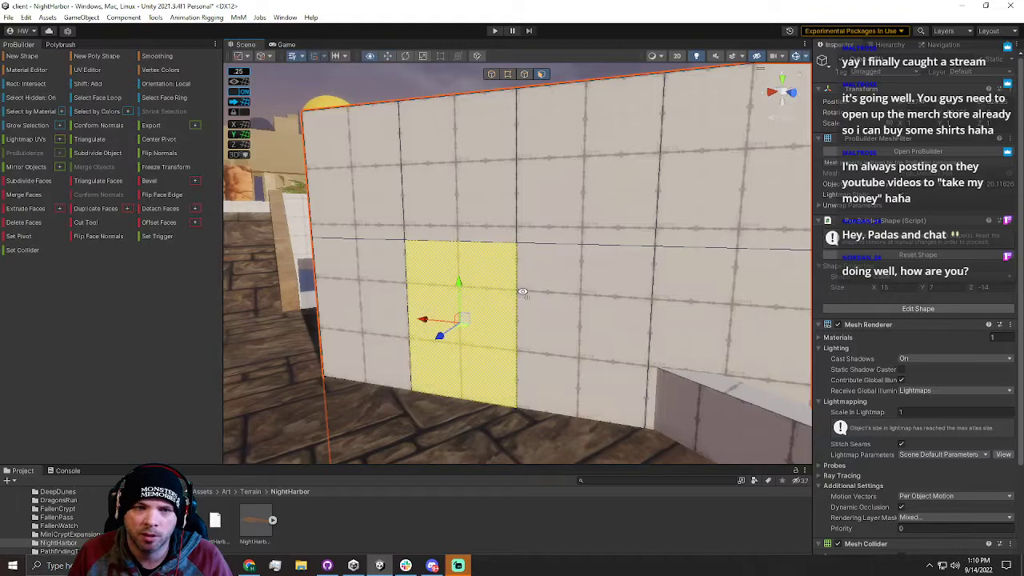
pyautogui.keyDown('alt'); pyautogui.moveTo(520, 293); pyautogui.dragTo(439, 320); pyautogui.keyUp('alt')
pyautogui.keyDown('shift'); pyautogui.moveTo(487, 298); pyautogui.dragTo(506, 295); pyautogui.keyUp('shift')
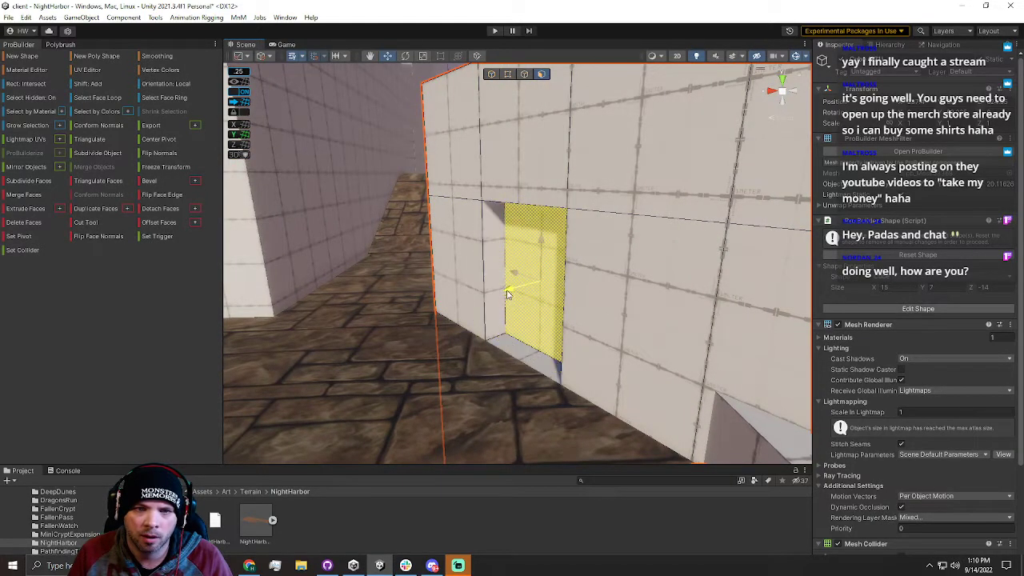
# Extrude the recessed doorway face again deep into the building to start the hollow interior
pyautogui.moveTo(506, 290); pyautogui.dragTo(446, 263, button='right')
pyautogui.moveTo(447, 258); pyautogui.dragTo(518, 256)
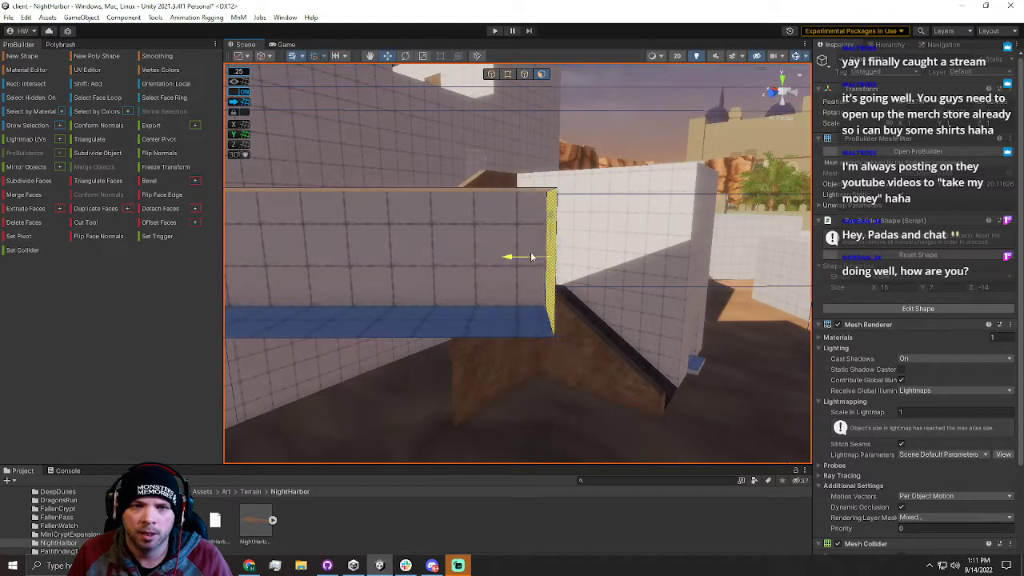
pyautogui.moveTo(715, 255); pyautogui.dragTo(715, 255)
pyautogui.moveTo(613, 256); pyautogui.dragTo(610, 232, button='right')
pyautogui.moveTo(609, 233); pyautogui.dragTo(372, 271)
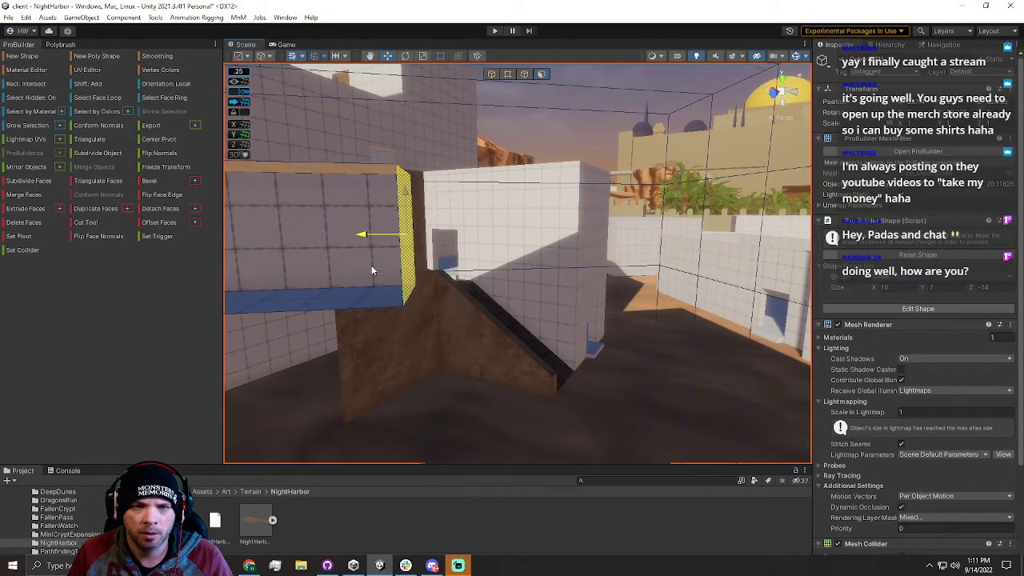
# Widen the hollow interior by moving its side wall faces outward toward the building's outer walls
pyautogui.moveTo(371, 265); pyautogui.dragTo(431, 278, button='right')
pyautogui.click(436, 280)
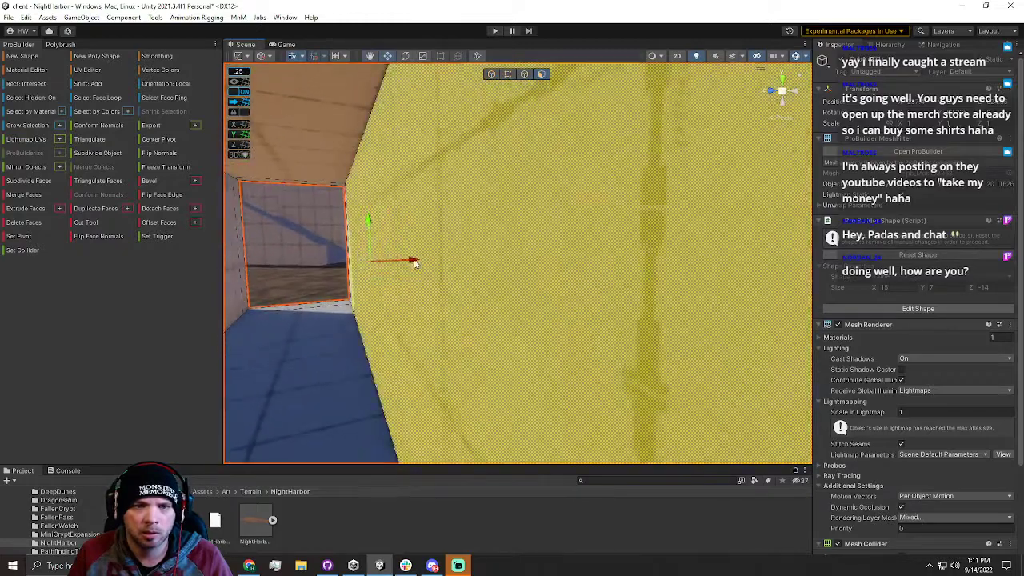
pyautogui.moveTo(445, 265); pyautogui.dragTo(680, 265)
pyautogui.moveTo(668, 270); pyautogui.dragTo(512, 291, button='right')
pyautogui.click(434, 274)
pyautogui.moveTo(577, 290); pyautogui.dragTo(304, 299)
pyautogui.moveTo(308, 299); pyautogui.dragTo(344, 332, button='right')
pyautogui.click(546, 335)
pyautogui.moveTo(546, 335); pyautogui.dragTo(558, 335, button='right')
pyautogui.moveTo(614, 346); pyautogui.dragTo(464, 350)
# Select the interior ceiling faces and raise them above the top of the doorway
pyautogui.moveTo(476, 356); pyautogui.dragTo(626, 180, button='right')
pyautogui.click(627, 183)
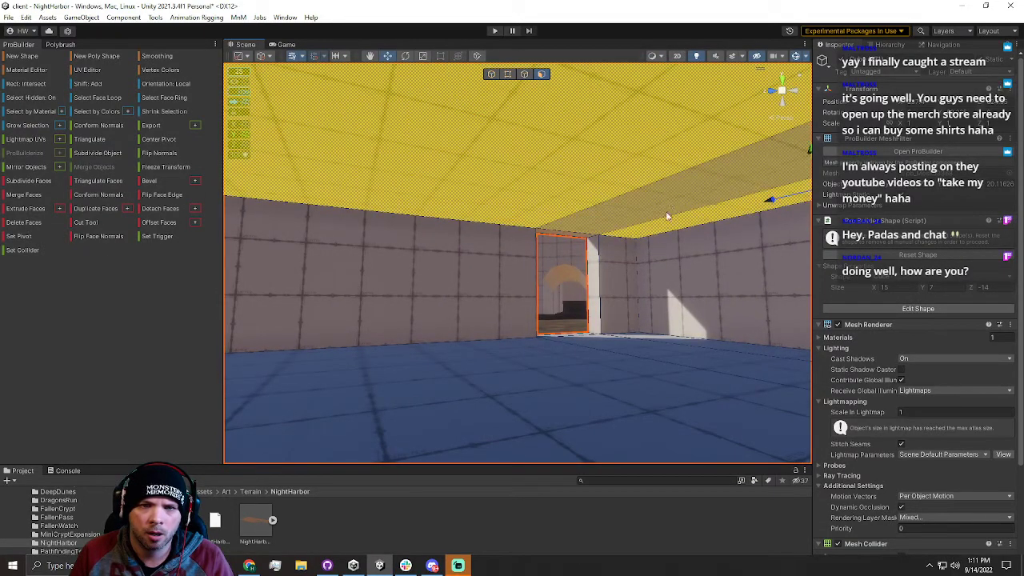
pyautogui.moveTo(664, 215); pyautogui.dragTo(634, 221, button='right')
pyautogui.moveTo(603, 219); pyautogui.dragTo(600, 171)
# Select the stacked lower and upper faces of an interior wall and move them to resize the room
pyautogui.moveTo(489, 266); pyautogui.dragTo(550, 263, button='right')
pyautogui.click(459, 220)
pyautogui.keyDown('shift'); pyautogui.click(456, 193); pyautogui.keyUp('shift')
pyautogui.moveTo(413, 189); pyautogui.dragTo(553, 200)
pyautogui.moveTo(525, 223); pyautogui.dragTo(396, 200, button='right')
pyautogui.moveTo(395, 200); pyautogui.dragTo(430, 212)
# Shift the doorway-wide strip of lower and upper faces sideways along the interior wall toward the nearer corner
pyautogui.moveTo(432, 215); pyautogui.dragTo(488, 281, button='right')
pyautogui.click(662, 294)
pyautogui.moveTo(552, 289); pyautogui.dragTo(582, 307, button='right')
pyautogui.click(579, 307)
pyautogui.click(536, 256)
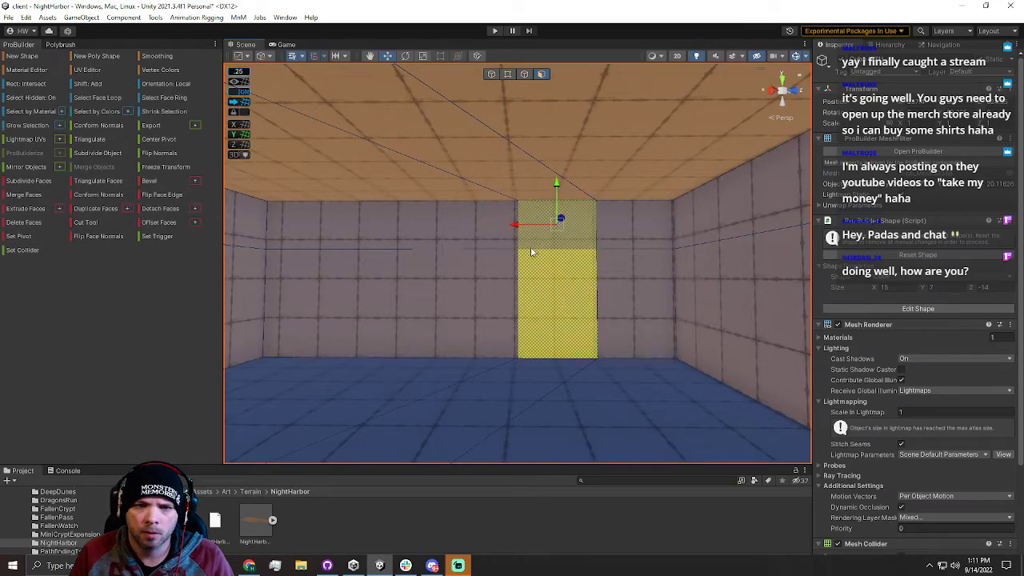
pyautogui.moveTo(542, 228); pyautogui.dragTo(554, 228)
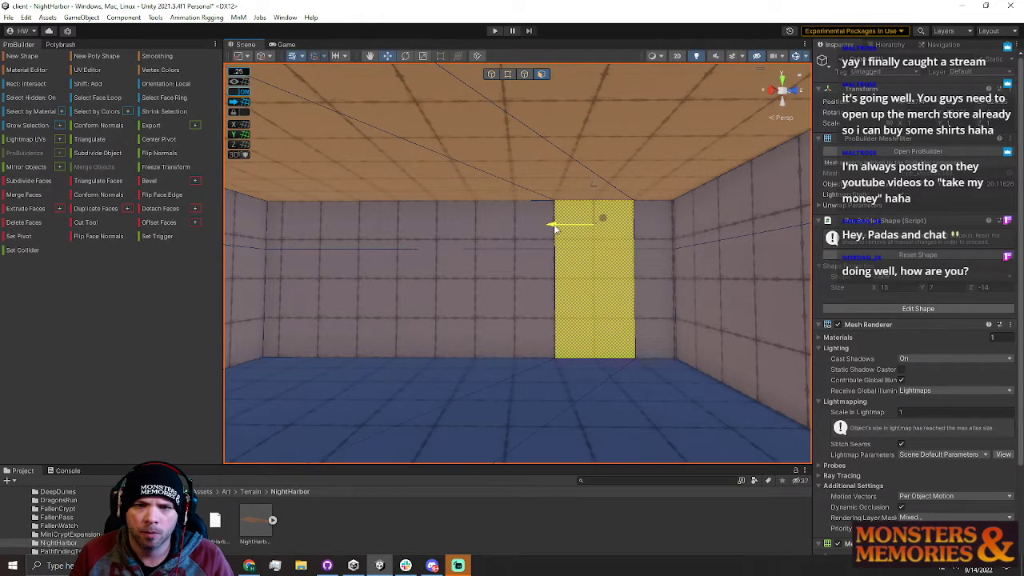
# Extrude the lower face of the strip through the interior wall to form a second doorway
pyautogui.click(575, 290)
pyautogui.moveTo(575, 291); pyautogui.dragTo(571, 329, button='right')
pyautogui.keyDown('shift'); pyautogui.moveTo(575, 305); pyautogui.dragTo(545, 303); pyautogui.keyUp('shift')
pyautogui.press('w')
# Push the end face of the second doorway deeper into the building to start a back room
pyautogui.moveTo(550, 305); pyautogui.dragTo(648, 323, button='right')
pyautogui.moveTo(535, 329); pyautogui.dragTo(240, 321)
pyautogui.press('s')
pyautogui.moveTo(430, 322); pyautogui.dragTo(540, 334, button='right')
# Widen the back room by moving its side wall faces outward on both sides of the interior doorway
pyautogui.moveTo(641, 232); pyautogui.dragTo(489, 252)
pyautogui.moveTo(596, 246); pyautogui.dragTo(457, 323, button='right')
pyautogui.press('w')
pyautogui.moveTo(459, 329)
pyautogui.mouseDown()
pyautogui.moveTo(503, 331)
pyautogui.moveTo(471, 323)
pyautogui.mouseUp()
pyautogui.moveTo(471, 323); pyautogui.dragTo(391, 291, button='right')
pyautogui.moveTo(693, 280); pyautogui.dragTo(293, 320)
pyautogui.moveTo(399, 312); pyautogui.dragTo(432, 303, button='right')
pyautogui.moveTo(415, 301); pyautogui.dragTo(457, 303)
pyautogui.moveTo(614, 277); pyautogui.dragTo(712, 241, button='right')
# Select the back room's ceiling face and raise it toward the building's roof
pyautogui.click(672, 189)
pyautogui.moveTo(673, 192); pyautogui.dragTo(690, 205, button='right')
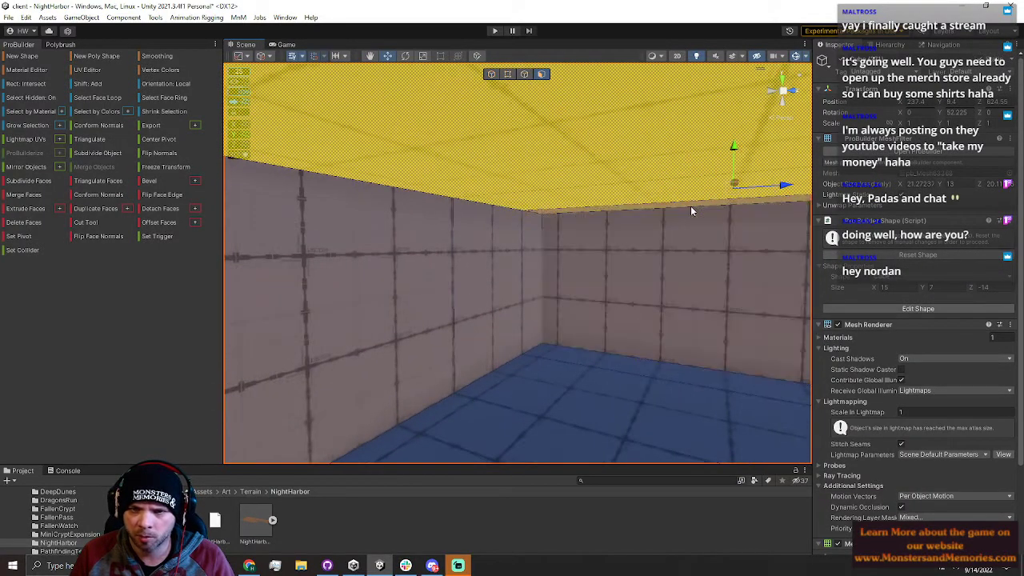
pyautogui.moveTo(733, 167); pyautogui.dragTo(647, 145)
pyautogui.moveTo(647, 145); pyautogui.dragTo(508, 240, button='right')
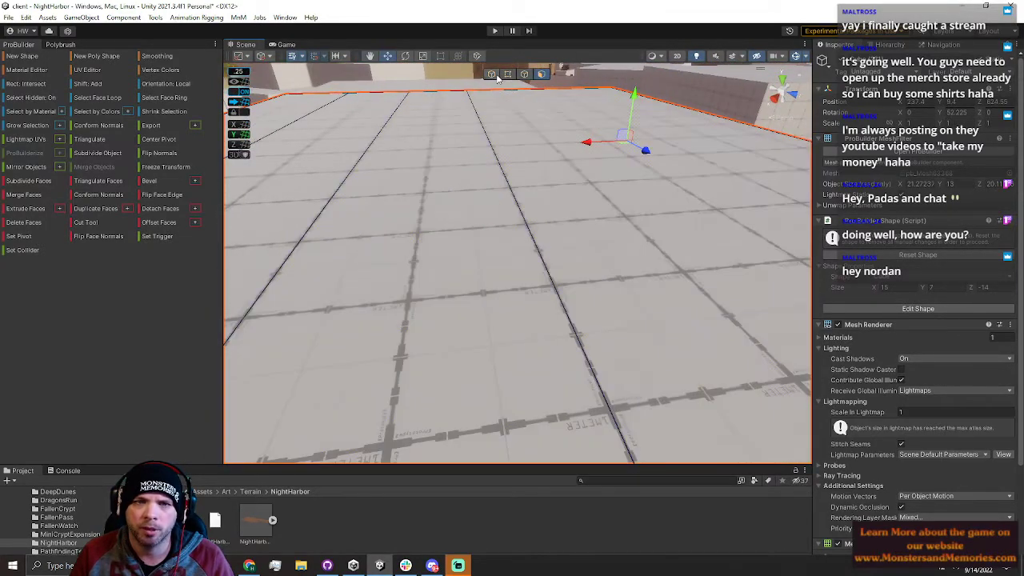
# Set the whole building's Y rotation to 0 in object mode and inspect the interior doorway from inside
pyautogui.click(491, 74)
pyautogui.moveTo(573, 217); pyautogui.dragTo(511, 185, button='right')
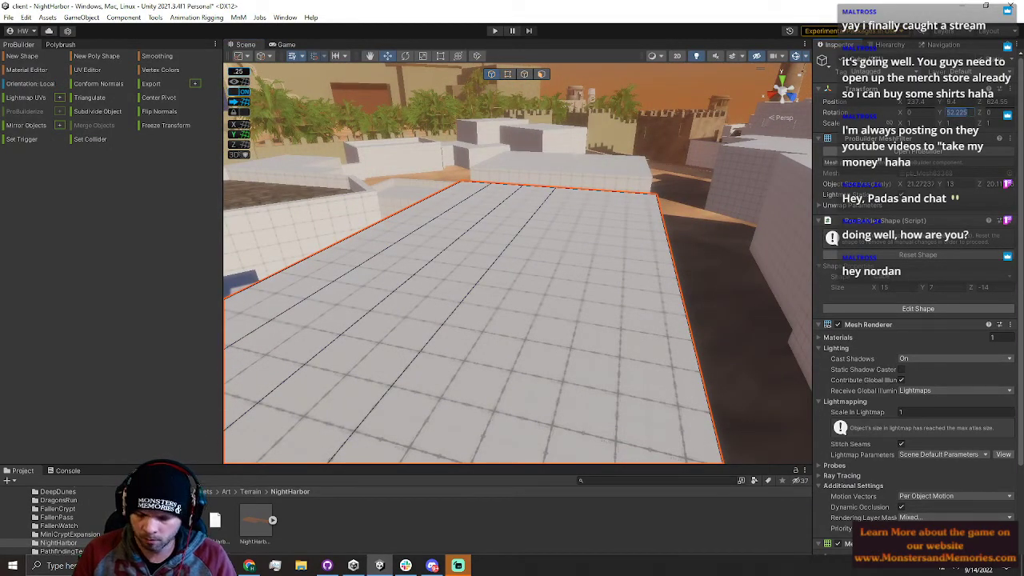
pyautogui.write('0')
pyautogui.moveTo(461, 246); pyautogui.dragTo(317, 209, button='right')
pyautogui.moveTo(296, 183); pyautogui.dragTo(296, 183, button='right')
pyautogui.press('a')
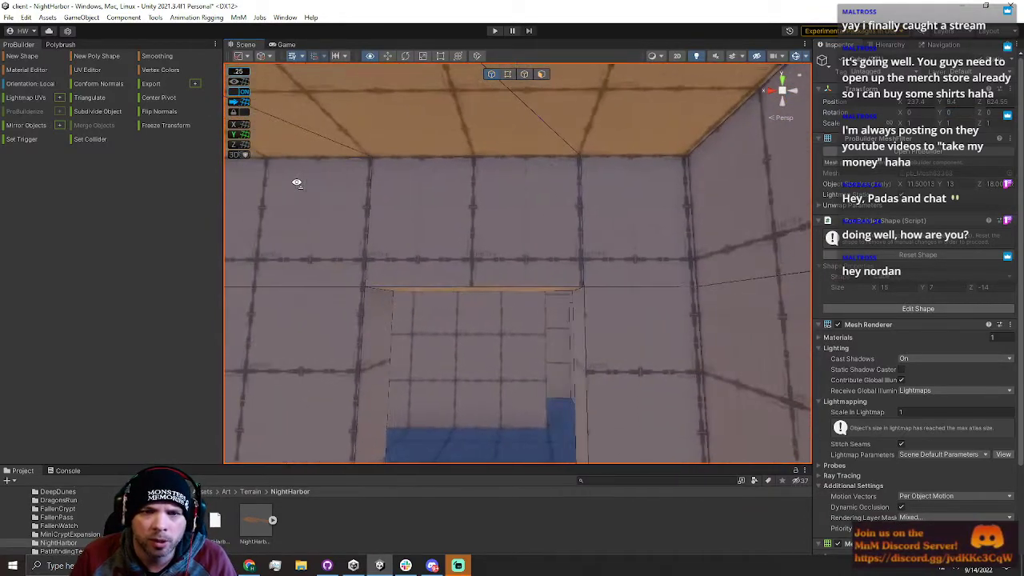
# Inspect the interior doorway's side faces, ceiling corners and the narrow space beside it, using face and vertex selection
pyautogui.scroll(3, 591, 302)
pyautogui.click(624, 297)
pyautogui.scroll(3, 624, 296)
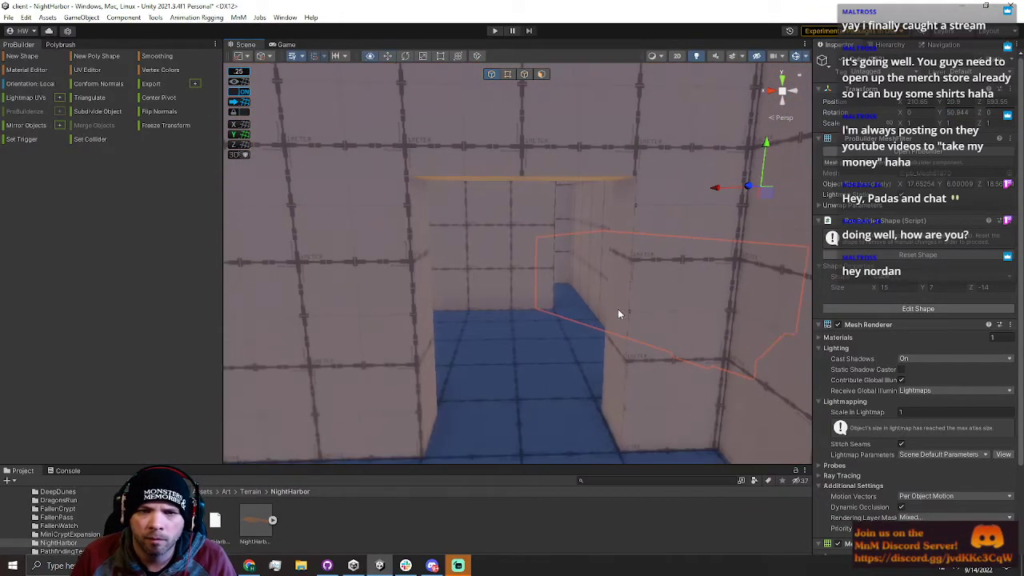
pyautogui.click(540, 74)
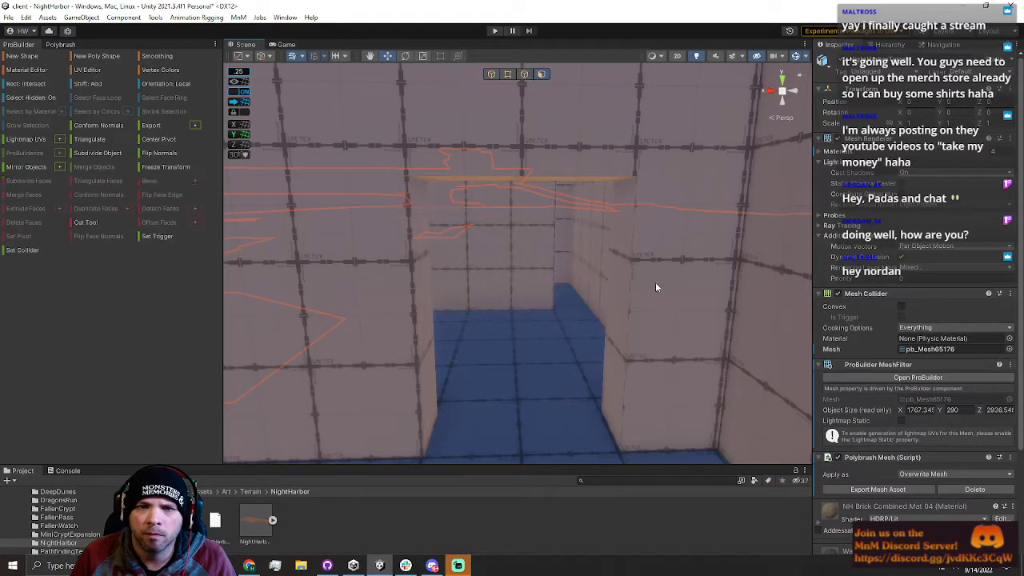
pyautogui.click(622, 280)
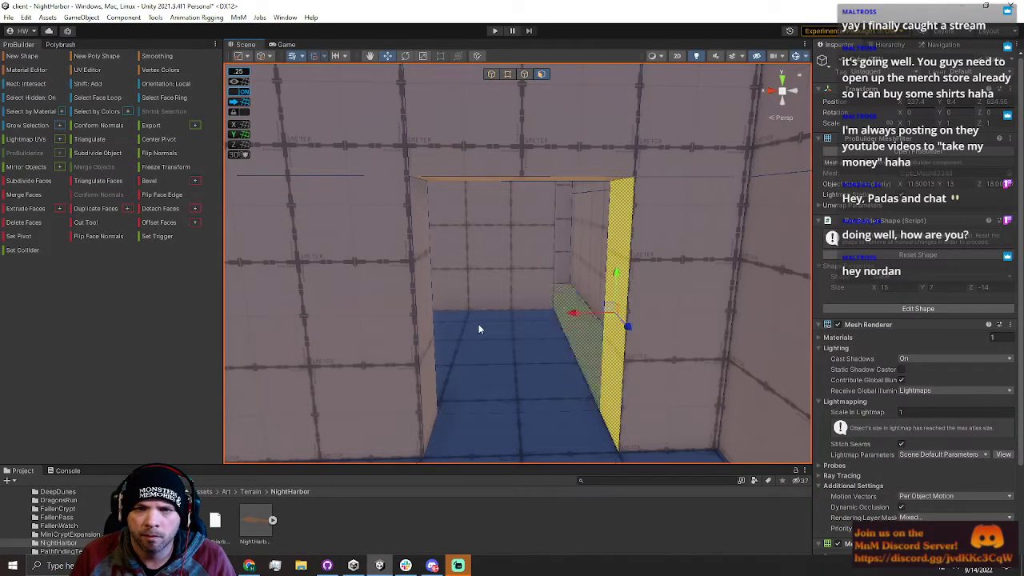
pyautogui.click(429, 324)
pyautogui.moveTo(381, 317); pyautogui.dragTo(446, 218, button='right')
pyautogui.click(507, 75)
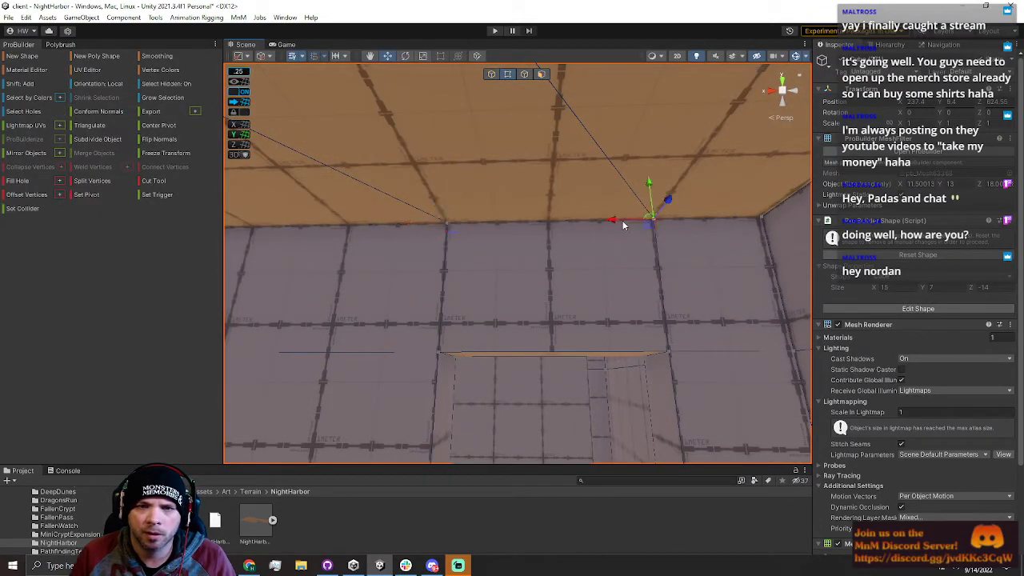
pyautogui.moveTo(613, 223); pyautogui.dragTo(625, 322, button='right')
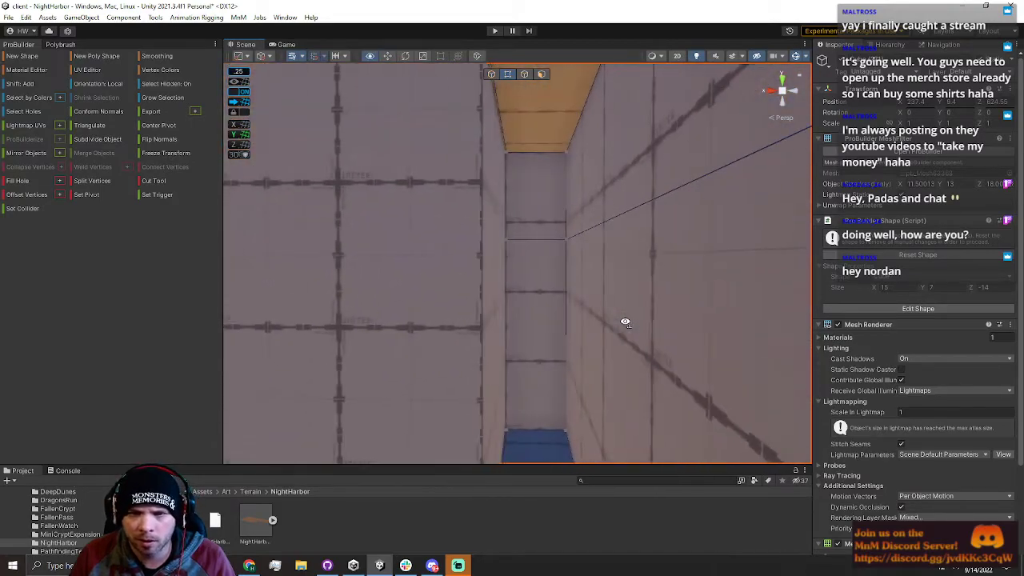
pyautogui.moveTo(573, 250); pyautogui.dragTo(524, 115, button='right')
# Select the upper and lower faces of the back room's side wall and adjust their position relative to the outer wall
pyautogui.click(542, 75)
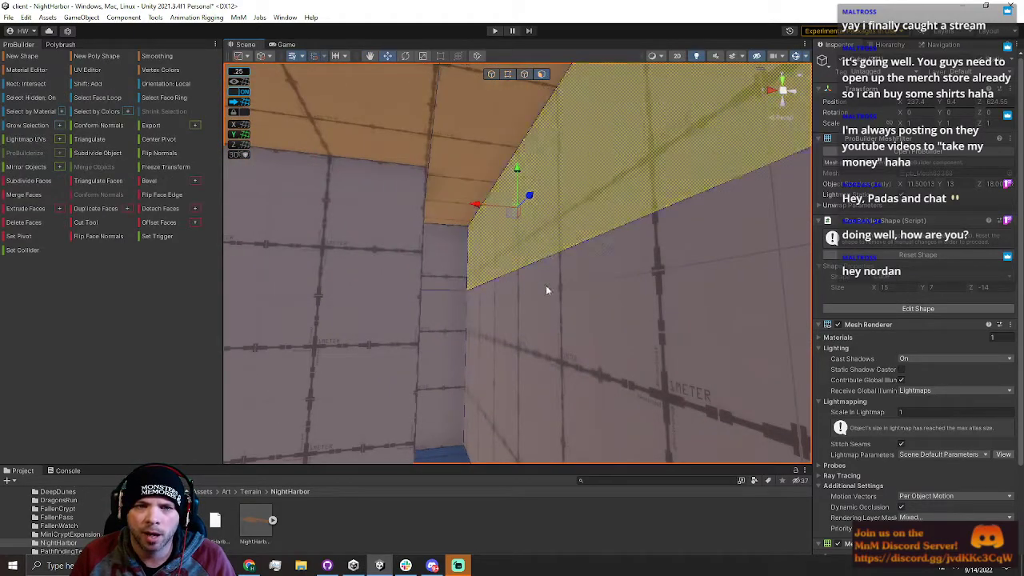
pyautogui.click(495, 337)
pyautogui.moveTo(476, 422); pyautogui.dragTo(476, 346, button='right')
pyautogui.moveTo(459, 218); pyautogui.dragTo(486, 181, button='right')
pyautogui.keyDown('shift'); pyautogui.click(465, 171); pyautogui.keyUp('shift')
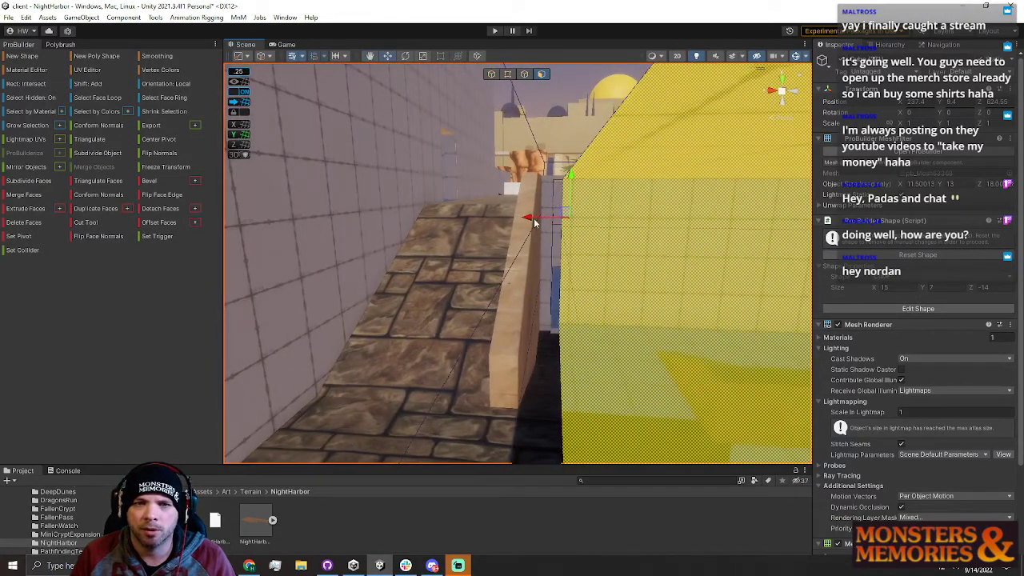
pyautogui.moveTo(523, 220); pyautogui.dragTo(597, 186, button='right')
# Select the paired upper and lower faces of the back room's other walls and adjust the room's fit inside the building
pyautogui.click(592, 160)
pyautogui.keyDown('shift'); pyautogui.click(567, 240); pyautogui.keyUp('shift')
pyautogui.moveTo(529, 327)
pyautogui.mouseDown()
pyautogui.moveTo(541, 328)
pyautogui.moveTo(530, 332)
pyautogui.mouseUp()
pyautogui.moveTo(505, 296); pyautogui.dragTo(530, 272, button='right')
pyautogui.click(530, 272)
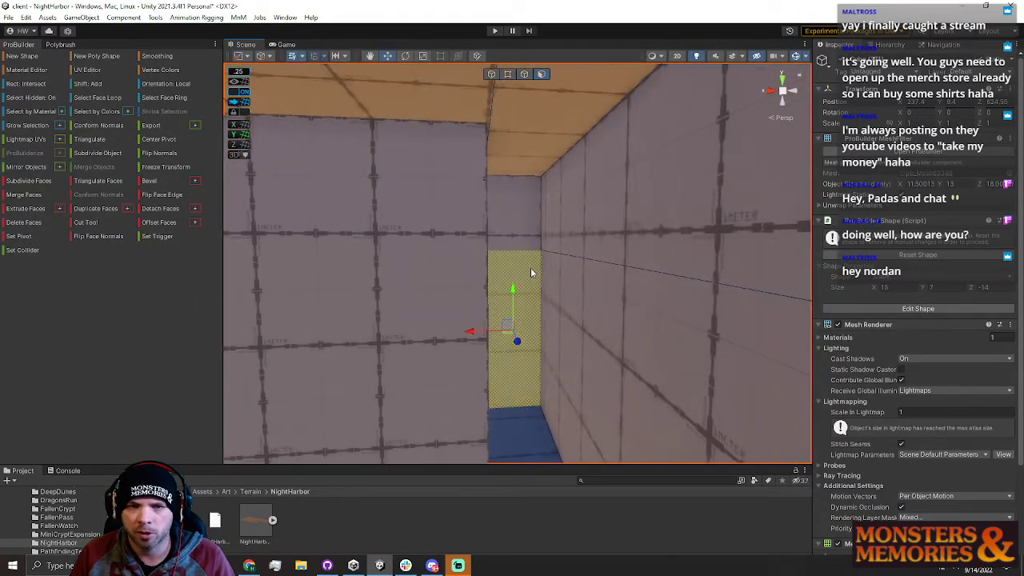
pyautogui.keyDown('shift'); pyautogui.click(516, 232); pyautogui.keyUp('shift')
# Return to object mode and rotate the building about Y so that it lines up with the street again
pyautogui.moveTo(467, 304); pyautogui.dragTo(479, 75, button='right')
pyautogui.click(492, 74)
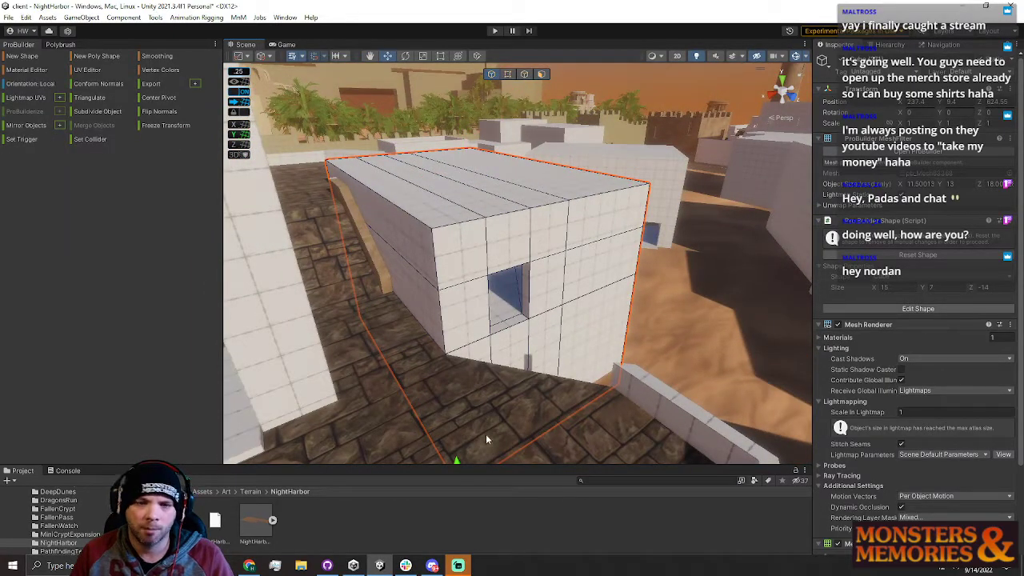
pyautogui.write('45')
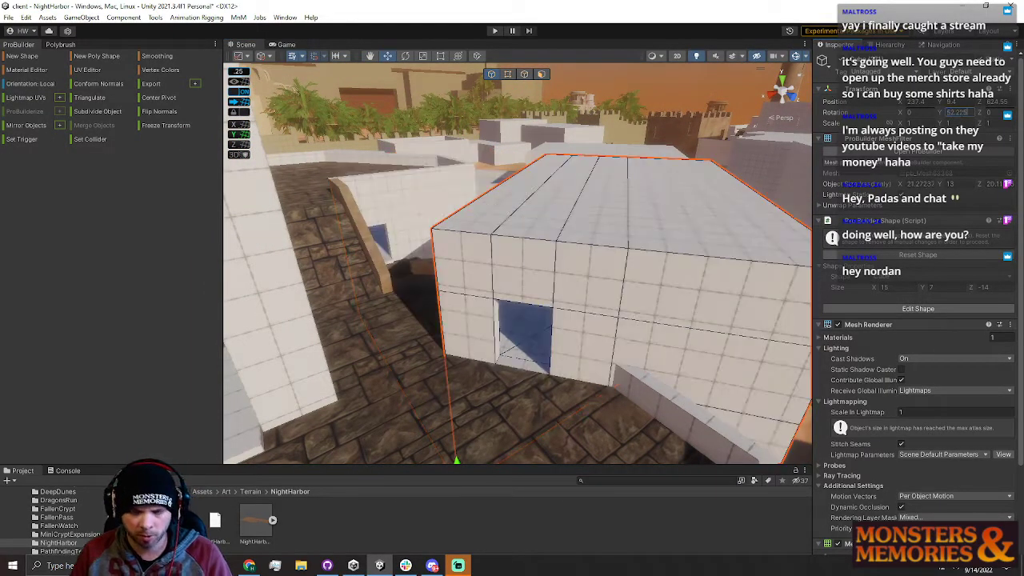
pyautogui.moveTo(445, 313); pyautogui.dragTo(364, 288, button='right')
# Save the NightHarbor scene and open the recent Zone scene
pyautogui.click(493, 216)
pyautogui.press('w')
pyautogui.click(8, 17)
pyautogui.click(24, 71)
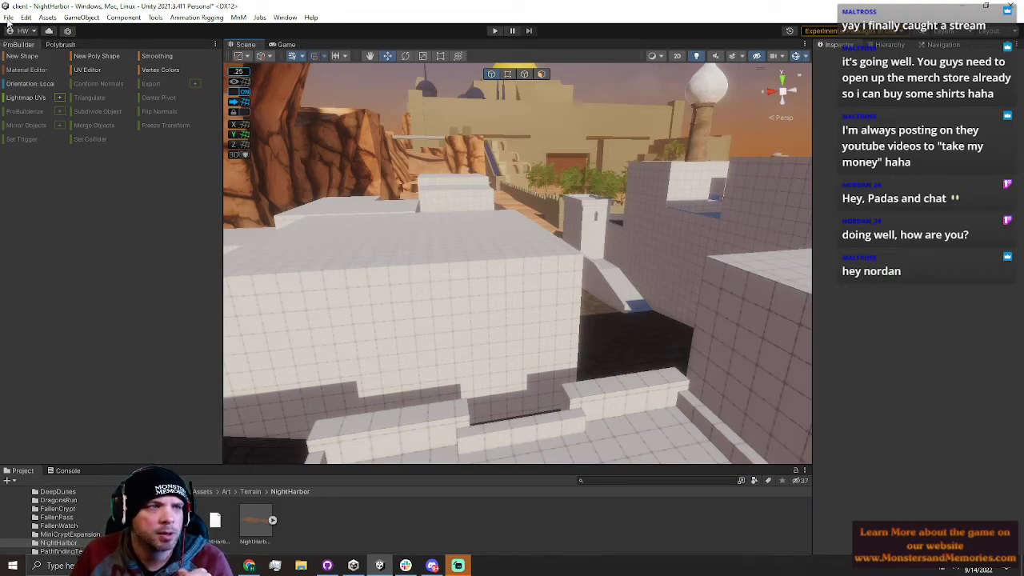
pyautogui.click(8, 18)
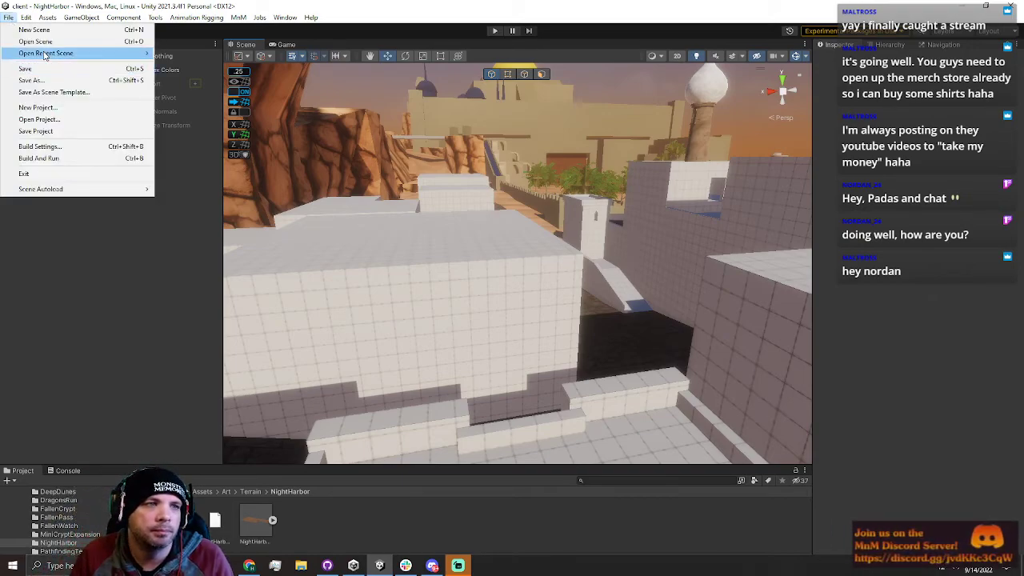
pyautogui.moveTo(46, 54)
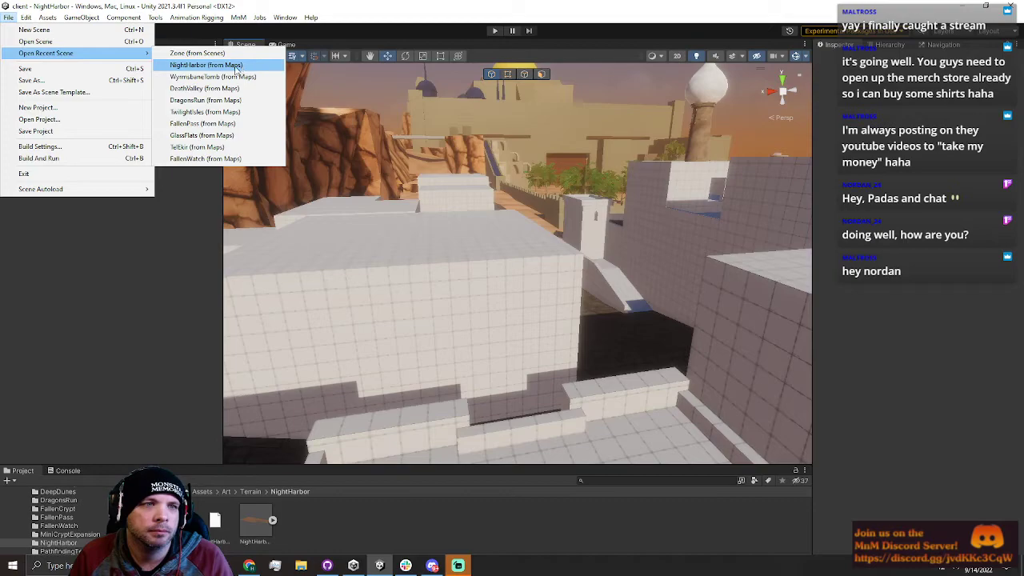
pyautogui.click(183, 61)
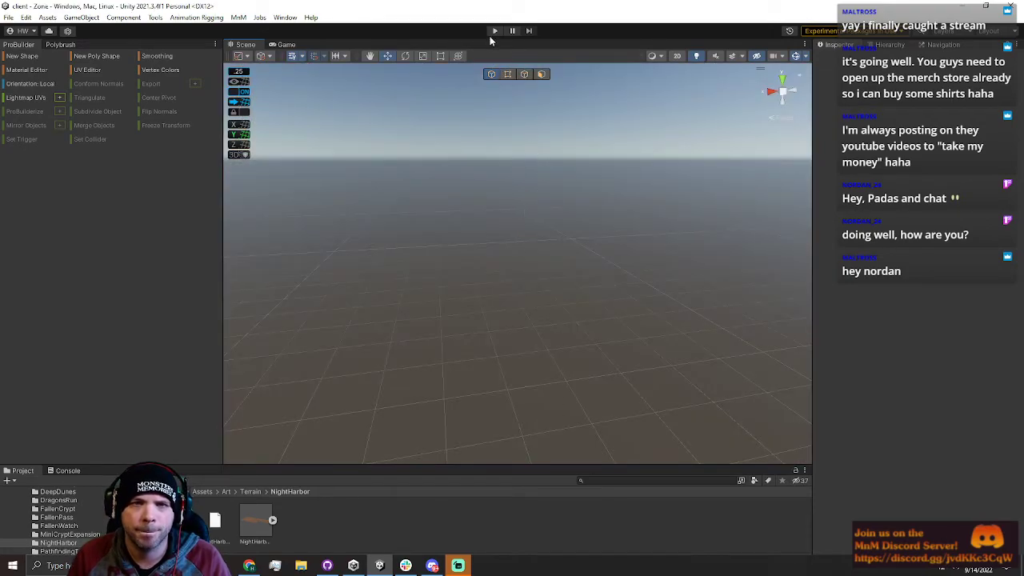
# Start play mode, connect to TestWorld and enter the world with the level 60 Human Ranger
pyautogui.click(493, 32)
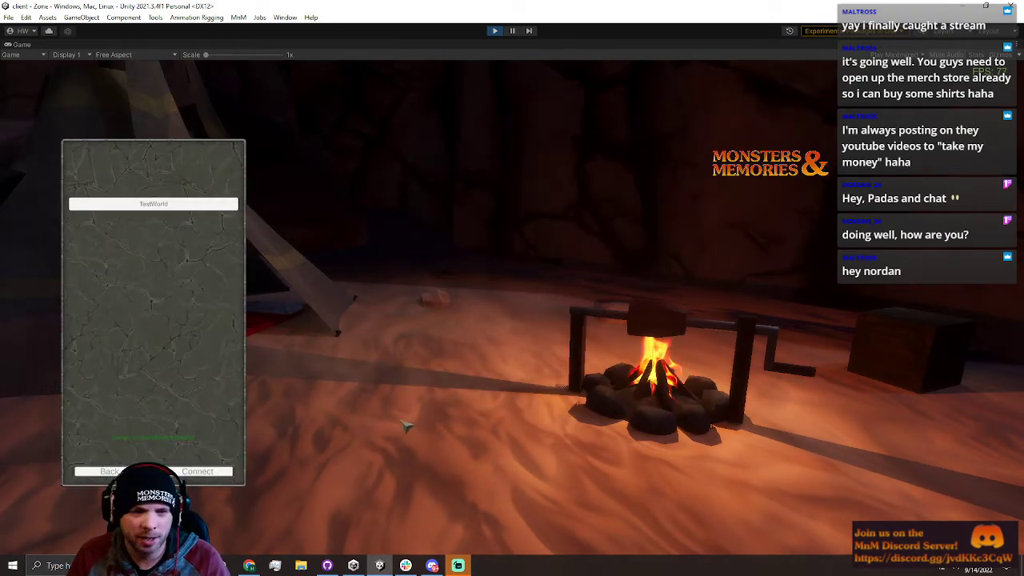
pyautogui.click(208, 472)
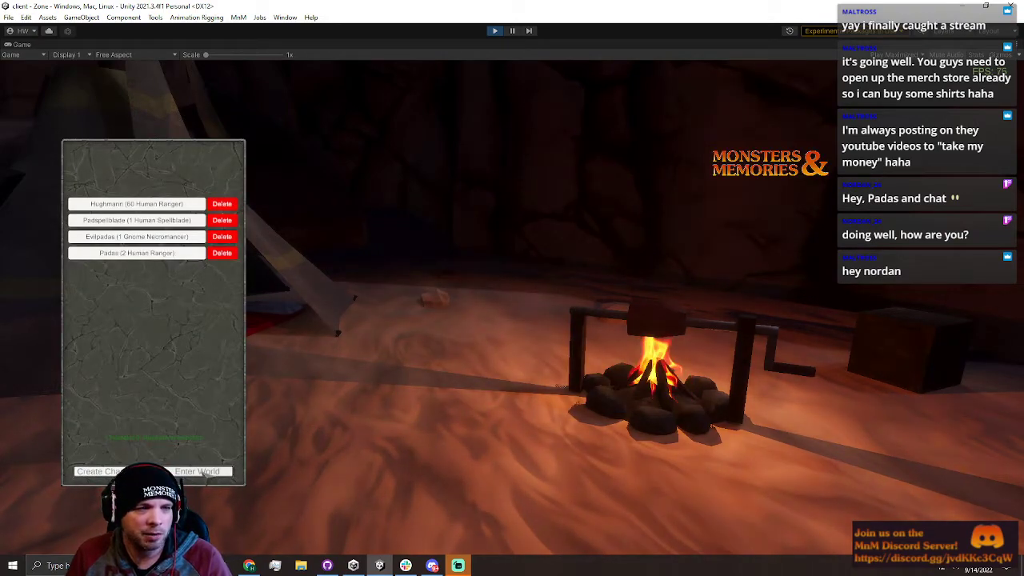
pyautogui.click(206, 471)
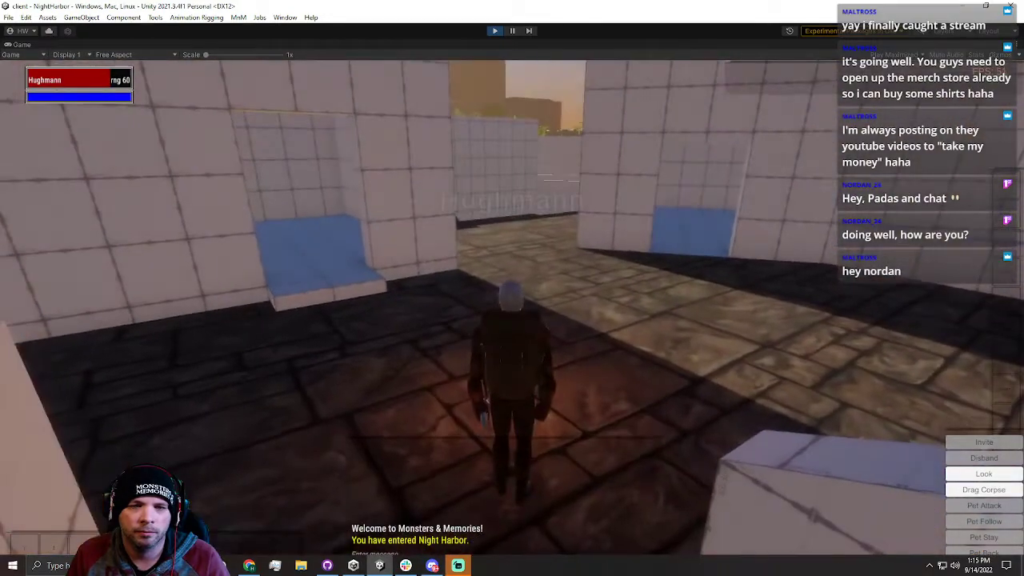
# Unequip the necklace items from the neck and ranged slots into empty inventory slots
pyautogui.press('i')
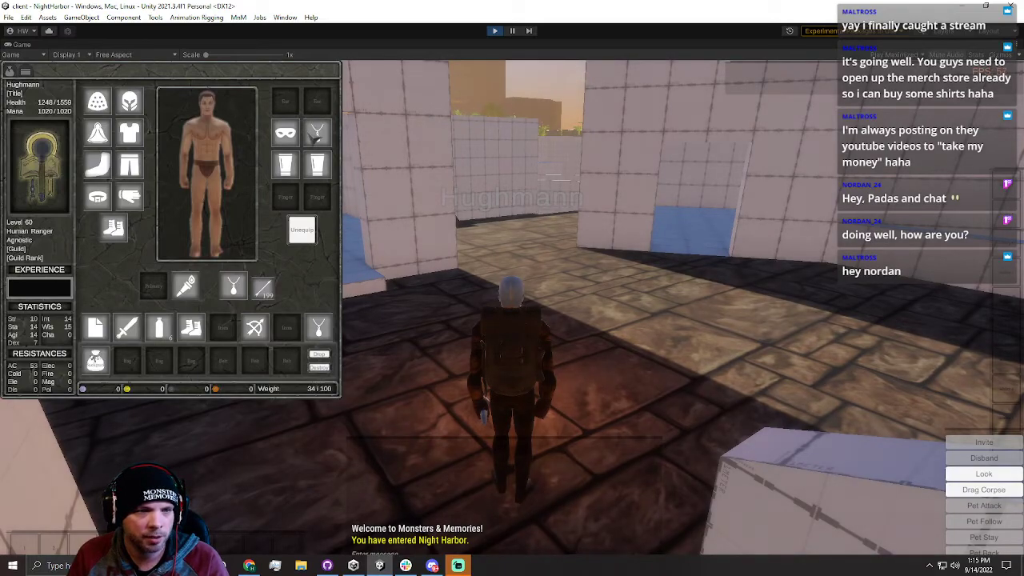
pyautogui.click(314, 135)
pyautogui.click(231, 329)
pyautogui.press('w')
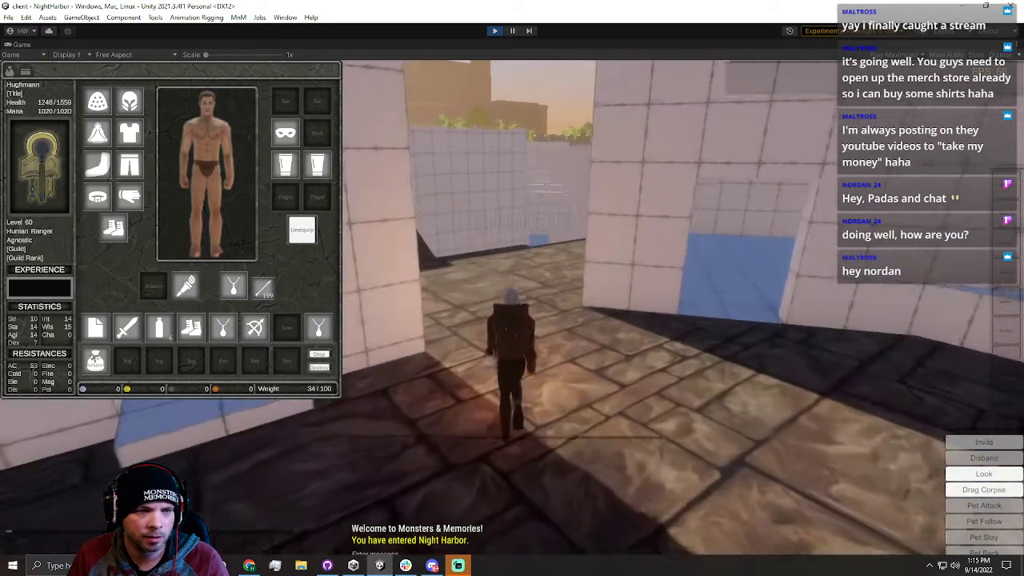
pyautogui.click(232, 285)
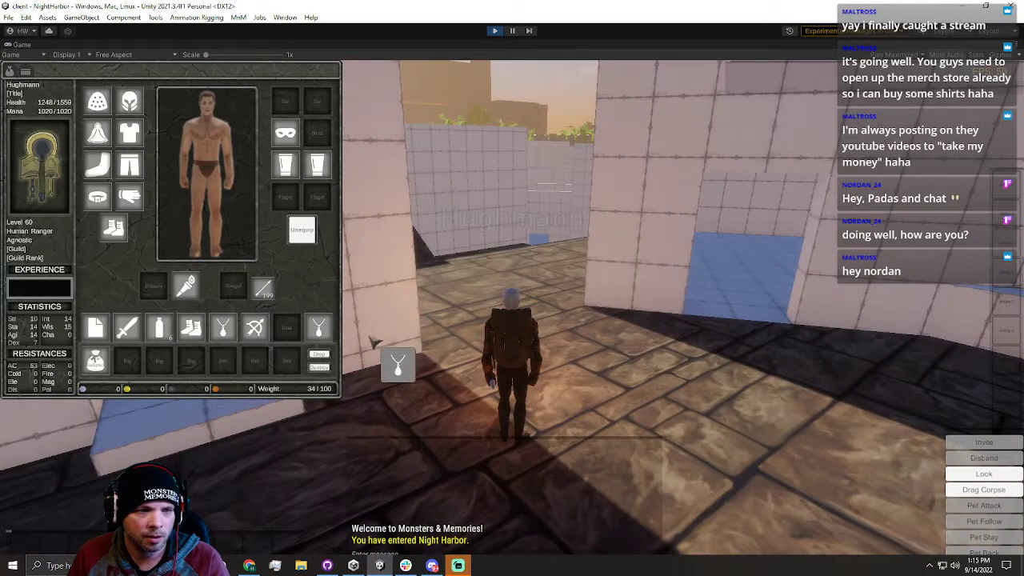
pyautogui.click(286, 326)
# Enter the /si boots_of command in chat and activate the character's equipped Boots of Speed
pyautogui.press('w')
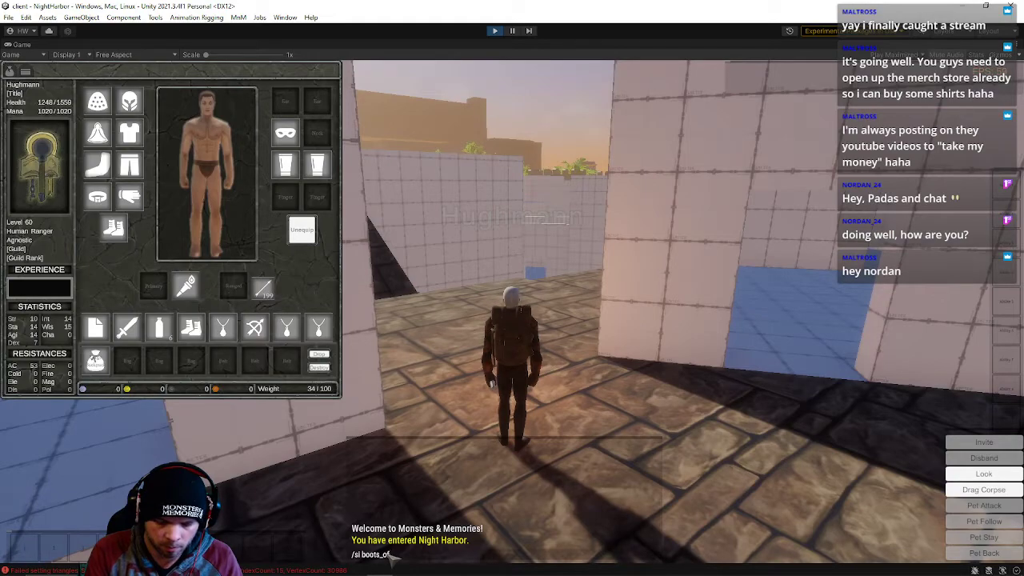
pyautogui.press('Return')
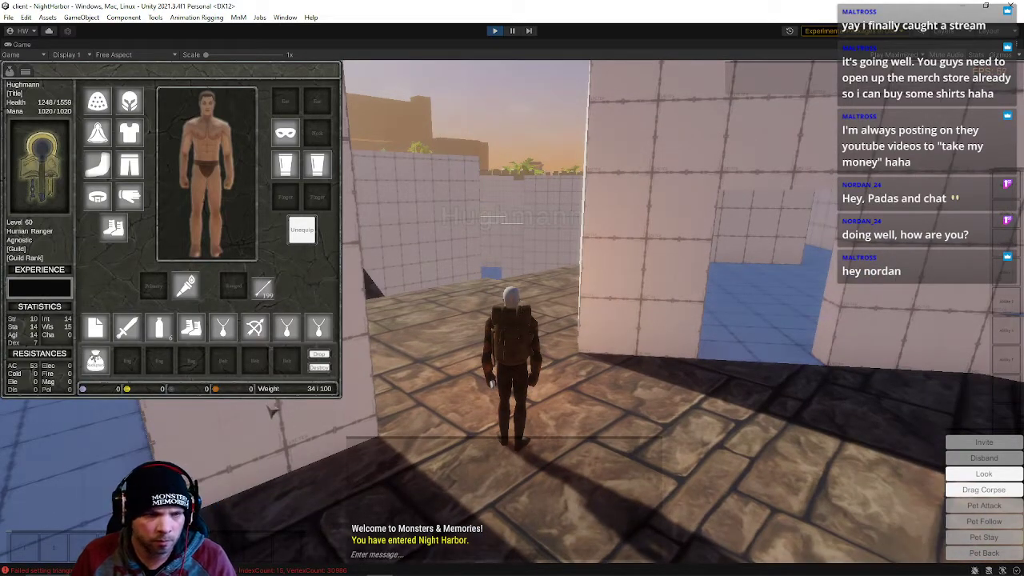
pyautogui.rightClick(114, 229)
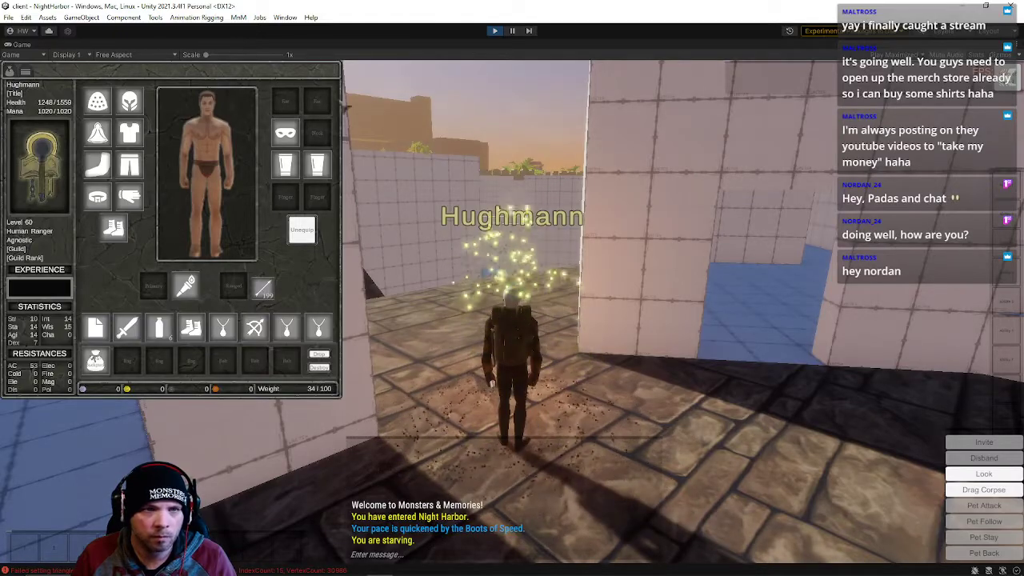
pyautogui.press('i')
# Run through the narrow street between the blocked-out houses and check the doorways and ramp at character scale
pyautogui.moveTo(501, 256)
pyautogui.mouseDown(button='right')
pyautogui.moveTo(404, 247)
pyautogui.moveTo(418, 258)
pyautogui.mouseUp(button='right')
pyautogui.press('w')
pyautogui.press('s')
pyautogui.press('w')
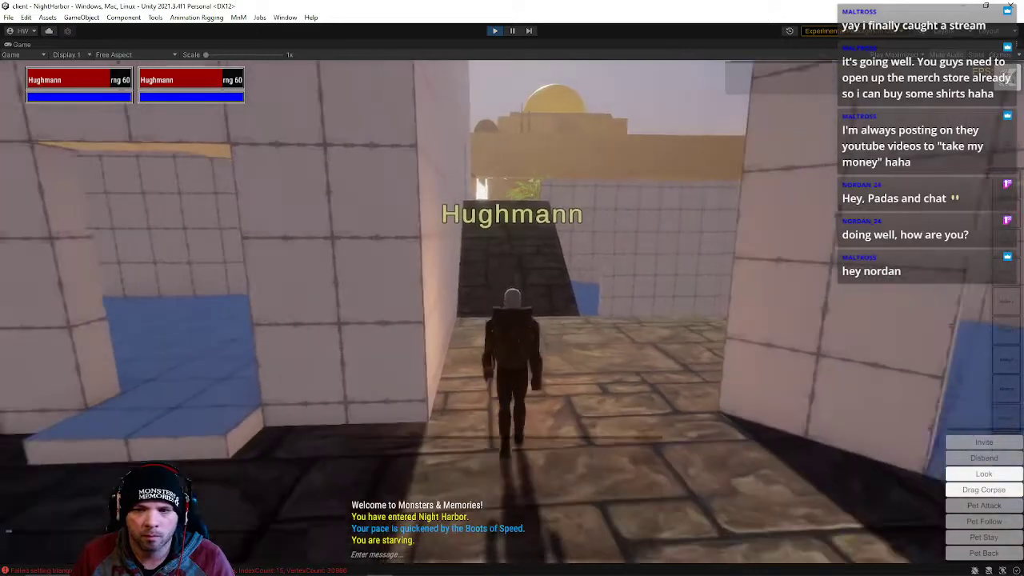
pyautogui.press('w')
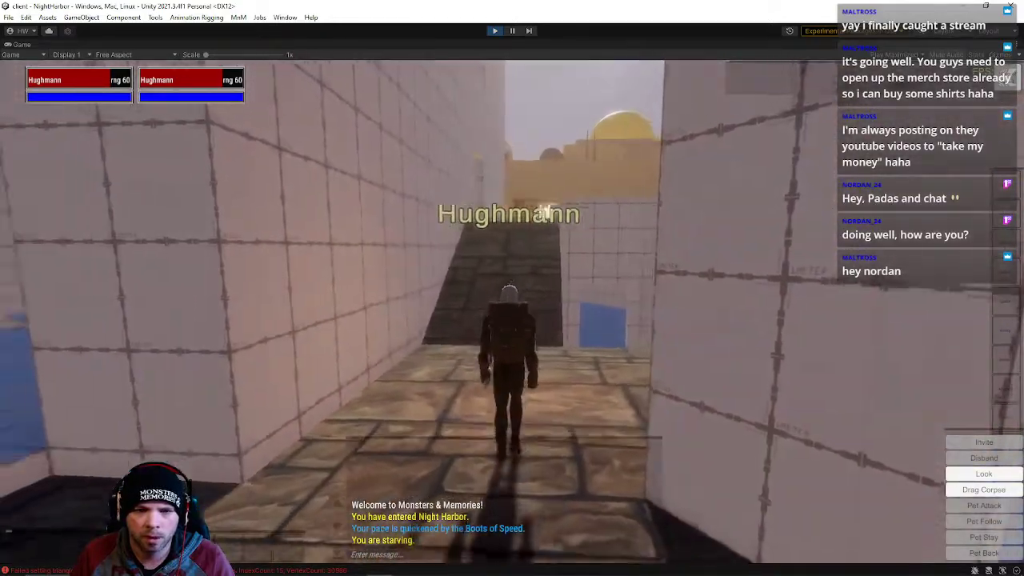
pyautogui.moveTo(543, 215); pyautogui.dragTo(493, 382, button='right')
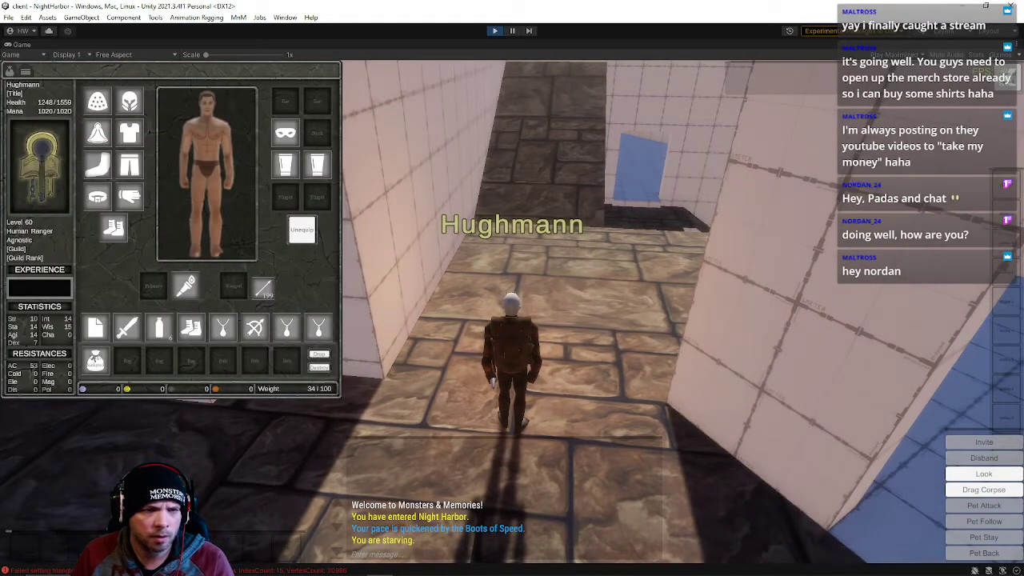
pyautogui.press('i')
pyautogui.press('w')
# Continue through the town to the wide stone road and view the skyline toward the white-domed tower
pyautogui.moveTo(560, 344)
pyautogui.mouseDown(button='right')
pyautogui.moveTo(566, 223)
pyautogui.moveTo(368, 228)
pyautogui.mouseUp(button='right')
pyautogui.press('w')
pyautogui.press('w')
pyautogui.moveTo(512, 232); pyautogui.dragTo(688, 228, button='right')
pyautogui.press('w')
pyautogui.moveTo(511, 312); pyautogui.dragTo(568, 247, button='right')
pyautogui.press('w')
pyautogui.press('w')
pyautogui.press('w')
pyautogui.press('s')
pyautogui.moveTo(555, 296); pyautogui.dragTo(568, 300, button='right')
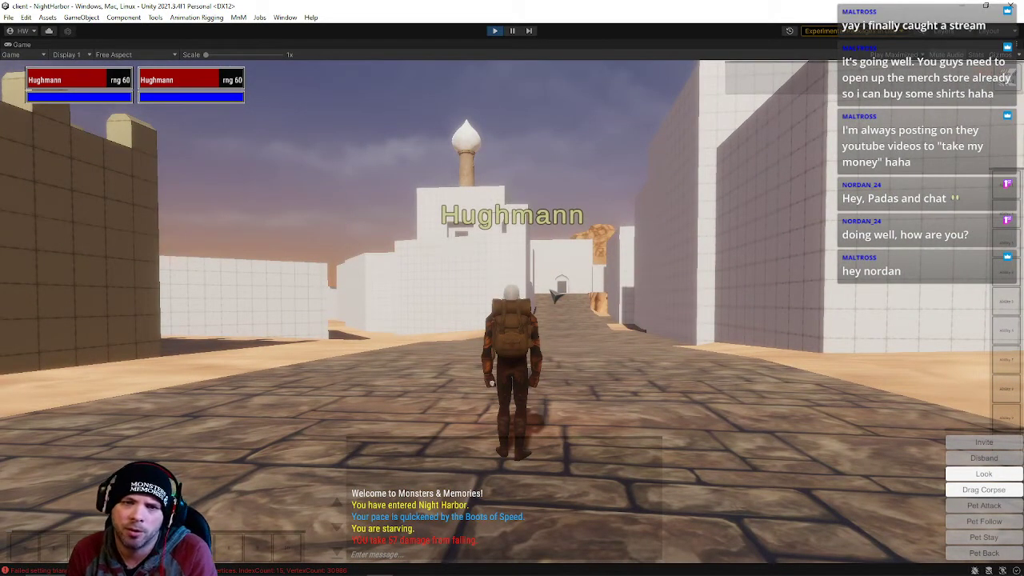
# Run back and forth along the wide stone road to judge the building heights and the view of the tower
pyautogui.press('w')
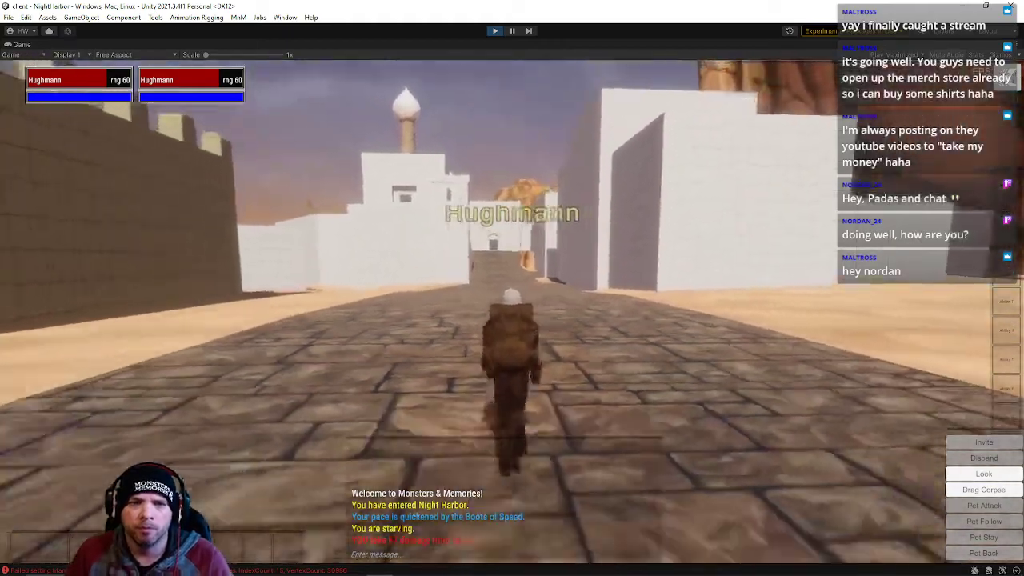
pyautogui.press('s')
pyautogui.press('d')
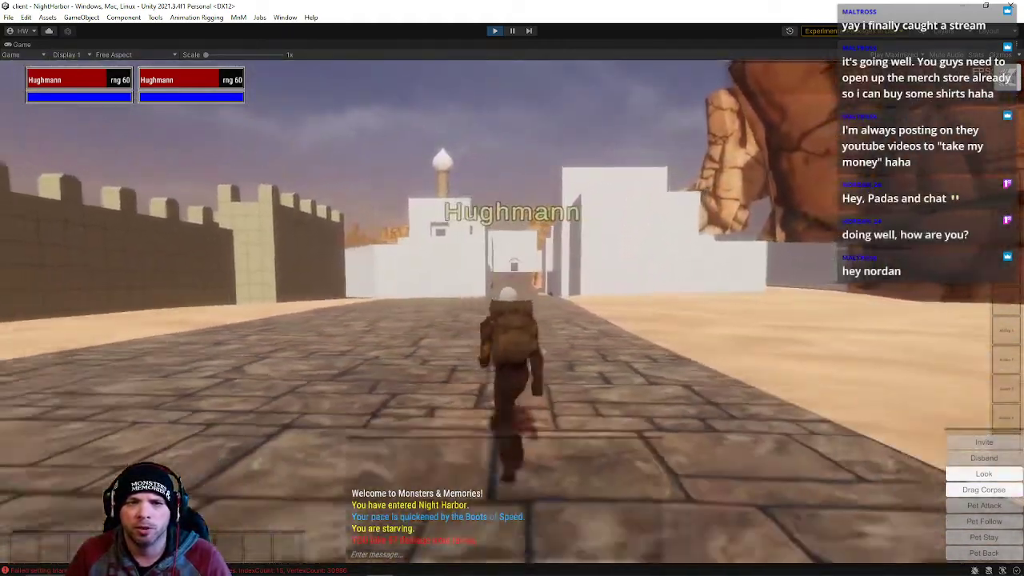
pyautogui.press('d')
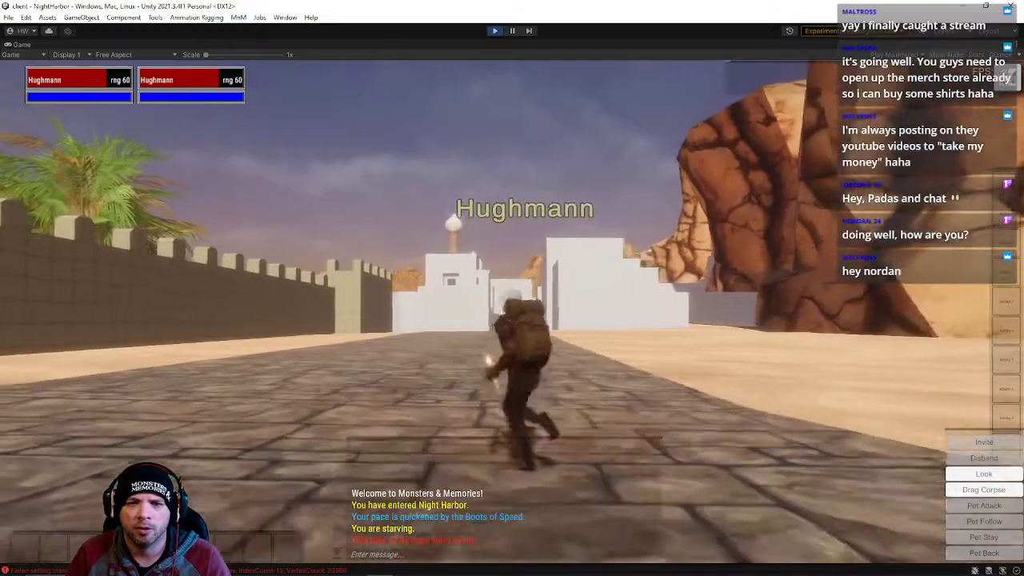
pyautogui.press('s')
pyautogui.press('w')
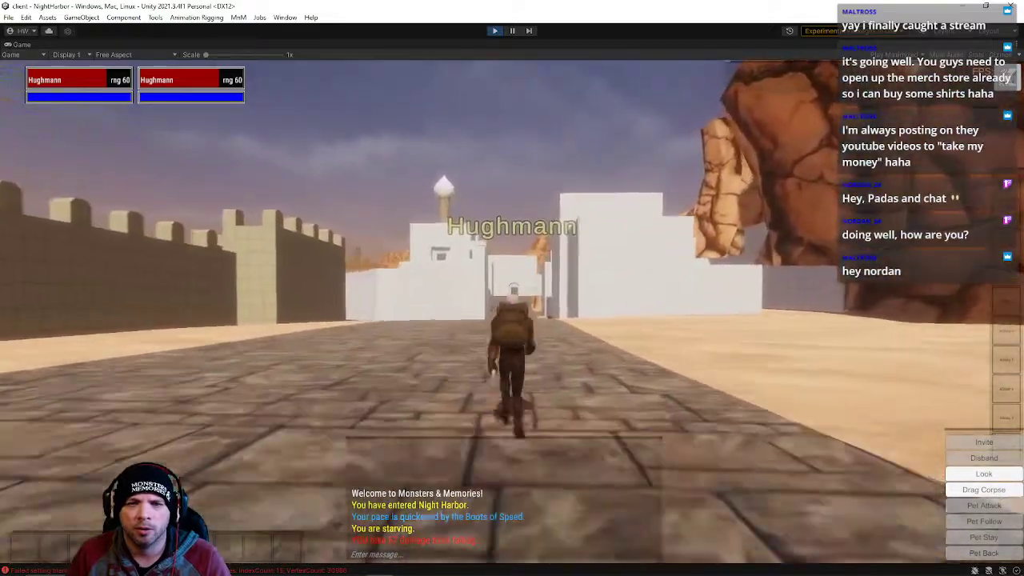
pyautogui.press('w')
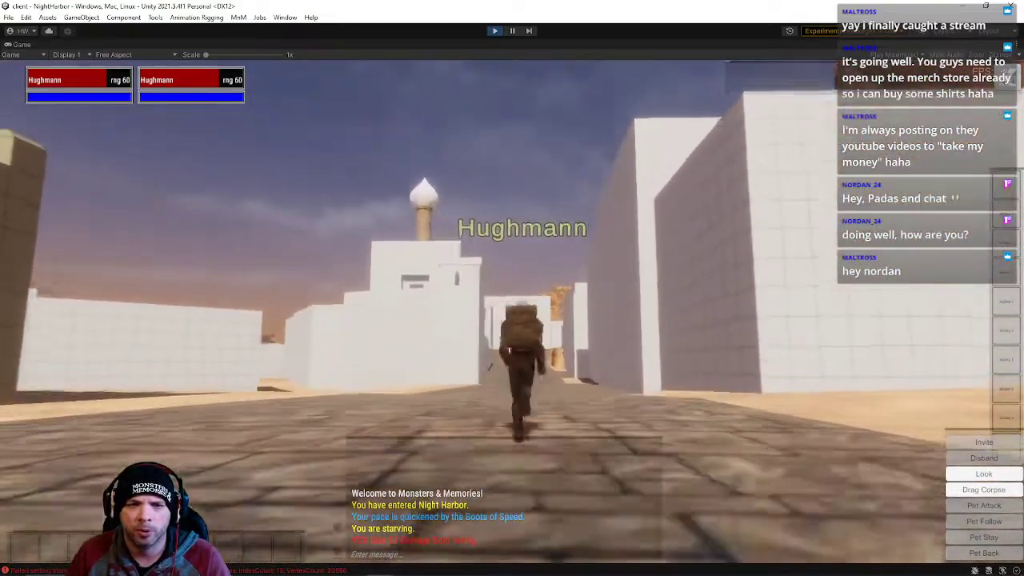
pyautogui.press('w')
pyautogui.press('w')
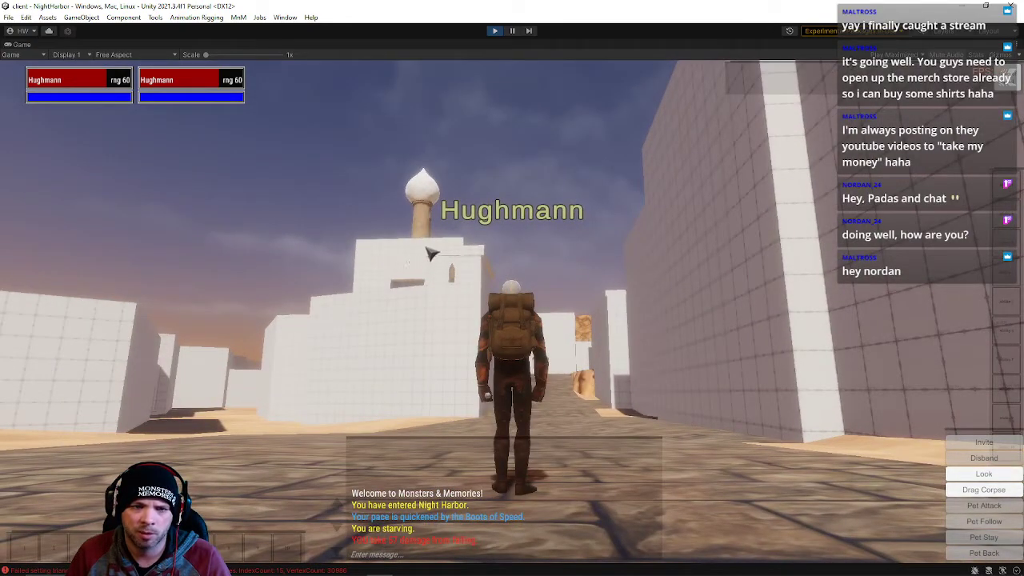
# Approach the tall white building and walk the raised ramp between the walls to view its tower up close
pyautogui.press('w')
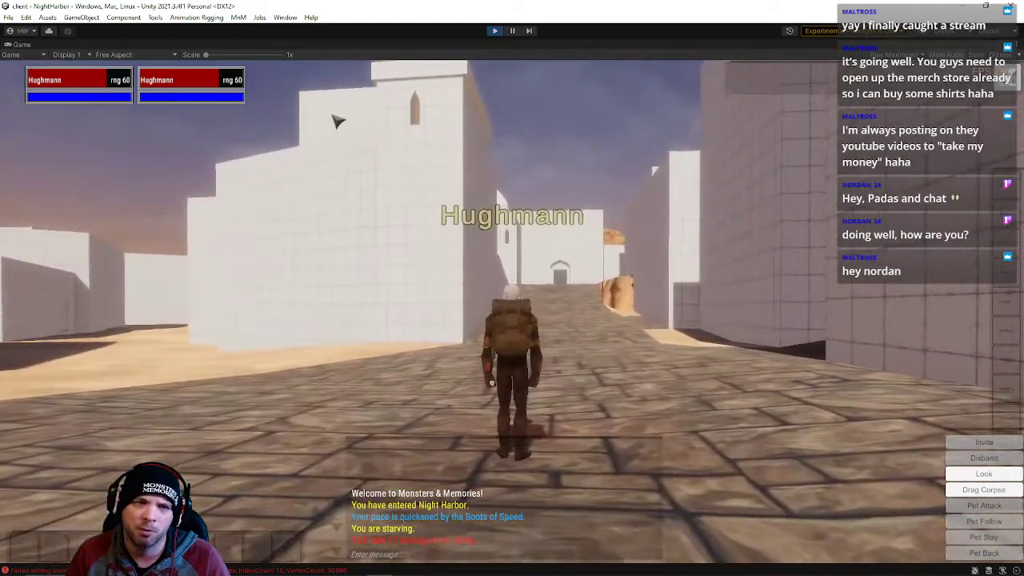
pyautogui.press('w')
pyautogui.press('w')
pyautogui.moveTo(503, 158); pyautogui.dragTo(736, 192, button='right')
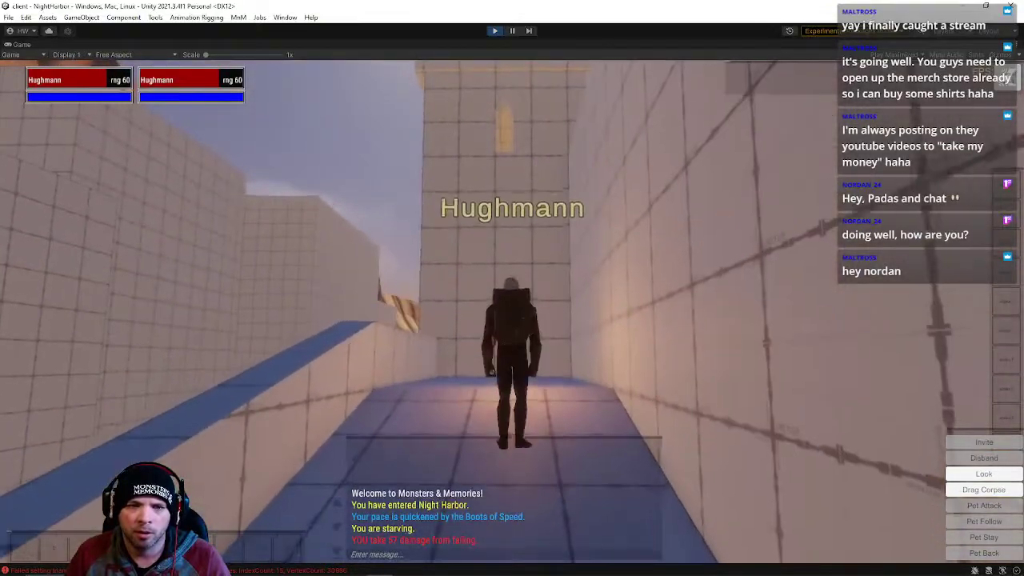
# Walk along the raised walkway toward the tower and inspect its parapet and the adjoining walls at character scale
pyautogui.press('w')
pyautogui.moveTo(512, 288); pyautogui.dragTo(500, 236, button='right')
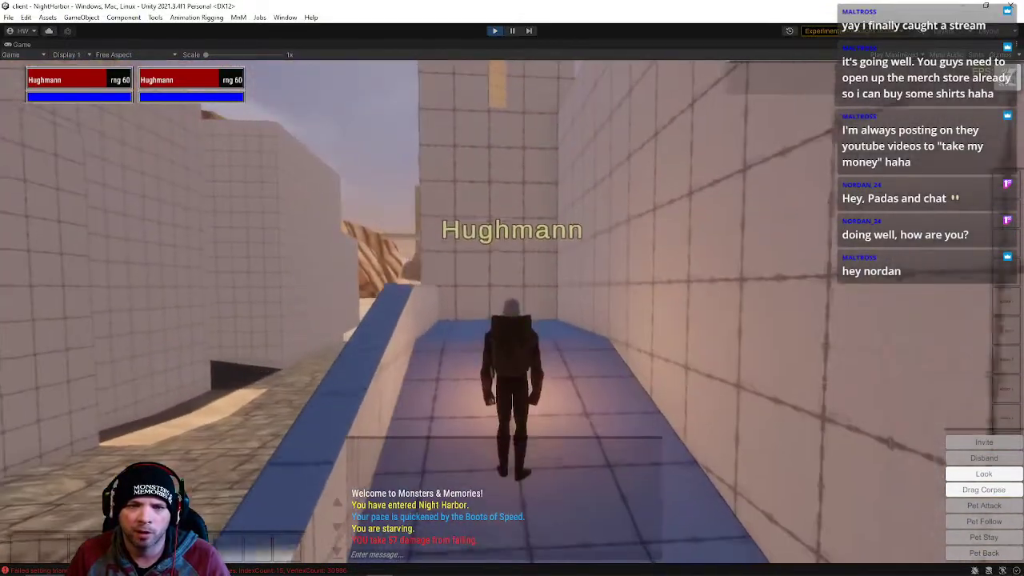
pyautogui.press('w')
pyautogui.moveTo(492, 383); pyautogui.dragTo(600, 368, button='right')
pyautogui.press('w')
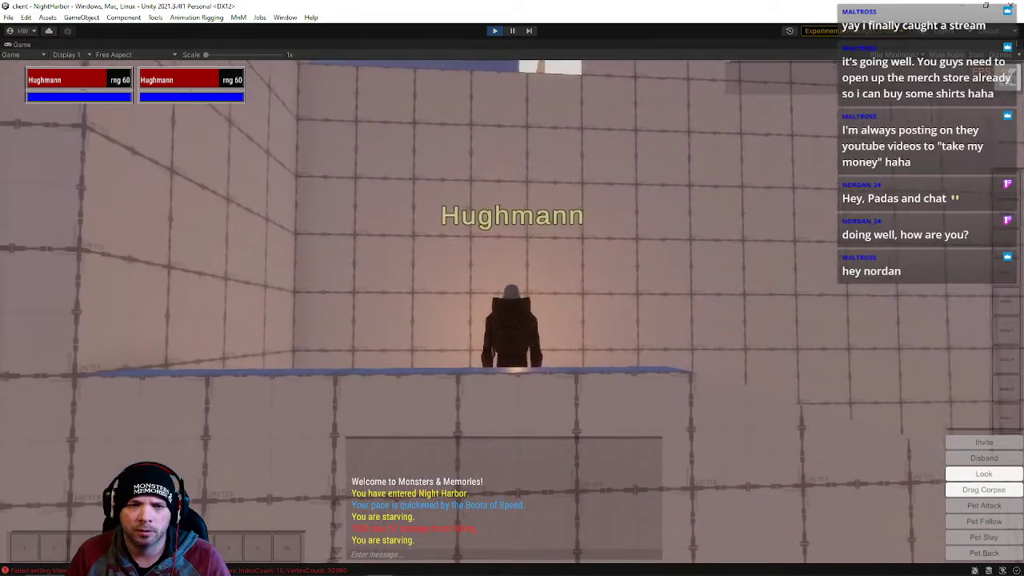
# Return to the stone road and examine the large blank wall beside the ramp from several angles
pyautogui.press('w')
pyautogui.moveTo(512, 368); pyautogui.dragTo(680, 368, button='right')
pyautogui.moveTo(512, 368); pyautogui.dragTo(576, 368, button='right')
pyautogui.press('w')
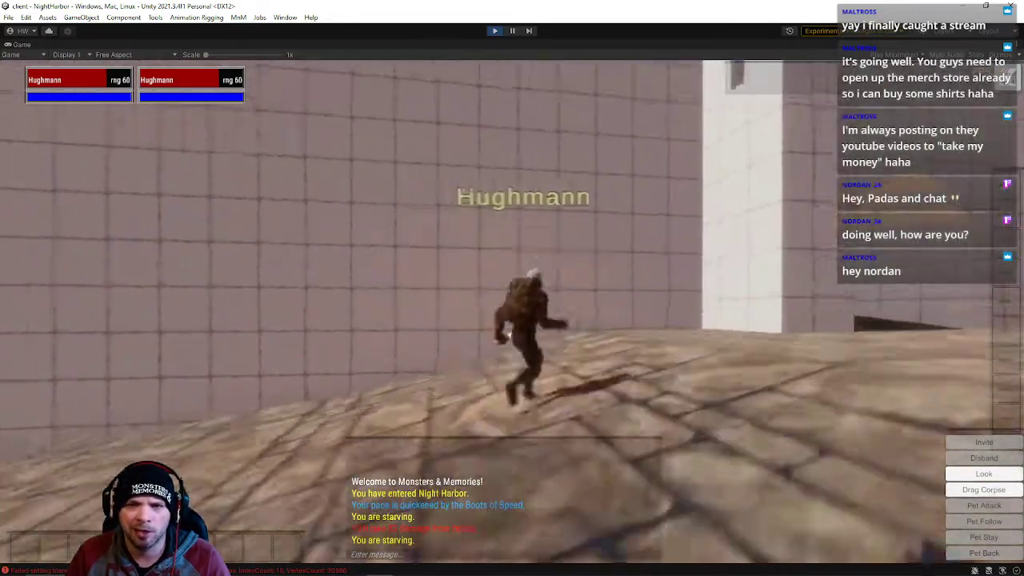
pyautogui.press('d')
pyautogui.moveTo(512, 368); pyautogui.dragTo(415, 364, button='right')
pyautogui.press('w')
pyautogui.moveTo(512, 368); pyautogui.dragTo(552, 359, button='right')
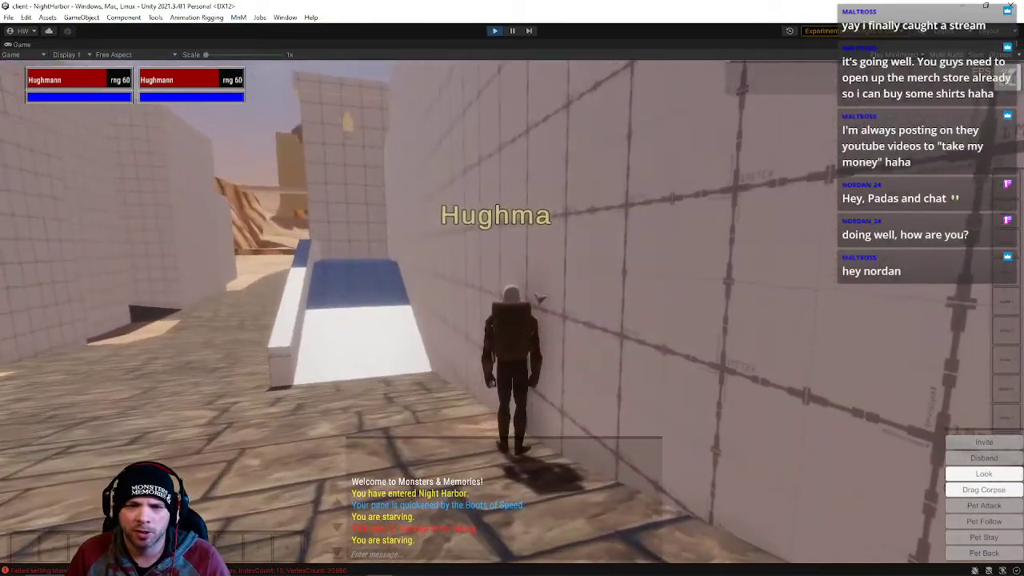
pyautogui.moveTo(593, 326); pyautogui.dragTo(640, 326, button='right')
pyautogui.press('w')
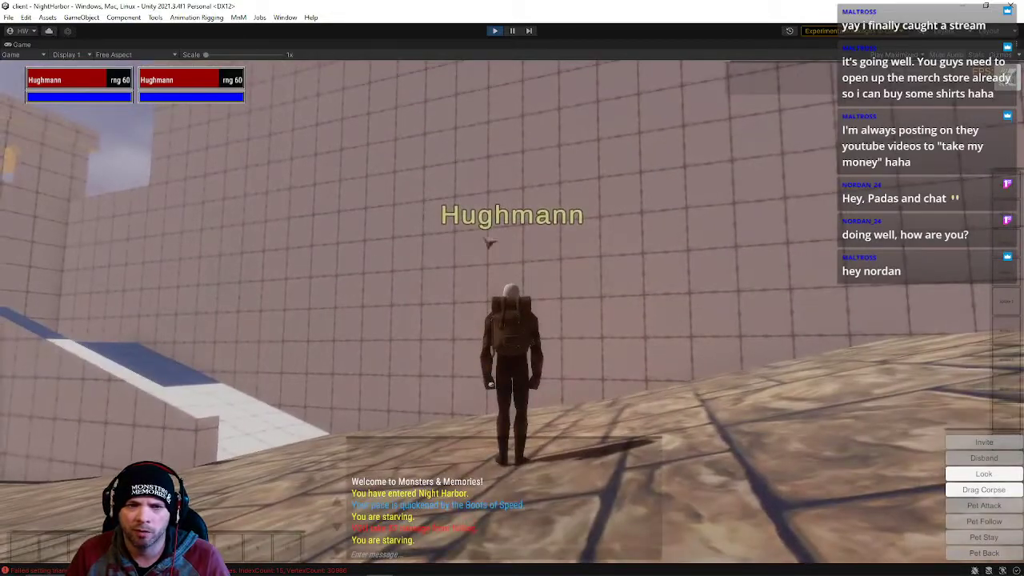
# Run through the rectangular doorway of the white building and check its interior room at character scale
pyautogui.press('w')
pyautogui.moveTo(432, 243); pyautogui.dragTo(719, 243, button='right')
pyautogui.press('w')
pyautogui.press('w')
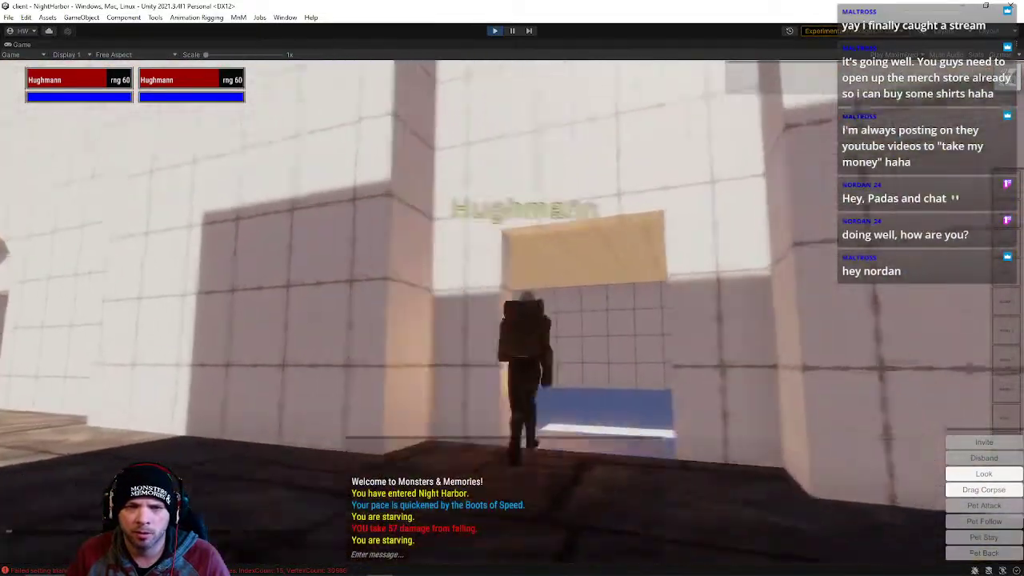
pyautogui.press('w')
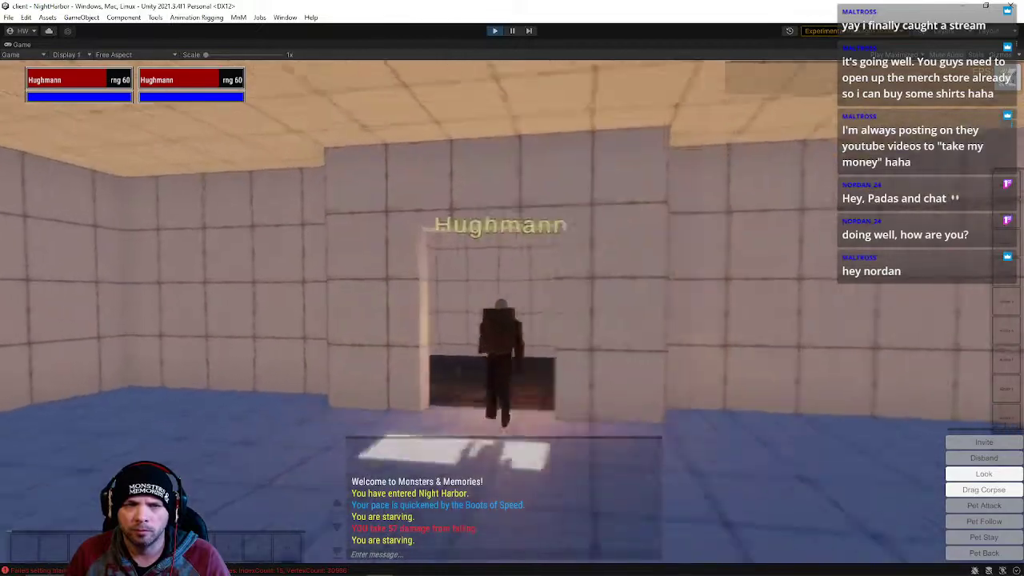
# Follow the stone road to the arched passage and run through it to check its width and height
pyautogui.press('w')
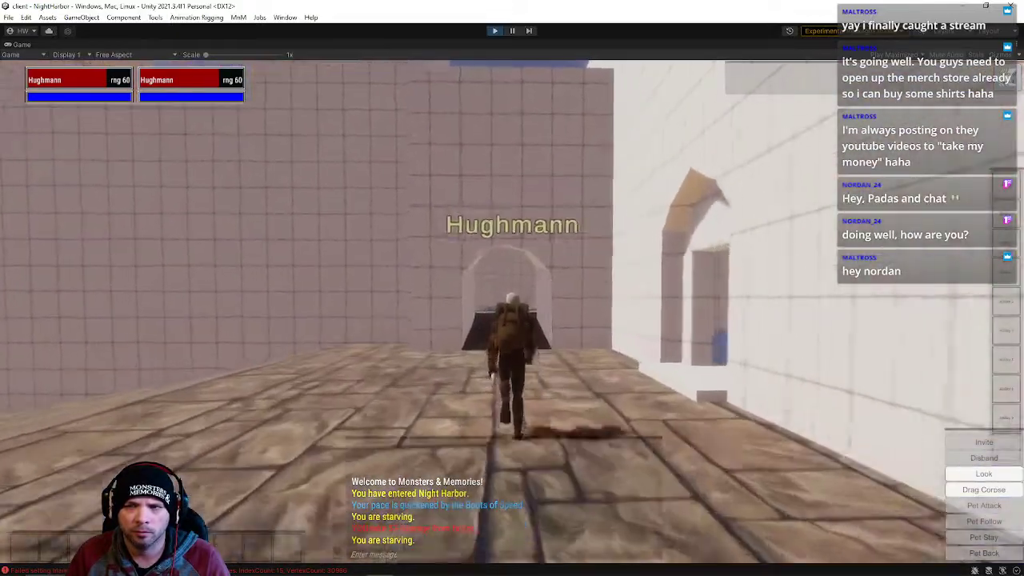
pyautogui.press('w')
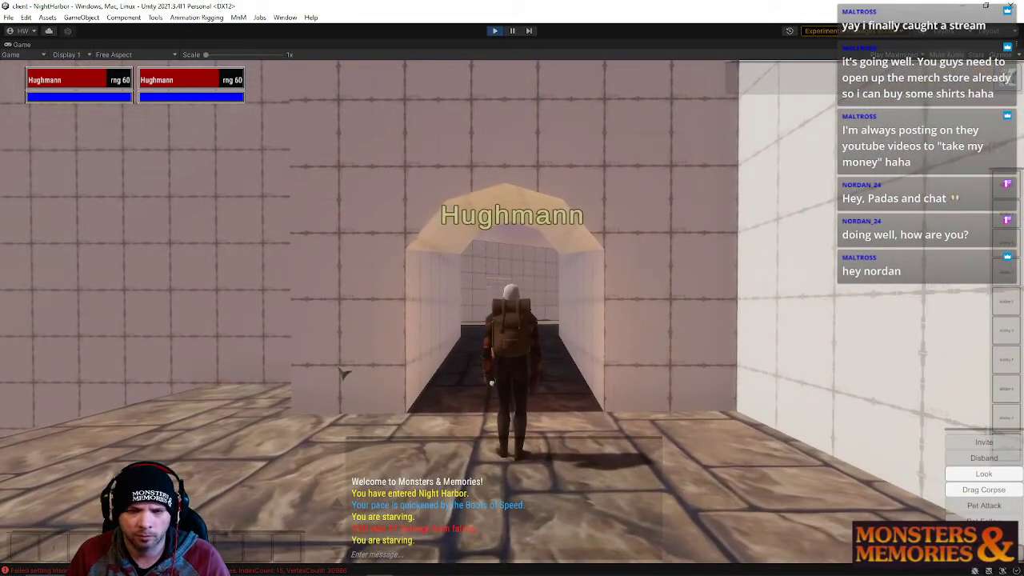
pyautogui.press('w')
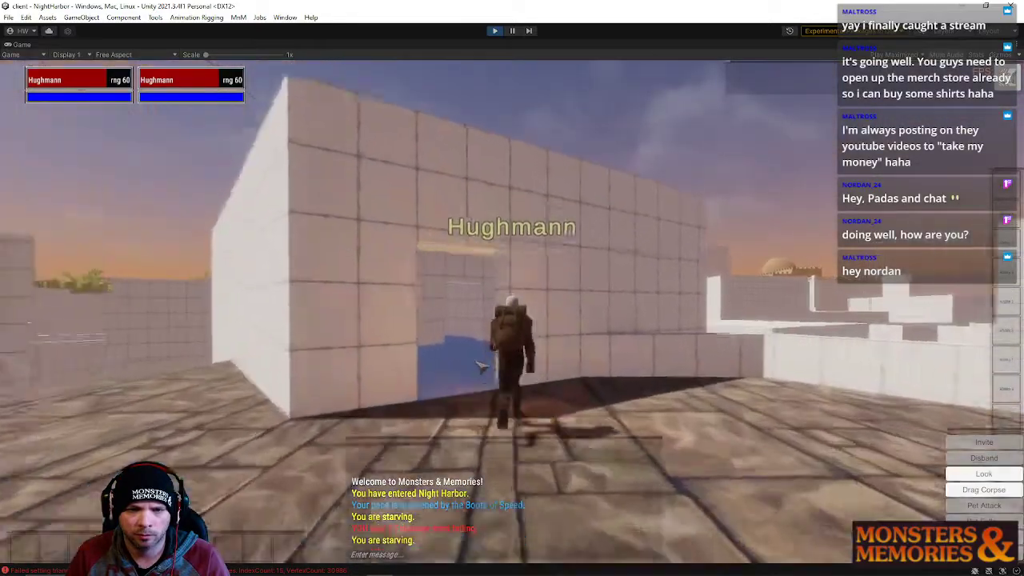
pyautogui.press('w')
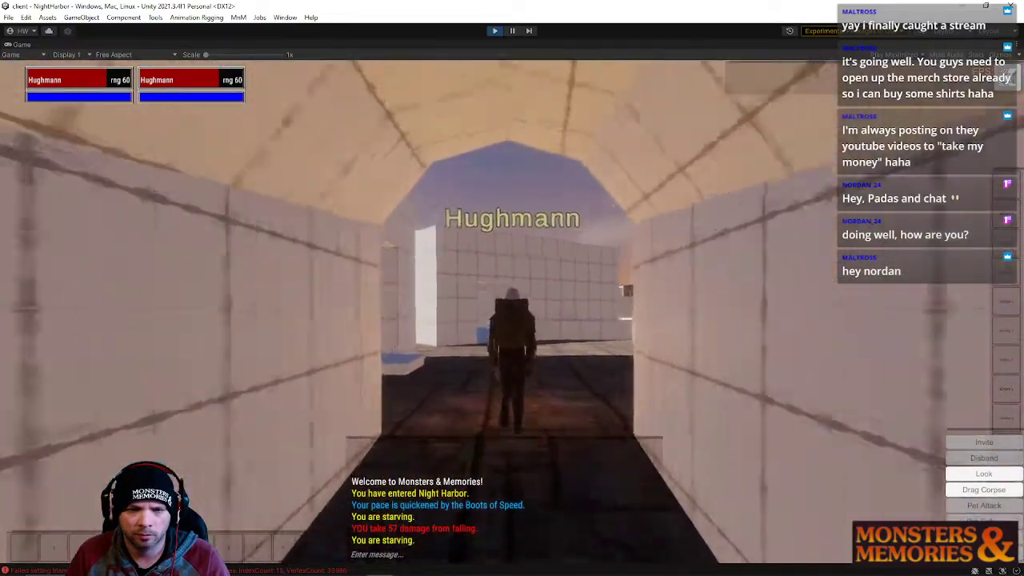
# Walk around the interior of the blocked-out building and inspect its divided rooms and ceiling height
pyautogui.press('w')
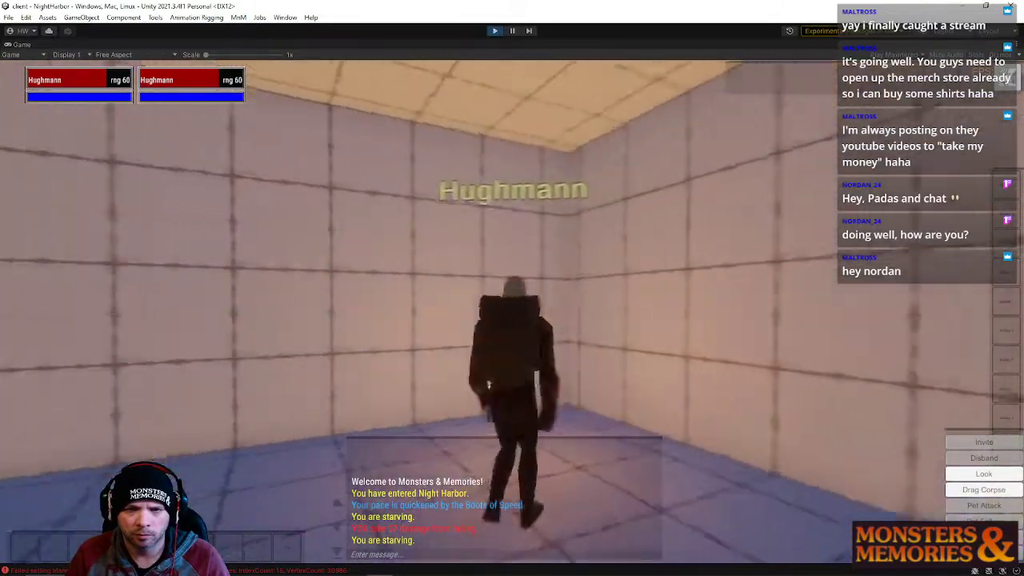
pyautogui.press('w')
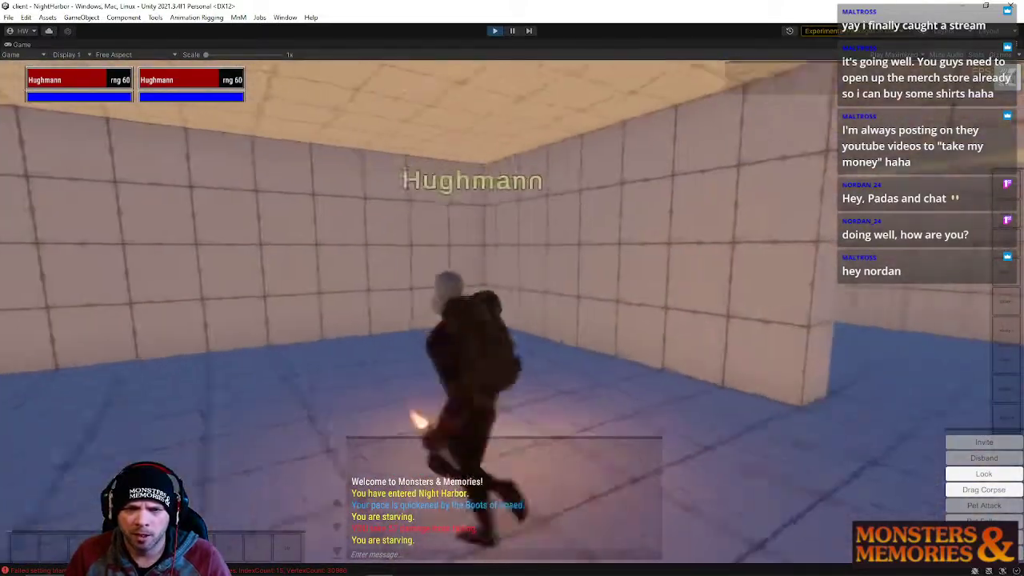
pyautogui.press('d')
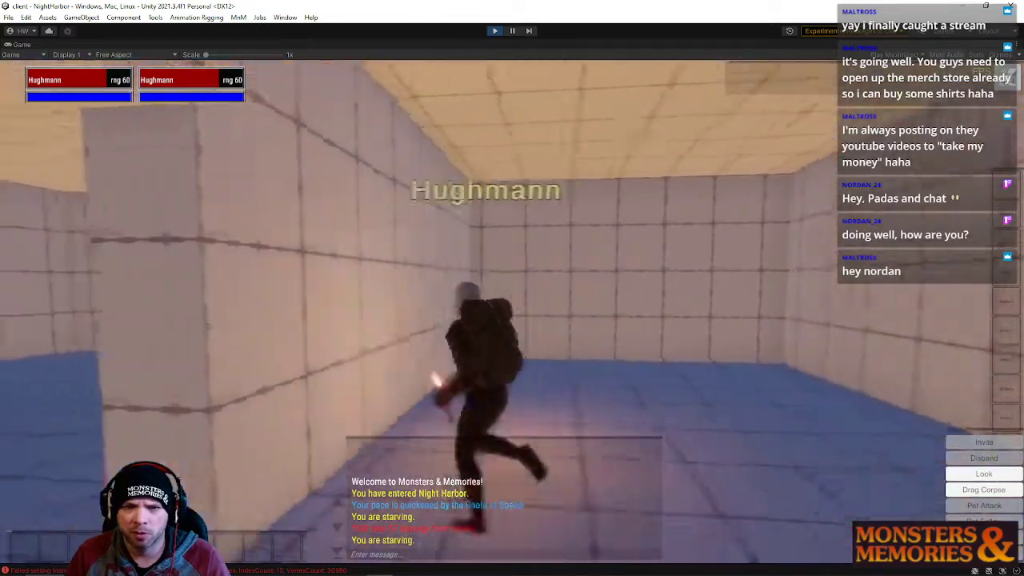
pyautogui.press('w')
pyautogui.press('w')
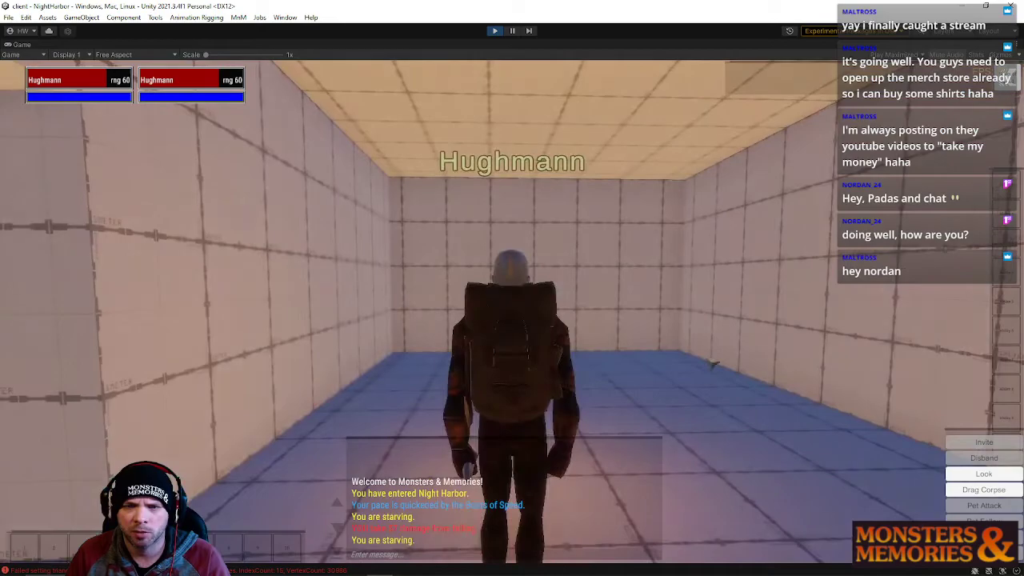
pyautogui.press('a')
pyautogui.press('w')
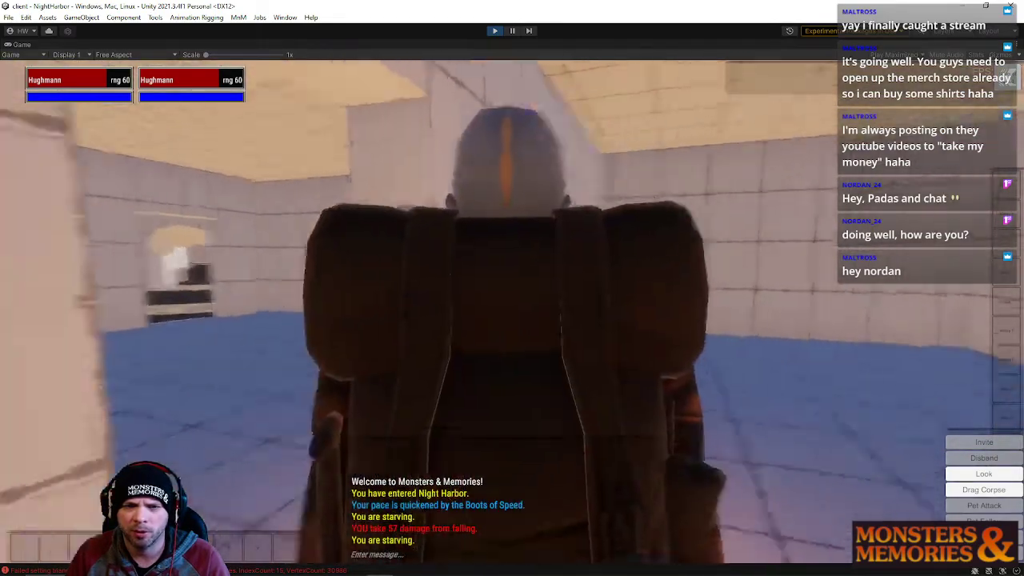
# Leave the building and climb the outer ramps to the upper room to test the route
pyautogui.press('w')
pyautogui.press('w')
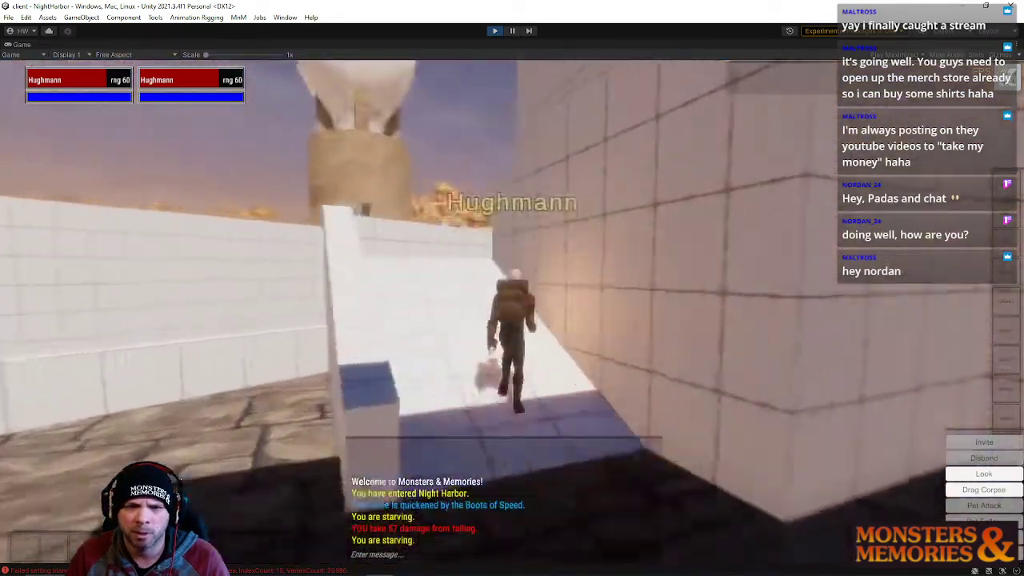
pyautogui.press('w')
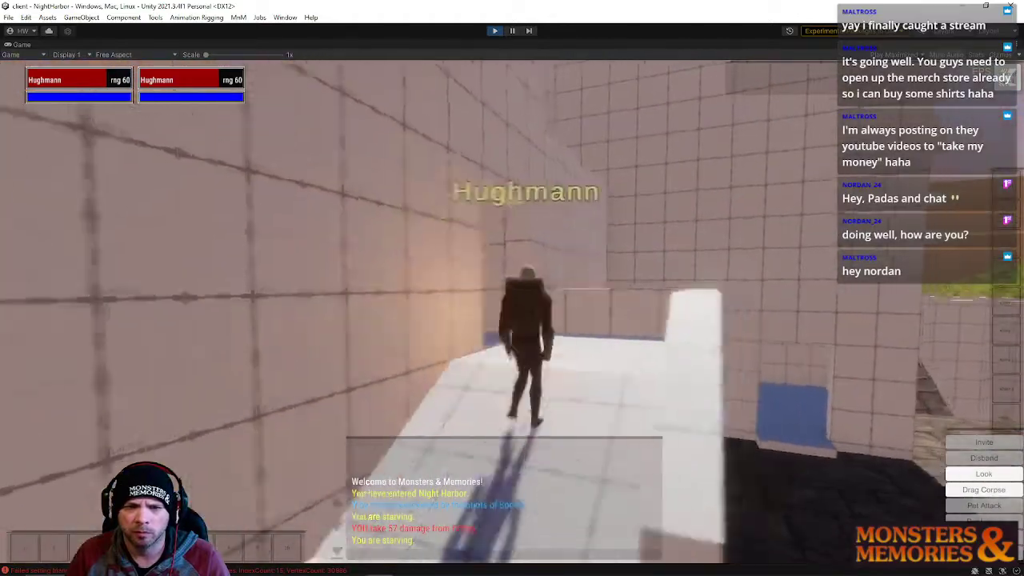
pyautogui.press('w')
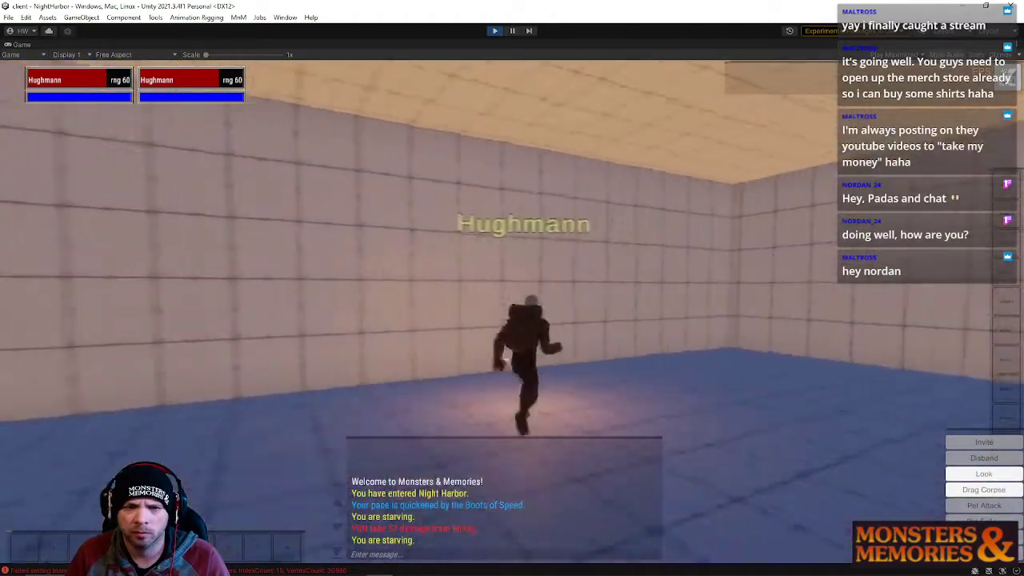
# Inspect the narrow pointed window in the upper room and the street view through it
pyautogui.press('w')
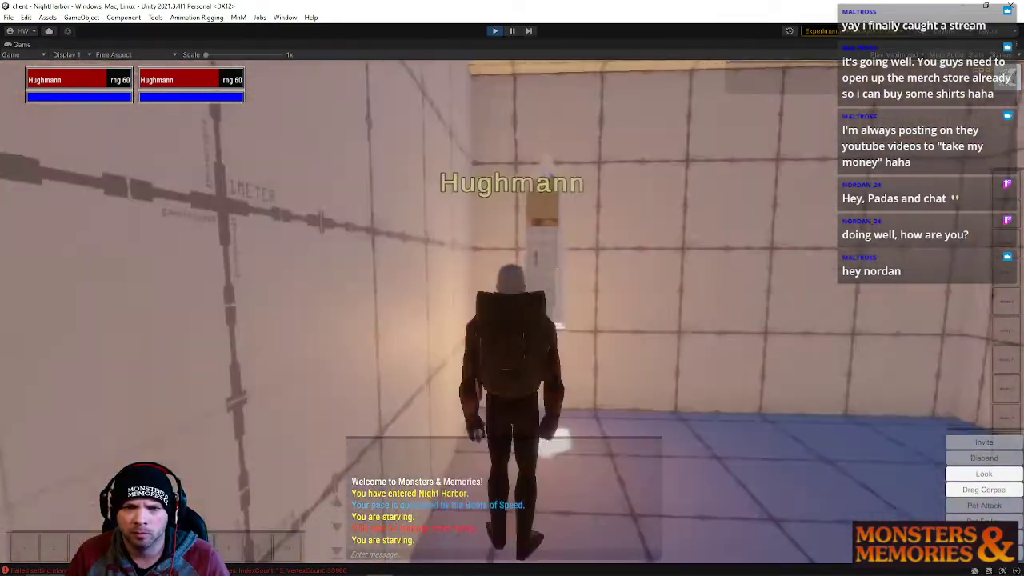
pyautogui.press('w')
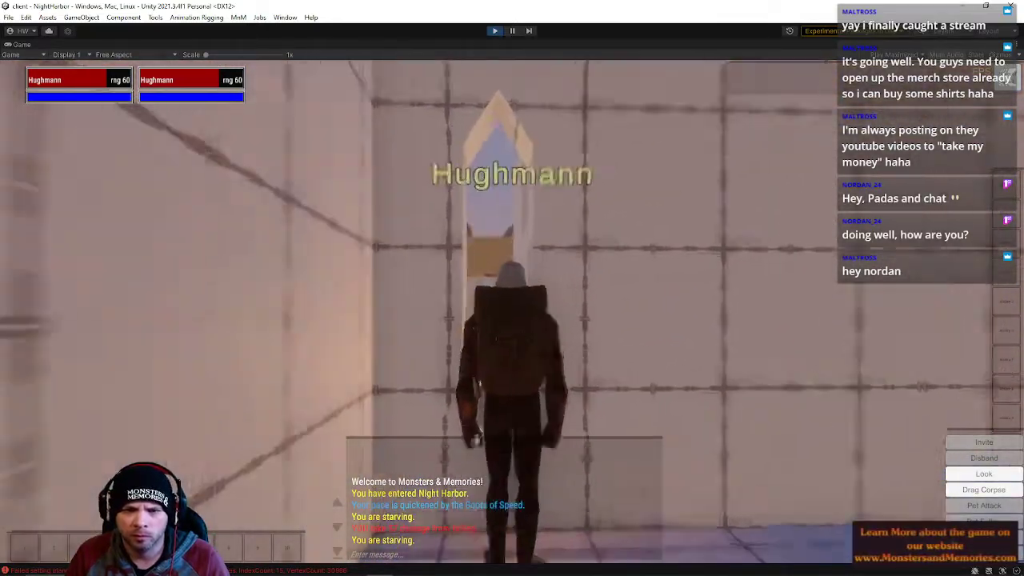
pyautogui.press('w')
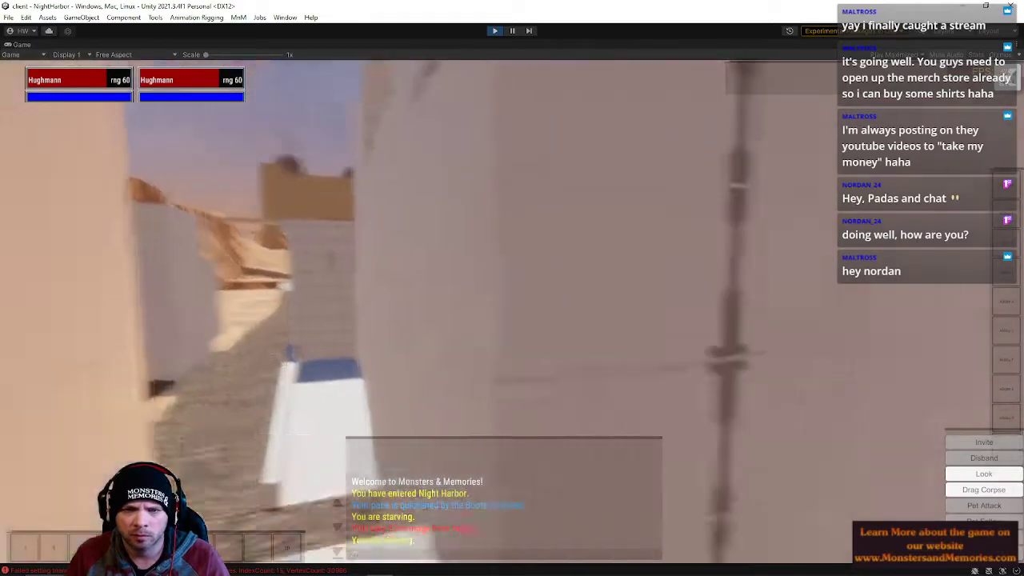
pyautogui.press('w')
pyautogui.press('w')
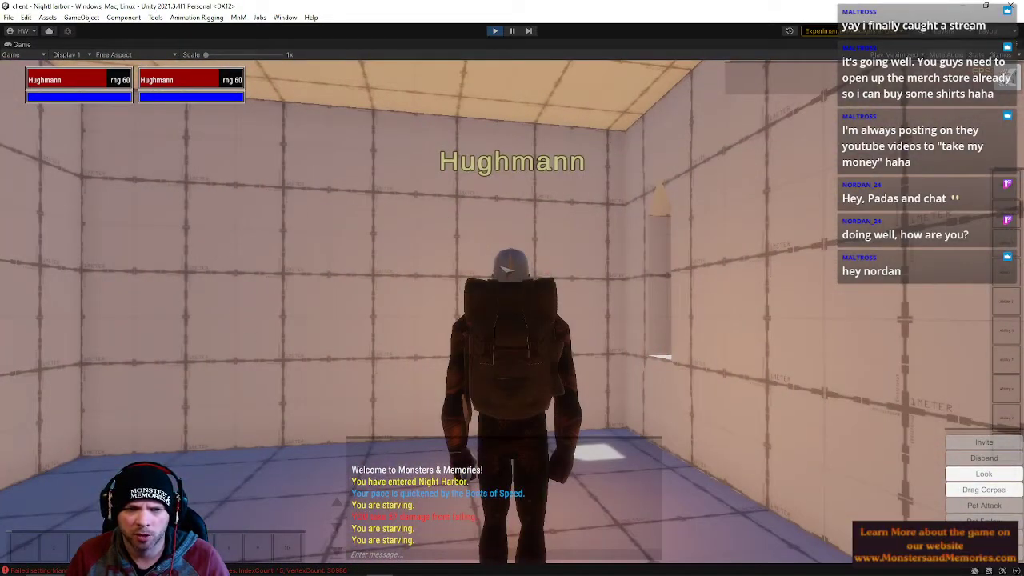
# Walk back through the upper floor's connecting rooms to check the inner doorways and the exit
pyautogui.press('w')
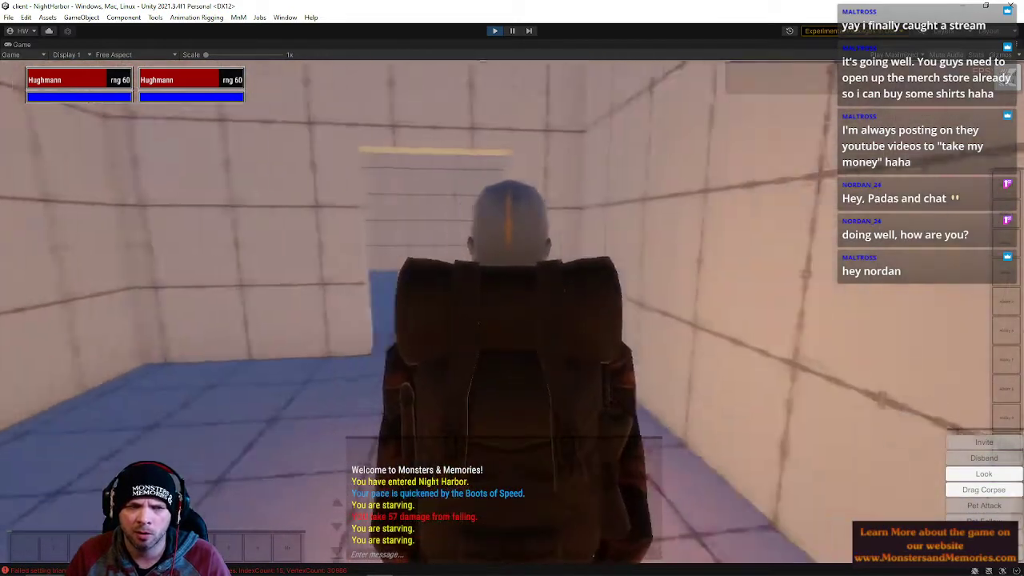
pyautogui.press('w')
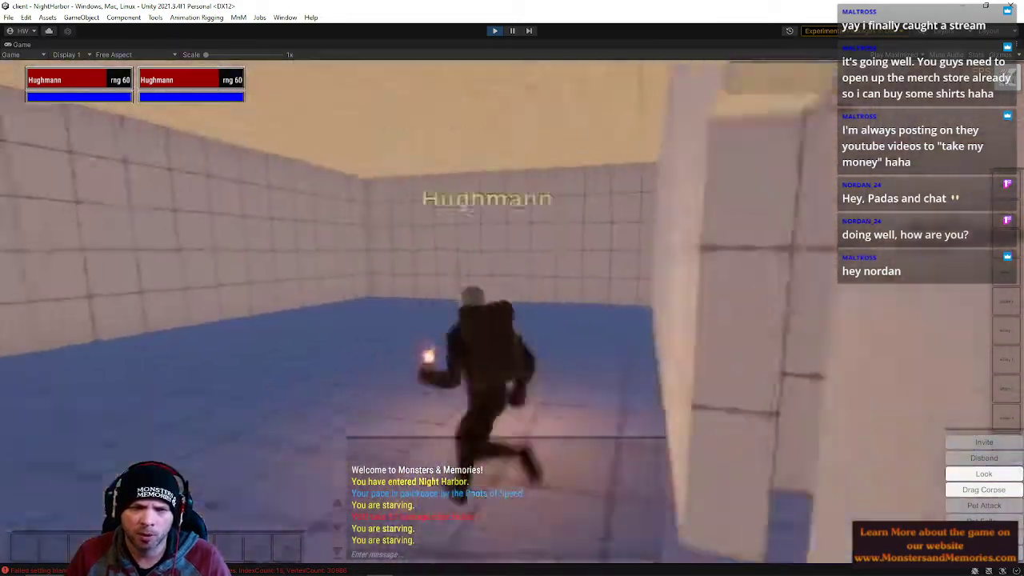
pyautogui.press('w')
pyautogui.press('w')
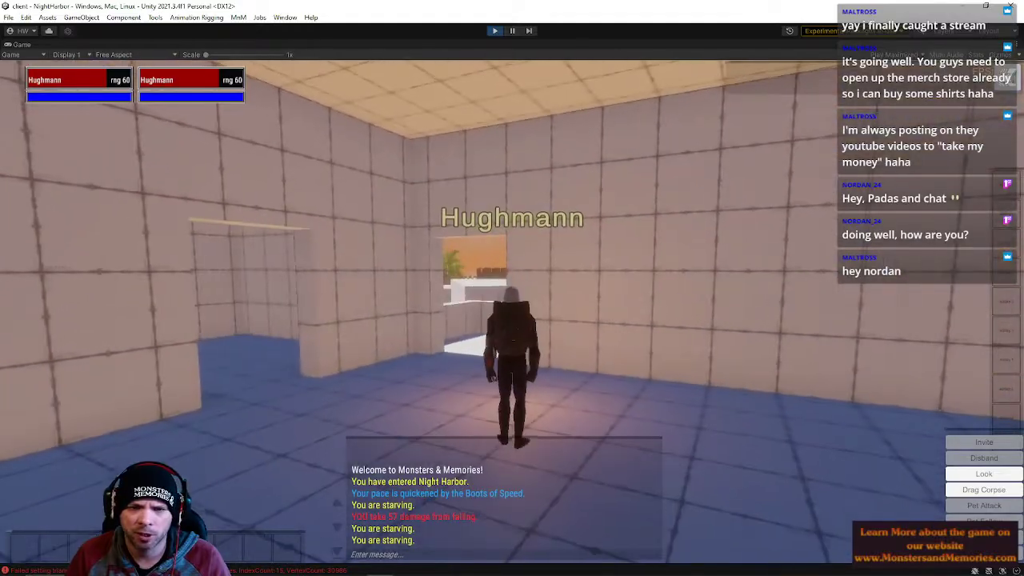
# Descend the outer ramps into the stone alley and look inside the small house along it
pyautogui.press('w')
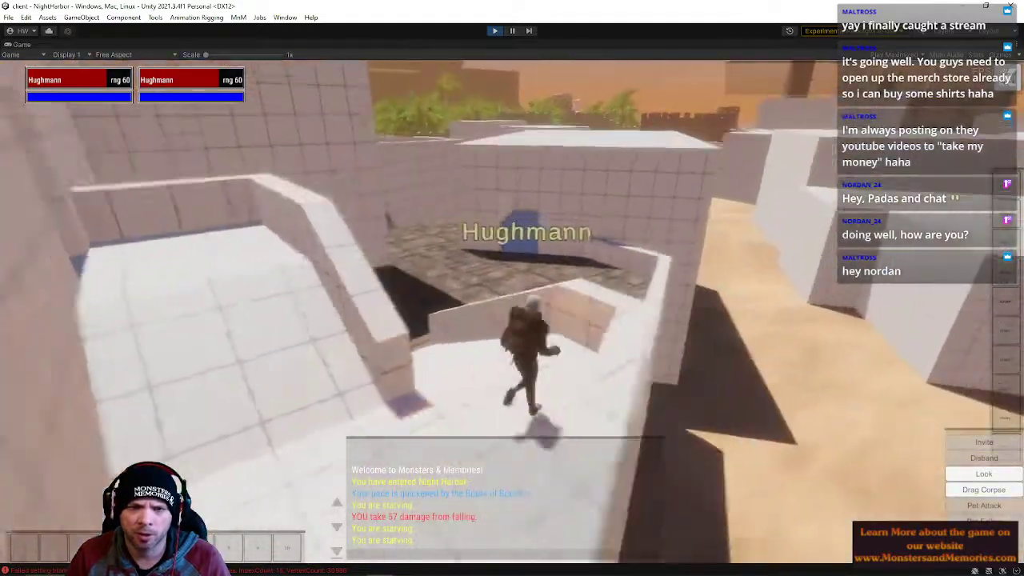
pyautogui.press('w')
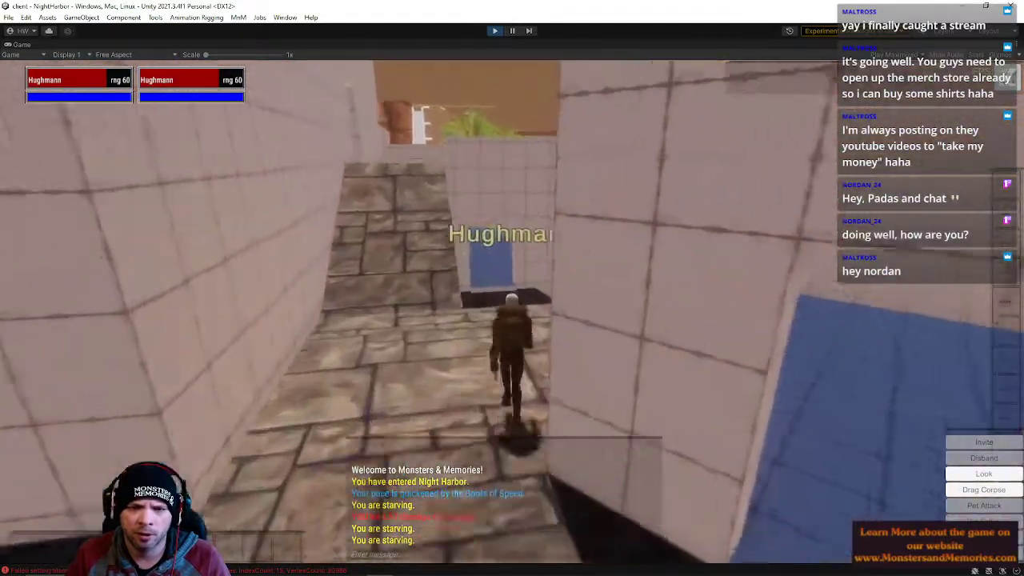
pyautogui.press('w')
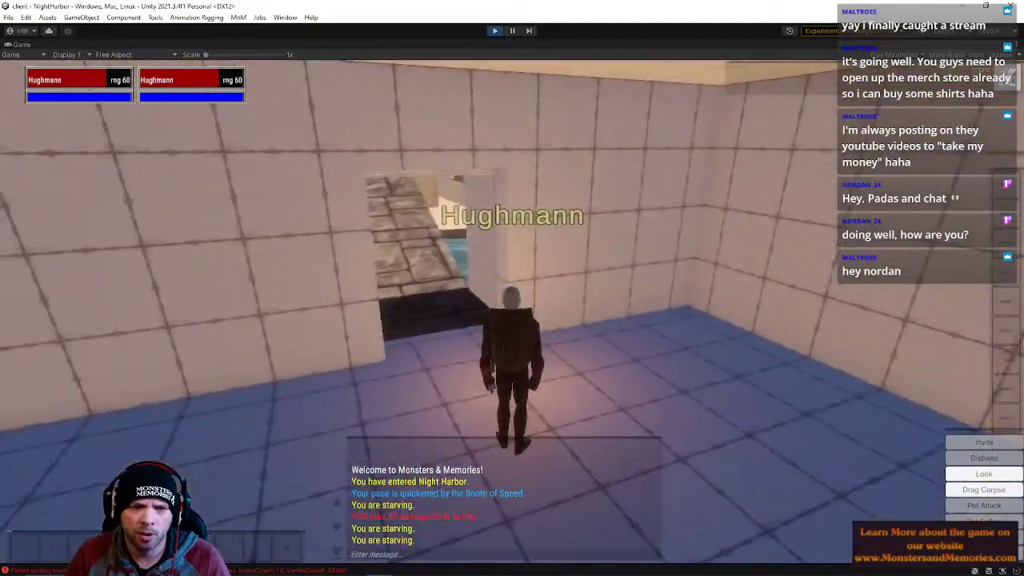
pyautogui.press('w')
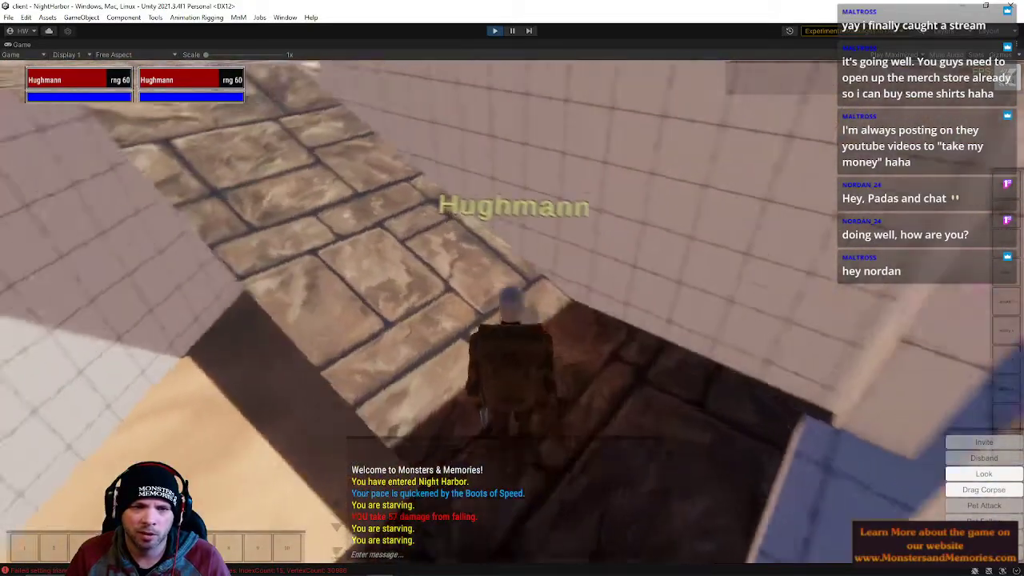
# Check the neighbouring house's doorway and room, and view the narrow stone path above the sand toward the water
pyautogui.moveTo(511, 312); pyautogui.dragTo(447, 247, button='right')
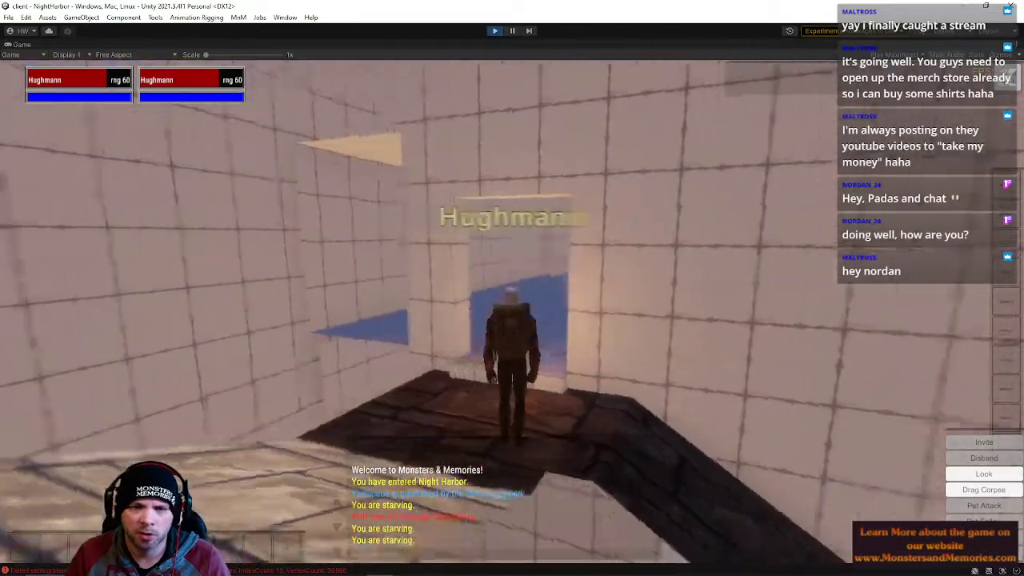
pyautogui.press('w')
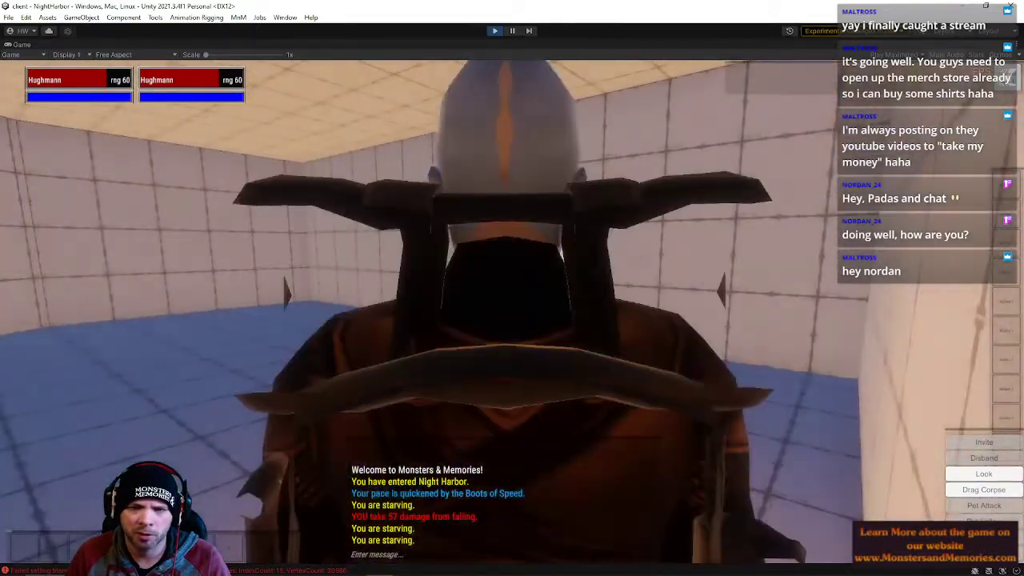
pyautogui.press('w')
pyautogui.press('w')
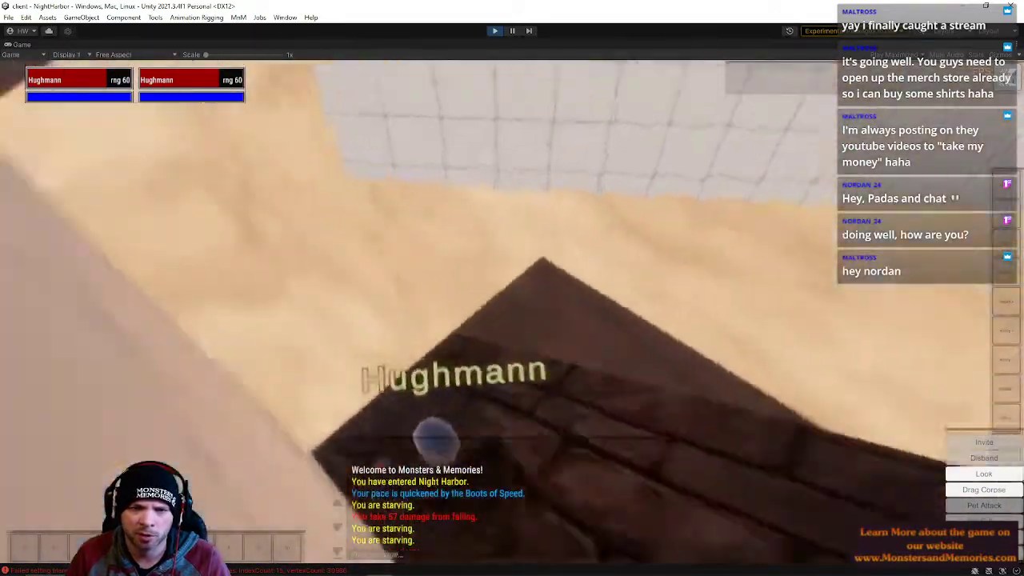
pyautogui.press('w')
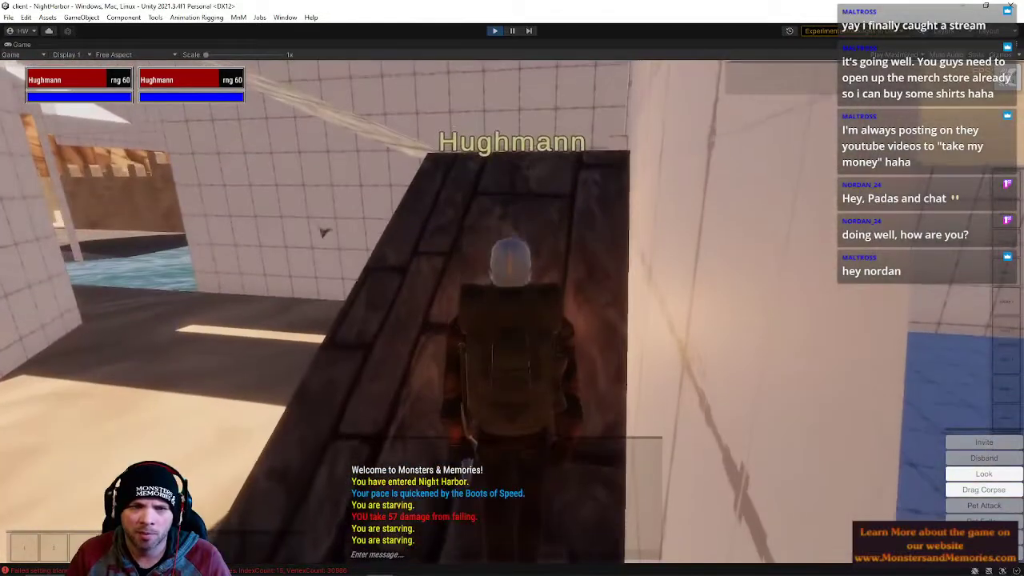
pyautogui.moveTo(250, 272); pyautogui.dragTo(210, 273, button='right')
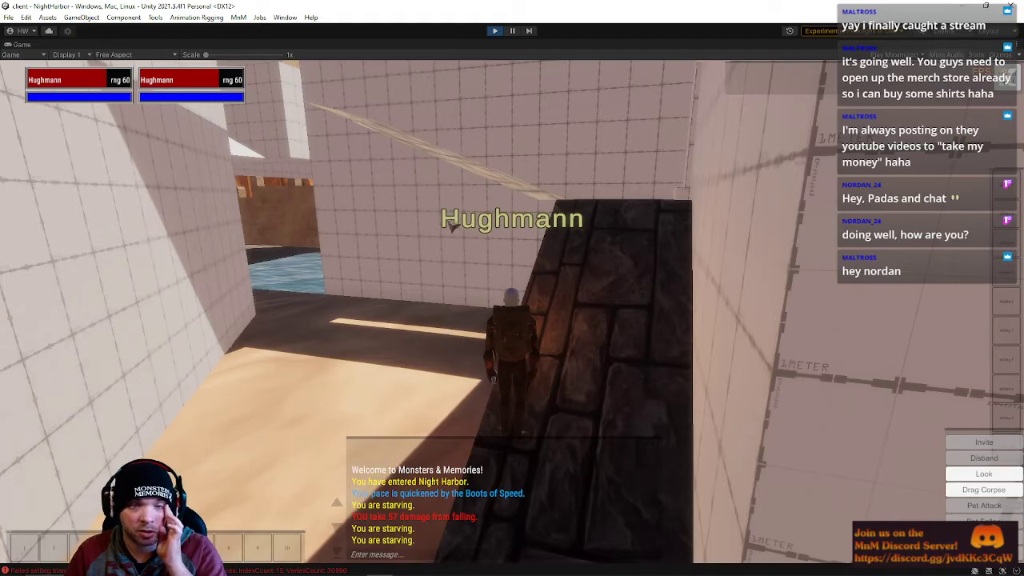
# Check the stone ramp between the buildings, the arched doorway and the ramp up to the terrace at character scale
pyautogui.press('w')
pyautogui.moveTo(600, 283); pyautogui.dragTo(448, 276, button='right')
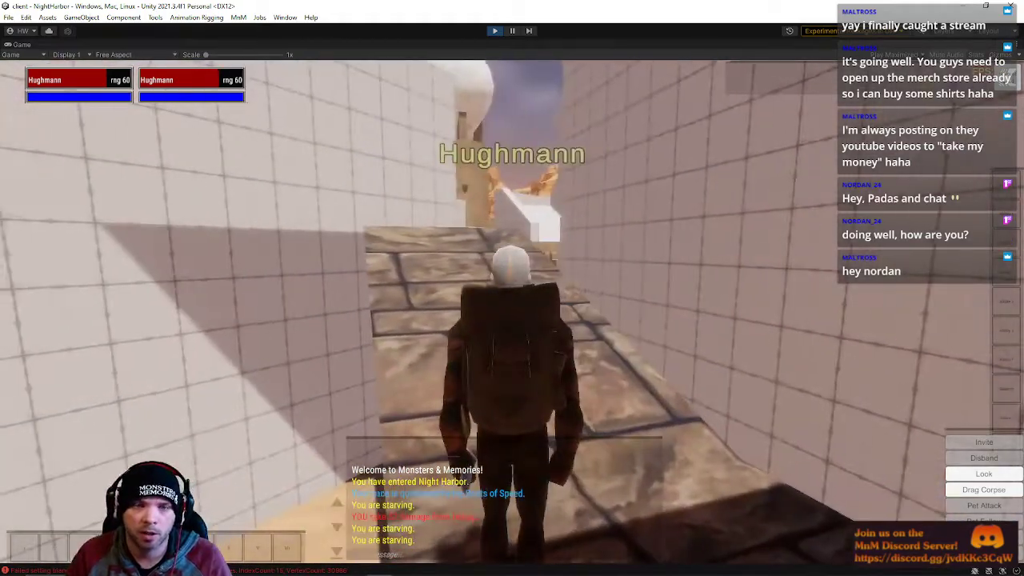
pyautogui.press('w')
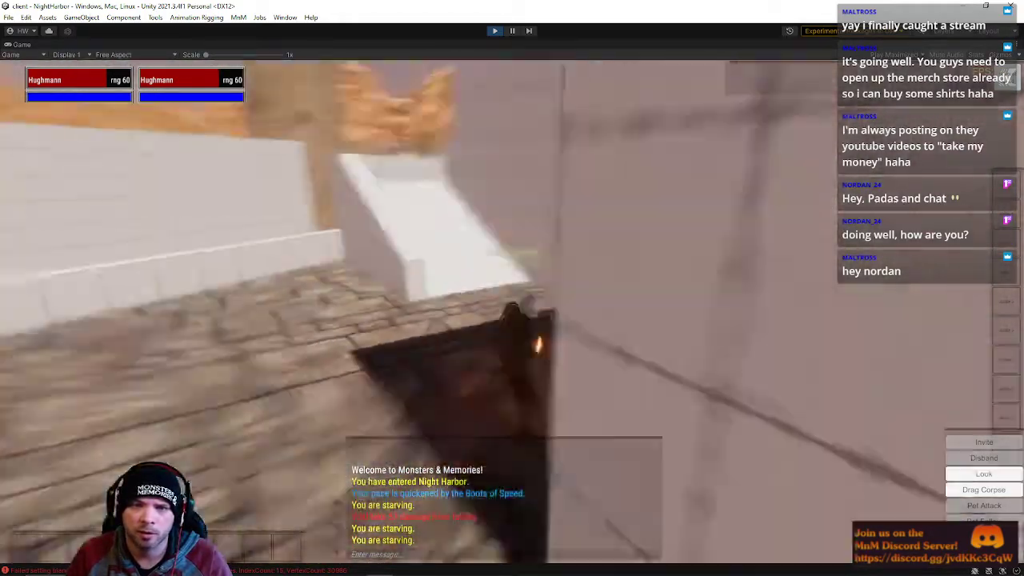
pyautogui.press('w')
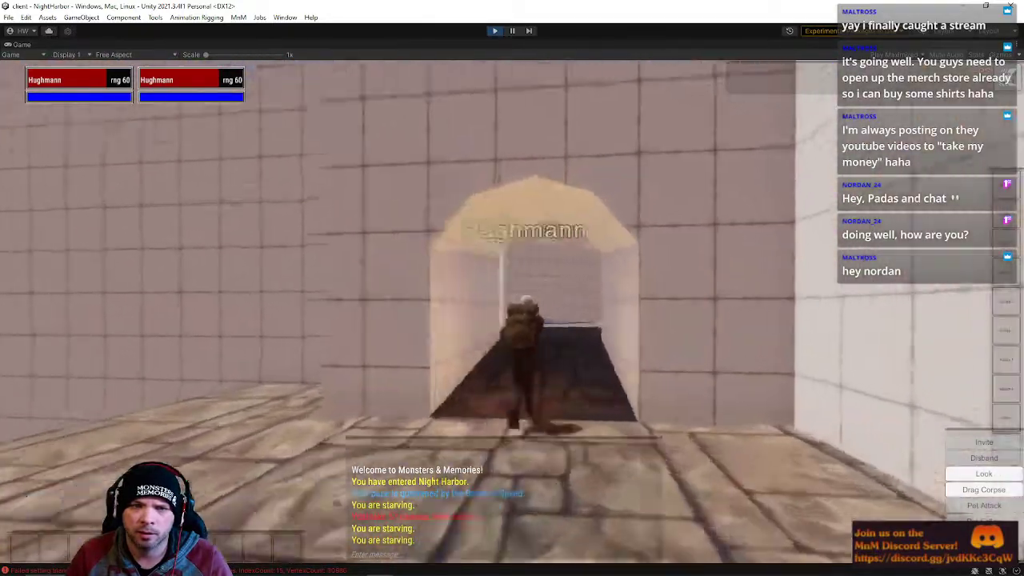
pyautogui.press('w')
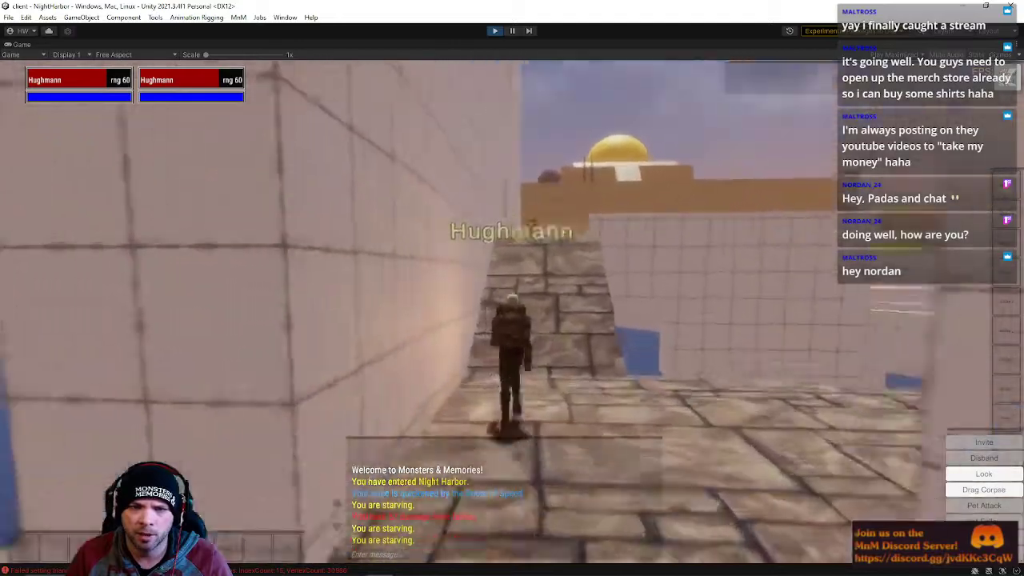
# Inspect the blue-floored rooms and stepped entrances of the buildings around the terrace
pyautogui.press('w')
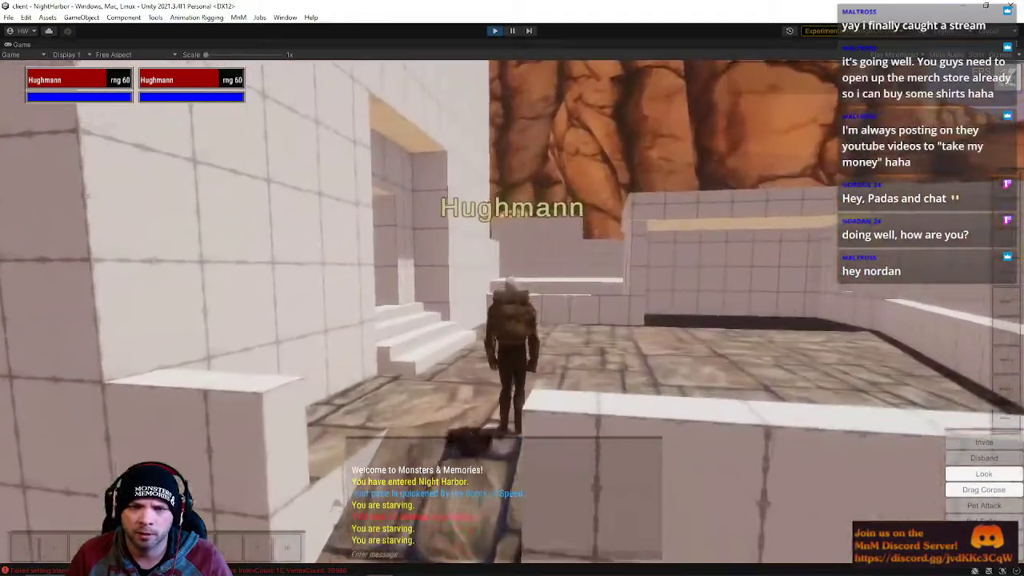
pyautogui.press('w')
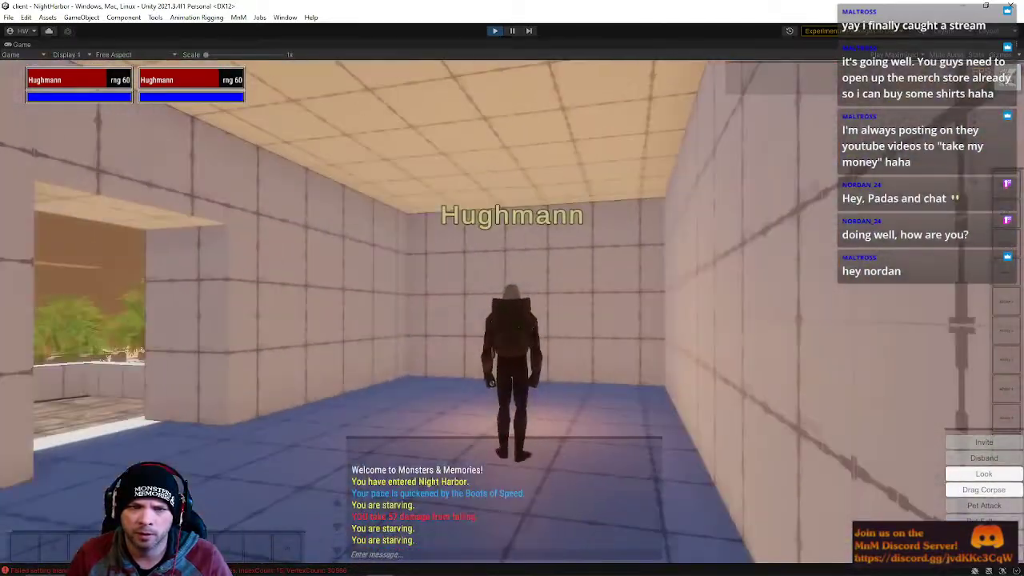
pyautogui.moveTo(492, 382); pyautogui.dragTo(640, 400, button='right')
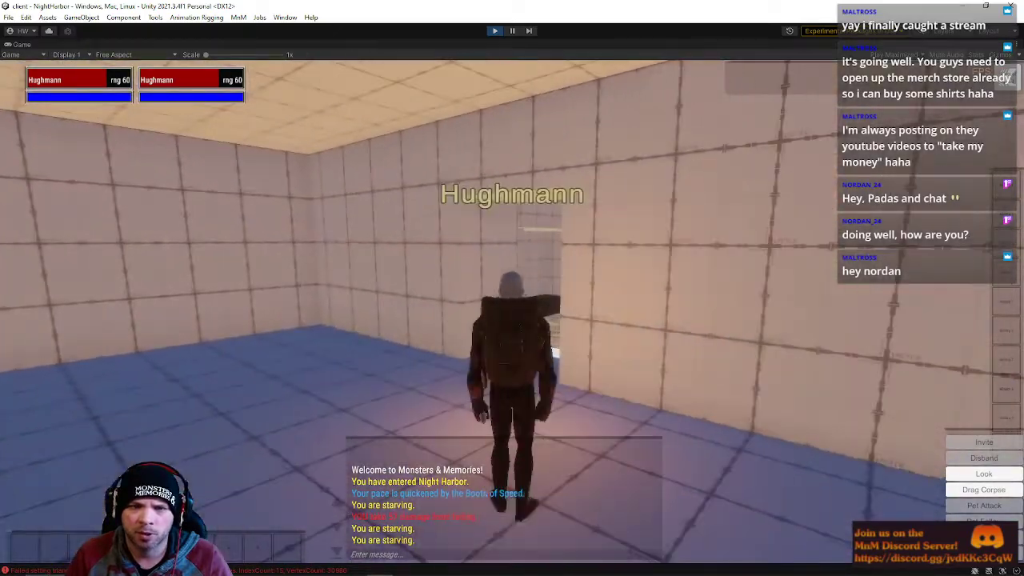
pyautogui.press('w')
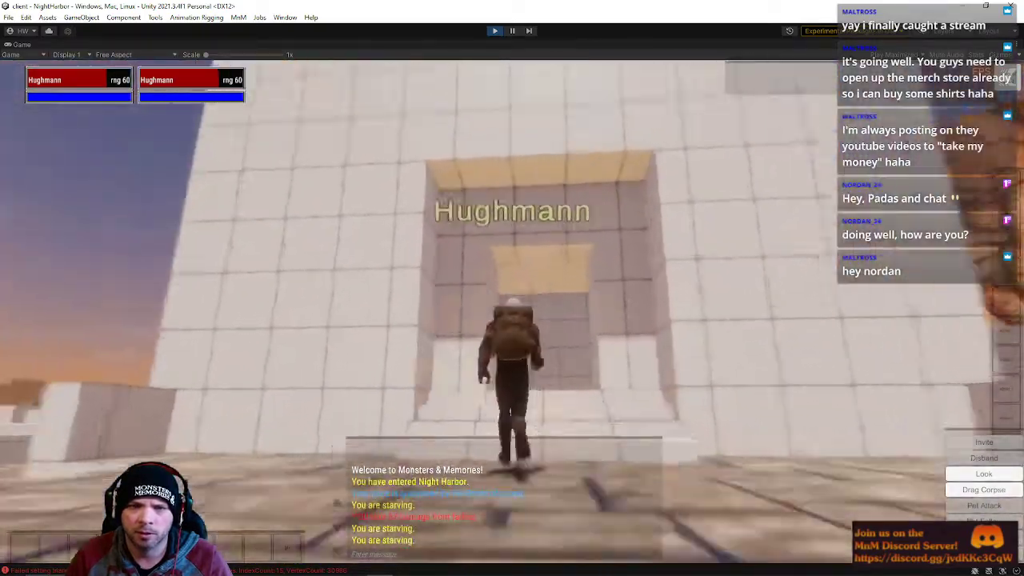
pyautogui.press('w')
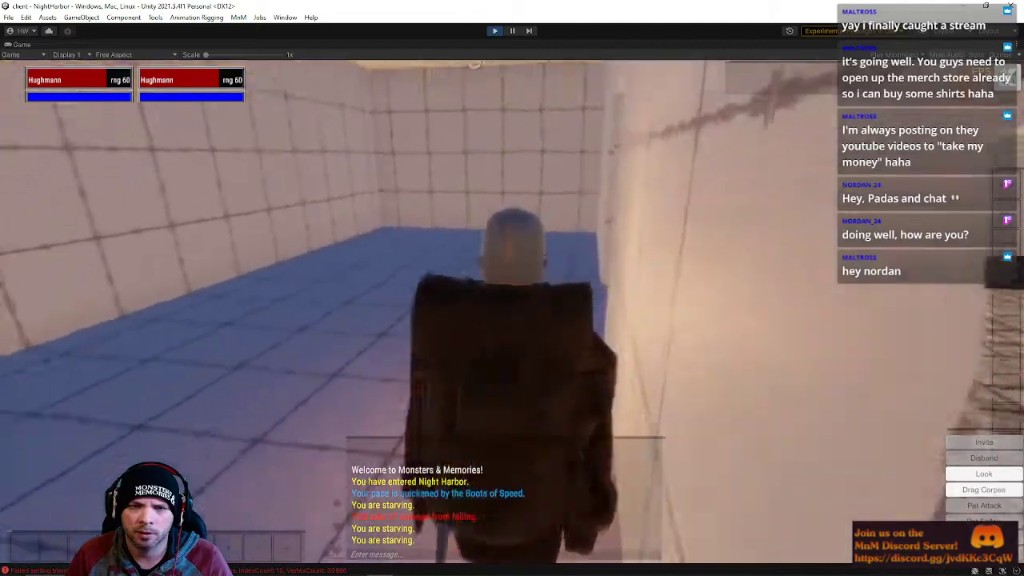
pyautogui.press('s')
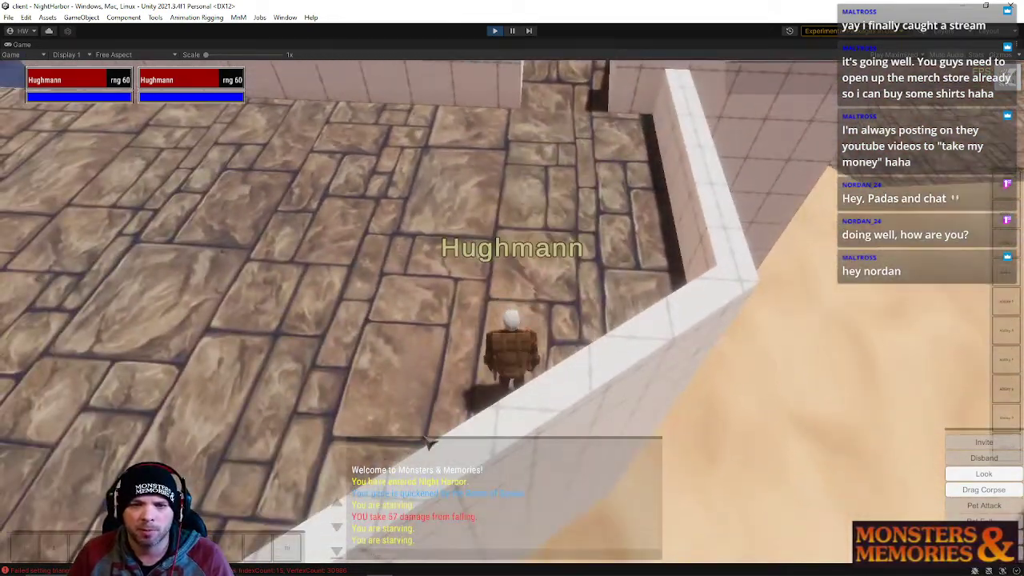
# Walk across the stone terrace and view the town rooftops over its low parapet in first person
pyautogui.moveTo(732, 277); pyautogui.dragTo(968, 224, button='right')
pyautogui.press('w')
pyautogui.press('w')
pyautogui.press('w')
pyautogui.press('w')
pyautogui.press('w')
pyautogui.press('w')
pyautogui.press('w')
pyautogui.scroll(5, 686, 256)
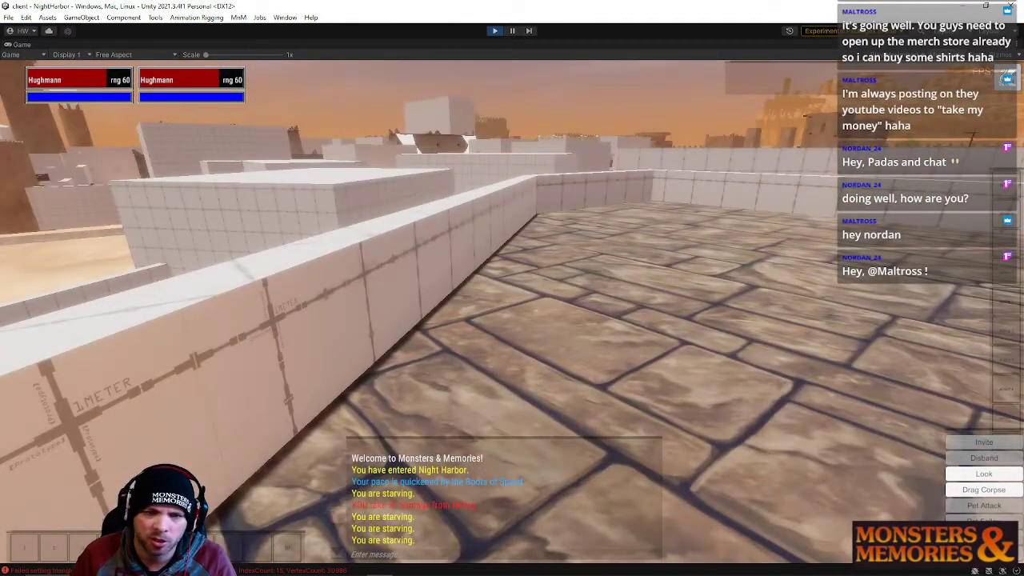
# Return to the third-person view and look down the stone street toward the golden dome
pyautogui.press('a')
pyautogui.press('w')
pyautogui.scroll(-5, 864, 204)
pyautogui.press('w')
pyautogui.moveTo(351, 323); pyautogui.dragTo(546, 289, button='right')
# Leave play mode and reopen the NightHarbor scene from the recent scenes
pyautogui.press('Escape')
pyautogui.press('Escape')
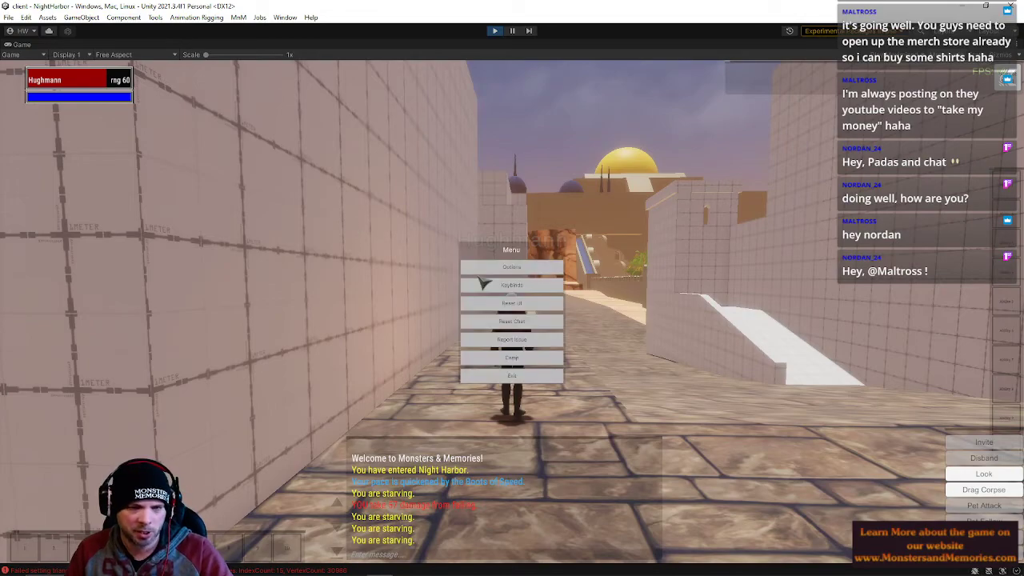
pyautogui.press('Escape')
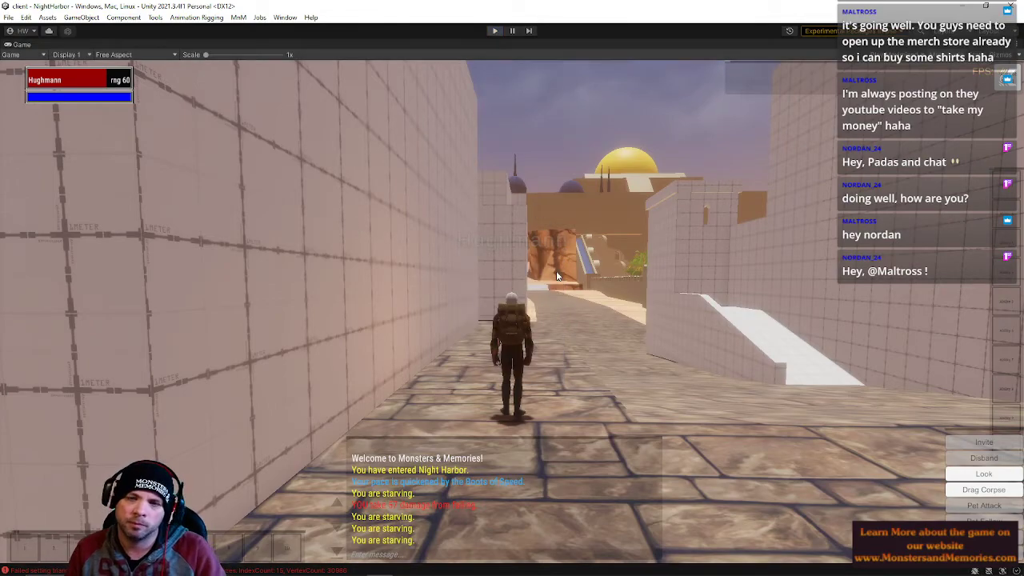
pyautogui.hotkey('ctrl', 'p')
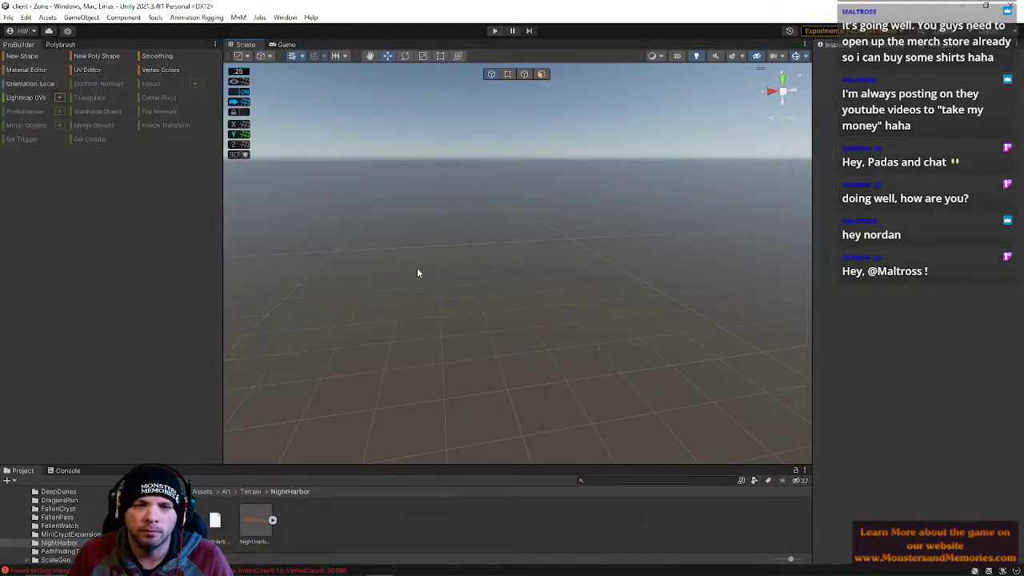
pyautogui.click(9, 17)
pyautogui.moveTo(85, 55)
pyautogui.click(194, 65)
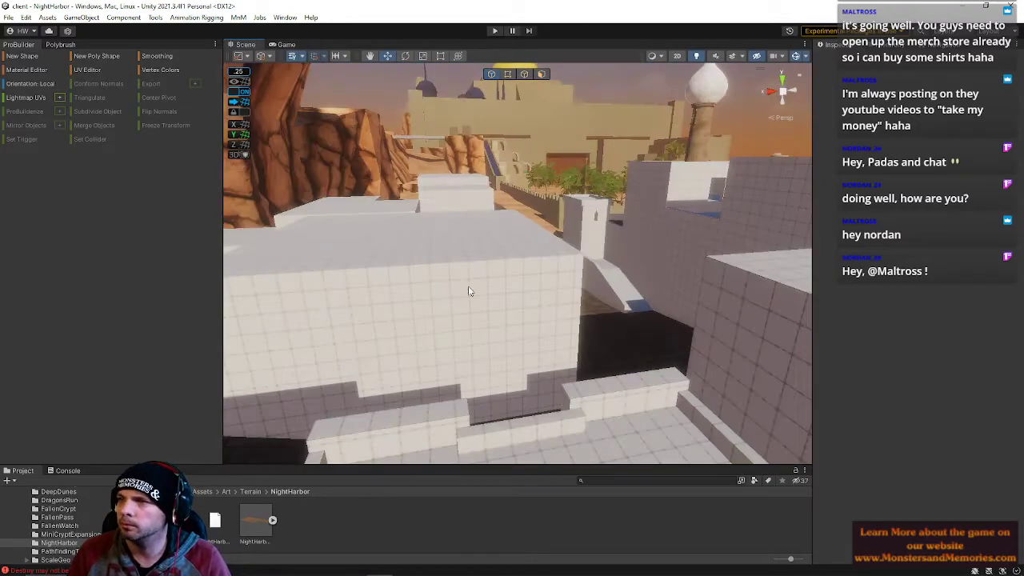
# Examine the brick street mesh around the sunken alley and the low walls beside its stone walkway
pyautogui.press('w')
pyautogui.moveTo(532, 320); pyautogui.dragTo(192, 268, button='right')
pyautogui.click(471, 258)
pyautogui.moveTo(471, 258); pyautogui.dragTo(460, 297, button='right')
pyautogui.press('e')
pyautogui.click(525, 73)
pyautogui.click(528, 155)
pyautogui.moveTo(531, 160); pyautogui.dragTo(250, 462, button='right')
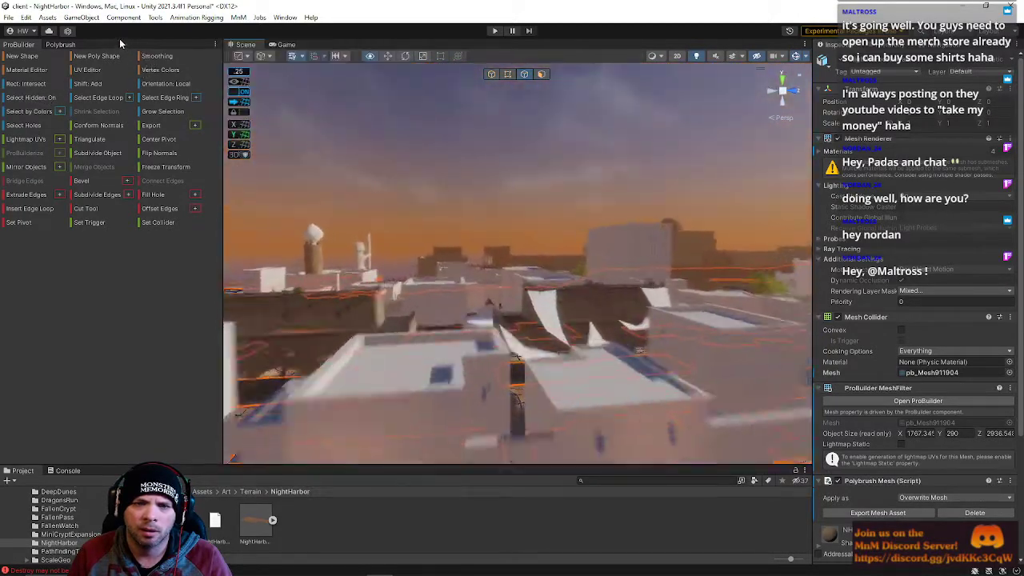
pyautogui.moveTo(132, 35); pyautogui.dragTo(494, 107, button='right')
pyautogui.click(491, 74)
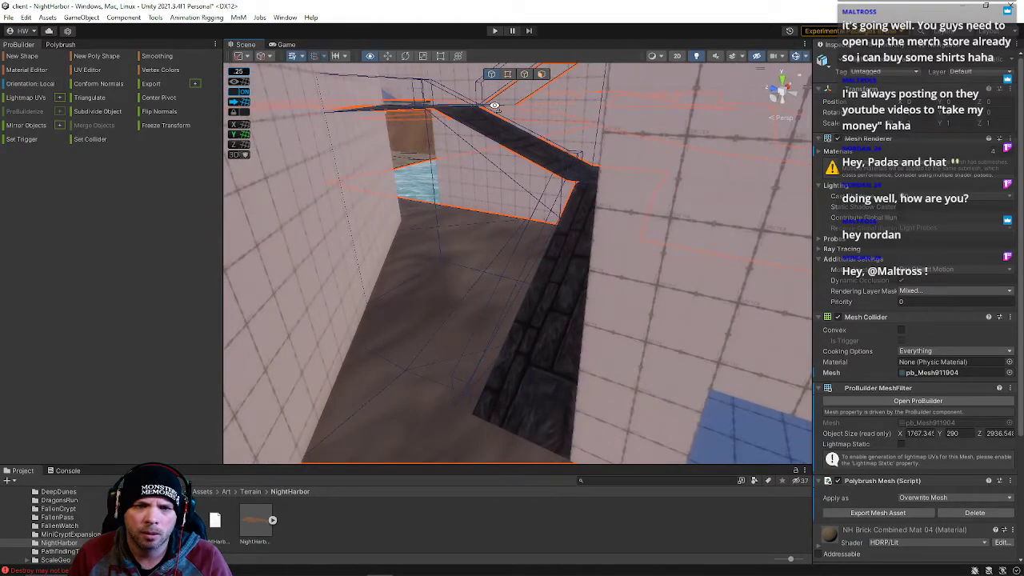
# Select the low wall faces along the alley walkway, growing the face selection and undoing the last selection change
pyautogui.click(521, 234)
pyautogui.click(531, 173)
pyautogui.moveTo(542, 168); pyautogui.dragTo(528, 228, button='right')
pyautogui.click(528, 228)
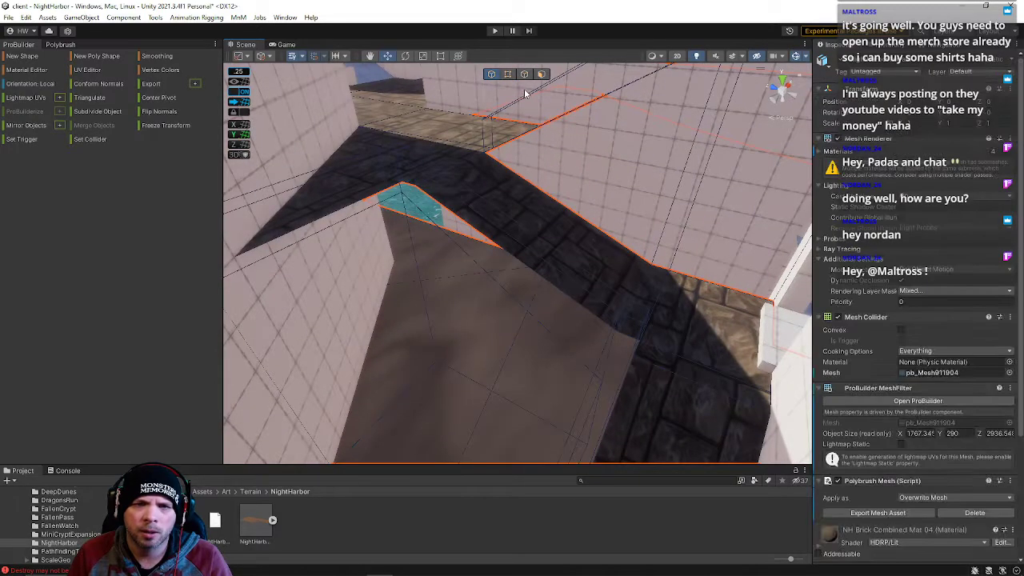
pyautogui.press('h')
pyautogui.click(407, 168)
pyautogui.hotkey('alt', 'g')
pyautogui.hotkey('alt', 'g')
pyautogui.hotkey('alt', 'g')
pyautogui.moveTo(448, 269); pyautogui.dragTo(558, 264, button='right')
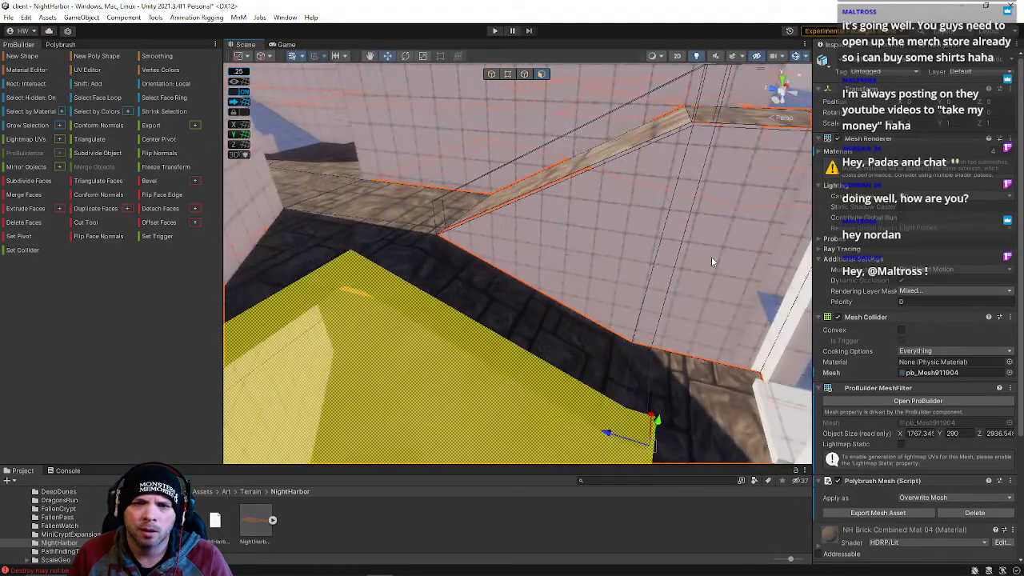
pyautogui.moveTo(667, 271); pyautogui.dragTo(482, 299, button='right')
pyautogui.hotkey('ctrl', 'z')
# Add the low wall's missing corner and side faces to the selection
pyautogui.moveTo(493, 347); pyautogui.dragTo(481, 370, button='right')
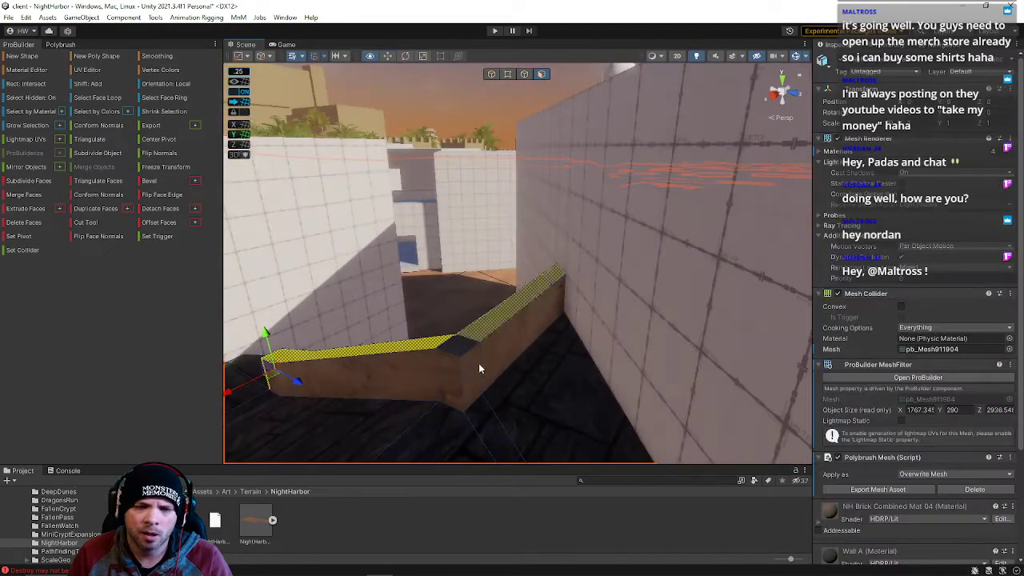
pyautogui.moveTo(579, 201); pyautogui.dragTo(454, 250, button='right')
pyautogui.keyDown('shift'); pyautogui.click(633, 261); pyautogui.keyUp('shift')
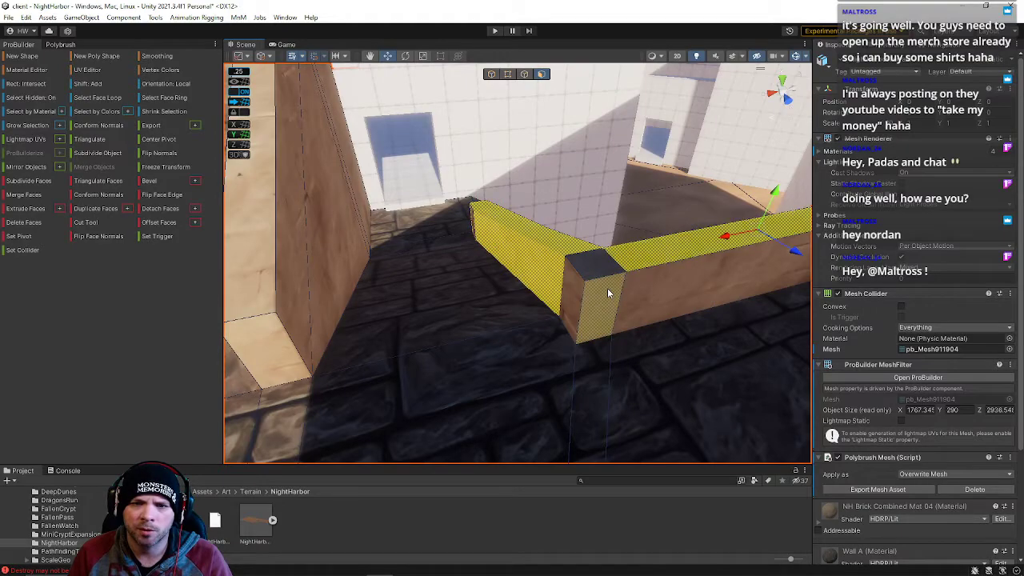
pyautogui.moveTo(614, 299); pyautogui.dragTo(136, 281, button='right')
pyautogui.keyDown('shift'); pyautogui.click(446, 181); pyautogui.keyUp('shift')
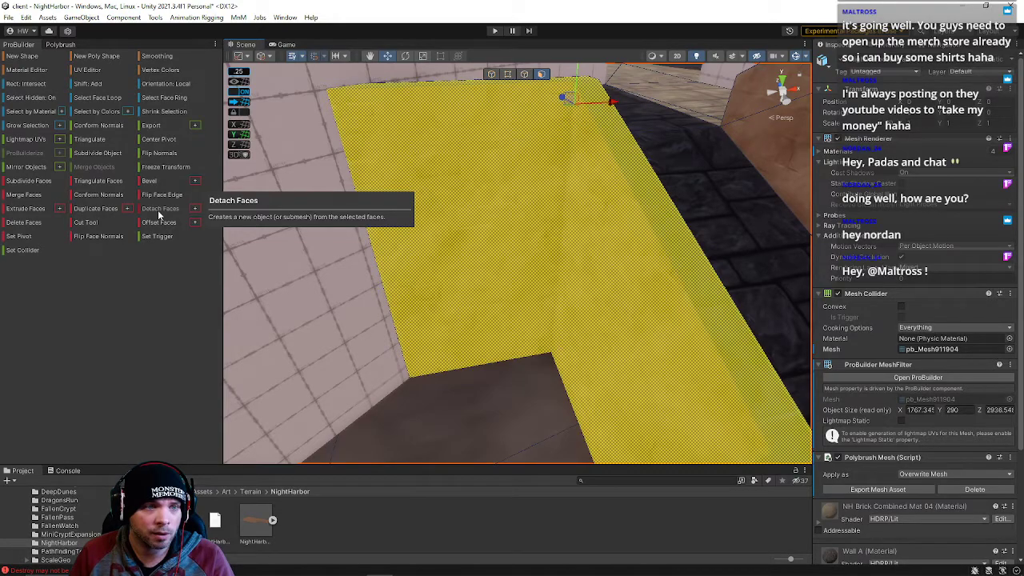
pyautogui.click(158, 210)
pyautogui.press('f')
pyautogui.hotkey('ctrl', 'z')
# Add the faces of the sloped wall beside the stone ramp to the selection and detach all selected faces
pyautogui.moveTo(699, 223); pyautogui.dragTo(659, 198, button='right')
pyautogui.press('w')
pyautogui.keyDown('shift'); pyautogui.click(619, 233); pyautogui.keyUp('shift')
pyautogui.moveTo(619, 233); pyautogui.dragTo(669, 290, button='right')
pyautogui.press('w')
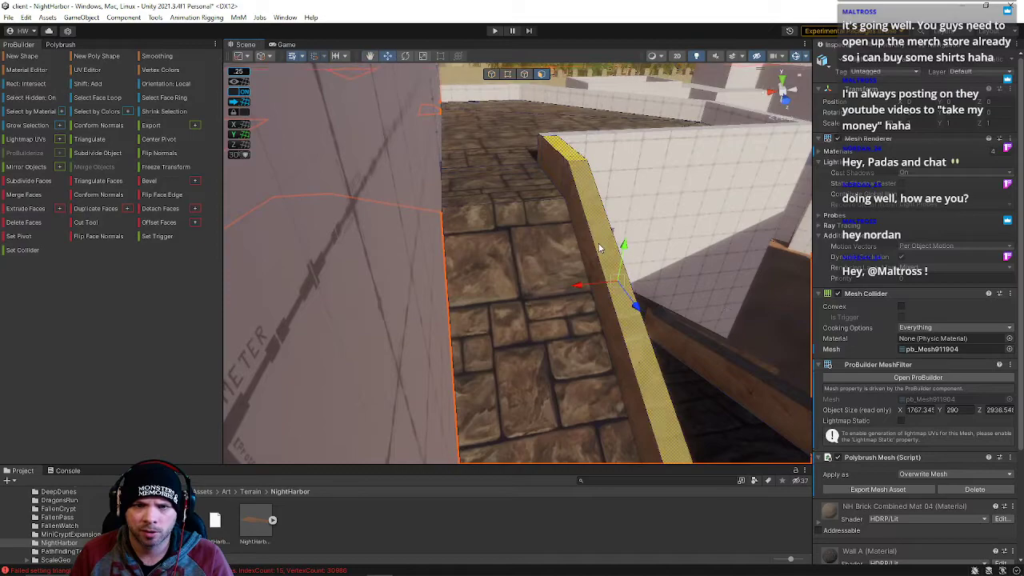
pyautogui.keyDown('shift'); pyautogui.click(594, 247); pyautogui.keyUp('shift')
pyautogui.moveTo(630, 388); pyautogui.dragTo(918, 347, button='right')
pyautogui.keyDown('shift'); pyautogui.click(633, 388); pyautogui.keyUp('shift')
pyautogui.press('w')
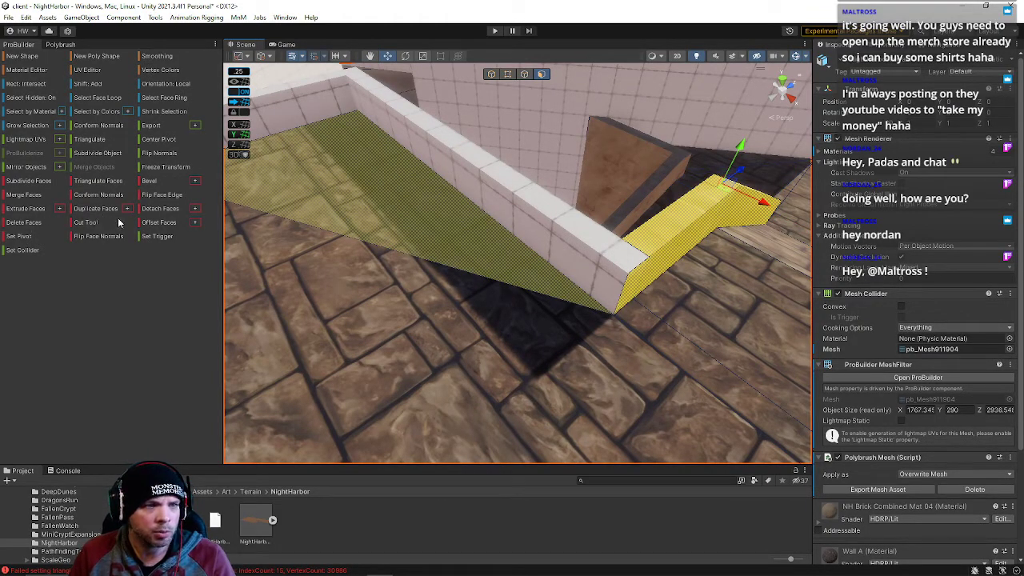
pyautogui.click(171, 212)
# Inspect the detached walls around the alley and select the low walkway wall object
pyautogui.moveTo(658, 265); pyautogui.dragTo(697, 116, button='right')
pyautogui.click(668, 175)
pyautogui.moveTo(667, 175); pyautogui.dragTo(360, 294, button='right')
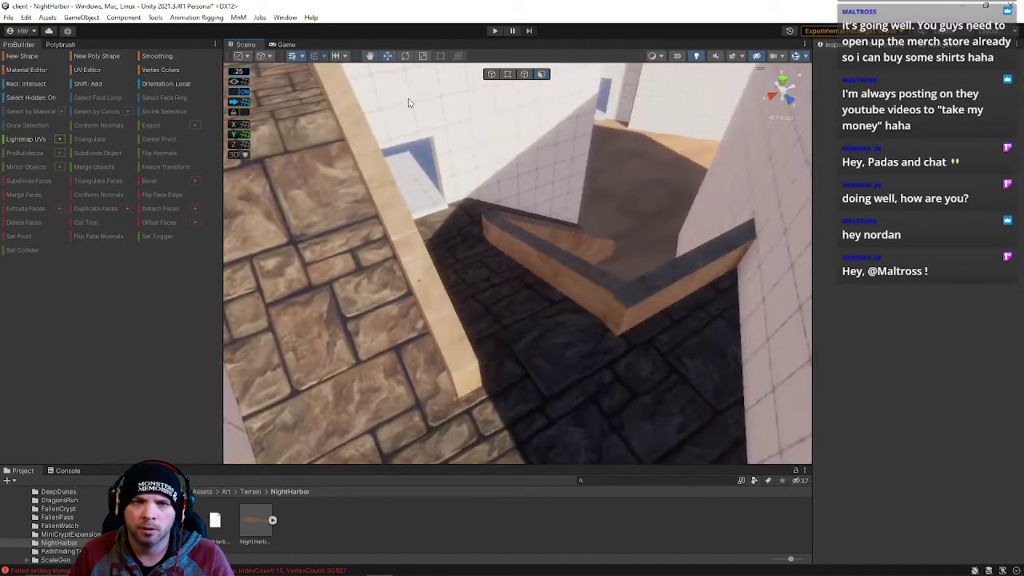
pyautogui.click(502, 241)
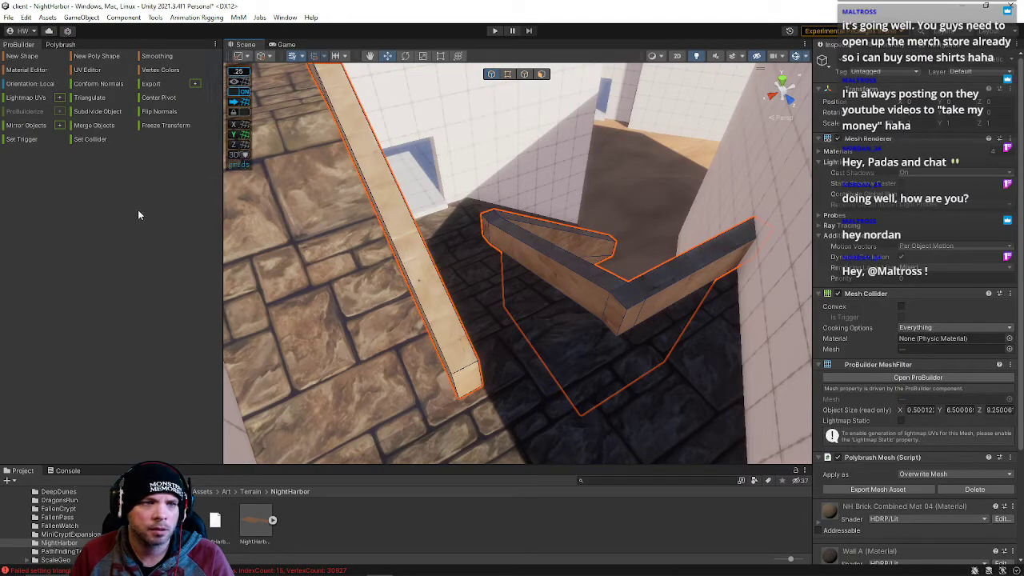
pyautogui.moveTo(391, 198); pyautogui.dragTo(503, 103, button='right')
pyautogui.click(503, 103)
pyautogui.moveTo(539, 151); pyautogui.dragTo(94, 274, button='right')
pyautogui.moveTo(72, 210); pyautogui.dragTo(112, 233, button='right')
pyautogui.click(501, 204)
pyautogui.moveTo(500, 204)
pyautogui.mouseDown(button='right')
pyautogui.moveTo(546, 199)
pyautogui.moveTo(475, 199)
pyautogui.moveTo(487, 211)
pyautogui.mouseUp(button='right')
# Select the horizontal edges on the inner sides of the low walkway wall and lower them
pyautogui.click(524, 75)
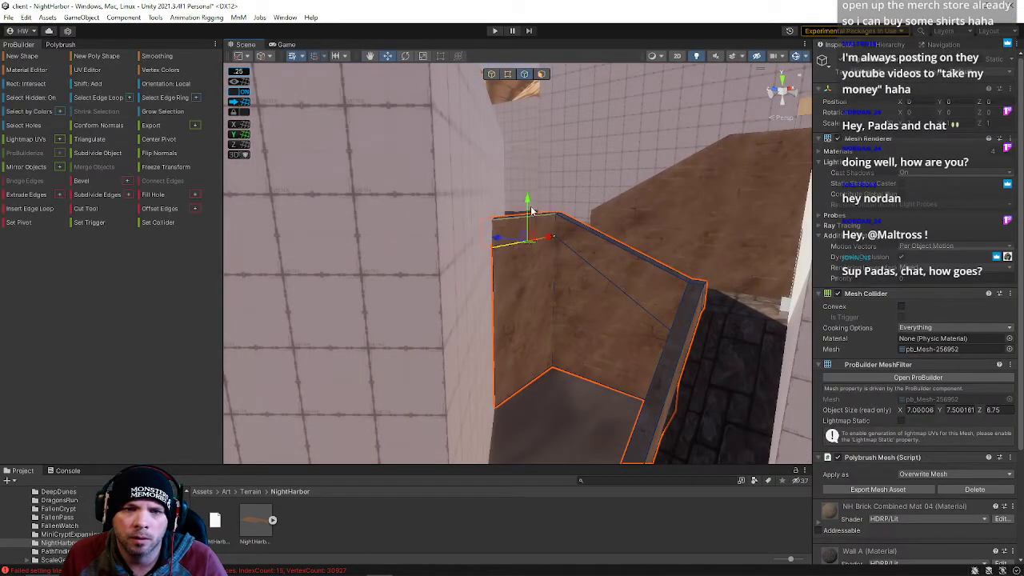
pyautogui.moveTo(524, 286); pyautogui.dragTo(612, 240, button='right')
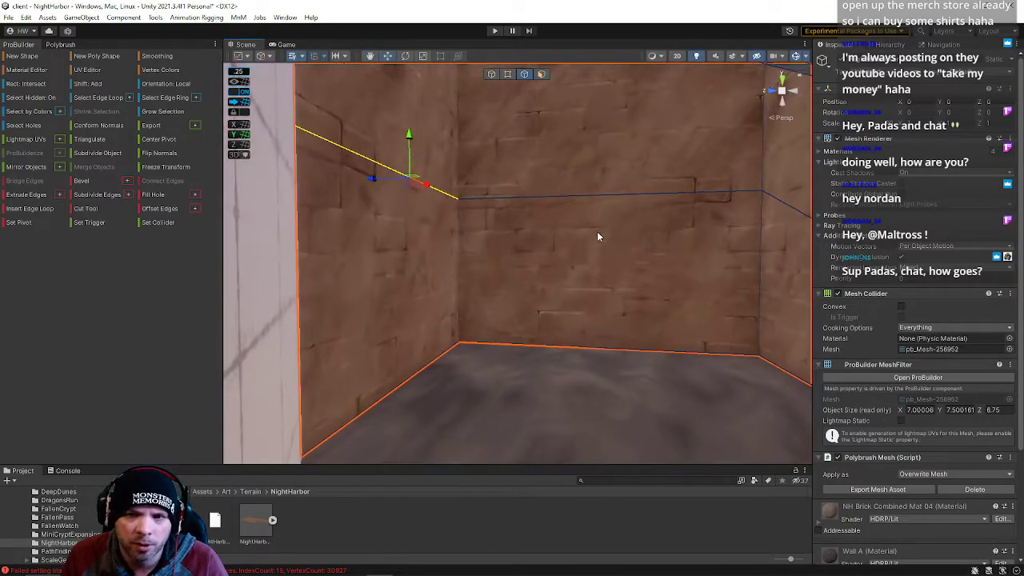
pyautogui.moveTo(606, 197); pyautogui.dragTo(624, 209, button='right')
pyautogui.moveTo(417, 155); pyautogui.dragTo(432, 162, button='right')
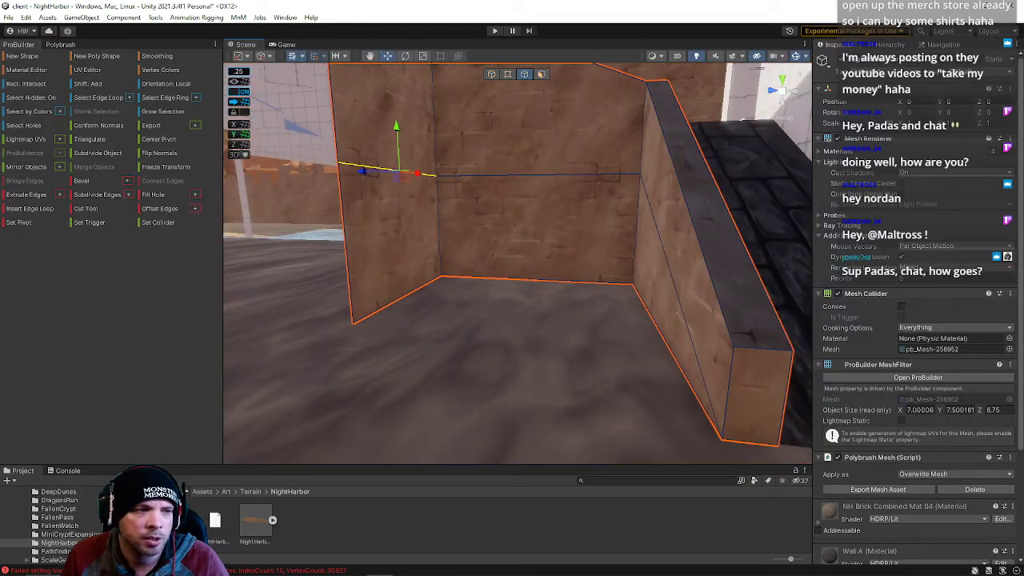
pyautogui.moveTo(502, 215); pyautogui.dragTo(502, 215, button='right')
pyautogui.click(563, 176)
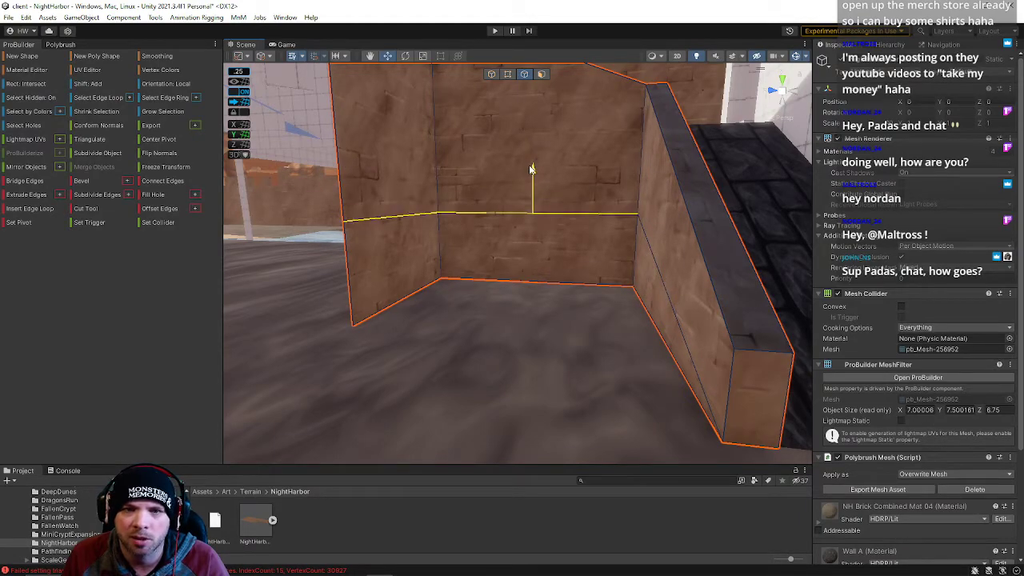
pyautogui.moveTo(586, 149); pyautogui.dragTo(573, 135, button='right')
# Select the upper inner face at the end of the low walkway wall and save the scene
pyautogui.click(542, 74)
pyautogui.click(561, 145)
pyautogui.click(547, 242)
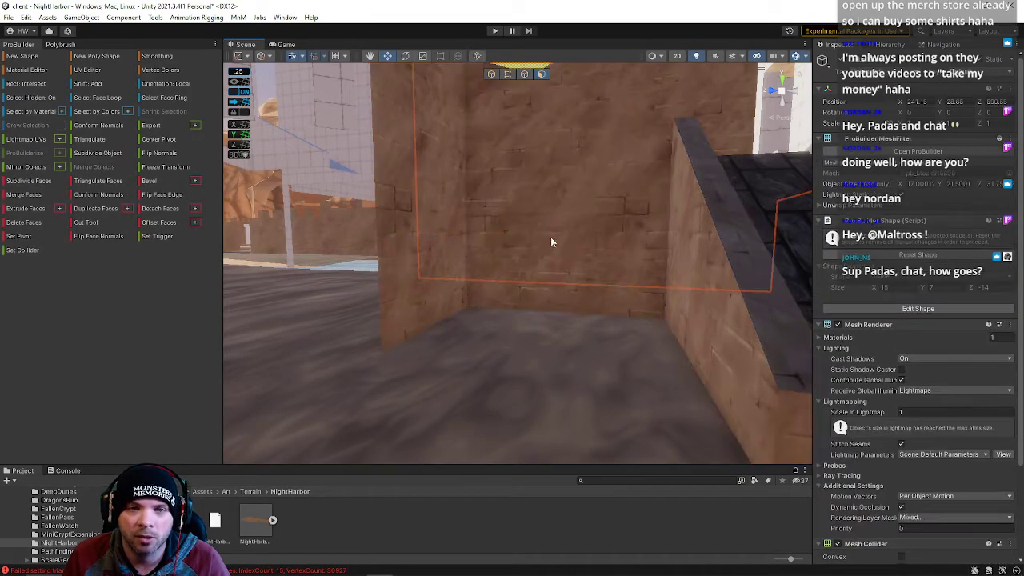
pyautogui.click(436, 131)
pyautogui.click(8, 17)
pyautogui.click(28, 70)
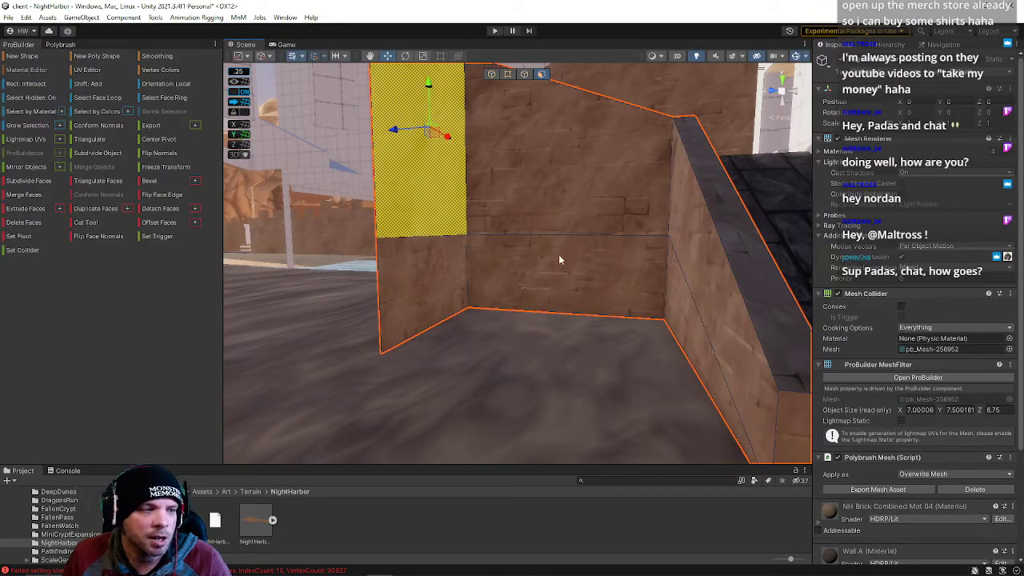
# Select all faces of the low walkway wall and apply the Pro Builder Default HDRP material
pyautogui.keyDown('shift'); pyautogui.click(602, 199); pyautogui.keyUp('shift')
pyautogui.doubleClick(598, 192)
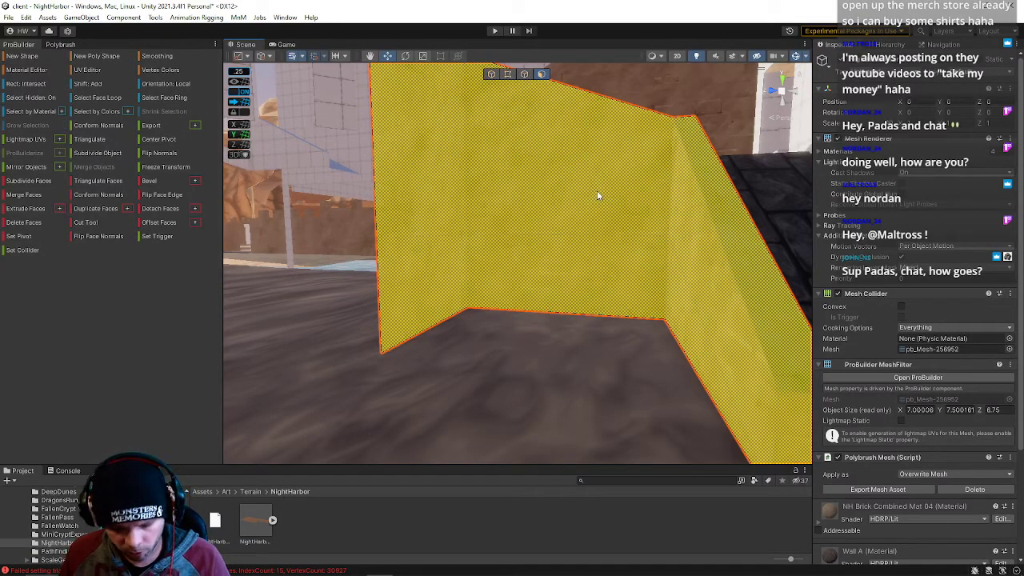
pyautogui.hotkey('alt', '1')
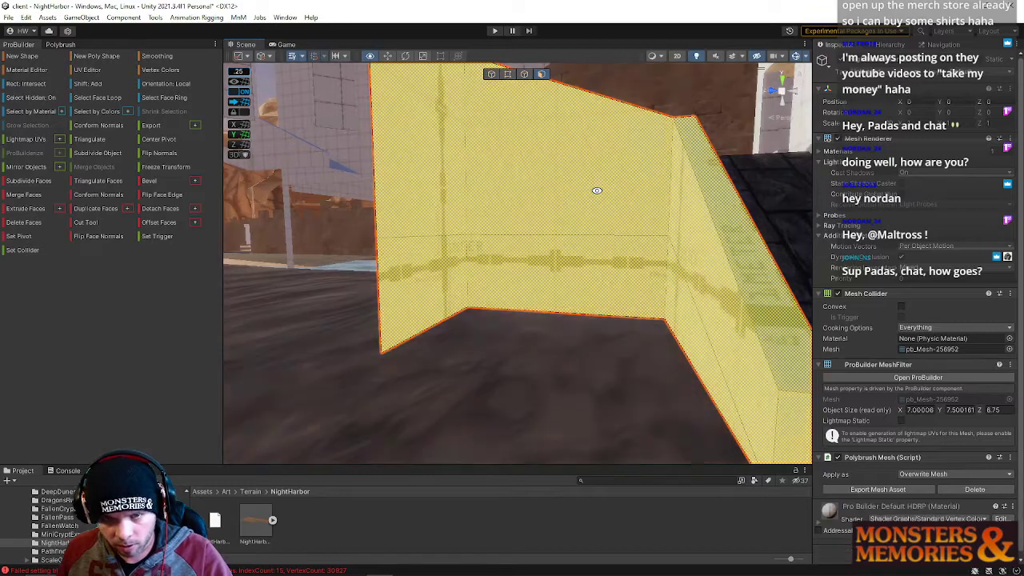
# Select all faces of the tall wall across the alley and apply the Pro Builder Default HDRP material
pyautogui.moveTo(661, 225); pyautogui.dragTo(674, 244, button='right')
pyautogui.doubleClick(672, 244)
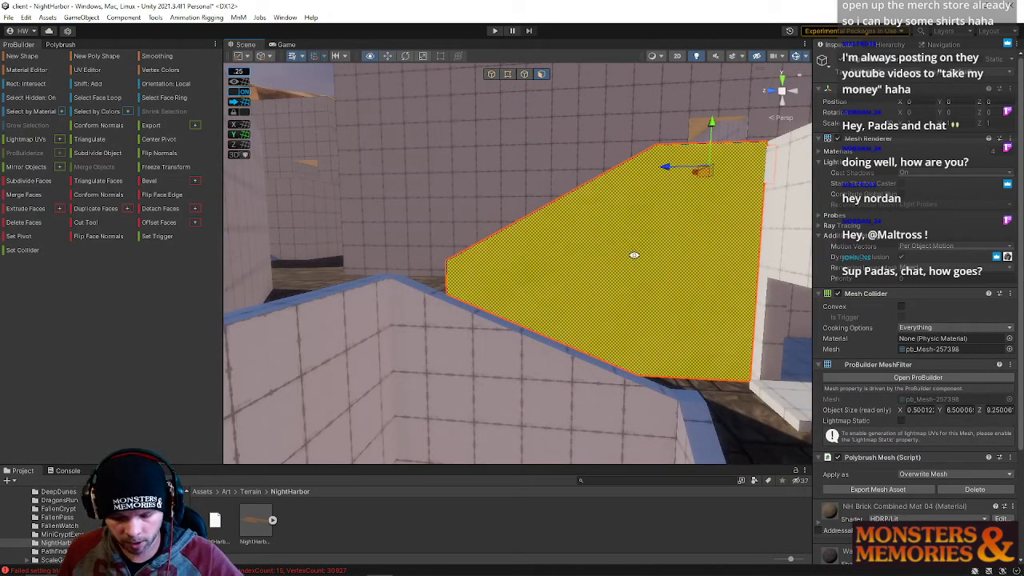
pyautogui.hotkey('alt', '1')
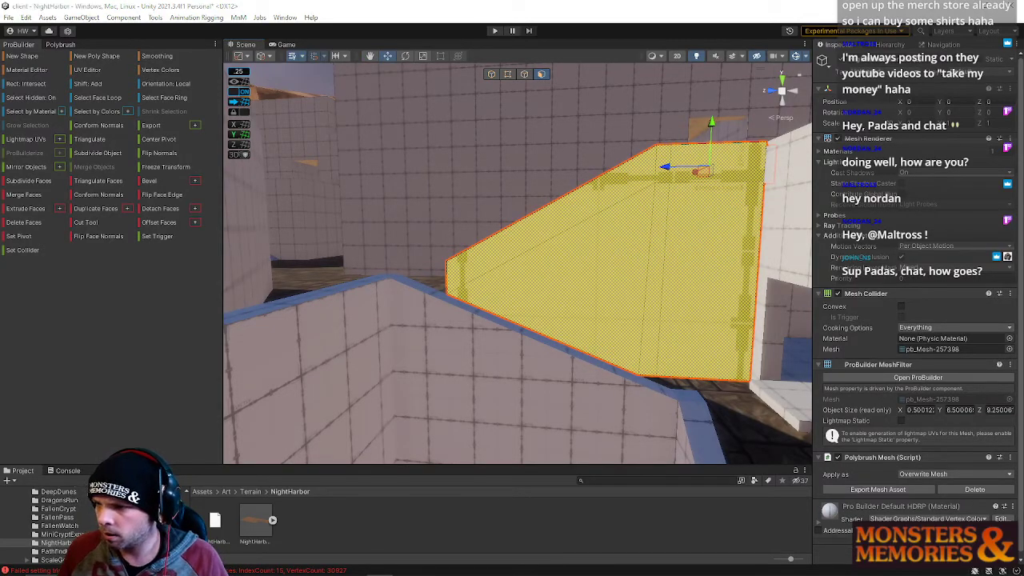
# Select the vertices at the bend of the retextured alley wall, along its upper and lower edges
pyautogui.moveTo(624, 324)
pyautogui.mouseDown(button='right')
pyautogui.moveTo(615, 312)
pyautogui.moveTo(637, 359)
pyautogui.moveTo(625, 307)
pyautogui.moveTo(632, 312)
pyautogui.mouseUp(button='right')
pyautogui.click(508, 75)
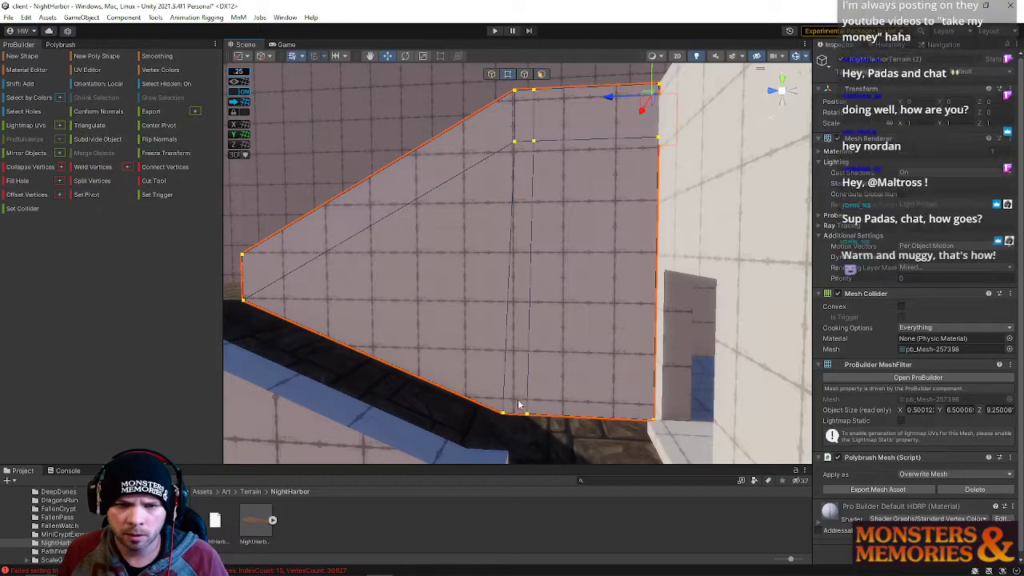
pyautogui.click(505, 415)
pyautogui.click(514, 359)
pyautogui.moveTo(513, 359); pyautogui.dragTo(535, 362, button='right')
pyautogui.moveTo(581, 126); pyautogui.dragTo(323, 157, button='right')
pyautogui.click(545, 126)
pyautogui.keyDown('shift'); pyautogui.click(549, 136); pyautogui.keyUp('shift')
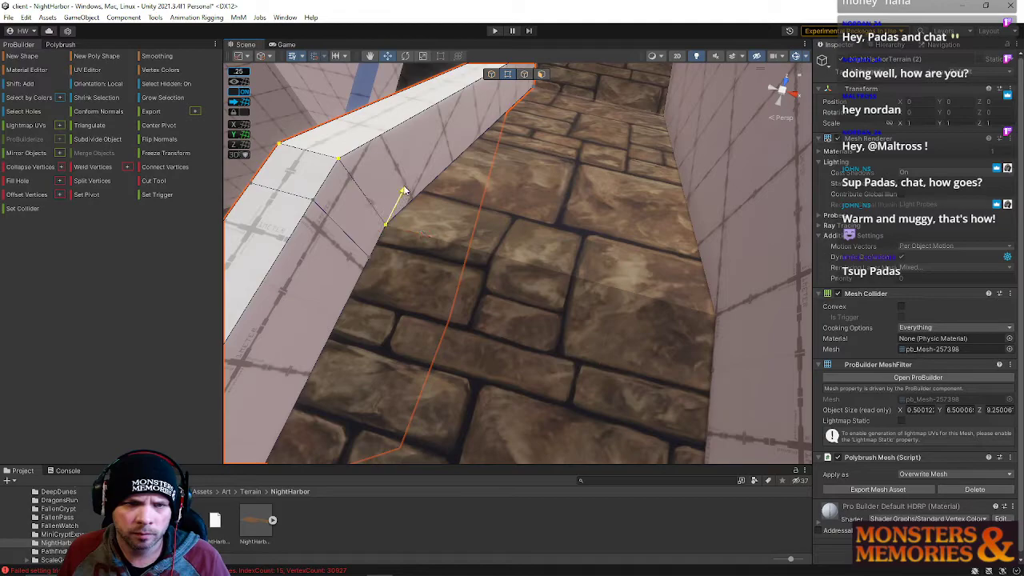
# Select the terrain edge at the foot of the alley wall and inspect the joint from several sides
pyautogui.moveTo(404, 192); pyautogui.dragTo(582, 204, button='right')
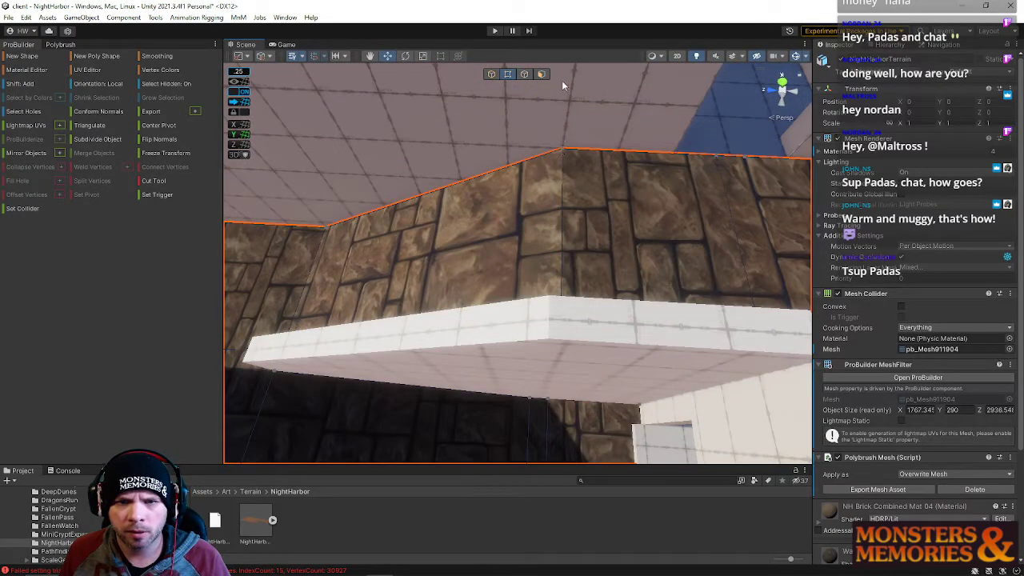
pyautogui.click(526, 74)
pyautogui.moveTo(518, 227); pyautogui.dragTo(508, 224)
pyautogui.moveTo(508, 224); pyautogui.dragTo(307, 140, button='right')
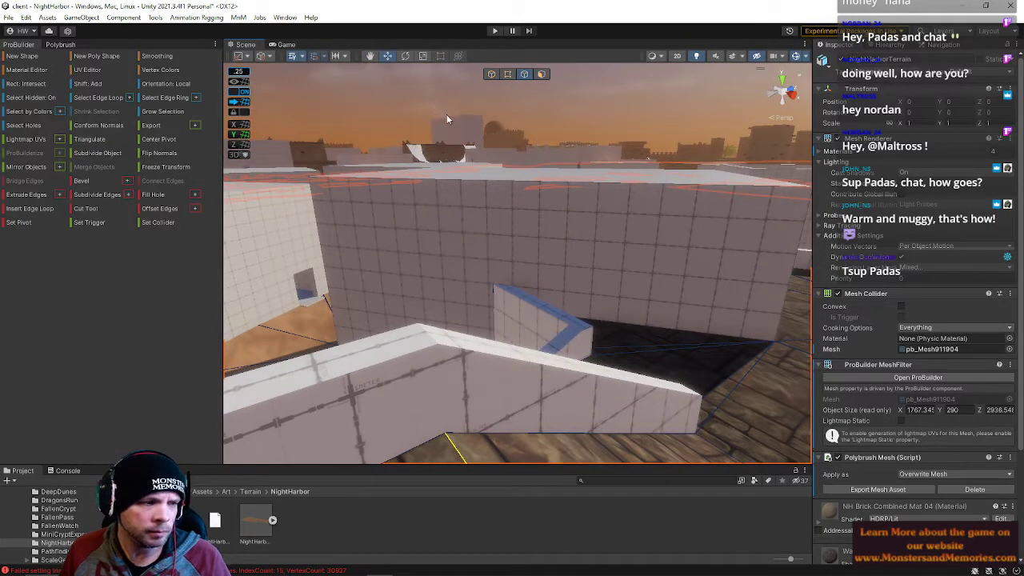
pyautogui.moveTo(469, 208); pyautogui.dragTo(523, 77, button='right')
# Return to object selection, select the low walkway wall, and save the scene
pyautogui.click(492, 74)
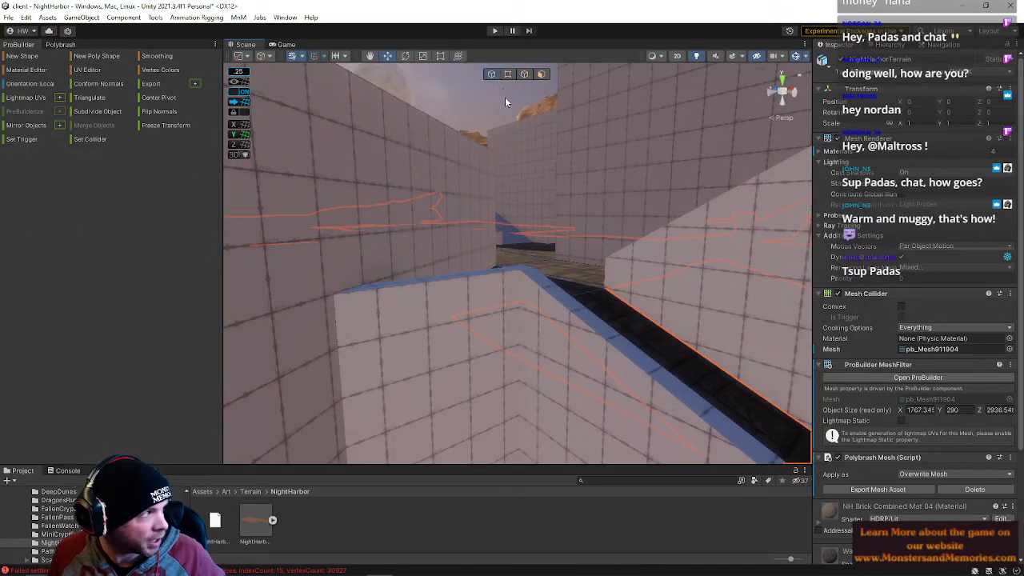
pyautogui.click(495, 126)
pyautogui.moveTo(499, 128); pyautogui.dragTo(19, 71, button='right')
pyautogui.click(609, 284)
pyautogui.click(10, 17)
pyautogui.click(24, 68)
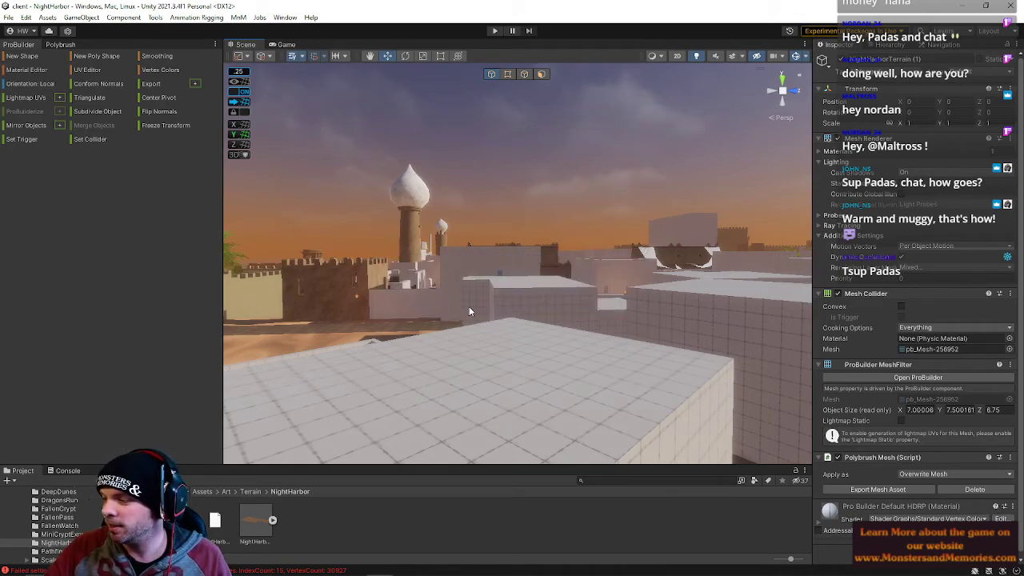
# Examine the surrounding town blockout, including the multi-storey building's facade, doorways, windows and interior rooms
pyautogui.moveTo(469, 308); pyautogui.dragTo(984, 226, button='right')
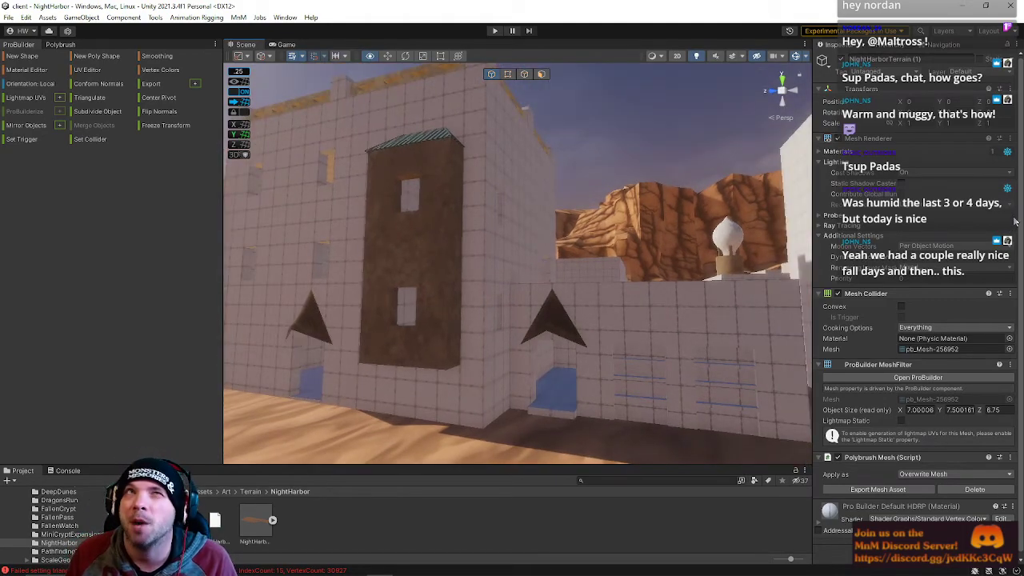
pyautogui.moveTo(9, 241)
pyautogui.mouseDown(button='right')
pyautogui.moveTo(112, 278)
pyautogui.moveTo(150, 264)
pyautogui.moveTo(80, 255)
pyautogui.moveTo(813, 234)
pyautogui.moveTo(489, 263)
pyautogui.moveTo(528, 261)
pyautogui.moveTo(251, 261)
pyautogui.moveTo(166, 277)
pyautogui.moveTo(67, 262)
pyautogui.moveTo(126, 256)
pyautogui.moveTo(43, 267)
pyautogui.moveTo(36, 240)
pyautogui.moveTo(67, 240)
pyautogui.moveTo(24, 246)
pyautogui.mouseUp(button='right')
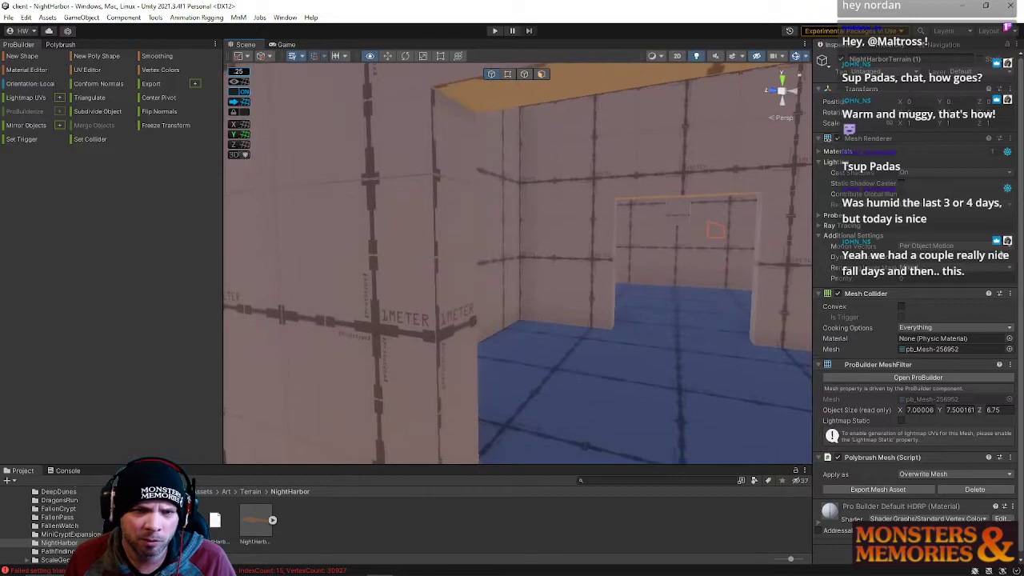
pyautogui.moveTo(491, 181); pyautogui.dragTo(457, 251, button='right')
pyautogui.moveTo(456, 362); pyautogui.dragTo(645, 303, button='right')
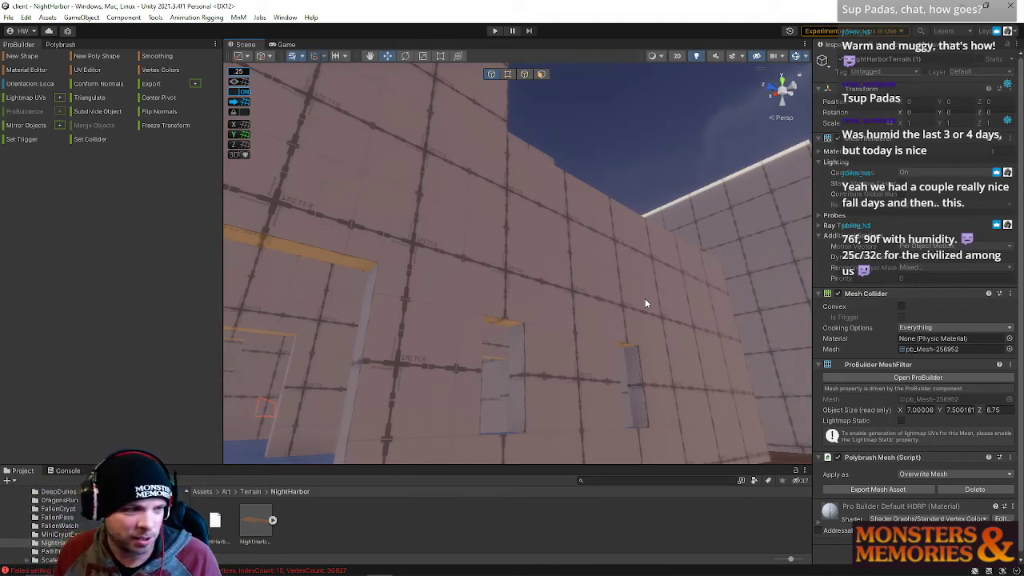
pyautogui.moveTo(603, 244); pyautogui.dragTo(517, 167, button='right')
# Insert a horizontal edge loop around the inside of the low walkway wall and position it just above the ground
pyautogui.click(518, 166)
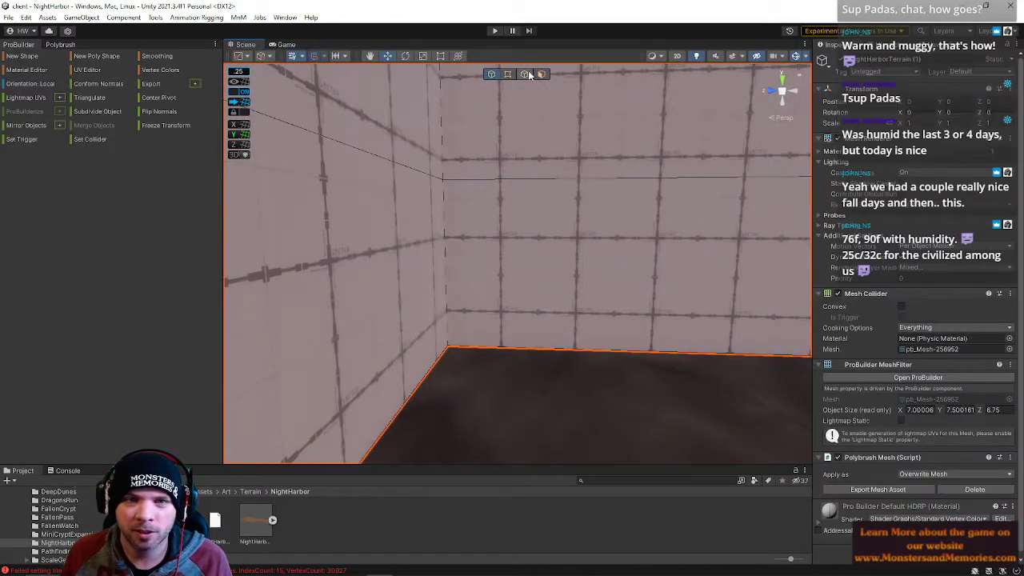
pyautogui.hotkey('alt', 'u')
pyautogui.moveTo(549, 328); pyautogui.dragTo(613, 281, button='right')
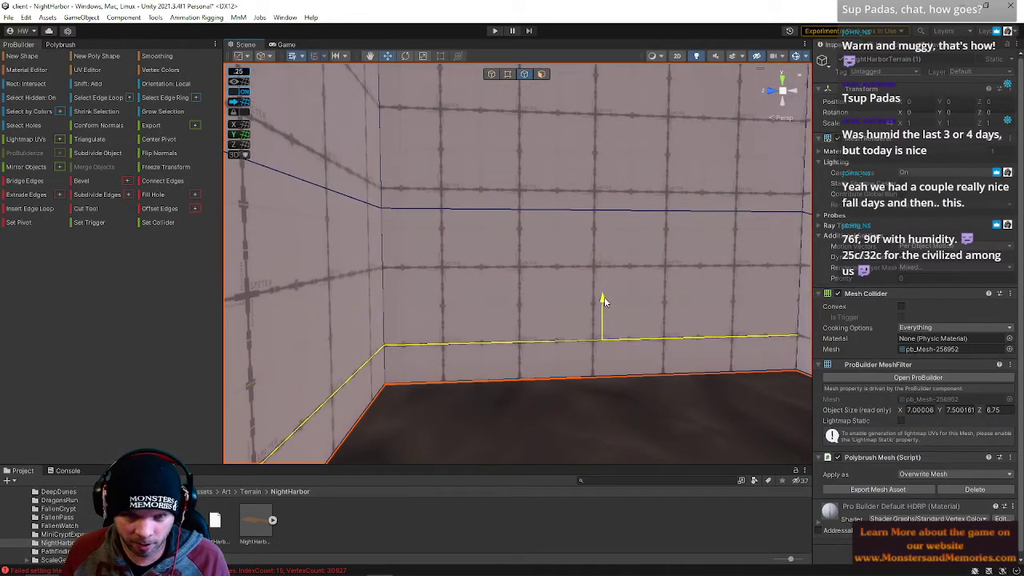
pyautogui.moveTo(604, 316); pyautogui.dragTo(799, 346, button='right')
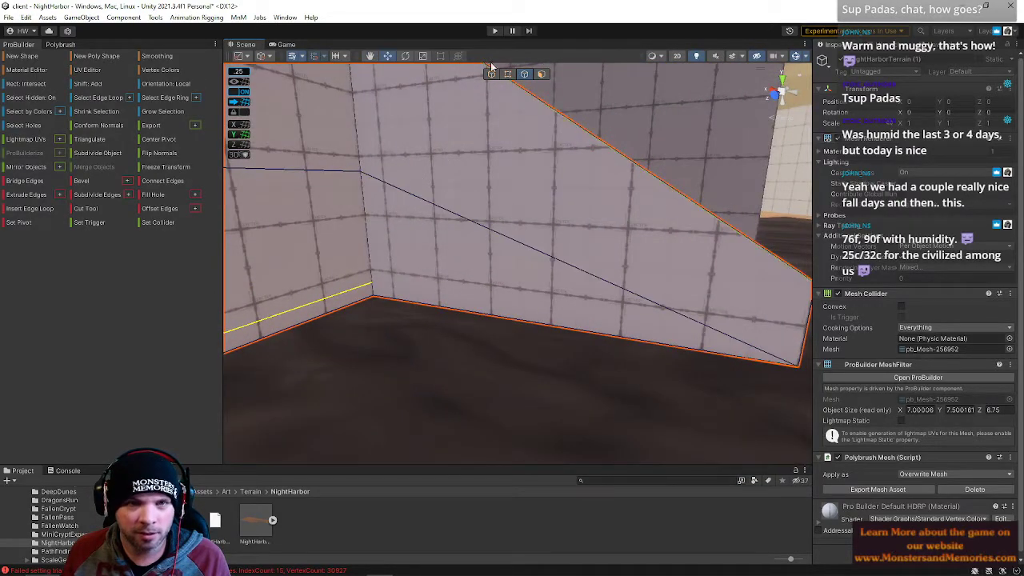
# Connect the low inner corner vertex of the walkway wall to the base vertex at its sloped end
pyautogui.moveTo(453, 212); pyautogui.dragTo(476, 85, button='right')
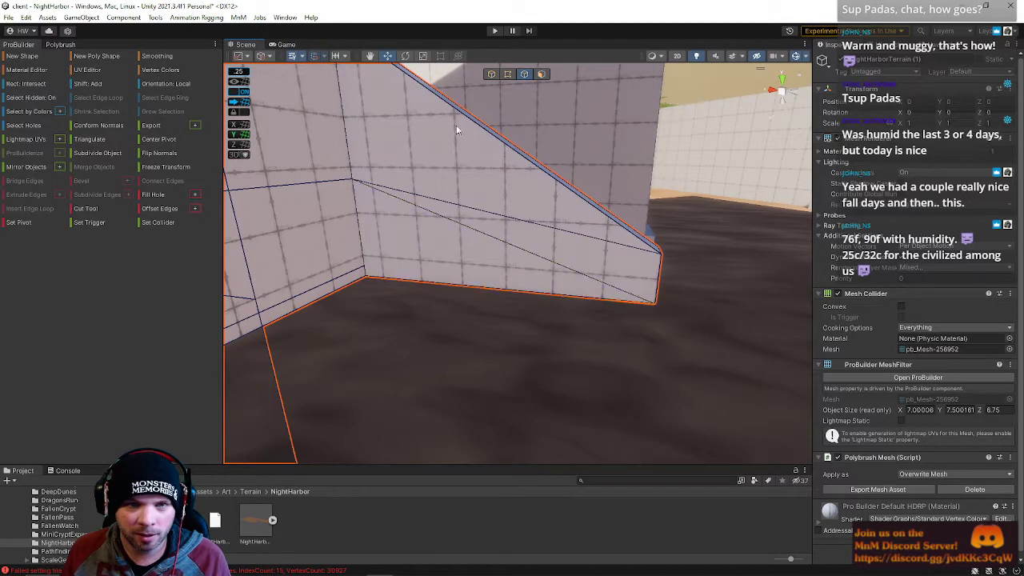
pyautogui.click(369, 265)
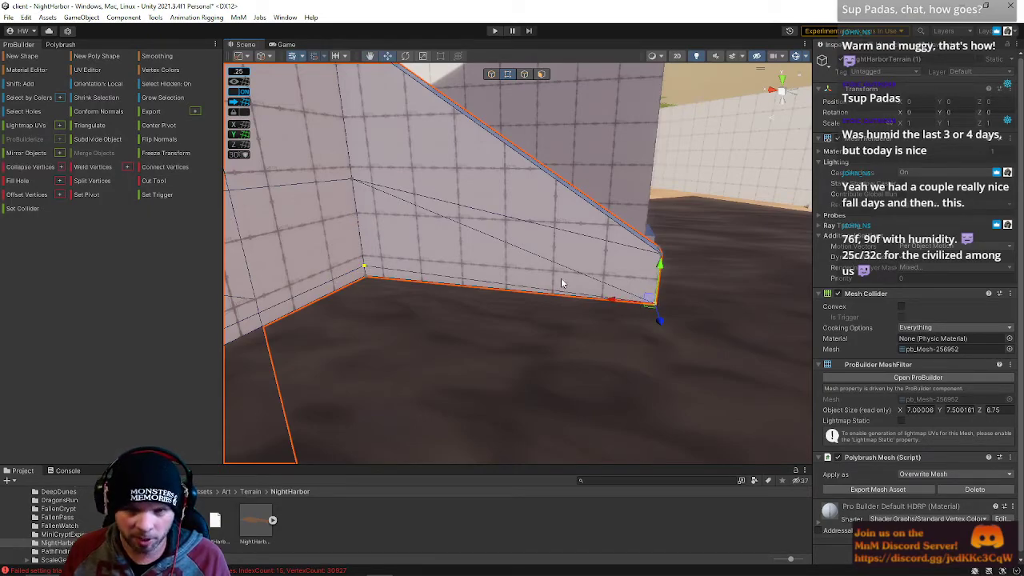
pyautogui.moveTo(502, 173); pyautogui.dragTo(362, 162, button='right')
pyautogui.moveTo(538, 192); pyautogui.dragTo(556, 297, button='right')
pyautogui.click(451, 120)
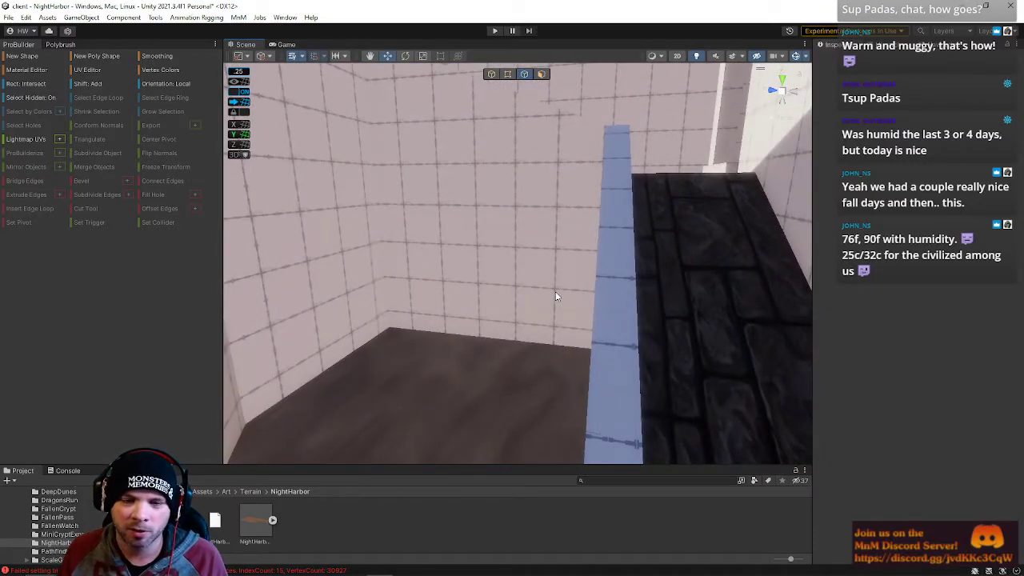
# Select an edge of the building block beside the water and slide it along the Z axis
pyautogui.moveTo(541, 256); pyautogui.dragTo(29, 342, button='right')
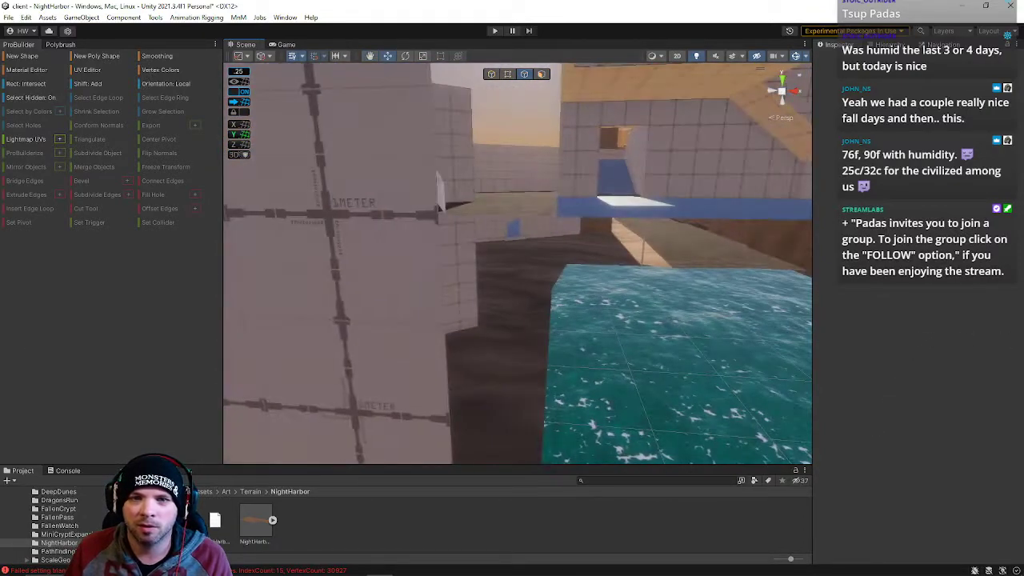
pyautogui.moveTo(493, 299); pyautogui.dragTo(496, 353, button='right')
pyautogui.moveTo(576, 260); pyautogui.dragTo(484, 227, button='right')
pyautogui.click(421, 201)
pyautogui.moveTo(420, 200); pyautogui.dragTo(513, 149, button='right')
pyautogui.click(498, 242)
pyautogui.press('f')
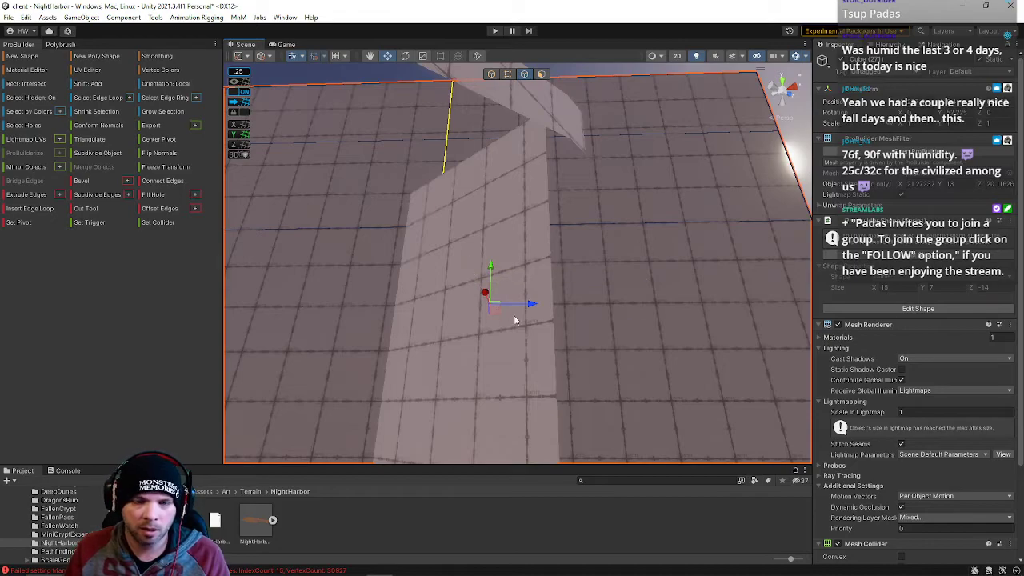
pyautogui.moveTo(536, 301); pyautogui.dragTo(514, 308)
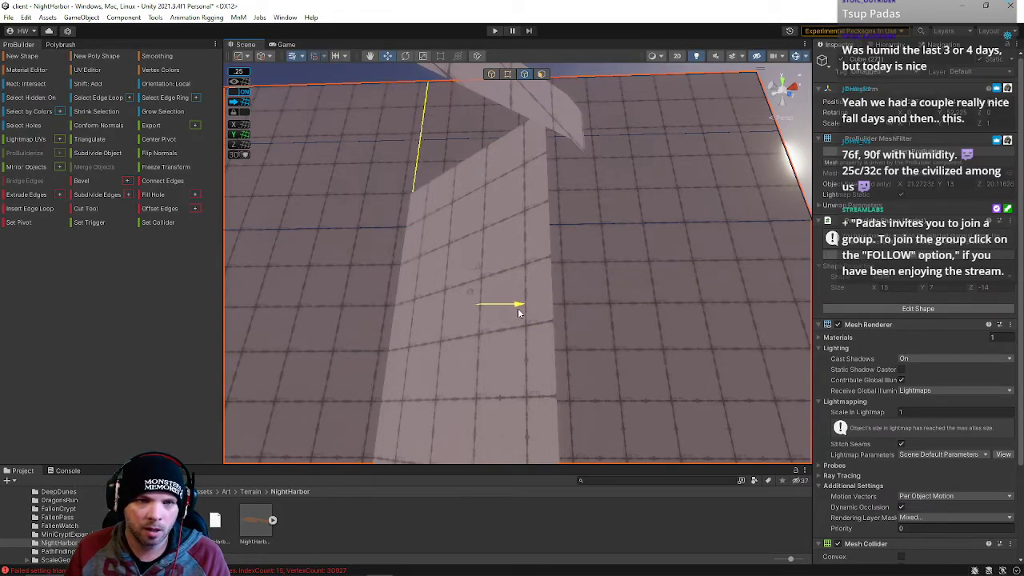
# Select the underside faces of the overhanging building block beside the water and delete them
pyautogui.moveTo(555, 264); pyautogui.dragTo(475, 314, button='right')
pyautogui.click(541, 75)
pyautogui.click(579, 296)
pyautogui.keyDown('shift'); pyautogui.click(427, 315); pyautogui.keyUp('shift')
pyautogui.keyDown('shift'); pyautogui.click(489, 315); pyautogui.keyUp('shift')
pyautogui.keyDown('shift'); pyautogui.click(544, 322); pyautogui.keyUp('shift')
pyautogui.press('BackSpace')
pyautogui.moveTo(536, 351); pyautogui.dragTo(494, 390, button='right')
pyautogui.moveTo(430, 345); pyautogui.dragTo(454, 286, button='right')
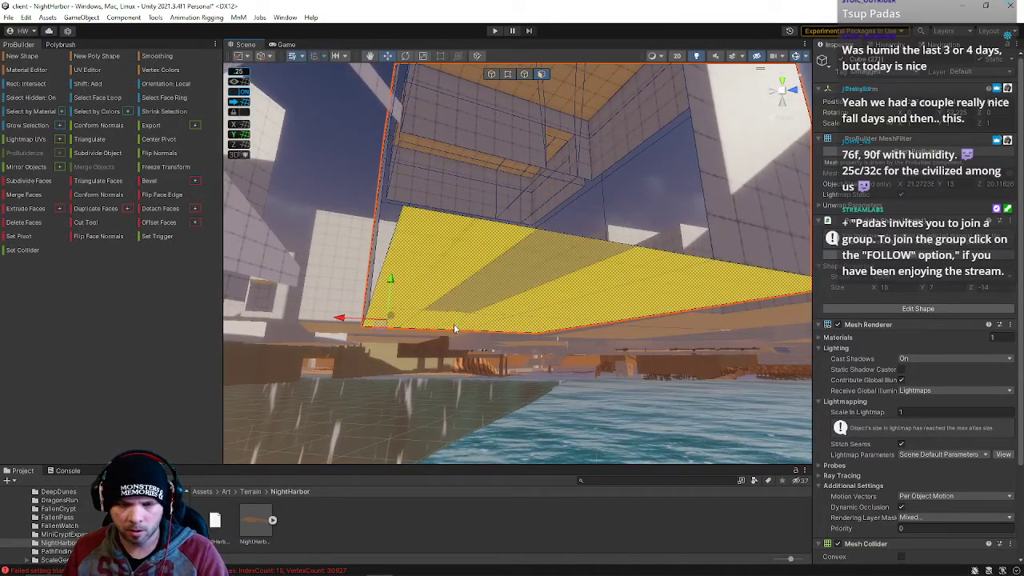
pyautogui.press('BackSpace')
# Select the low walkway wall's middle horizontal inner edge and adjust its height
pyautogui.moveTo(443, 376); pyautogui.dragTo(401, 174, button='right')
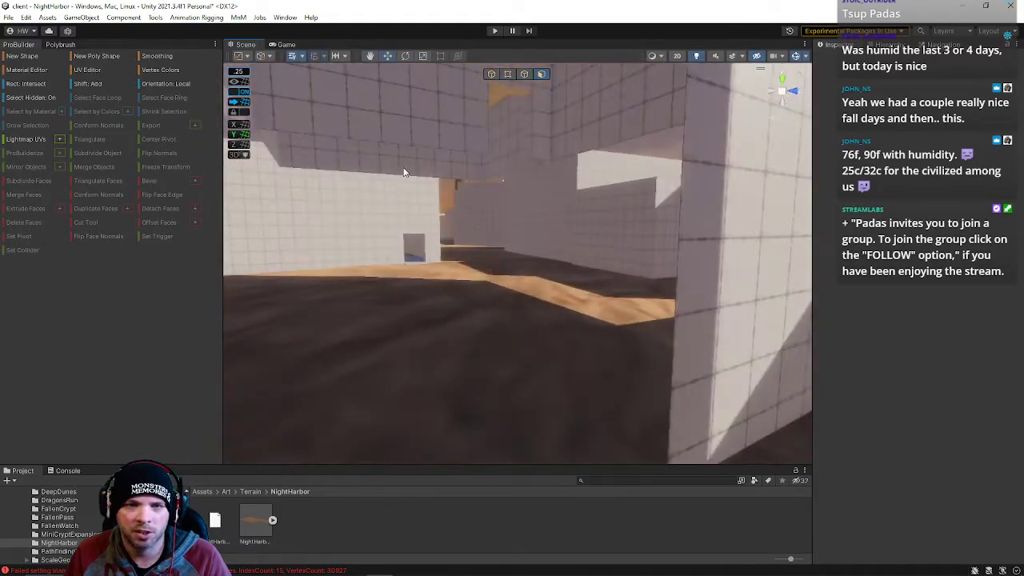
pyautogui.moveTo(584, 341); pyautogui.dragTo(415, 368, button='right')
pyautogui.moveTo(677, 256); pyautogui.dragTo(348, 260, button='right')
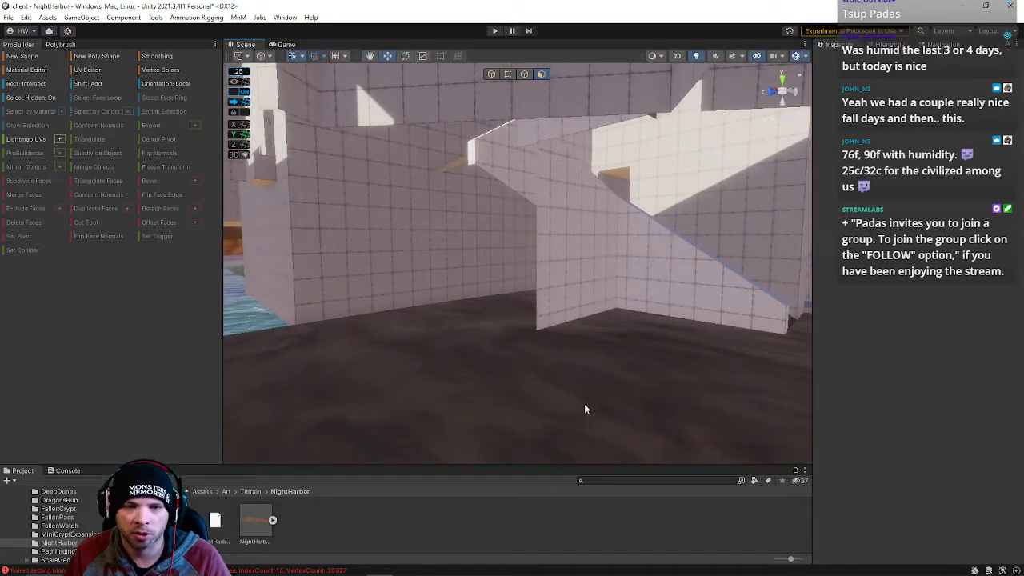
pyautogui.moveTo(531, 290); pyautogui.dragTo(493, 387, button='right')
pyautogui.moveTo(531, 395); pyautogui.dragTo(512, 120, button='right')
pyautogui.click(431, 334)
pyautogui.click(525, 74)
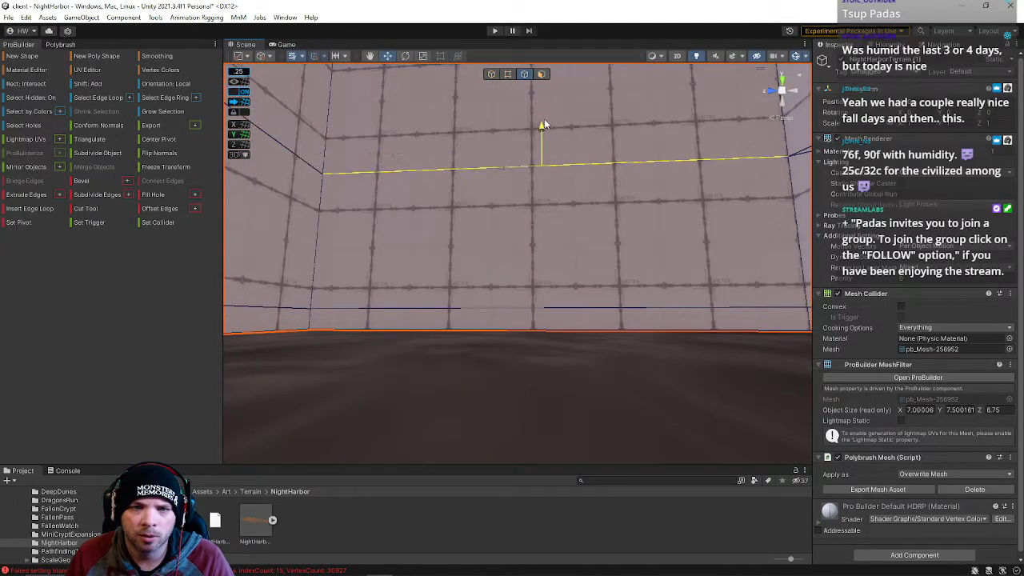
pyautogui.scroll(4, 496, 174)
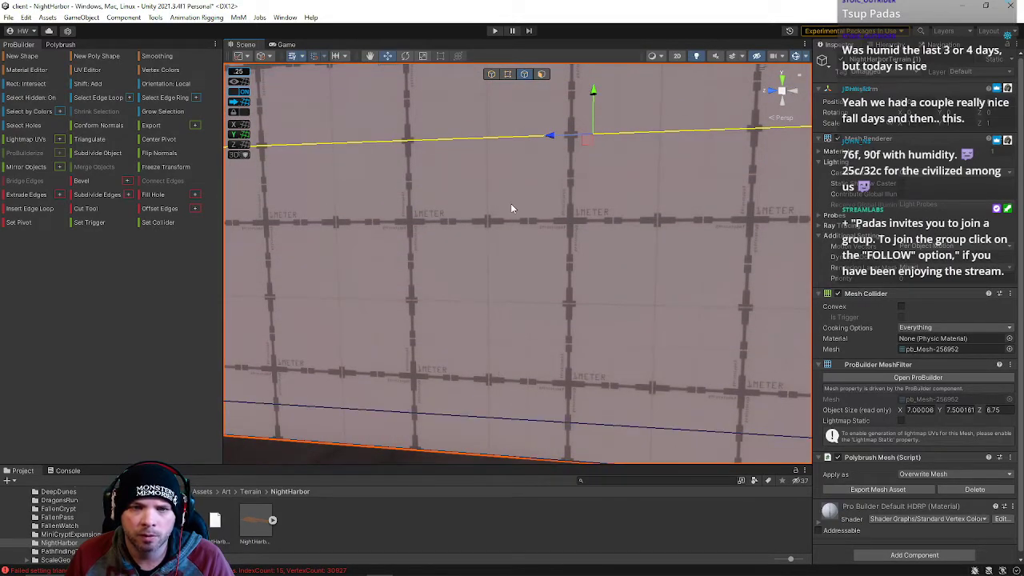
pyautogui.moveTo(510, 170); pyautogui.dragTo(552, 123, button='right')
pyautogui.moveTo(158, 105); pyautogui.dragTo(542, 187, button='right')
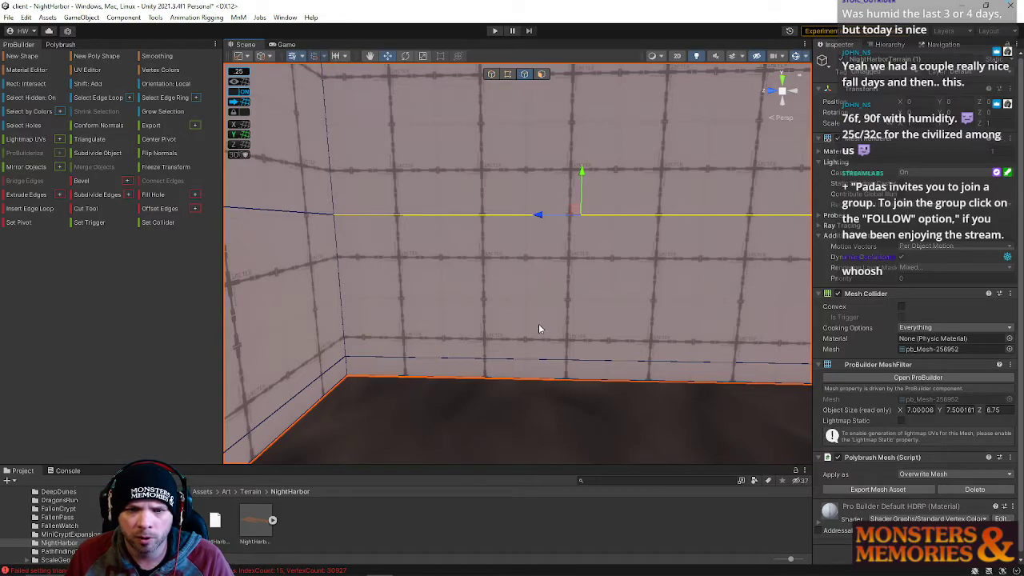
# Insert a vertical edge loop across the walkway wall's long side and select its lower inner segments
pyautogui.moveTo(541, 352); pyautogui.dragTo(571, 224, button='right')
pyautogui.hotkey('alt', 'u')
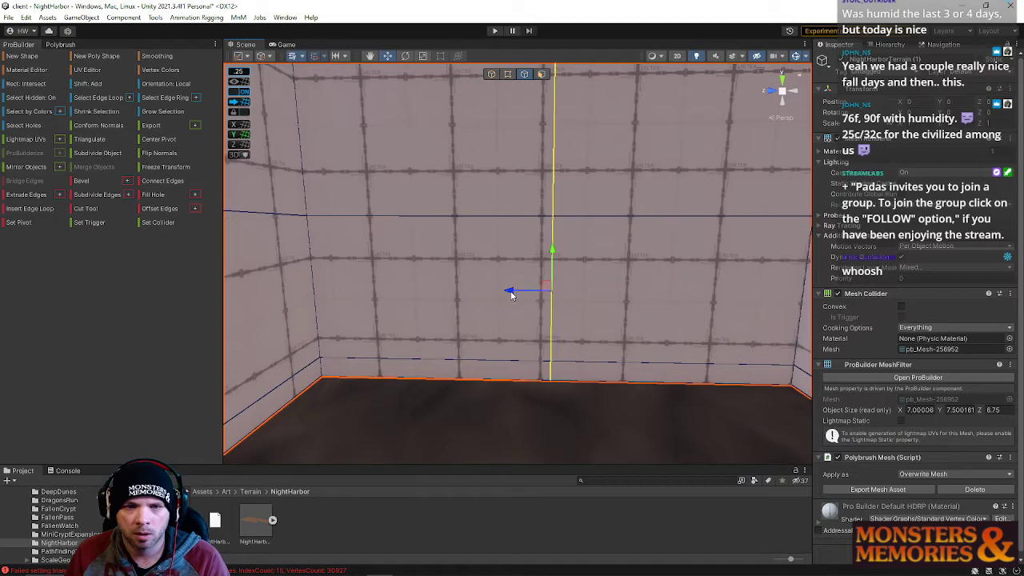
pyautogui.moveTo(582, 223); pyautogui.dragTo(583, 114, button='right')
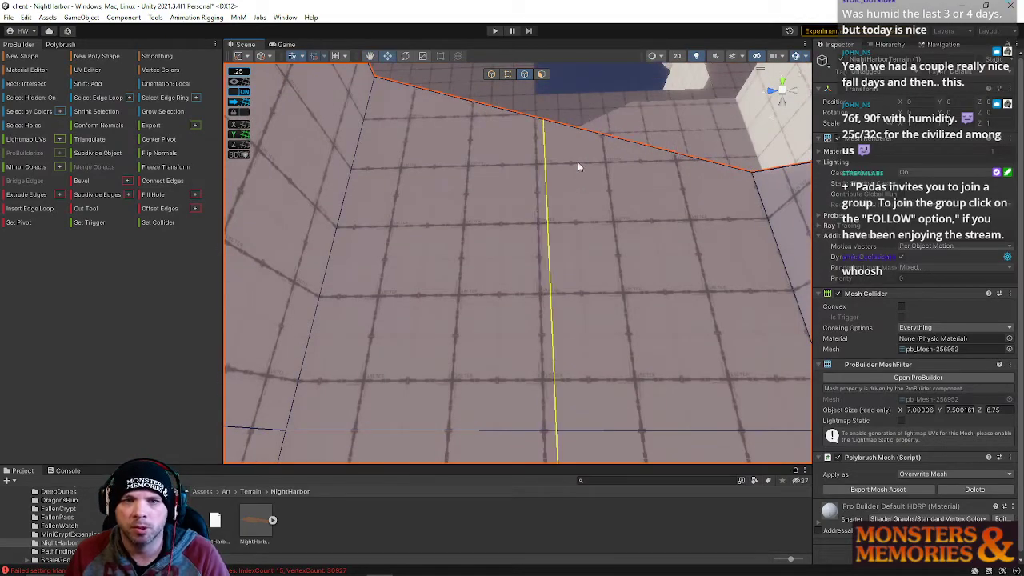
pyautogui.moveTo(580, 159); pyautogui.dragTo(559, 279, button='right')
pyautogui.moveTo(560, 384); pyautogui.dragTo(576, 402, button='right')
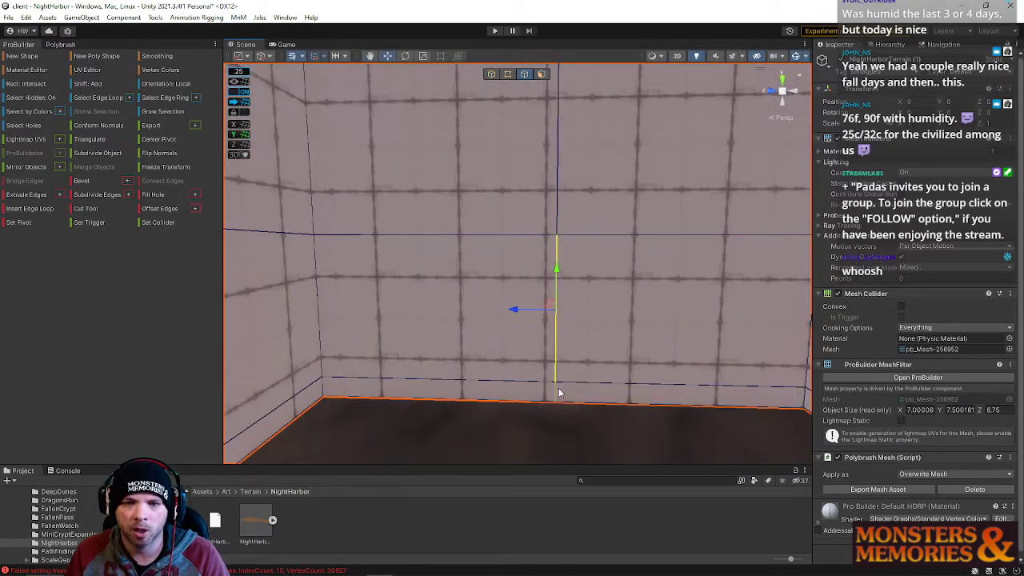
pyautogui.keyDown('shift'); pyautogui.click(559, 393); pyautogui.keyUp('shift')
pyautogui.moveTo(503, 393); pyautogui.dragTo(519, 240, button='right')
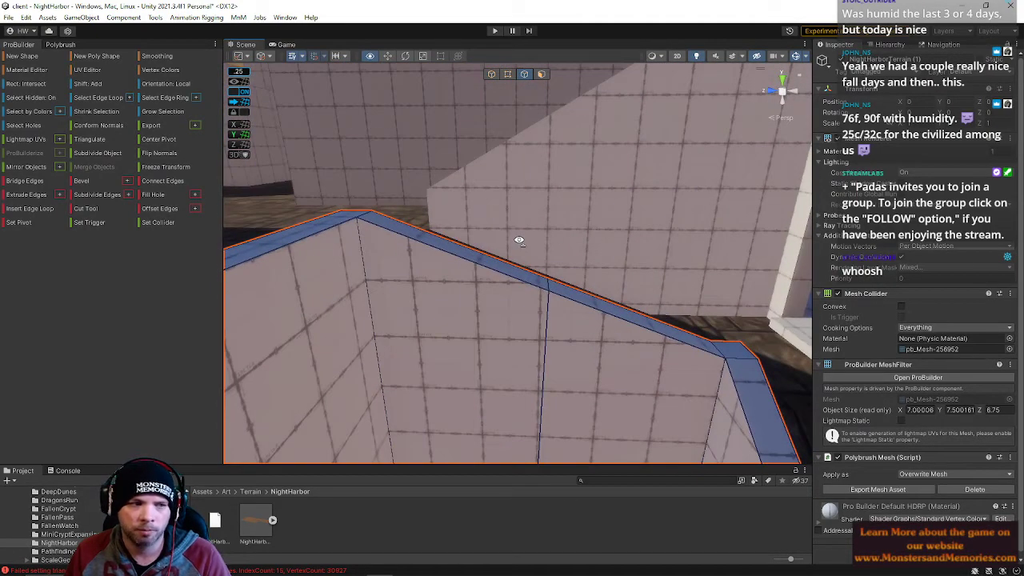
pyautogui.moveTo(746, 325); pyautogui.dragTo(524, 282, button='right')
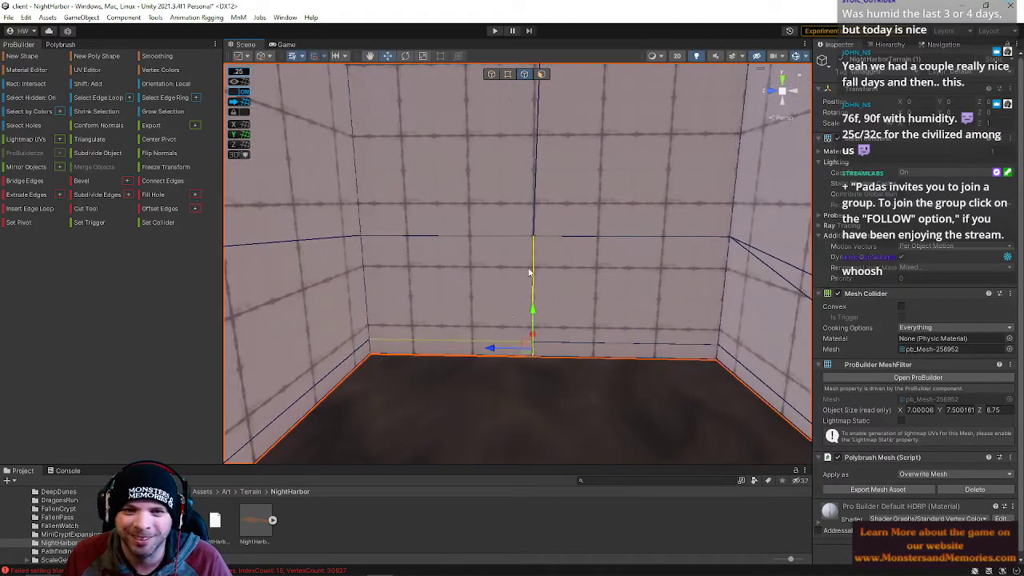
# Delete the inner faces on the long side of the walkway wall
pyautogui.click(541, 73)
pyautogui.keyDown('shift'); pyautogui.click(587, 157); pyautogui.keyUp('shift')
pyautogui.press('BackSpace')
# Select the top and outer faces along the walkway wall's long side and delete them
pyautogui.moveTo(587, 158); pyautogui.dragTo(153, 286, button='right')
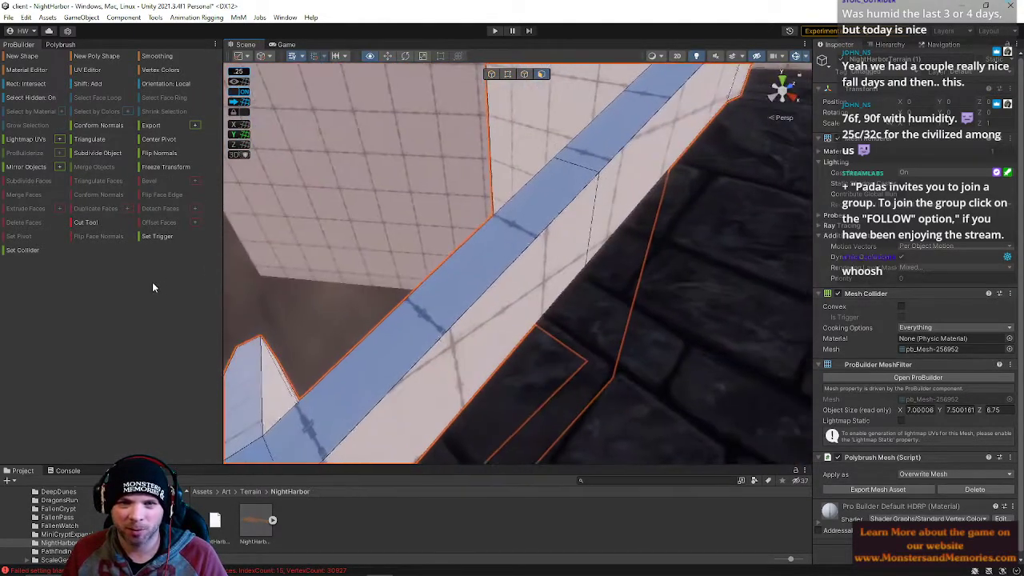
pyautogui.scroll(-2, 591, 173)
pyautogui.click(596, 171)
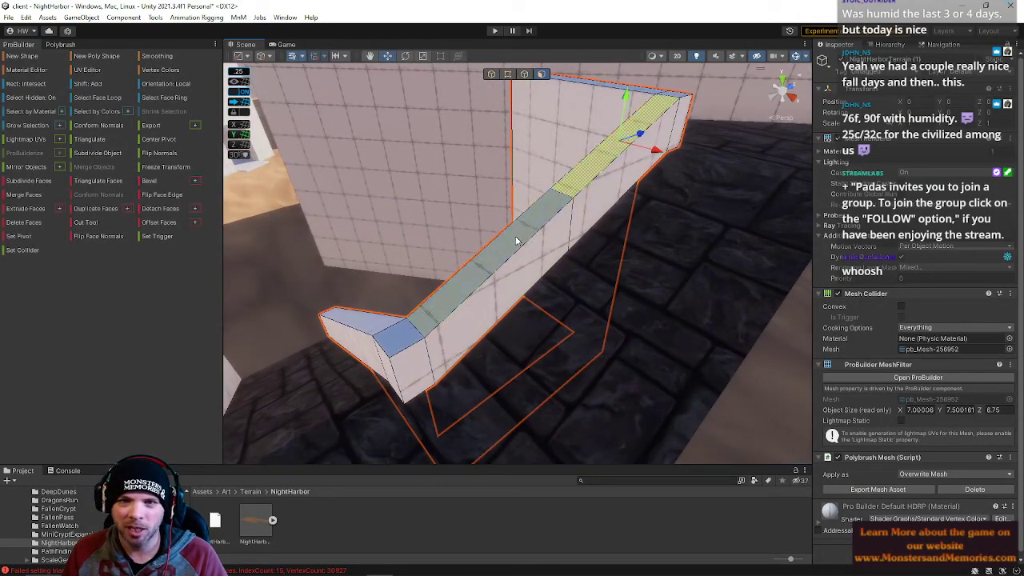
pyautogui.keyDown('shift'); pyautogui.click(518, 239); pyautogui.keyUp('shift')
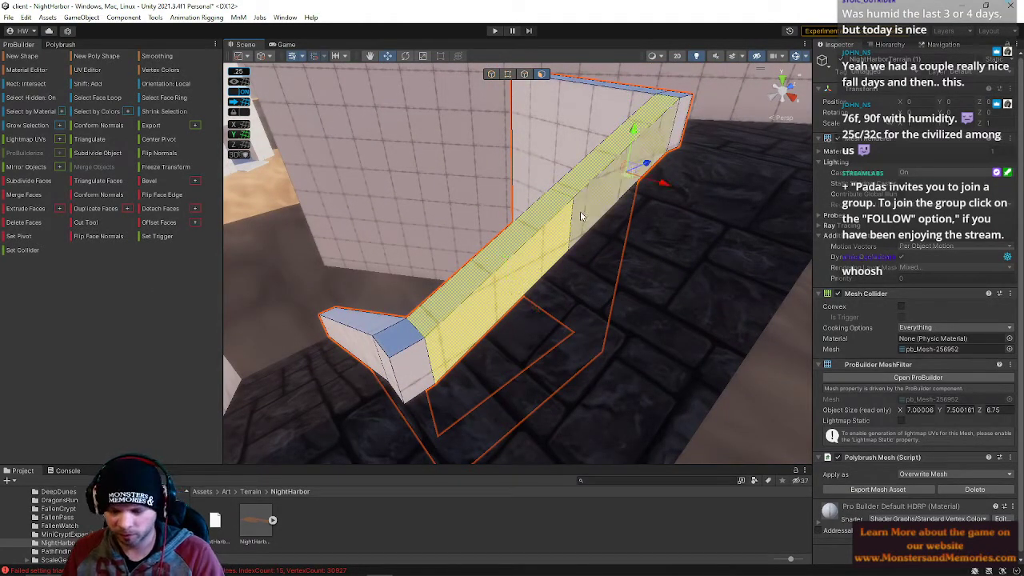
pyautogui.press('BackSpace')
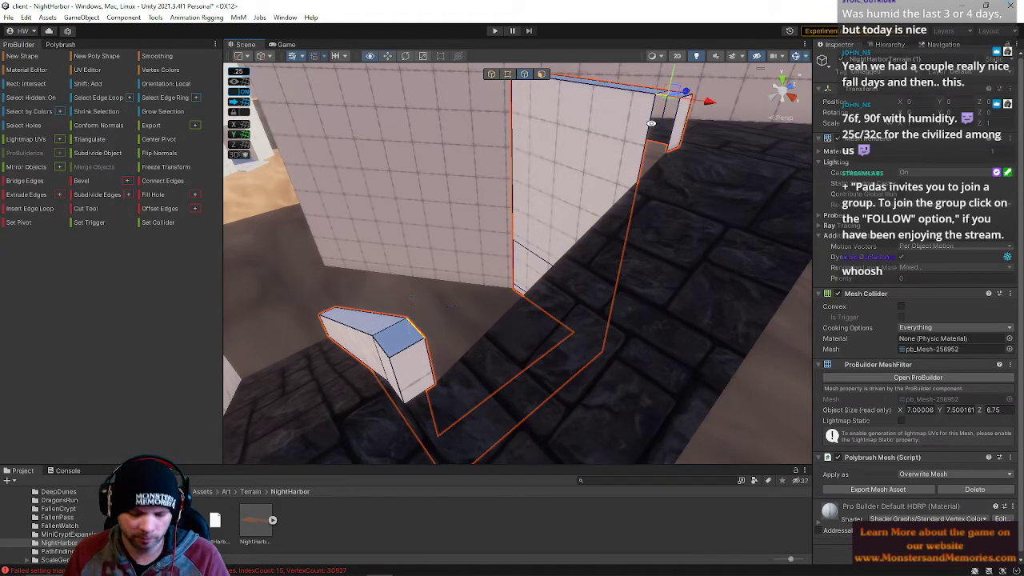
# Bridge the open edges along the walkway wall's long side, insert a second vertical edge loop there and reposition both loops
pyautogui.hotkey('alt', 'b')
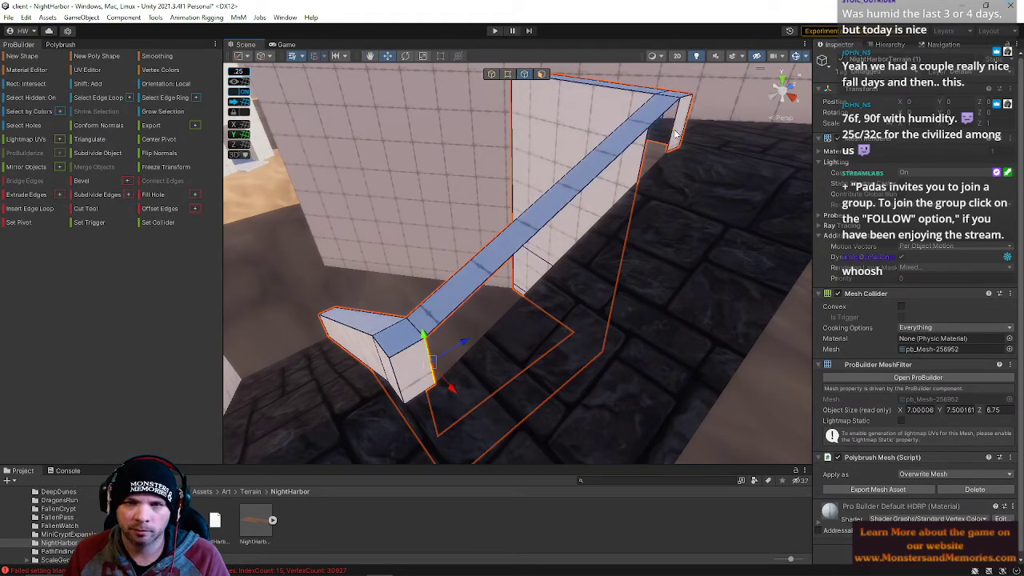
pyautogui.hotkey('alt', 'b')
pyautogui.keyDown('alt'); pyautogui.moveTo(504, 205); pyautogui.dragTo(908, 163); pyautogui.keyUp('alt')
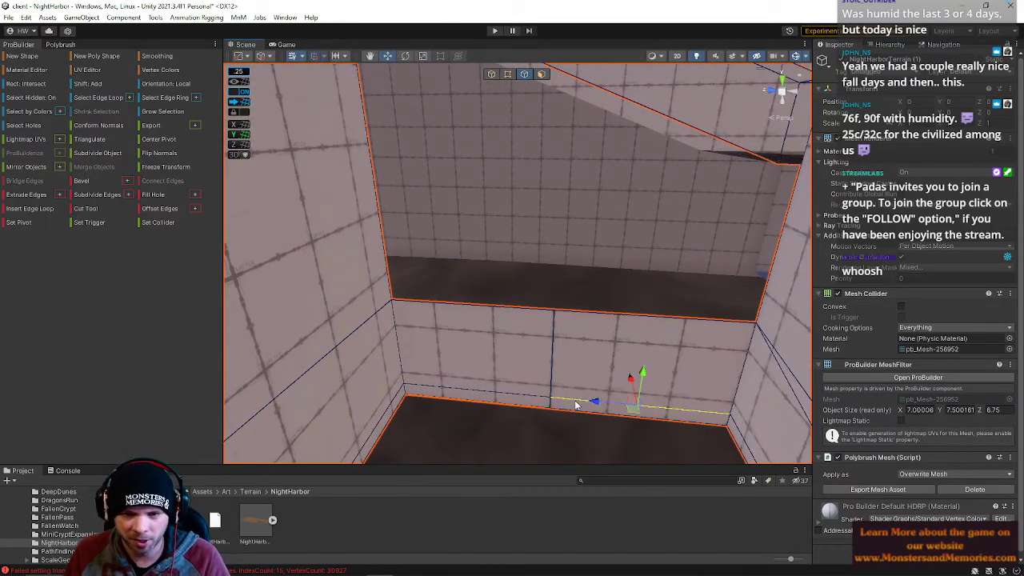
pyautogui.hotkey('alt', 'u')
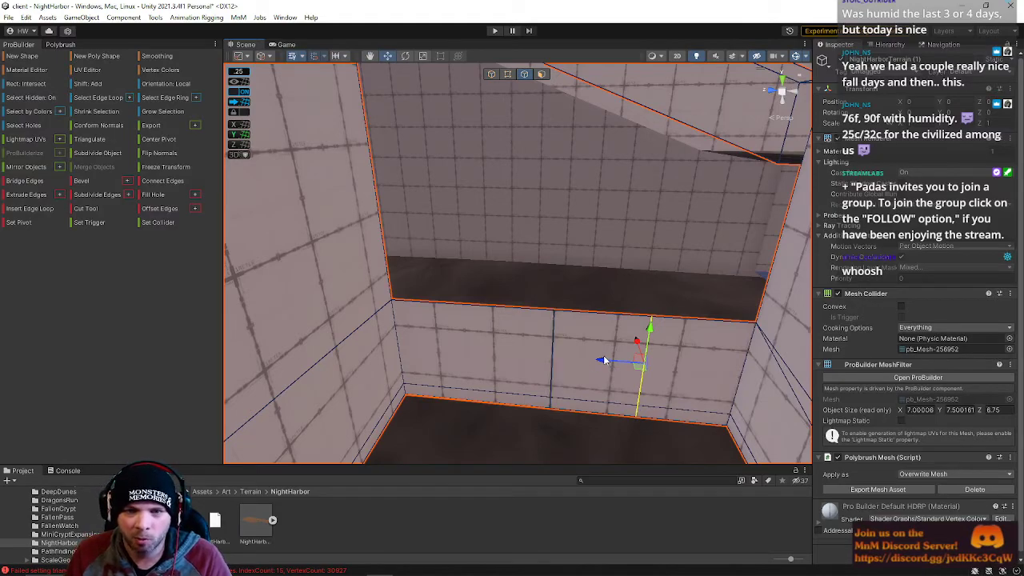
pyautogui.moveTo(547, 356); pyautogui.dragTo(551, 346)
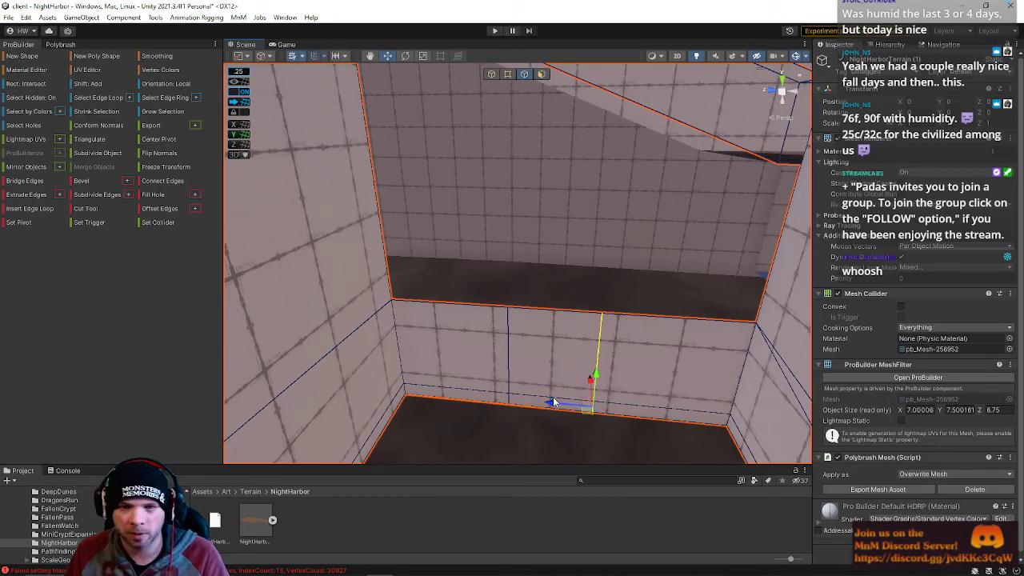
# Bridge the upper edges of the long side's segments to the surrounding edges to close the opening above the low wall
pyautogui.moveTo(566, 352); pyautogui.dragTo(582, 274, button='right')
pyautogui.press('q')
pyautogui.click(618, 311)
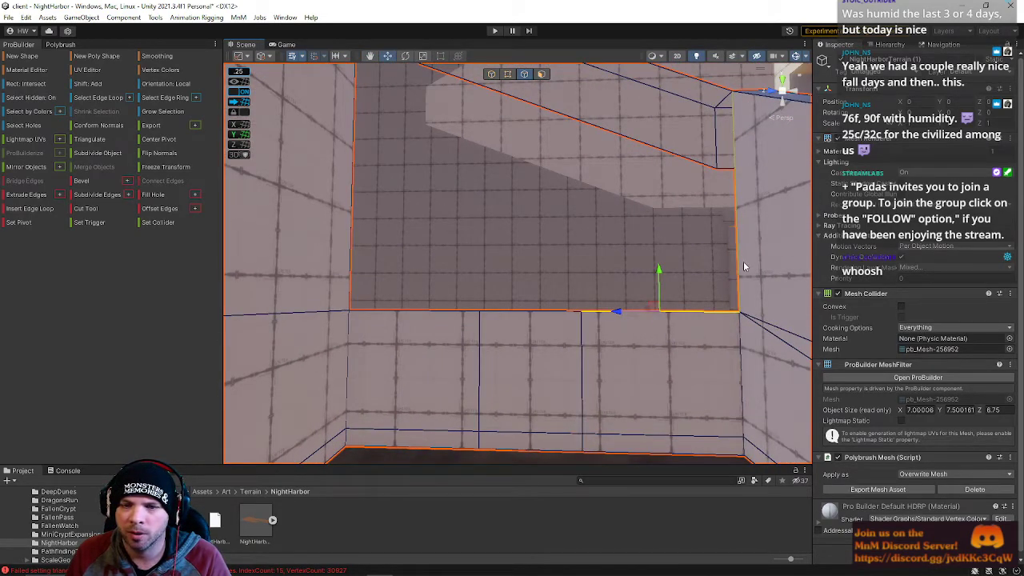
pyautogui.moveTo(494, 295); pyautogui.dragTo(497, 285, button='right')
pyautogui.press('s')
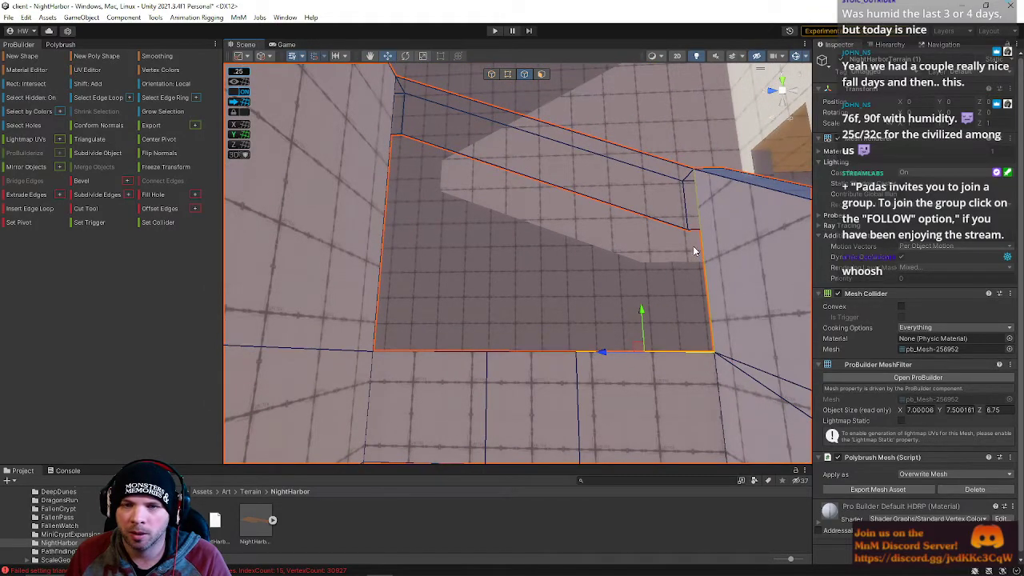
pyautogui.hotkey('alt', 'b')
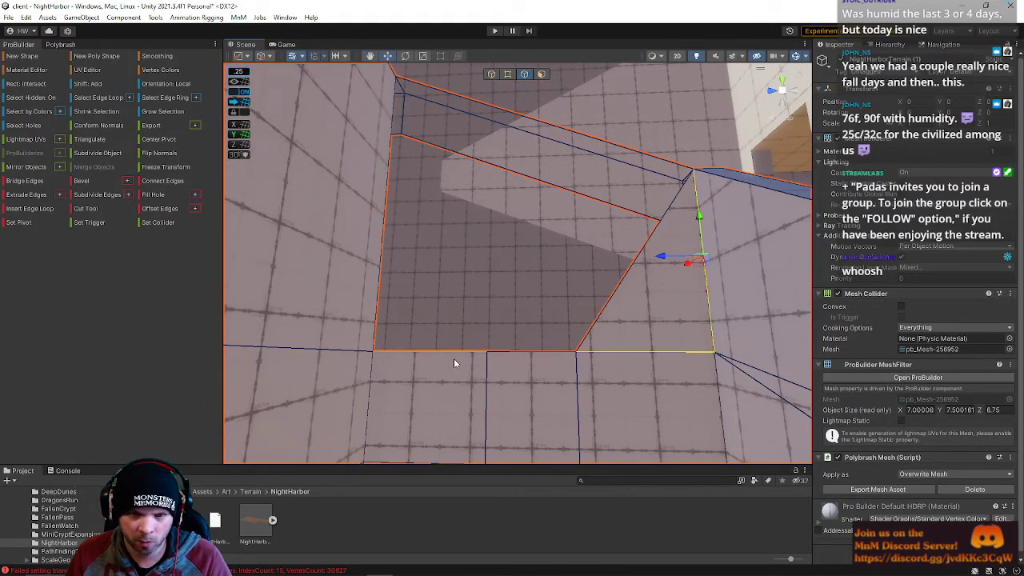
pyautogui.hotkey('ctrl', 'z')
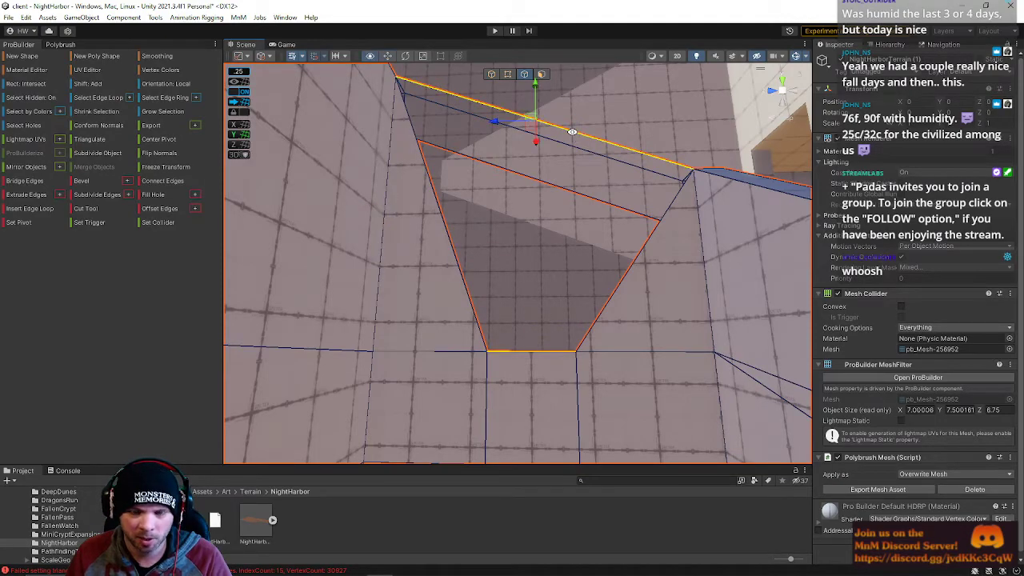
pyautogui.hotkey('alt', 'b')
# Extrude the narrow base strip of the wall's middle segment into a low threshold step
pyautogui.click(540, 75)
pyautogui.moveTo(549, 134); pyautogui.dragTo(542, 295, button='right')
pyautogui.click(540, 305)
pyautogui.keyDown('alt'); pyautogui.moveTo(590, 277); pyautogui.dragTo(419, 277); pyautogui.keyUp('alt')
pyautogui.keyDown('shift'); pyautogui.moveTo(486, 299); pyautogui.dragTo(548, 353); pyautogui.keyUp('shift')
pyautogui.moveTo(549, 354); pyautogui.dragTo(592, 361, button='right')
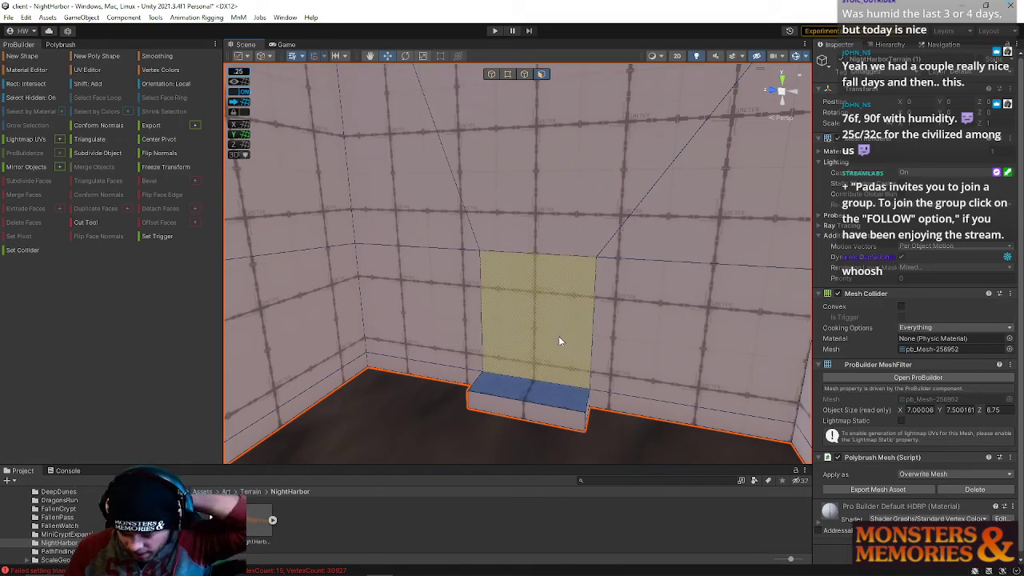
# Extrude the middle wall face above the threshold outward into a corridor, bringing the mesh to about 12 units in X
pyautogui.click(559, 337)
pyautogui.keyDown('alt'); pyautogui.moveTo(540, 325); pyautogui.dragTo(749, 288); pyautogui.keyUp('alt')
pyautogui.moveTo(562, 296); pyautogui.dragTo(564, 272, button='right')
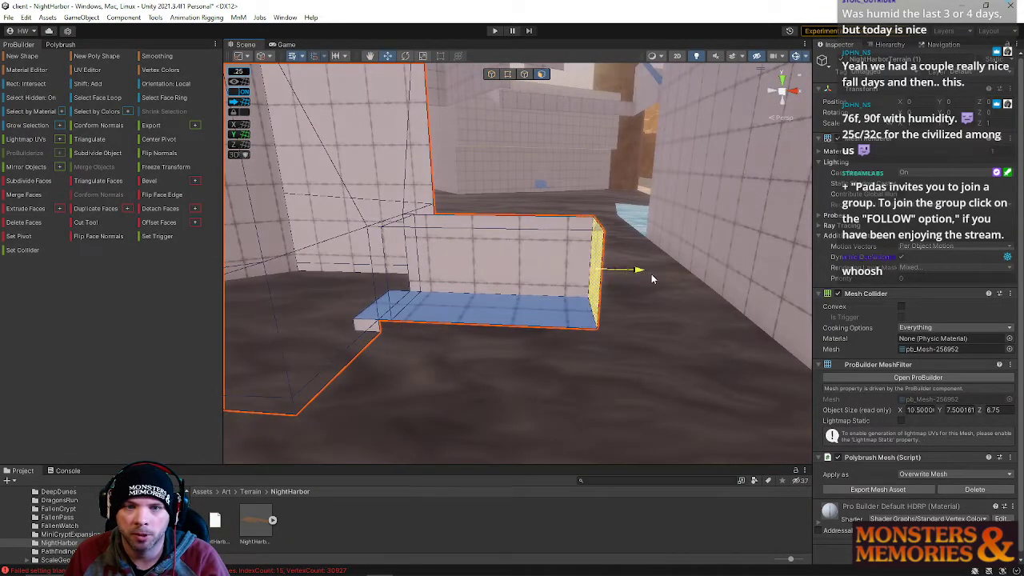
pyautogui.moveTo(648, 277); pyautogui.dragTo(706, 286)
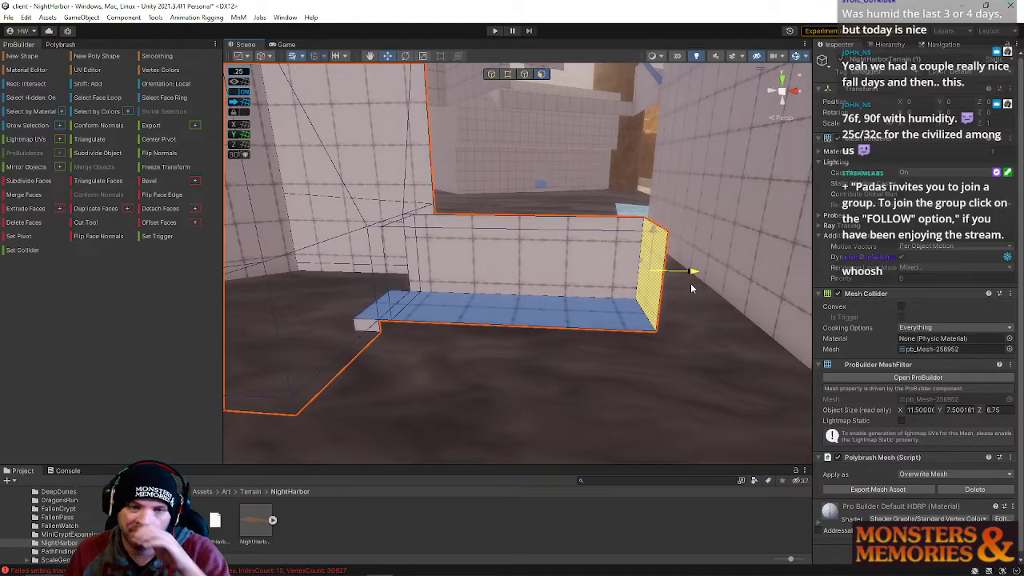
pyautogui.moveTo(704, 276); pyautogui.dragTo(717, 287)
# Select the new corridor's top face, raise it, and check the corridor height from inside and outside
pyautogui.moveTo(588, 292); pyautogui.dragTo(568, 225, button='right')
pyautogui.moveTo(539, 166); pyautogui.dragTo(496, 241, button='right')
pyautogui.click(290, 151)
pyautogui.moveTo(510, 206); pyautogui.dragTo(517, 144)
pyautogui.moveTo(524, 307); pyautogui.dragTo(574, 352, button='right')
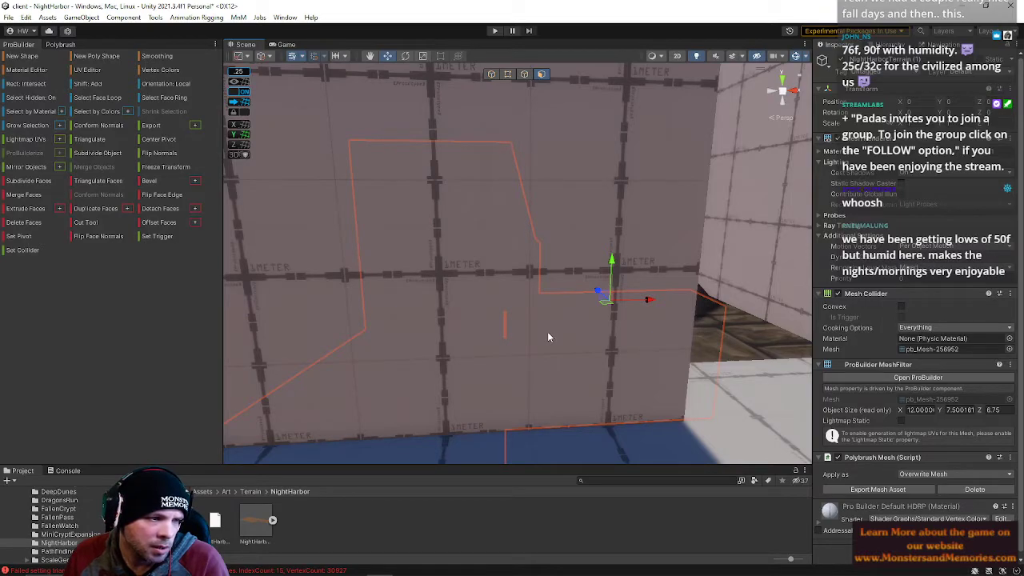
pyautogui.moveTo(543, 343); pyautogui.dragTo(495, 297, button='right')
pyautogui.press('s')
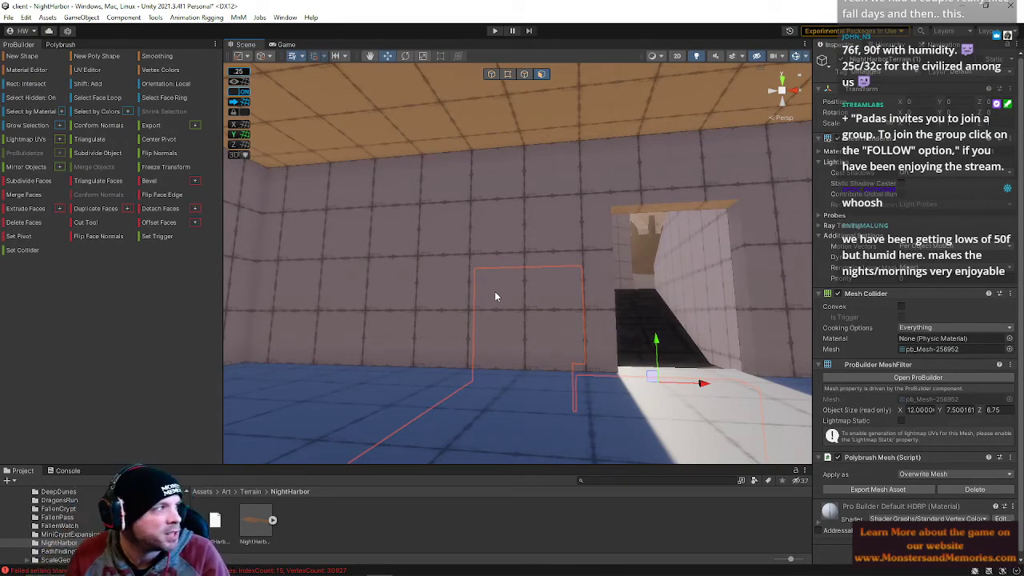
pyautogui.moveTo(472, 381); pyautogui.dragTo(473, 343, button='right')
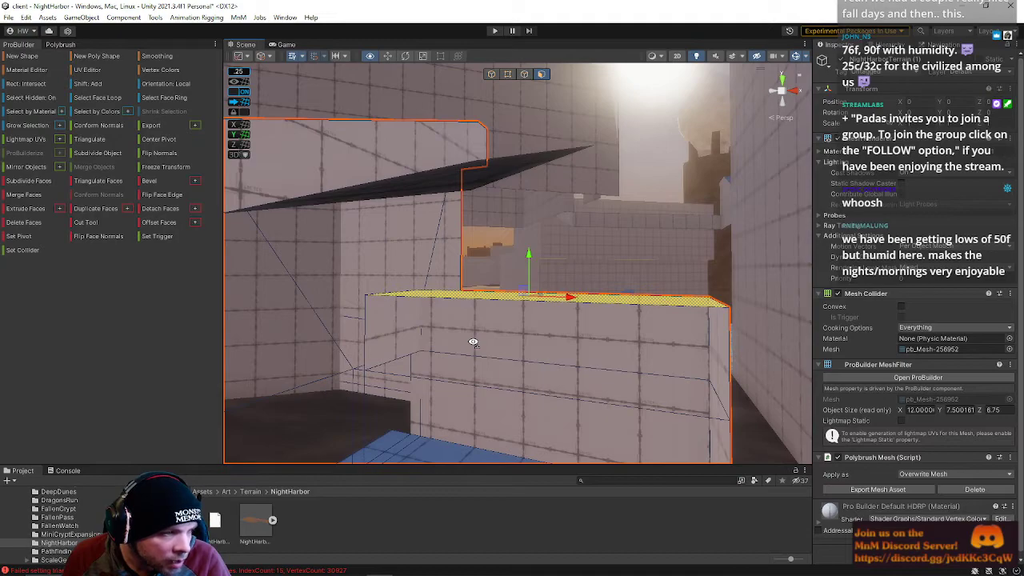
pyautogui.moveTo(472, 342); pyautogui.dragTo(480, 350, button='right')
# Select one side wall of the corridor and move it outward to widen the passage
pyautogui.moveTo(482, 354); pyautogui.dragTo(444, 319, button='right')
pyautogui.press('w')
pyautogui.click(444, 316)
pyautogui.moveTo(445, 194); pyautogui.dragTo(615, 298, button='right')
pyautogui.press('s')
pyautogui.click(539, 314)
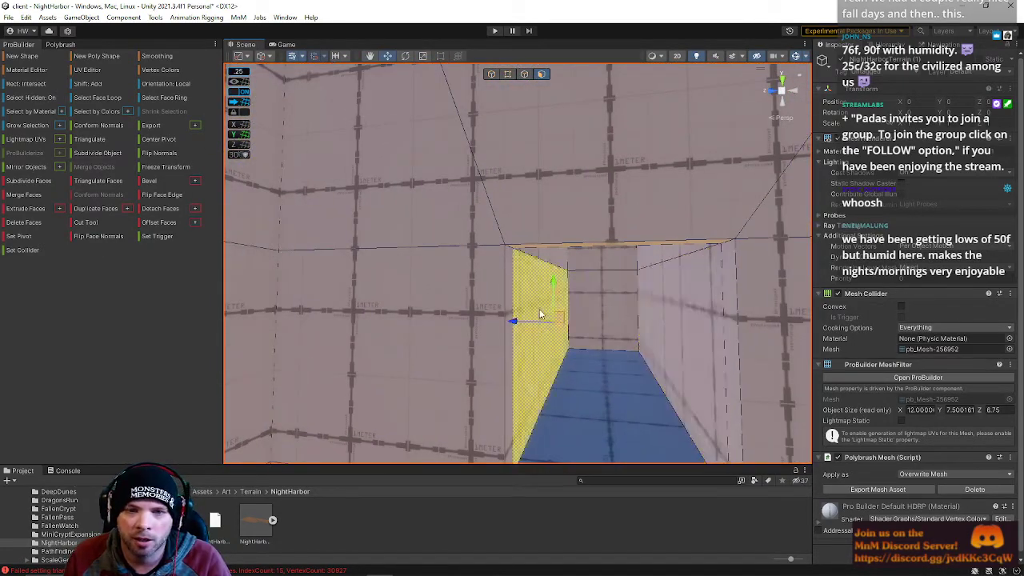
pyautogui.press('w')
pyautogui.moveTo(412, 239); pyautogui.dragTo(561, 455, button='right')
pyautogui.press('s')
pyautogui.moveTo(550, 94); pyautogui.dragTo(530, 94)
# Select the corridor's opposite side wall and shift it outward
pyautogui.moveTo(626, 170); pyautogui.dragTo(704, 11, button='right')
pyautogui.press('w')
pyautogui.click(547, 227)
pyautogui.moveTo(552, 226); pyautogui.dragTo(607, 221, button='right')
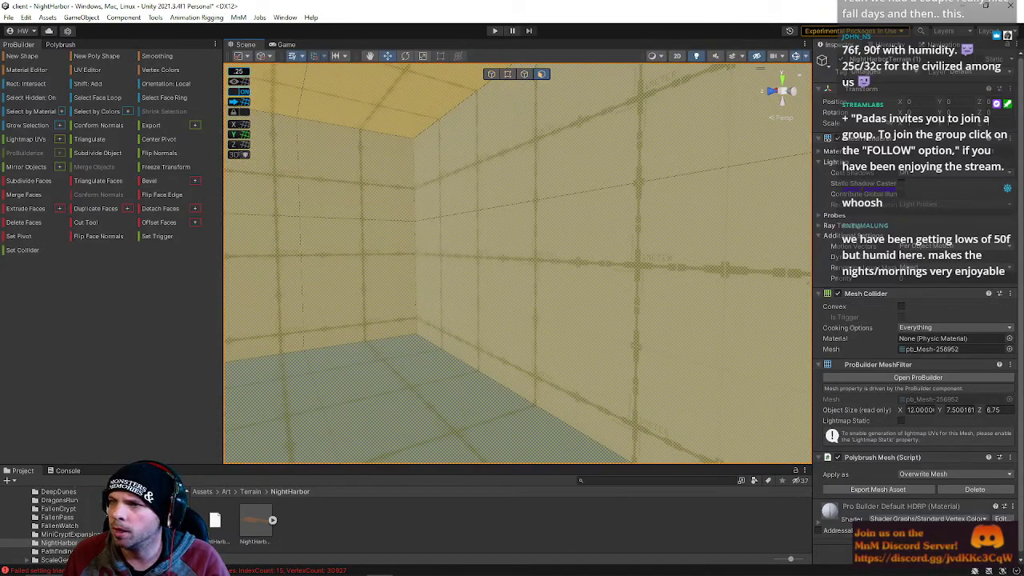
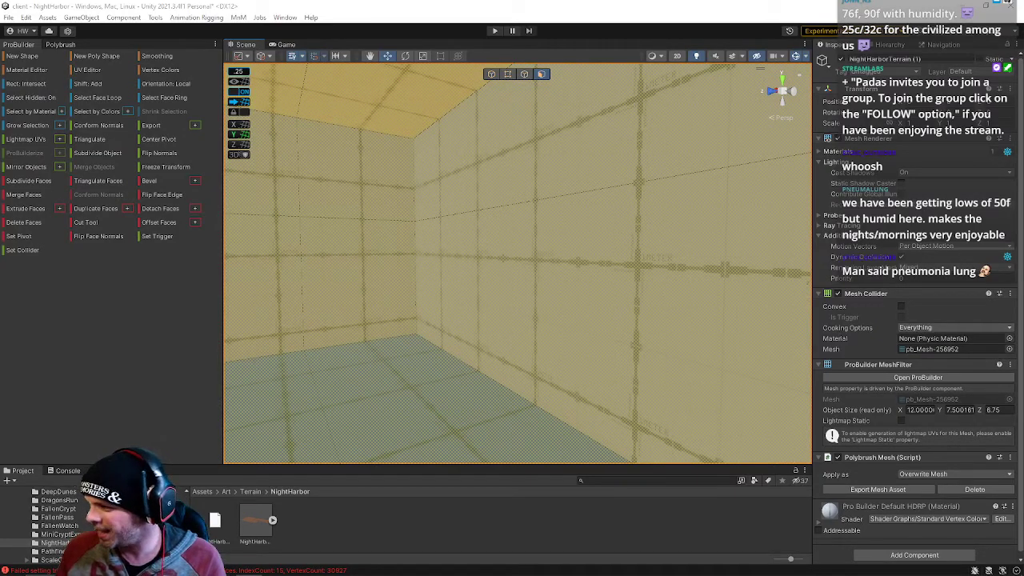
pyautogui.moveTo(614, 341); pyautogui.dragTo(541, 297, button='right')
pyautogui.press('s')
pyautogui.press('w')
pyautogui.click(541, 297)
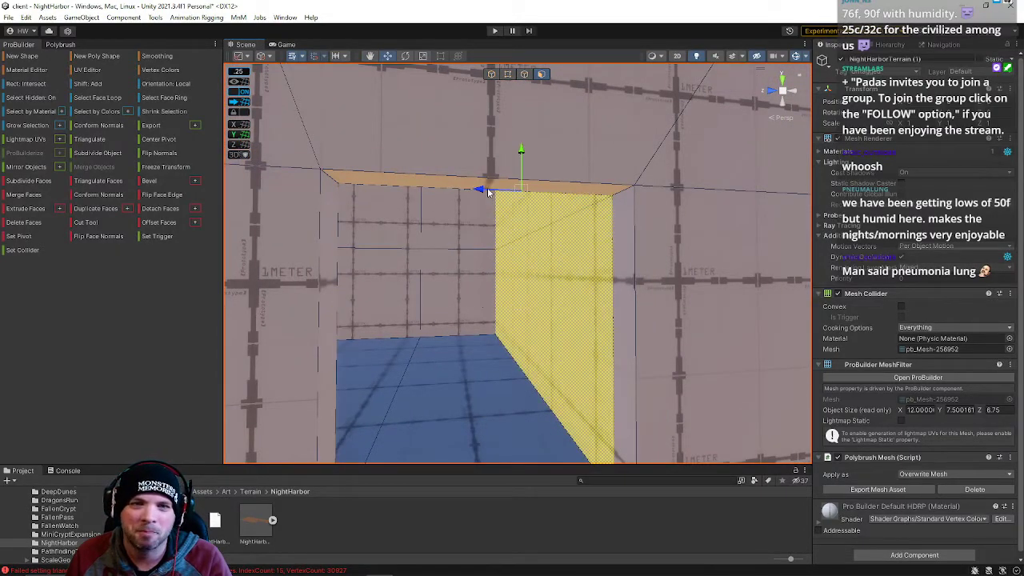
pyautogui.moveTo(486, 187); pyautogui.dragTo(520, 188)
# Select the overlapping wall faces of the neighbouring building block, including its narrow upper strips, and delete them
pyautogui.moveTo(520, 189); pyautogui.dragTo(580, 304, button='right')
pyautogui.keyDown('shift'); pyautogui.click(581, 304); pyautogui.keyUp('shift')
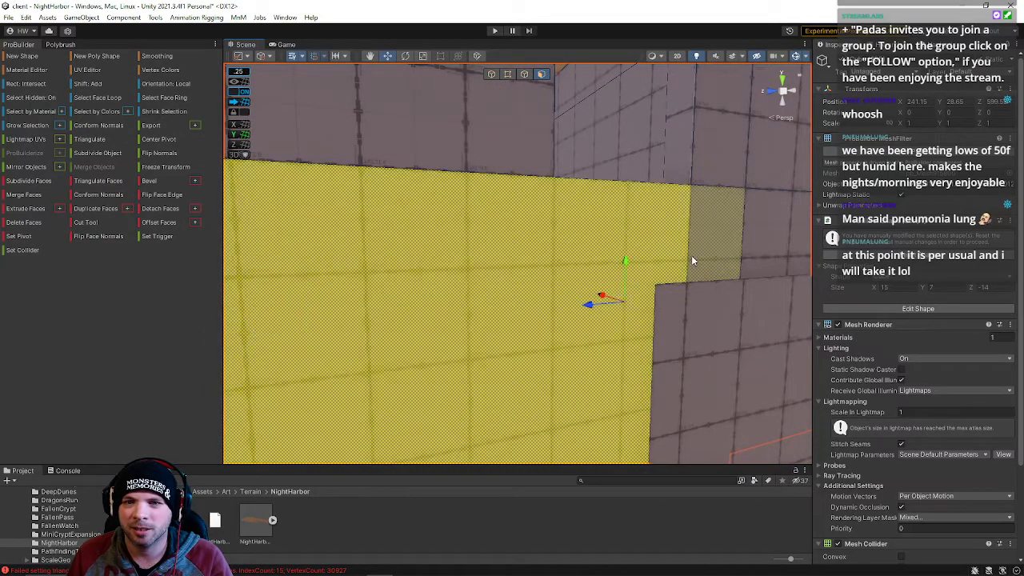
pyautogui.keyDown('shift'); pyautogui.click(692, 256); pyautogui.keyUp('shift')
pyautogui.keyDown('shift'); pyautogui.click(772, 250); pyautogui.keyUp('shift')
pyautogui.moveTo(772, 250); pyautogui.dragTo(716, 190, button='right')
pyautogui.press('w')
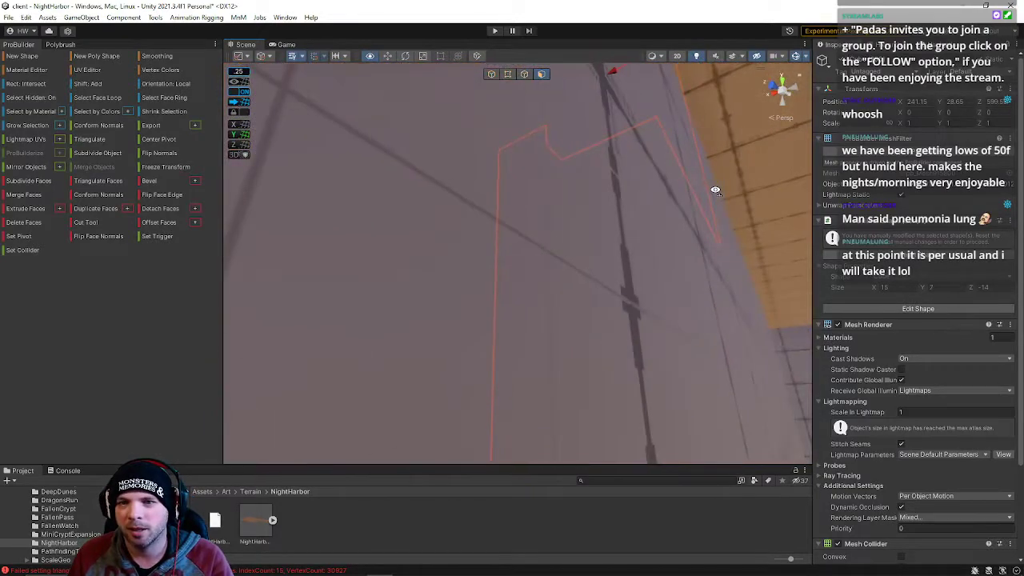
pyautogui.keyDown('shift'); pyautogui.click(610, 303); pyautogui.keyUp('shift')
pyautogui.moveTo(612, 307); pyautogui.dragTo(561, 197, button='right')
pyautogui.keyDown('shift'); pyautogui.click(531, 225); pyautogui.keyUp('shift')
pyautogui.keyDown('shift'); pyautogui.click(534, 129); pyautogui.keyUp('shift')
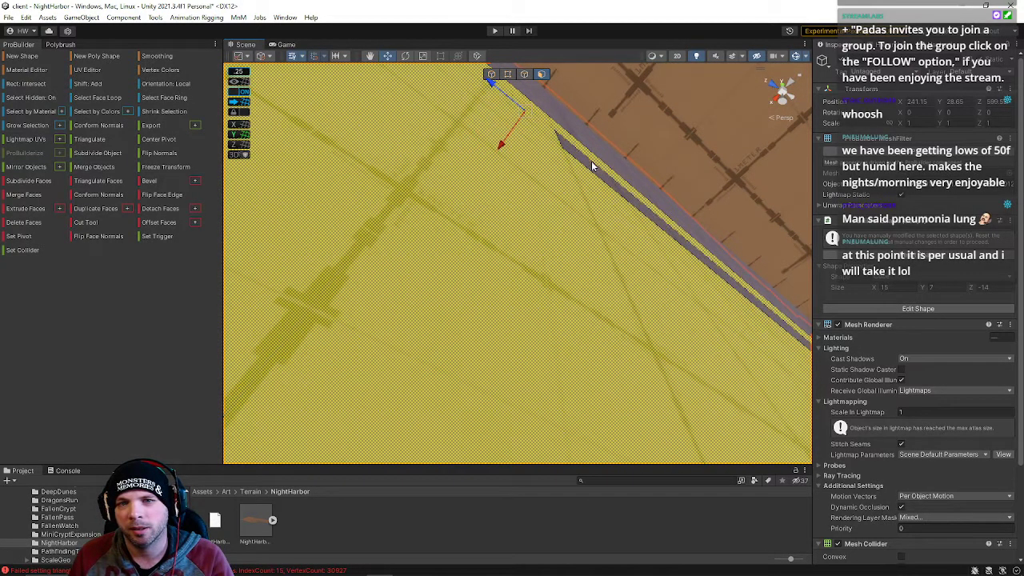
pyautogui.moveTo(632, 240); pyautogui.dragTo(678, 378, button='right')
pyautogui.press('Delete')
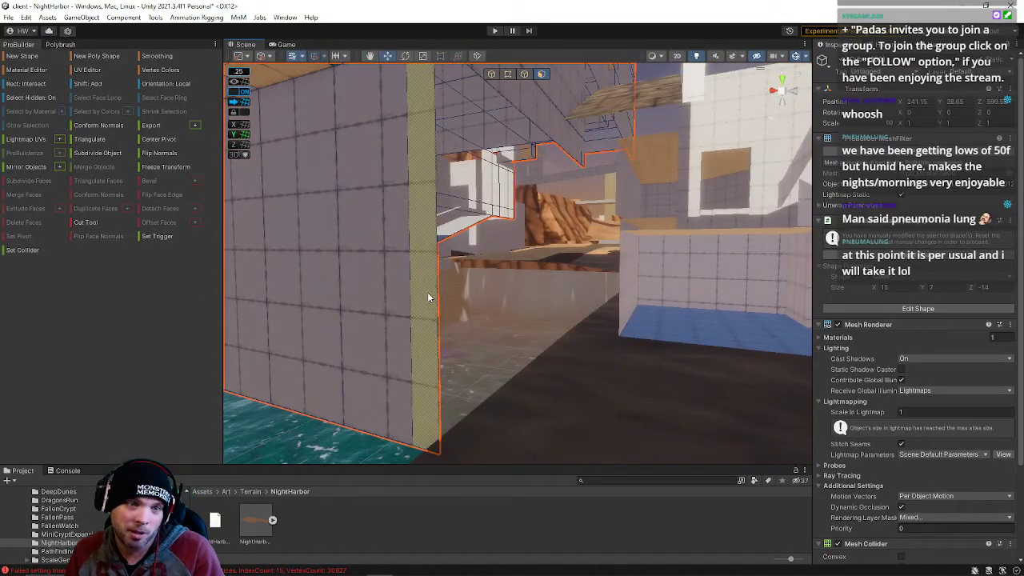
# Select the neighbouring block's remaining lower outer walls and the small underside face of its overhang, and delete them
pyautogui.keyDown('shift'); pyautogui.click(385, 284); pyautogui.keyUp('shift')
pyautogui.moveTo(325, 276); pyautogui.dragTo(404, 301, button='right')
pyautogui.keyDown('shift'); pyautogui.click(404, 301); pyautogui.keyUp('shift')
pyautogui.keyDown('shift'); pyautogui.click(312, 314); pyautogui.keyUp('shift')
pyautogui.keyDown('shift'); pyautogui.click(581, 153); pyautogui.keyUp('shift')
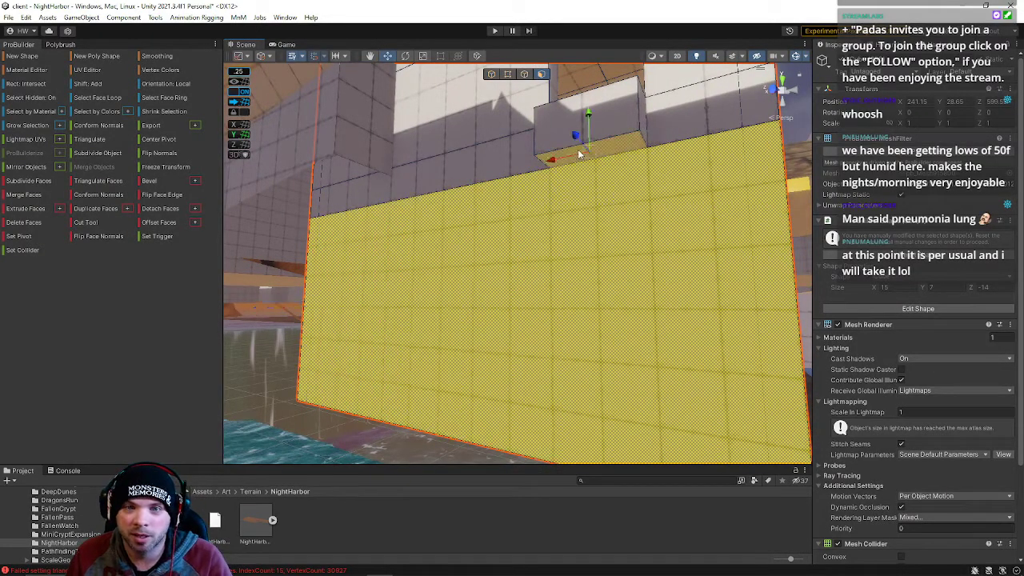
pyautogui.press('Delete')
# Insert two vertical edge loops across the room's long wall and position them to frame a centred doorway
pyautogui.moveTo(589, 181); pyautogui.dragTo(935, 308, button='right')
pyautogui.click(514, 331)
pyautogui.moveTo(607, 339); pyautogui.dragTo(500, 138, button='right')
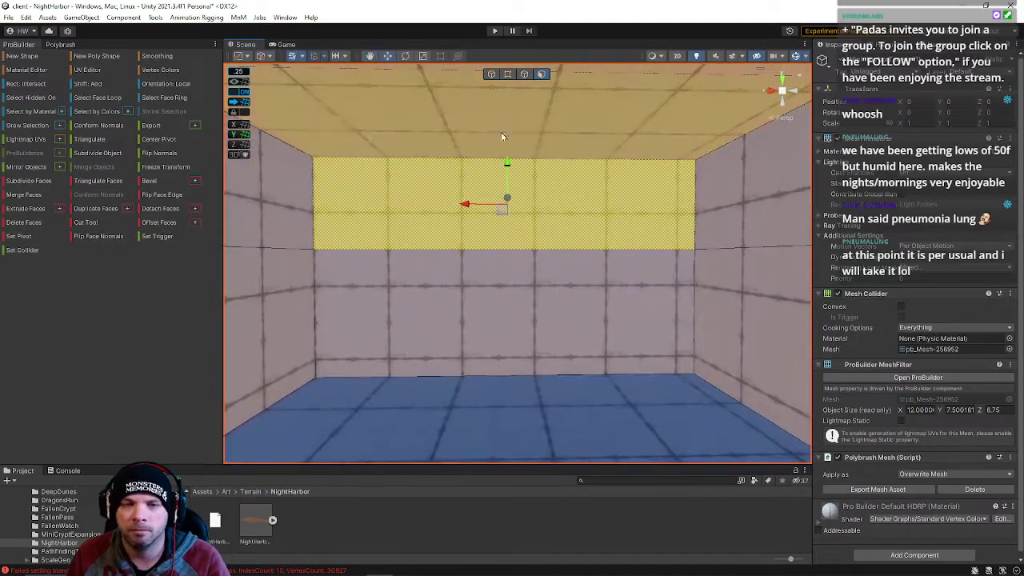
pyautogui.click(520, 76)
pyautogui.click(469, 249)
pyautogui.hotkey('alt', 'u')
pyautogui.click(465, 250)
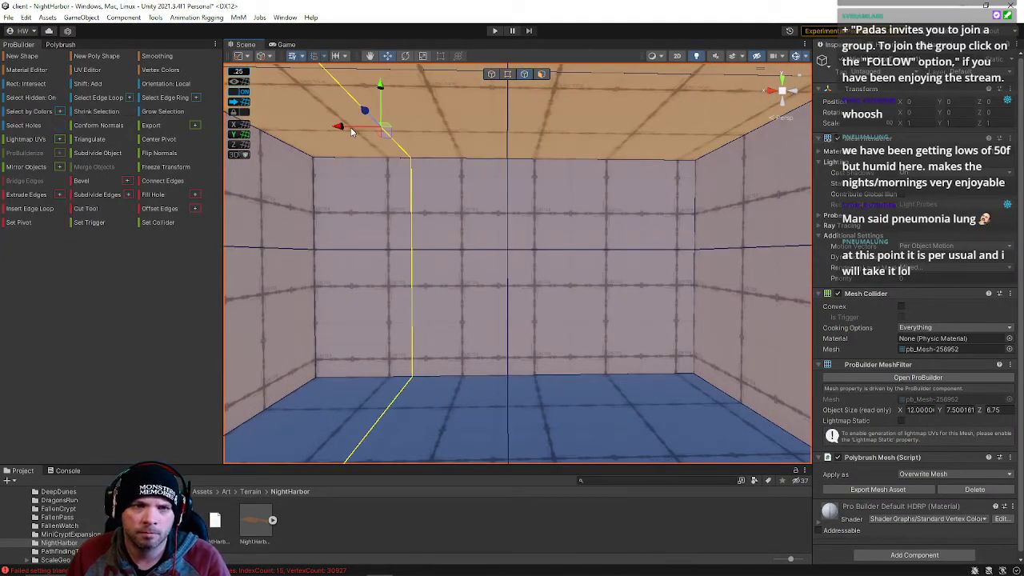
pyautogui.moveTo(381, 137); pyautogui.dragTo(387, 136)
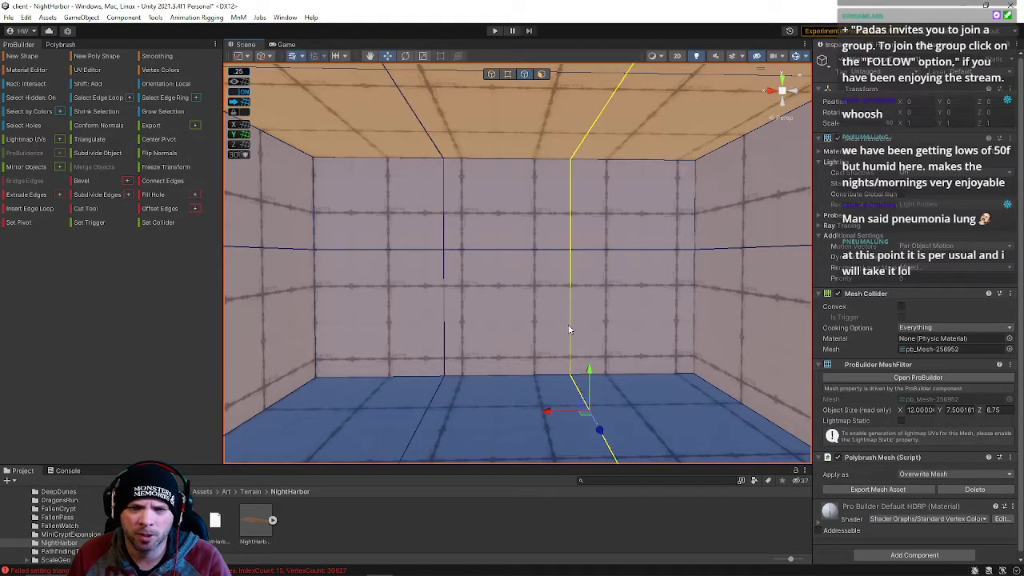
# Extrude the lower middle face of the room's long wall outward into a second passage, bringing the mesh to 9.25 units in Z
pyautogui.moveTo(567, 381); pyautogui.dragTo(367, 378, button='right')
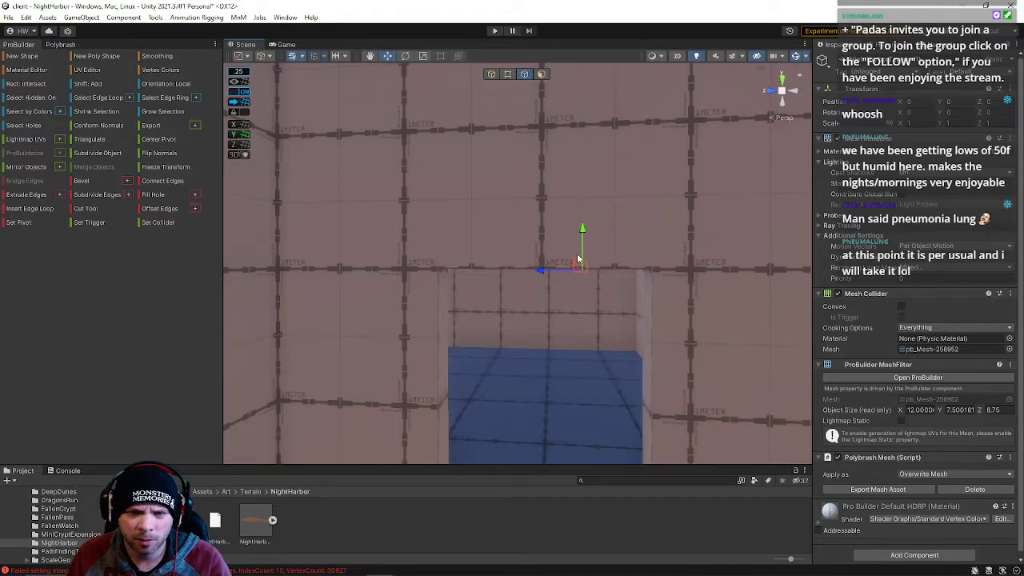
pyautogui.moveTo(557, 379); pyautogui.dragTo(680, 414, button='right')
pyautogui.moveTo(832, 406); pyautogui.dragTo(833, 414, button='right')
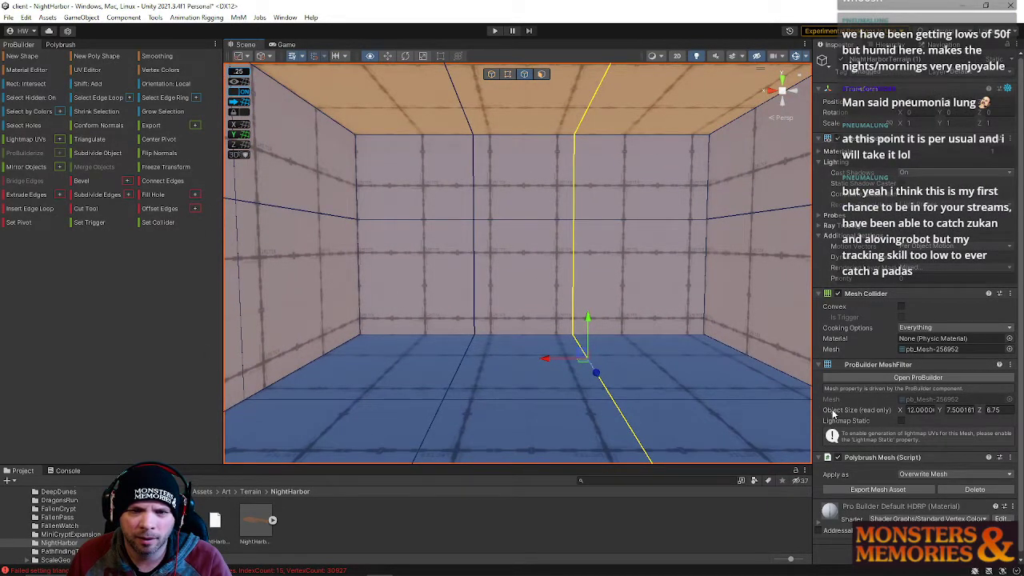
pyautogui.scroll(4, 480, 264)
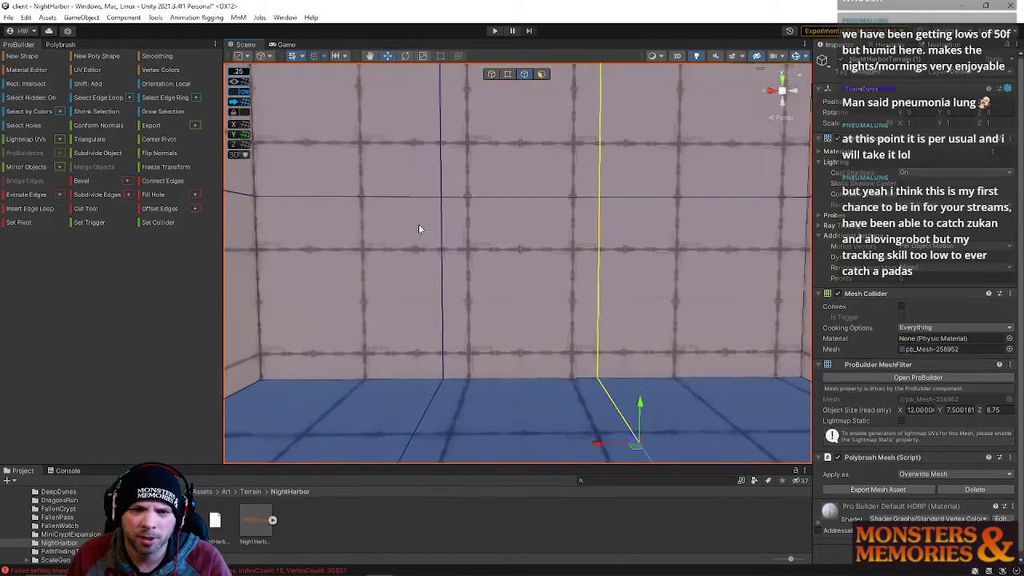
pyautogui.click(541, 75)
pyautogui.click(565, 263)
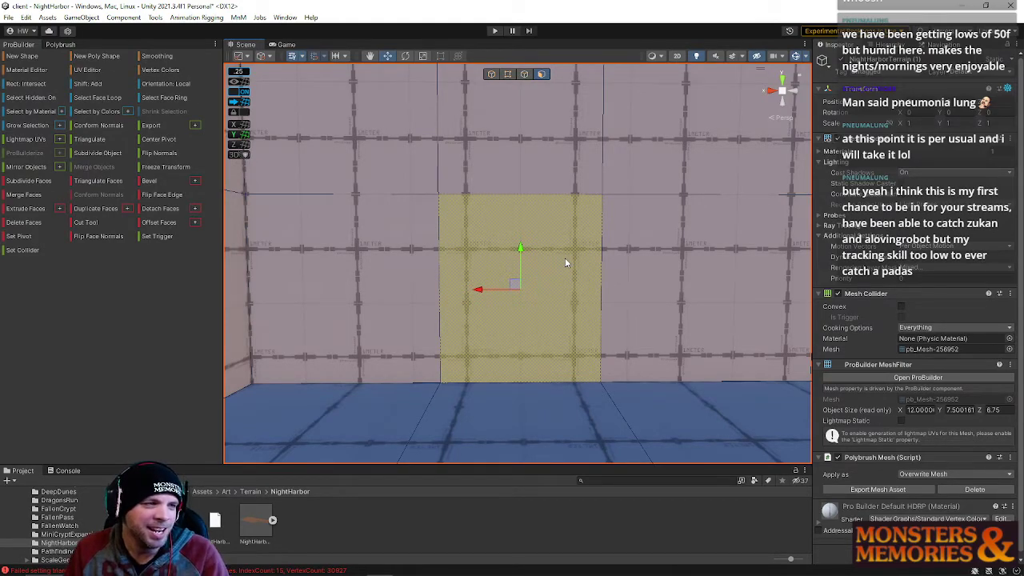
pyautogui.moveTo(589, 286); pyautogui.dragTo(366, 294, button='right')
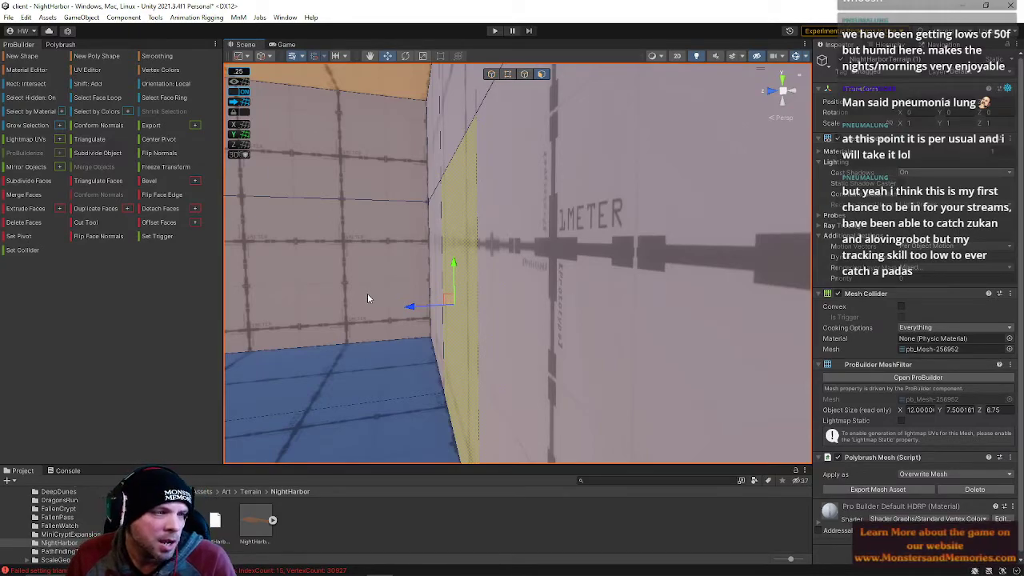
pyautogui.keyDown('shift'); pyautogui.click(367, 297); pyautogui.keyUp('shift')
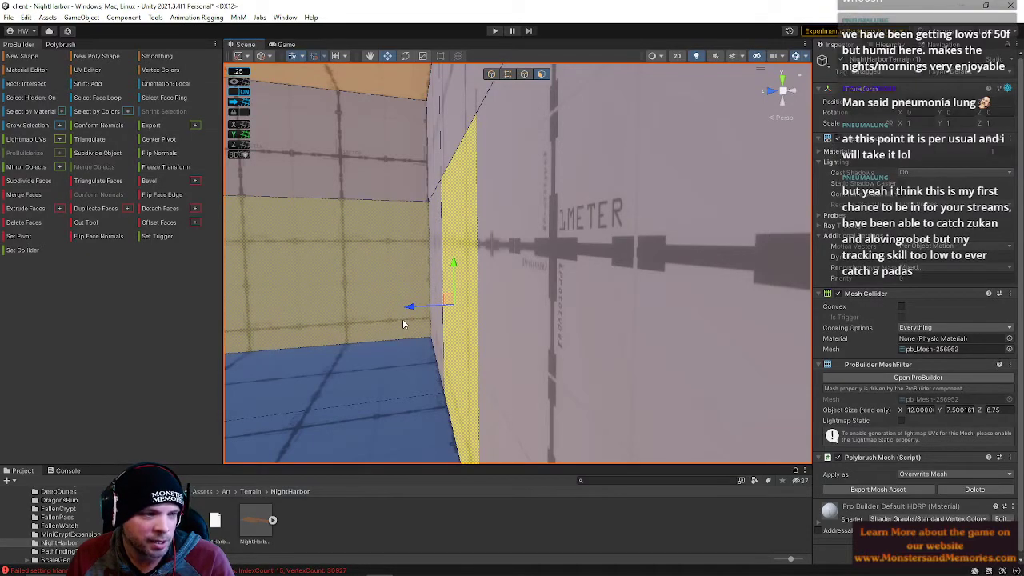
pyautogui.moveTo(531, 322); pyautogui.dragTo(516, 316, button='right')
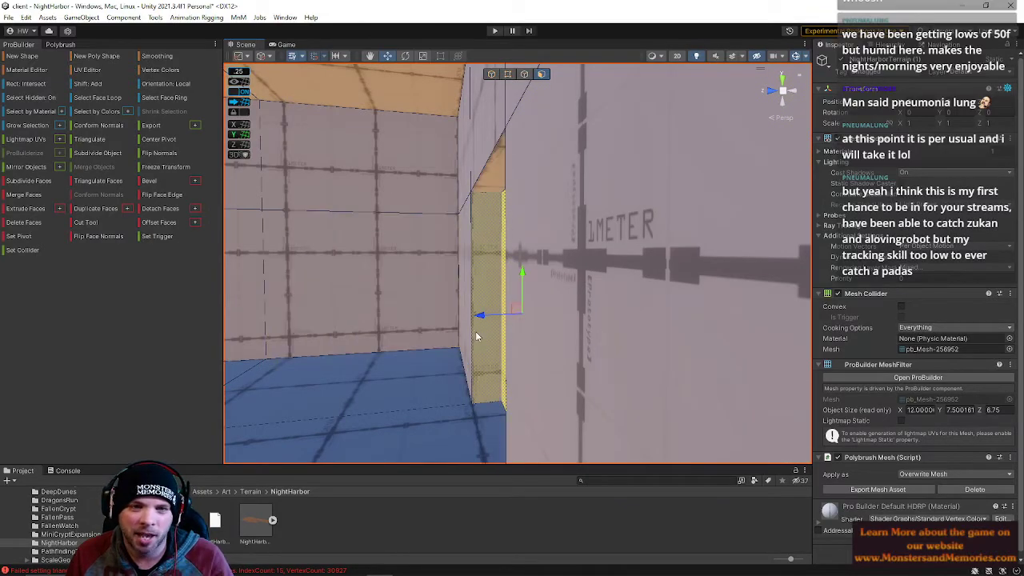
pyautogui.press('f')
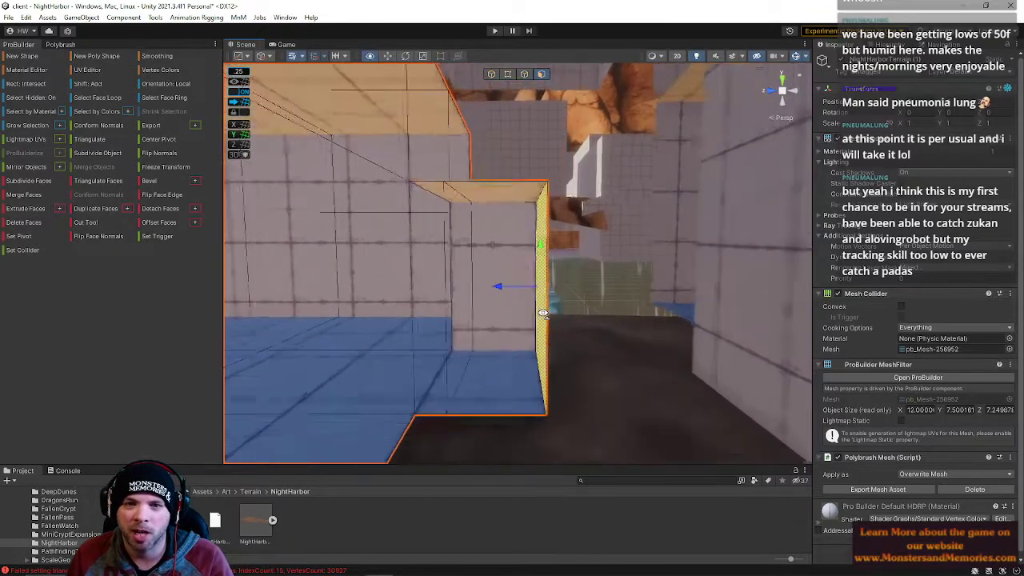
pyautogui.moveTo(550, 286); pyautogui.dragTo(652, 285)
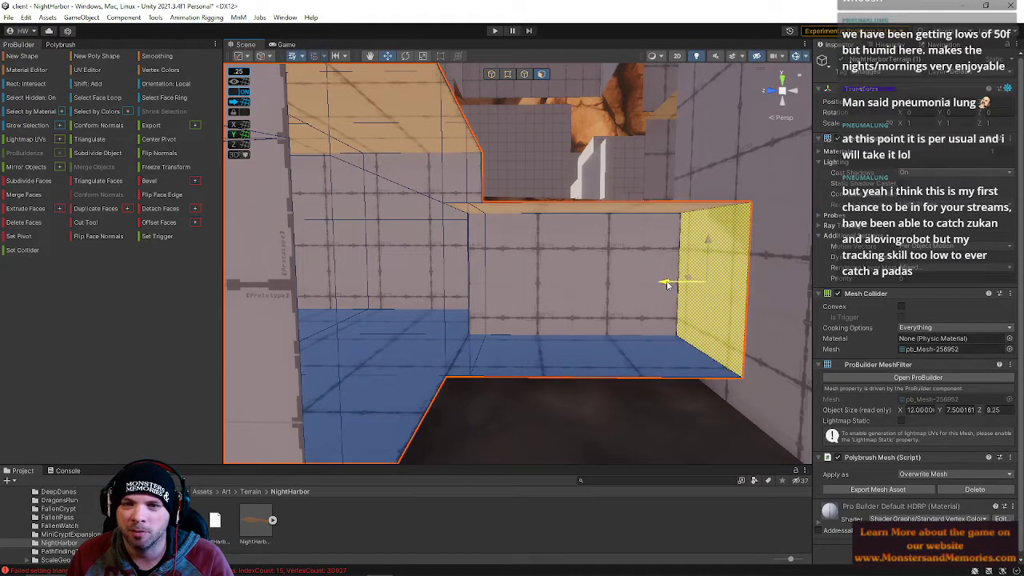
# Pull the second passage's end face back, bringing the mesh to 9 units in Z
pyautogui.moveTo(648, 286); pyautogui.dragTo(712, 279, button='right')
pyautogui.press('w')
pyautogui.click(694, 278)
pyautogui.moveTo(651, 278); pyautogui.dragTo(544, 281)
pyautogui.moveTo(545, 282); pyautogui.dragTo(557, 387, button='right')
pyautogui.press('w')
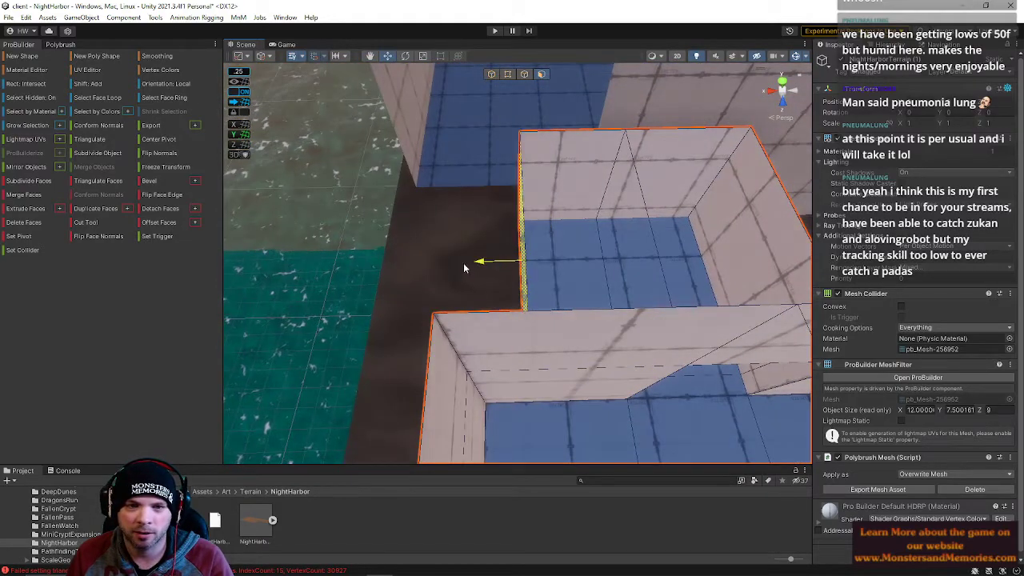
# Extend the second passage's side walls along X to widen it into a long room
pyautogui.moveTo(436, 268); pyautogui.dragTo(365, 369, button='right')
pyautogui.click(551, 259)
pyautogui.moveTo(446, 342); pyautogui.dragTo(534, 316, button='right')
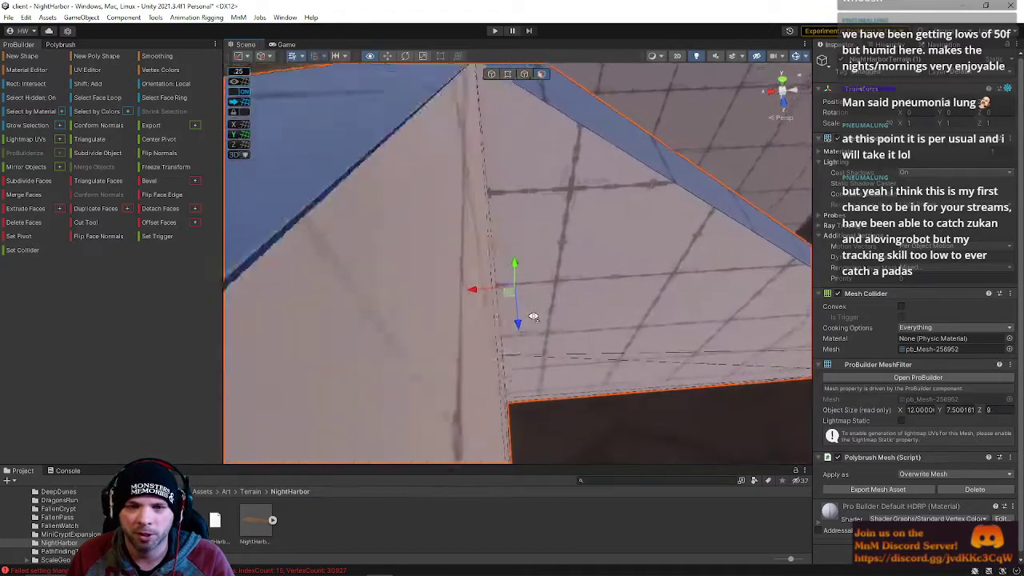
pyautogui.moveTo(581, 291); pyautogui.dragTo(645, 258, button='right')
# Select the widened second room's ceiling faces and raise them to give the room a tall ceiling
pyautogui.click(648, 188)
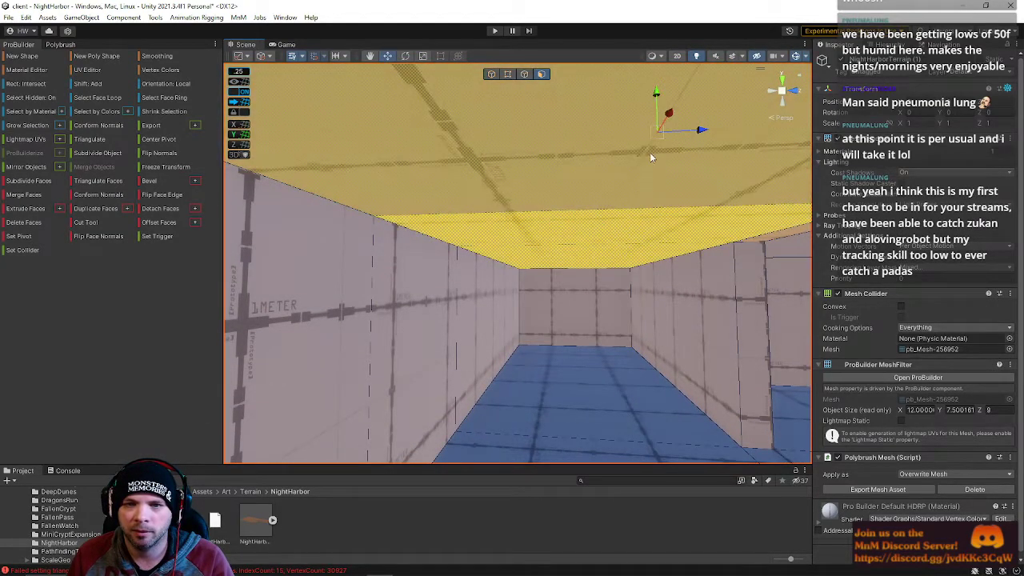
pyautogui.moveTo(565, 377); pyautogui.dragTo(566, 135, button='right')
pyautogui.moveTo(566, 72); pyautogui.dragTo(528, 140, button='right')
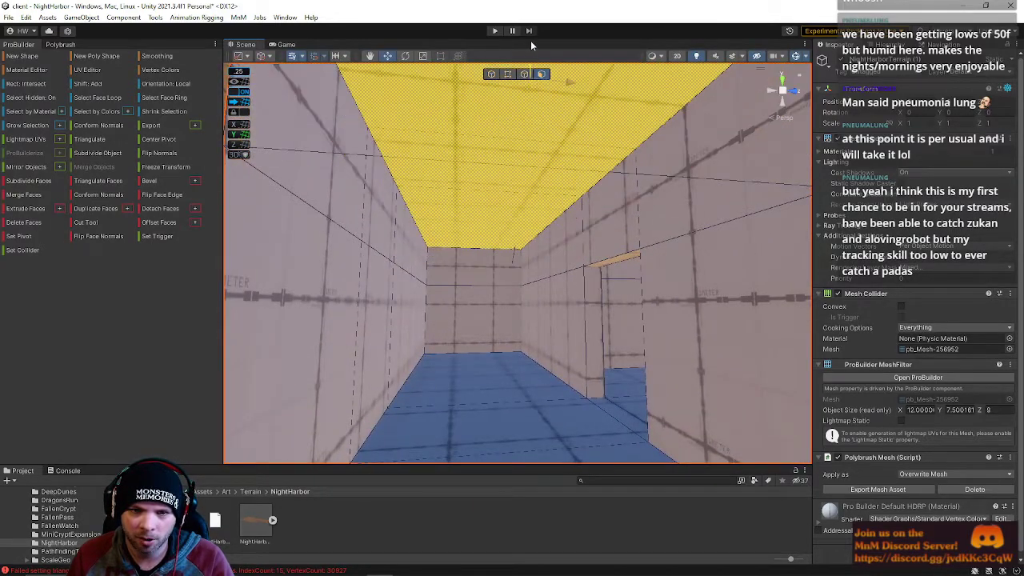
pyautogui.press('e')
pyautogui.moveTo(509, 176); pyautogui.dragTo(507, 209, button='right')
pyautogui.press('s')
pyautogui.press('q')
pyautogui.moveTo(528, 130); pyautogui.dragTo(528, 72)
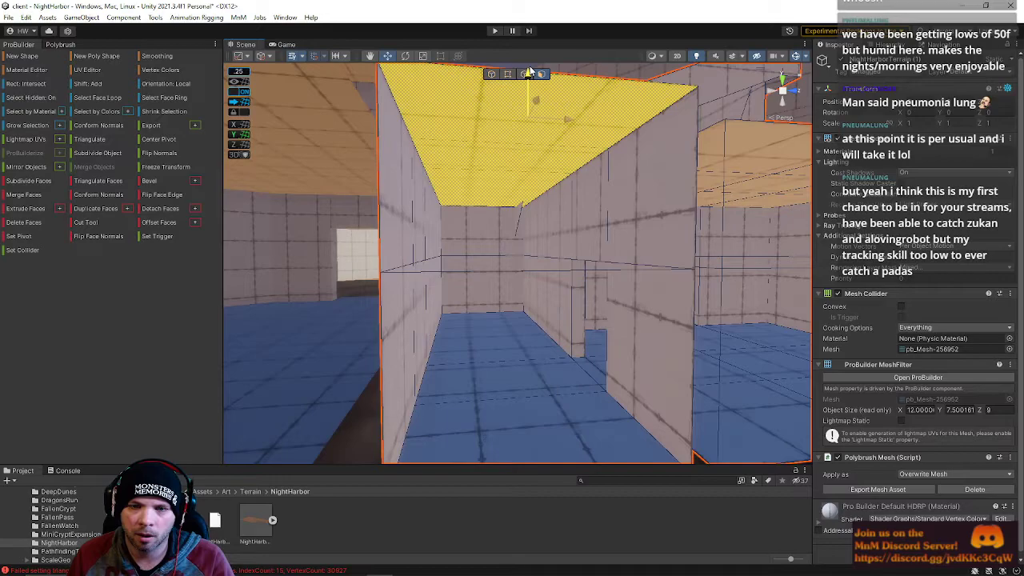
pyautogui.scroll(5, 510, 221)
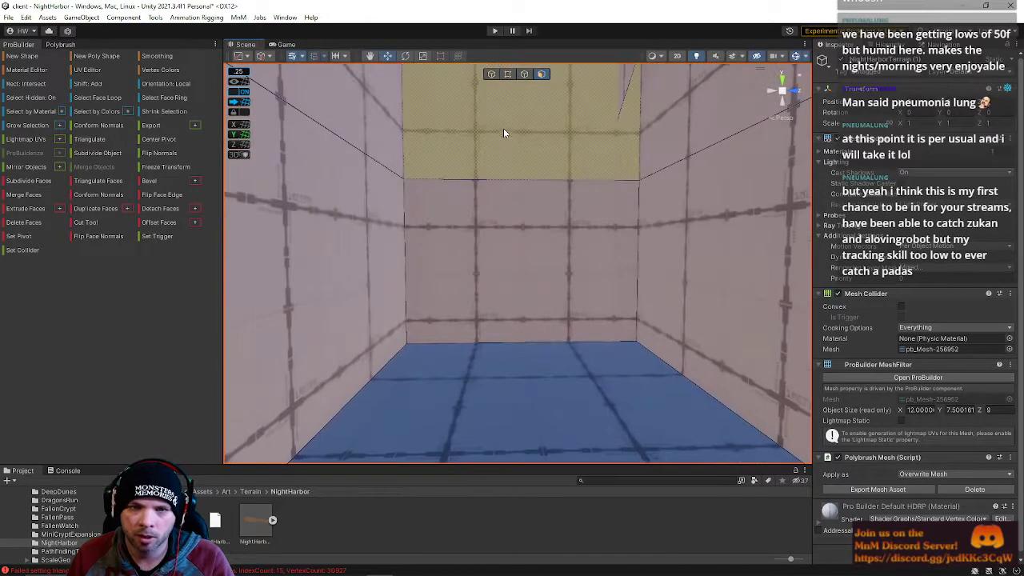
# Adjust the second room's end walls along X to fit its length beside the first room
pyautogui.hotkey('alt', 'g')
pyautogui.keyDown('alt'); pyautogui.moveTo(521, 153); pyautogui.dragTo(267, 215); pyautogui.keyUp('alt')
pyautogui.moveTo(267, 216); pyautogui.dragTo(273, 333, button='right')
pyautogui.press('e')
pyautogui.press('s')
pyautogui.press('w')
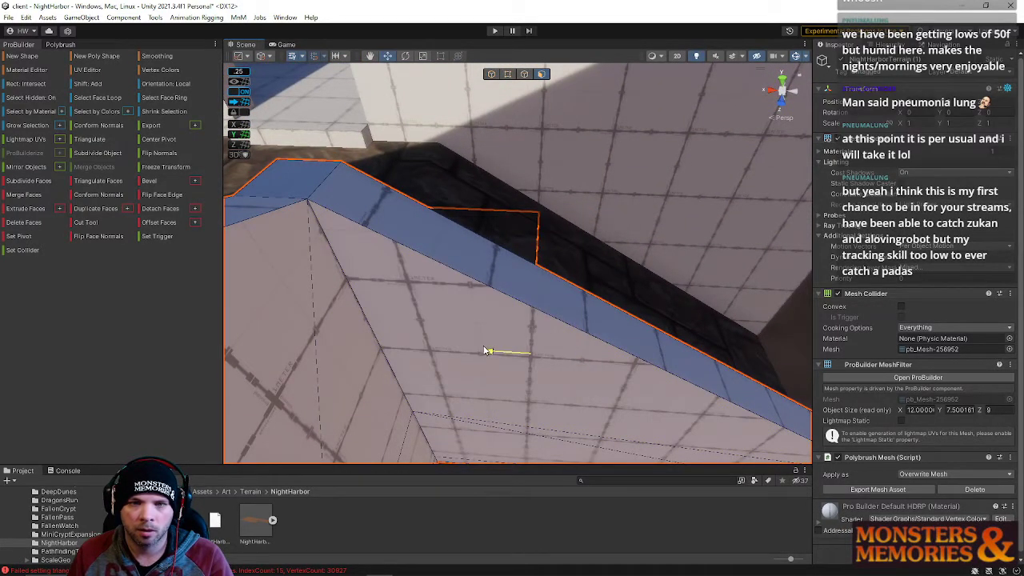
pyautogui.press('w')
pyautogui.moveTo(475, 349); pyautogui.dragTo(787, 199, button='right')
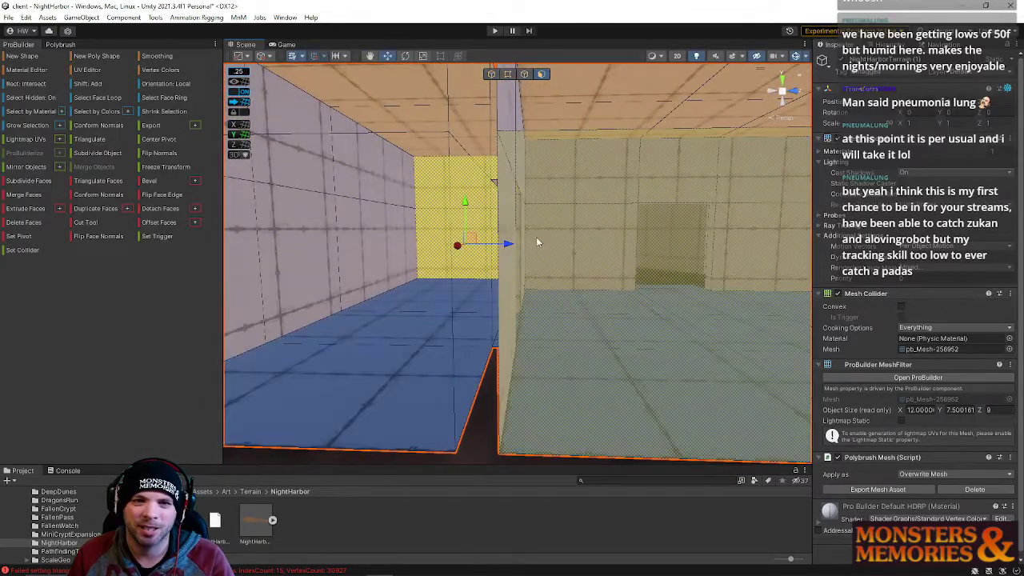
# Extrude the lower doorway face of the second room's long wall outward, bringing the mesh to 12.75 units in Z
pyautogui.moveTo(328, 225); pyautogui.dragTo(439, 320, button='right')
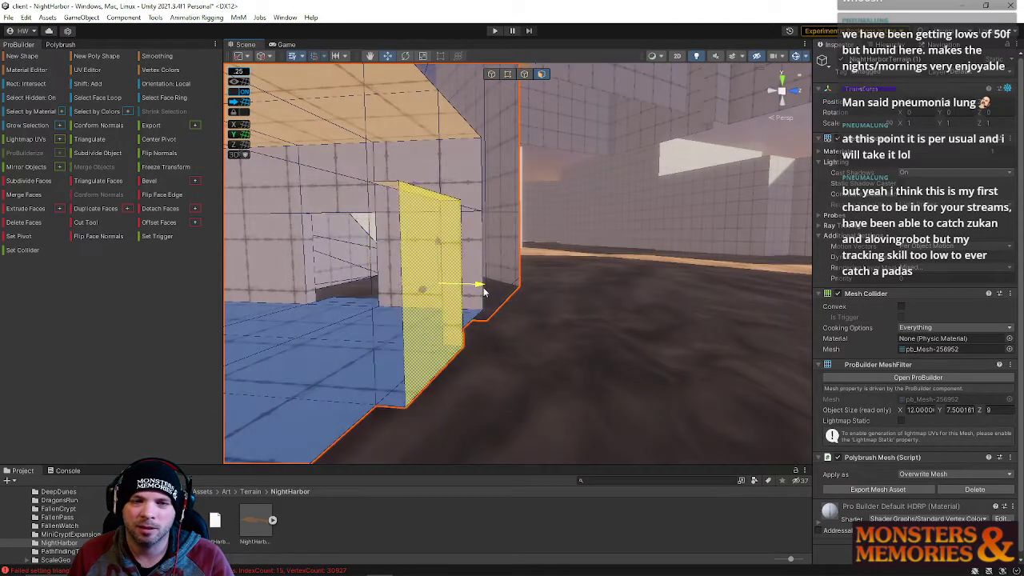
pyautogui.moveTo(589, 313); pyautogui.dragTo(676, 325)
pyautogui.press('f')
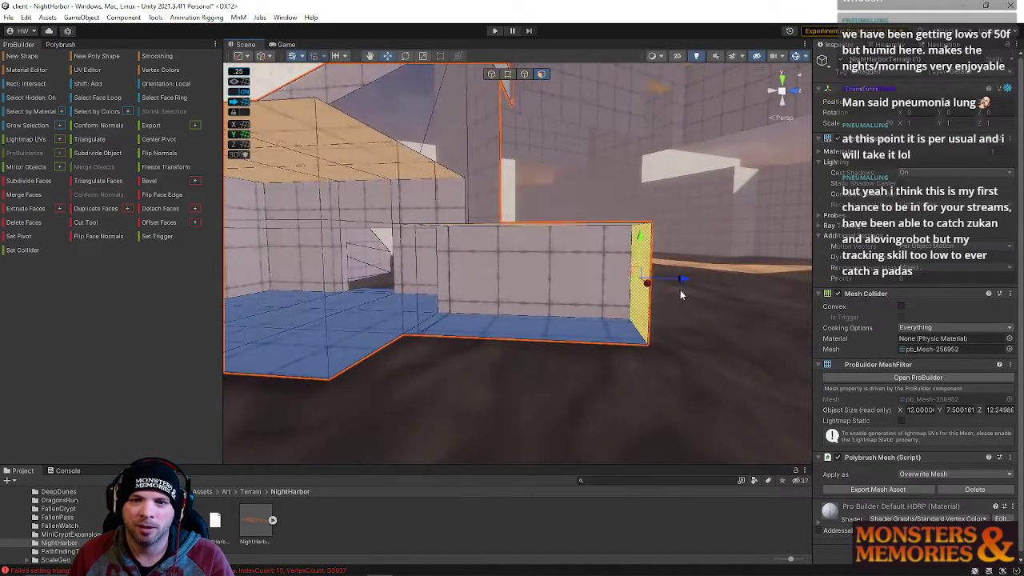
pyautogui.press('w')
pyautogui.moveTo(563, 294); pyautogui.dragTo(435, 281, button='right')
pyautogui.press('f')
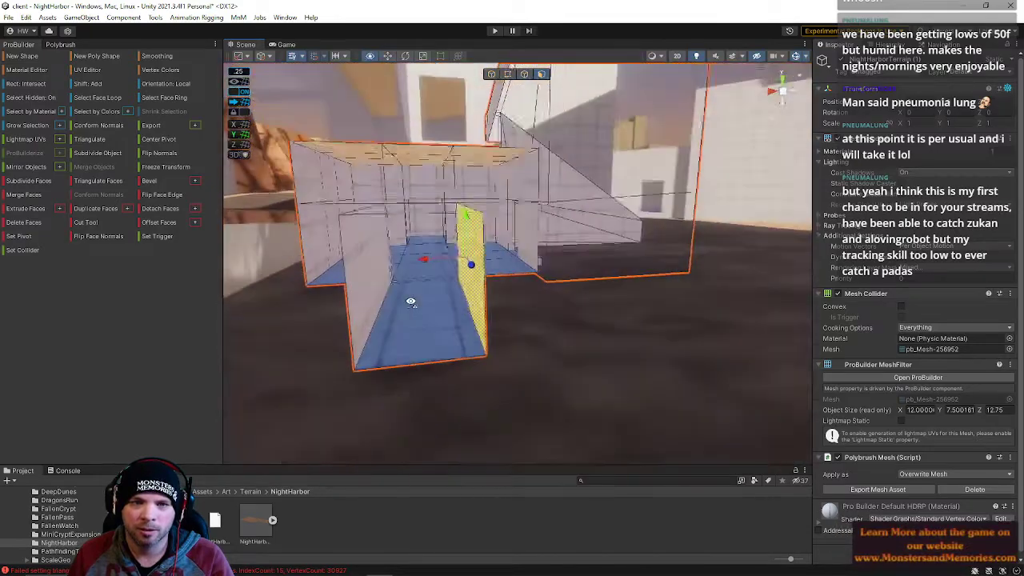
# Extend the side walls of the third passage along X to widen it into a third room
pyautogui.moveTo(516, 267); pyautogui.dragTo(369, 286, button='right')
pyautogui.moveTo(471, 294); pyautogui.dragTo(696, 300)
pyautogui.moveTo(684, 304); pyautogui.dragTo(992, 282, button='right')
pyautogui.moveTo(866, 262); pyautogui.dragTo(860, 260, button='right')
pyautogui.moveTo(568, 217); pyautogui.dragTo(606, 192, button='right')
pyautogui.click(579, 250)
pyautogui.moveTo(579, 250); pyautogui.dragTo(436, 191, button='right')
# Select the third room's ceiling faces and raise them to give it a tall ceiling
pyautogui.click(416, 187)
pyautogui.click(434, 190)
pyautogui.click(668, 194)
pyautogui.moveTo(669, 195); pyautogui.dragTo(607, 247, button='right')
pyautogui.moveTo(557, 197); pyautogui.dragTo(553, 124)
pyautogui.moveTo(552, 136); pyautogui.dragTo(461, 220, button='right')
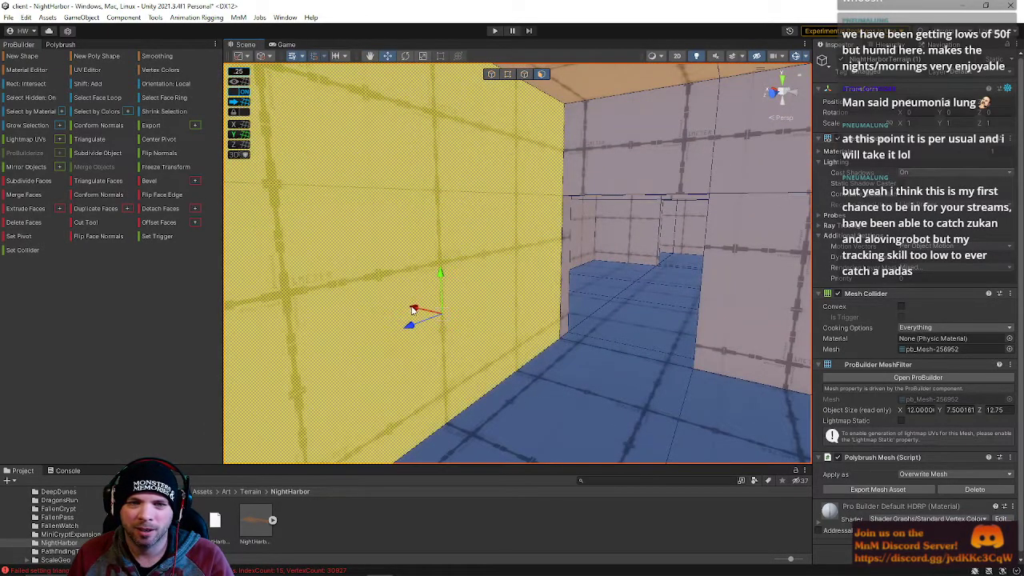
# Select the third room's inner end wall and adjust its position along X
pyautogui.moveTo(504, 320); pyautogui.dragTo(618, 278, button='right')
pyautogui.press('s')
pyautogui.moveTo(565, 119); pyautogui.dragTo(614, 278, button='right')
pyautogui.click(613, 362)
pyautogui.click(611, 222)
pyautogui.hotkey('alt', 'f')
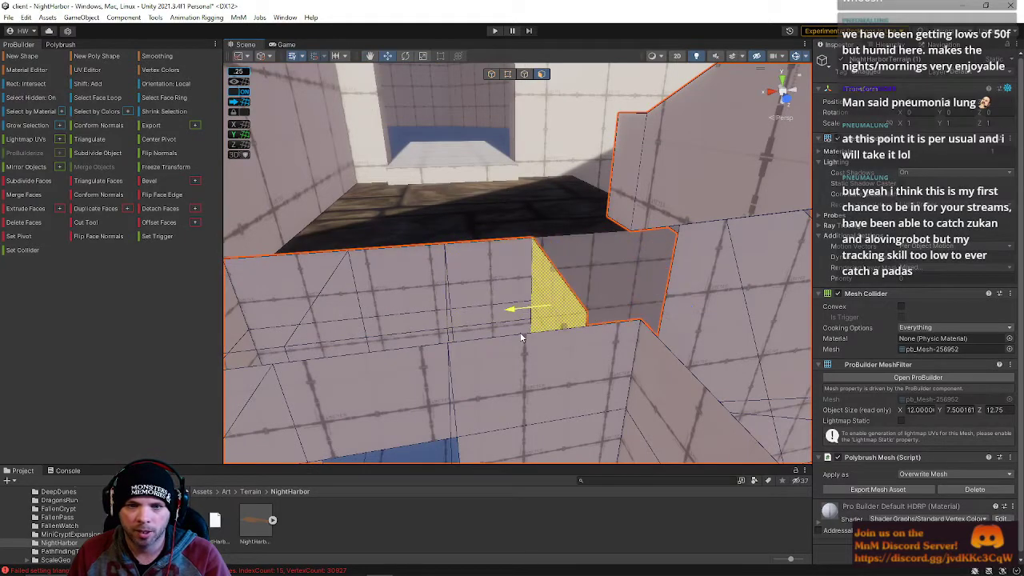
pyautogui.moveTo(468, 356); pyautogui.dragTo(435, 387, button='right')
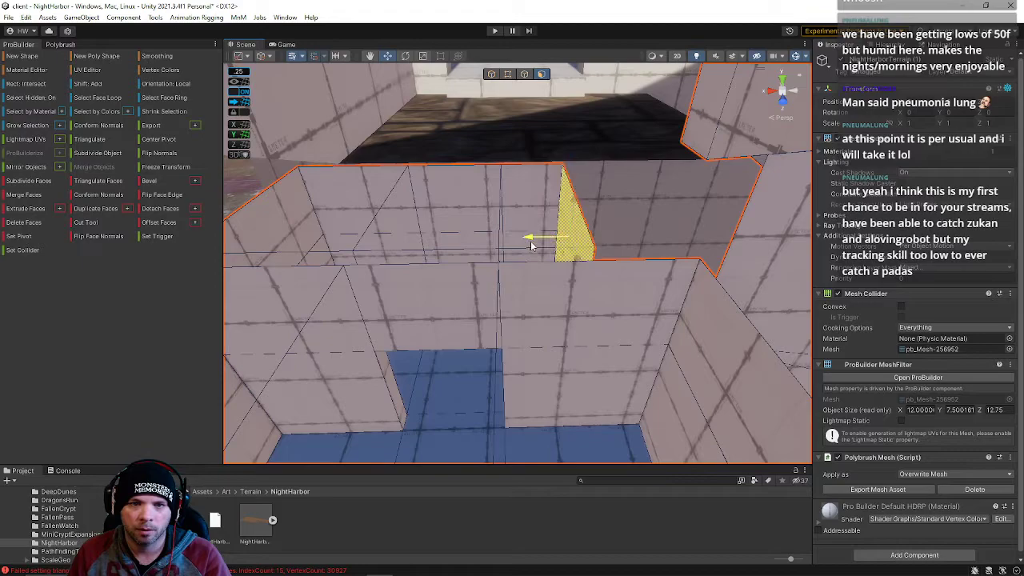
pyautogui.moveTo(551, 252); pyautogui.dragTo(230, 206, button='right')
# Move the third room's waterside end wall outward, bringing the mesh to 13 units in X
pyautogui.click(518, 278)
pyautogui.moveTo(508, 202); pyautogui.dragTo(237, 336, button='right')
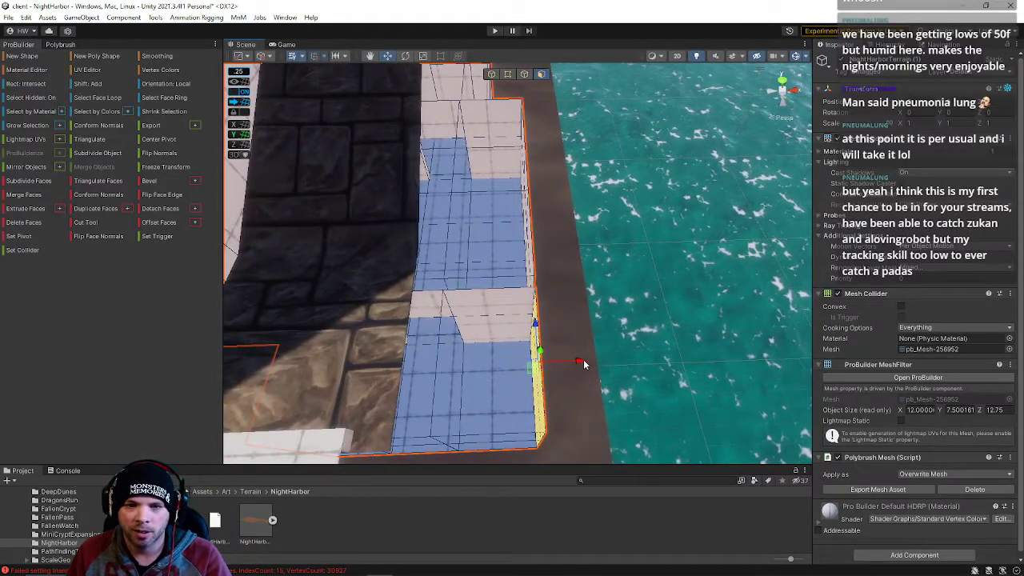
pyautogui.moveTo(561, 306); pyautogui.dragTo(576, 352, button='right')
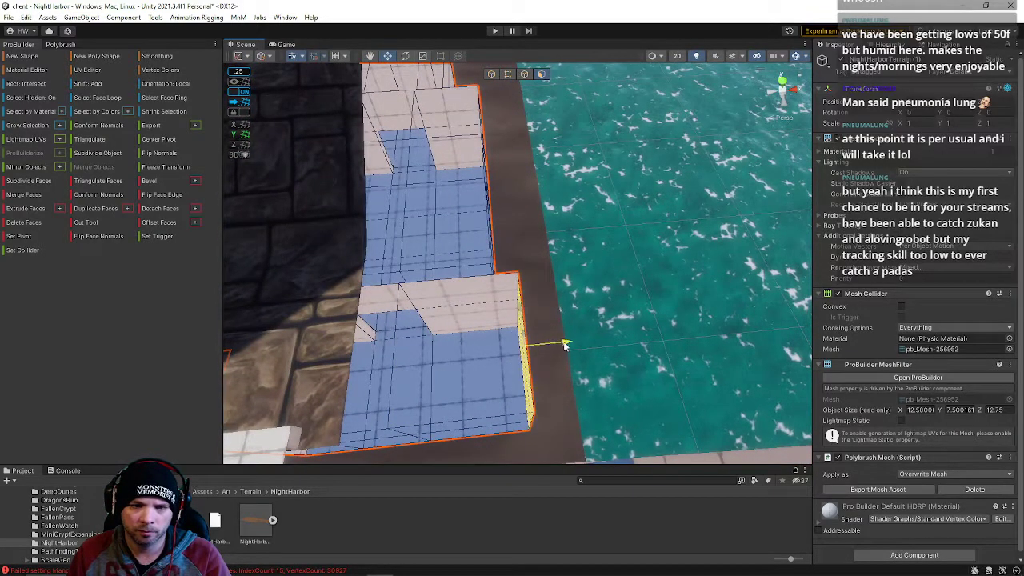
pyautogui.moveTo(621, 316)
pyautogui.mouseDown(button='right')
pyautogui.moveTo(607, 207)
pyautogui.moveTo(614, 297)
pyautogui.mouseUp(button='right')
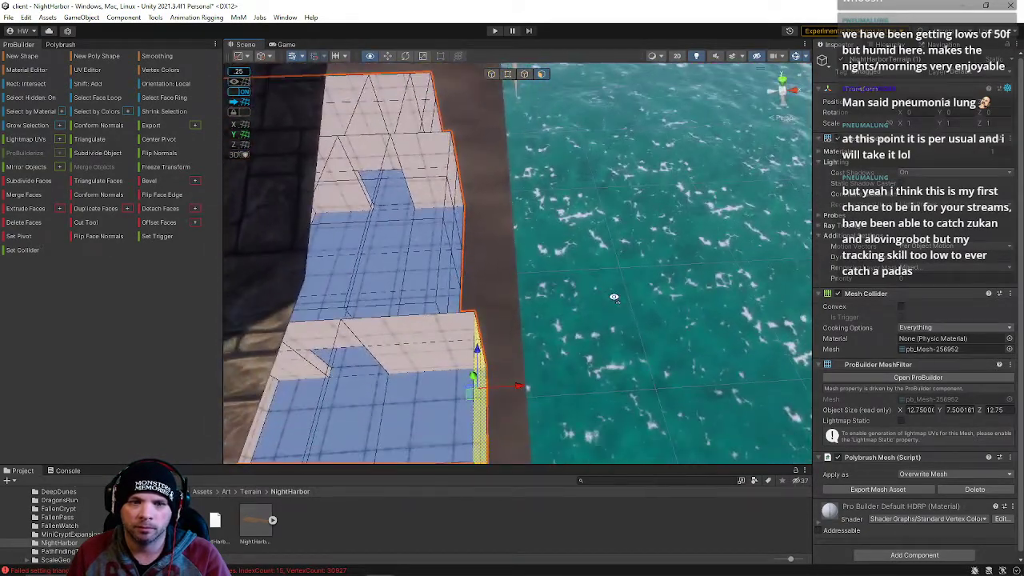
pyautogui.moveTo(530, 395); pyautogui.dragTo(287, 224, button='right')
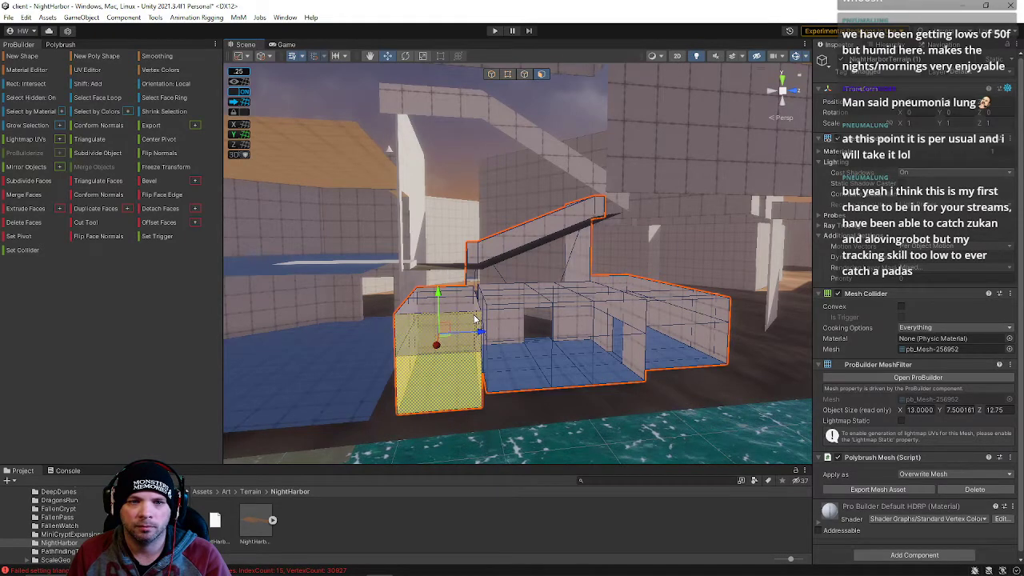
pyautogui.moveTo(510, 307); pyautogui.dragTo(470, 304, button='right')
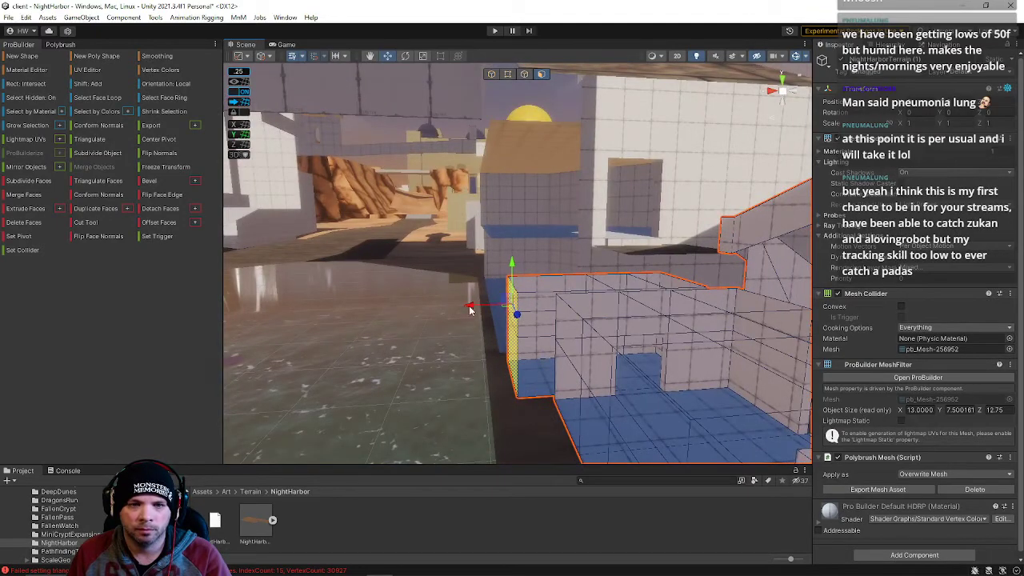
# Extrude the third room's waterside end wall out over the water, bringing the mesh to 15 units in X
pyautogui.scroll(3, 476, 311)
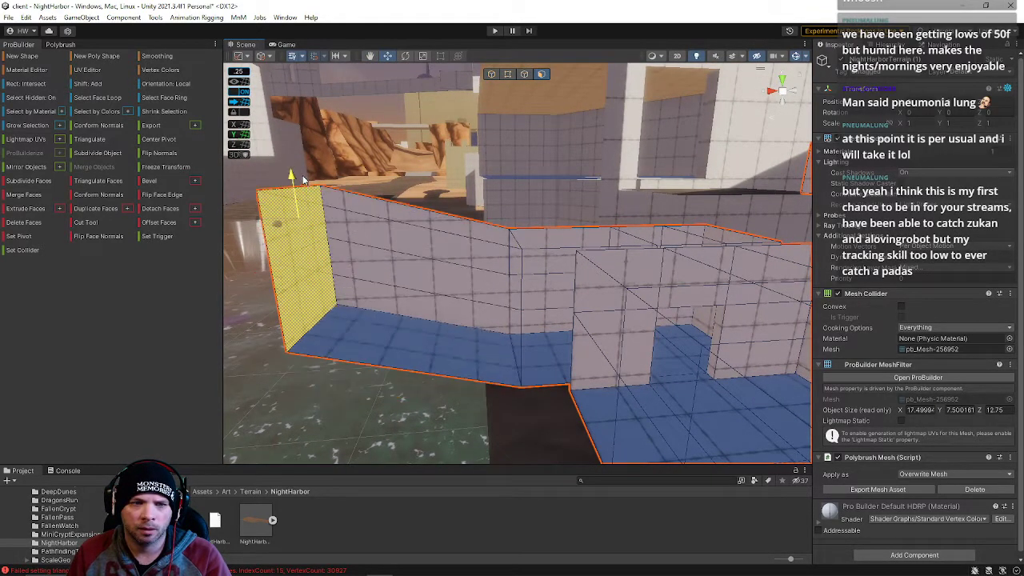
pyautogui.moveTo(318, 136); pyautogui.dragTo(814, 419, button='right')
pyautogui.moveTo(708, 300); pyautogui.dragTo(554, 304)
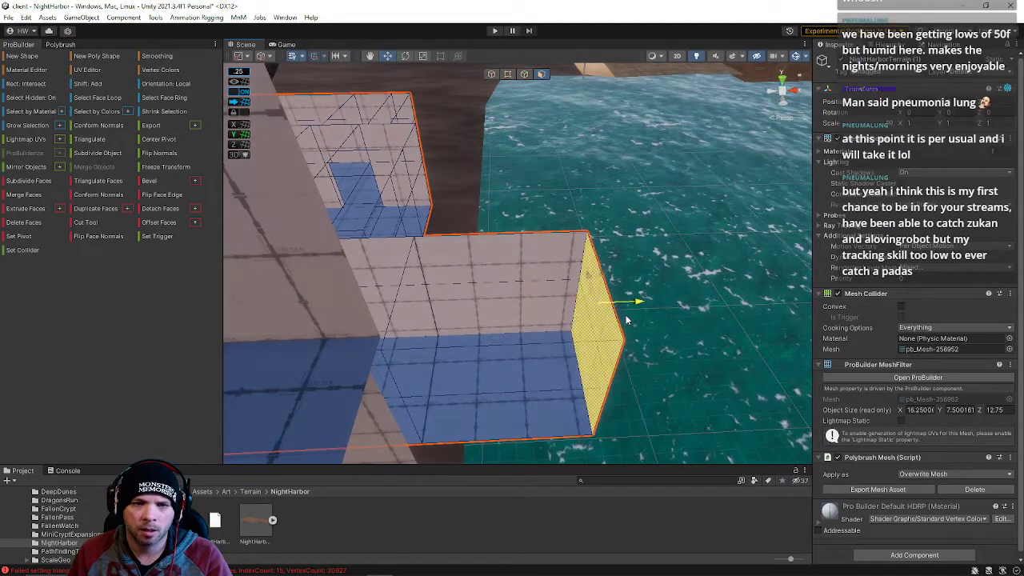
pyautogui.moveTo(556, 313); pyautogui.dragTo(472, 178, button='right')
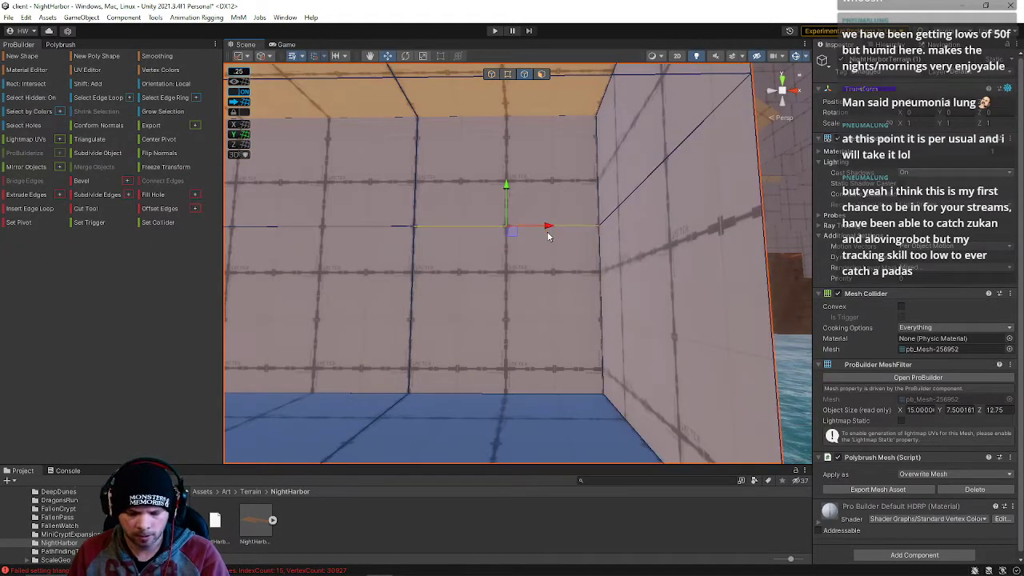
# Insert two vertical edge loops around the third room's waterside extension and position them to frame a doorway
pyautogui.moveTo(491, 188); pyautogui.dragTo(448, 243, button='right')
pyautogui.click(451, 243)
pyautogui.moveTo(441, 145); pyautogui.dragTo(918, 232, button='right')
pyautogui.press('a')
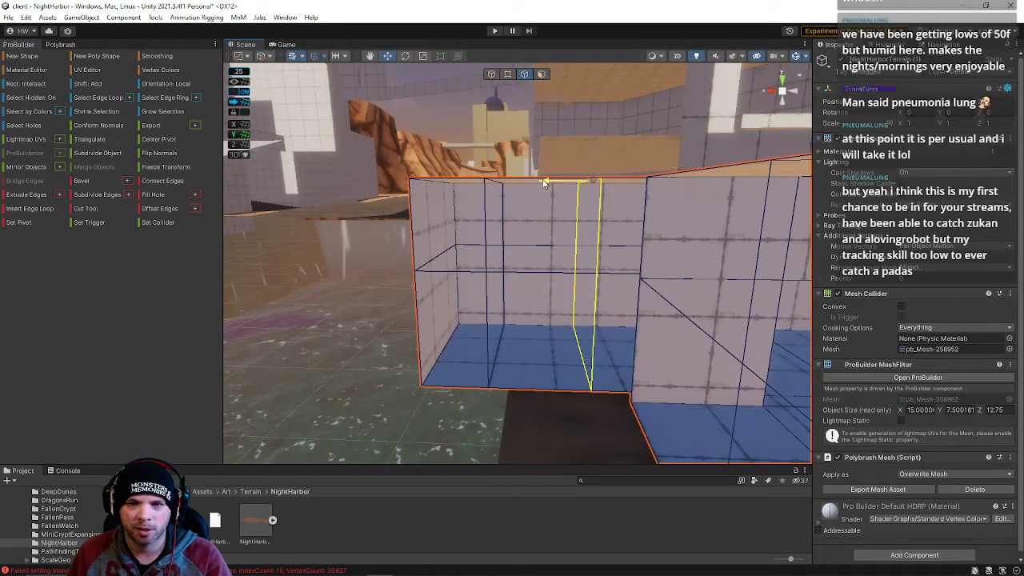
pyautogui.press('w')
pyautogui.moveTo(475, 234); pyautogui.dragTo(505, 255, button='right')
pyautogui.press('s')
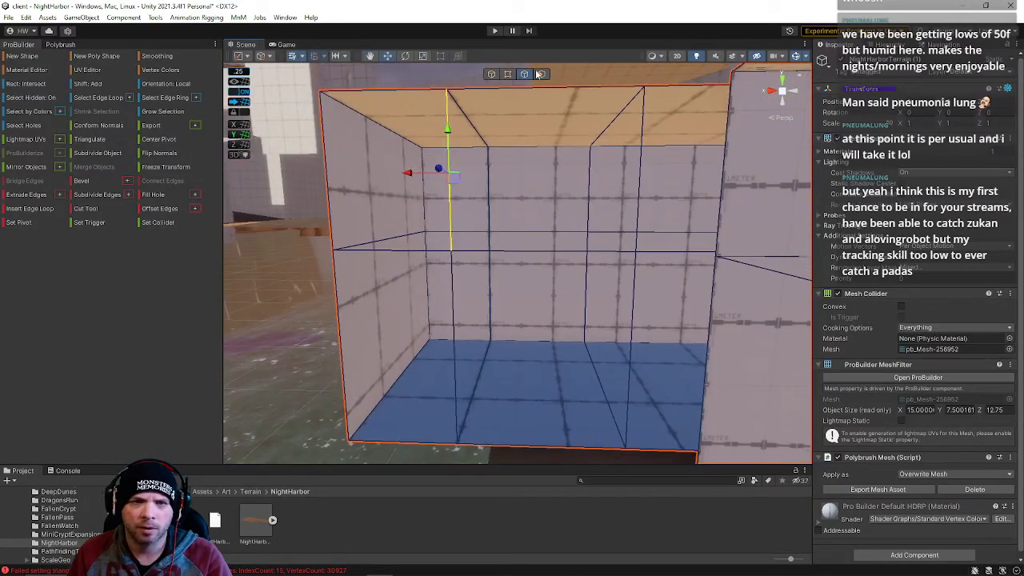
# Pull the waterside extension's end wall back, bringing the mesh to 14.5 units in X
pyautogui.press('w')
pyautogui.moveTo(562, 140); pyautogui.dragTo(440, 175, button='right')
pyautogui.click(352, 194)
pyautogui.moveTo(410, 214); pyautogui.dragTo(457, 278, button='right')
pyautogui.press('s')
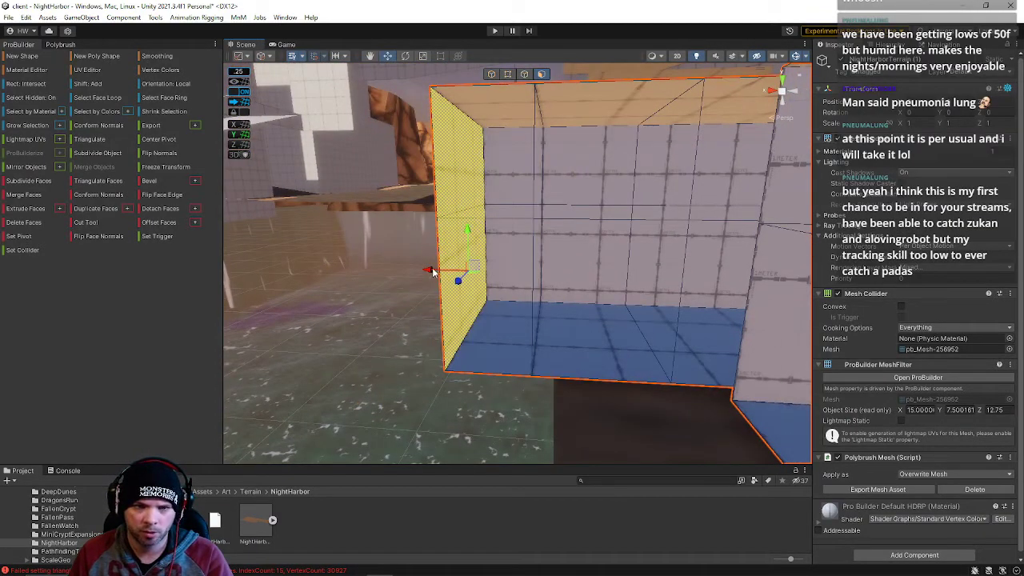
pyautogui.moveTo(706, 270); pyautogui.dragTo(536, 329, button='right')
# Extrude the extension's lower doorway face outward along Z, first as a short threshold and again as a deeper section
pyautogui.click(536, 328)
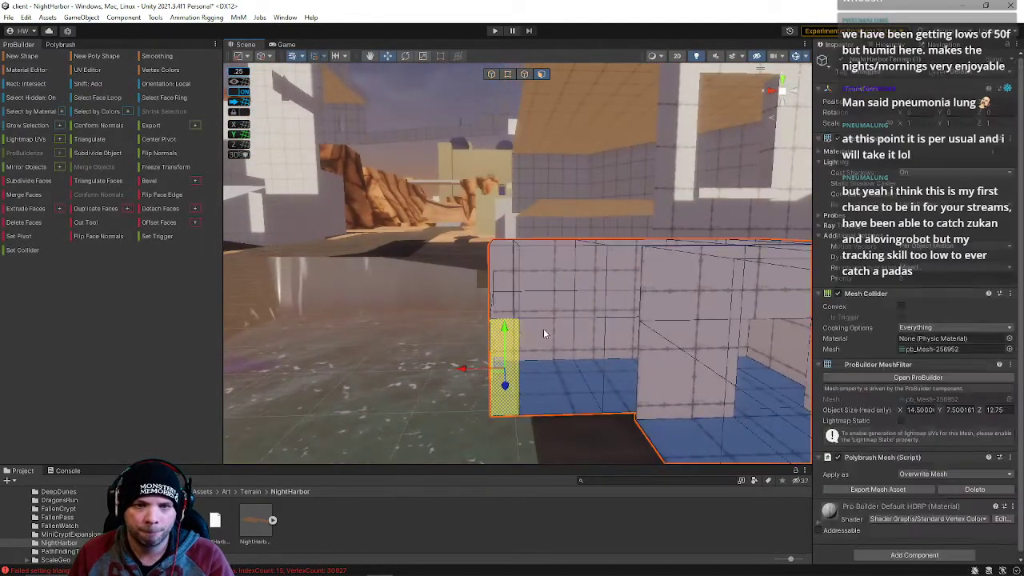
pyautogui.scroll(4, 544, 340)
pyautogui.moveTo(557, 361); pyautogui.dragTo(788, 331, button='right')
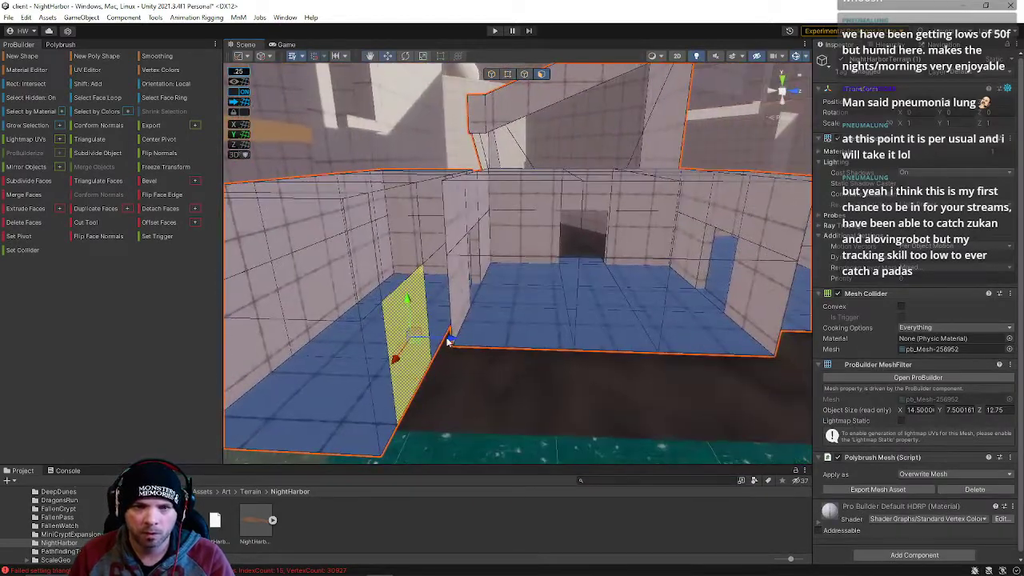
pyautogui.moveTo(483, 337); pyautogui.dragTo(573, 340, button='right')
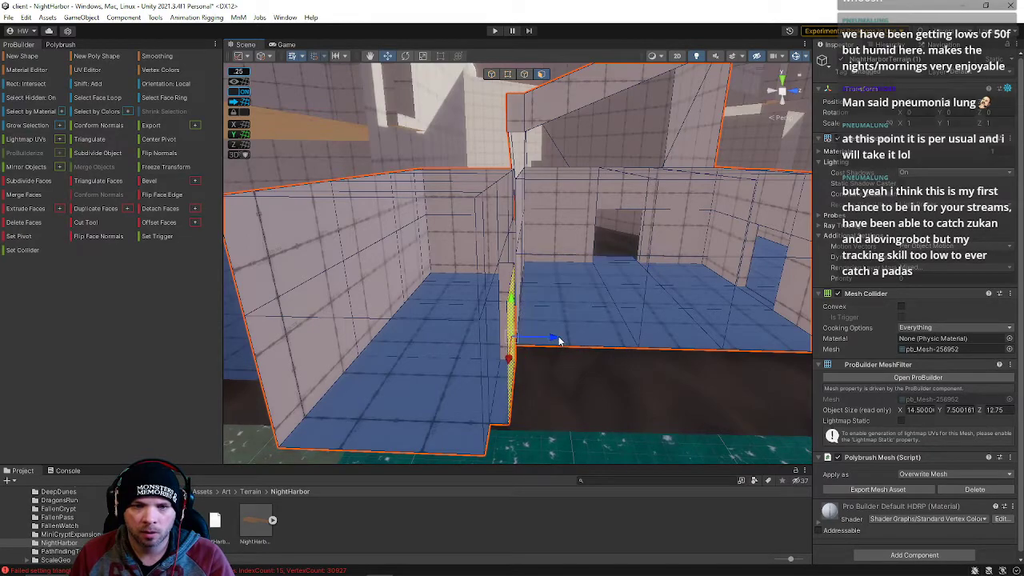
pyautogui.moveTo(605, 350); pyautogui.dragTo(631, 349)
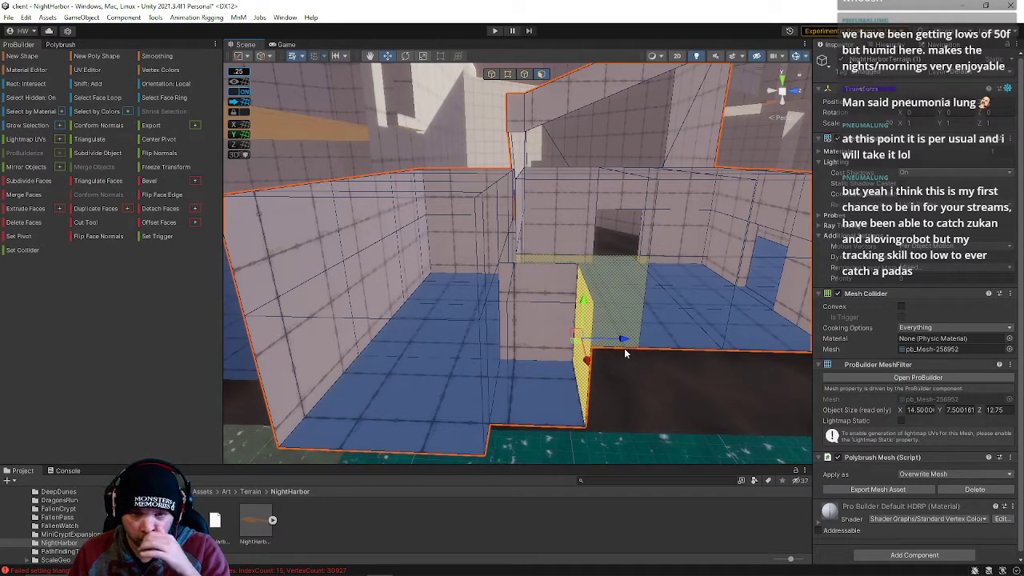
# Select both side faces beyond the threshold and extend them along X to widen the section past the doorway
pyautogui.moveTo(577, 349); pyautogui.dragTo(790, 354, button='right')
pyautogui.moveTo(516, 366); pyautogui.dragTo(488, 312, button='right')
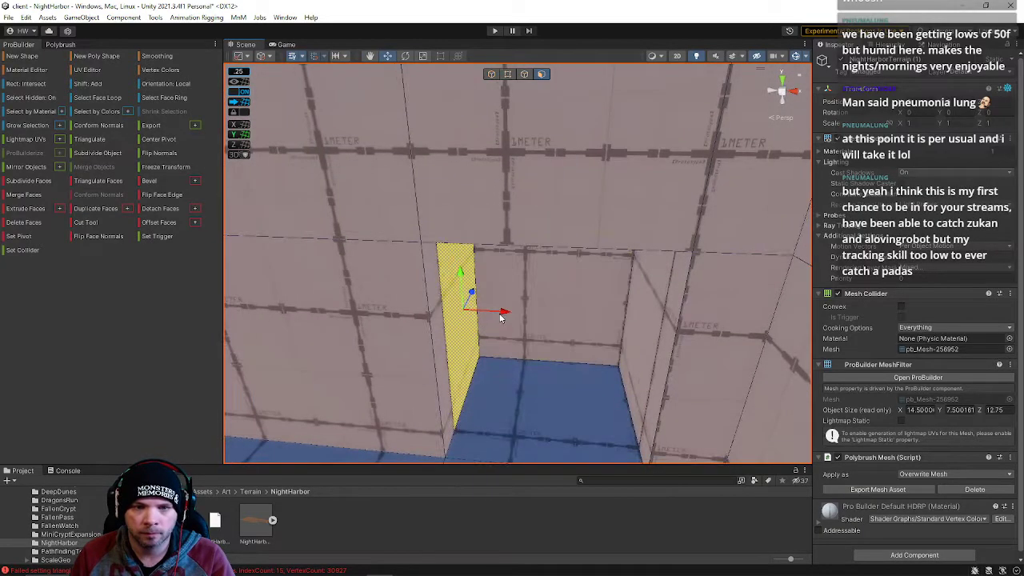
pyautogui.click(648, 352)
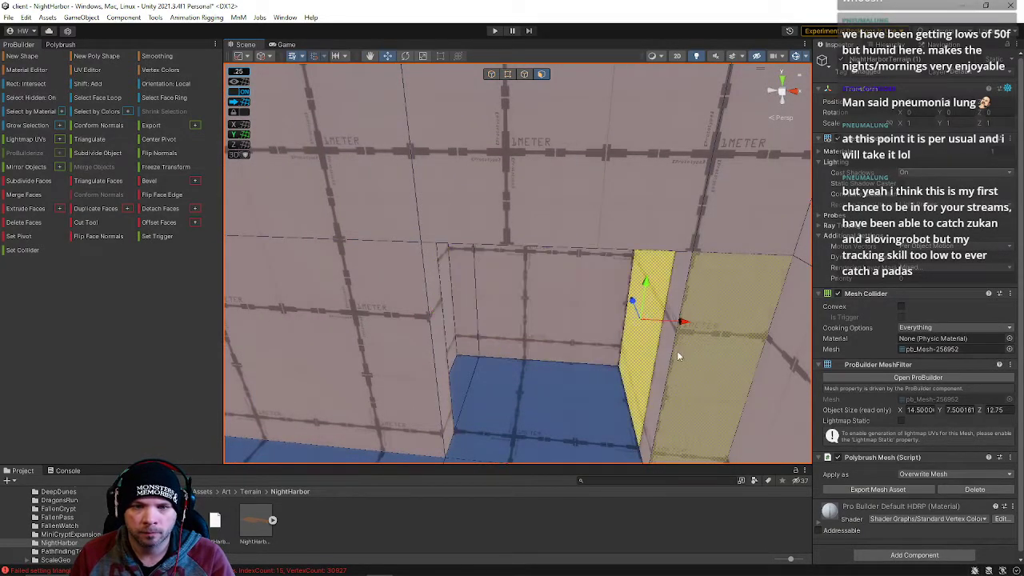
pyautogui.moveTo(596, 351); pyautogui.dragTo(64, 497, button='right')
pyautogui.moveTo(405, 346); pyautogui.dragTo(529, 102, button='right')
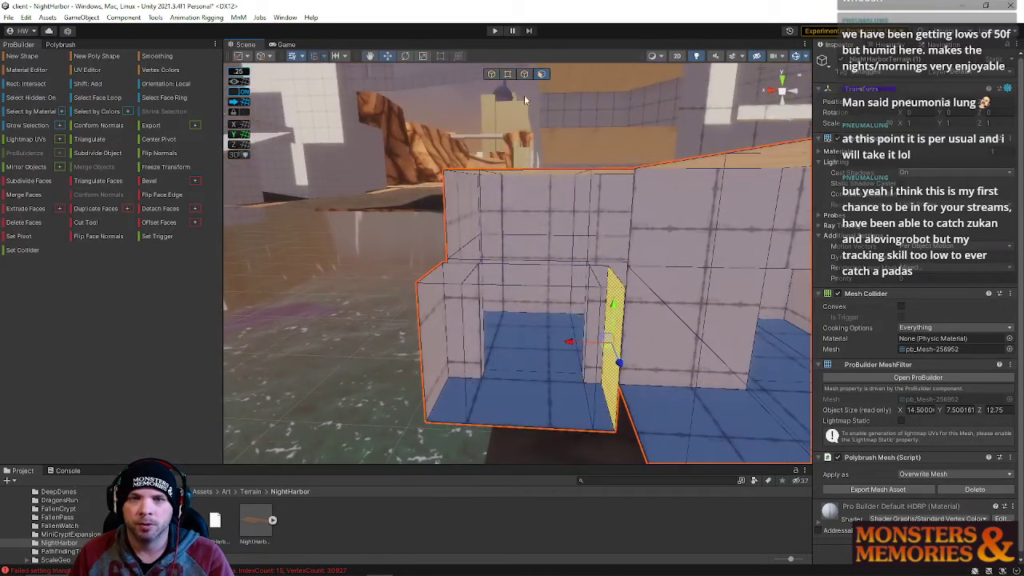
# Box-select the vertices at the waterside end and move them outward, bringing the mesh to 14.75 units in X
pyautogui.click(509, 74)
pyautogui.moveTo(511, 228); pyautogui.dragTo(512, 176, button='right')
pyautogui.moveTo(377, 136); pyautogui.dragTo(561, 417)
pyautogui.moveTo(436, 190); pyautogui.dragTo(496, 180, button='right')
# Select the three ceiling faces of the newly widened section and raise them well above the doorway
pyautogui.click(541, 75)
pyautogui.moveTo(472, 343); pyautogui.dragTo(263, 132, button='right')
pyautogui.click(344, 154)
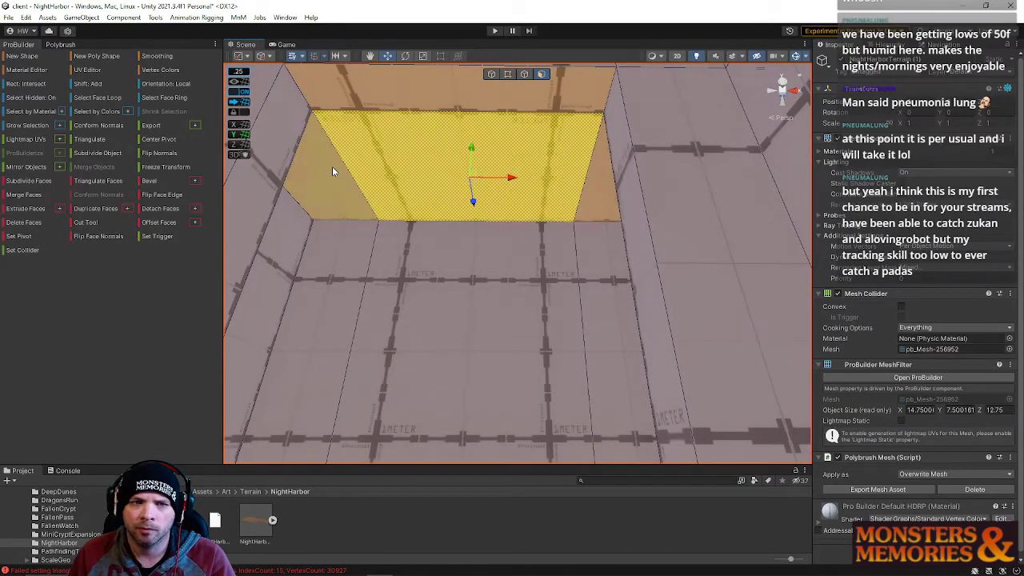
pyautogui.keyDown('shift'); pyautogui.click(333, 171); pyautogui.keyUp('shift')
pyautogui.keyDown('shift'); pyautogui.click(597, 183); pyautogui.keyUp('shift')
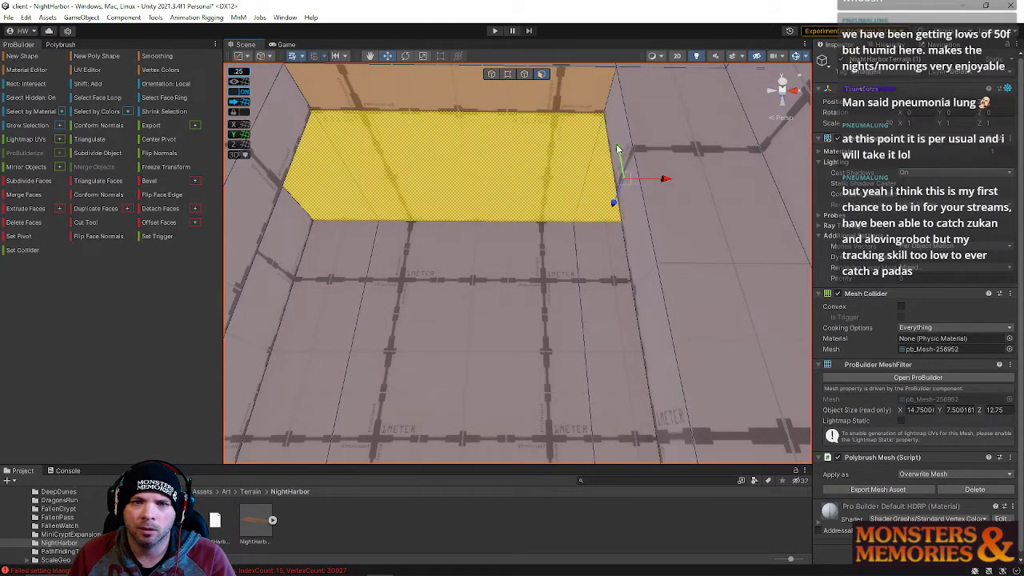
pyautogui.moveTo(617, 149); pyautogui.dragTo(611, 86)
pyautogui.moveTo(604, 102); pyautogui.dragTo(460, 193, button='right')
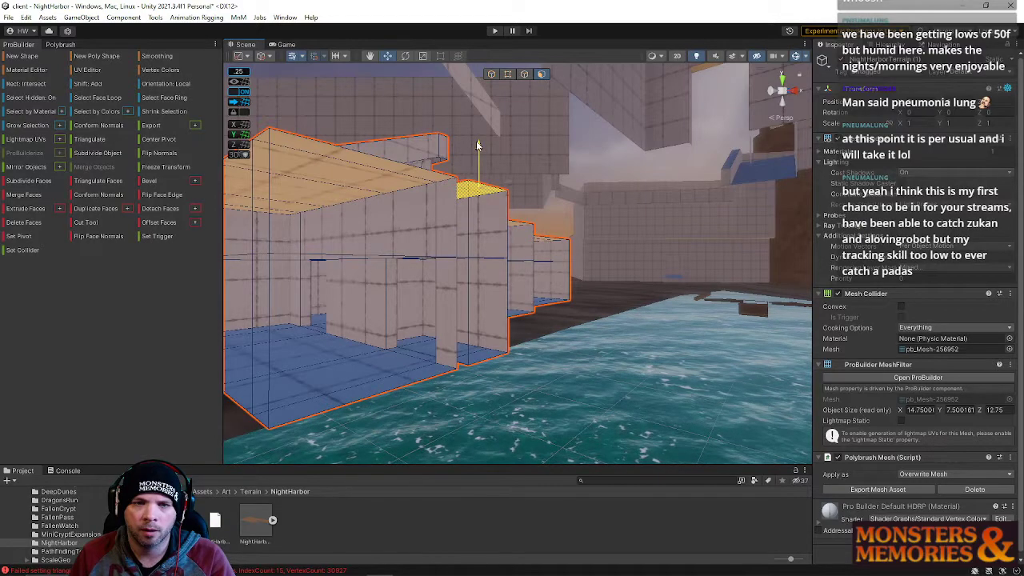
# Extrude the side face of the raised section outward along Z and lift it to form an enclosed ramp
pyautogui.moveTo(376, 290); pyautogui.dragTo(376, 324, button='right')
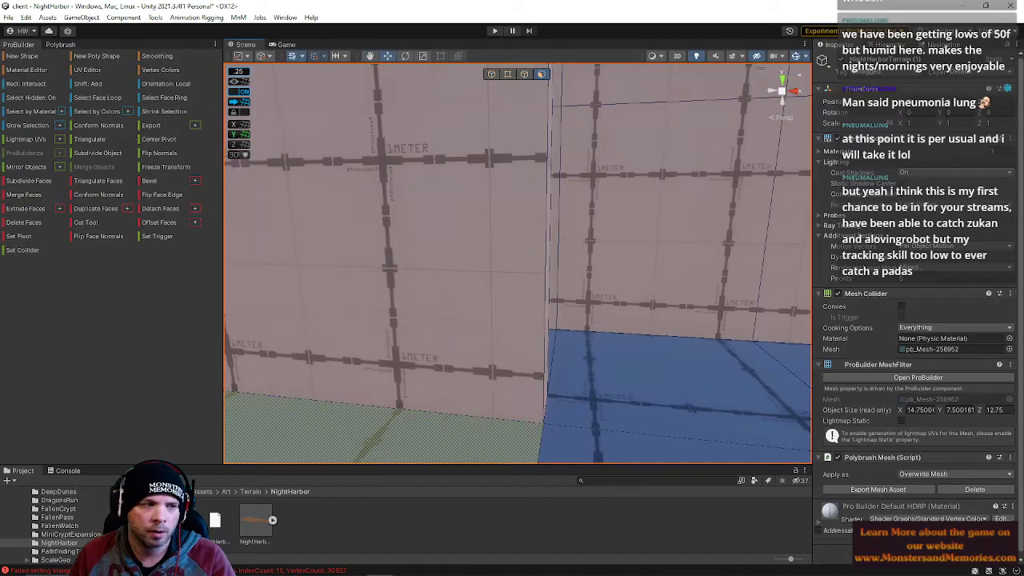
pyautogui.click(606, 254)
pyautogui.moveTo(607, 254); pyautogui.dragTo(427, 254, button='right')
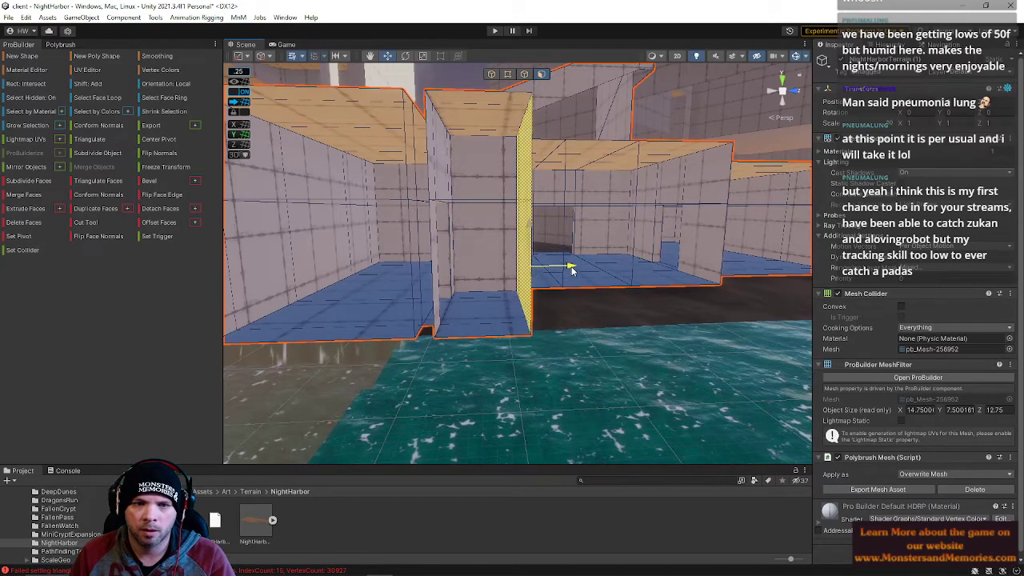
pyautogui.moveTo(555, 272); pyautogui.dragTo(876, 254)
pyautogui.moveTo(624, 240); pyautogui.dragTo(593, 240, button='right')
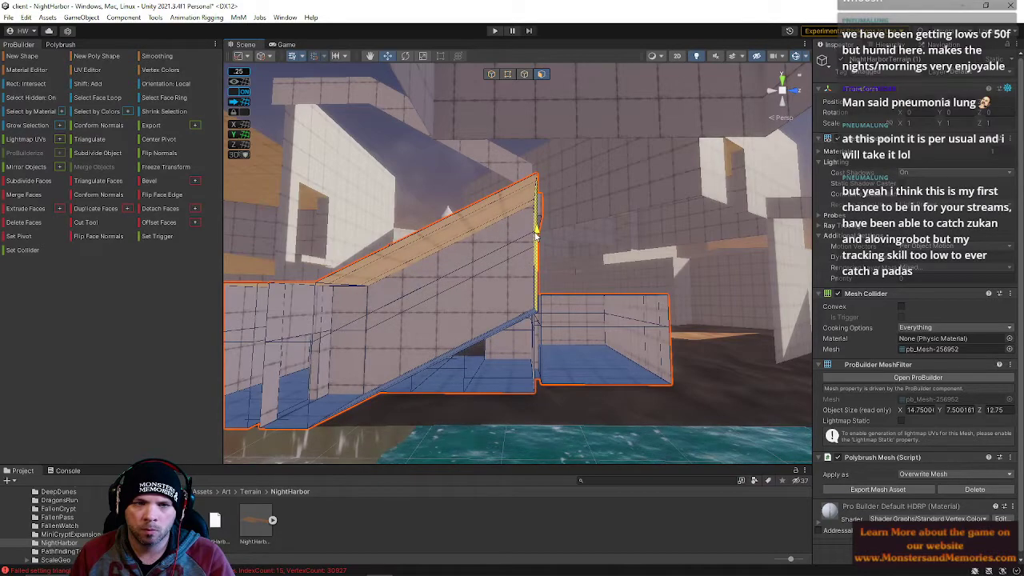
# Extrude a level landing from the ramp's top face along Z, and move the edge loop at the ramp's top along Z
pyautogui.moveTo(536, 238); pyautogui.dragTo(611, 329, button='right')
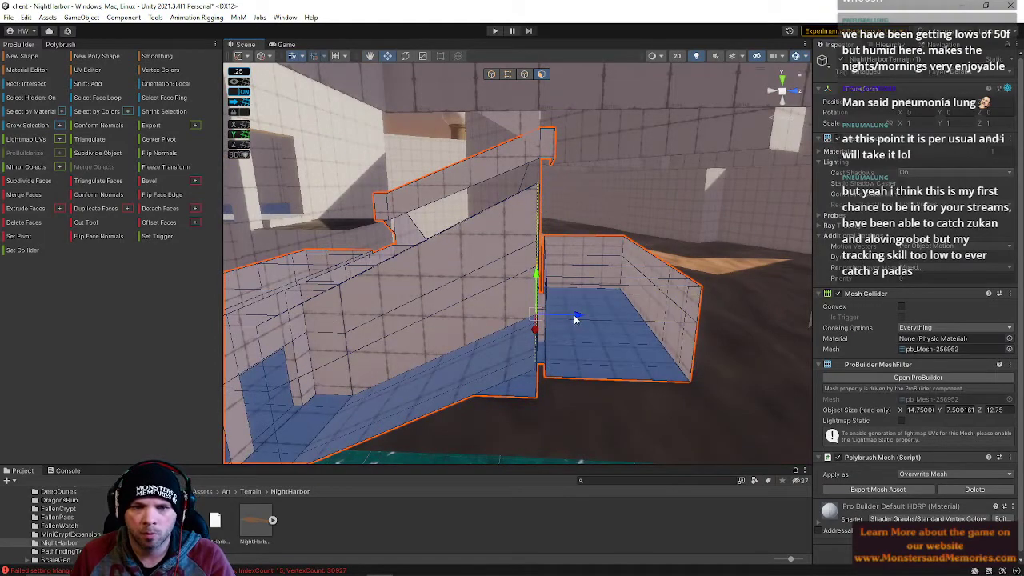
pyautogui.click(649, 270)
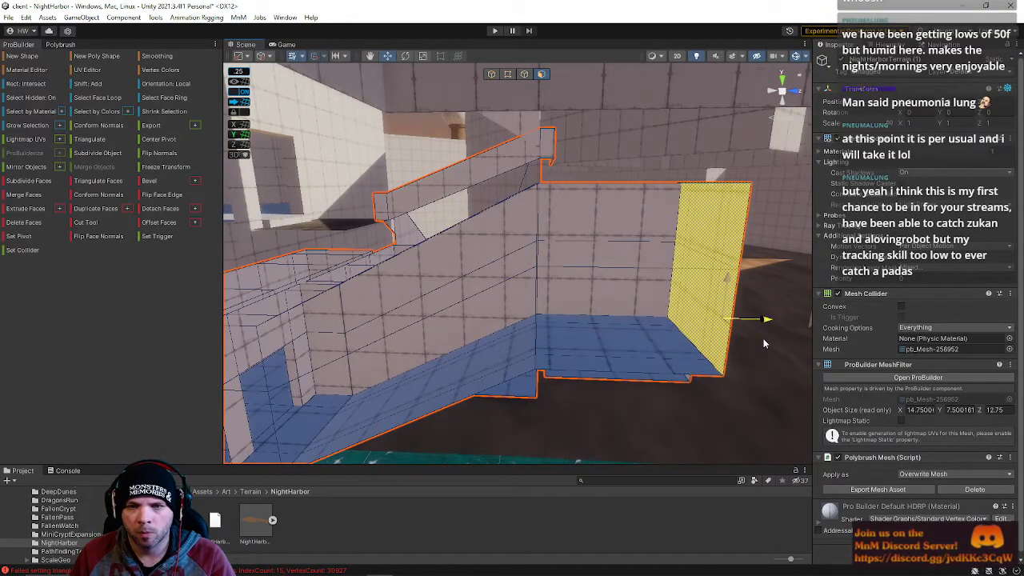
pyautogui.moveTo(542, 273); pyautogui.dragTo(597, 95, button='right')
pyautogui.click(523, 75)
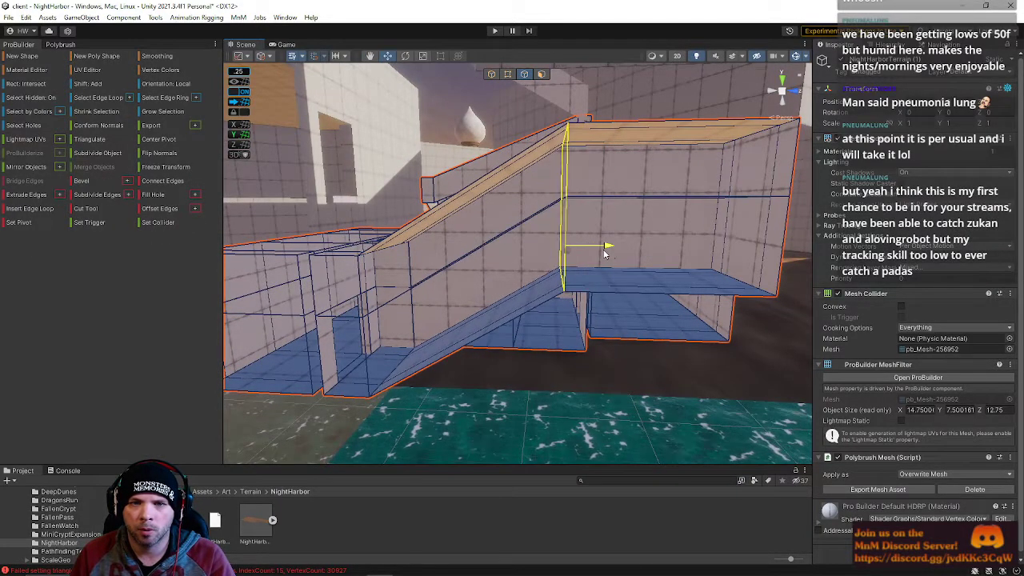
pyautogui.click(541, 74)
# Select the wall and ceiling faces of the landing at the top of the ramp
pyautogui.moveTo(561, 99); pyautogui.dragTo(566, 235, button='right')
pyautogui.click(706, 177)
pyautogui.moveTo(481, 228); pyautogui.dragTo(697, 188, button='right')
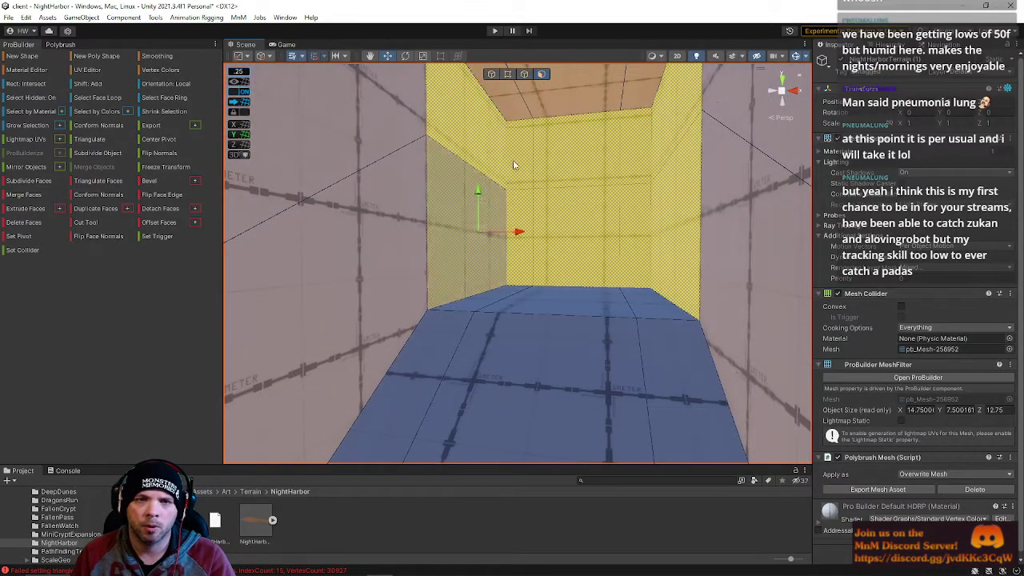
pyautogui.moveTo(510, 170); pyautogui.dragTo(565, 172, button='right')
pyautogui.keyDown('shift'); pyautogui.click(572, 161); pyautogui.keyUp('shift')
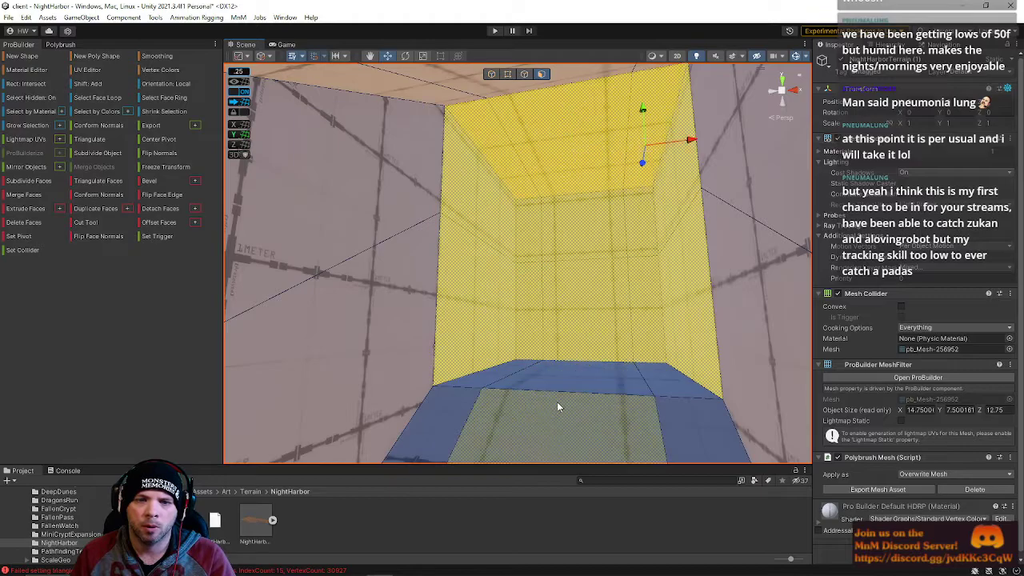
pyautogui.moveTo(654, 387); pyautogui.dragTo(431, 411, button='right')
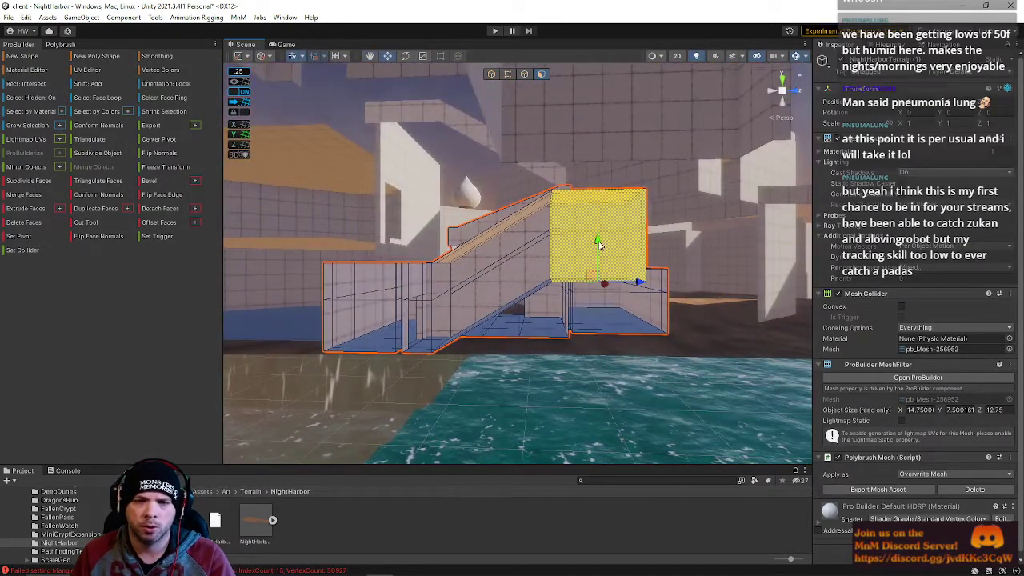
pyautogui.moveTo(578, 274); pyautogui.dragTo(598, 258, button='right')
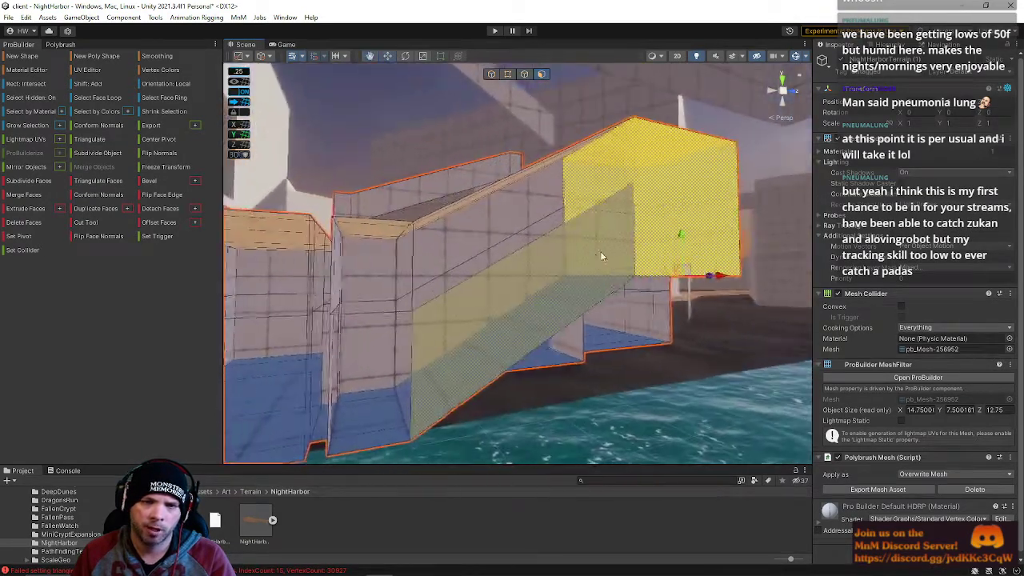
# Extrude the landing's waterside wall face outward along X, bringing the mesh to about 17.5 units in X
pyautogui.click(644, 242)
pyautogui.moveTo(766, 150); pyautogui.dragTo(788, 139)
pyautogui.moveTo(709, 169); pyautogui.dragTo(845, 185, button='right')
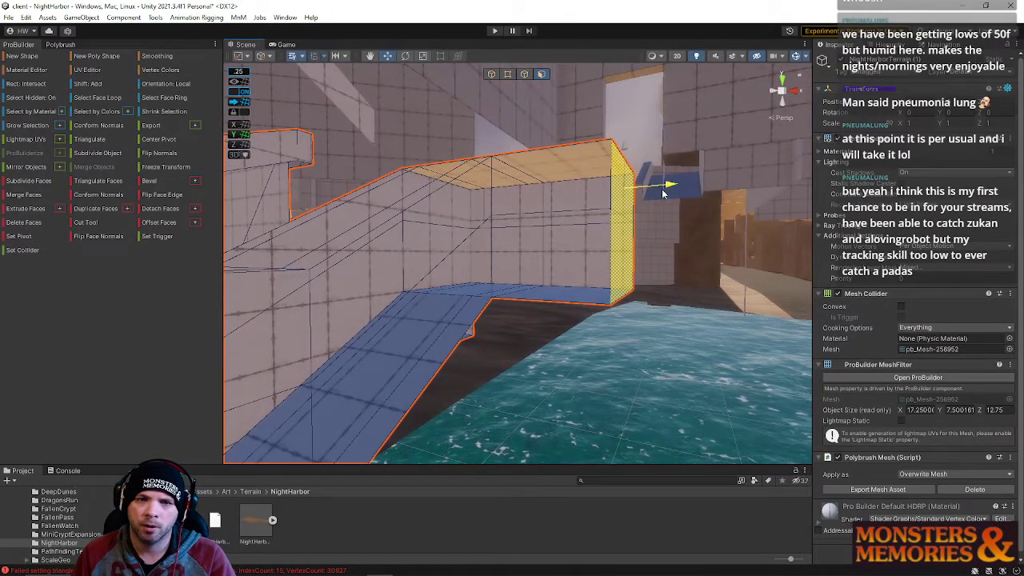
pyautogui.moveTo(552, 227); pyautogui.dragTo(632, 204, button='right')
pyautogui.press('d')
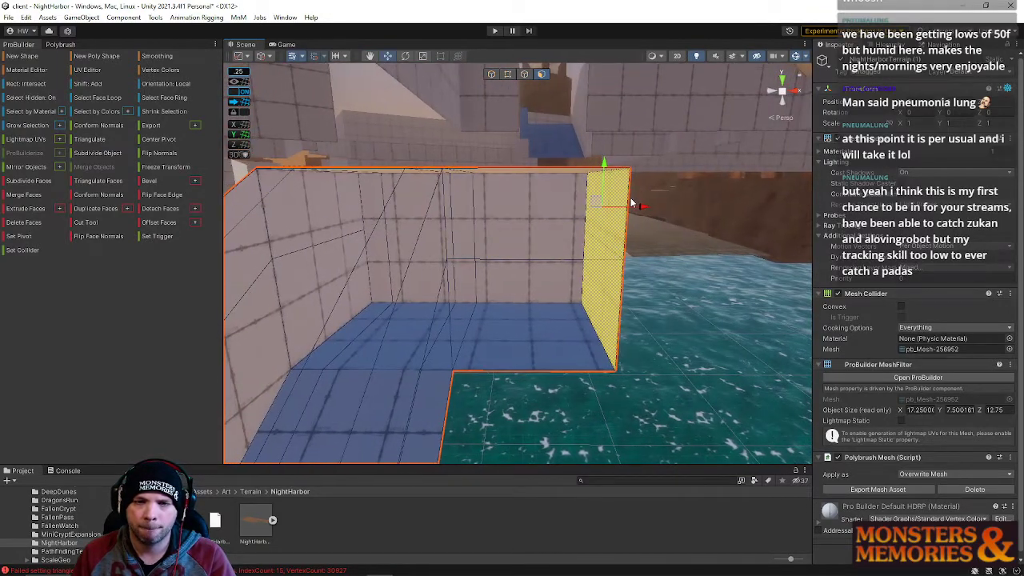
pyautogui.moveTo(620, 212)
pyautogui.mouseDown()
pyautogui.moveTo(531, 221)
pyautogui.moveTo(587, 211)
pyautogui.moveTo(629, 217)
pyautogui.mouseUp()
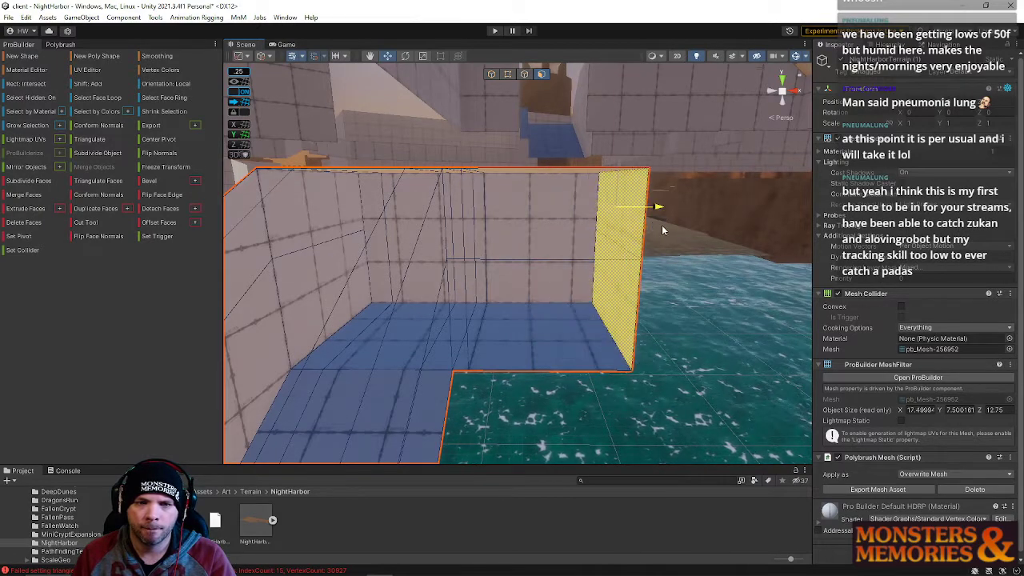
# Extrude the side face of the landing's waterside part back along Z, alongside the first ramp
pyautogui.moveTo(661, 225); pyautogui.dragTo(428, 358, button='right')
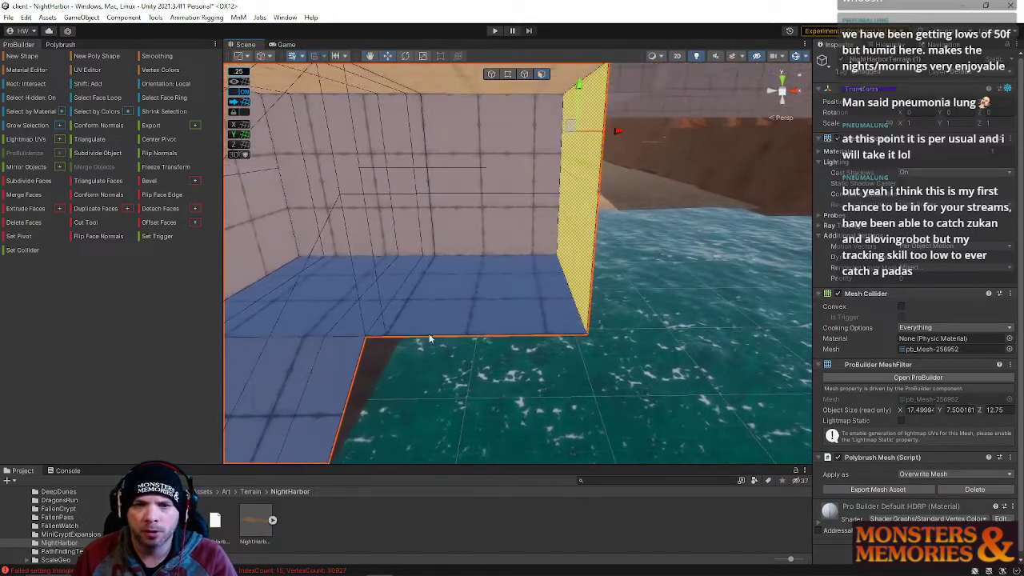
pyautogui.moveTo(545, 244); pyautogui.dragTo(276, 247, button='right')
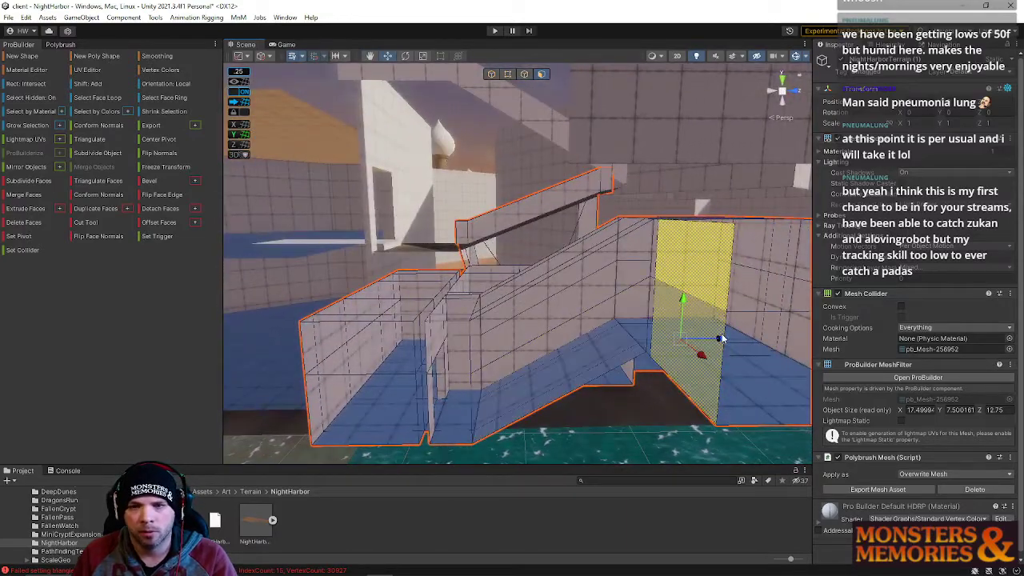
pyautogui.moveTo(719, 341); pyautogui.dragTo(656, 338)
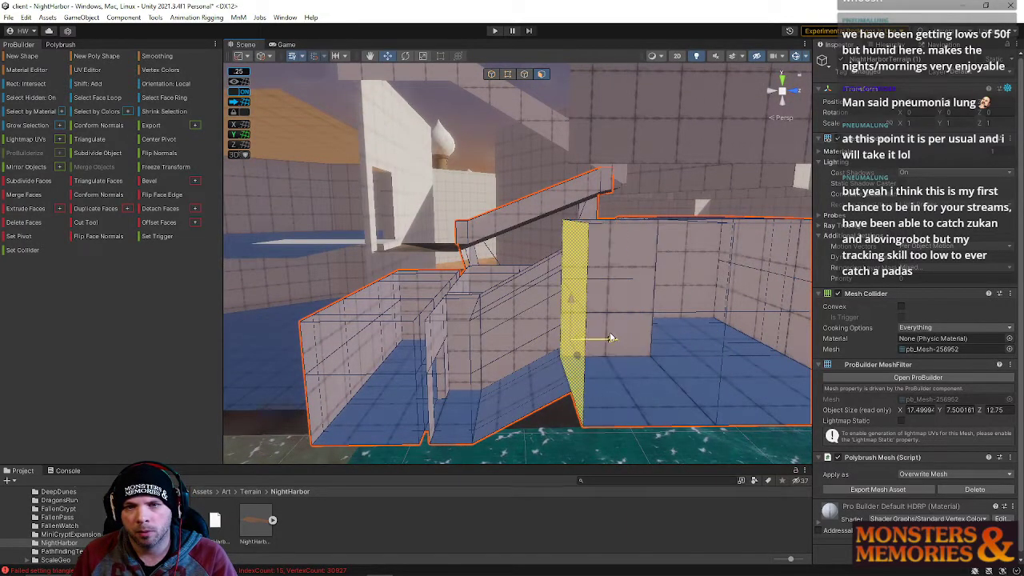
# Extrude a second rising ramp from the extended end face along Z, with a level upper landing beyond it
pyautogui.moveTo(526, 340); pyautogui.dragTo(511, 341)
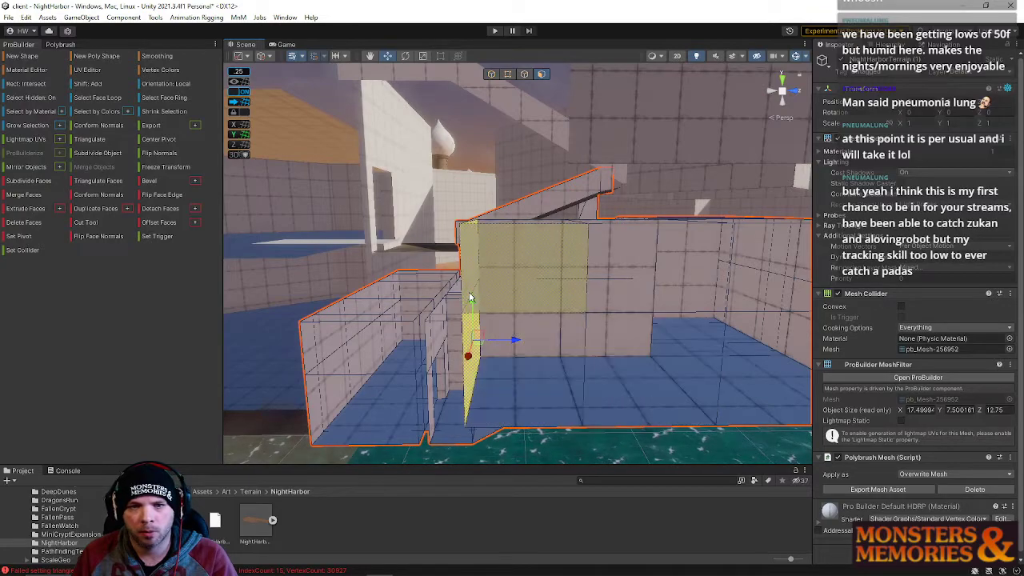
pyautogui.moveTo(470, 272); pyautogui.dragTo(472, 224)
pyautogui.moveTo(470, 212); pyautogui.dragTo(524, 298, button='right')
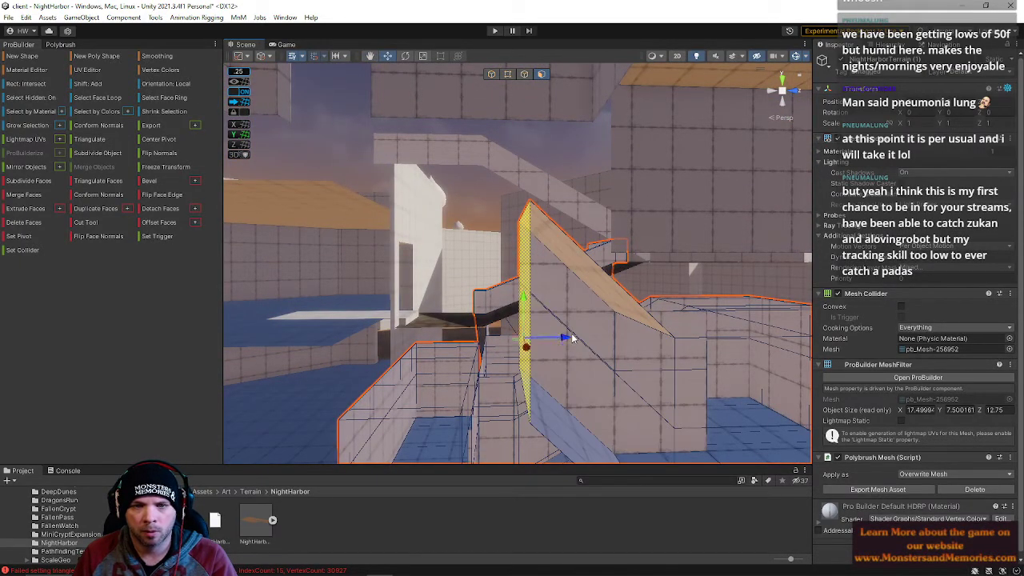
pyautogui.moveTo(567, 339); pyautogui.dragTo(406, 339)
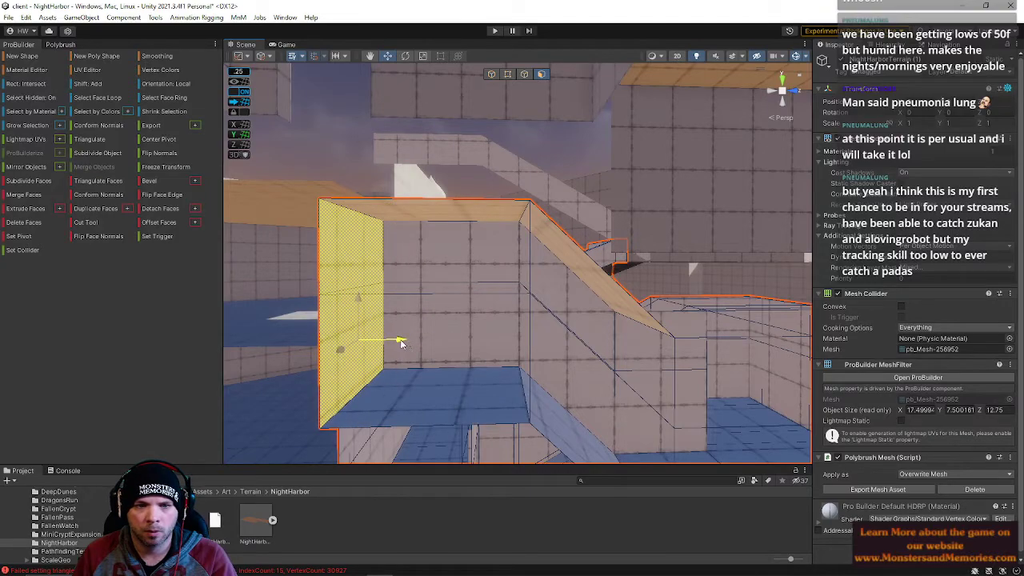
pyautogui.moveTo(415, 346); pyautogui.dragTo(405, 205, button='right')
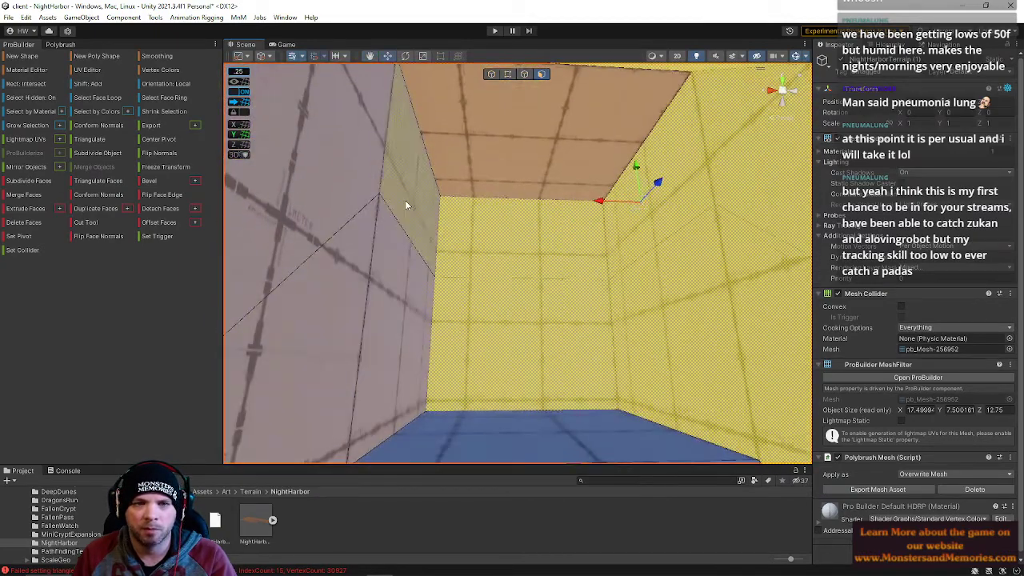
pyautogui.moveTo(541, 147); pyautogui.dragTo(679, 189, button='right')
pyautogui.moveTo(638, 281); pyautogui.dragTo(441, 271, button='right')
pyautogui.click(440, 271)
pyautogui.keyDown('shift'); pyautogui.click(413, 203); pyautogui.keyUp('shift')
pyautogui.keyDown('shift'); pyautogui.click(479, 179); pyautogui.keyUp('shift')
pyautogui.keyDown('shift'); pyautogui.click(477, 296); pyautogui.keyUp('shift')
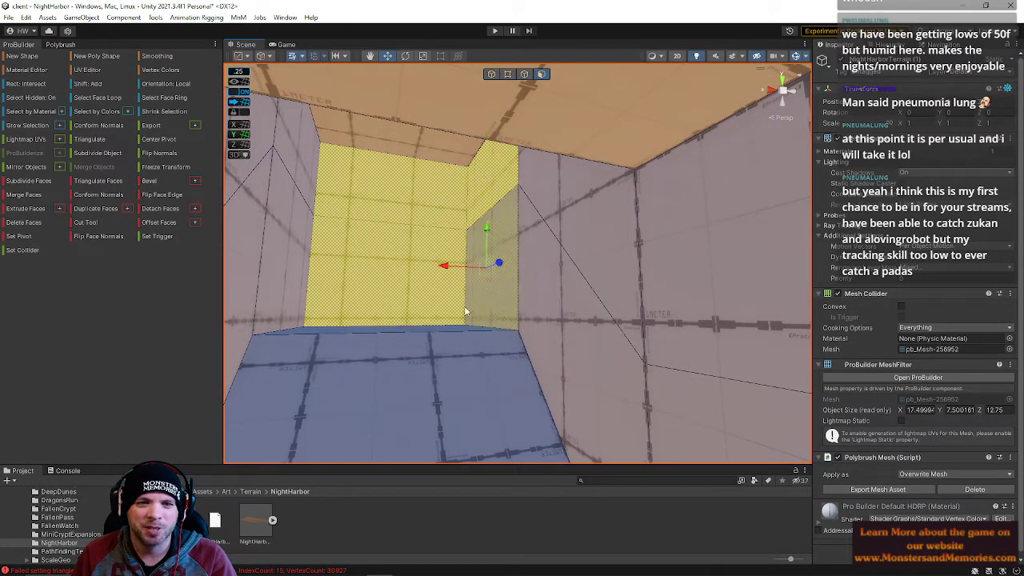
# Select the upper landing's wall and ceiling faces and shift them along Z, lengthening the second ramp
pyautogui.click(292, 166)
pyautogui.keyDown('shift'); pyautogui.click(274, 226); pyautogui.keyUp('shift')
pyautogui.keyDown('shift'); pyautogui.click(348, 200); pyautogui.keyUp('shift')
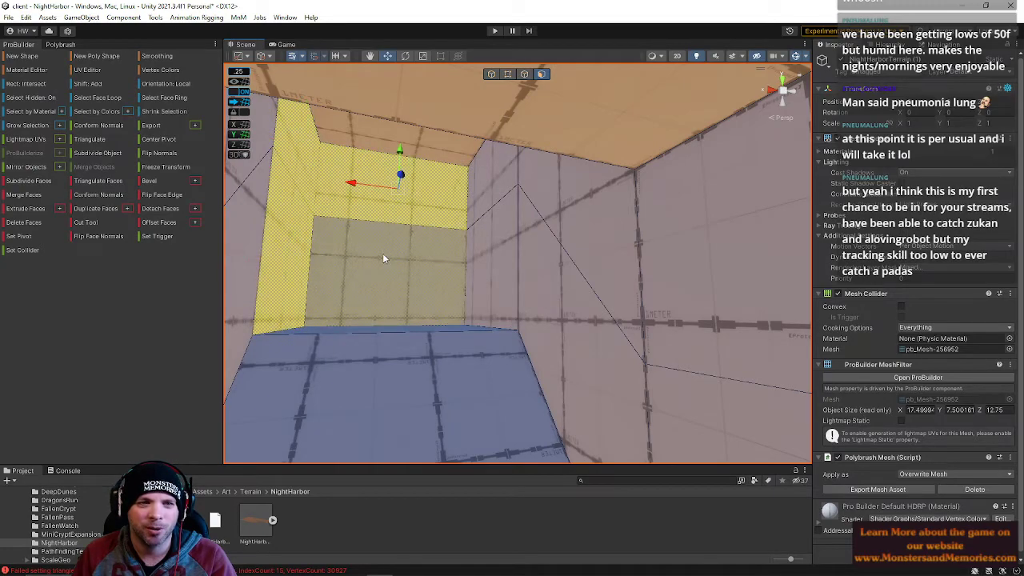
pyautogui.keyDown('shift'); pyautogui.click(384, 255); pyautogui.keyUp('shift')
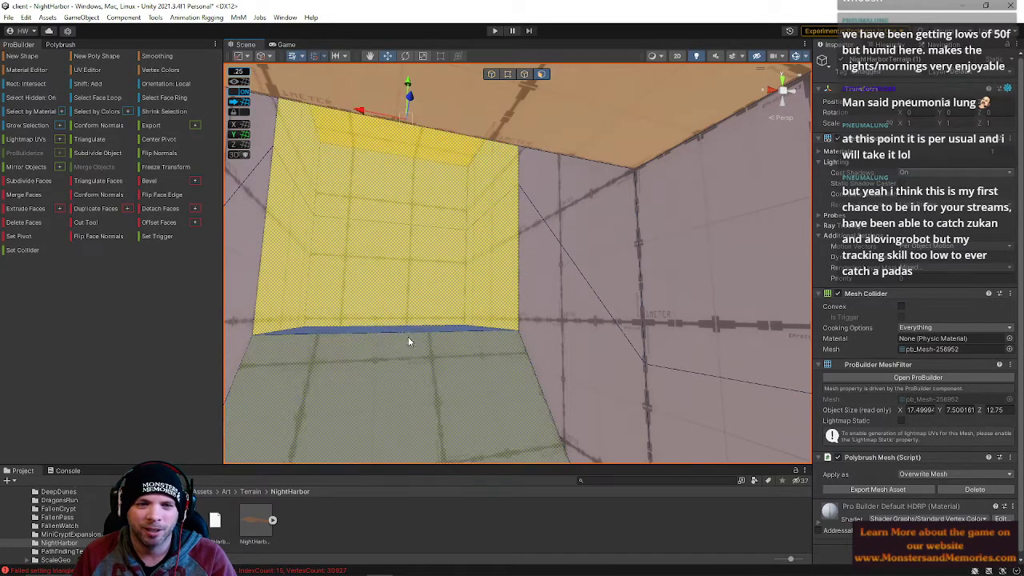
pyautogui.moveTo(399, 329); pyautogui.dragTo(559, 282, button='right')
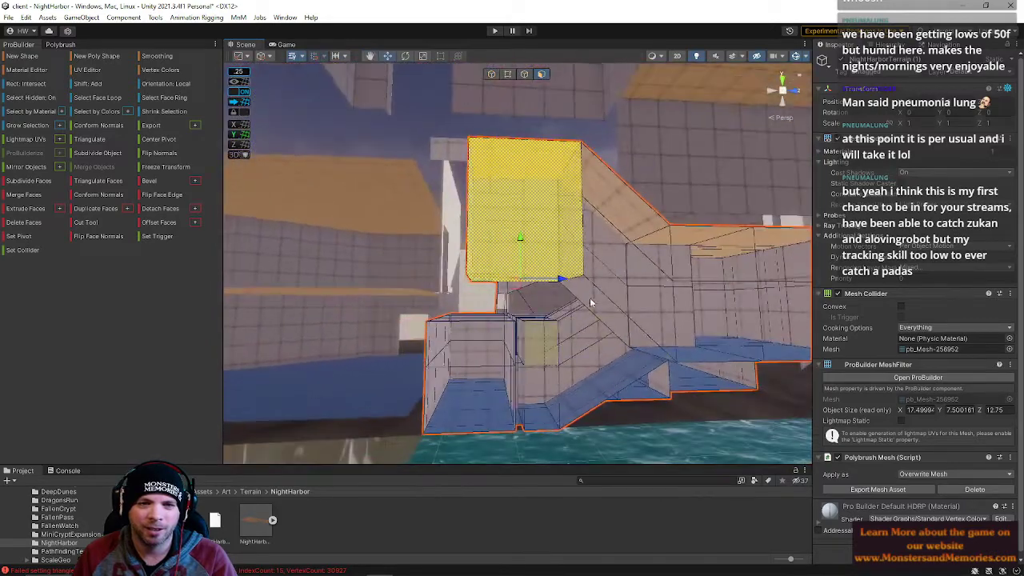
pyautogui.moveTo(549, 284); pyautogui.dragTo(520, 284)
# Select the edge loop at the foot of the second ramp and move it along Z further into the lower landing
pyautogui.moveTo(521, 283); pyautogui.dragTo(544, 158, button='right')
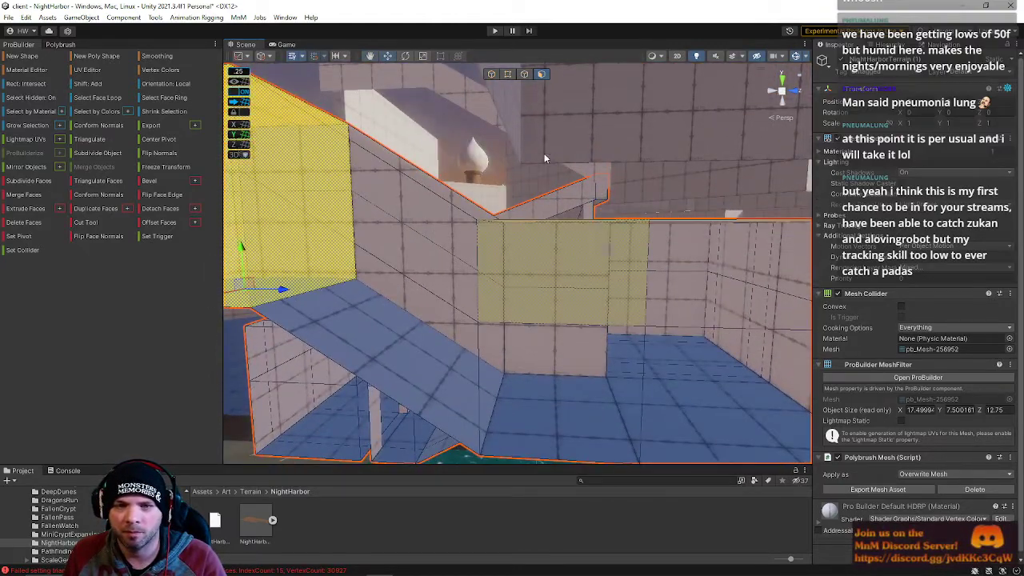
pyautogui.click(524, 75)
pyautogui.click(510, 304)
pyautogui.moveTo(537, 405); pyautogui.dragTo(663, 412)
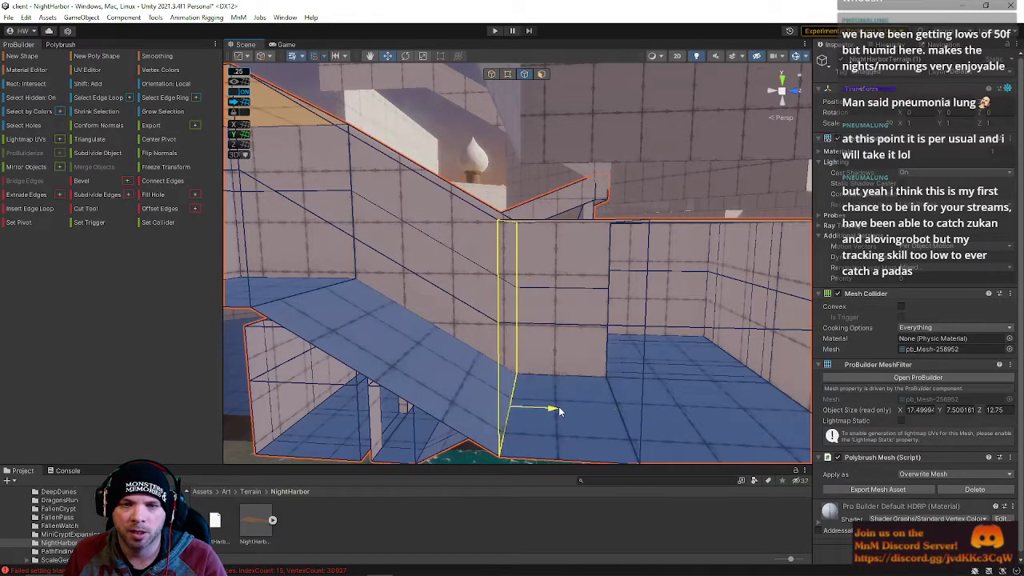
pyautogui.moveTo(538, 409); pyautogui.dragTo(601, 413)
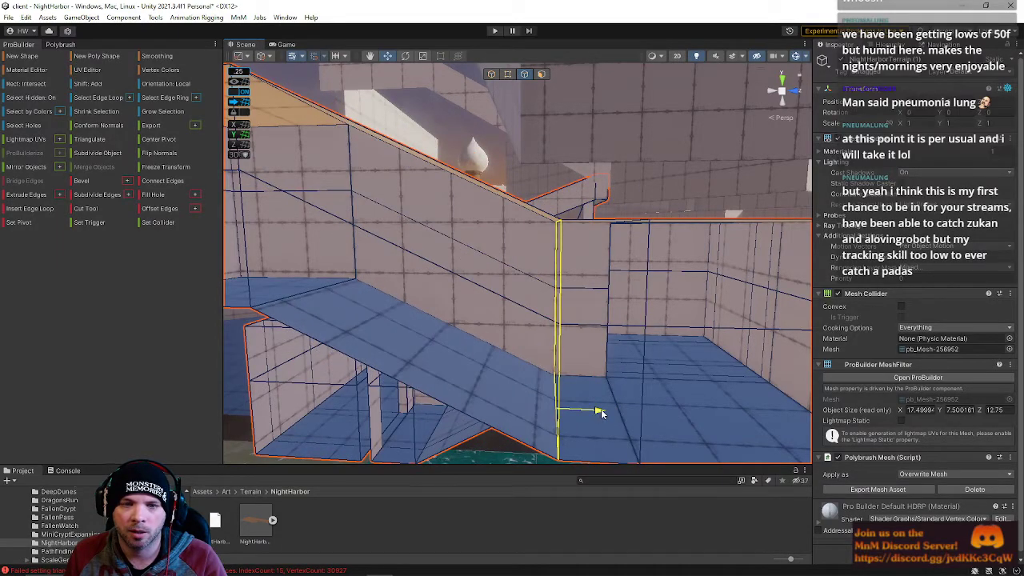
# Box-select the wall corner vertices around the foot of the second ramp, one corner after another
pyautogui.moveTo(602, 412); pyautogui.dragTo(164, 252, button='right')
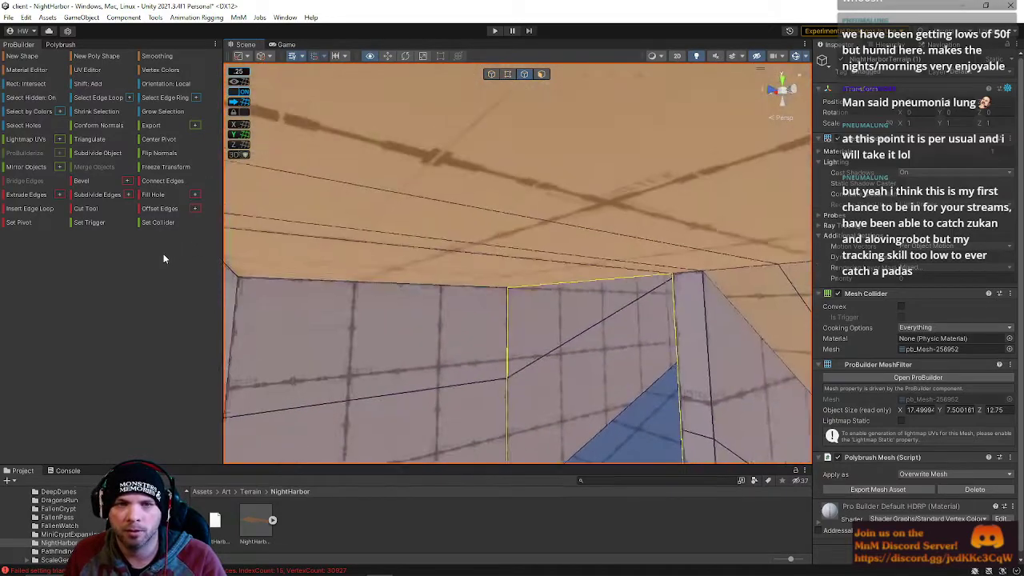
pyautogui.click(510, 74)
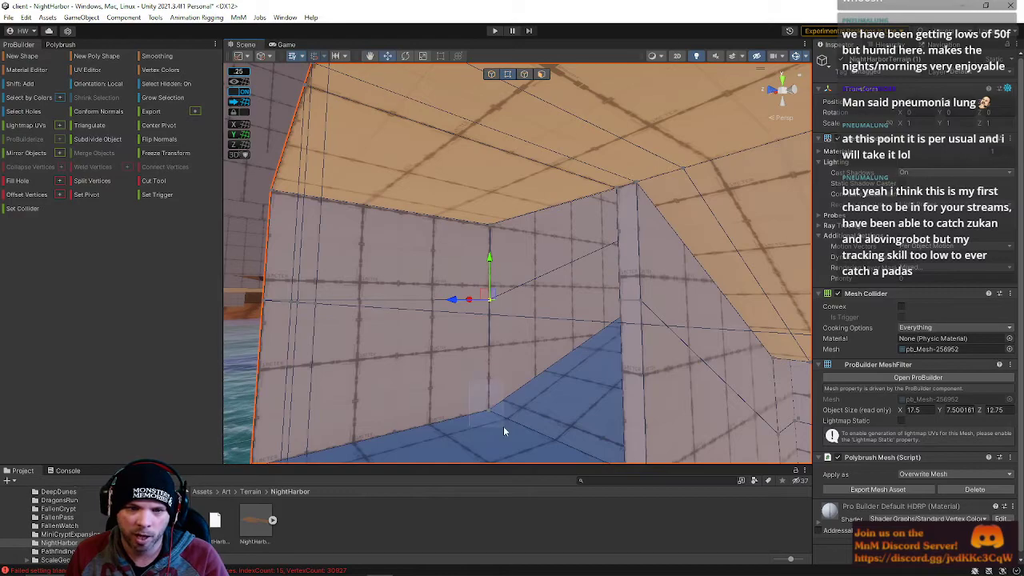
pyautogui.moveTo(623, 201); pyautogui.dragTo(626, 280, button='right')
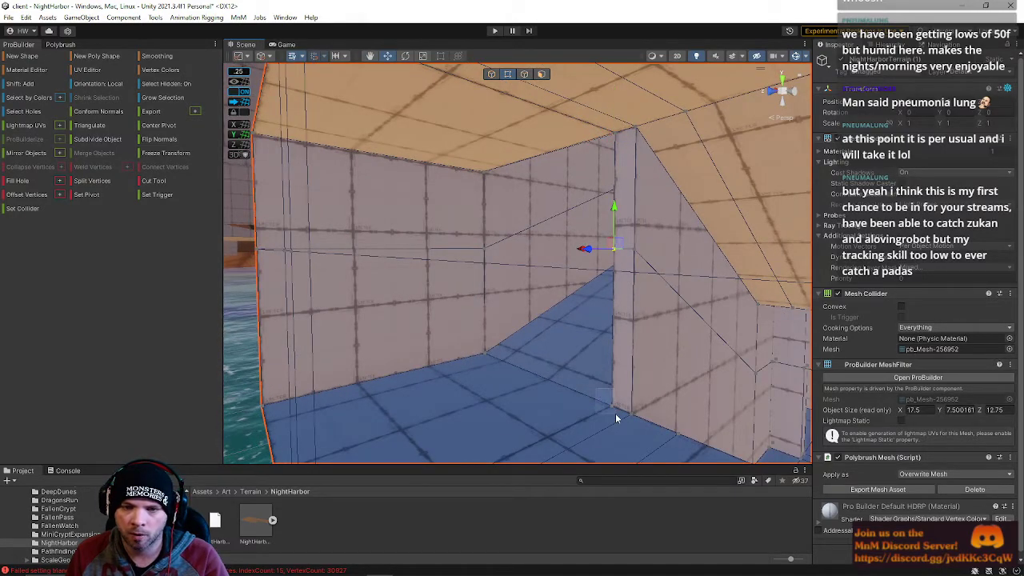
pyautogui.moveTo(544, 387); pyautogui.dragTo(559, 200, button='right')
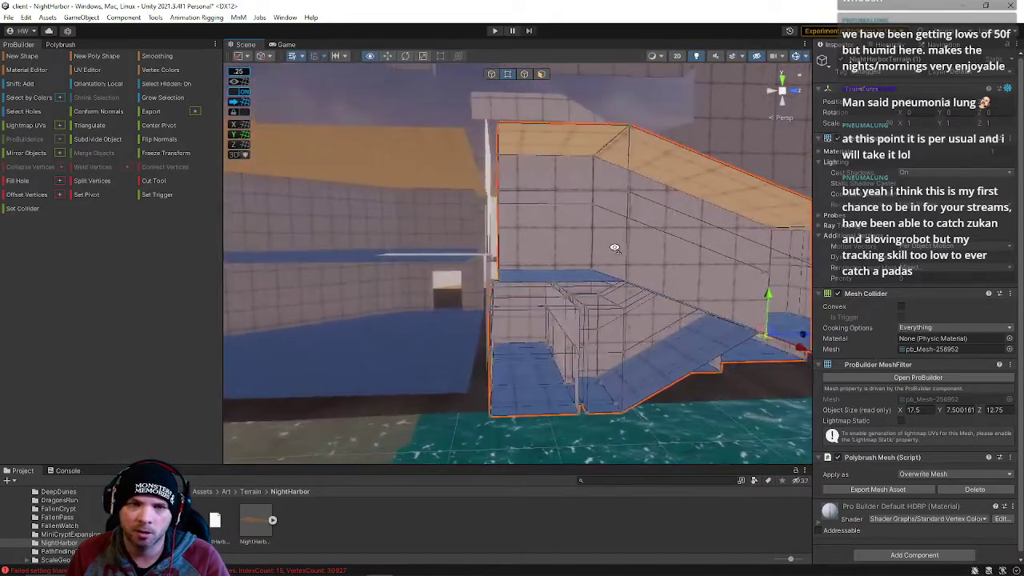
# Insert two vertical edge loops around the upper landing and move them along Z to frame a doorway in its side wall
pyautogui.click(541, 73)
pyautogui.moveTo(540, 160); pyautogui.dragTo(521, 196, button='right')
pyautogui.click(523, 74)
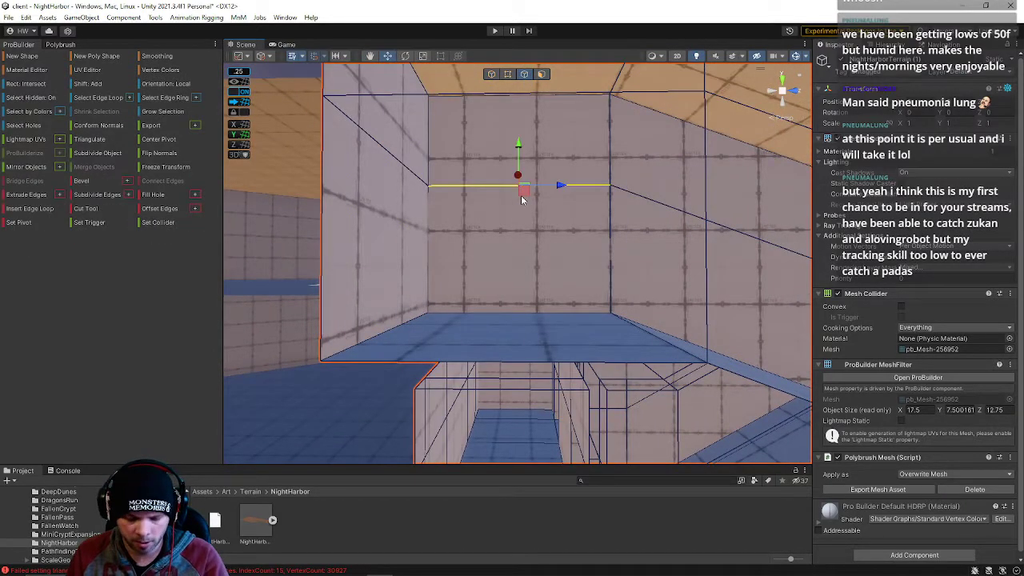
pyautogui.doubleClick(593, 179)
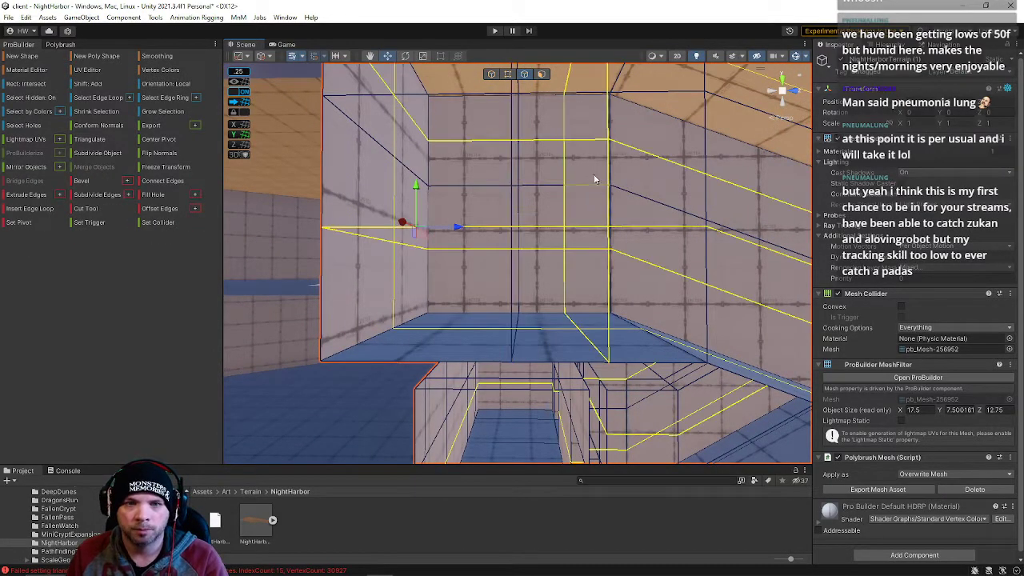
pyautogui.click(600, 212)
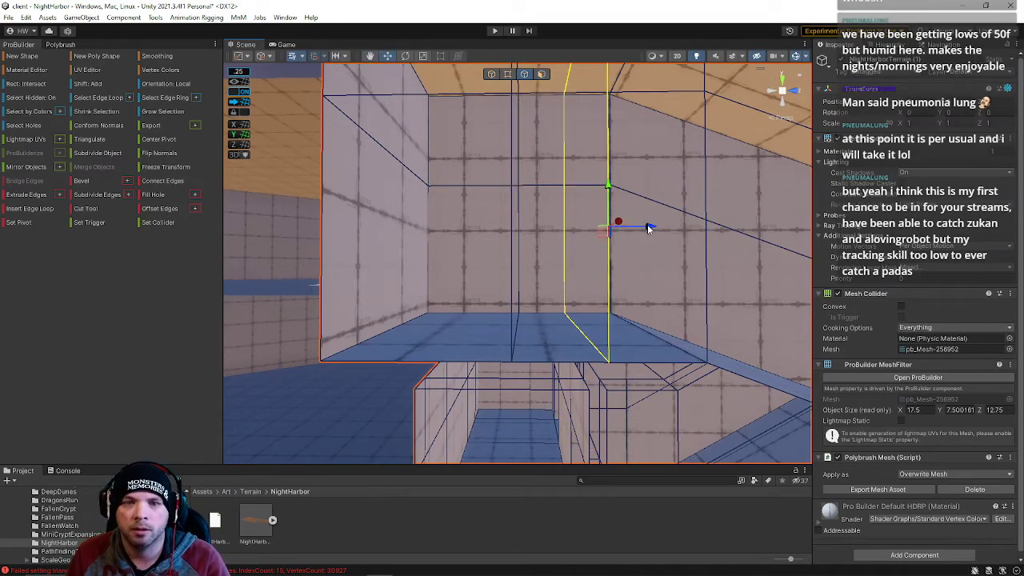
pyautogui.click(522, 226)
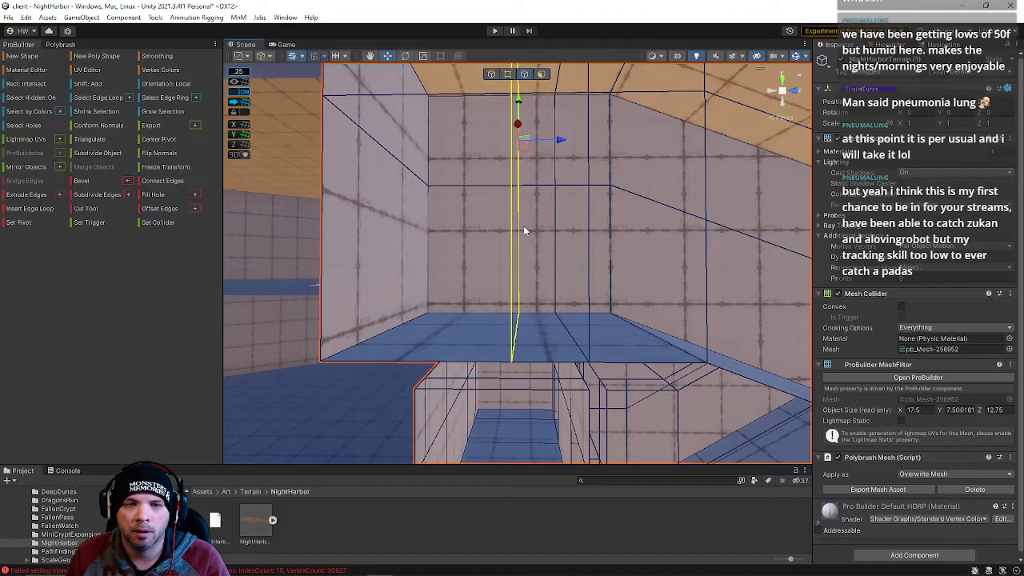
pyautogui.moveTo(559, 148); pyautogui.dragTo(519, 146)
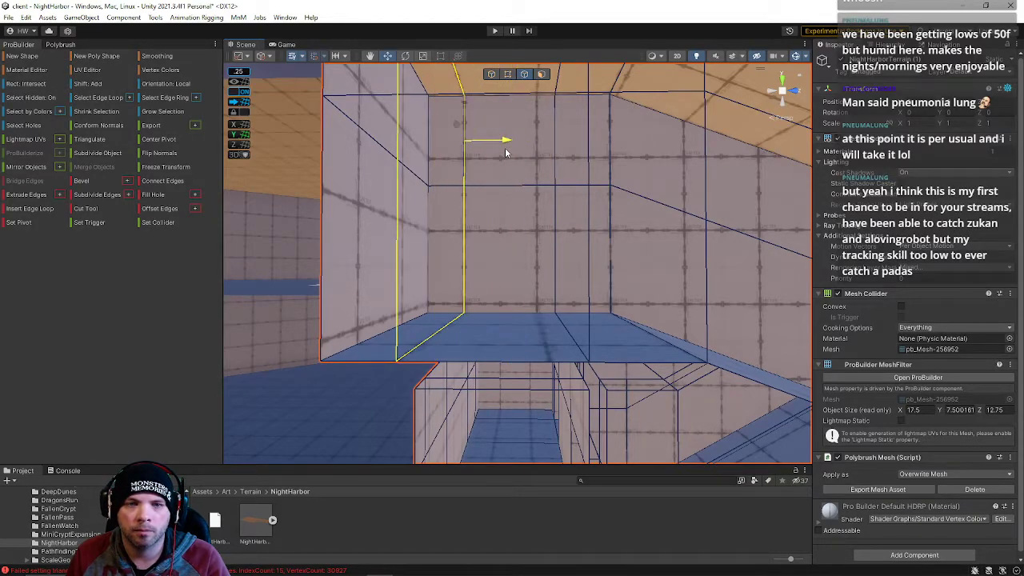
pyautogui.click(556, 226)
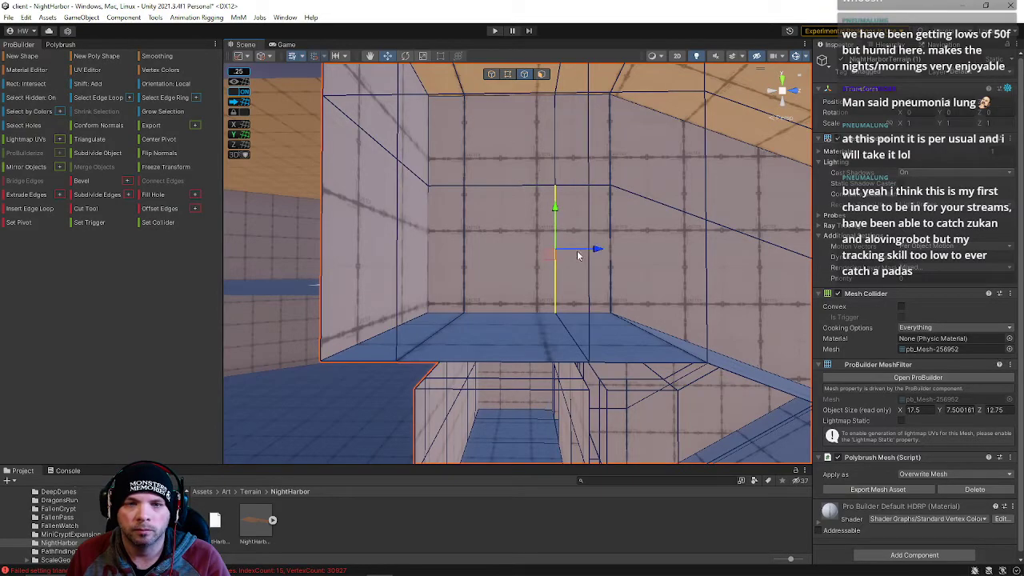
pyautogui.keyDown('alt'); pyautogui.moveTo(606, 184); pyautogui.dragTo(589, 130); pyautogui.keyUp('alt')
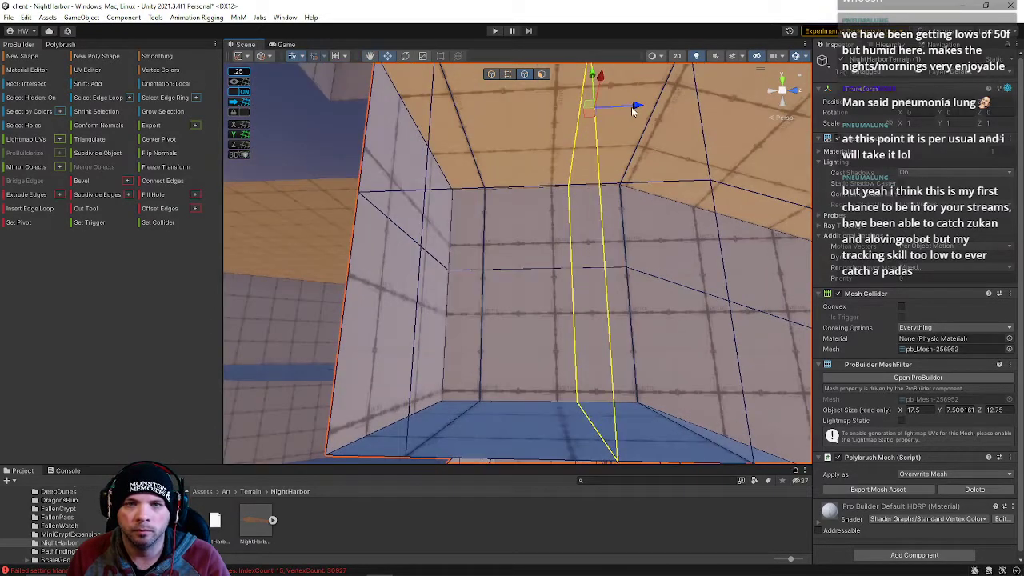
# Extrude the framed doorway face of the upper landing along X into a long corridor
pyautogui.click(542, 72)
pyautogui.click(535, 321)
pyautogui.press('f')
pyautogui.keyDown('alt'); pyautogui.moveTo(535, 325); pyautogui.dragTo(411, 263); pyautogui.keyUp('alt')
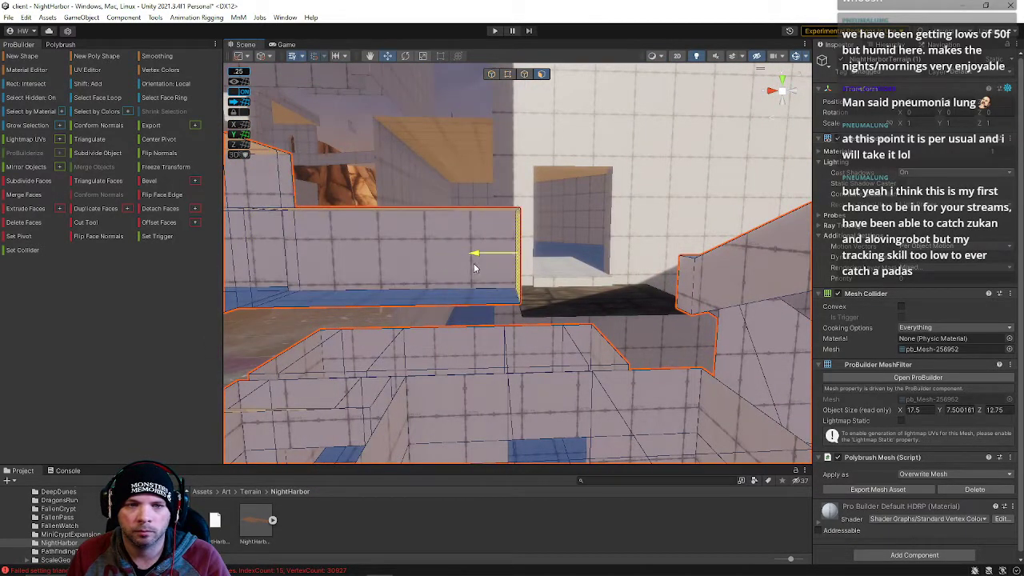
pyautogui.keyDown('alt'); pyautogui.moveTo(479, 256); pyautogui.dragTo(563, 228); pyautogui.keyUp('alt')
pyautogui.click(562, 222)
pyautogui.keyDown('shift'); pyautogui.click(504, 234); pyautogui.keyUp('shift')
pyautogui.keyDown('shift'); pyautogui.click(499, 296); pyautogui.keyUp('shift')
pyautogui.keyDown('shift'); pyautogui.click(418, 208); pyautogui.keyUp('shift')
pyautogui.keyDown('shift'); pyautogui.click(440, 146); pyautogui.keyUp('shift')
pyautogui.keyDown('shift'); pyautogui.click(433, 131); pyautogui.keyUp('shift')
pyautogui.moveTo(413, 228); pyautogui.dragTo(512, 306, button='right')
# Select the wall, floor and ceiling faces of the upper landing and its doorway corridor, and raise the whole selection along Y
pyautogui.click(513, 306)
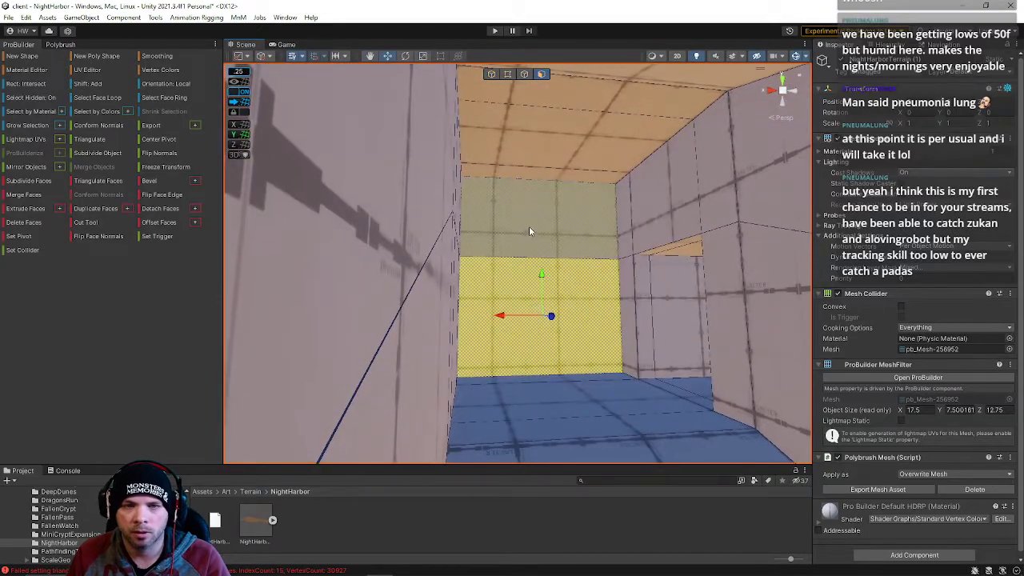
pyautogui.keyDown('shift'); pyautogui.click(529, 224); pyautogui.keyUp('shift')
pyautogui.keyDown('shift'); pyautogui.click(558, 177); pyautogui.keyUp('shift')
pyautogui.keyDown('shift'); pyautogui.click(585, 144); pyautogui.keyUp('shift')
pyautogui.keyDown('shift'); pyautogui.click(654, 111); pyautogui.keyUp('shift')
pyautogui.keyDown('shift'); pyautogui.click(723, 171); pyautogui.keyUp('shift')
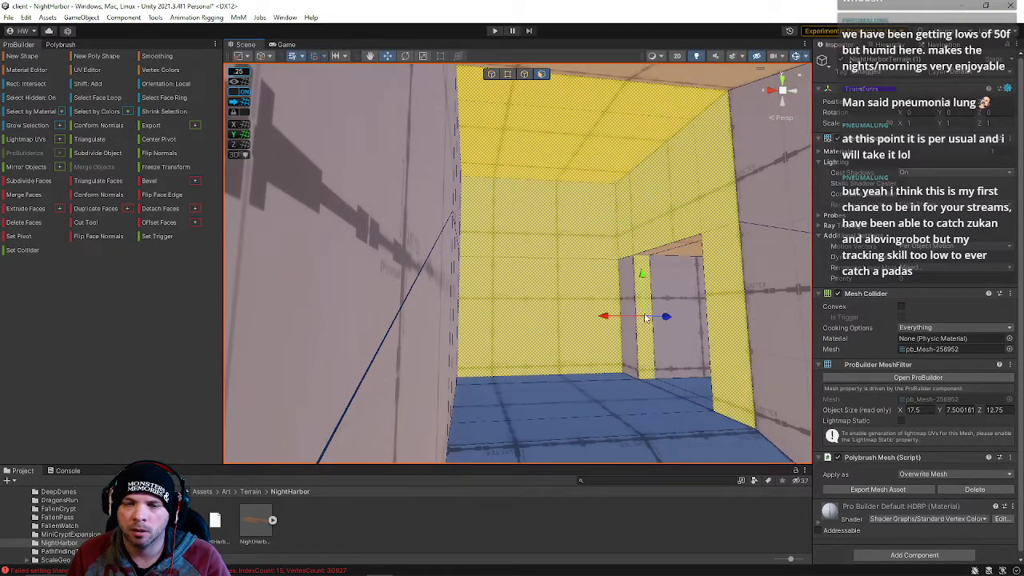
pyautogui.keyDown('shift'); pyautogui.click(670, 257); pyautogui.keyUp('shift')
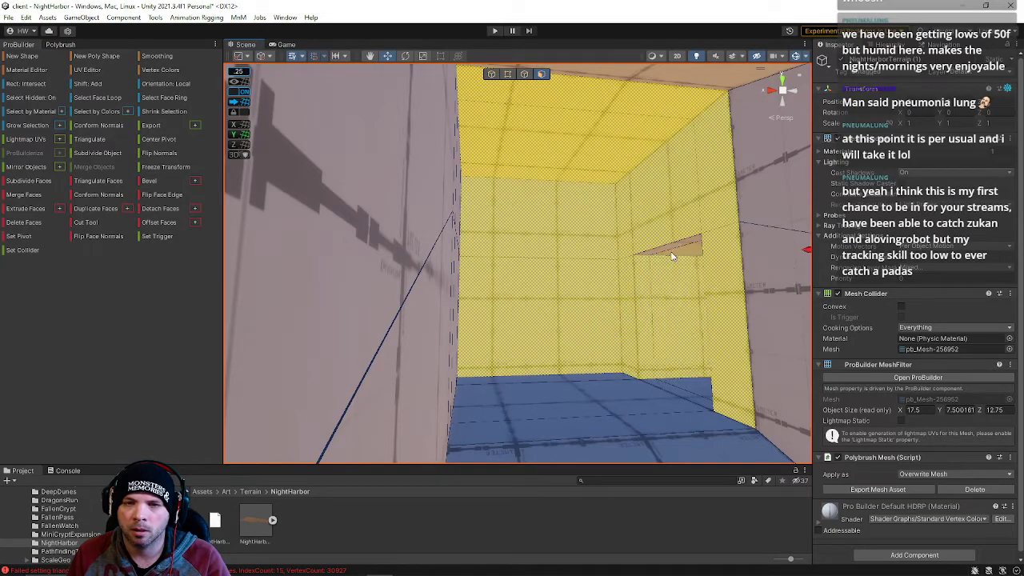
pyautogui.keyDown('shift'); pyautogui.click(663, 425); pyautogui.keyUp('shift')
pyautogui.keyDown('alt'); pyautogui.moveTo(606, 381); pyautogui.dragTo(422, 355); pyautogui.keyUp('alt')
pyautogui.keyDown('shift'); pyautogui.click(396, 354); pyautogui.keyUp('shift')
pyautogui.keyDown('shift'); pyautogui.click(381, 195); pyautogui.keyUp('shift')
pyautogui.keyDown('shift'); pyautogui.click(448, 242); pyautogui.keyUp('shift')
pyautogui.keyDown('shift'); pyautogui.click(440, 281); pyautogui.keyUp('shift')
pyautogui.keyDown('shift'); pyautogui.click(447, 286); pyautogui.keyUp('shift')
pyautogui.keyDown('alt'); pyautogui.moveTo(448, 287); pyautogui.dragTo(645, 357); pyautogui.keyUp('alt')
pyautogui.keyDown('shift'); pyautogui.click(645, 353); pyautogui.keyUp('shift')
pyautogui.keyDown('shift'); pyautogui.click(678, 281); pyautogui.keyUp('shift')
pyautogui.keyDown('shift'); pyautogui.click(629, 265); pyautogui.keyUp('shift')
pyautogui.keyDown('alt'); pyautogui.moveTo(630, 265); pyautogui.dragTo(357, 304); pyautogui.keyUp('alt')
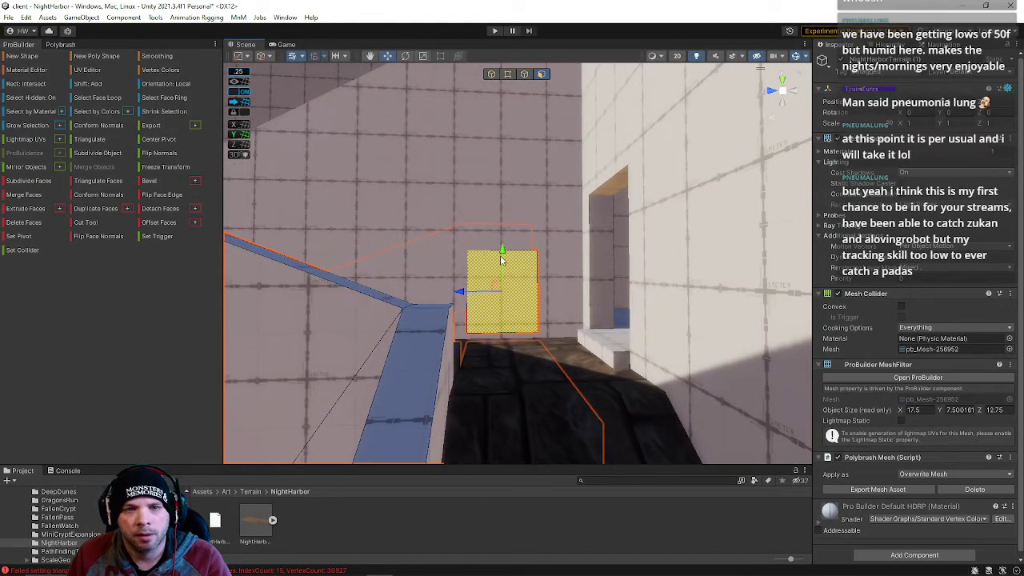
pyautogui.keyDown('alt'); pyautogui.moveTo(503, 198); pyautogui.dragTo(730, 236); pyautogui.keyUp('alt')
pyautogui.moveTo(730, 236); pyautogui.dragTo(463, 194, button='right')
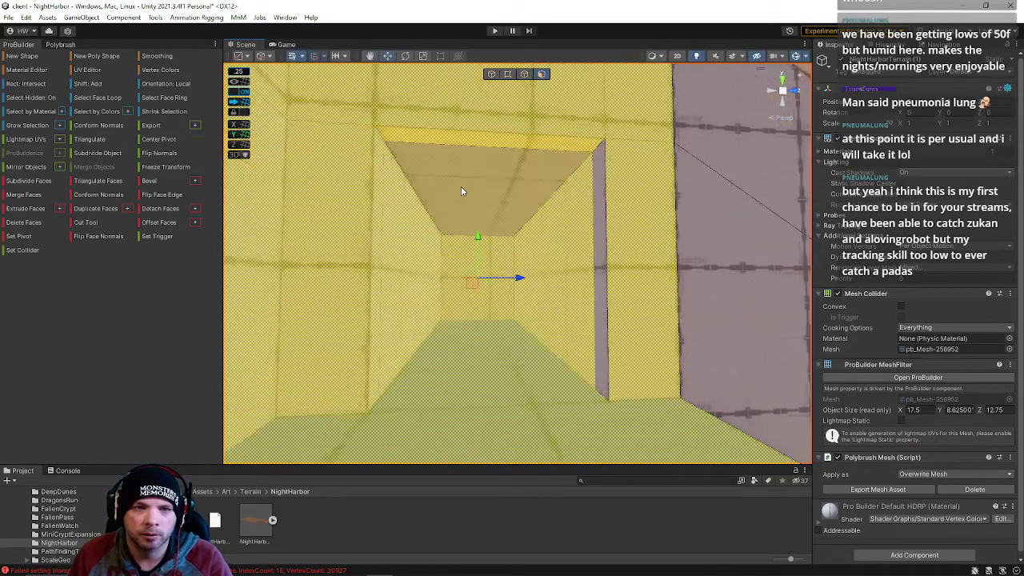
# Raise the corridor's ceiling face along Y and extrude its upper and lower side wall faces along Z
pyautogui.click(460, 192)
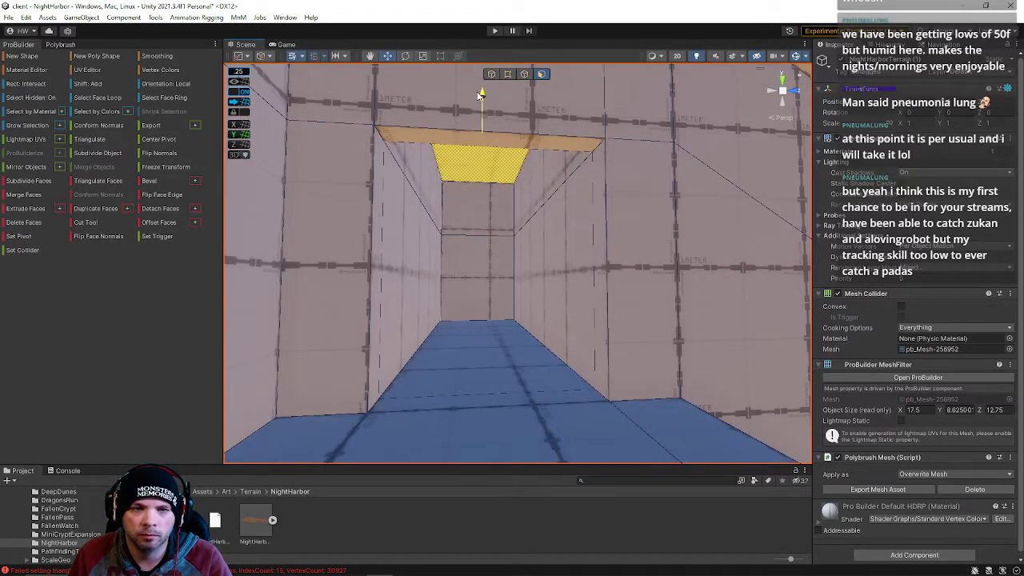
pyautogui.click(539, 255)
pyautogui.keyDown('shift'); pyautogui.click(531, 211); pyautogui.keyUp('shift')
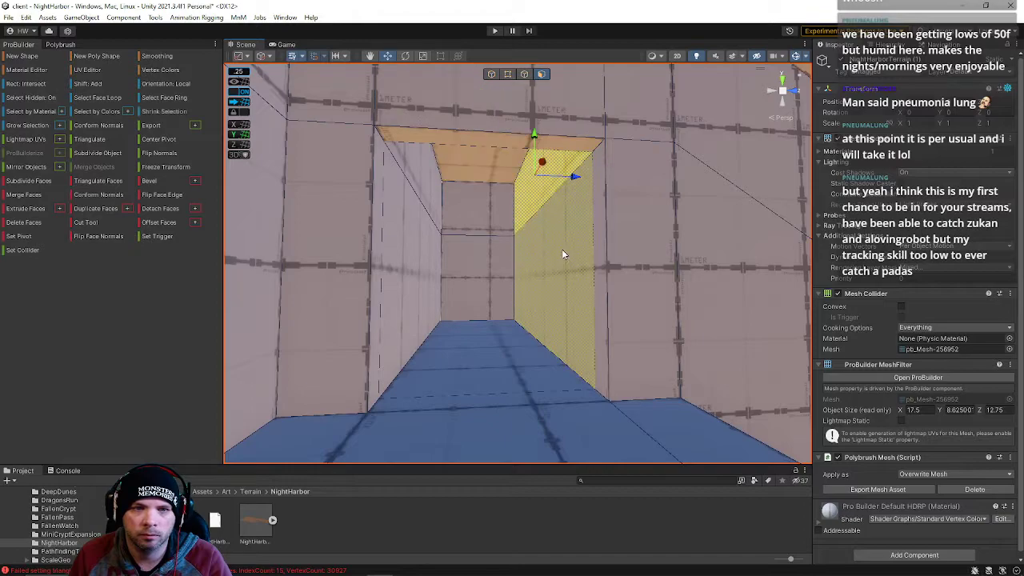
pyautogui.keyDown('shift'); pyautogui.moveTo(575, 176); pyautogui.dragTo(688, 196); pyautogui.keyUp('shift')
pyautogui.moveTo(575, 200); pyautogui.dragTo(499, 229, button='right')
pyautogui.moveTo(565, 250); pyautogui.dragTo(623, 221, button='right')
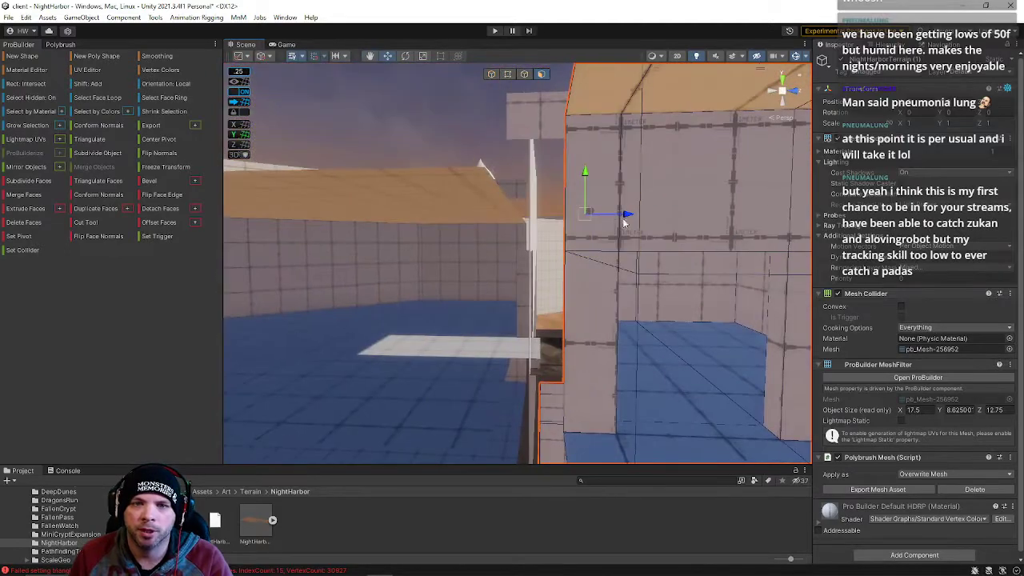
# Pull the extruded room's outer wall outward along Z and shift its end wall along X
pyautogui.moveTo(629, 216); pyautogui.dragTo(514, 237)
pyautogui.moveTo(514, 237); pyautogui.dragTo(447, 298, button='right')
pyautogui.moveTo(414, 299); pyautogui.dragTo(506, 286)
pyautogui.moveTo(505, 289); pyautogui.dragTo(428, 255, button='right')
pyautogui.click(415, 277)
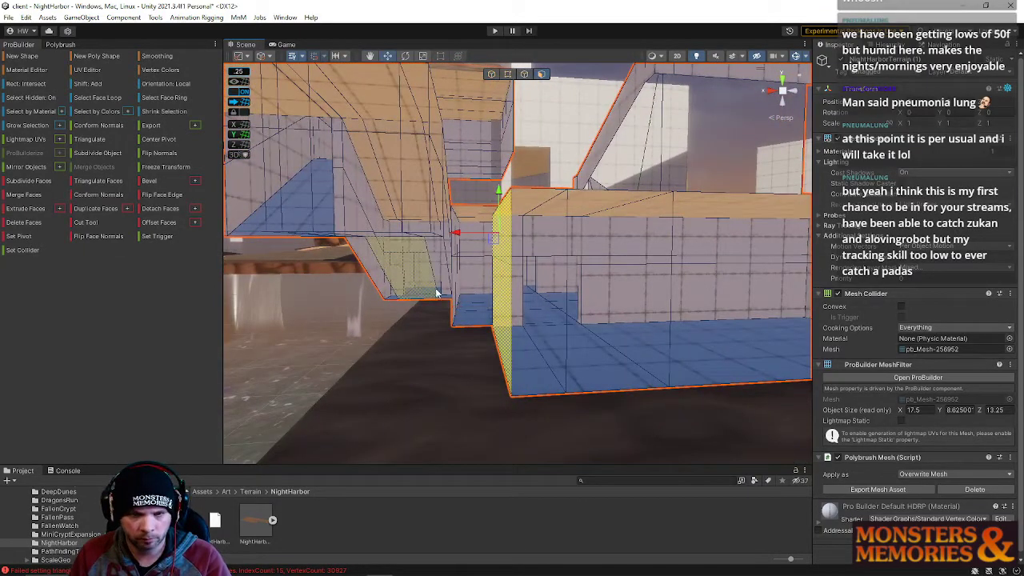
# Insert two edge loops around the landing beside the ramp and move them along Z to frame a doorway in its wall
pyautogui.moveTo(399, 243); pyautogui.dragTo(514, 81, button='right')
pyautogui.click(523, 74)
pyautogui.click(526, 200)
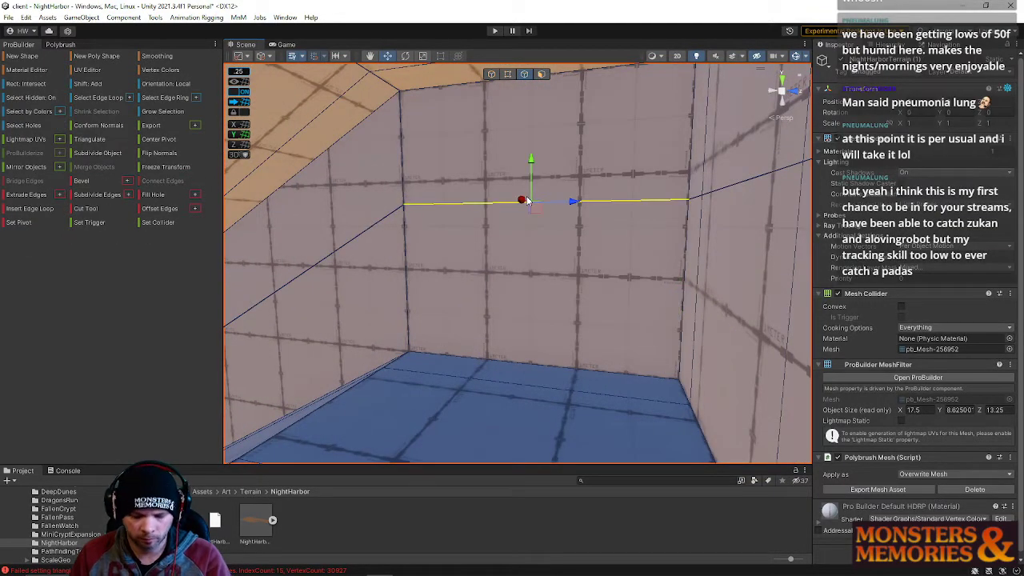
pyautogui.click(482, 200)
pyautogui.hotkey('alt', 'u')
pyautogui.moveTo(491, 209); pyautogui.dragTo(549, 192, button='right')
pyautogui.moveTo(553, 308); pyautogui.dragTo(527, 245, button='right')
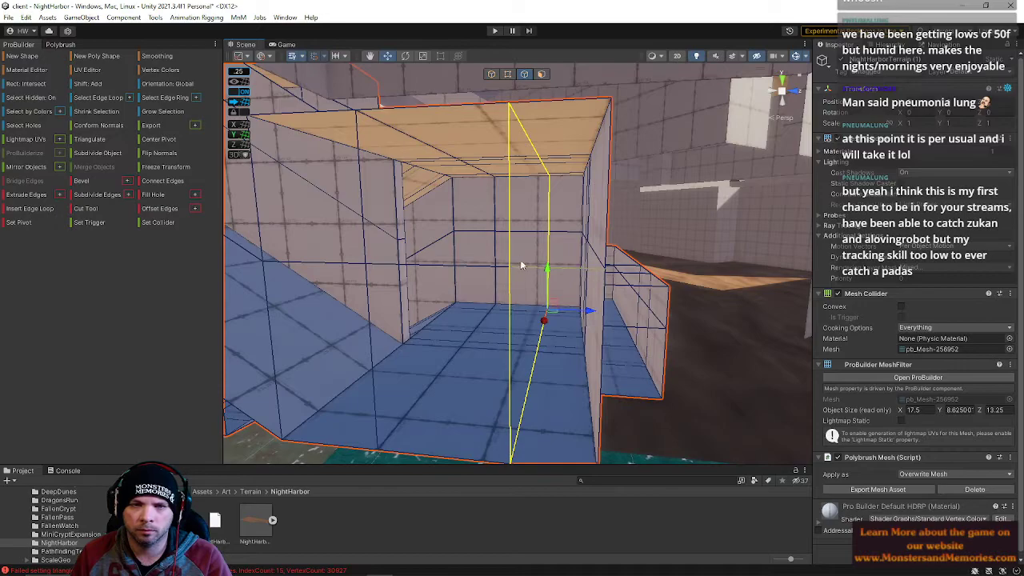
pyautogui.click(470, 348)
pyautogui.doubleClick(461, 366)
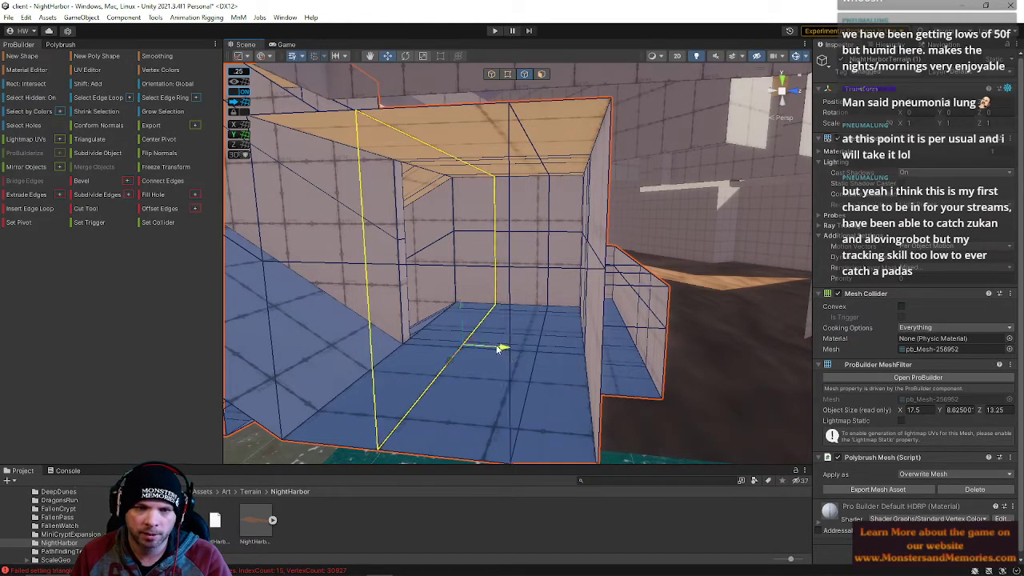
pyautogui.moveTo(518, 308); pyautogui.dragTo(511, 257, button='right')
# Select the framed wall face beside the ramp and extrude it along X into a long passage
pyautogui.click(541, 74)
pyautogui.click(481, 251)
pyautogui.keyDown('alt'); pyautogui.moveTo(482, 251); pyautogui.dragTo(414, 212); pyautogui.keyUp('alt')
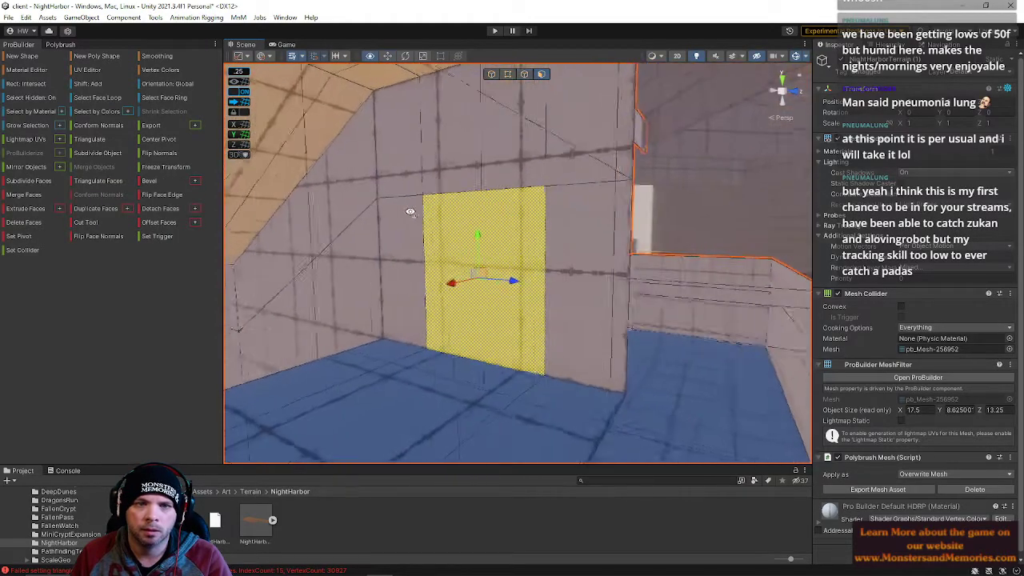
pyautogui.keyDown('alt'); pyautogui.moveTo(449, 285); pyautogui.dragTo(684, 281); pyautogui.keyUp('alt')
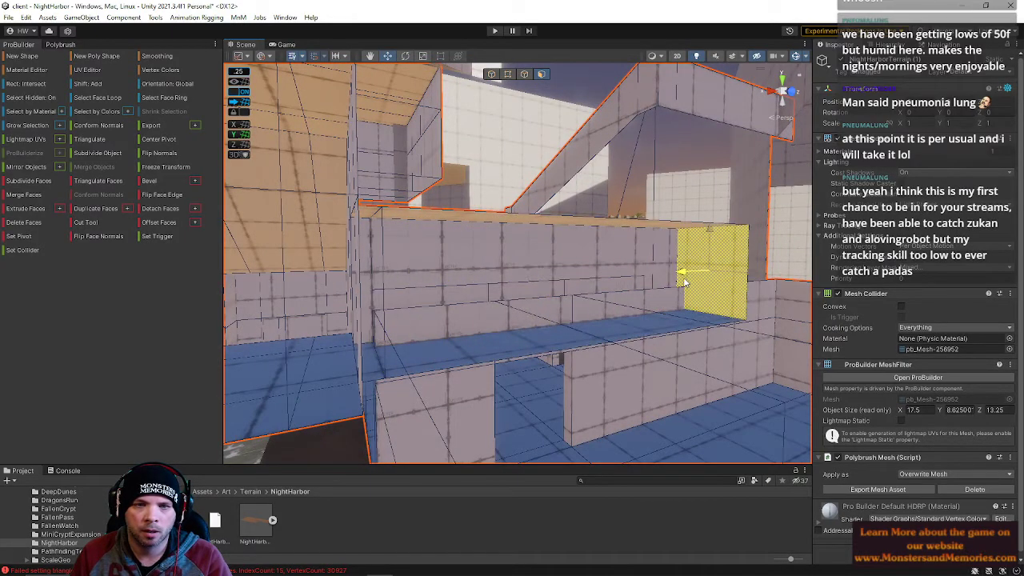
# Select the large ceiling face over the room with the doorway and move it along Y
pyautogui.press('w')
pyautogui.moveTo(503, 336)
pyautogui.mouseDown(button='right')
pyautogui.moveTo(446, 325)
pyautogui.moveTo(576, 343)
pyautogui.moveTo(464, 326)
pyautogui.moveTo(450, 333)
pyautogui.moveTo(495, 349)
pyautogui.mouseUp(button='right')
pyautogui.press('s')
pyautogui.moveTo(474, 337); pyautogui.dragTo(590, 323, button='right')
pyautogui.moveTo(593, 254); pyautogui.dragTo(495, 263, button='right')
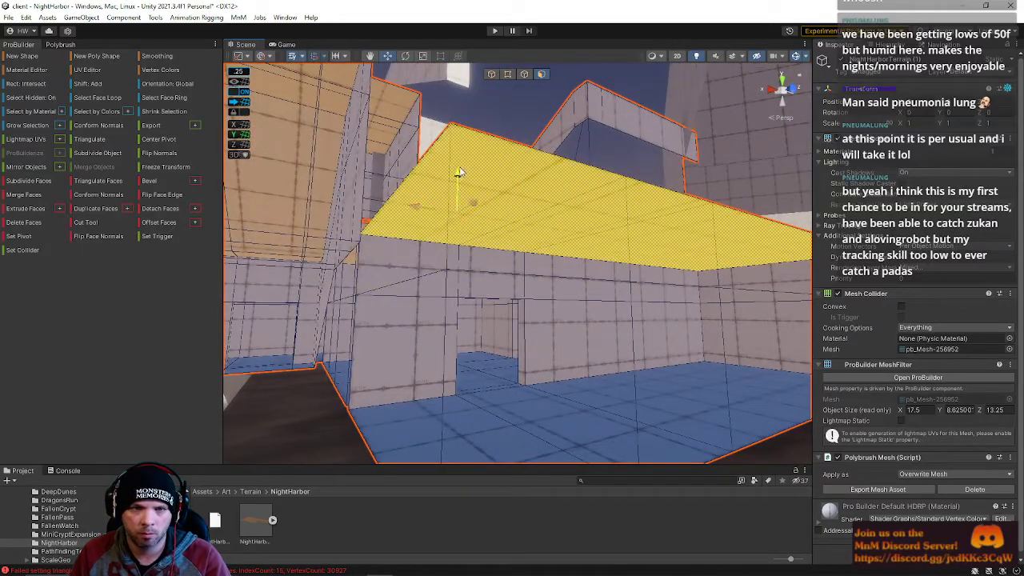
pyautogui.click(458, 172)
pyautogui.moveTo(458, 172); pyautogui.dragTo(632, 253, button='right')
pyautogui.click(320, 224)
pyautogui.keyDown('shift'); pyautogui.click(323, 242); pyautogui.keyUp('shift')
# Select all the upper and lower faces of the landing wall beside the ramp and move them along X
pyautogui.click(567, 285)
pyautogui.moveTo(567, 286); pyautogui.dragTo(678, 221, button='right')
pyautogui.keyDown('shift'); pyautogui.click(494, 247); pyautogui.keyUp('shift')
pyautogui.keyDown('shift'); pyautogui.click(496, 197); pyautogui.keyUp('shift')
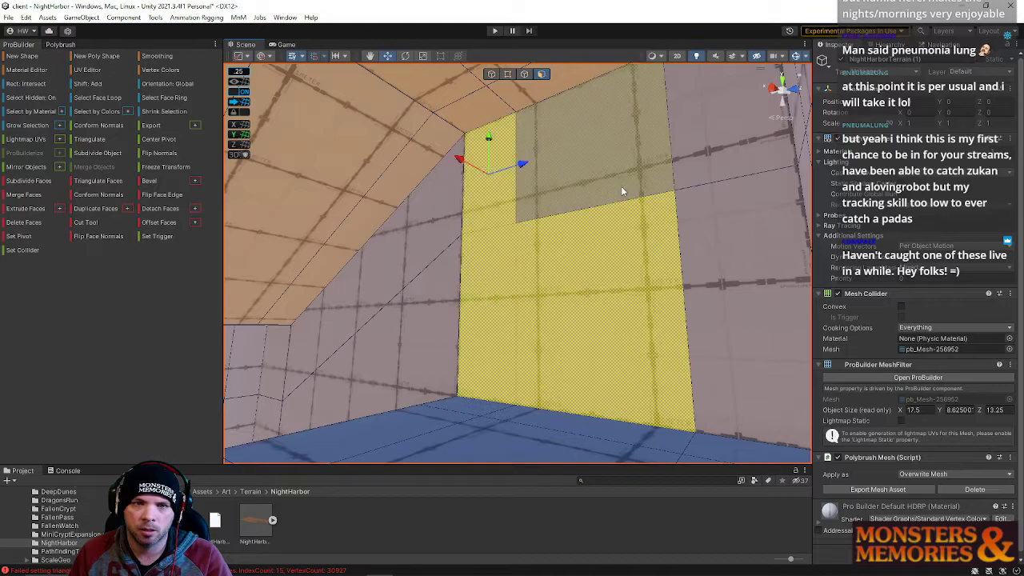
pyautogui.keyDown('shift'); pyautogui.click(622, 188); pyautogui.keyUp('shift')
pyautogui.keyDown('shift'); pyautogui.click(729, 184); pyautogui.keyUp('shift')
pyautogui.keyDown('shift'); pyautogui.click(726, 262); pyautogui.keyUp('shift')
pyautogui.moveTo(726, 263); pyautogui.dragTo(512, 280, button='right')
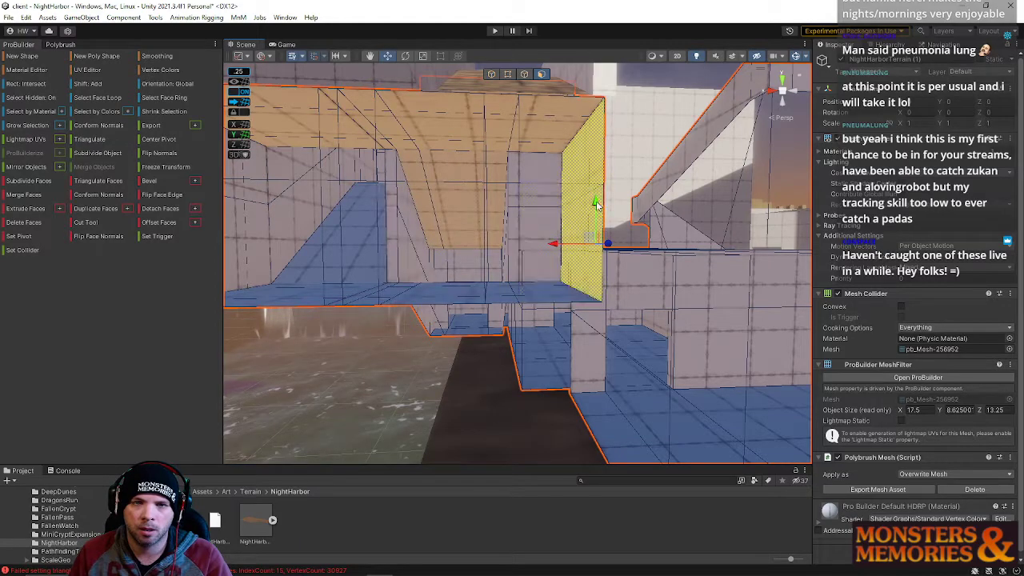
pyautogui.moveTo(607, 193); pyautogui.dragTo(515, 254, button='right')
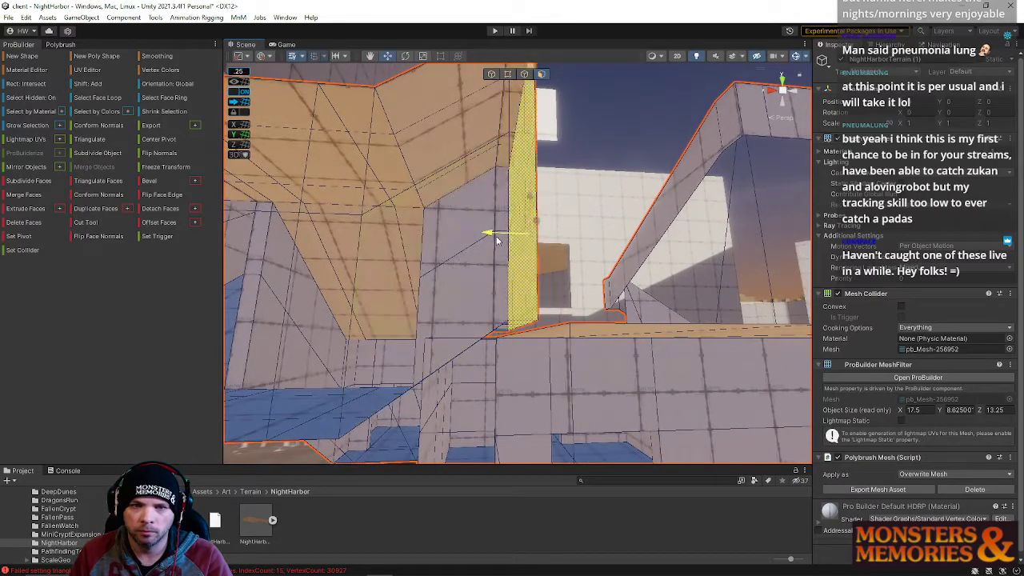
pyautogui.moveTo(683, 272); pyautogui.dragTo(433, 308, button='right')
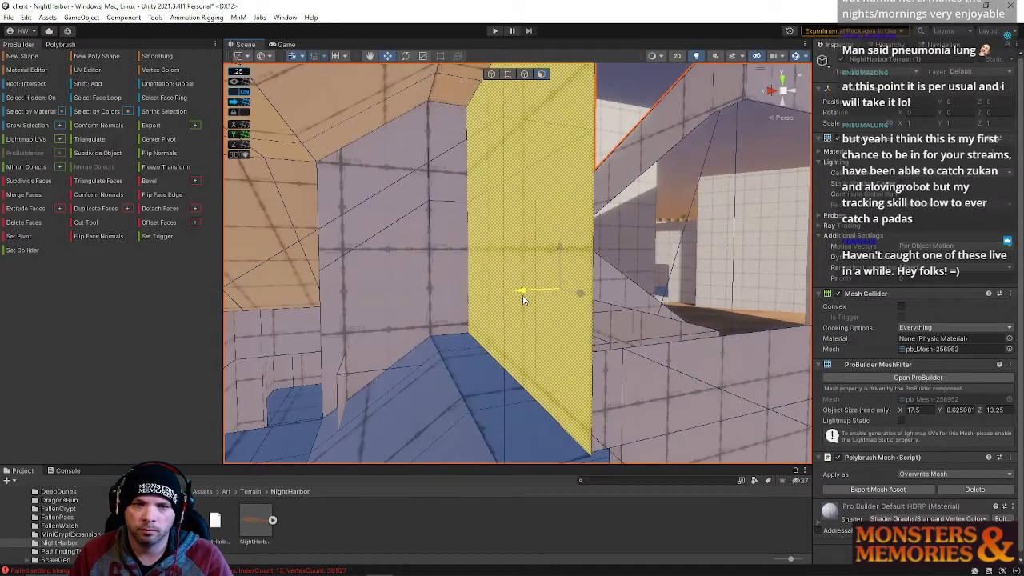
pyautogui.moveTo(539, 298); pyautogui.dragTo(592, 310)
# Select the end wall, side wall, ramp and ceiling faces beyond the landing and move them together along Z
pyautogui.moveTo(581, 315); pyautogui.dragTo(638, 301, button='right')
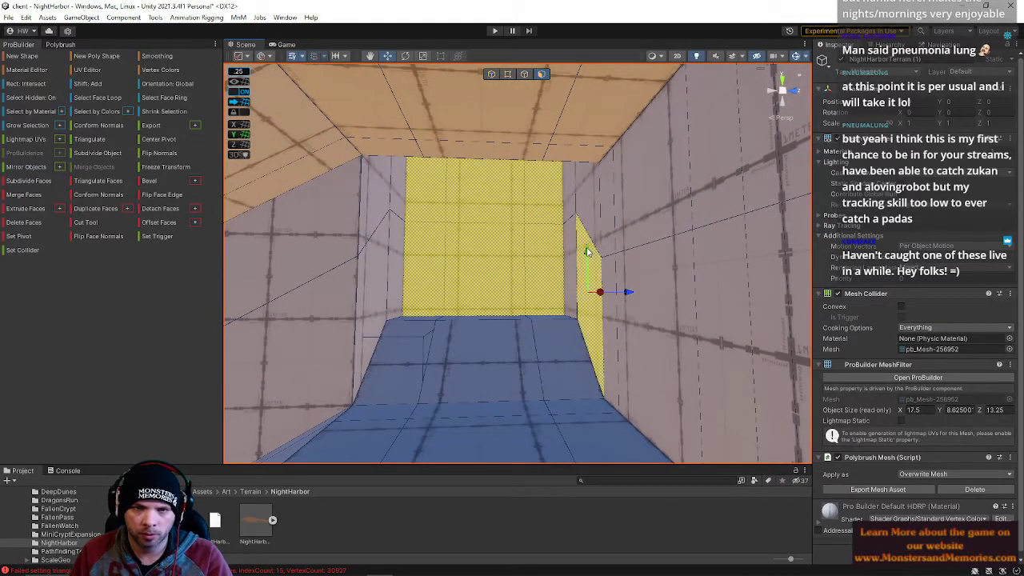
pyautogui.keyDown('shift'); pyautogui.click(496, 346); pyautogui.keyUp('shift')
pyautogui.hotkey('alt', 'g')
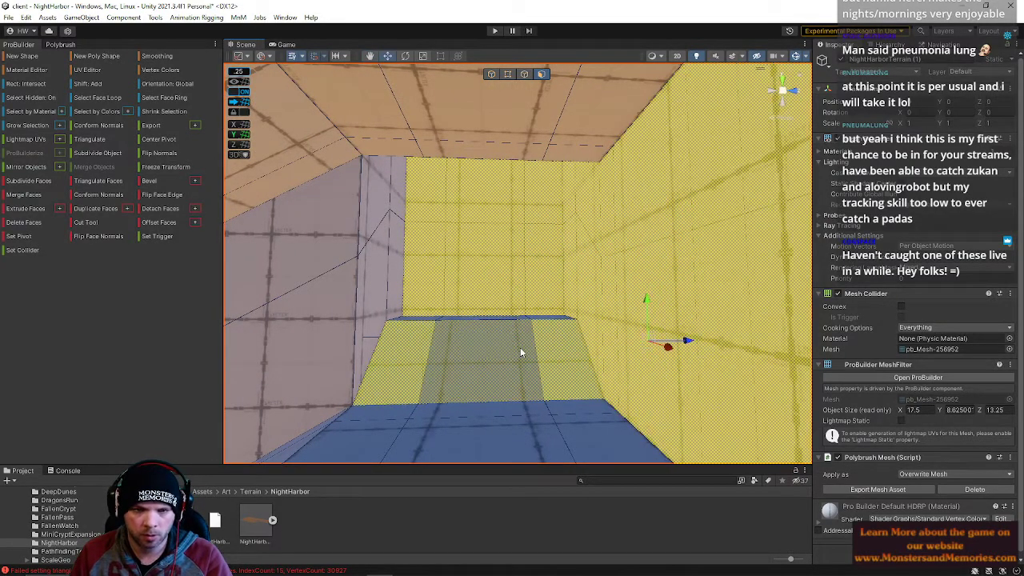
pyautogui.moveTo(502, 324); pyautogui.dragTo(626, 288, button='right')
pyautogui.keyDown('shift'); pyautogui.click(472, 280); pyautogui.keyUp('shift')
pyautogui.keyDown('shift'); pyautogui.click(669, 344); pyautogui.keyUp('shift')
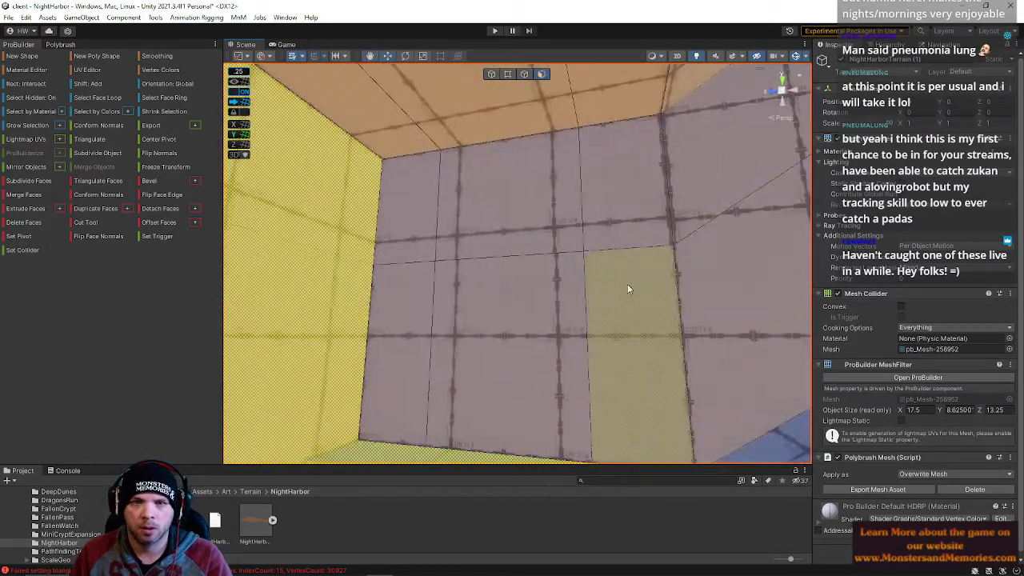
pyautogui.keyDown('shift'); pyautogui.click(533, 238); pyautogui.keyUp('shift')
pyautogui.keyDown('shift'); pyautogui.click(504, 285); pyautogui.keyUp('shift')
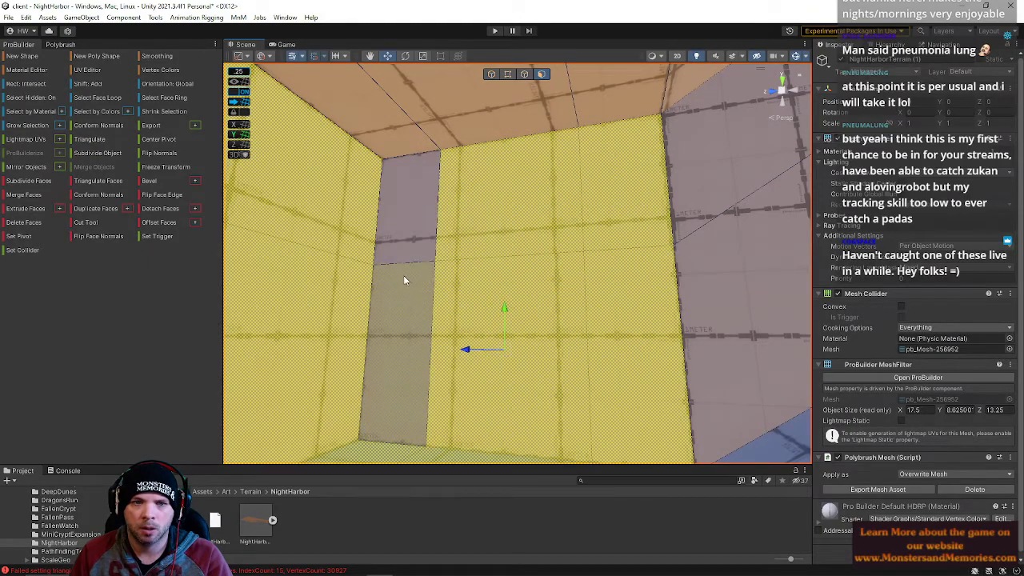
pyautogui.keyDown('shift'); pyautogui.click(410, 222); pyautogui.keyUp('shift')
pyautogui.moveTo(410, 222)
pyautogui.mouseDown(button='right')
pyautogui.moveTo(447, 200)
pyautogui.moveTo(450, 153)
pyautogui.moveTo(463, 194)
pyautogui.moveTo(432, 224)
pyautogui.moveTo(408, 210)
pyautogui.mouseUp(button='right')
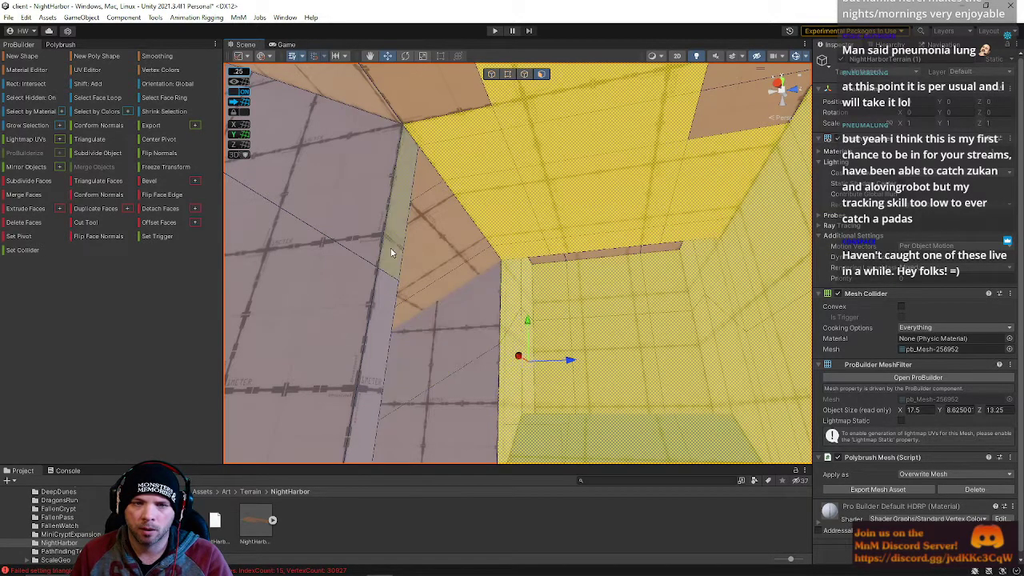
pyautogui.moveTo(379, 299); pyautogui.dragTo(16, 341, button='right')
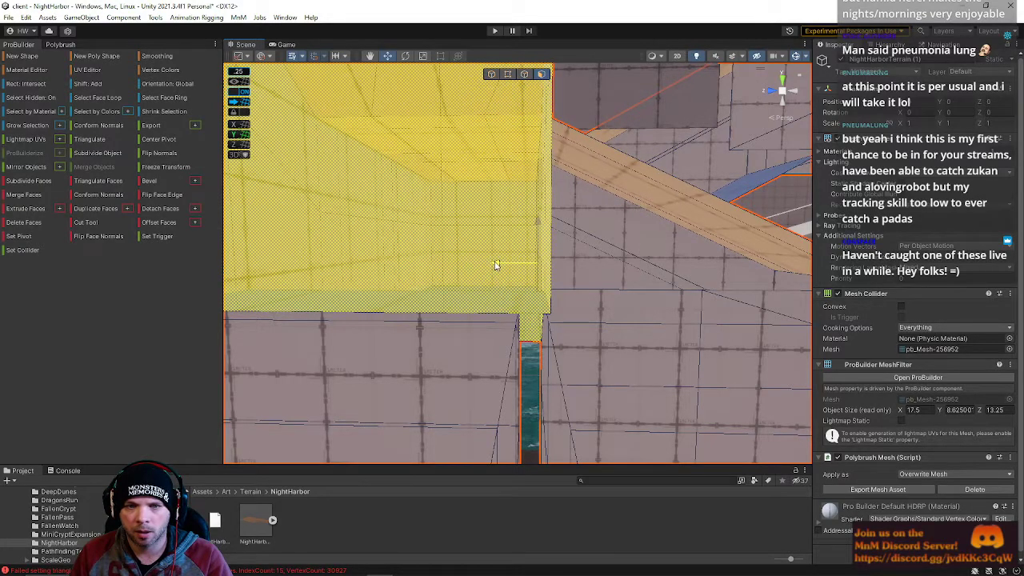
pyautogui.moveTo(486, 263); pyautogui.dragTo(680, 301, button='right')
# Examine the ceiling corner and wall joint above the ramp's landing, selecting the upper corner vertex
pyautogui.click(540, 172)
pyautogui.click(586, 275)
pyautogui.moveTo(585, 275); pyautogui.dragTo(622, 242, button='right')
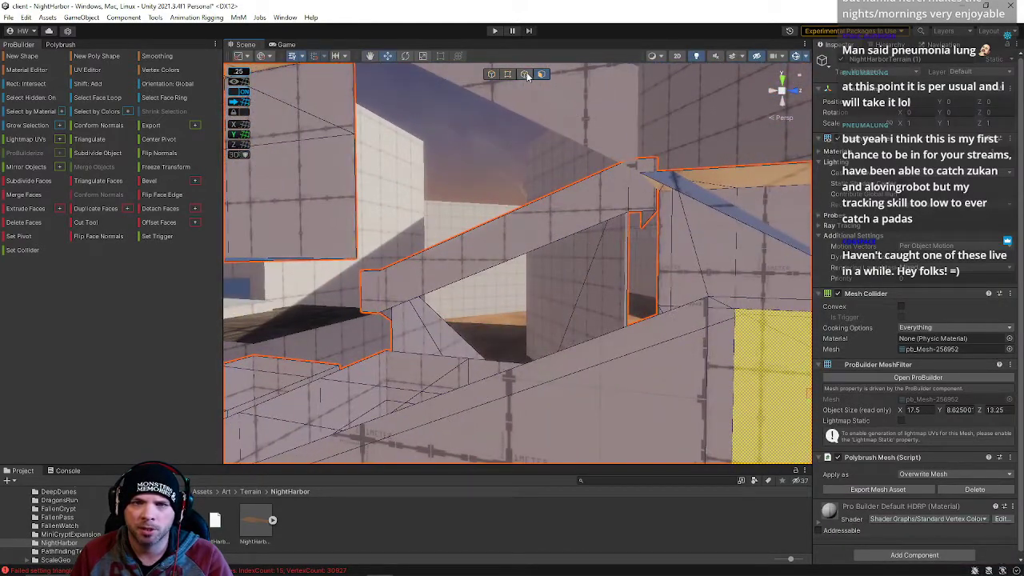
pyautogui.click(641, 177)
pyautogui.moveTo(641, 176); pyautogui.dragTo(662, 204, button='right')
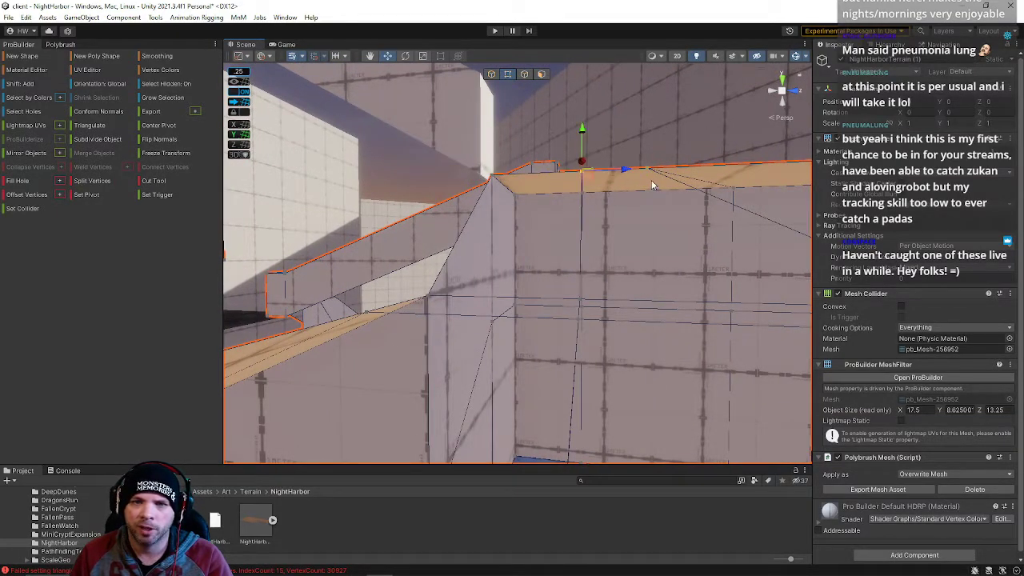
pyautogui.moveTo(671, 209); pyautogui.dragTo(631, 264, button='right')
# Select the end wall face of the upper corridor beyond the landing and move it along X
pyautogui.click(541, 74)
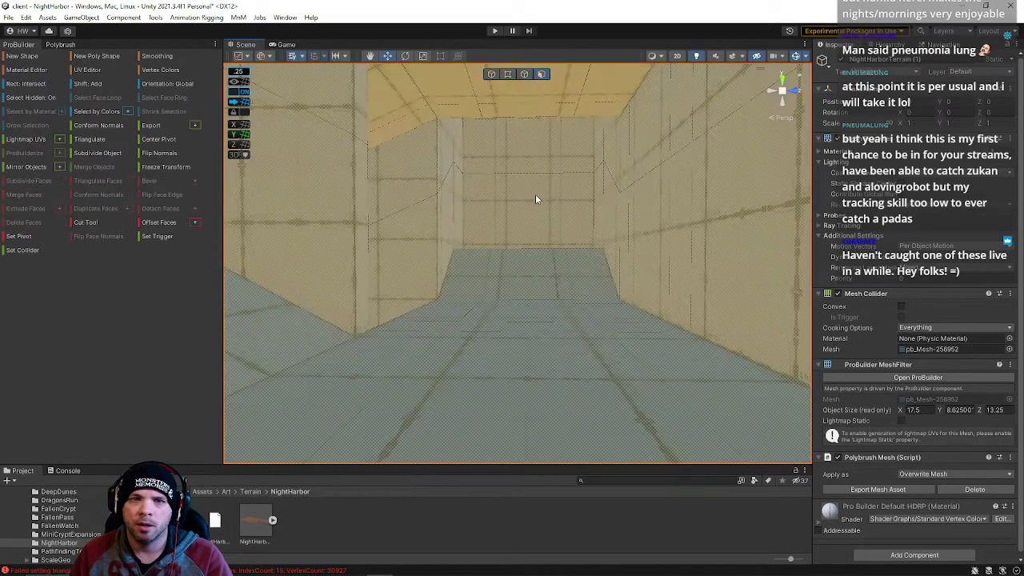
pyautogui.click(539, 215)
pyautogui.moveTo(539, 215); pyautogui.dragTo(329, 257, button='right')
pyautogui.moveTo(388, 218); pyautogui.dragTo(503, 261, button='right')
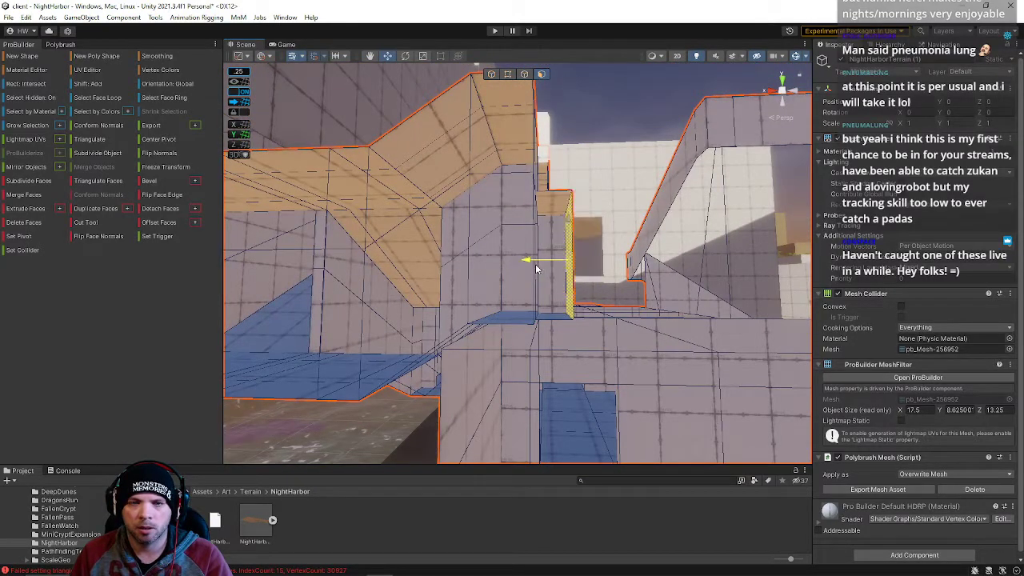
pyautogui.moveTo(533, 265); pyautogui.dragTo(517, 262)
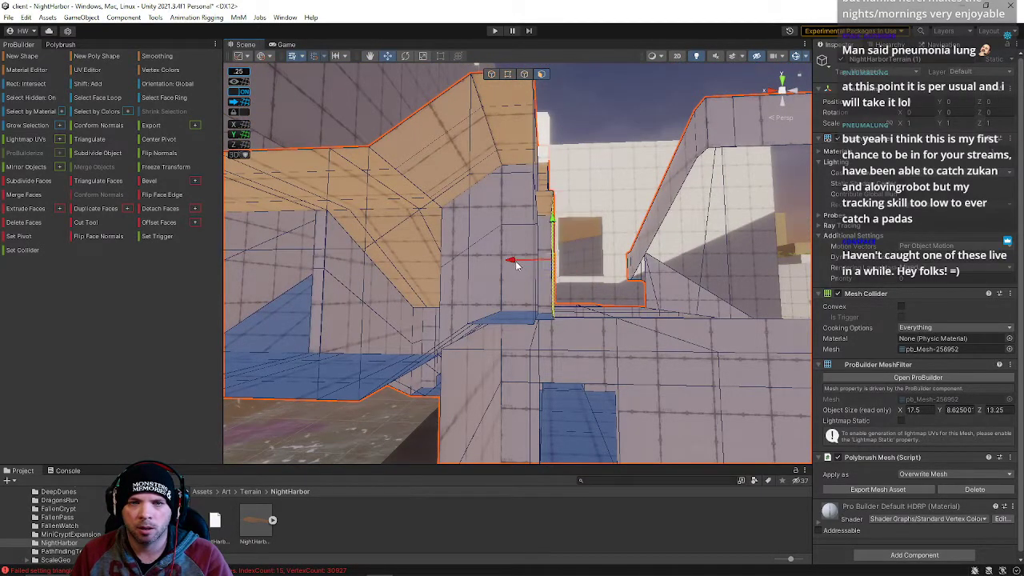
pyautogui.press('f')
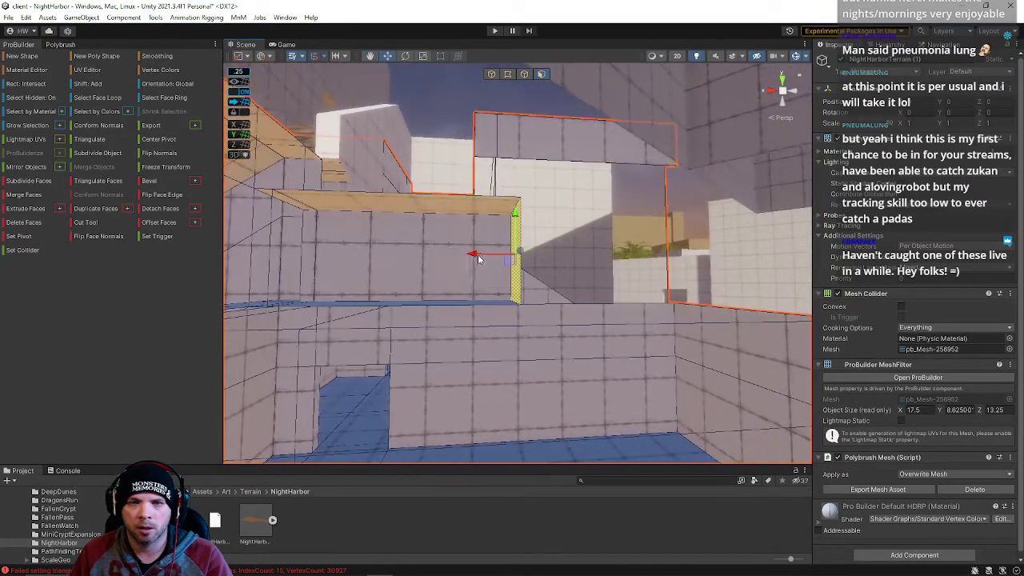
pyautogui.moveTo(700, 256); pyautogui.dragTo(612, 260, button='right')
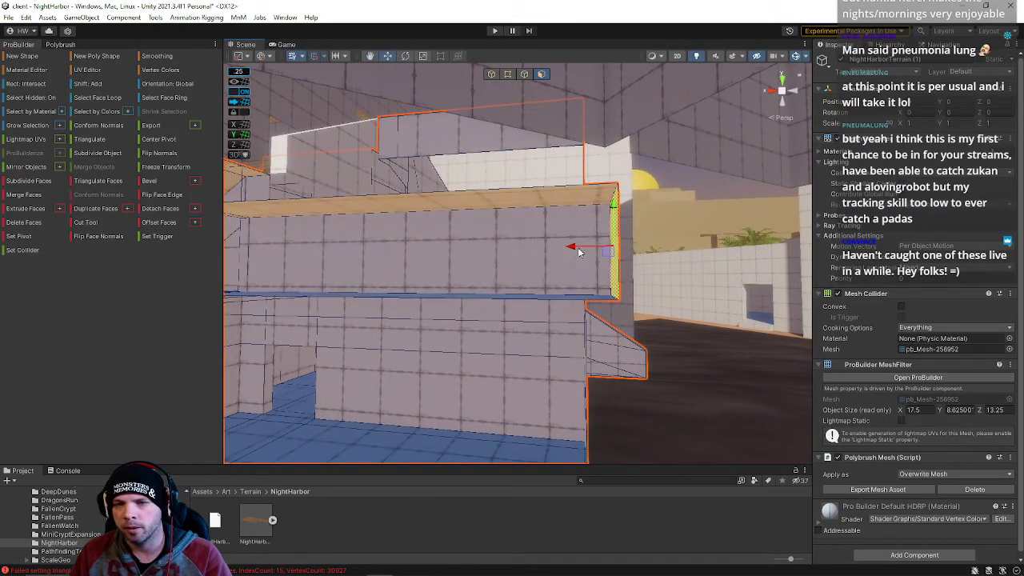
# Select the lower and upper side wall faces of the narrow corridor and move them together along Z
pyautogui.moveTo(495, 265); pyautogui.dragTo(649, 165, button='right')
pyautogui.click(652, 134)
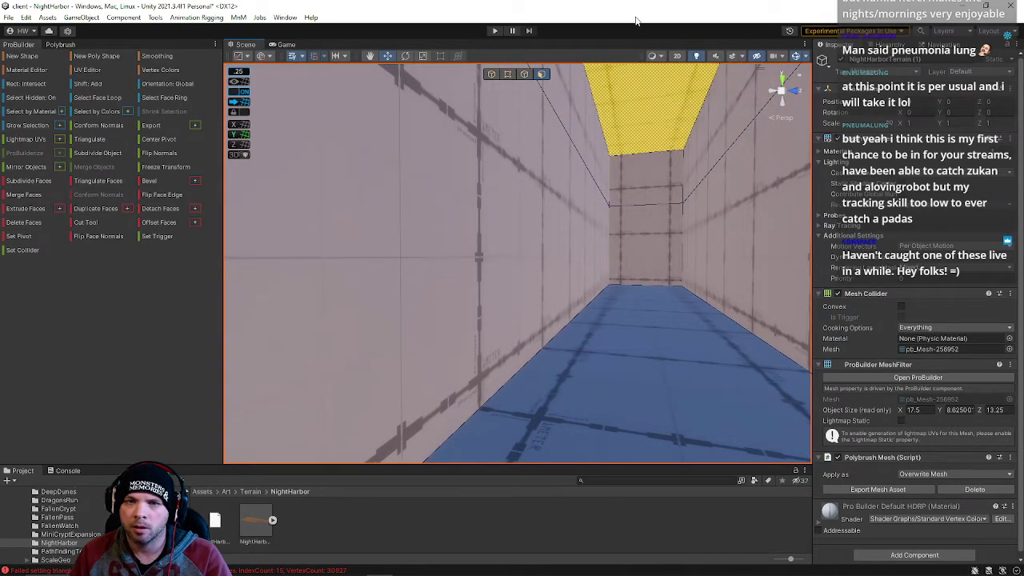
pyautogui.moveTo(664, 267); pyautogui.dragTo(630, 267, button='right')
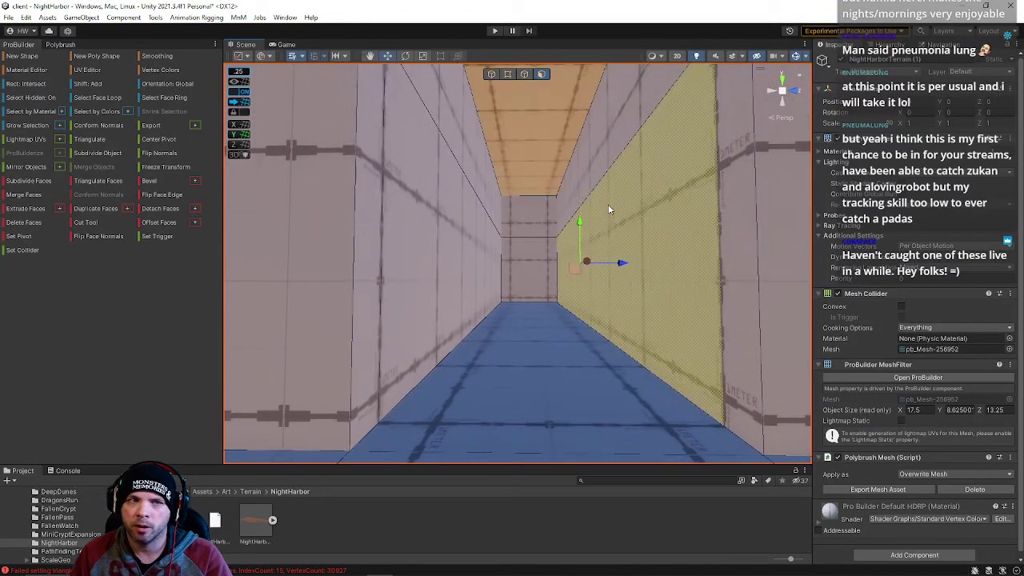
pyautogui.keyDown('shift'); pyautogui.click(614, 146); pyautogui.keyUp('shift')
pyautogui.moveTo(638, 200); pyautogui.dragTo(678, 251, button='right')
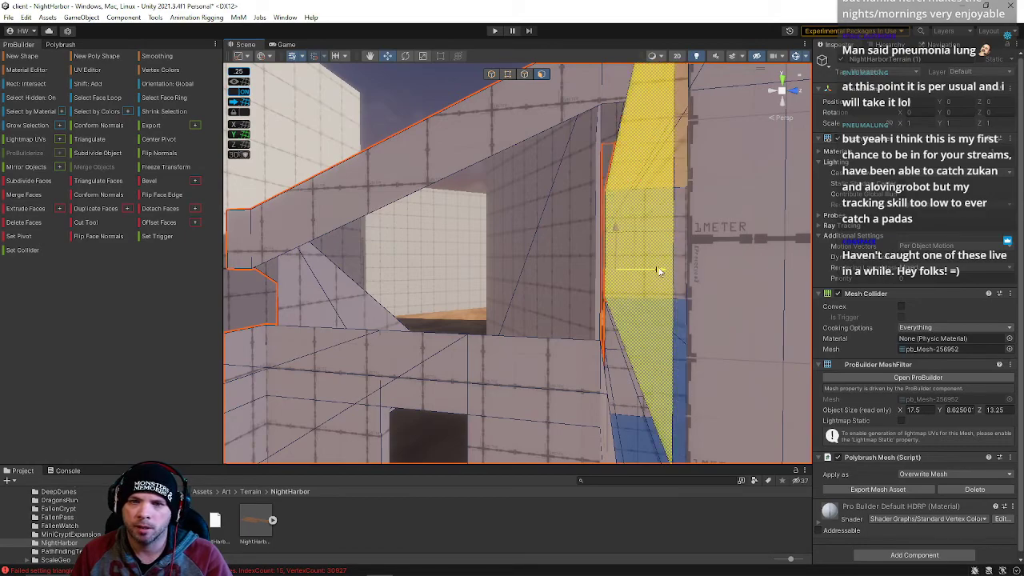
# Save the NightHarbor scene with the edited alley mesh
pyautogui.moveTo(652, 303); pyautogui.dragTo(495, 192, button='right')
pyautogui.moveTo(459, 291); pyautogui.dragTo(718, 124, button='right')
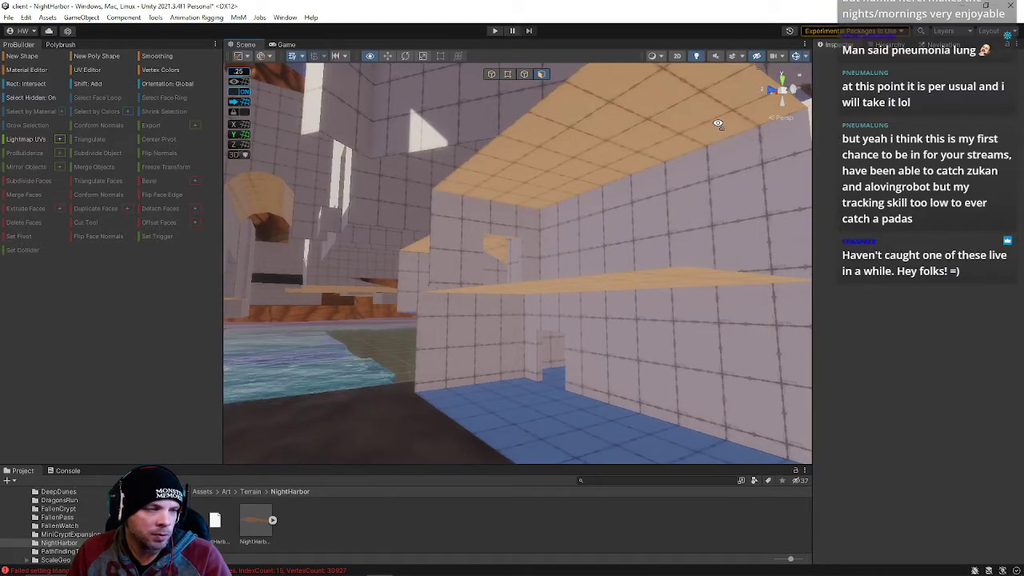
pyautogui.moveTo(717, 124); pyautogui.dragTo(664, 132, button='right')
pyautogui.moveTo(117, 147); pyautogui.dragTo(528, 176, button='right')
pyautogui.click(10, 17)
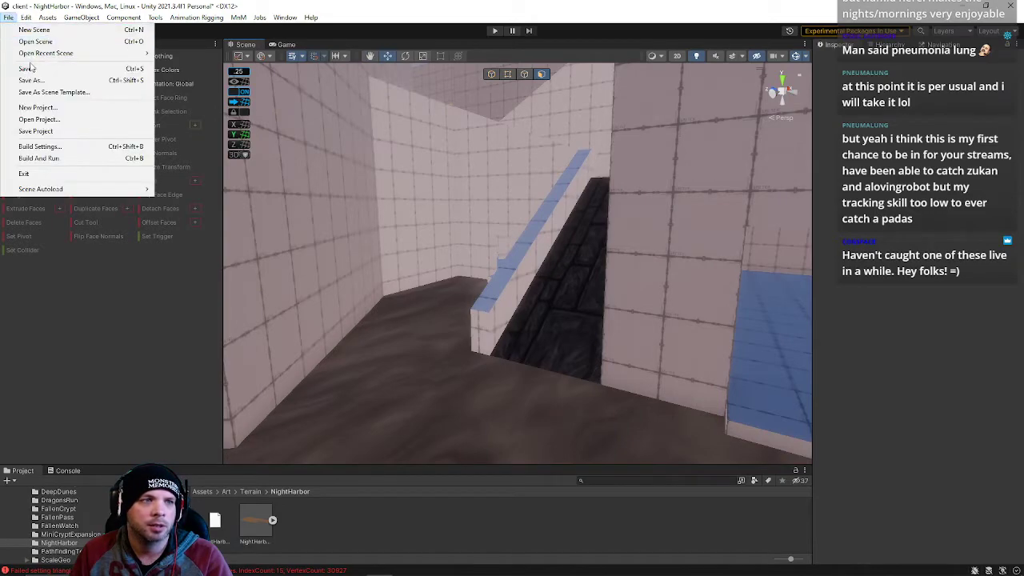
pyautogui.click(30, 69)
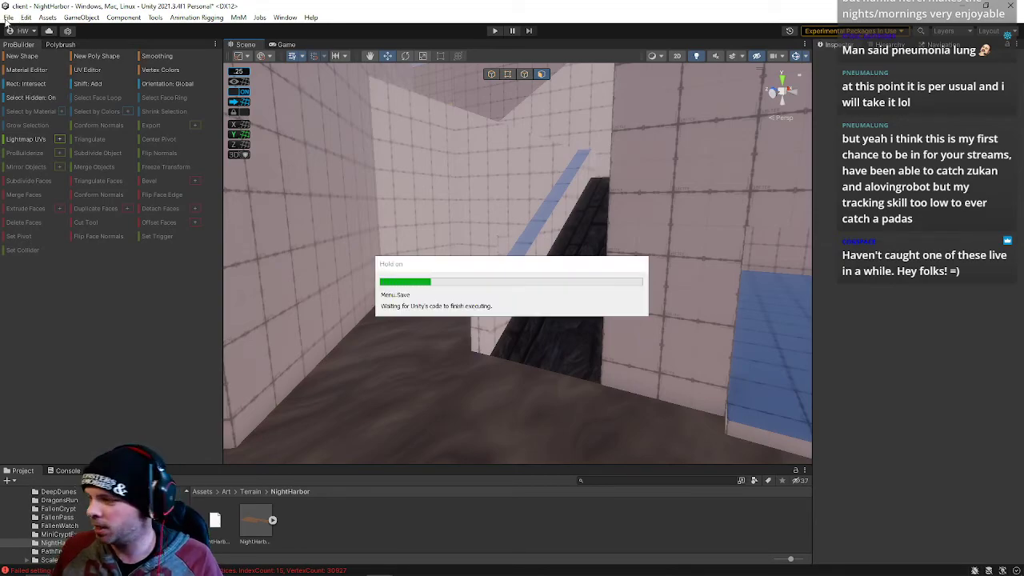
# Open the recent scene Zone (from Scenes) and start Play mode
pyautogui.click(6, 19)
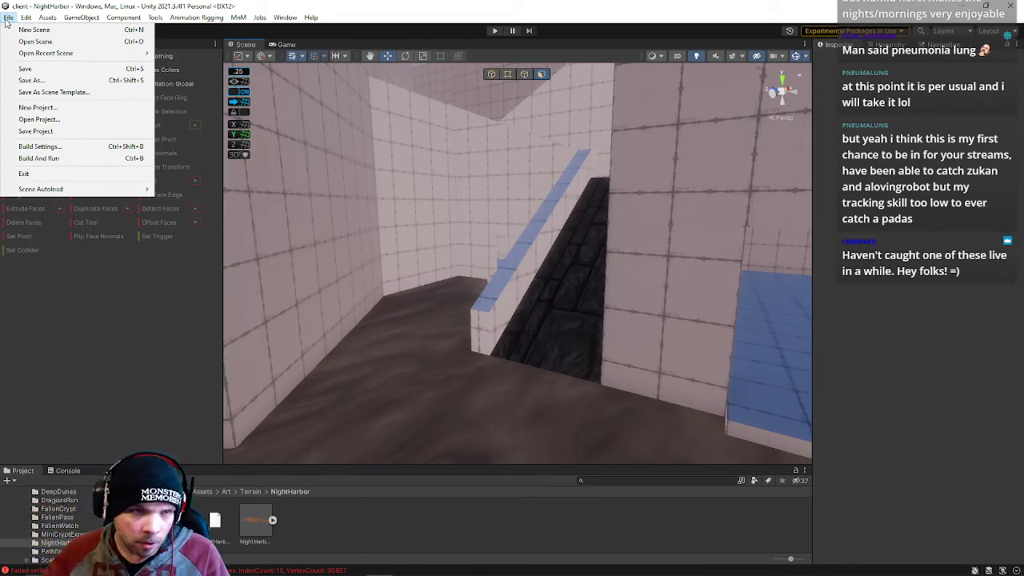
pyautogui.moveTo(138, 53)
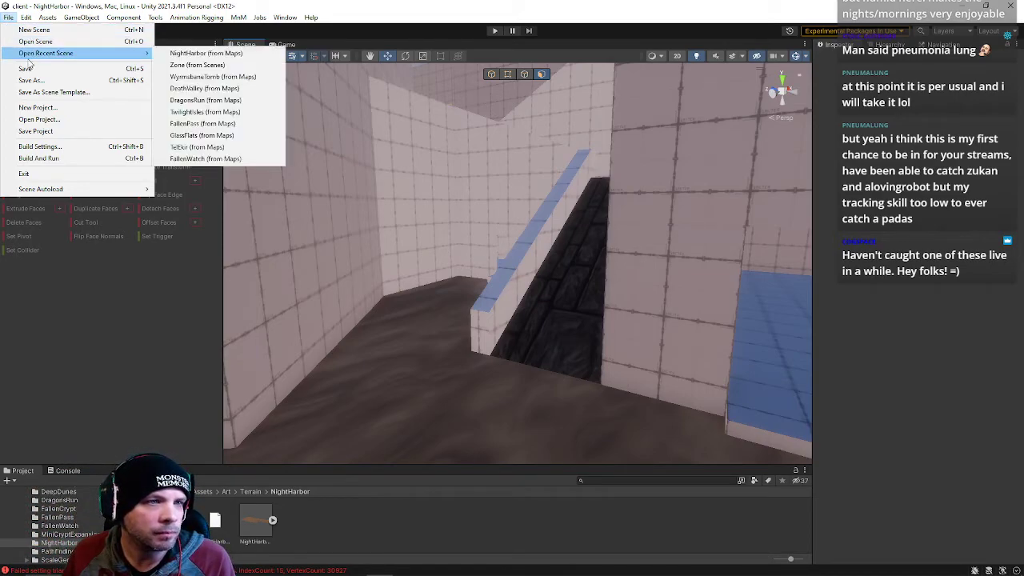
pyautogui.click(219, 67)
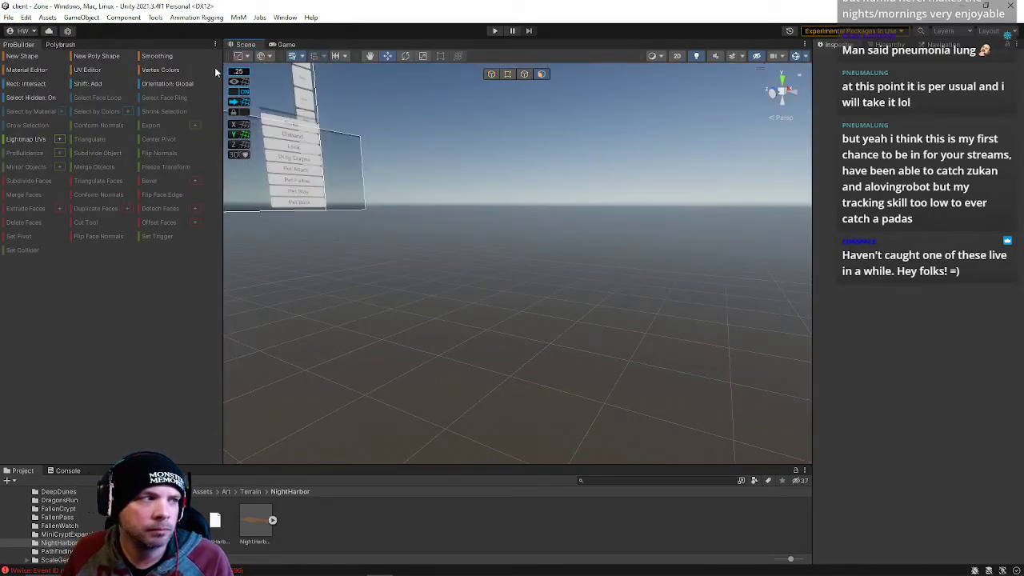
pyautogui.click(493, 31)
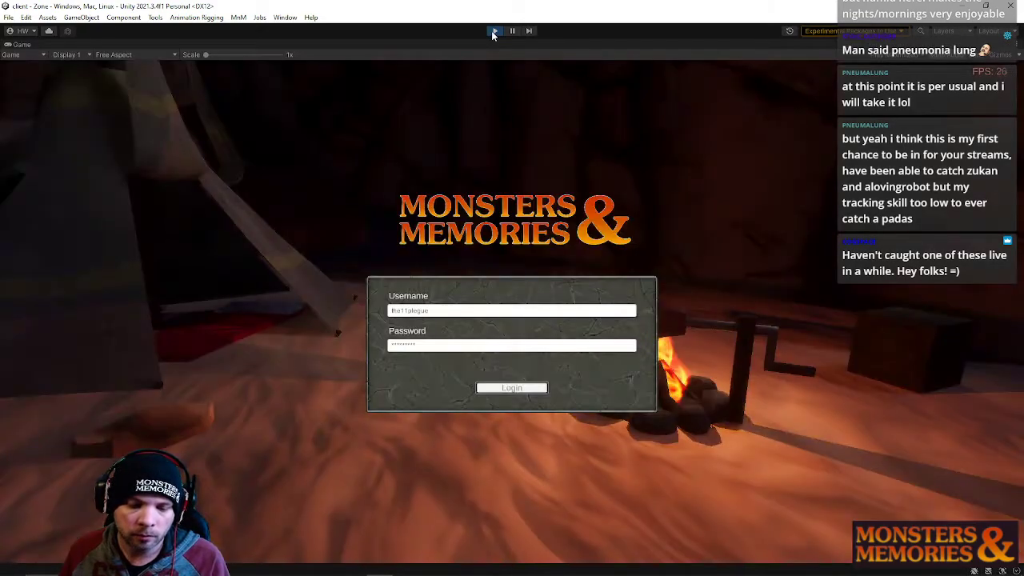
# Log in with the prefilled account and enter Night Harbor as the level 1 Gnome Necromancer
pyautogui.click(510, 387)
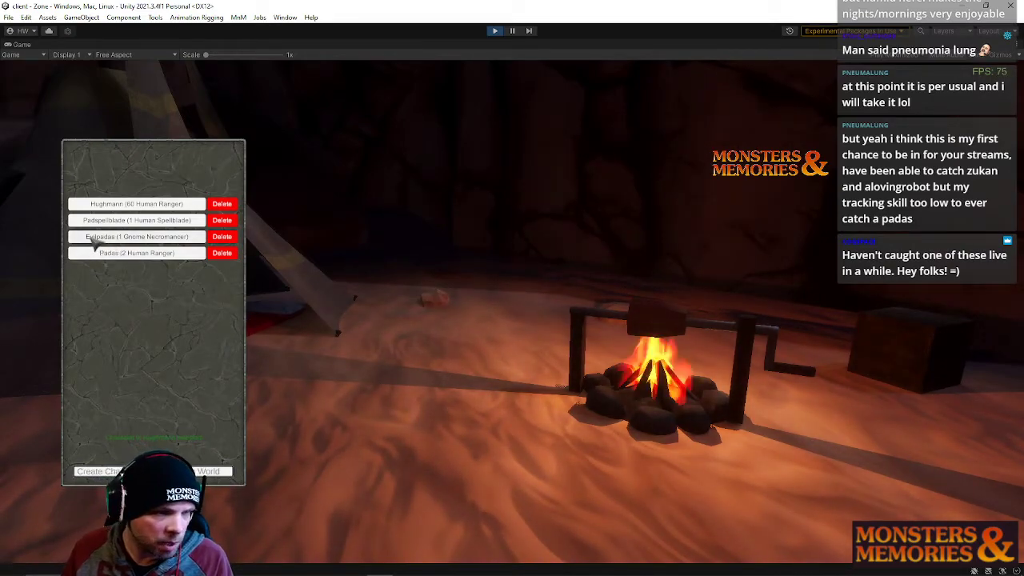
pyautogui.click(219, 472)
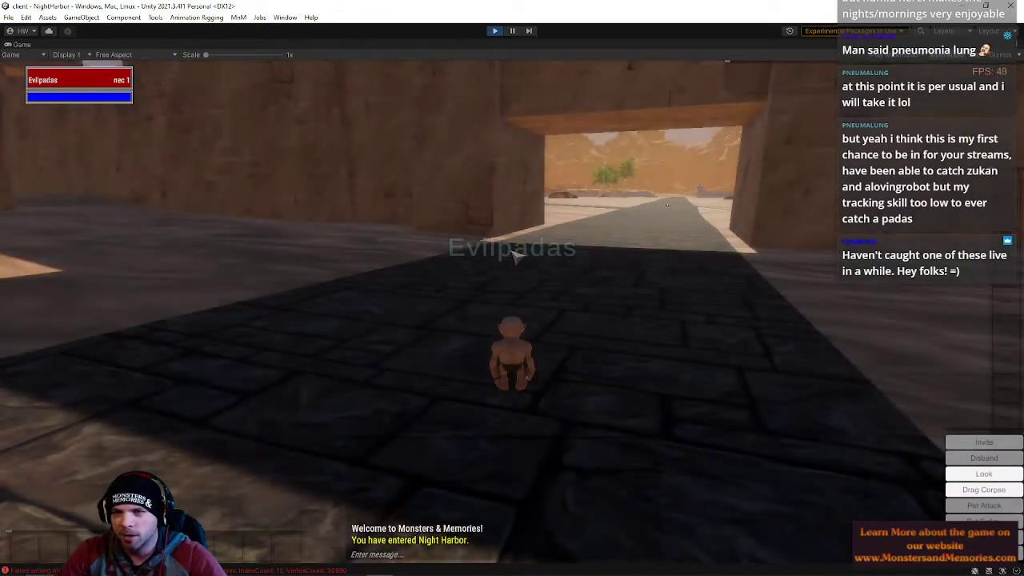
pyautogui.moveTo(548, 210)
pyautogui.mouseDown(button='right')
pyautogui.moveTo(456, 192)
pyautogui.moveTo(560, 200)
pyautogui.moveTo(560, 220)
pyautogui.mouseUp(button='right')
pyautogui.press('w')
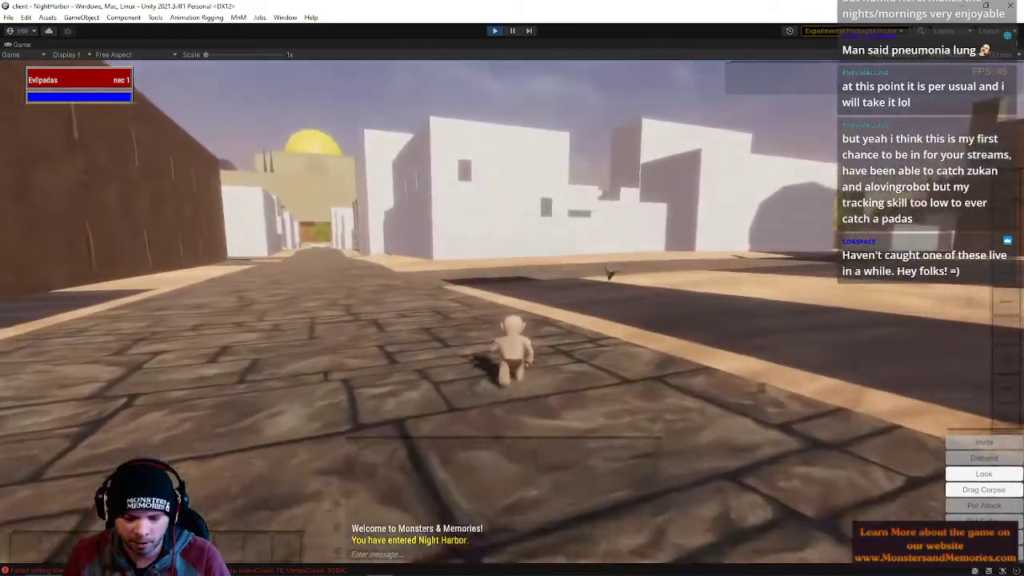
# Open the character's inventory and try to run the chat command /si speed_gem
pyautogui.press('i')
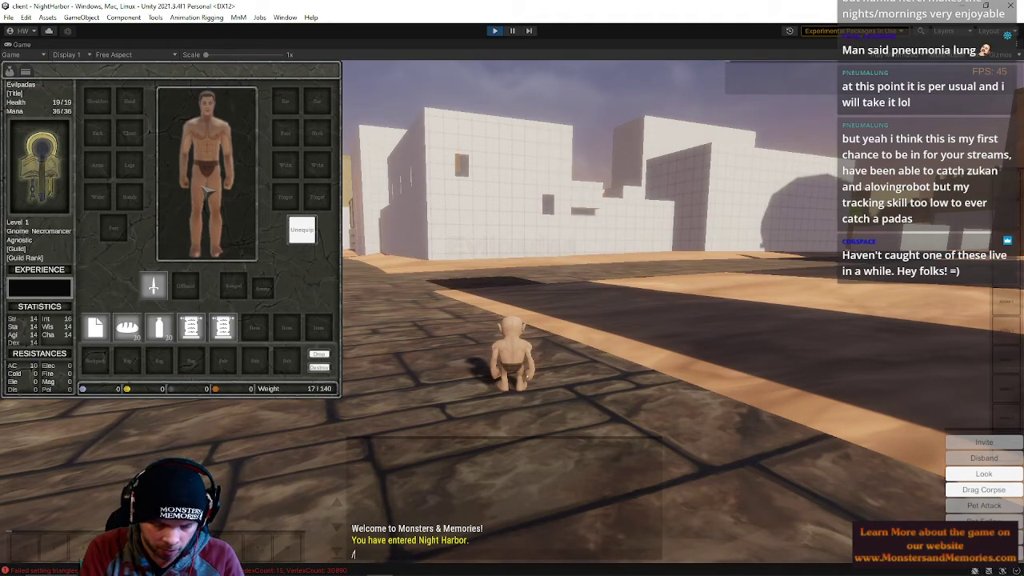
pyautogui.write('s')
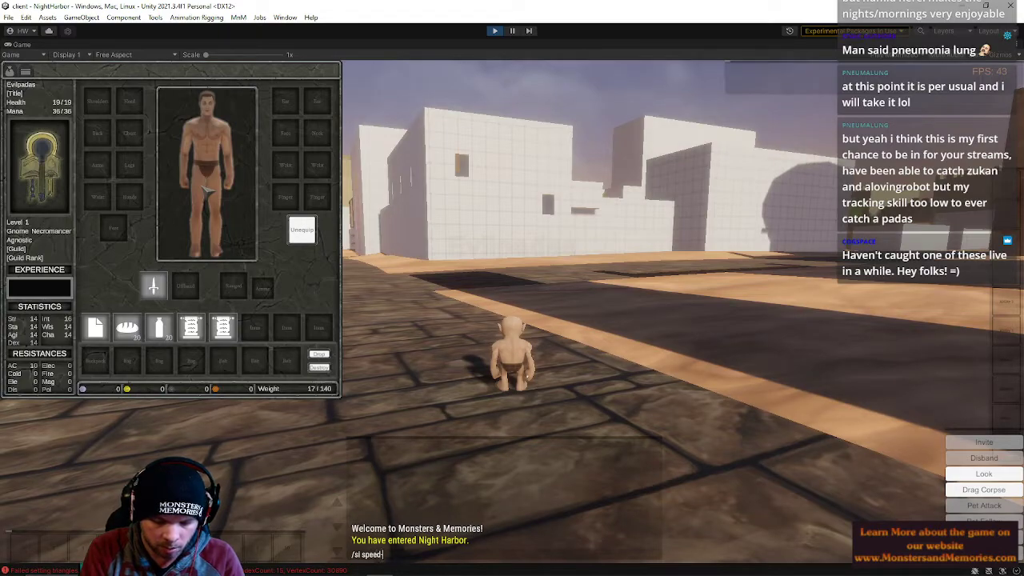
pyautogui.write('i speed_')
pyautogui.write('gel')
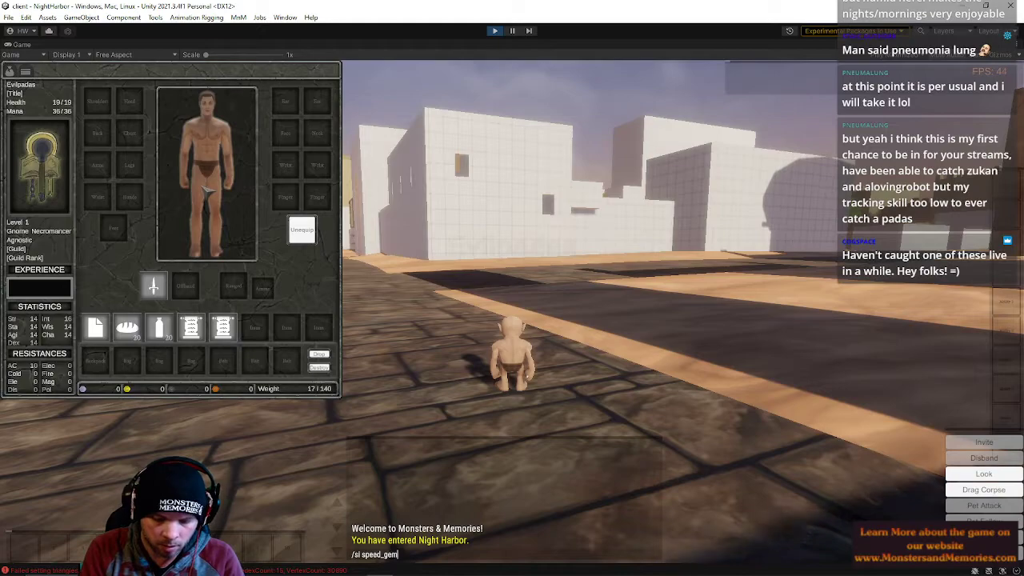
pyautogui.press('Return')
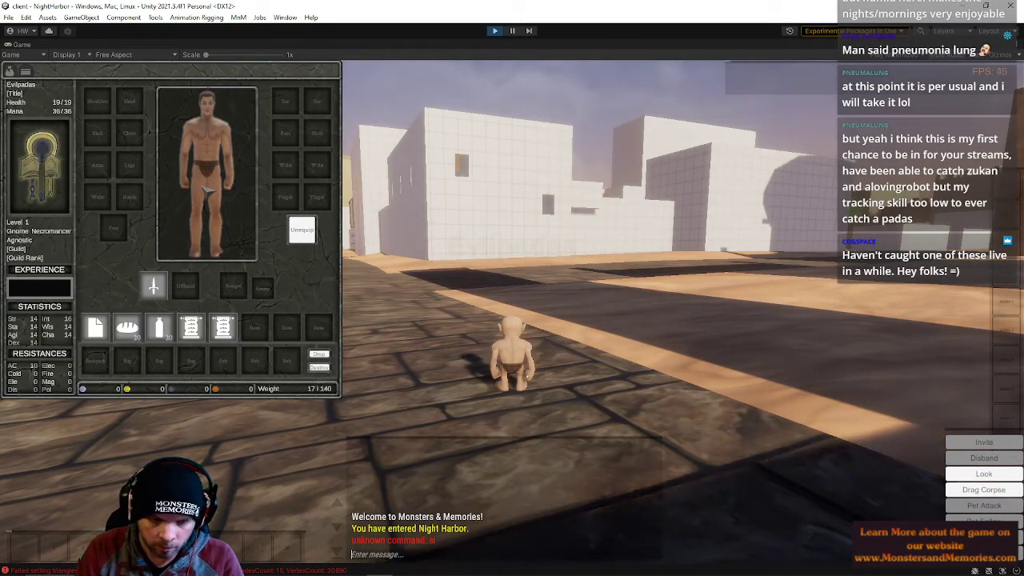
pyautogui.press('Up')
pyautogui.press('Return')
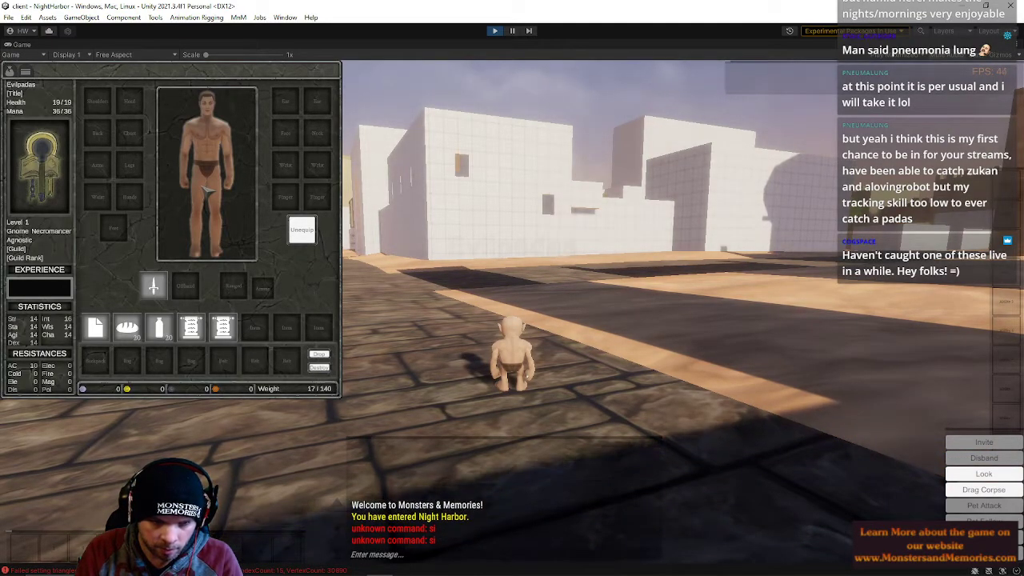
# Enable admin mode with the chat command /gm on and run /si speed_gem again
pyautogui.write('/gm on')
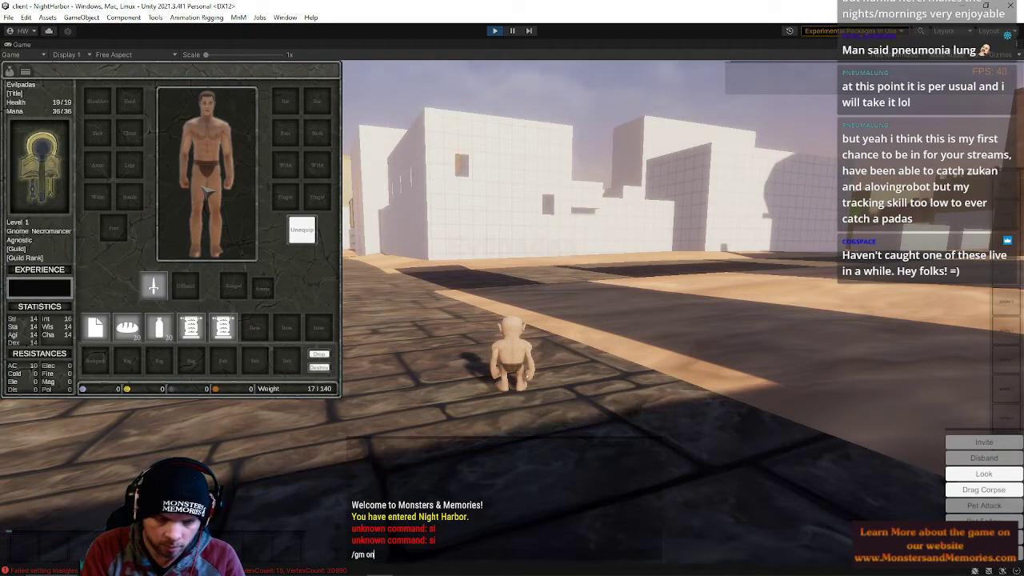
pyautogui.press('Return')
pyautogui.press('Up')
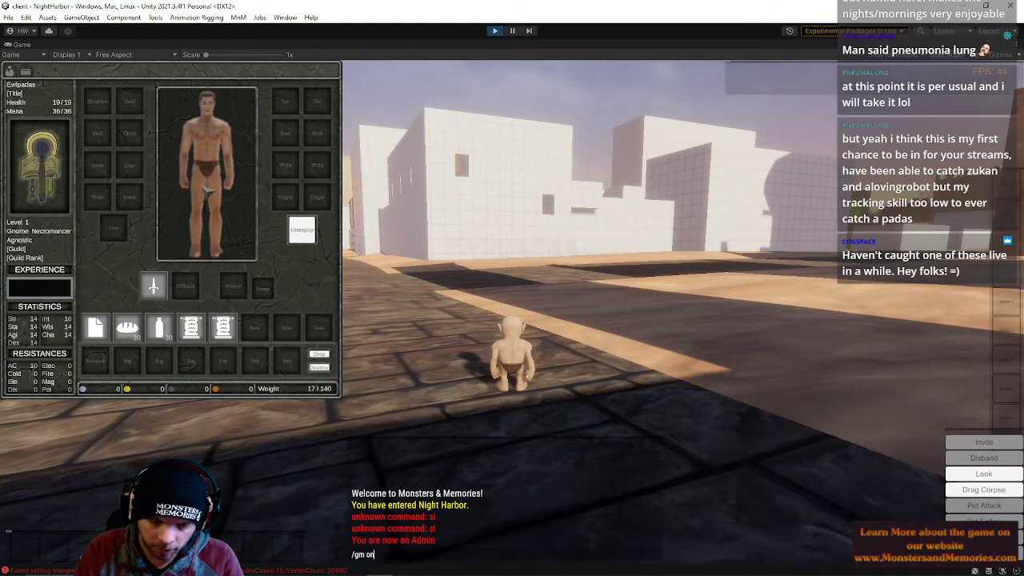
pyautogui.press('Up')
pyautogui.press('Return')
# Run the character along the paved main street toward the domed building and close the inventory
pyautogui.moveTo(531, 226); pyautogui.dragTo(369, 91, button='right')
pyautogui.press('w')
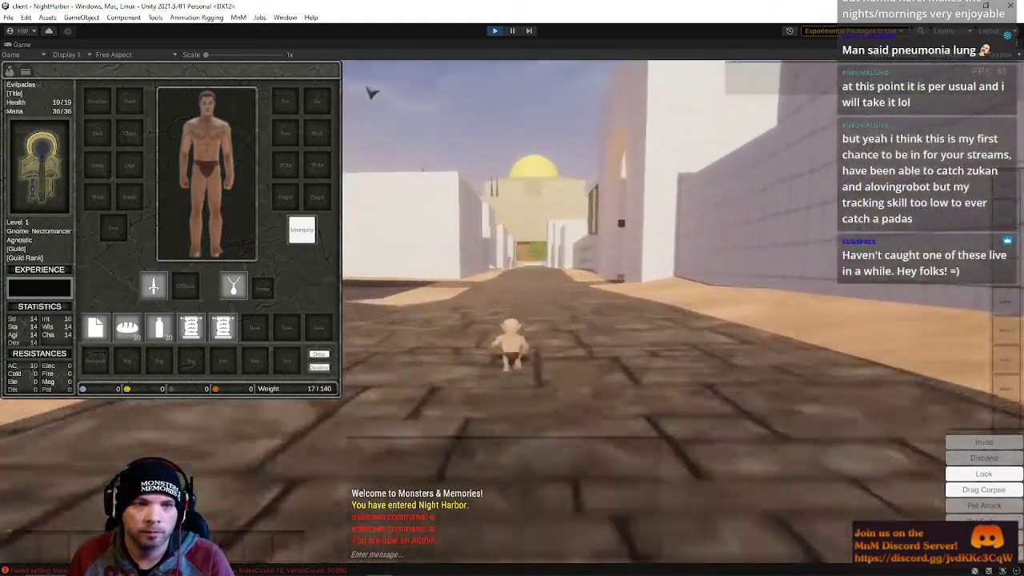
pyautogui.press('i')
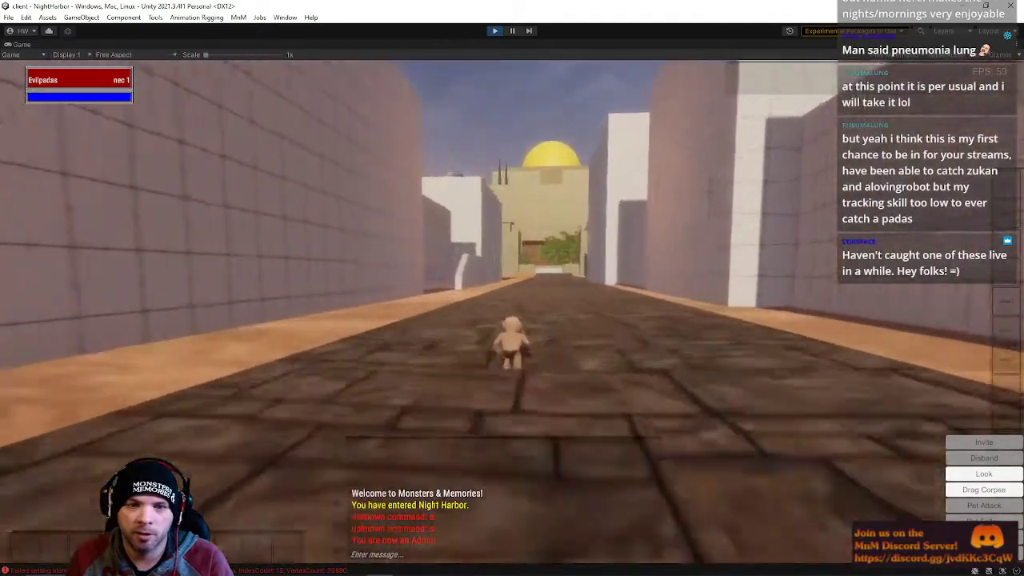
# Run the character off the main paved street, across the sand and between the white blockout buildings to inspect the city layout
pyautogui.press('a')
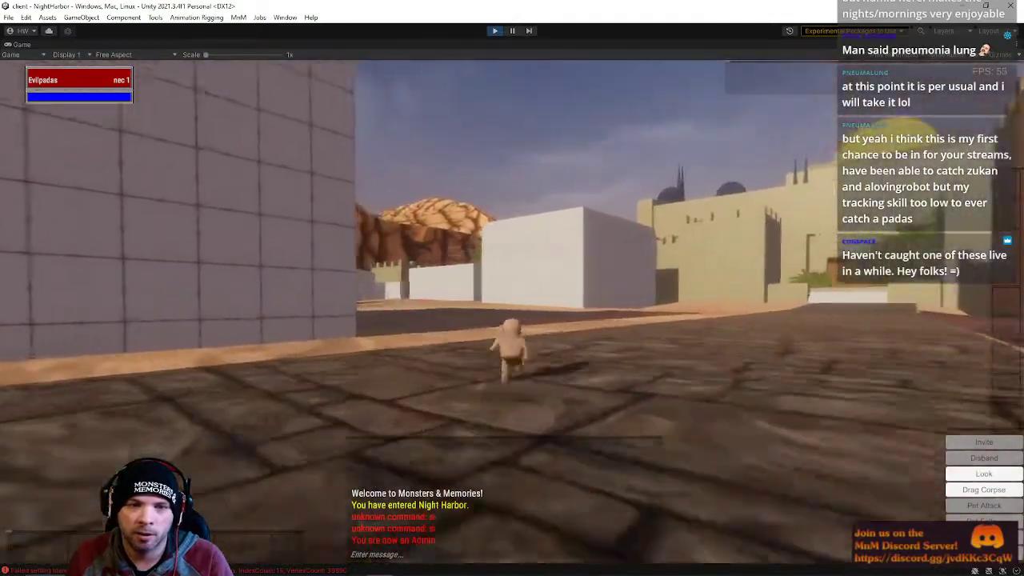
pyautogui.press('a')
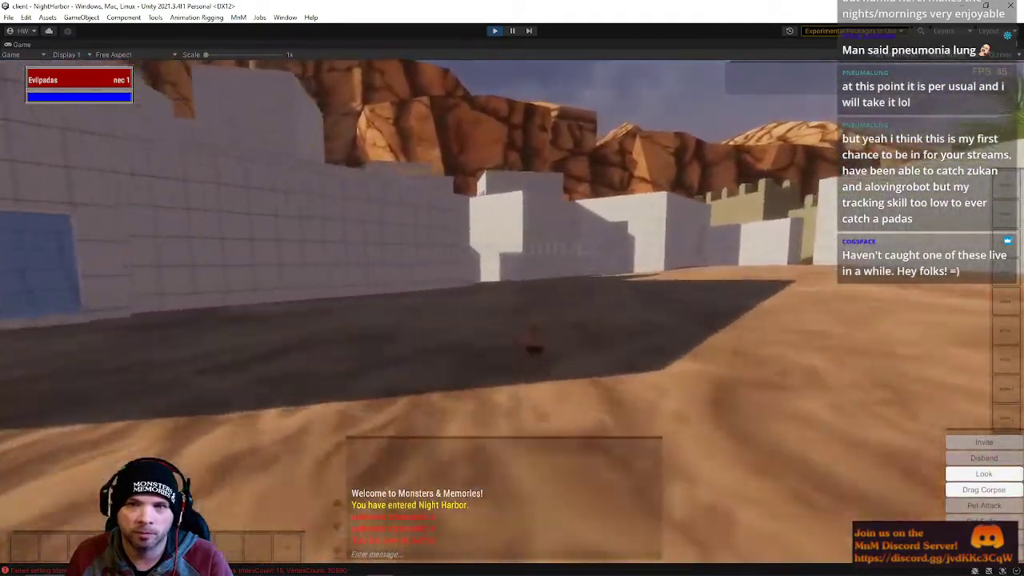
pyautogui.press('a')
pyautogui.press('d')
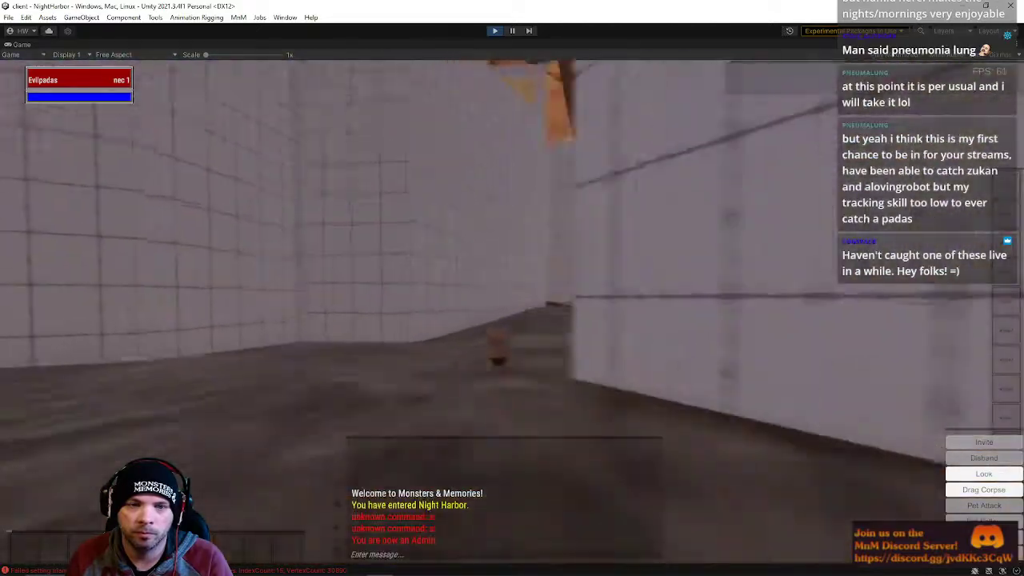
pyautogui.press('d')
pyautogui.press('a')
pyautogui.press('a')
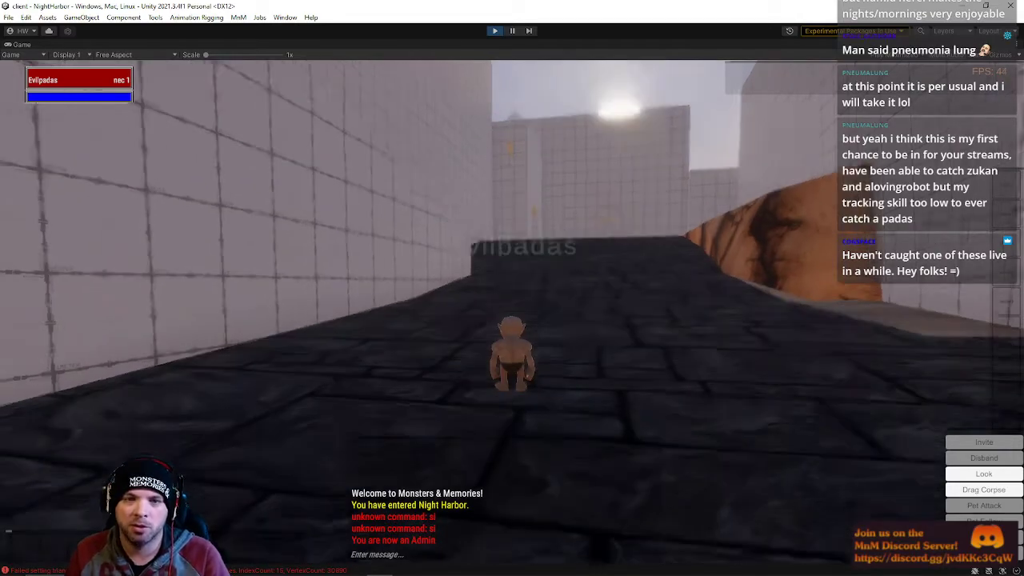
# Run the character up the dark stone path, through the archway and around the stone ramps to inspect the passages
pyautogui.press('w')
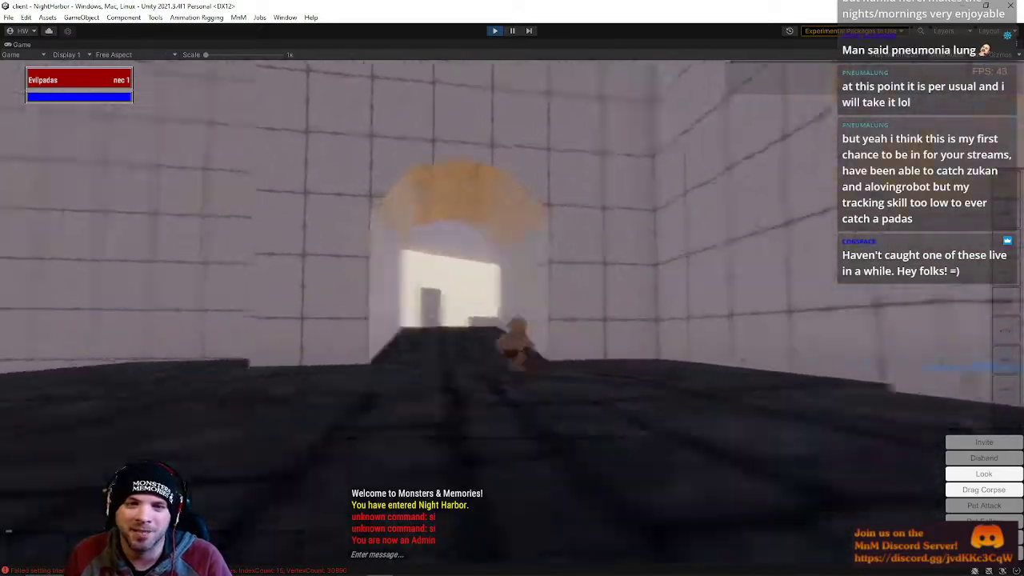
pyautogui.press('w')
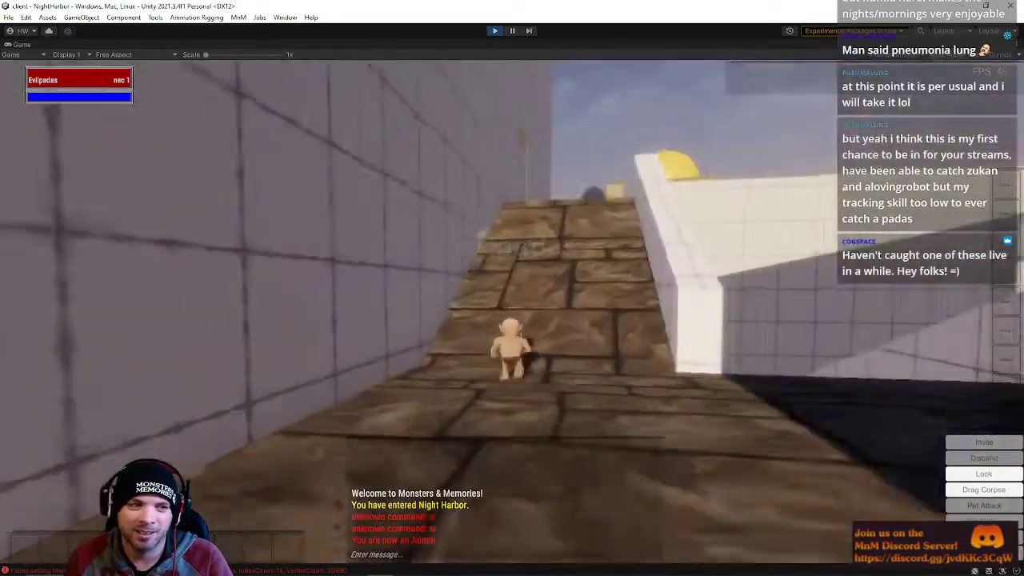
pyautogui.press('w')
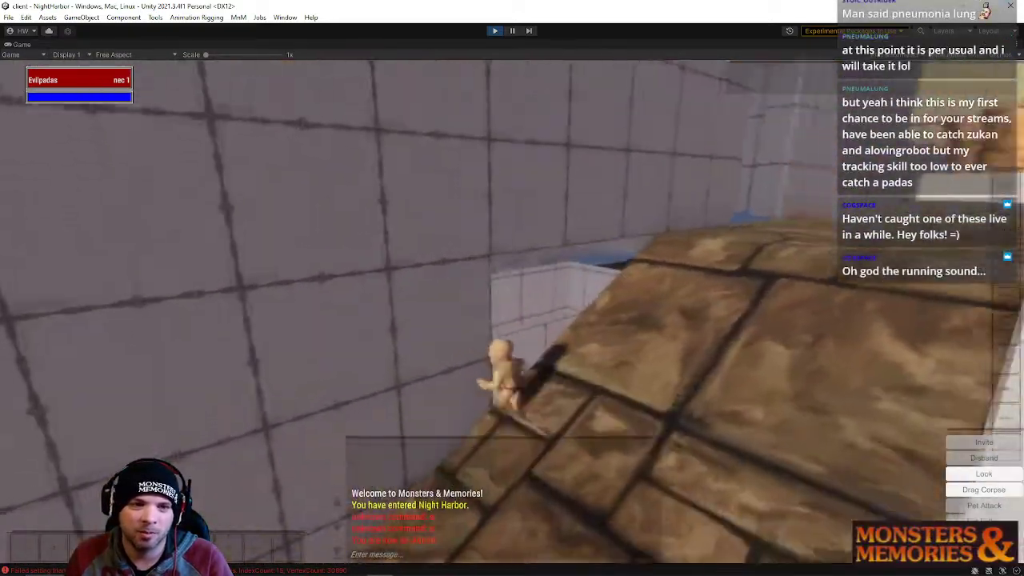
pyautogui.press('w')
pyautogui.press('w')
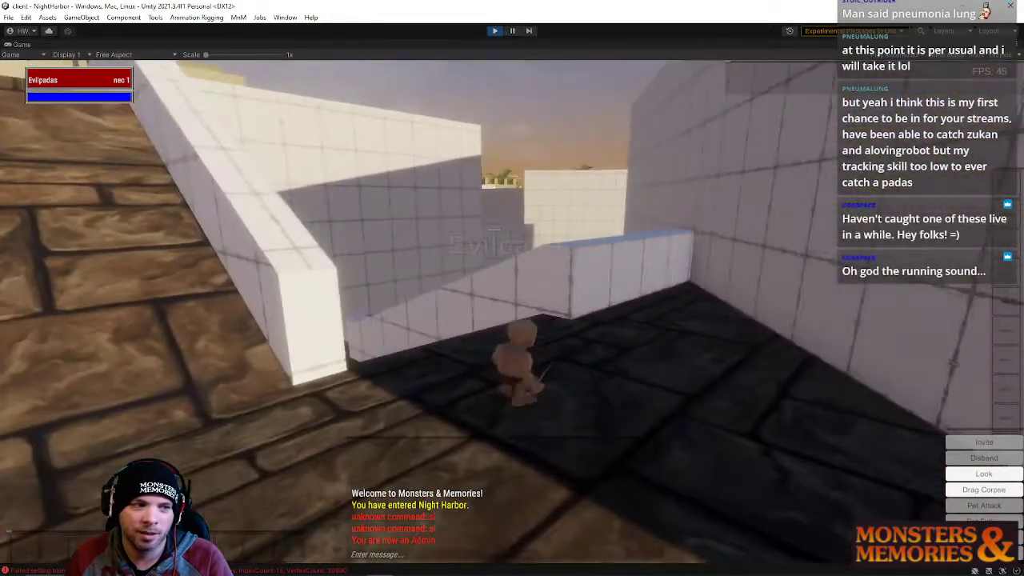
pyautogui.press('w')
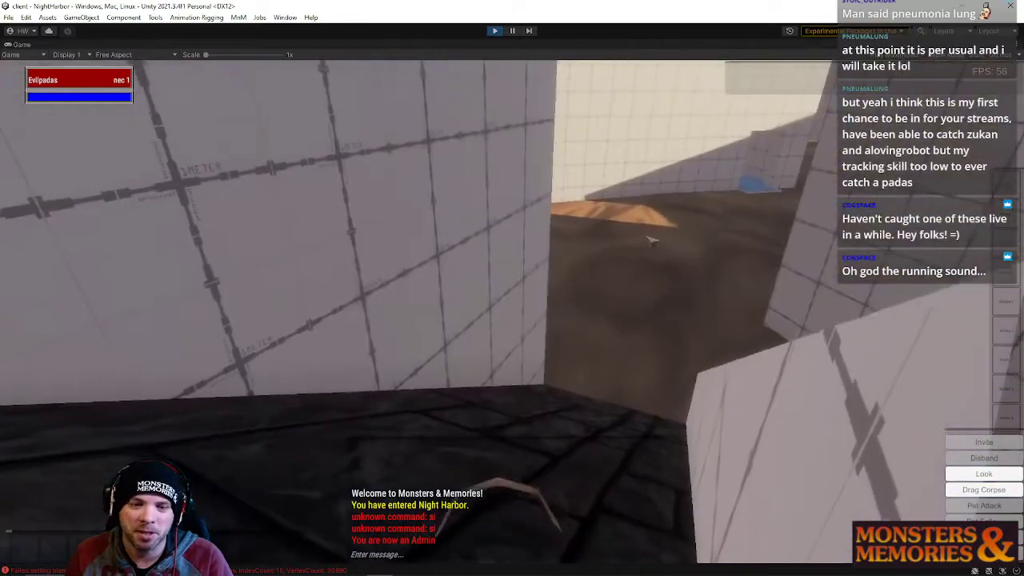
# Move the necklace-shaped item from the Ranged slot into the first free inventory slot
pyautogui.press('i')
pyautogui.click(234, 285)
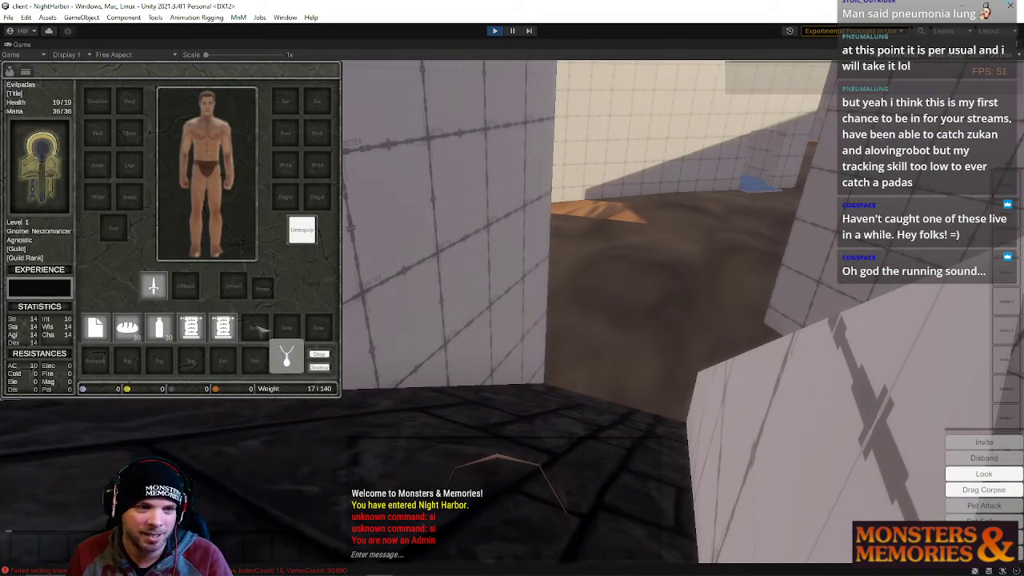
pyautogui.click(261, 331)
pyautogui.scroll(-5, 491, 304)
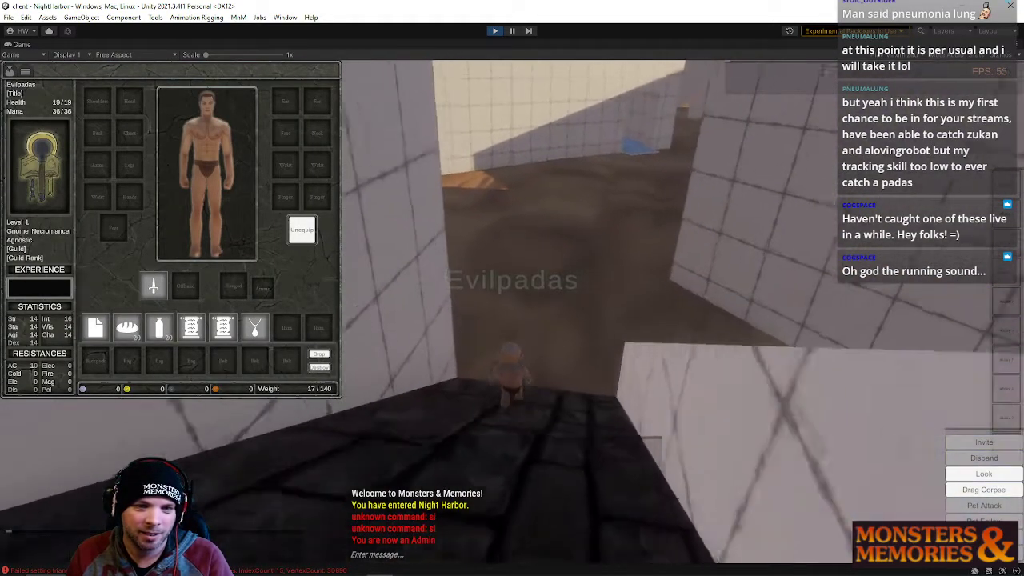
# Run to the dirt ground beside the ramp and put the necklace-shaped item back in the Ranged slot
pyautogui.press('w')
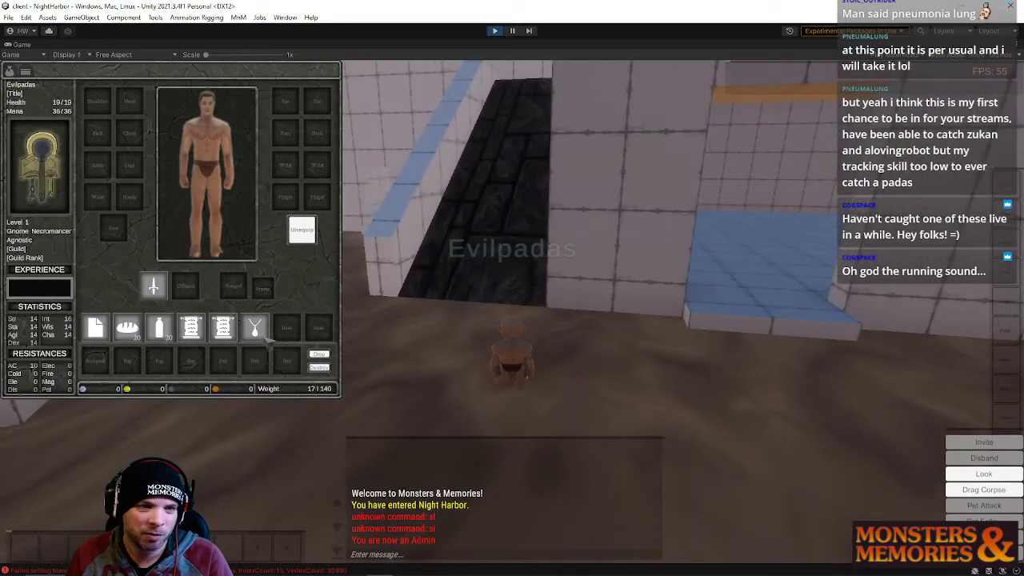
pyautogui.click(255, 327)
pyautogui.click(234, 285)
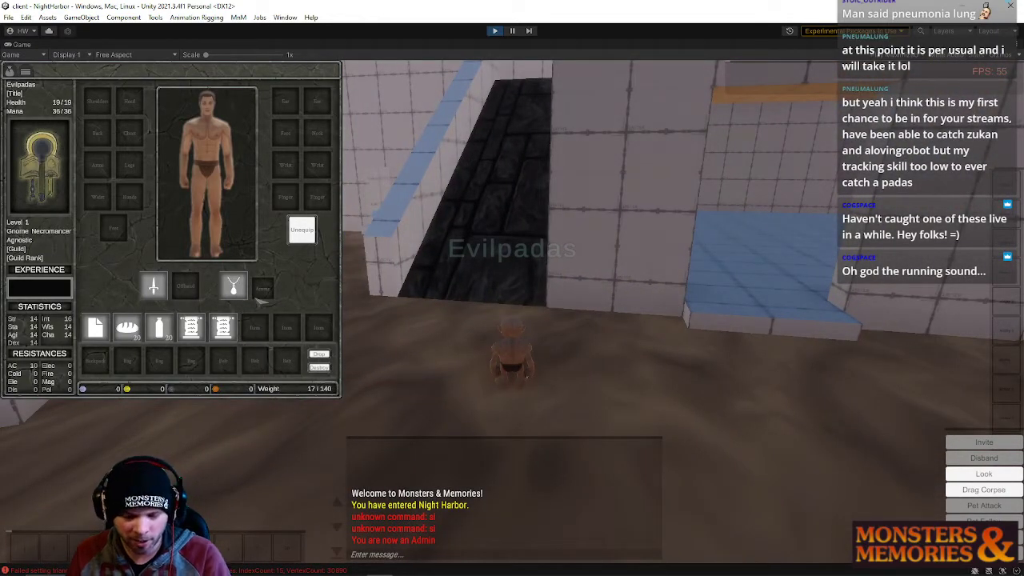
pyautogui.press('i')
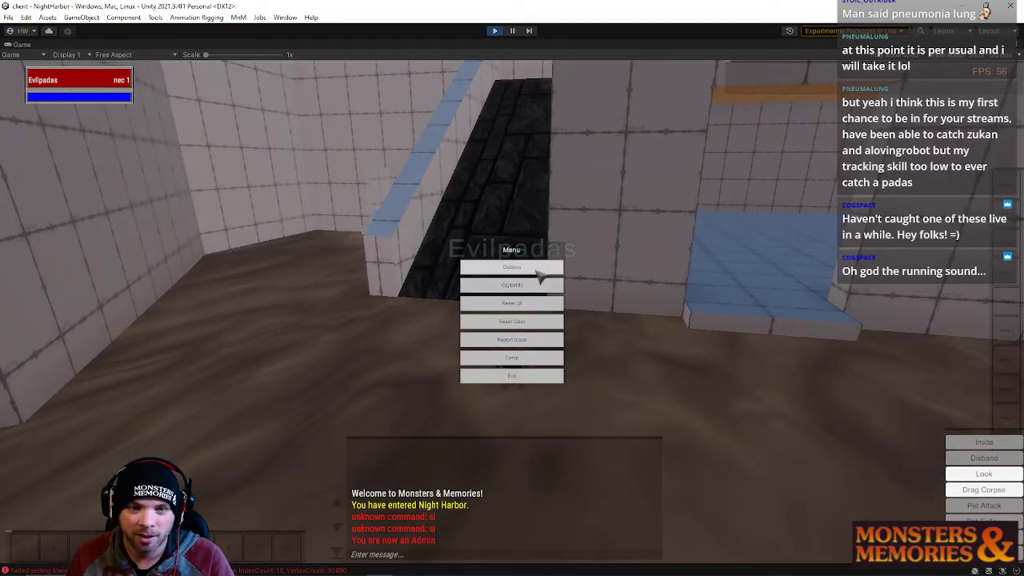
# Review the game's Options window for the available display and volume settings, then close it
pyautogui.click(542, 274)
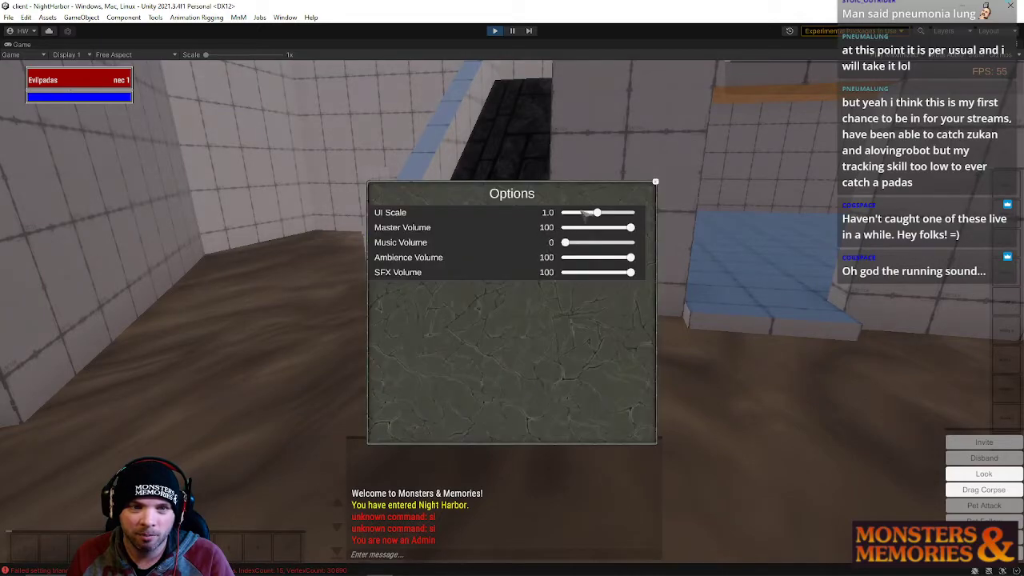
pyautogui.click(654, 183)
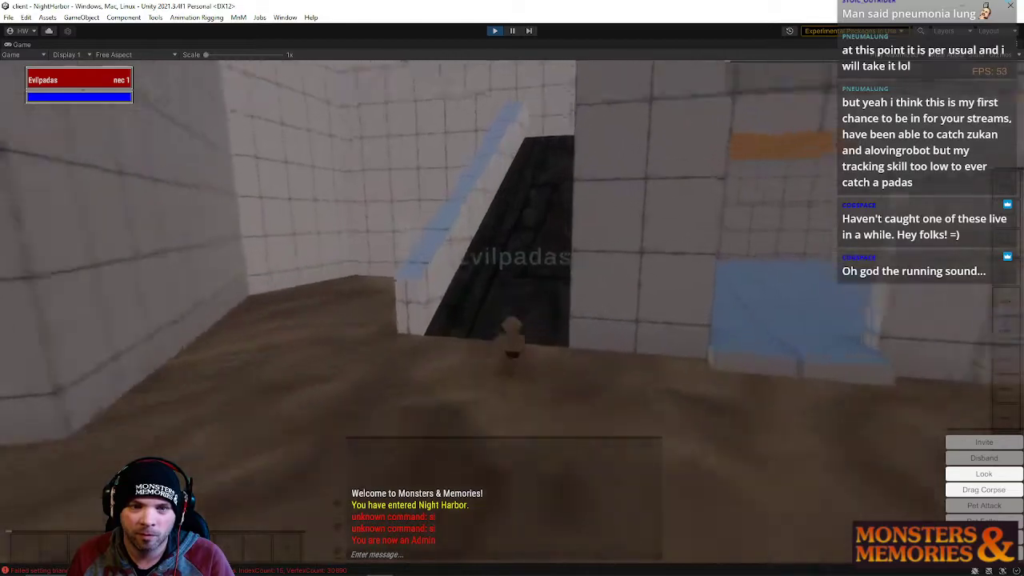
# Walk the character through the shaded dirt courtyard and in and out of the recessed doorway to inspect the building's lighting
pyautogui.press('w')
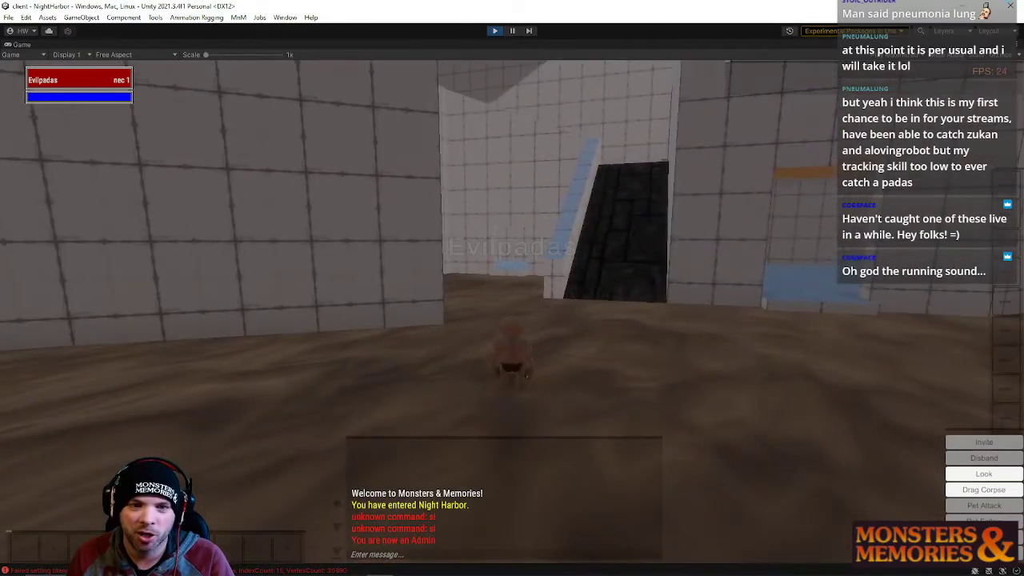
pyautogui.press('w')
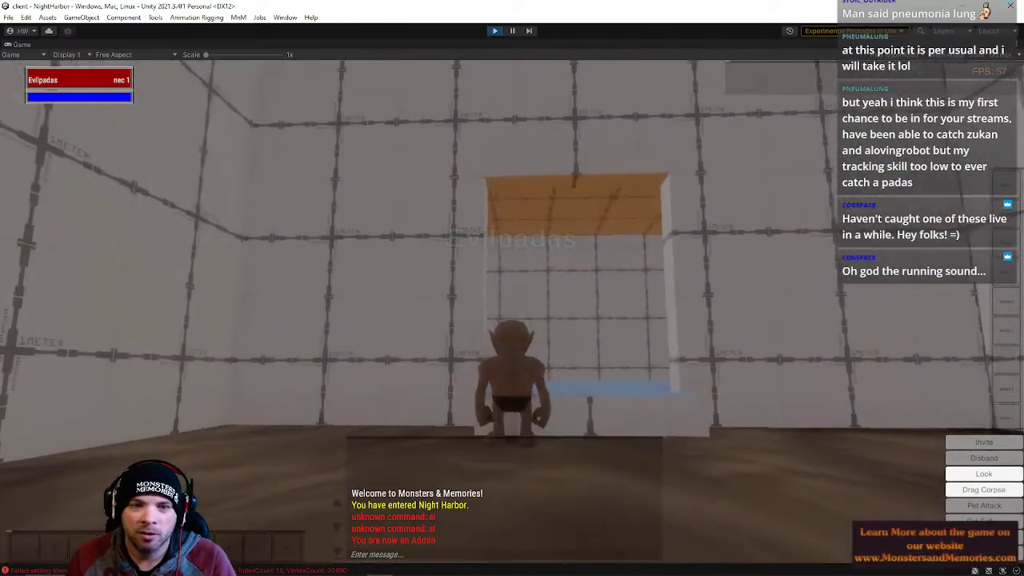
pyautogui.press('w')
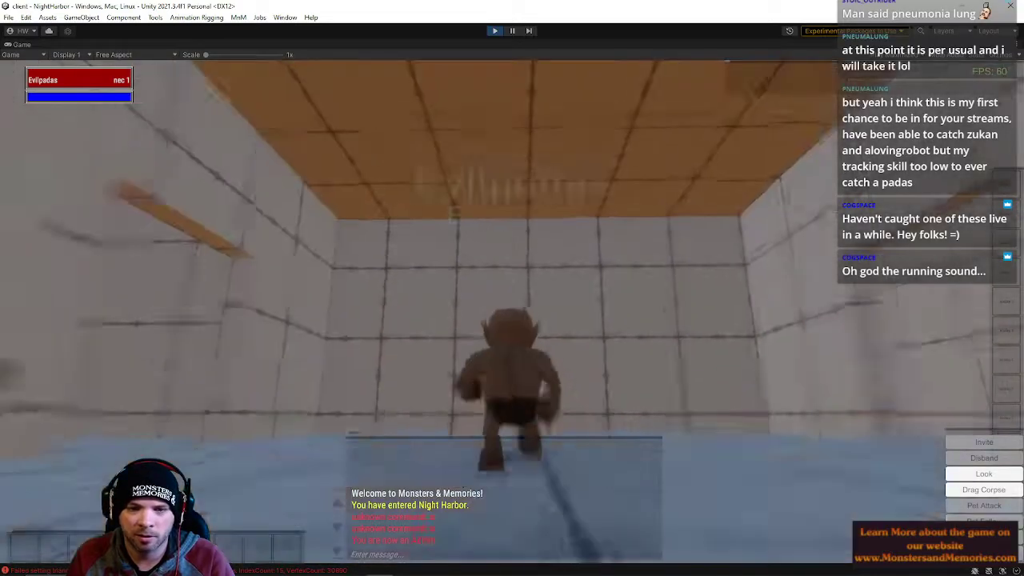
pyautogui.press('w')
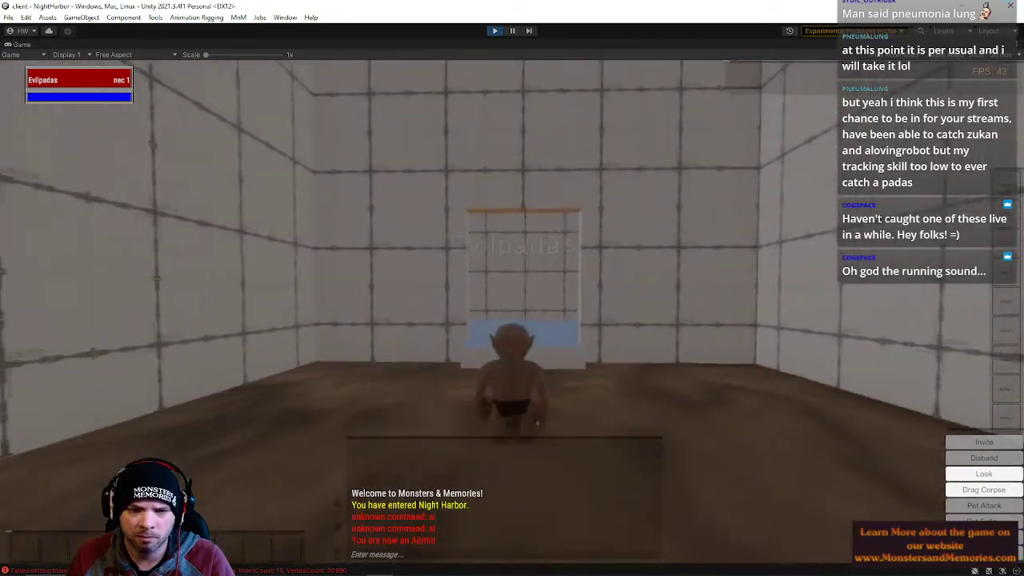
pyautogui.press('w')
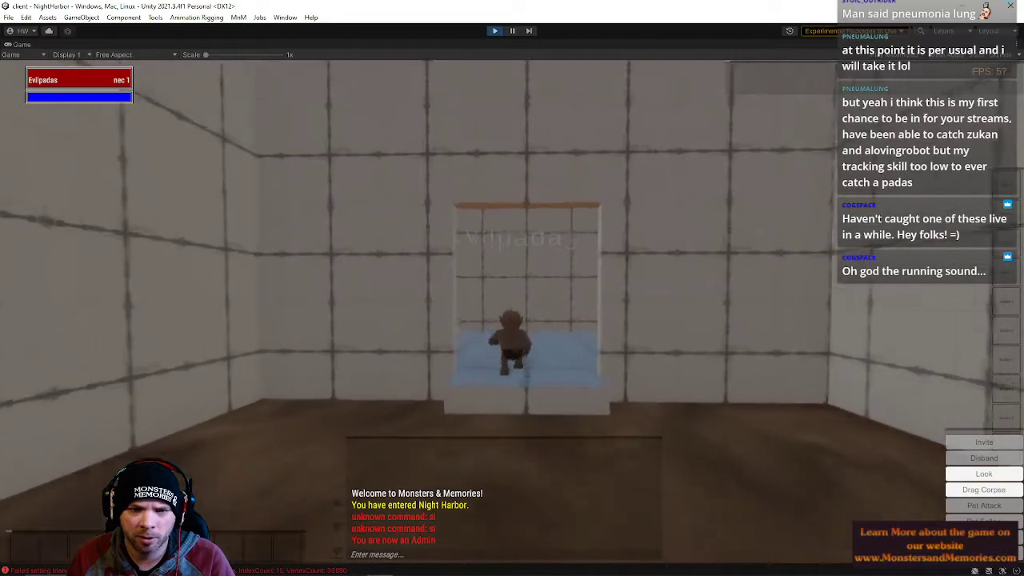
pyautogui.press('w')
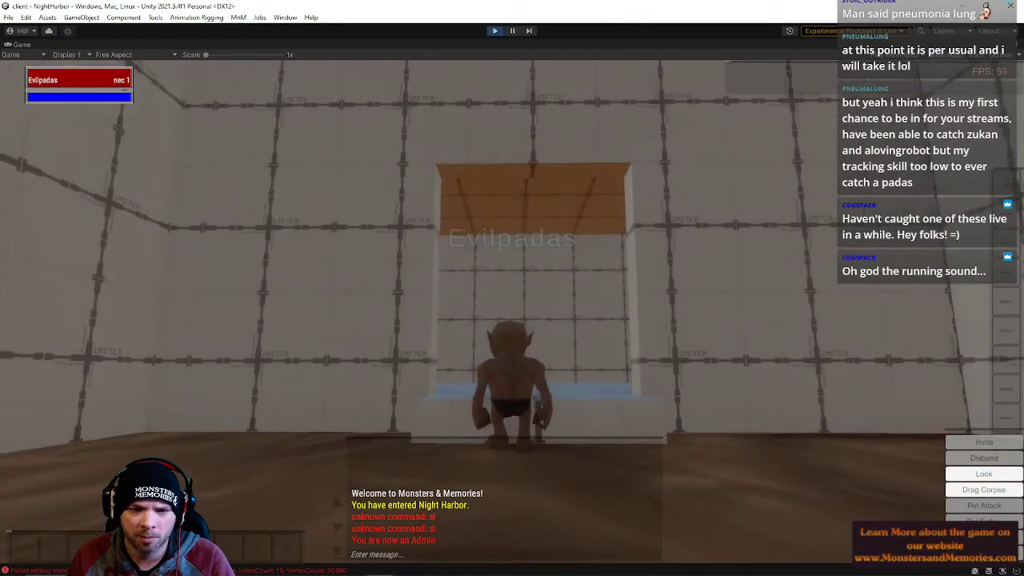
pyautogui.press('w')
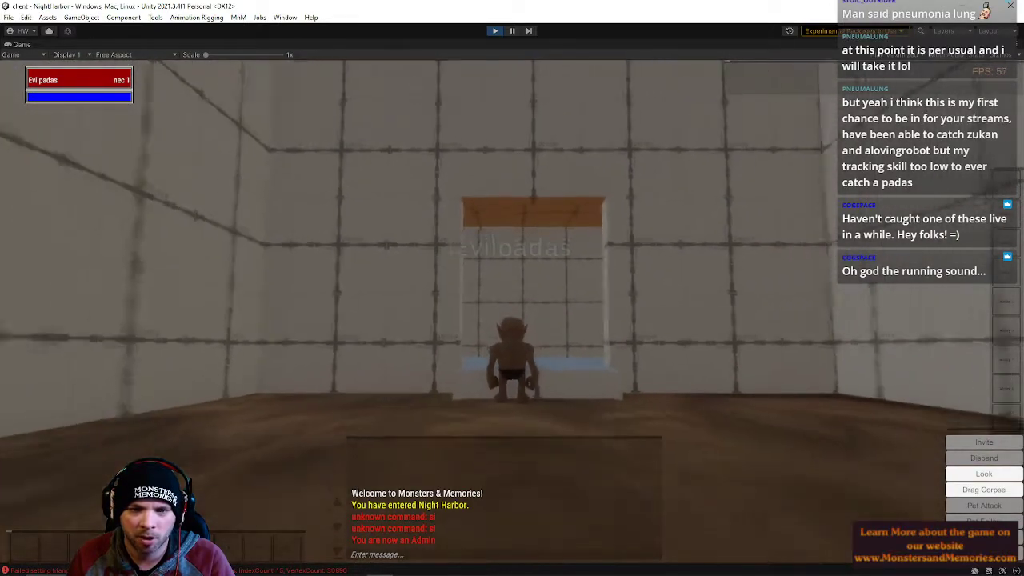
pyautogui.press('w')
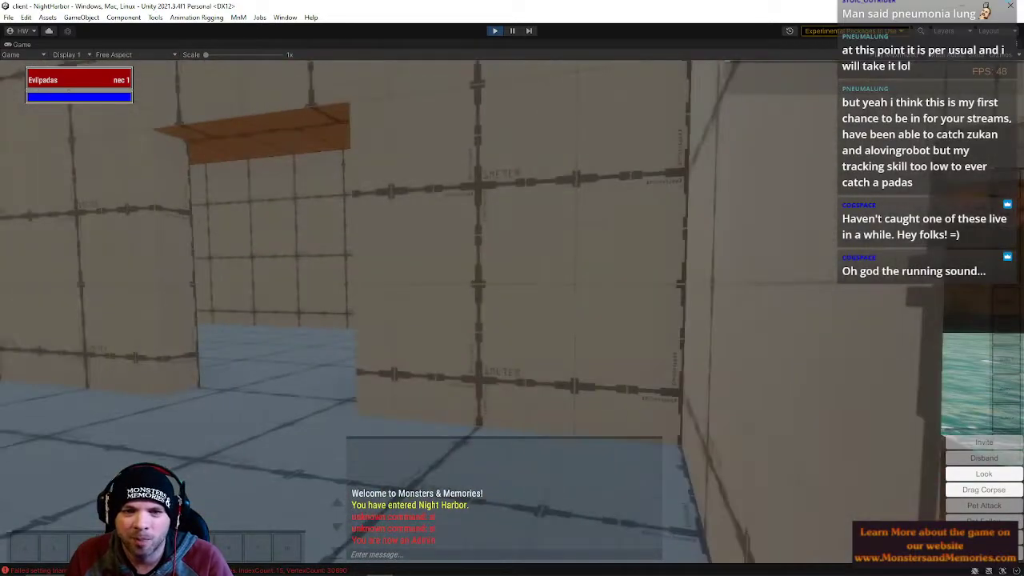
# Check the character's equipped items in the inventory window while standing inside the building
pyautogui.press('i')
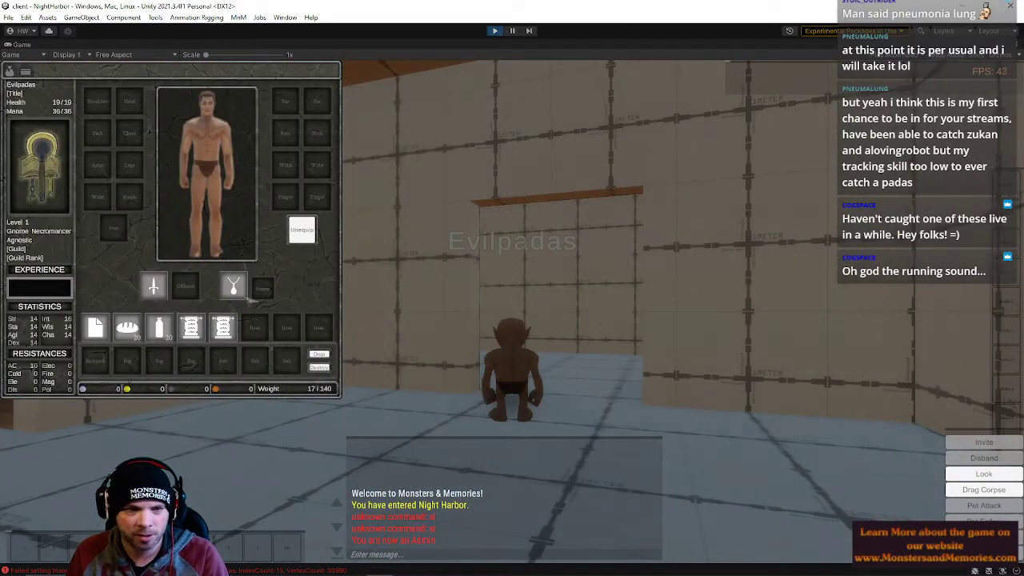
pyautogui.press('i')
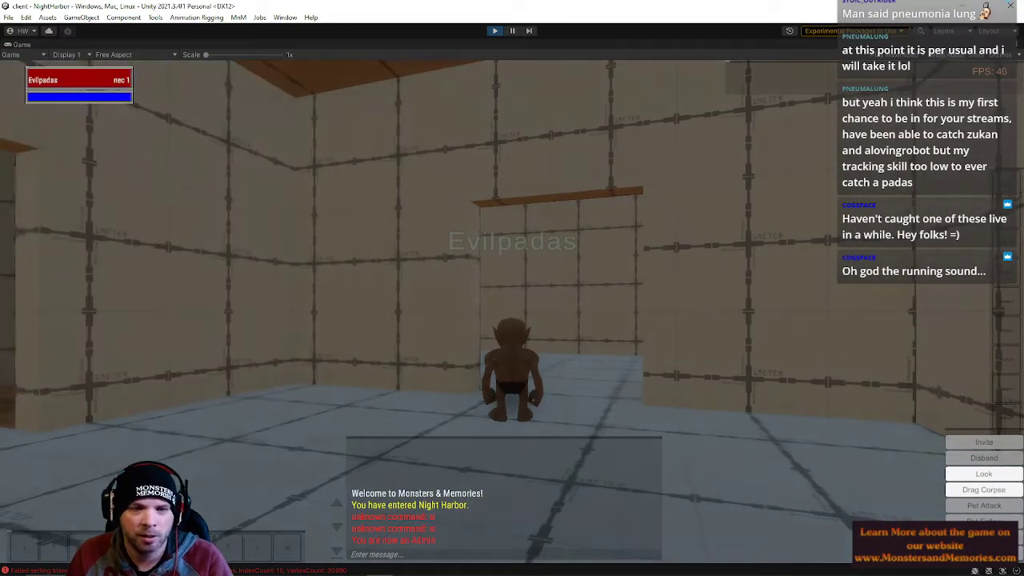
# Walk the character through the building's interior doorways and adjoining rooms to examine the indoor lighting
pyautogui.press('w')
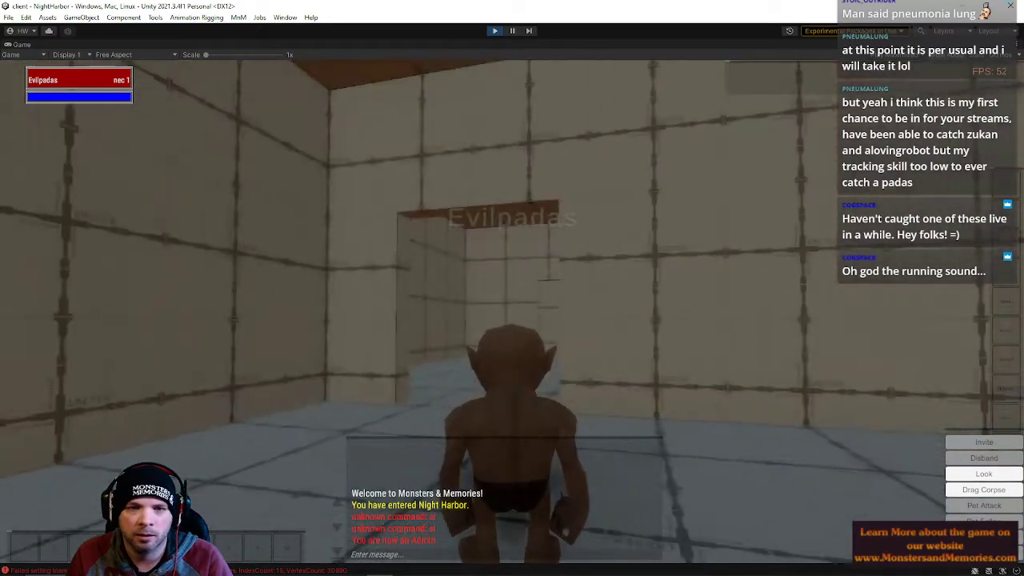
pyautogui.press('w')
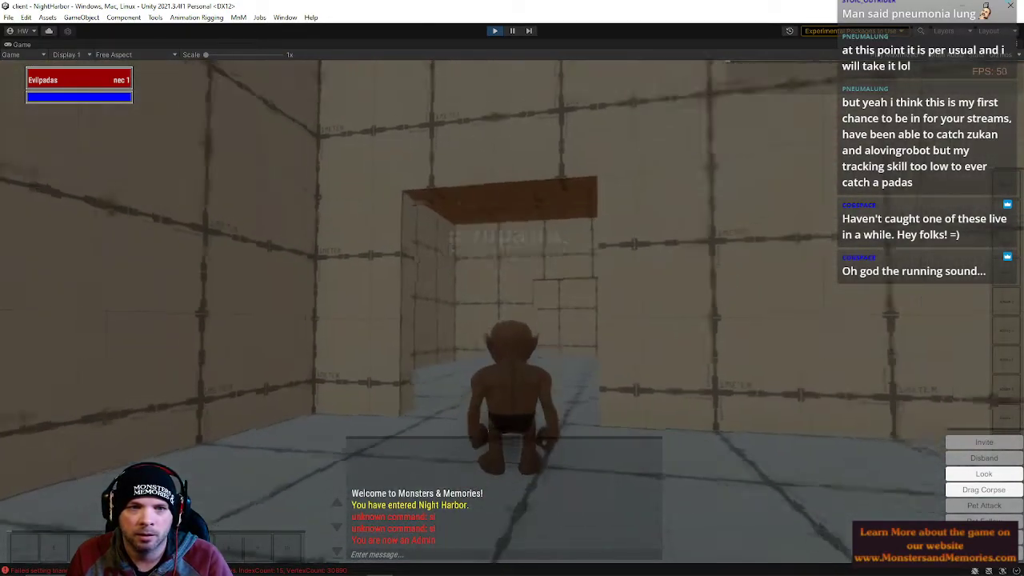
pyautogui.press('w')
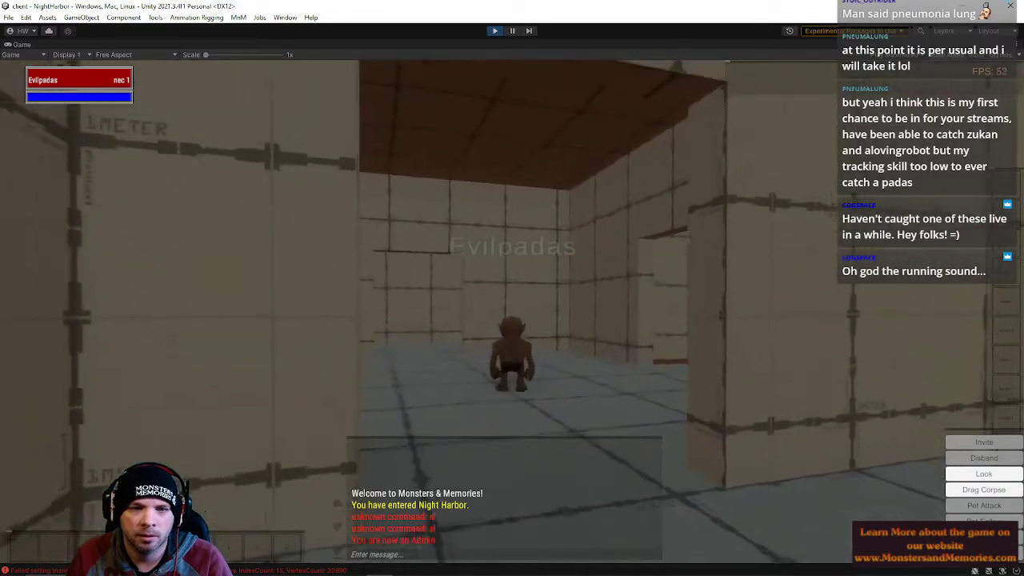
pyautogui.press('w')
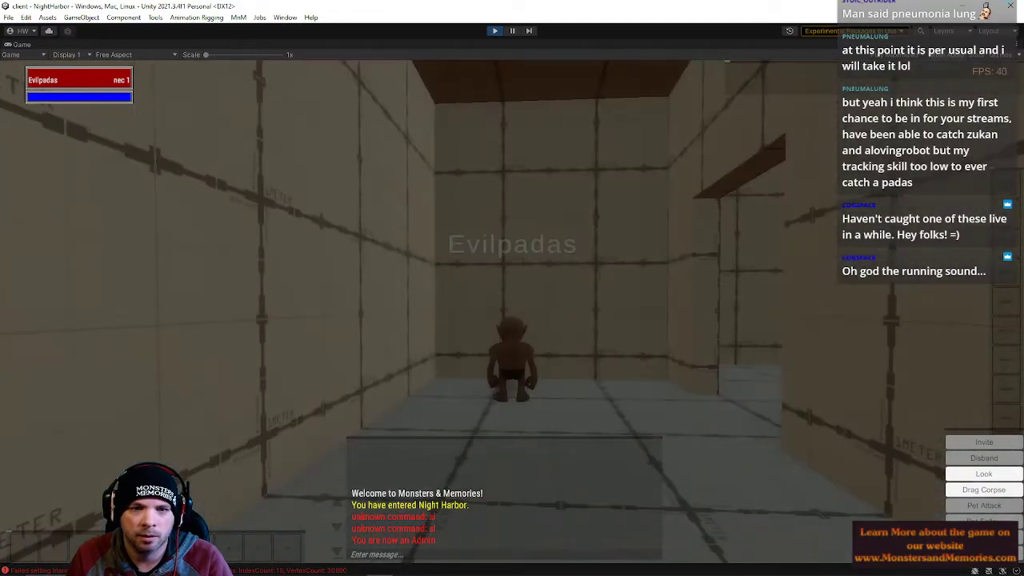
pyautogui.press('w')
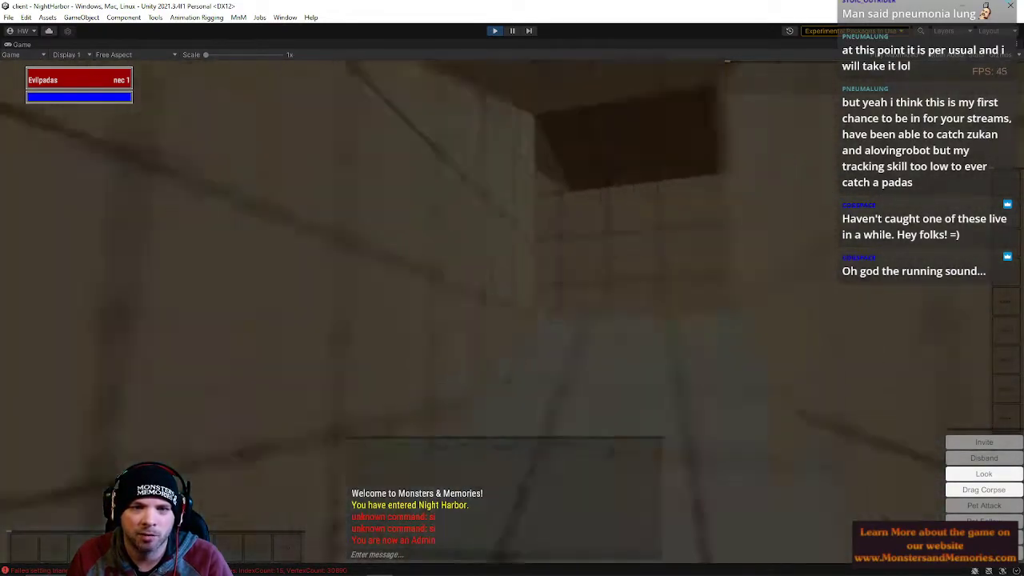
pyautogui.press('w')
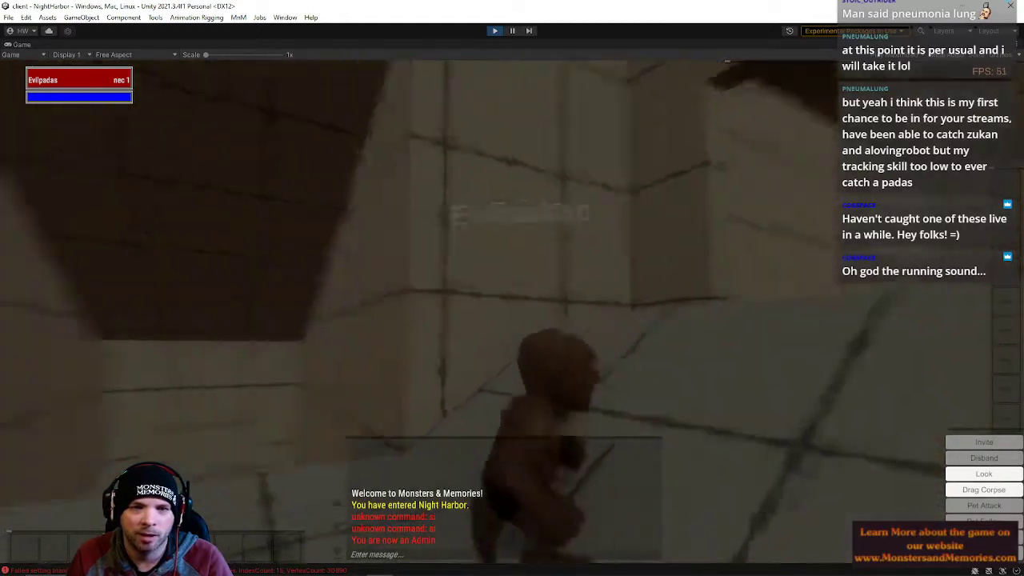
# Walk the character along the sloped corridor and through the darker inner rooms to examine how dim the interior gets
pyautogui.press('w')
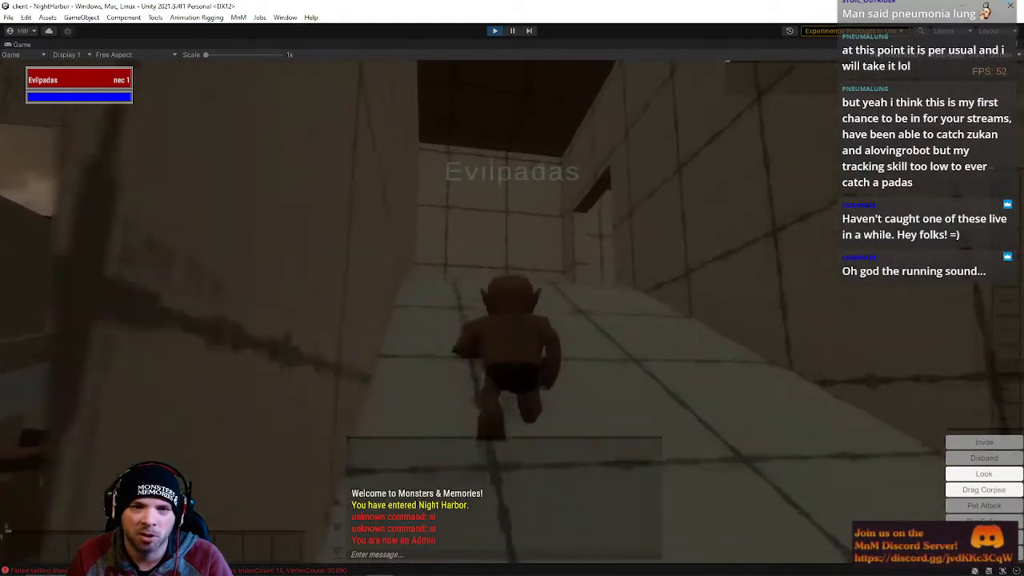
pyautogui.press('w')
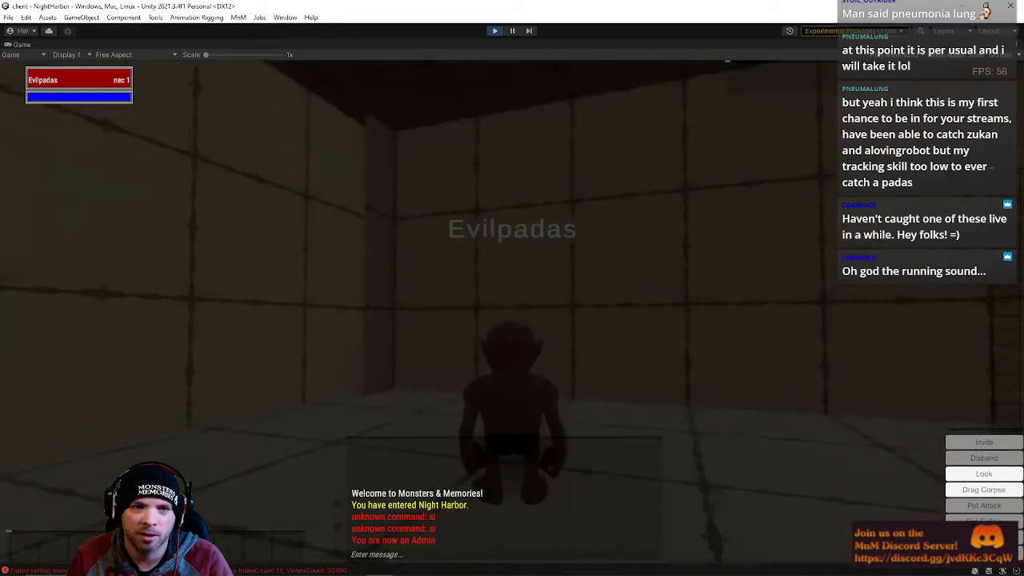
pyautogui.press('w')
pyautogui.moveTo(462, 232); pyautogui.dragTo(576, 232, button='right')
pyautogui.press('w')
pyautogui.press('w')
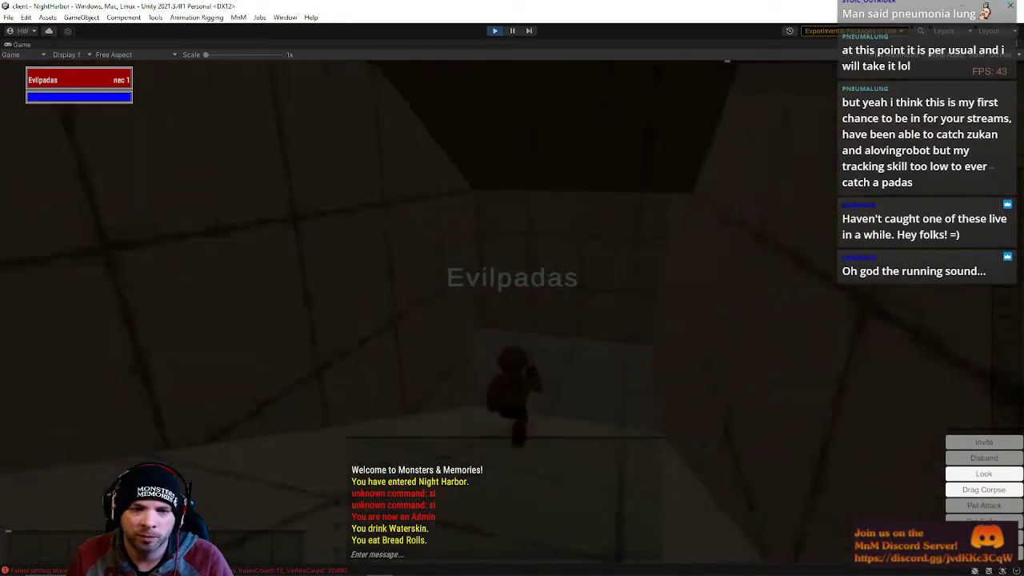
pyautogui.press('w')
pyautogui.press('w')
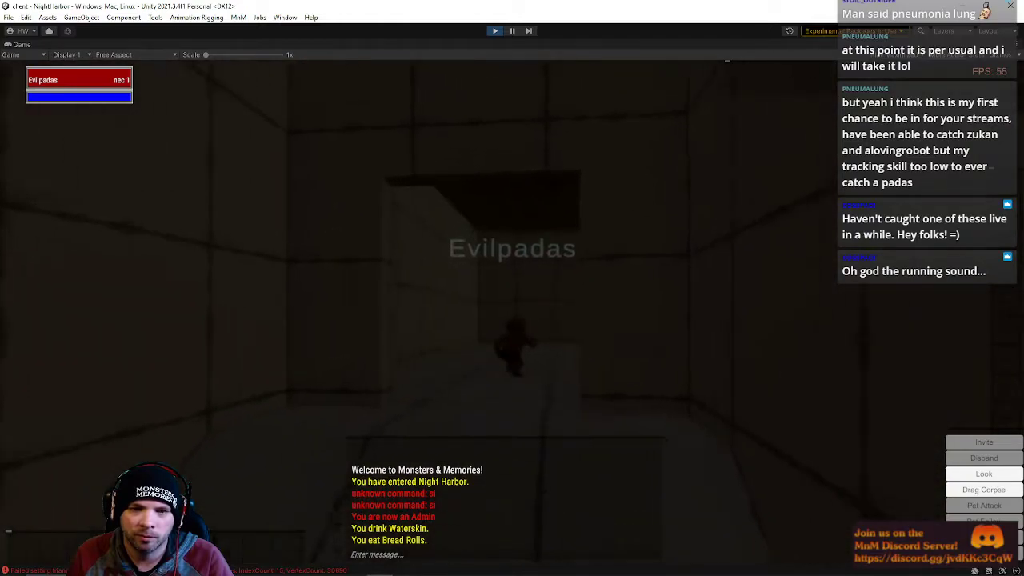
pyautogui.press('w')
pyautogui.press('w')
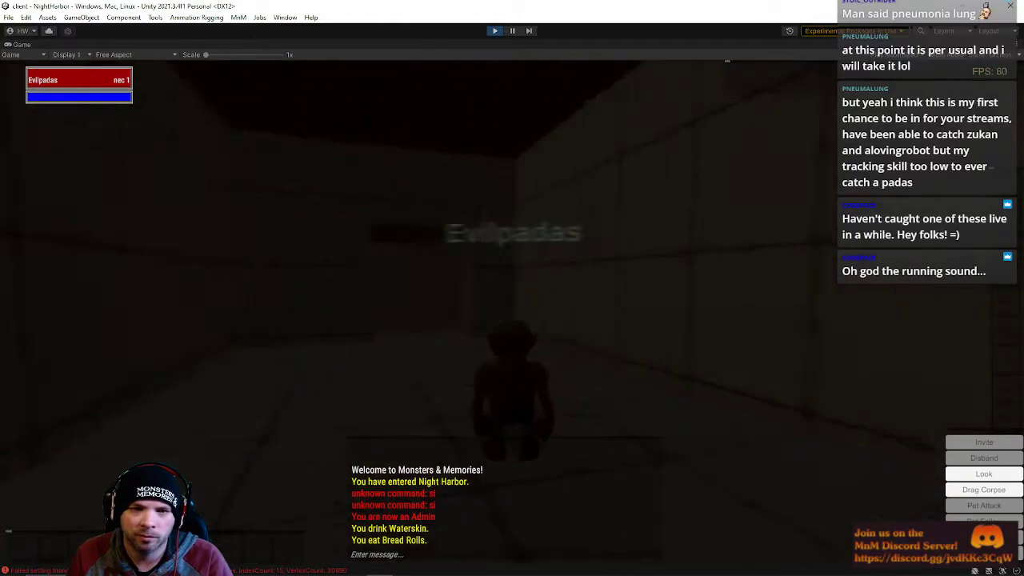
pyautogui.press('w')
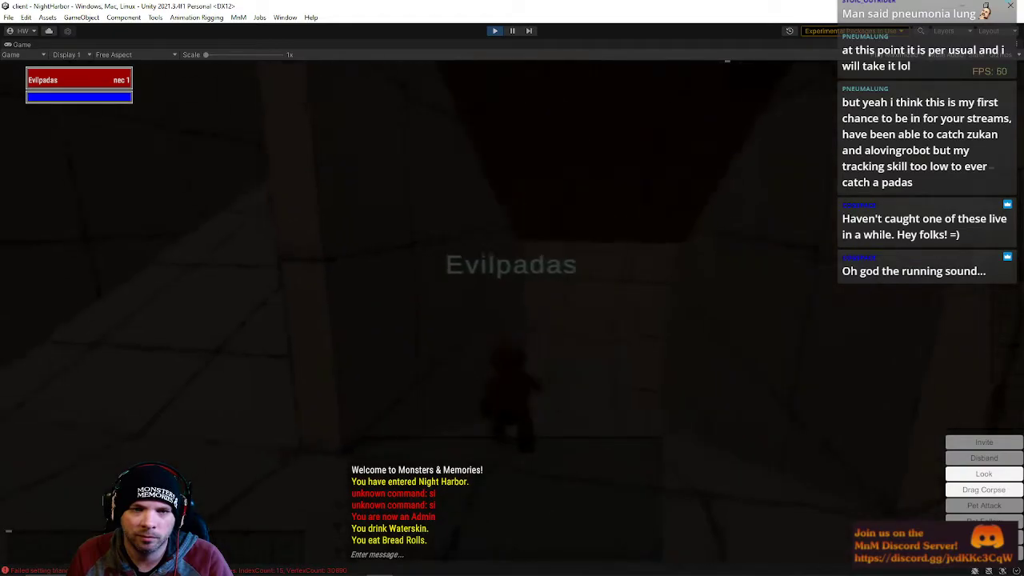
pyautogui.press('w')
pyautogui.press('w')
pyautogui.press('w')
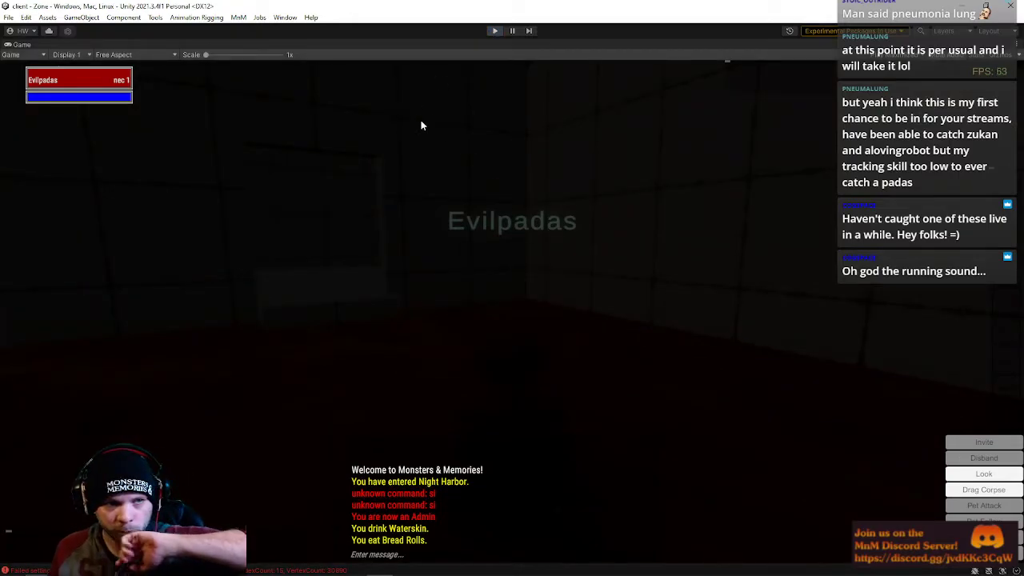
# Stop play mode and reopen the NightHarbor scene for editing
pyautogui.hotkey('ctrl', 'p')
pyautogui.click(8, 17)
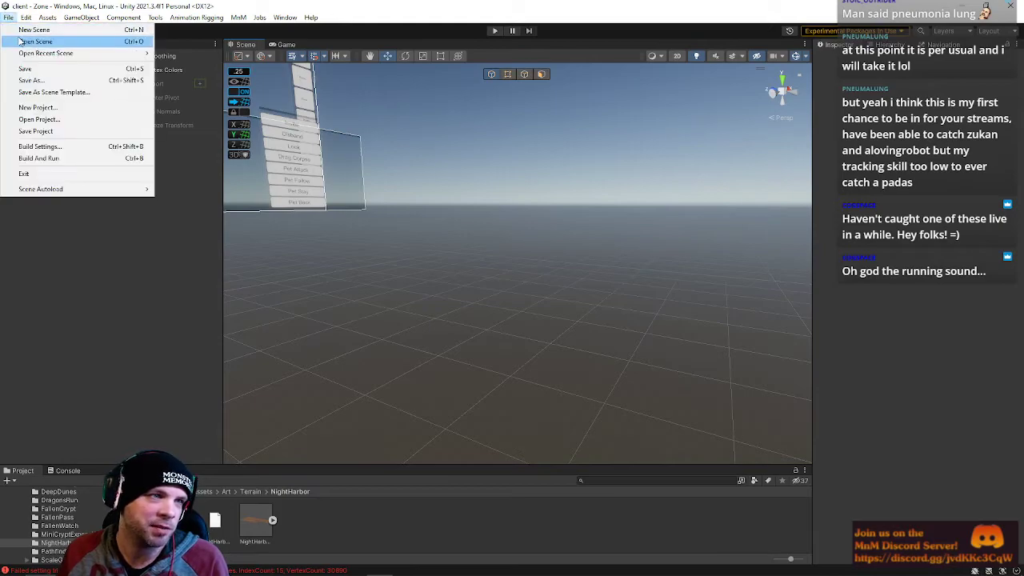
pyautogui.click(187, 64)
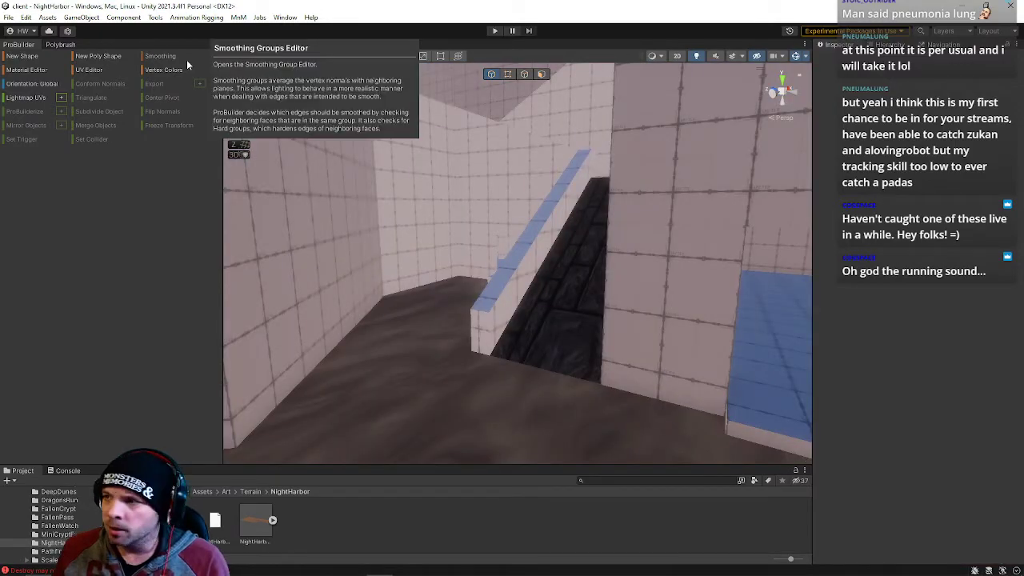
# Select the building's raised floor faces, from the entry step through the adjoining rooms, and adjust their height slightly
pyautogui.moveTo(496, 188); pyautogui.dragTo(543, 83, button='right')
pyautogui.press('w')
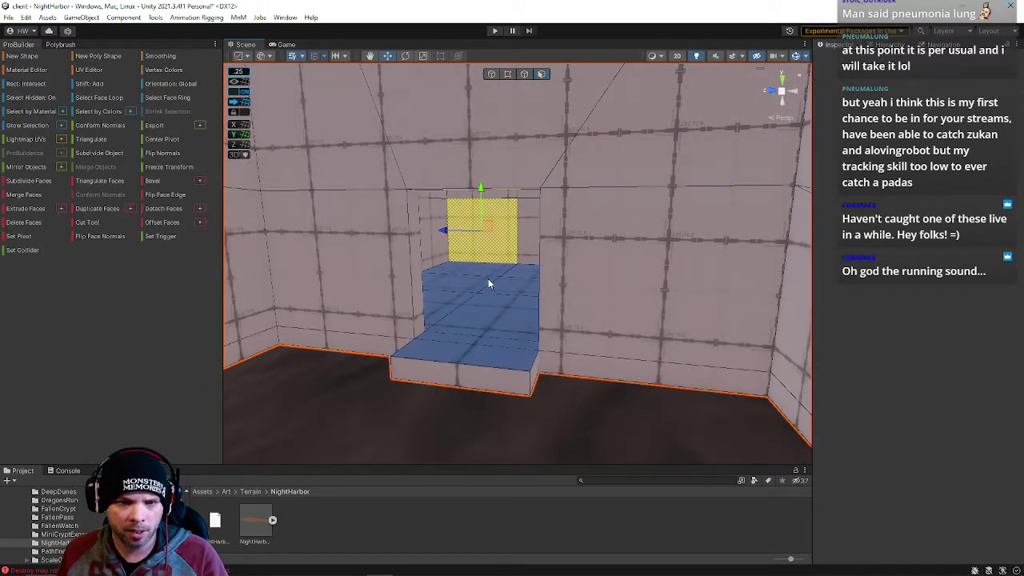
pyautogui.click(487, 292)
pyautogui.press('w')
pyautogui.moveTo(486, 303); pyautogui.dragTo(800, 328, button='right')
pyautogui.press('s')
pyautogui.press('w')
pyautogui.keyDown('shift'); pyautogui.click(603, 340); pyautogui.keyUp('shift')
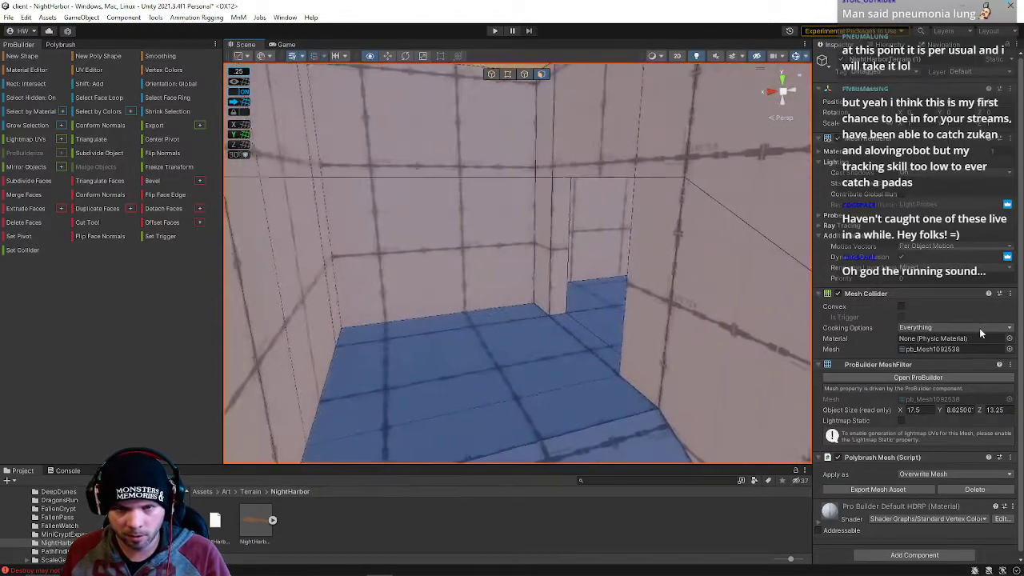
pyautogui.moveTo(979, 328); pyautogui.dragTo(972, 331, button='right')
pyautogui.moveTo(577, 363); pyautogui.dragTo(245, 336, button='right')
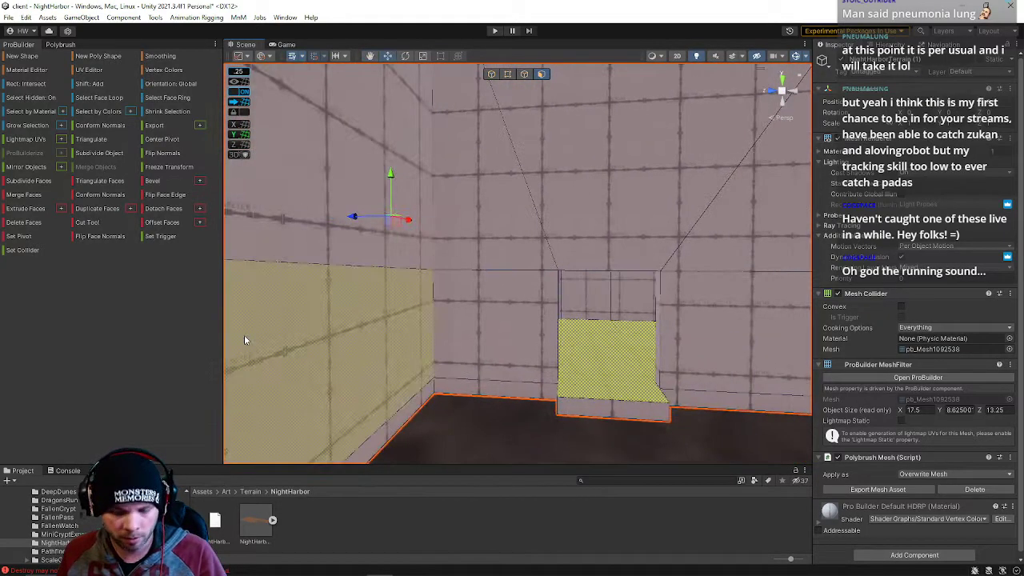
pyautogui.moveTo(395, 179); pyautogui.dragTo(392, 181)
# Select the base edges along the courtyard walls and lower them slightly using a 0.125 snap increment
pyautogui.moveTo(616, 293); pyautogui.dragTo(485, 113, button='right')
pyautogui.click(523, 75)
pyautogui.moveTo(559, 320); pyautogui.dragTo(606, 330, button='right')
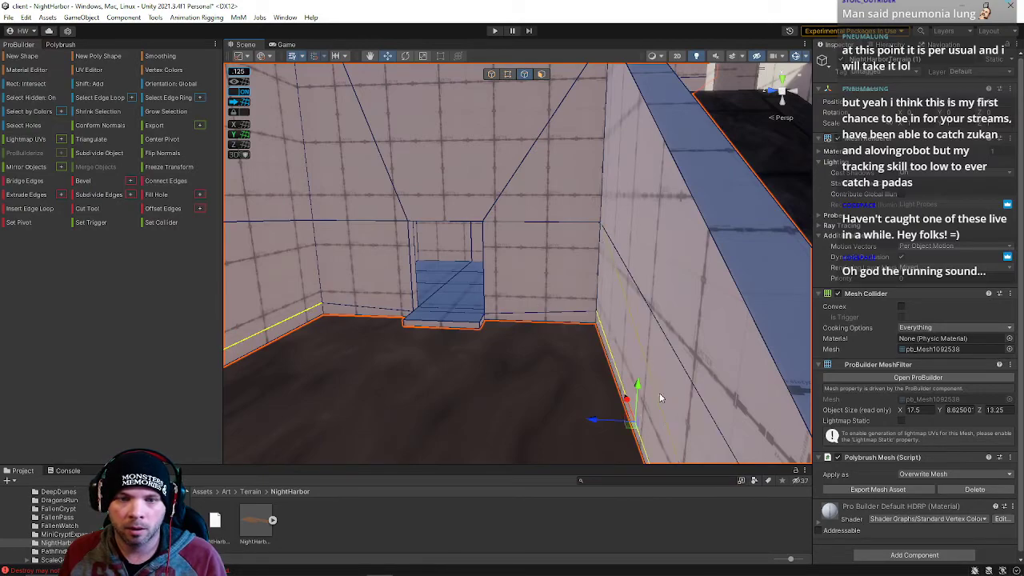
pyautogui.moveTo(636, 395); pyautogui.dragTo(494, 139, button='right')
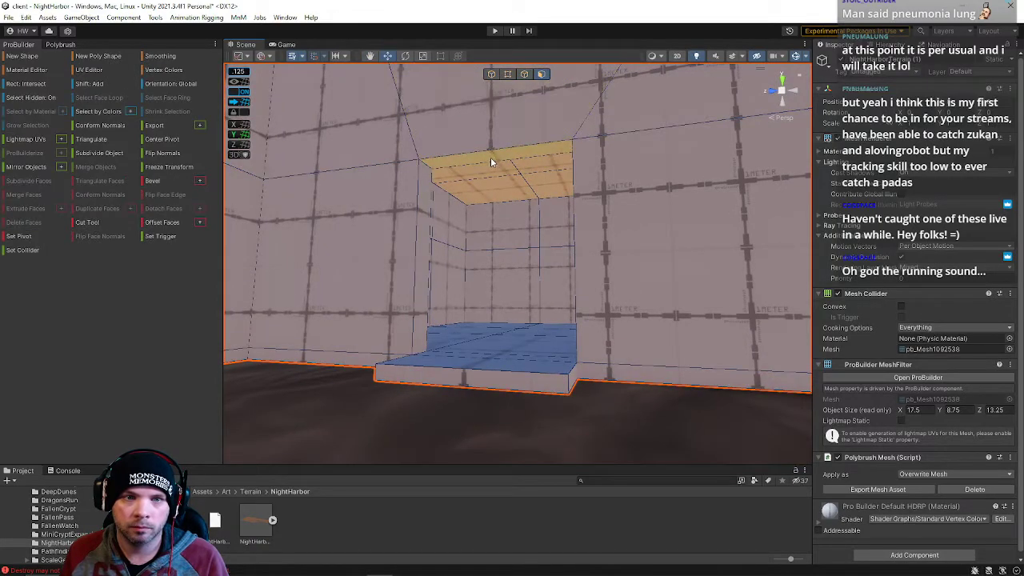
# Select the underside face of the entry doorway's lintel and adjust its height
pyautogui.click(490, 157)
pyautogui.moveTo(483, 176); pyautogui.dragTo(292, 234, button='right')
pyautogui.click(462, 213)
pyautogui.moveTo(539, 222); pyautogui.dragTo(385, 157, button='right')
pyautogui.click(399, 109)
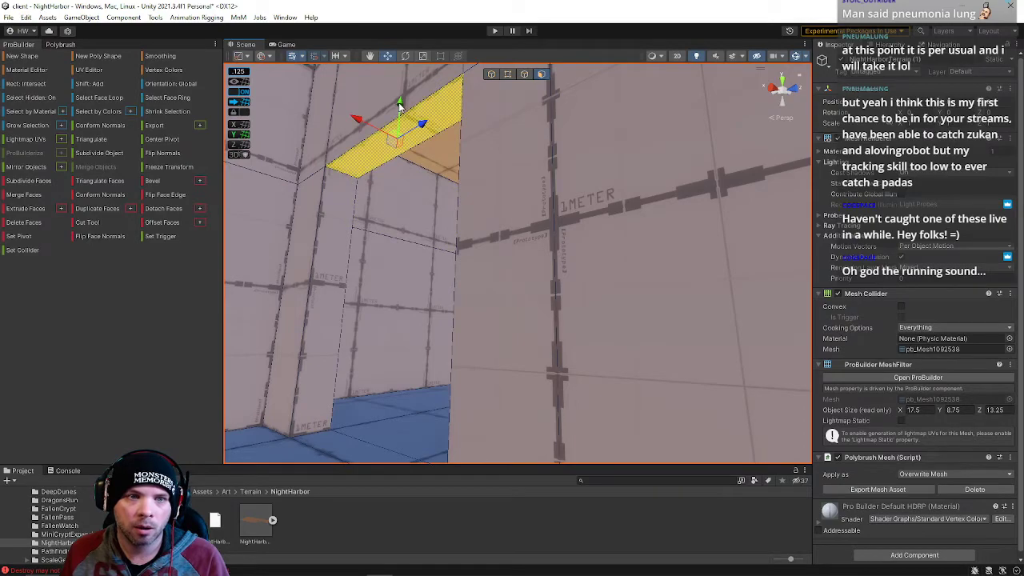
# Try to lower the building's room and passage ceiling faces together using a 0.25 snap increment
pyautogui.moveTo(399, 118); pyautogui.dragTo(343, 103, button='right')
pyautogui.moveTo(392, 163); pyautogui.dragTo(387, 207, button='right')
pyautogui.moveTo(547, 158); pyautogui.dragTo(547, 305, button='right')
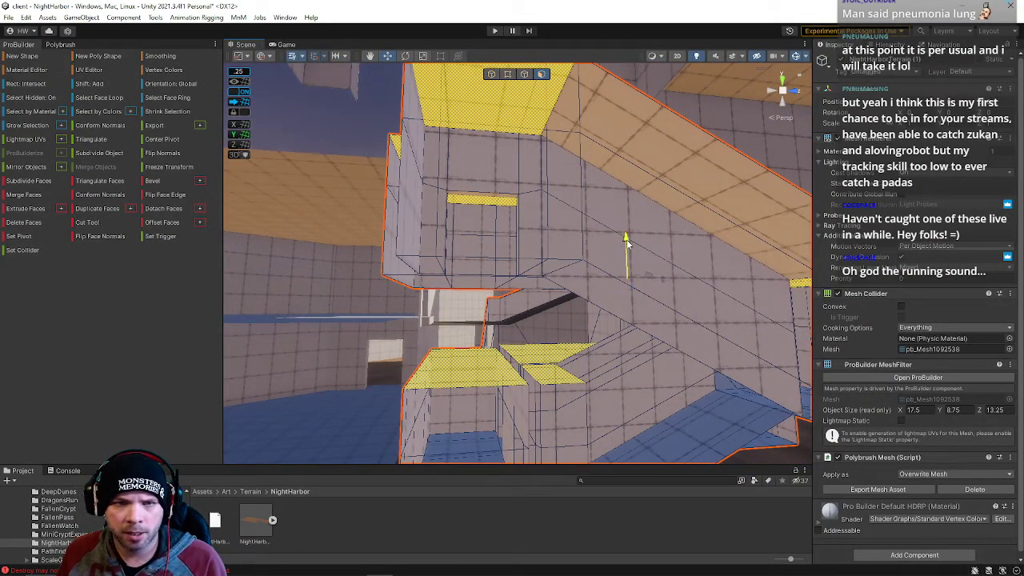
pyautogui.moveTo(606, 245); pyautogui.dragTo(551, 238, button='right')
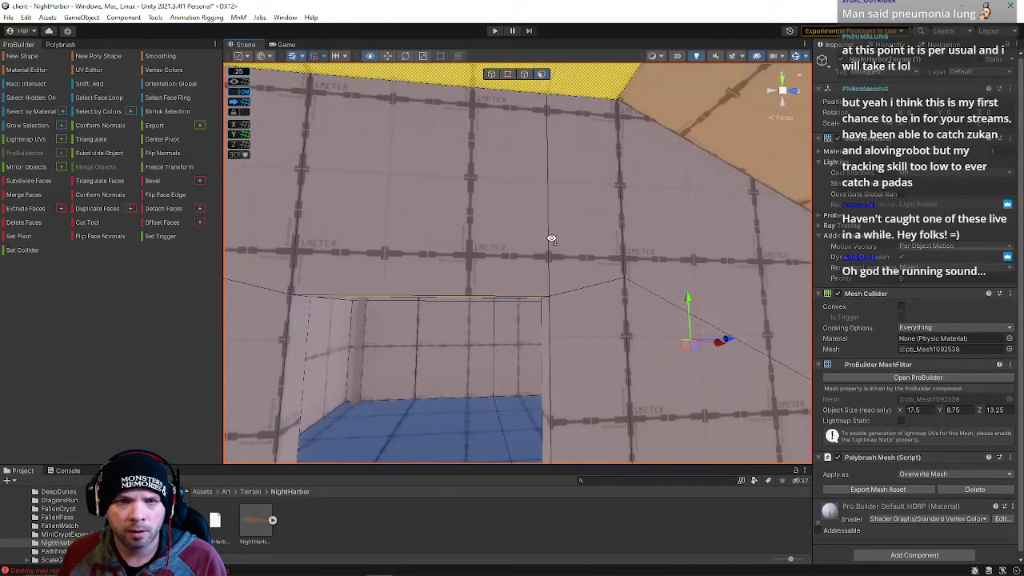
pyautogui.moveTo(688, 300)
pyautogui.mouseDown()
pyautogui.moveTo(690, 322)
pyautogui.moveTo(685, 312)
pyautogui.mouseUp()
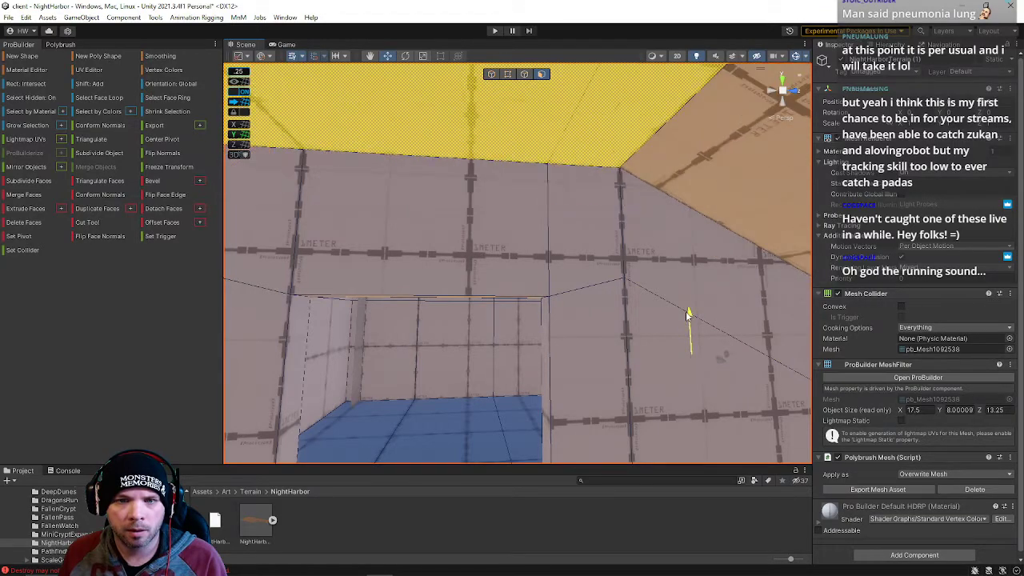
# Try to raise only the ceiling face of the room beyond the inner doorway
pyautogui.moveTo(499, 237); pyautogui.dragTo(482, 318, button='right')
pyautogui.press('w')
pyautogui.press('s')
pyautogui.hotkey('alt', 'g')
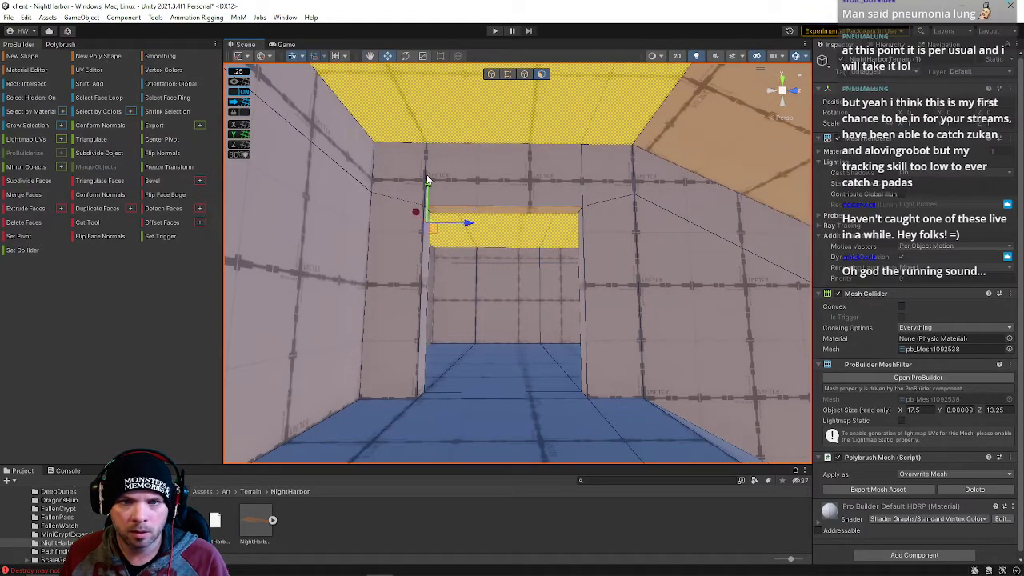
pyautogui.scroll(3, 428, 184)
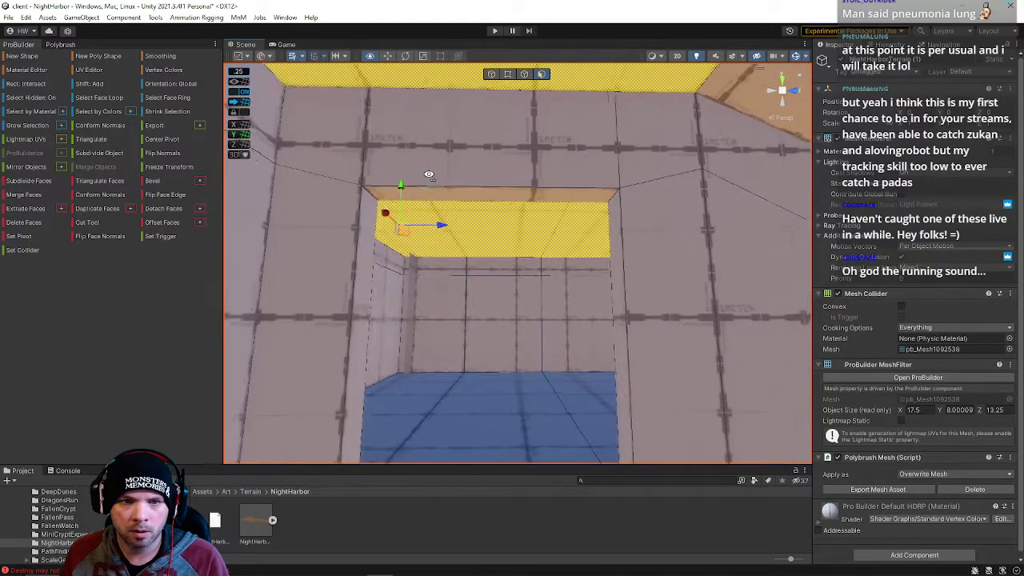
pyautogui.click(491, 240)
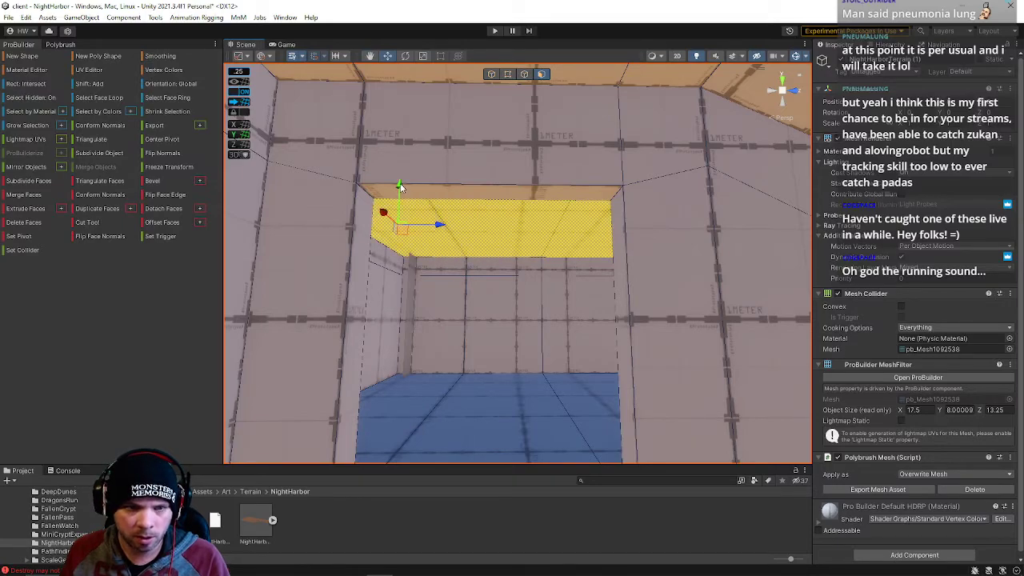
pyautogui.scroll(-3, 512, 136)
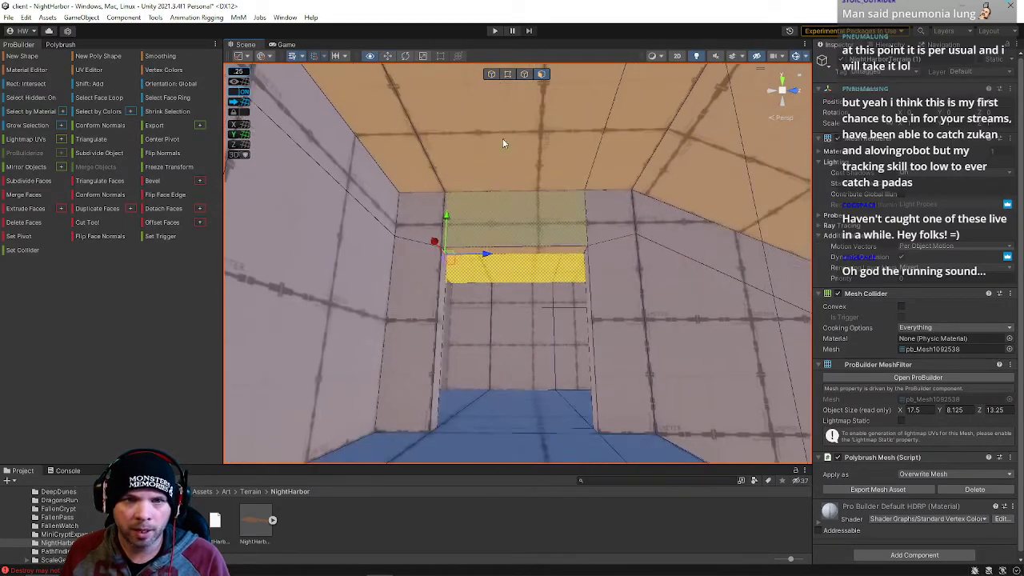
# Try to raise the near room's ceiling after growing the selection to its neighbouring faces
pyautogui.click(509, 158)
pyautogui.keyDown('alt'); pyautogui.moveTo(508, 158); pyautogui.dragTo(451, 192); pyautogui.keyUp('alt')
pyautogui.moveTo(451, 192); pyautogui.dragTo(429, 170, button='right')
pyautogui.press('w')
pyautogui.click(439, 176)
pyautogui.hotkey('alt', 'g')
pyautogui.moveTo(383, 166); pyautogui.dragTo(378, 161)
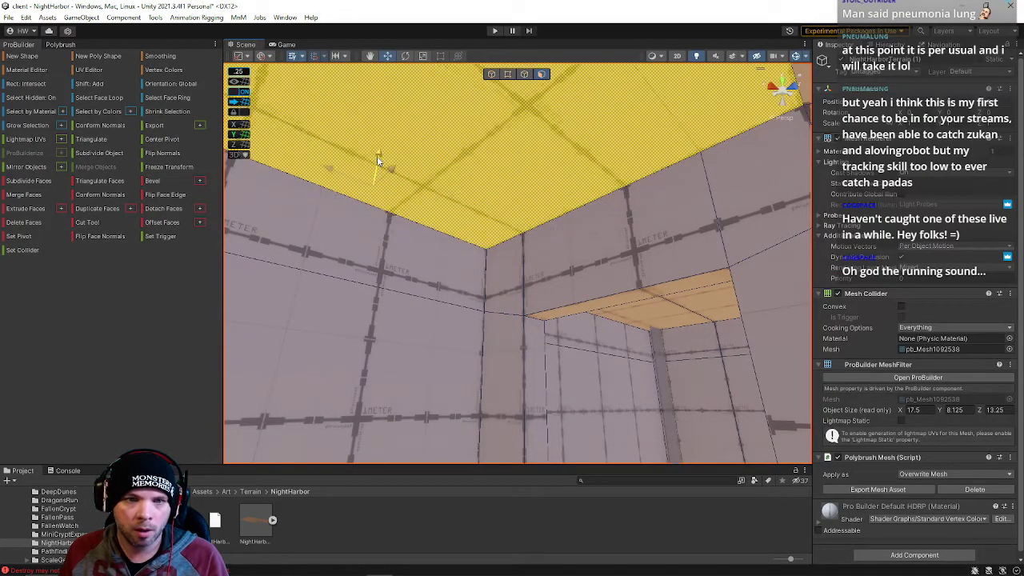
# Try to adjust the adjoining ceiling faces together in height, and undo the ceiling changes
pyautogui.moveTo(567, 286); pyautogui.dragTo(525, 181, button='right')
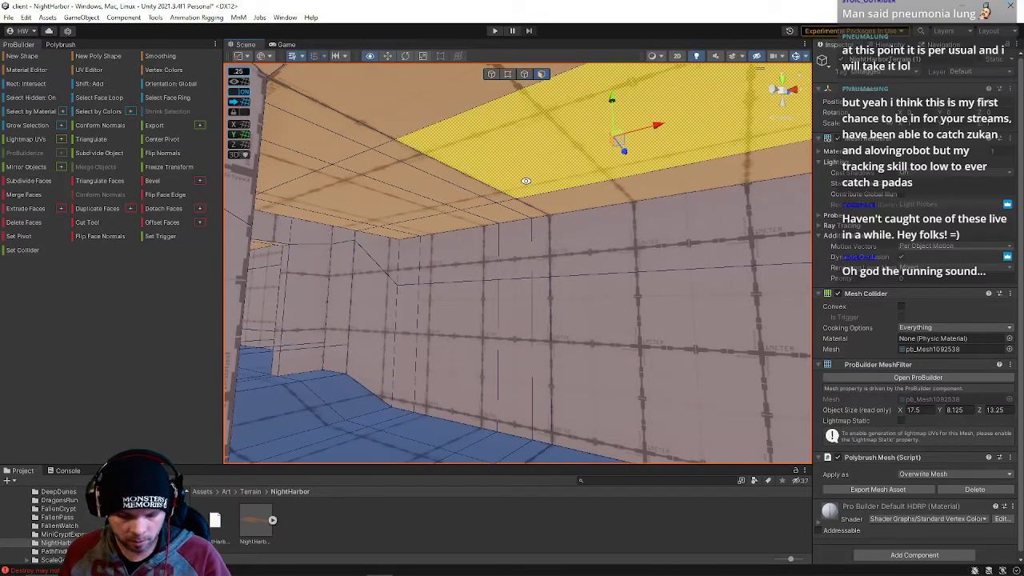
pyautogui.keyDown('shift'); pyautogui.click(379, 156); pyautogui.keyUp('shift')
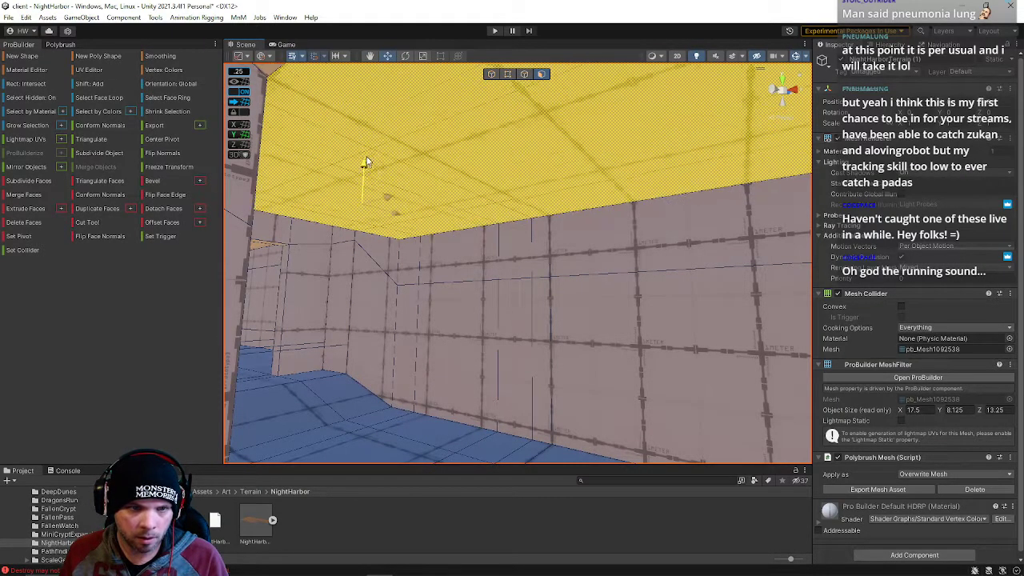
pyautogui.moveTo(395, 261); pyautogui.dragTo(166, 280, button='right')
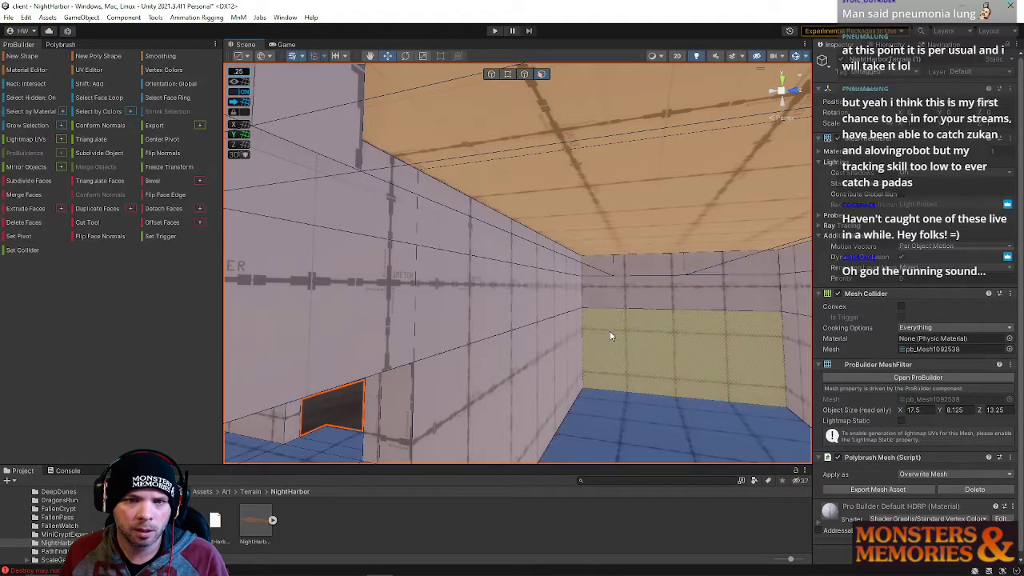
pyautogui.moveTo(593, 337); pyautogui.dragTo(569, 358, button='right')
pyautogui.hotkey('ctrl', 'z')
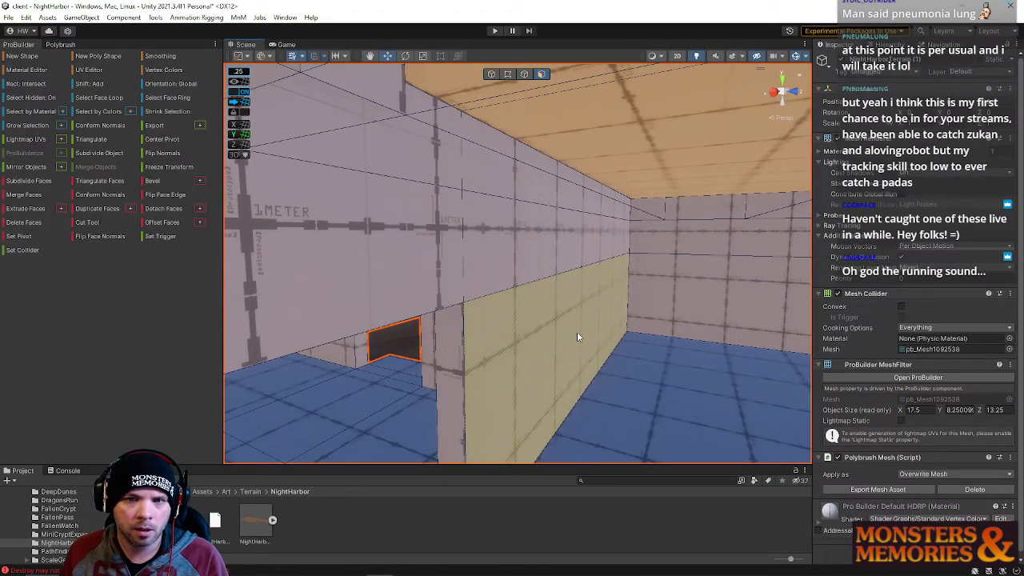
# Select the adjoining ceiling faces of the large room together
pyautogui.moveTo(576, 305); pyautogui.dragTo(428, 160, button='right')
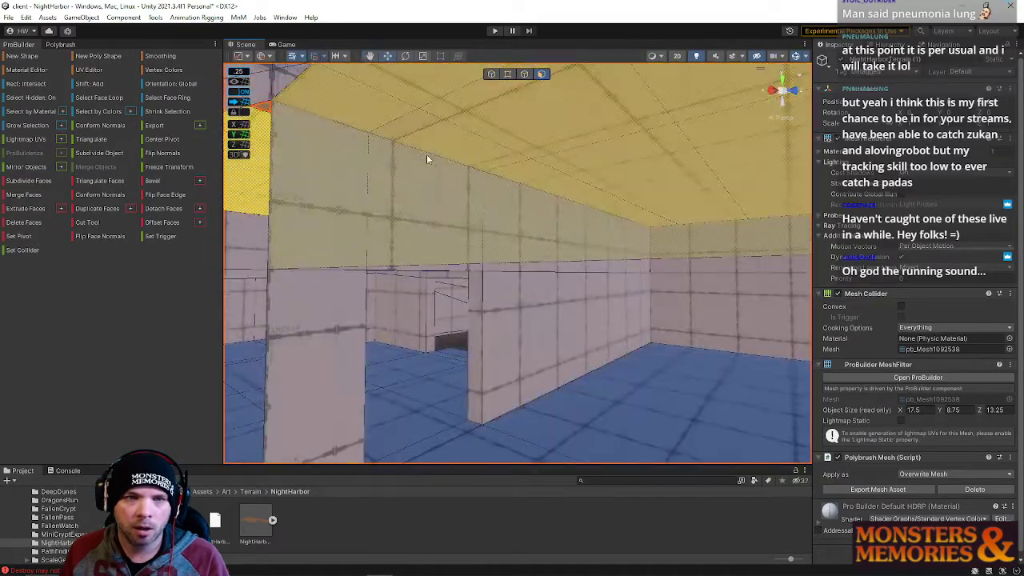
pyautogui.moveTo(503, 204); pyautogui.dragTo(581, 217, button='right')
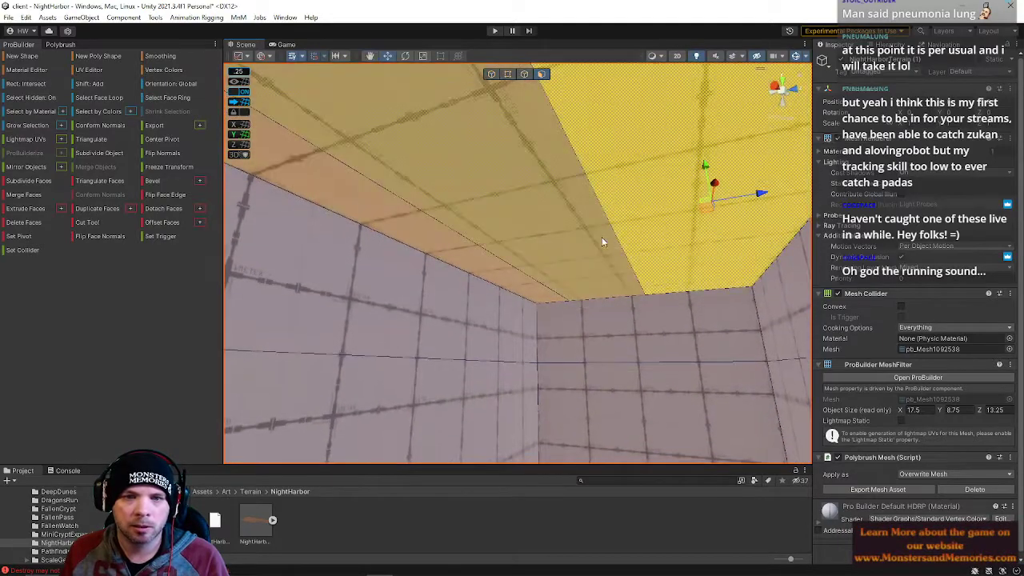
pyautogui.keyDown('shift'); pyautogui.click(605, 250); pyautogui.keyUp('shift')
pyautogui.moveTo(601, 253); pyautogui.dragTo(467, 317, button='right')
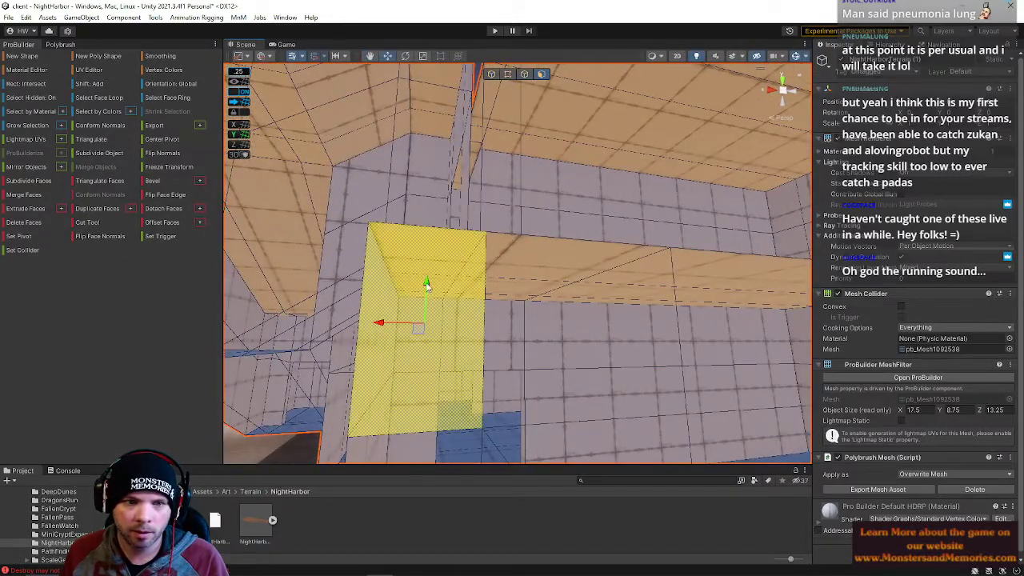
# Try to move the face beside the inner doorway vertically, and undo the move
pyautogui.scroll(6, 434, 272)
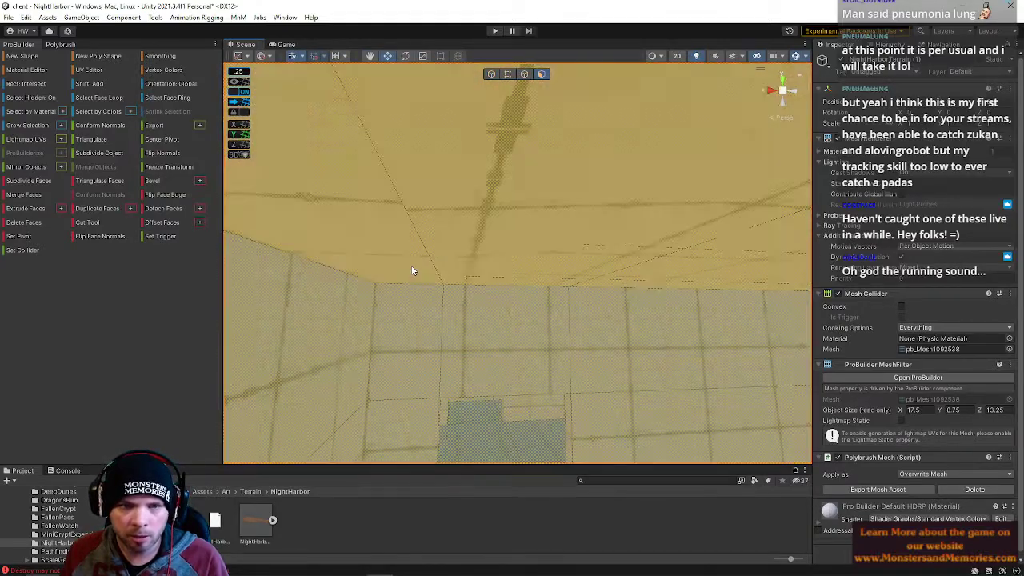
pyautogui.scroll(3, 408, 267)
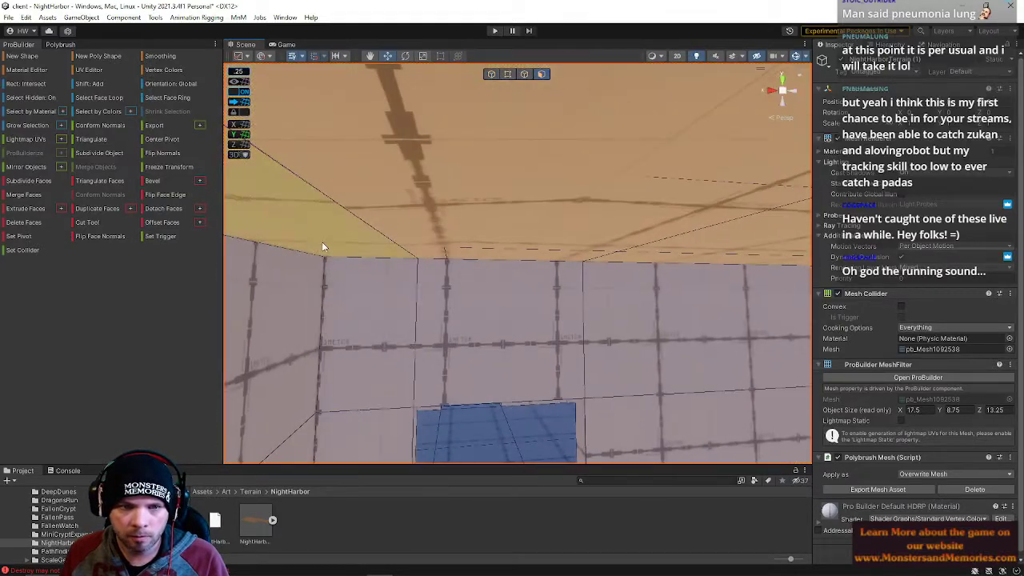
pyautogui.keyDown('shift'); pyautogui.click(406, 239); pyautogui.keyUp('shift')
pyautogui.moveTo(411, 302); pyautogui.dragTo(534, 315, button='right')
pyautogui.moveTo(450, 276); pyautogui.dragTo(421, 286, button='right')
pyautogui.click(422, 287)
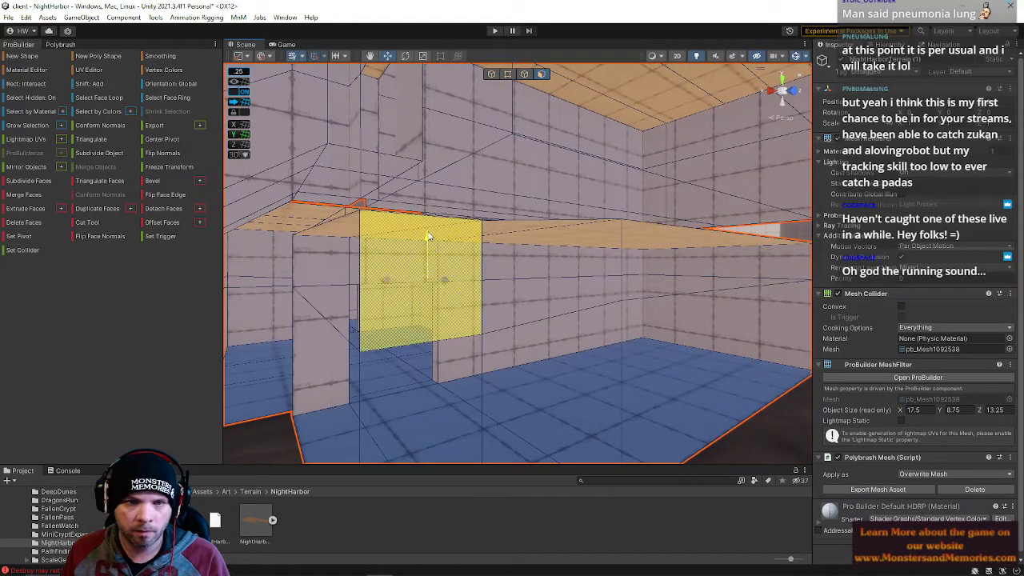
pyautogui.moveTo(430, 216); pyautogui.dragTo(495, 290)
pyautogui.hotkey('ctrl', 'z')
# Select the inner room's ceiling faces and lower them in two moves to reduce the room's height
pyautogui.moveTo(452, 274); pyautogui.dragTo(342, 202, button='right')
pyautogui.click(352, 216)
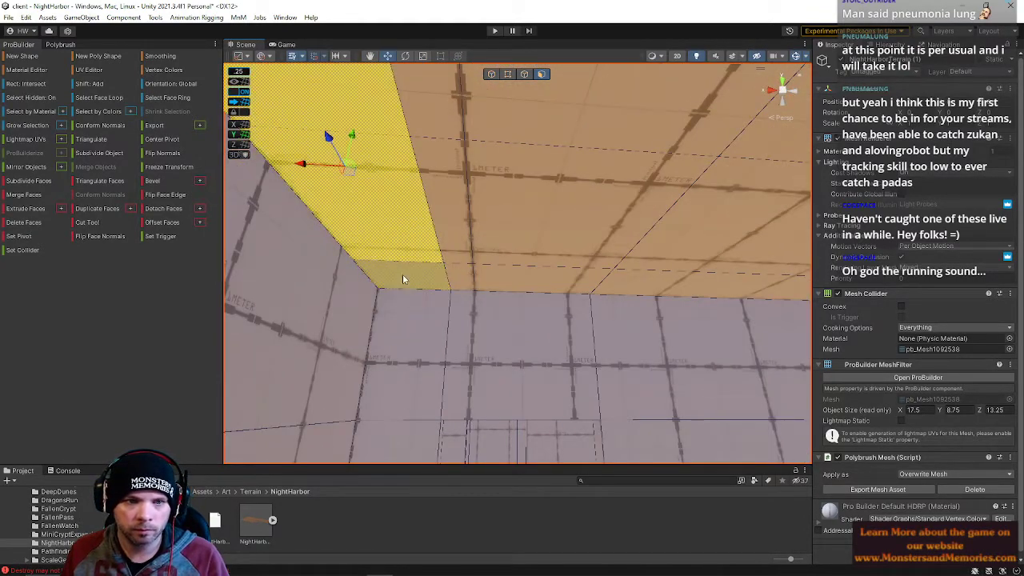
pyautogui.moveTo(585, 237); pyautogui.dragTo(725, 290, button='right')
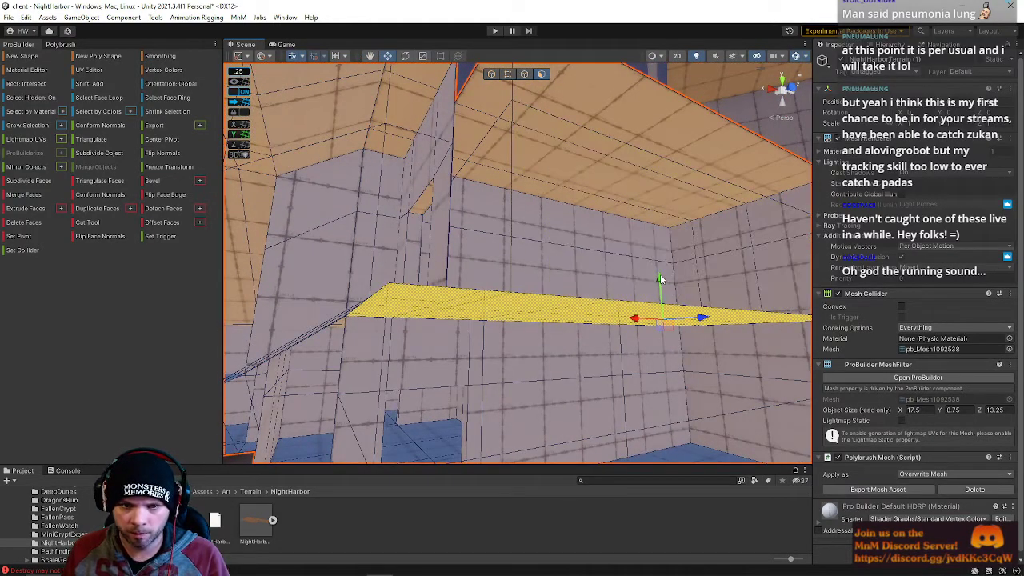
pyautogui.moveTo(660, 280); pyautogui.dragTo(660, 296)
pyautogui.moveTo(663, 339); pyautogui.dragTo(551, 395, button='right')
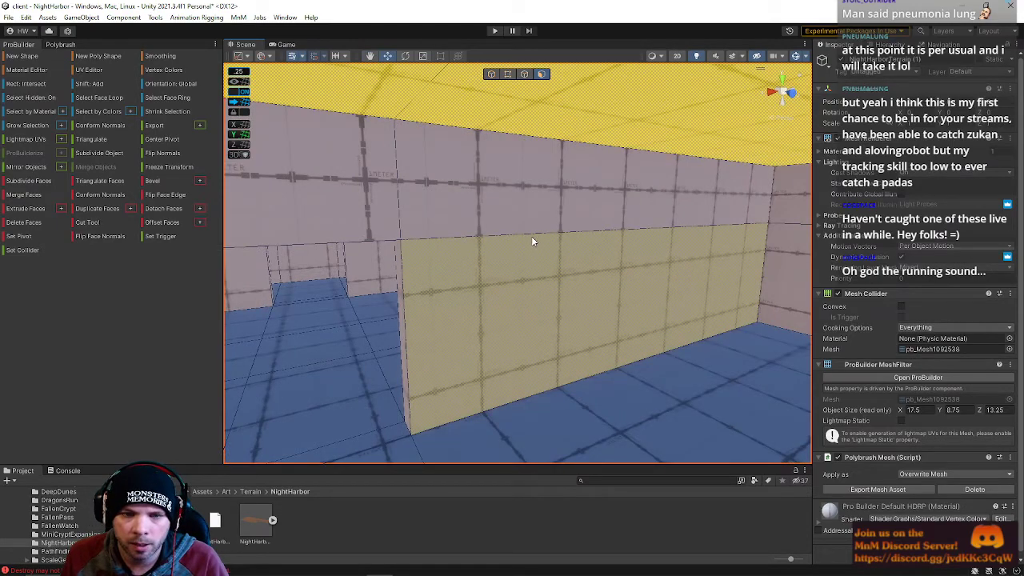
pyautogui.moveTo(490, 239); pyautogui.dragTo(582, 199, button='right')
pyautogui.moveTo(598, 158)
pyautogui.mouseDown()
pyautogui.moveTo(598, 149)
pyautogui.moveTo(599, 172)
pyautogui.mouseUp()
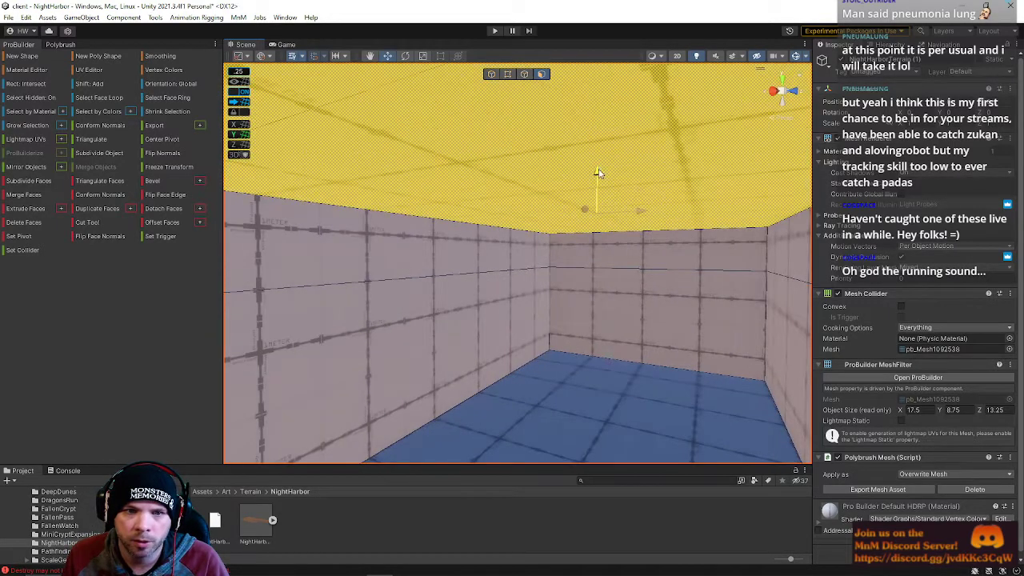
# Try to lower the ceiling over the sloped passage after growing the face selection
pyautogui.moveTo(594, 192); pyautogui.dragTo(512, 256, button='right')
pyautogui.hotkey('alt', 'g')
pyautogui.press('f')
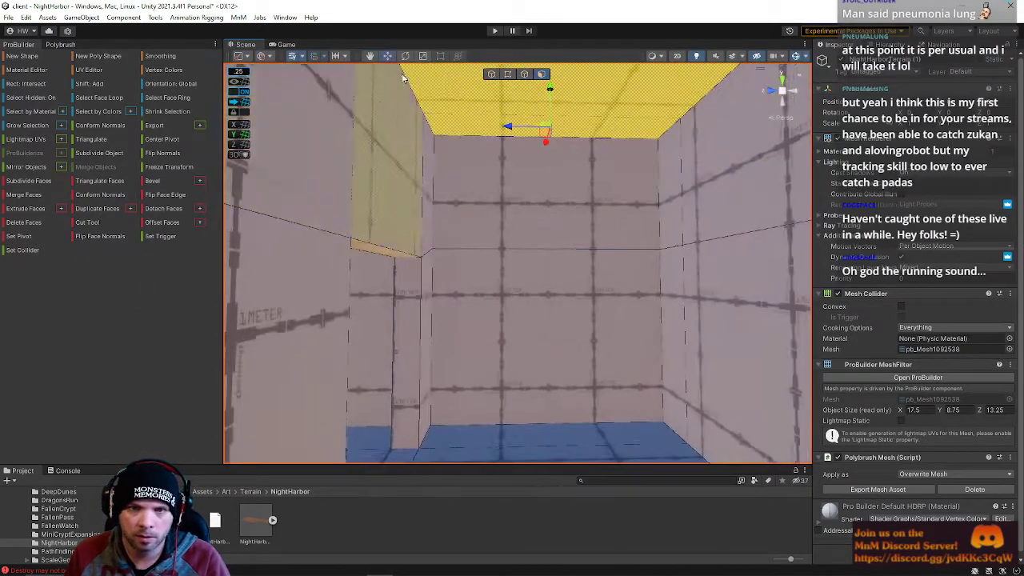
pyautogui.moveTo(492, 221); pyautogui.dragTo(373, 126, button='right')
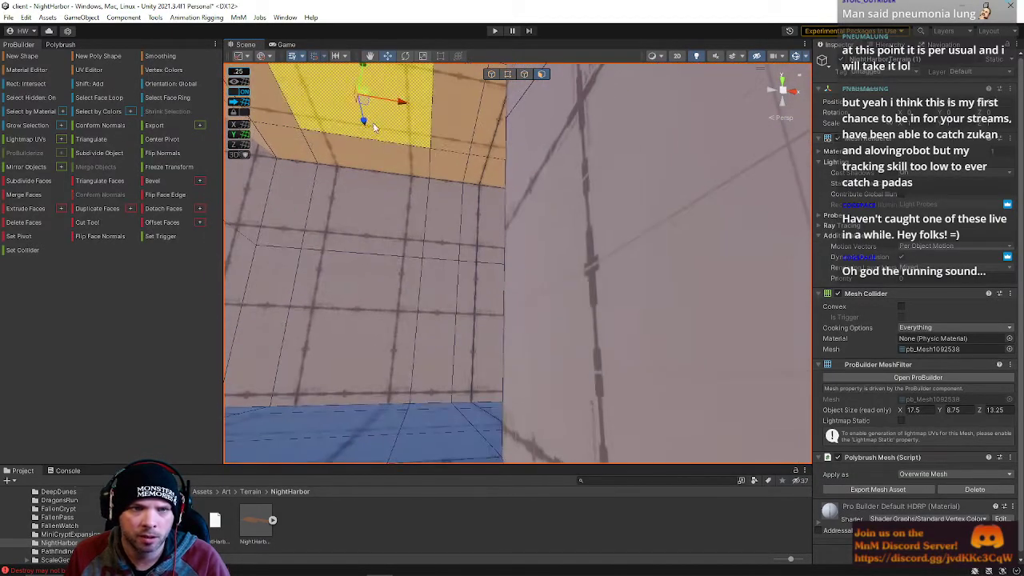
pyautogui.press('f')
pyautogui.moveTo(566, 170); pyautogui.dragTo(630, 165, button='right')
pyautogui.moveTo(663, 128); pyautogui.dragTo(440, 195, button='right')
pyautogui.moveTo(424, 102)
pyautogui.mouseDown()
pyautogui.moveTo(431, 138)
pyautogui.moveTo(434, 119)
pyautogui.mouseUp()
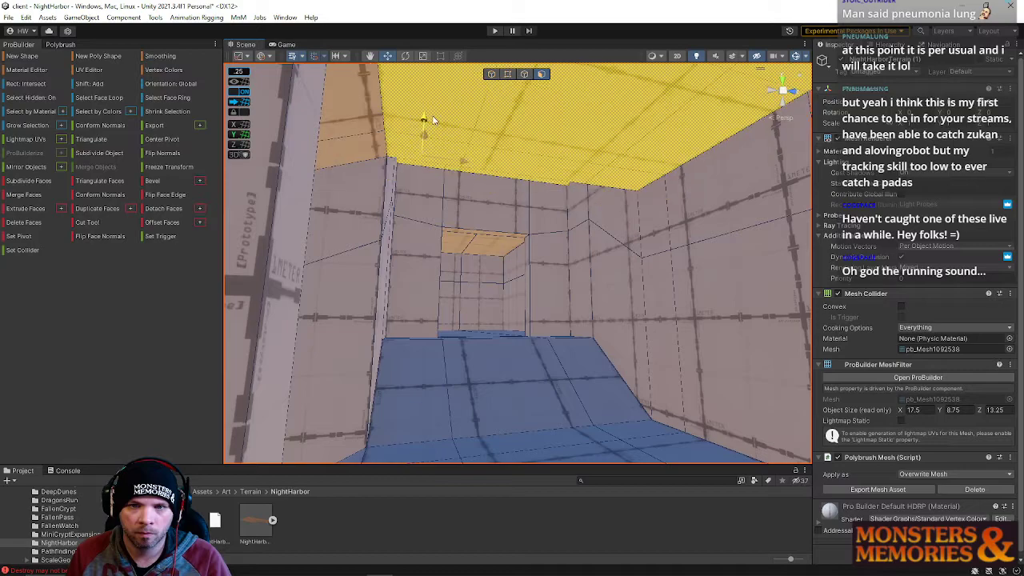
# Select a ceiling face over the passage, grow the selection across the ceiling, and adjust its height
pyautogui.click(584, 129)
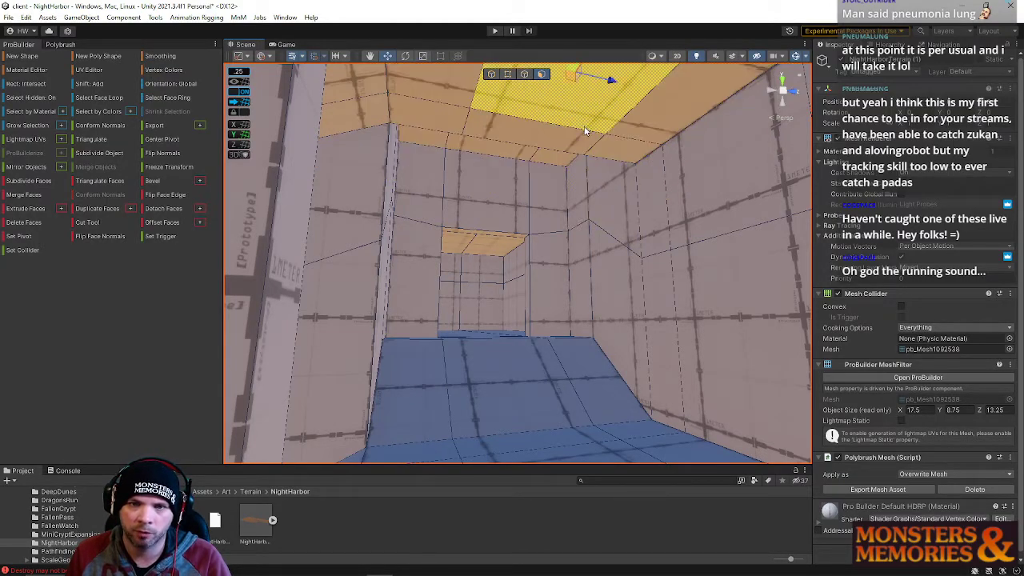
pyautogui.moveTo(548, 137); pyautogui.dragTo(601, 110, button='right')
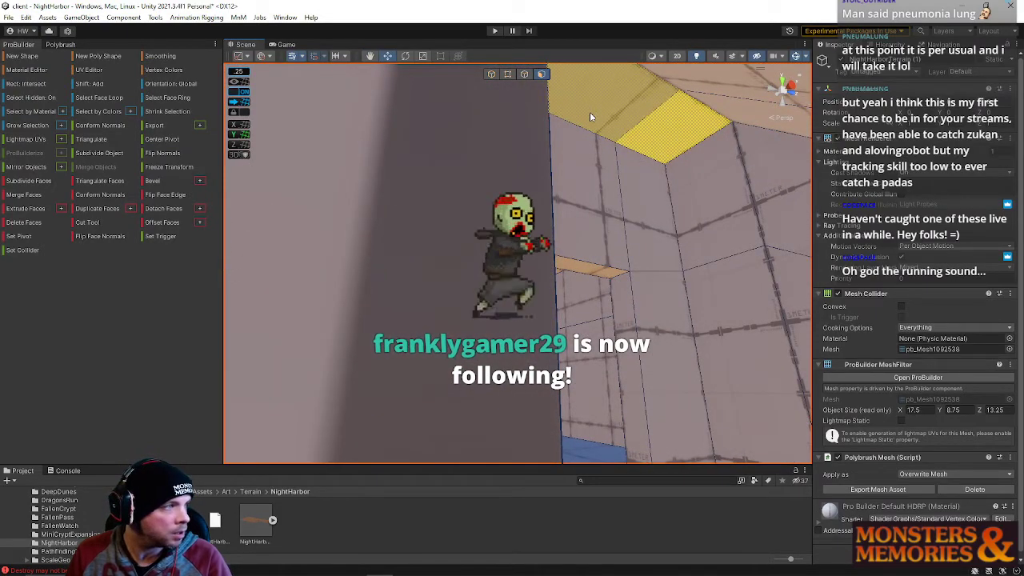
pyautogui.moveTo(728, 201); pyautogui.dragTo(363, 120, button='right')
pyautogui.click(469, 175)
pyautogui.hotkey('alt', 'g')
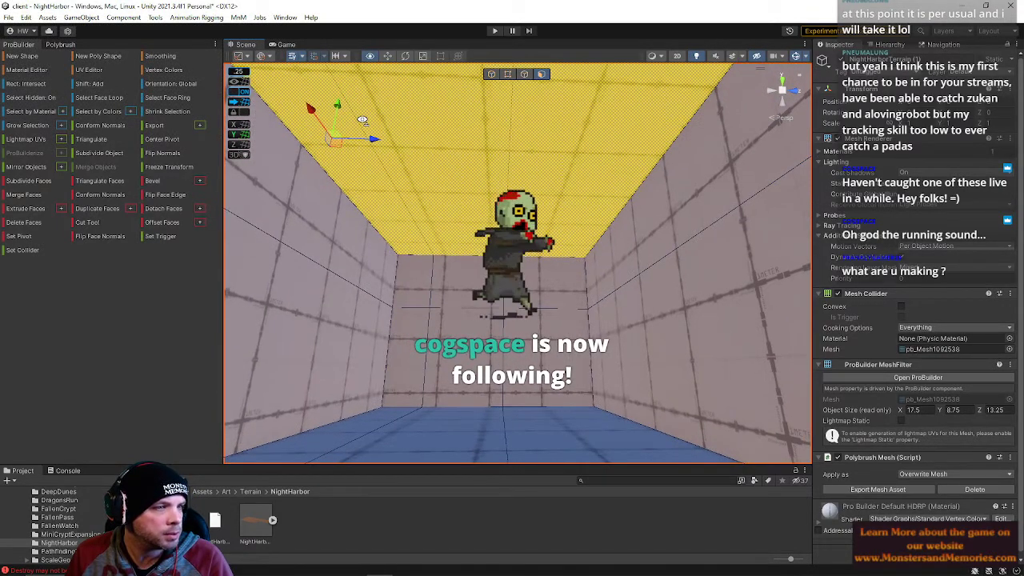
pyautogui.moveTo(441, 132); pyautogui.dragTo(411, 114, button='right')
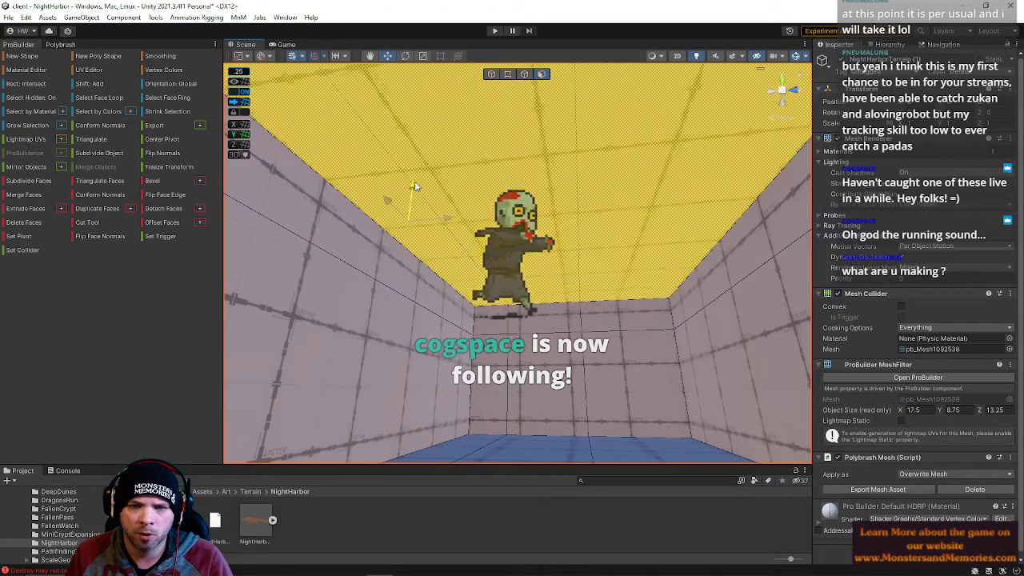
# Leave face editing and look over the surrounding town and the building's sloped interior
pyautogui.moveTo(491, 299); pyautogui.dragTo(268, 360, button='right')
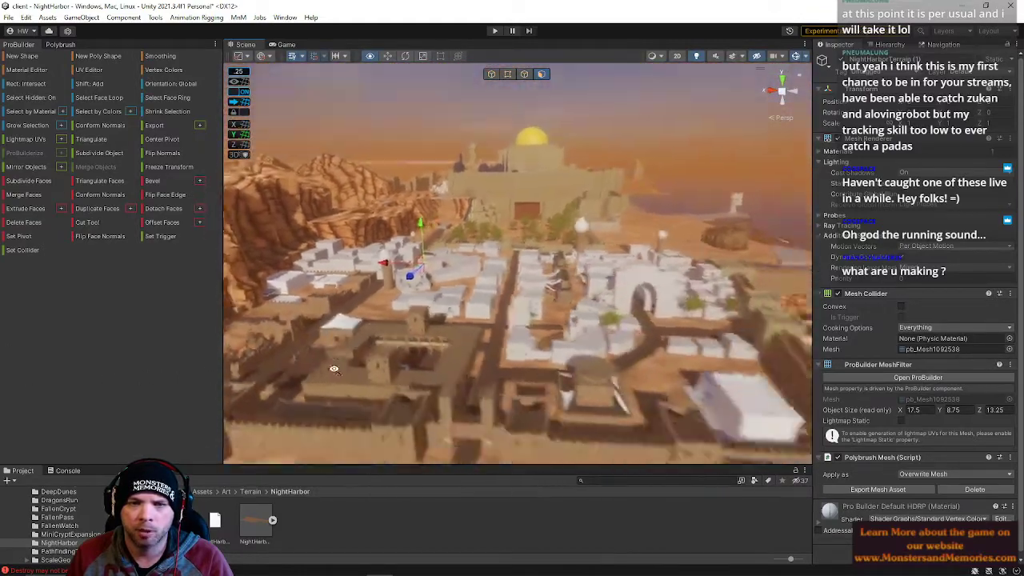
pyautogui.click(493, 74)
pyautogui.moveTo(449, 106); pyautogui.dragTo(389, 136, button='right')
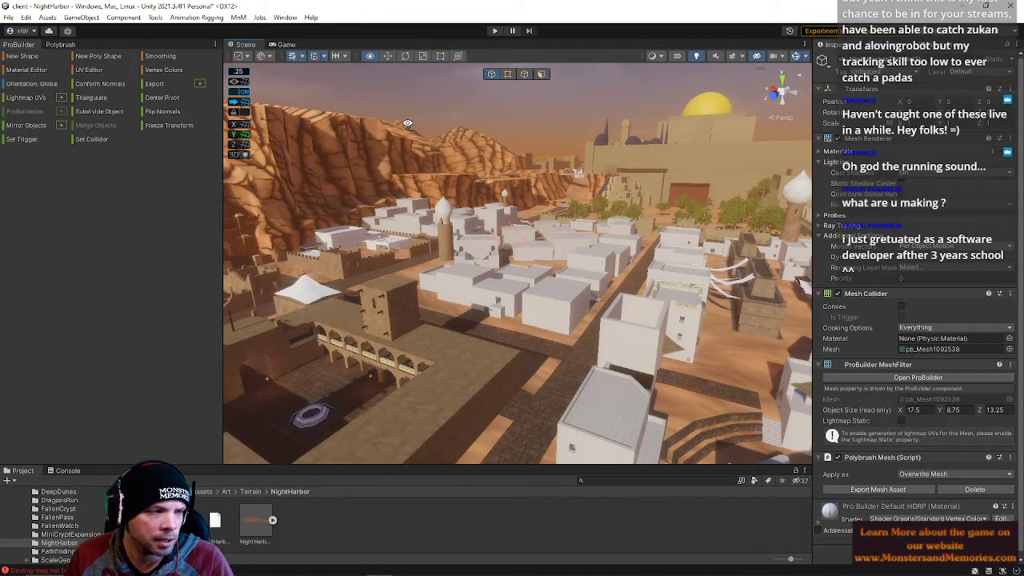
pyautogui.moveTo(407, 126); pyautogui.dragTo(188, 111, button='right')
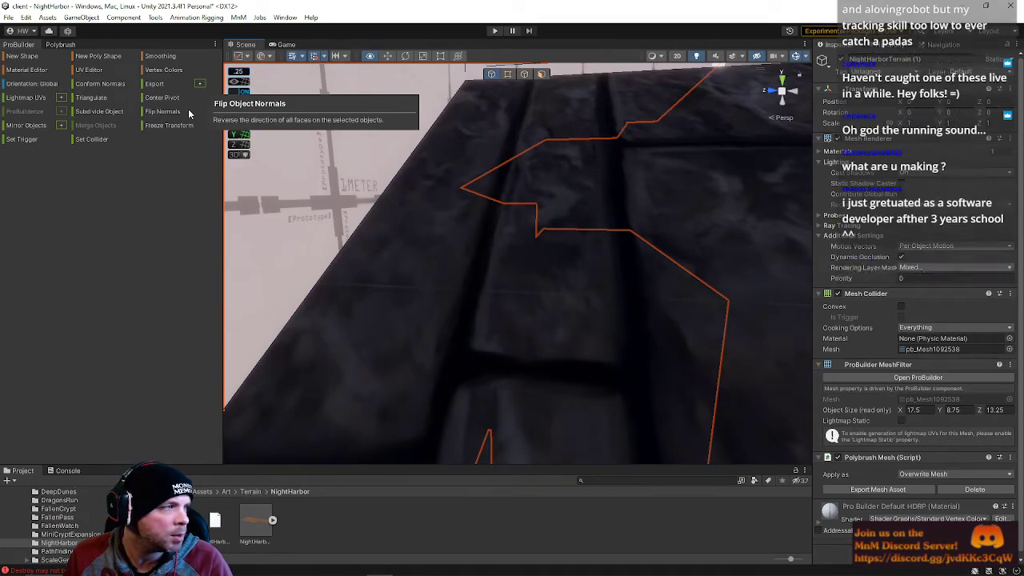
pyautogui.moveTo(319, 134); pyautogui.dragTo(715, 82, button='right')
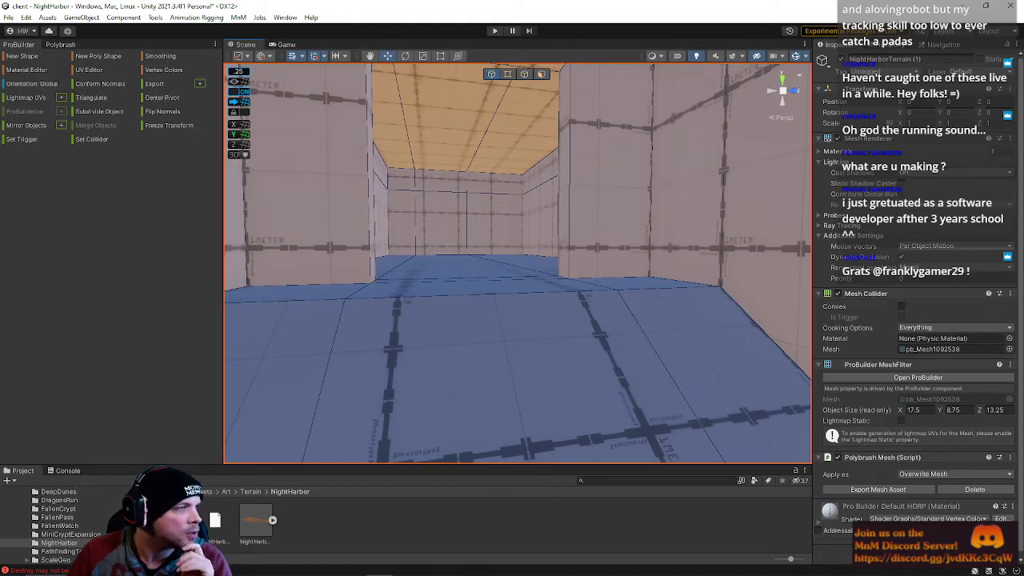
pyautogui.moveTo(547, 247); pyautogui.dragTo(491, 100, button='right')
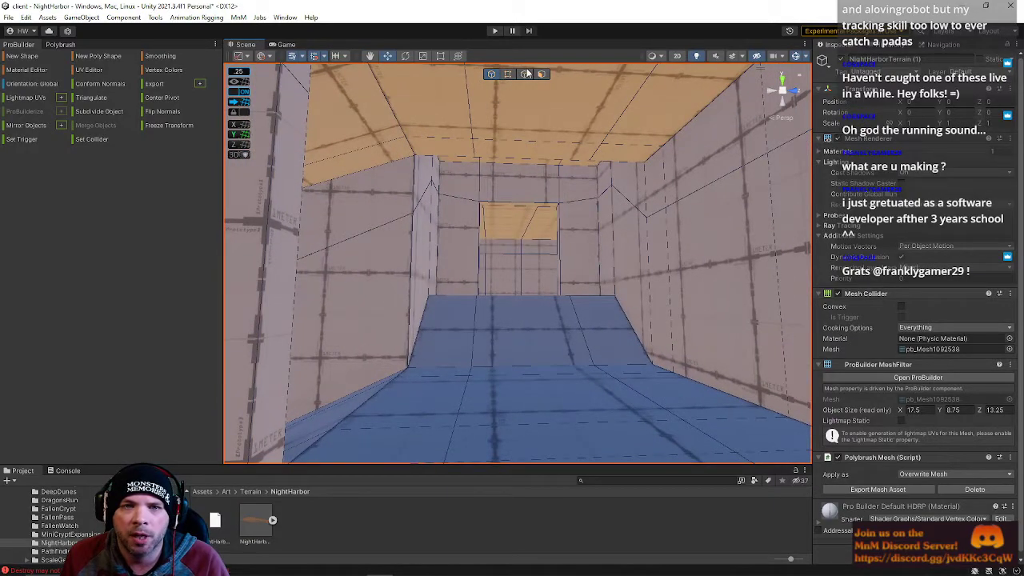
# Try selecting edges around the inner doorway in edge mode
pyautogui.click(600, 193)
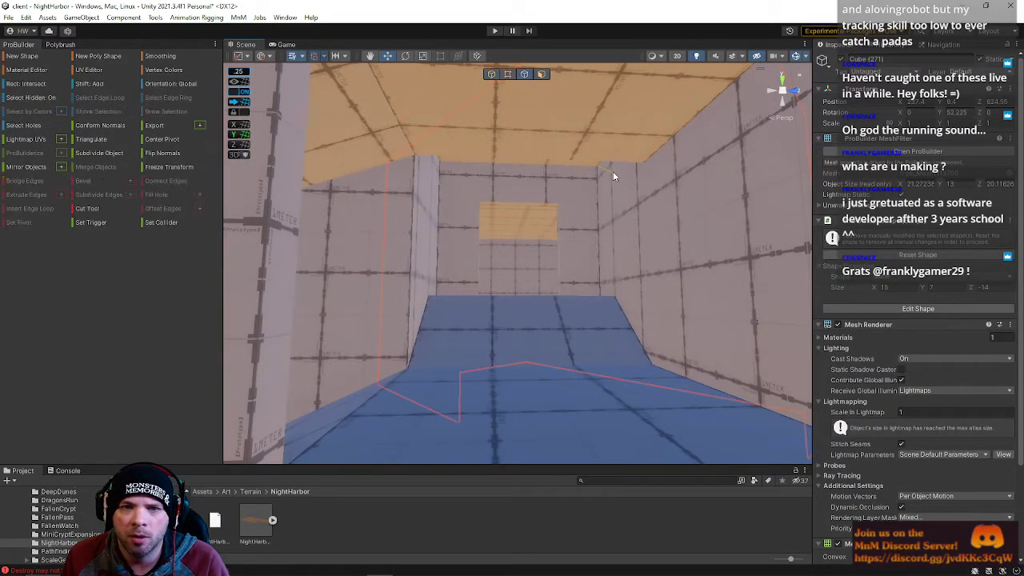
pyautogui.moveTo(518, 203); pyautogui.dragTo(514, 93, button='right')
pyautogui.click(514, 91)
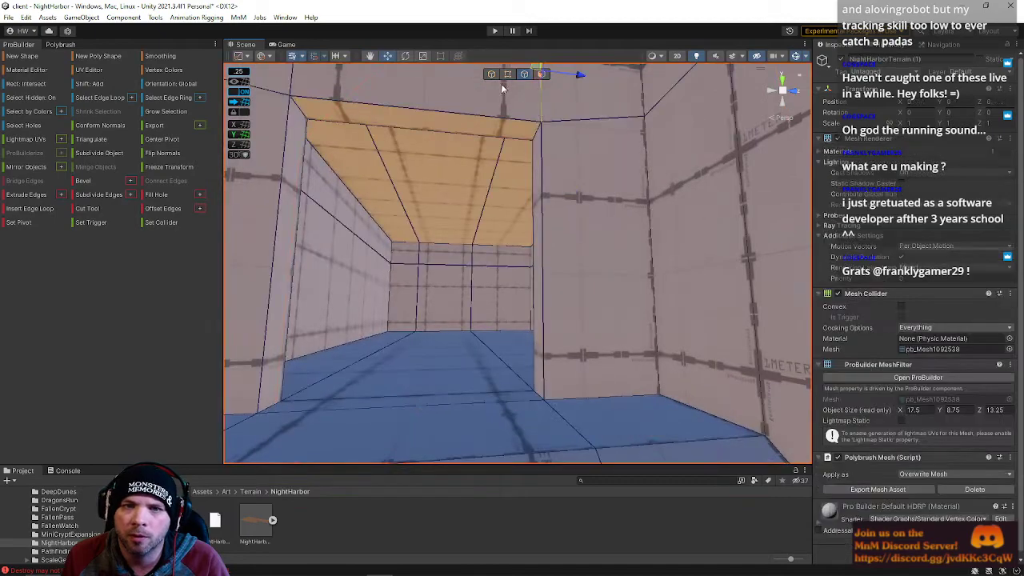
pyautogui.moveTo(603, 153); pyautogui.dragTo(467, 77, button='right')
pyautogui.click(490, 219)
# Switch to vertex editing and move the vertex on the low ramp wall's inner corner slightly upward
pyautogui.click(505, 74)
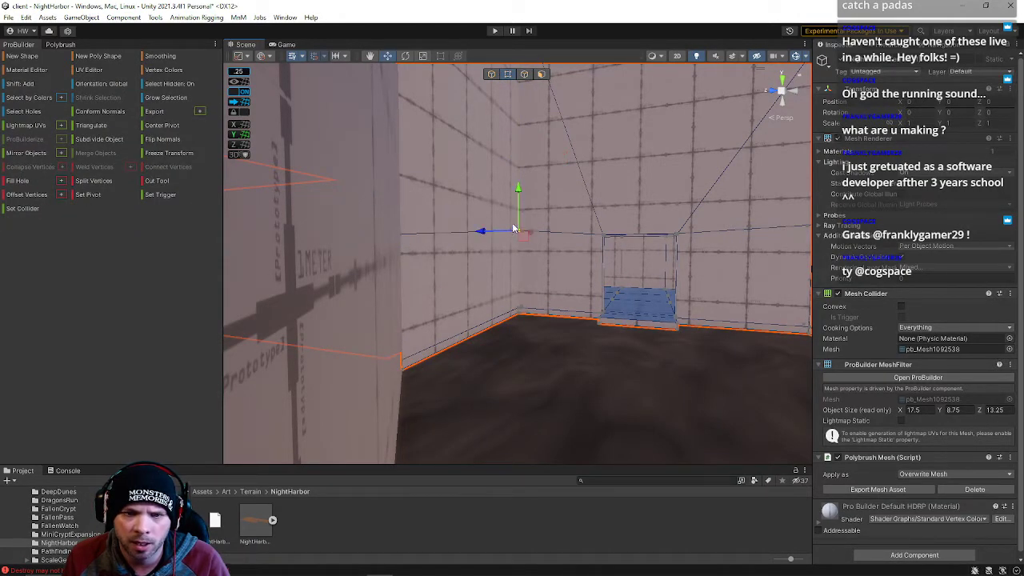
pyautogui.moveTo(518, 200); pyautogui.dragTo(424, 131, button='right')
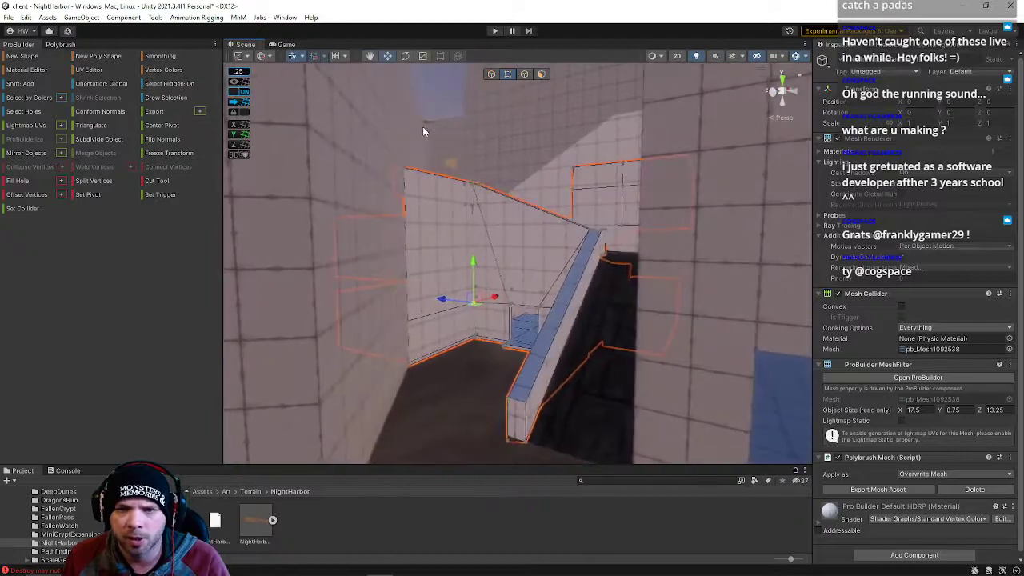
pyautogui.moveTo(469, 405); pyautogui.dragTo(571, 361, button='right')
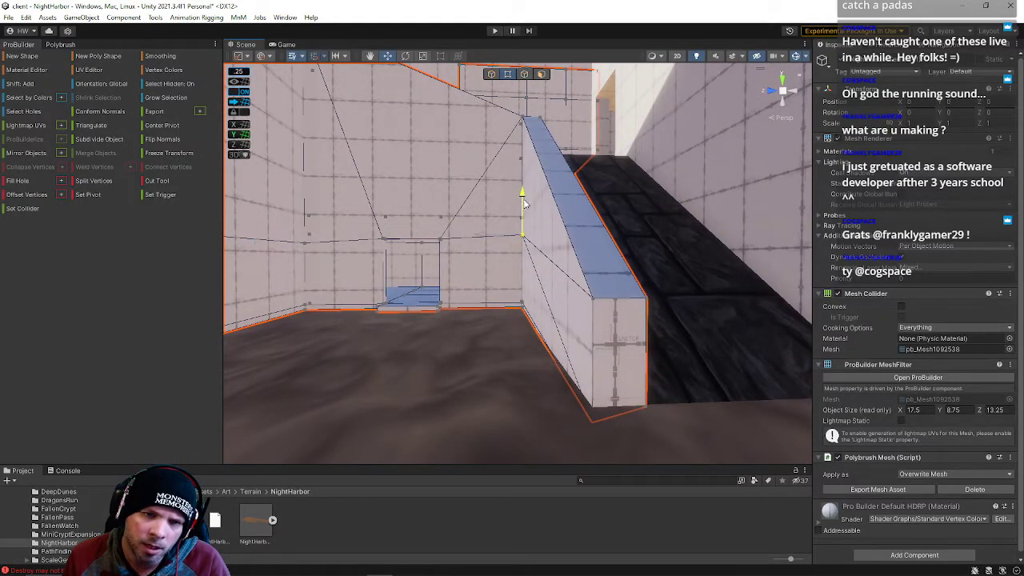
pyautogui.moveTo(523, 206); pyautogui.dragTo(524, 200)
pyautogui.moveTo(525, 200); pyautogui.dragTo(821, 260, button='right')
# Switch to face editing and lower the ceiling face of the blue-floored passage
pyautogui.click(389, 137)
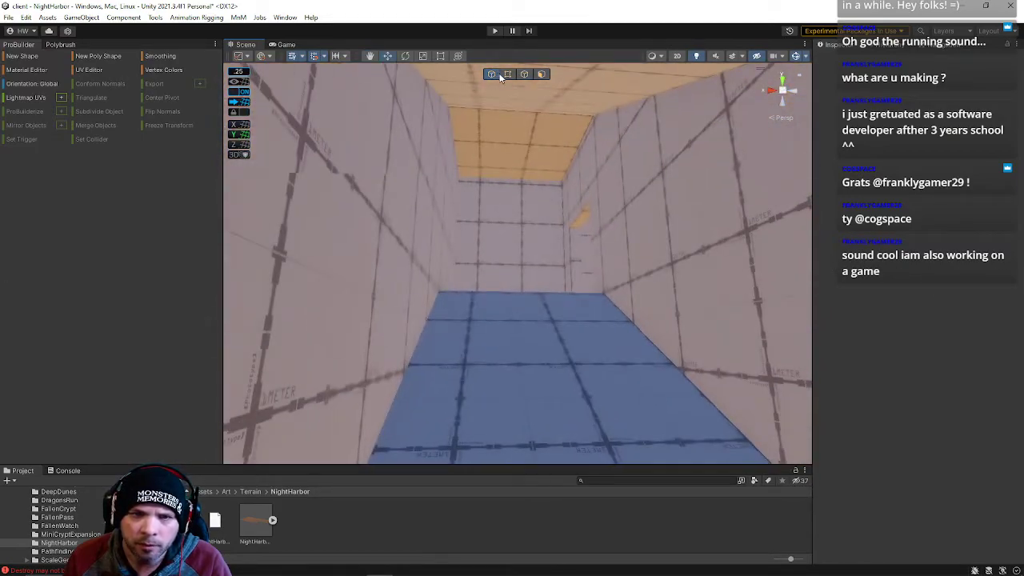
pyautogui.click(542, 75)
pyautogui.click(525, 125)
pyautogui.moveTo(490, 169); pyautogui.dragTo(492, 200, button='right')
pyautogui.moveTo(505, 135); pyautogui.dragTo(505, 164)
pyautogui.moveTo(503, 164); pyautogui.dragTo(559, 176, button='right')
# Select two adjoining ceiling faces of the passage together
pyautogui.click(557, 173)
pyautogui.keyDown('shift'); pyautogui.click(448, 184); pyautogui.keyUp('shift')
pyautogui.moveTo(444, 209); pyautogui.dragTo(328, 360, button='right')
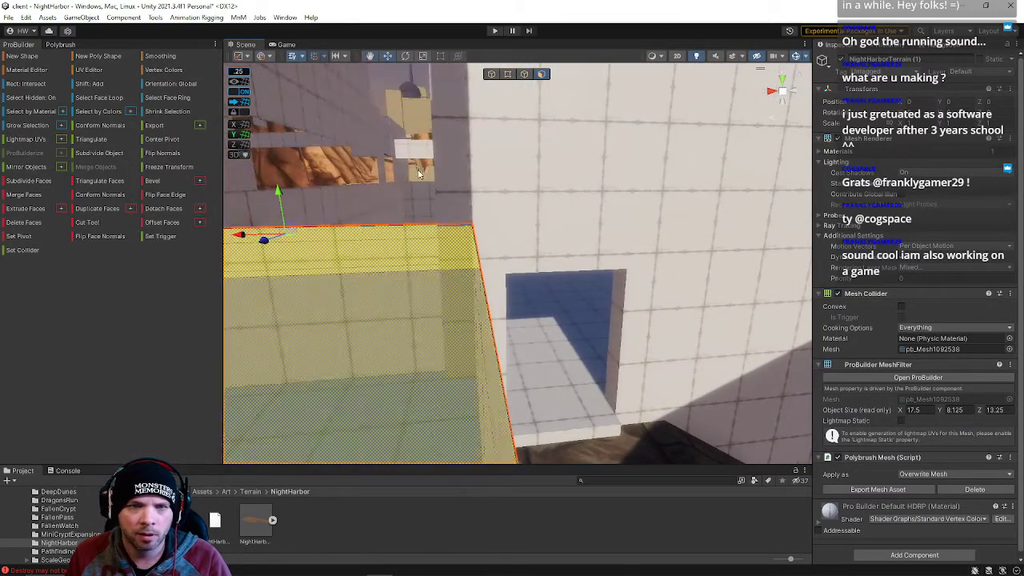
# Switch to edge editing and select the outer parapet mesh near its open corner
pyautogui.press('j')
pyautogui.click(439, 180)
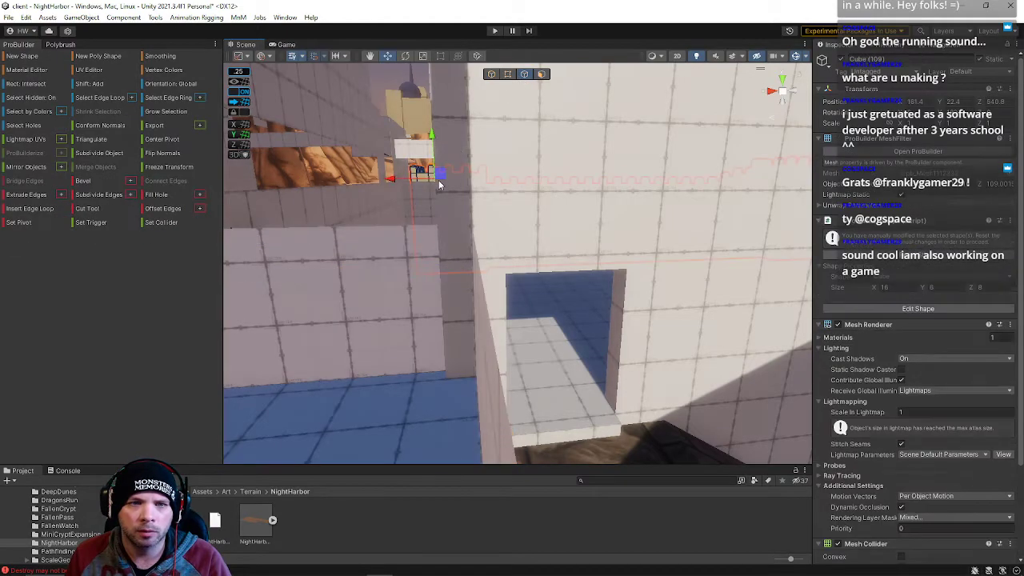
pyautogui.click(481, 135)
pyautogui.click(439, 304)
pyautogui.moveTo(438, 304); pyautogui.dragTo(443, 360, button='right')
pyautogui.moveTo(364, 243); pyautogui.dragTo(540, 172, button='right')
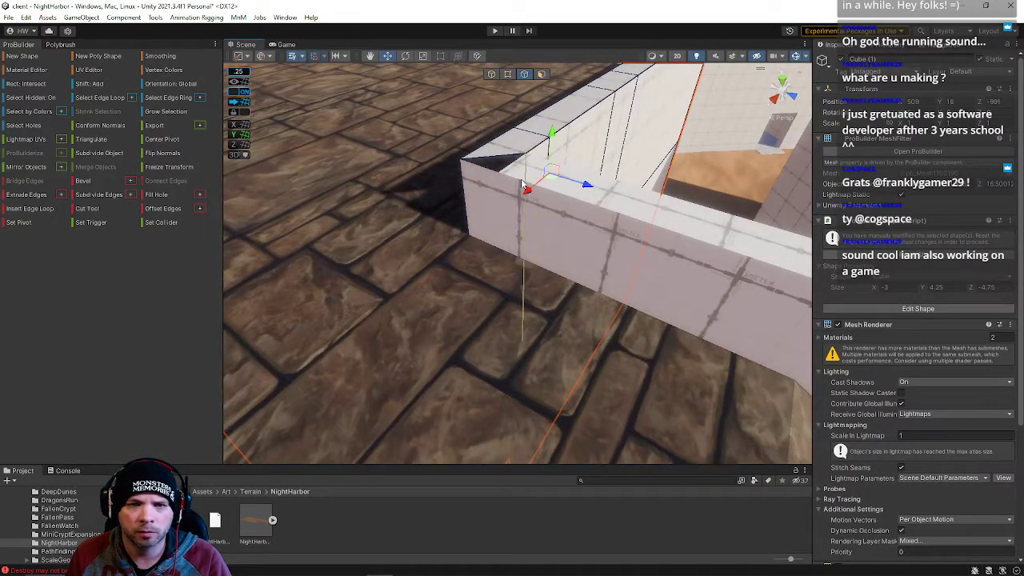
# Try selecting vertices beside the gap in the parapet's corner
pyautogui.click(507, 77)
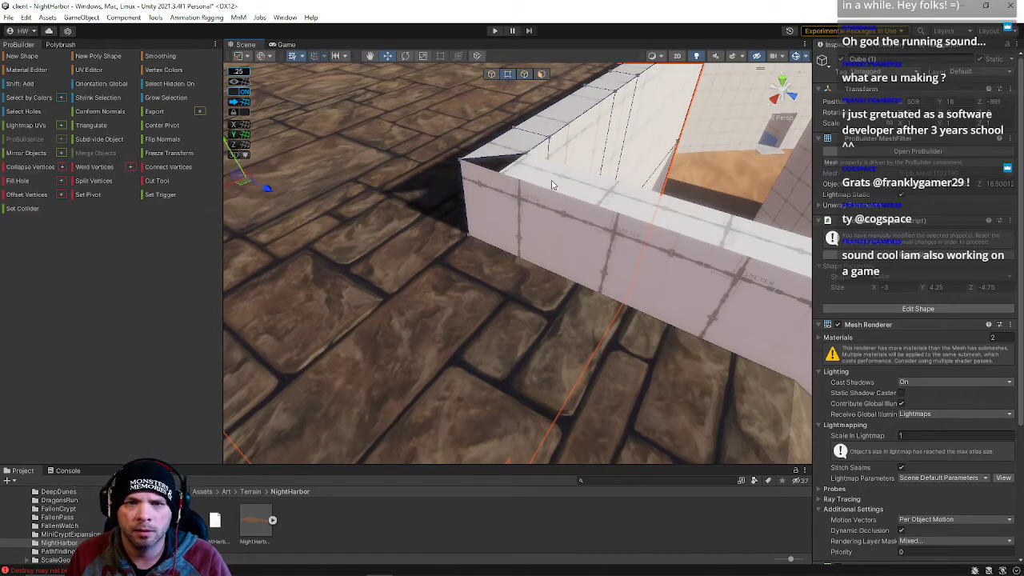
pyautogui.click(549, 181)
pyautogui.moveTo(504, 176); pyautogui.dragTo(515, 150, button='right')
pyautogui.click(528, 126)
# Extrude the open diagonal edge of the parapet's top across the corner gap
pyautogui.click(524, 75)
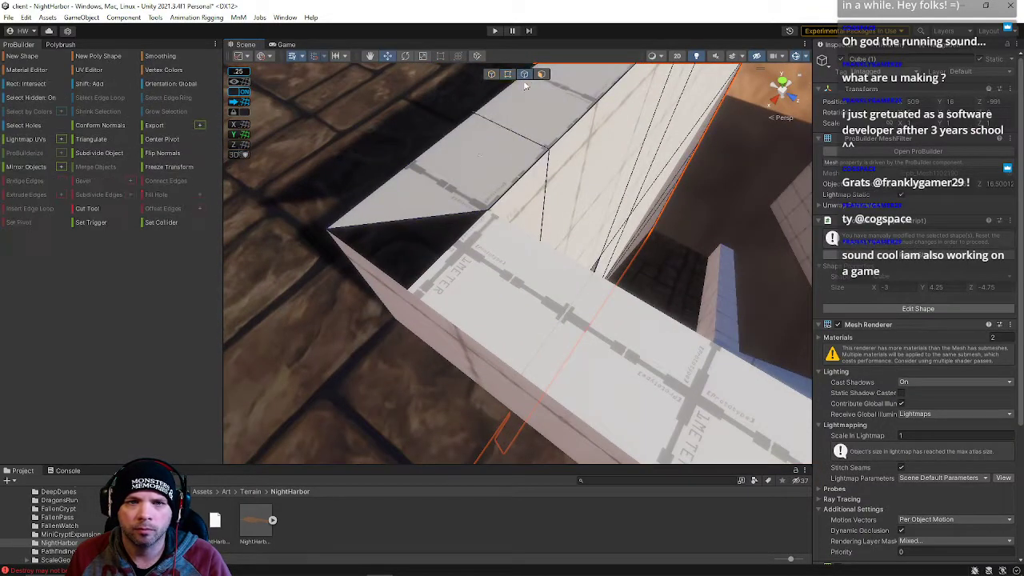
pyautogui.click(391, 223)
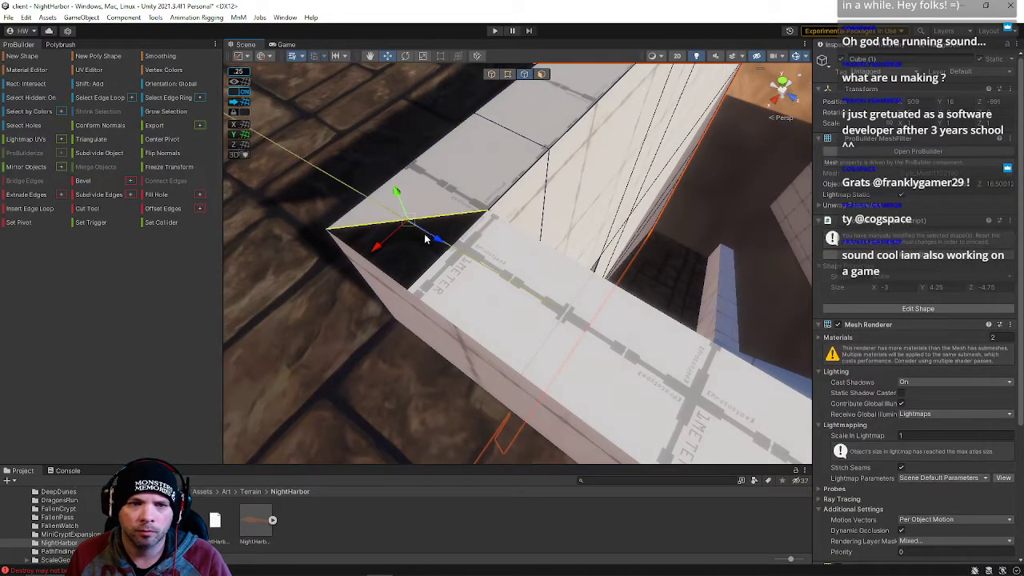
pyautogui.keyDown('shift'); pyautogui.moveTo(380, 247); pyautogui.dragTo(272, 318); pyautogui.keyUp('shift')
# Move the outer vertex of the extruded top face onto the parapet's corner to close the gap
pyautogui.keyDown('alt'); pyautogui.moveTo(384, 224); pyautogui.dragTo(461, 85); pyautogui.keyUp('alt')
pyautogui.click(508, 74)
pyautogui.click(389, 215)
pyautogui.moveTo(331, 216)
pyautogui.mouseDown()
pyautogui.moveTo(417, 197)
pyautogui.moveTo(324, 219)
pyautogui.mouseUp()
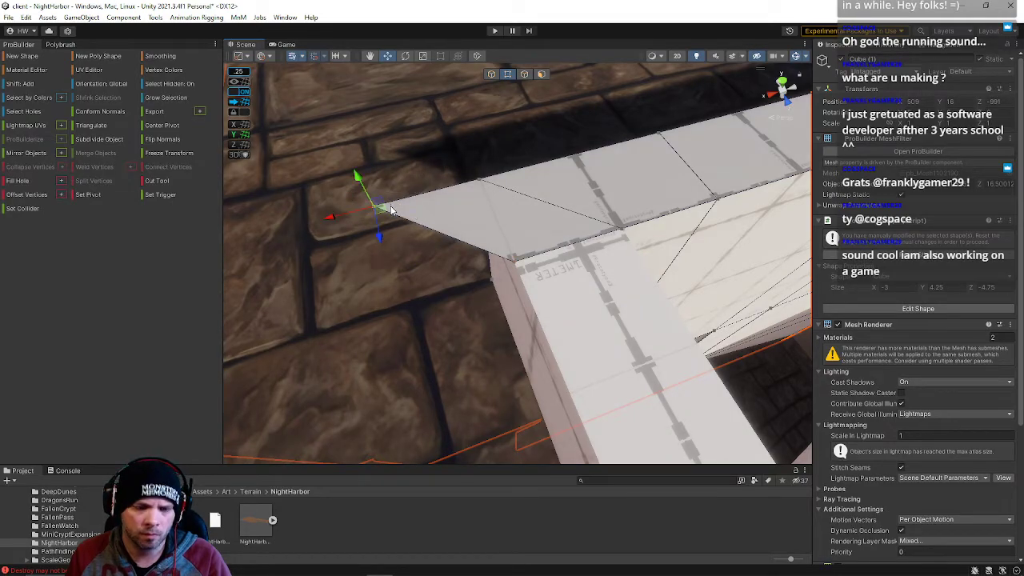
pyautogui.moveTo(329, 214); pyautogui.dragTo(410, 204)
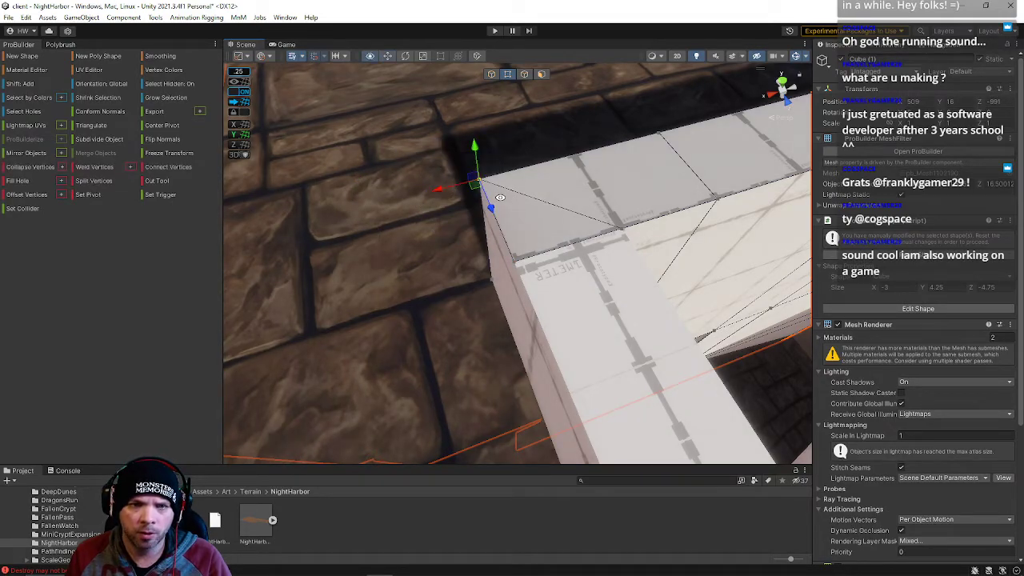
# Return to object mode, clear the selection, and save the scene
pyautogui.moveTo(461, 308); pyautogui.dragTo(531, 147, button='right')
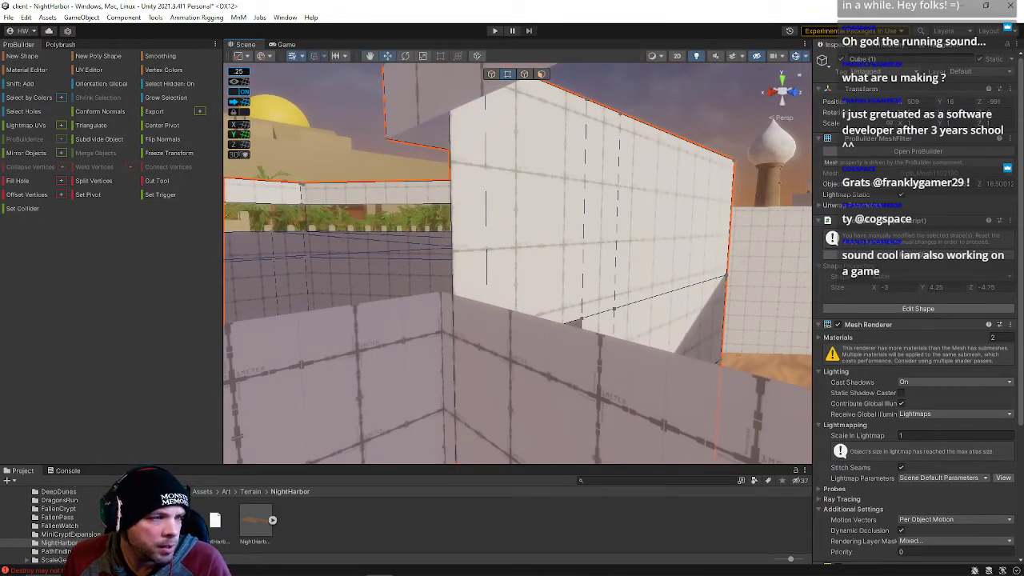
pyautogui.moveTo(275, 366); pyautogui.dragTo(458, 149, button='right')
pyautogui.click(500, 146)
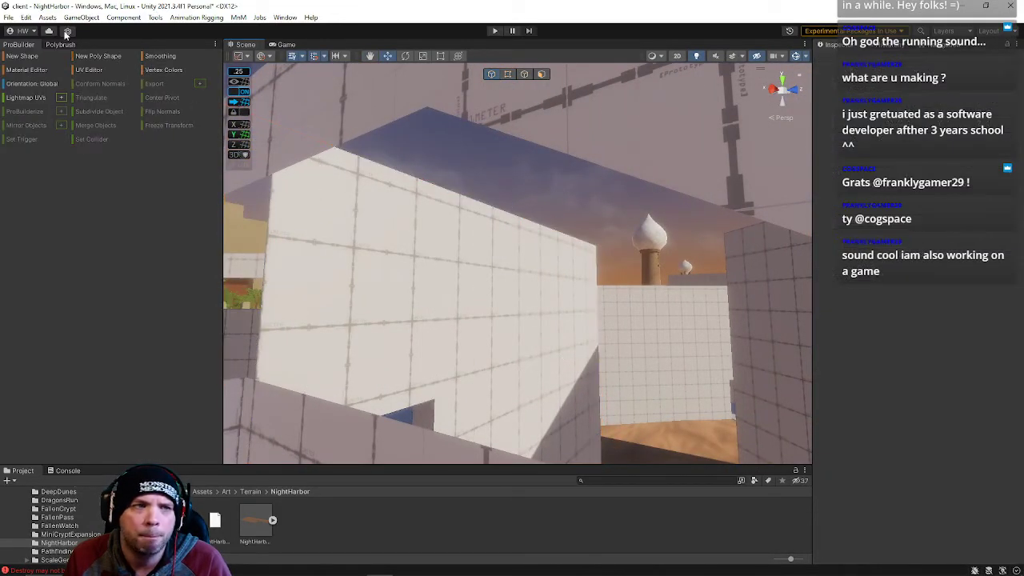
pyautogui.click(8, 17)
pyautogui.click(24, 70)
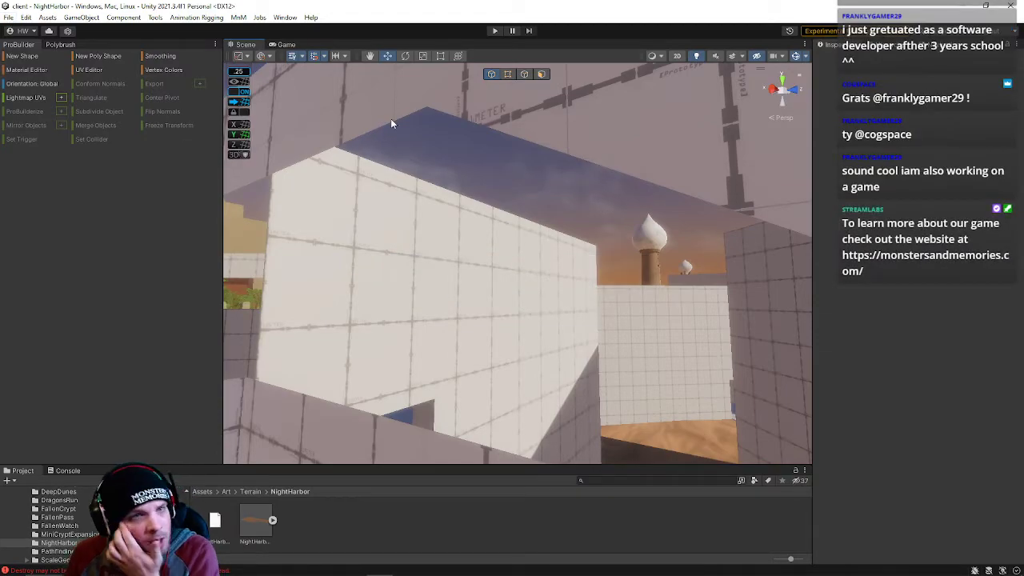
# Open the recent Zone scene
pyautogui.moveTo(500, 138); pyautogui.dragTo(403, 223, button='right')
pyautogui.click(9, 17)
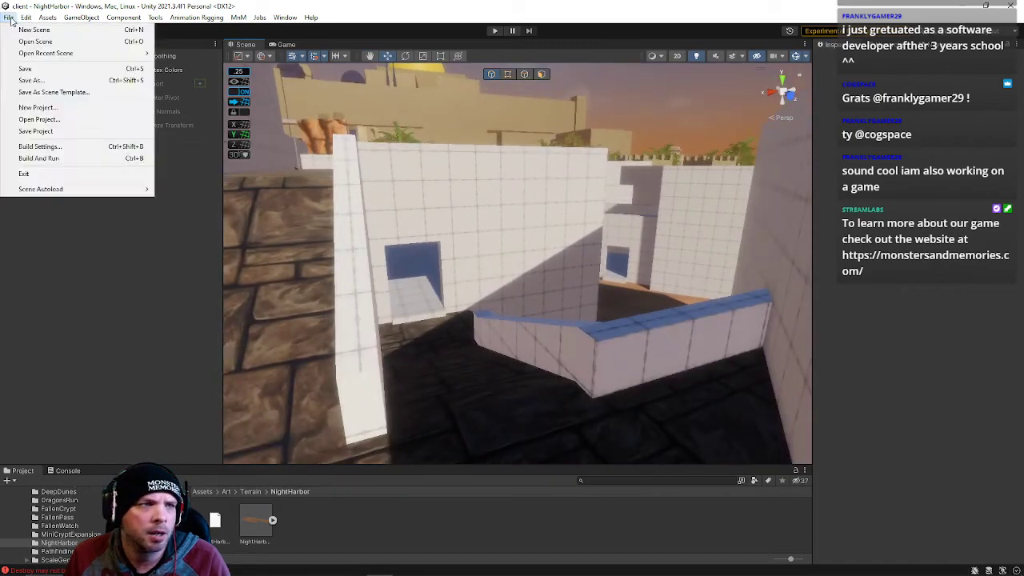
pyautogui.moveTo(23, 54)
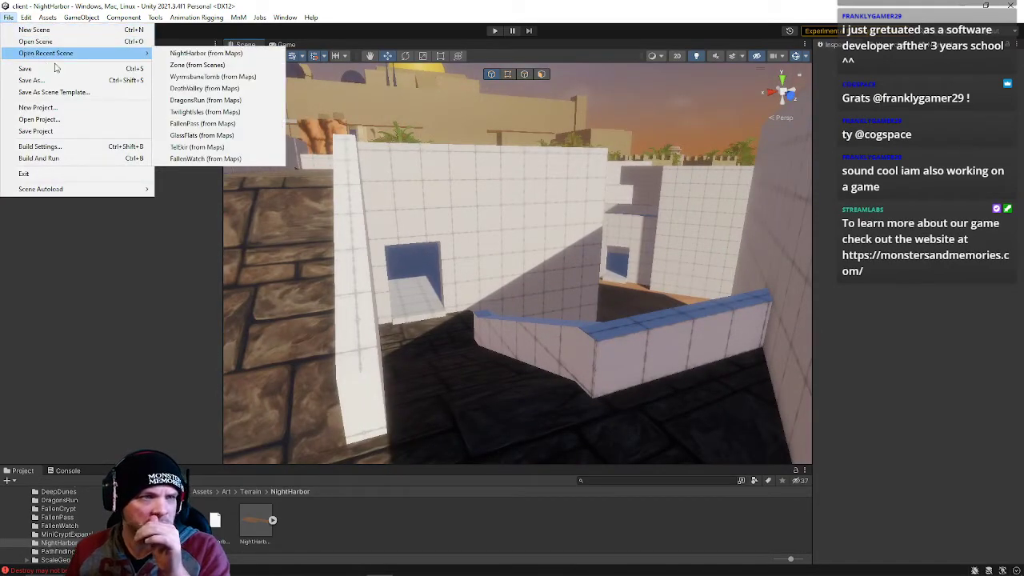
pyautogui.click(195, 68)
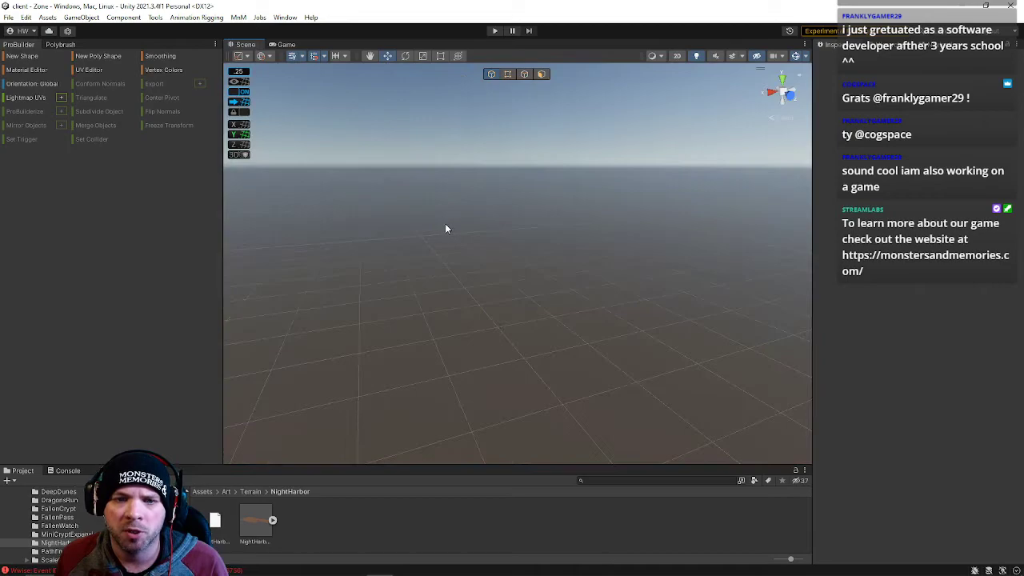
# Start play mode, connect to TestWorld and enter the world with the chosen character
pyautogui.click(493, 32)
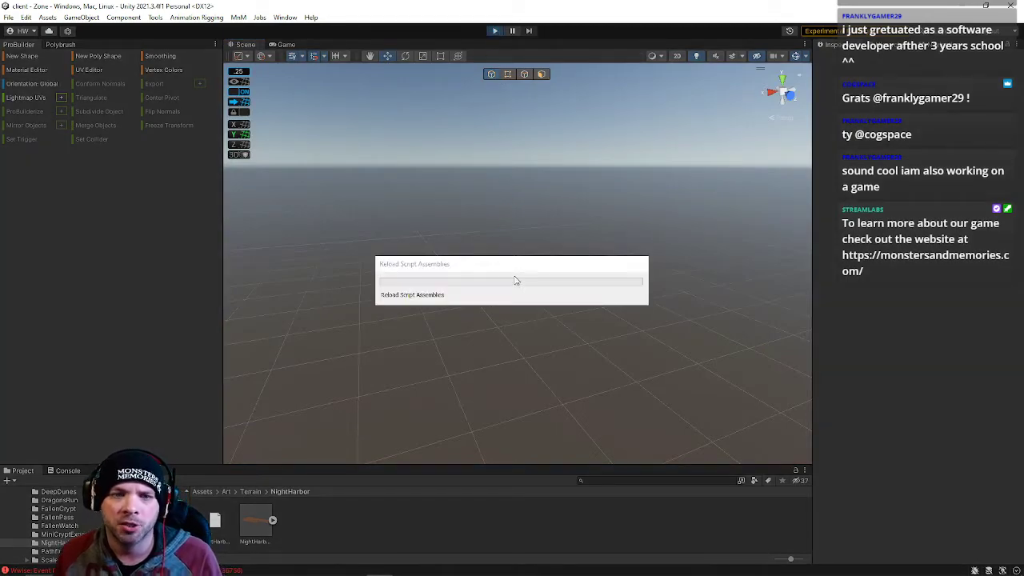
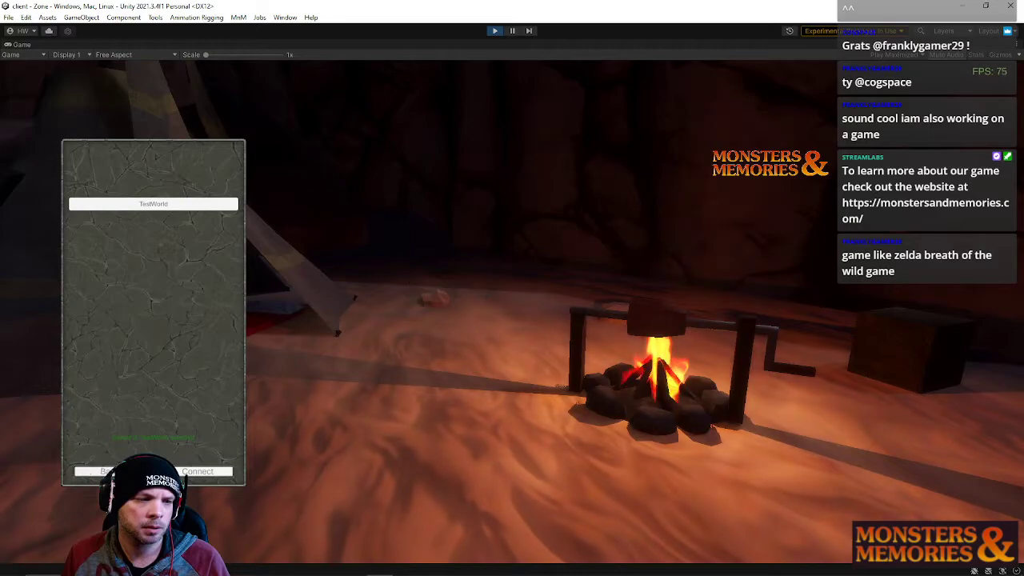
pyautogui.click(198, 475)
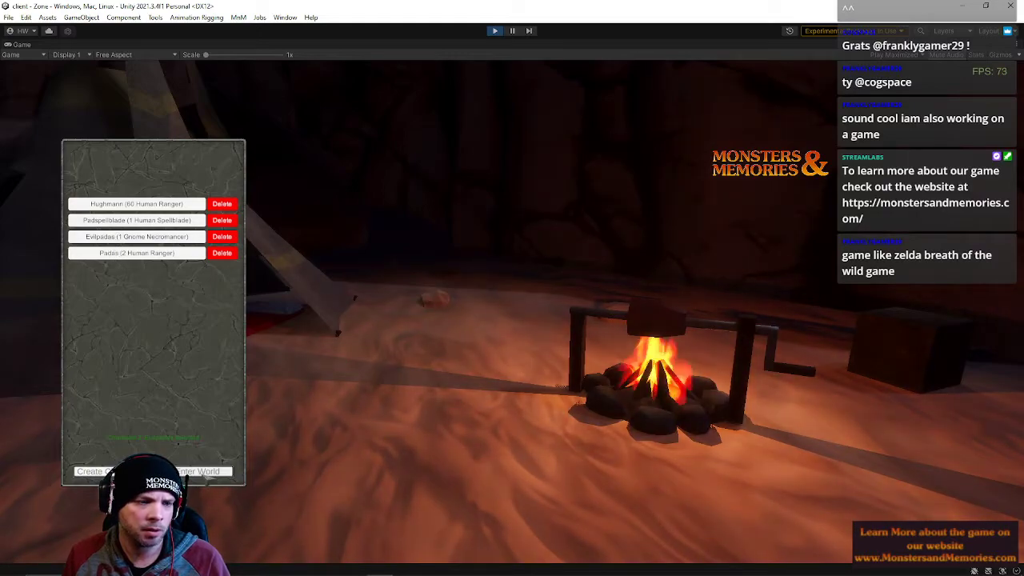
pyautogui.click(204, 472)
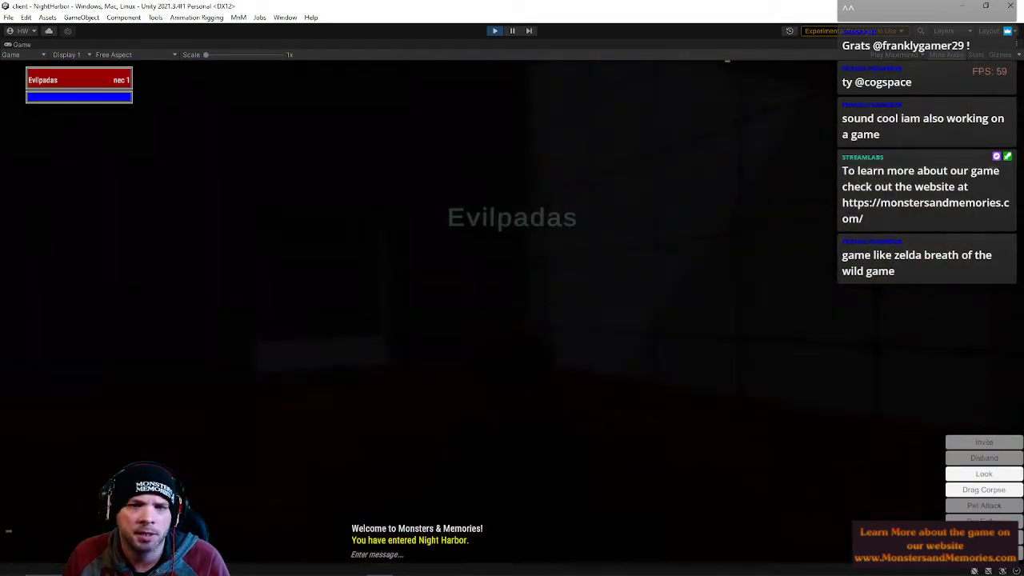
# Walk the character along the sandy street into the blockout building and look around its entrance corridor
pyautogui.press('w')
pyautogui.scroll(-3, 512, 318)
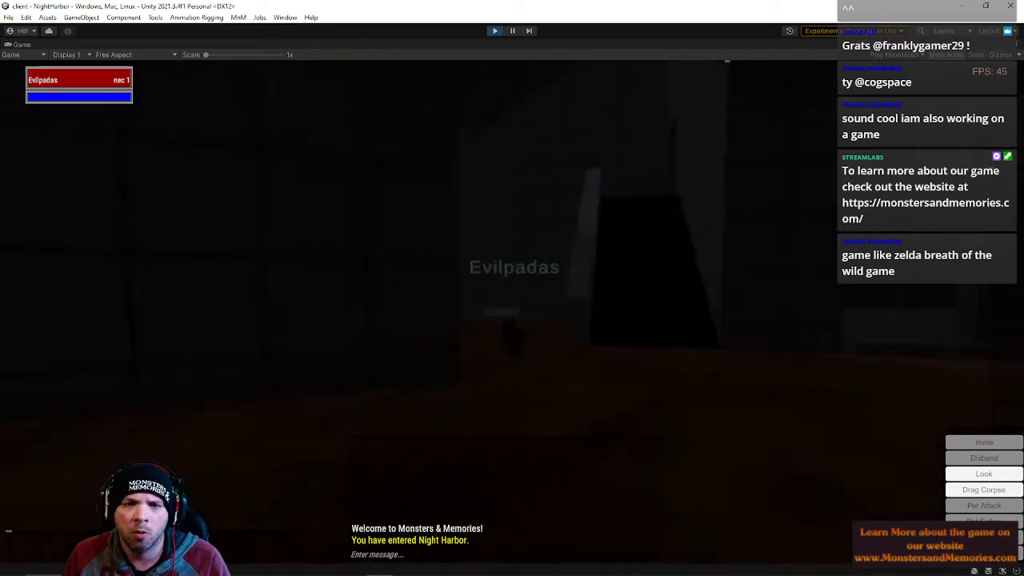
pyautogui.press('w')
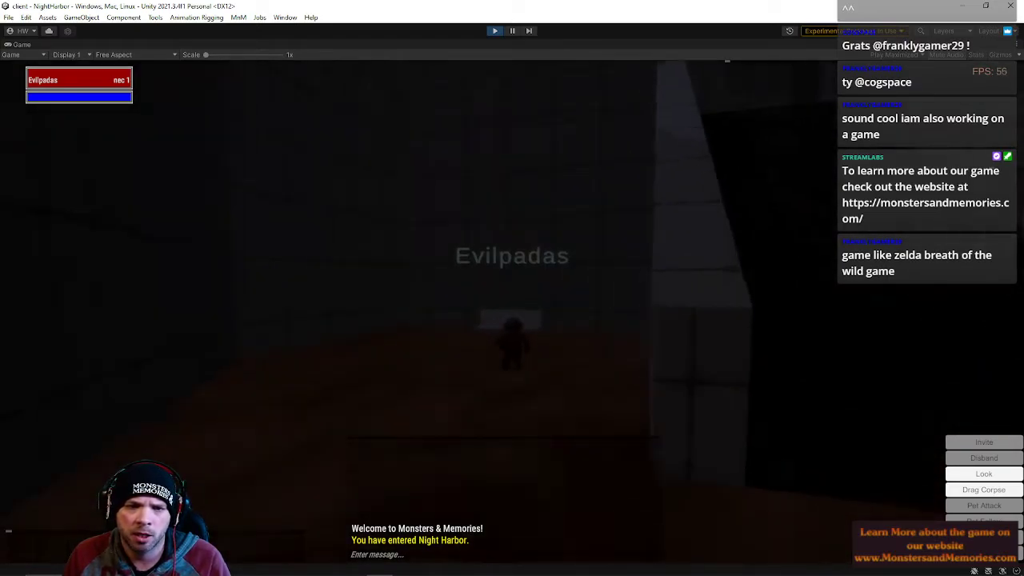
pyautogui.press('w')
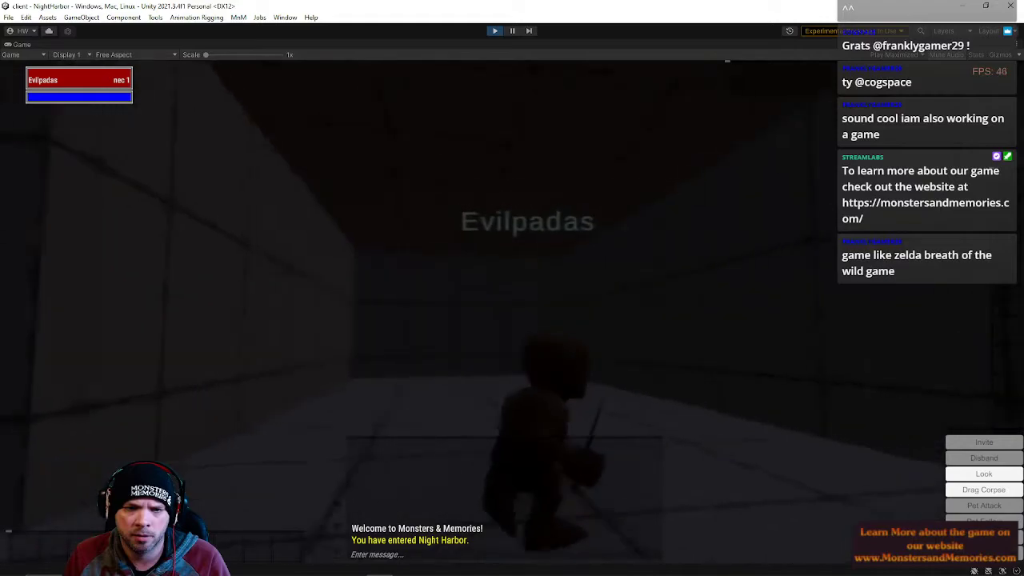
pyautogui.press('w')
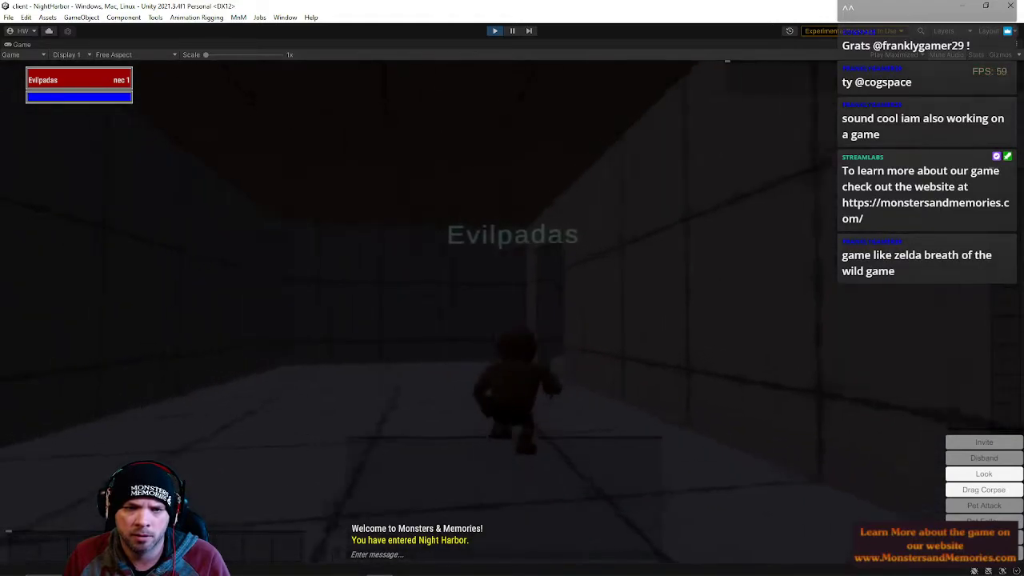
pyautogui.press('w')
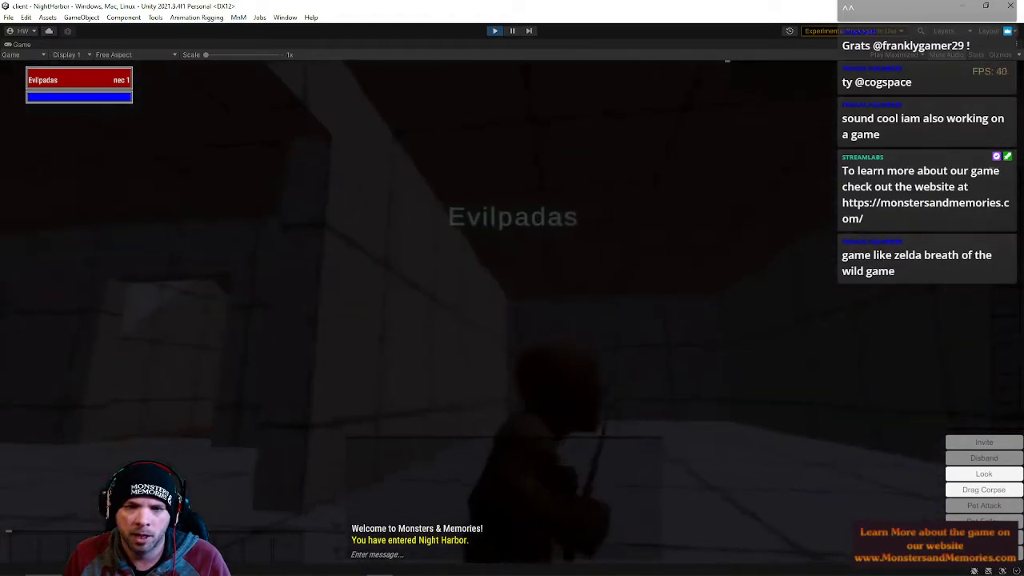
pyautogui.press('w')
# Examine the scale of the building's first room and its doorway from the character's viewpoint
pyautogui.scroll(6, 526, 365)
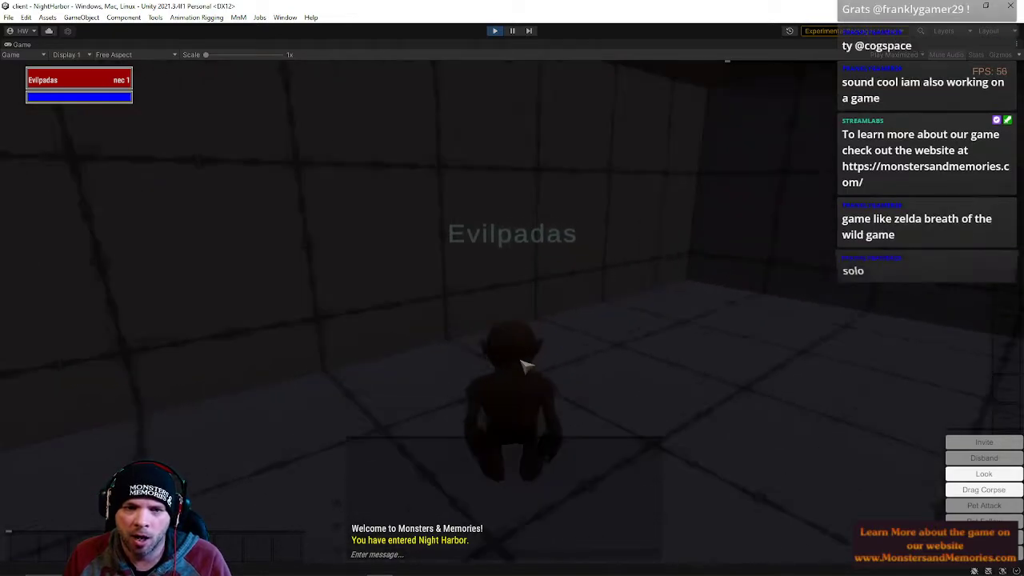
pyautogui.scroll(-5, 525, 368)
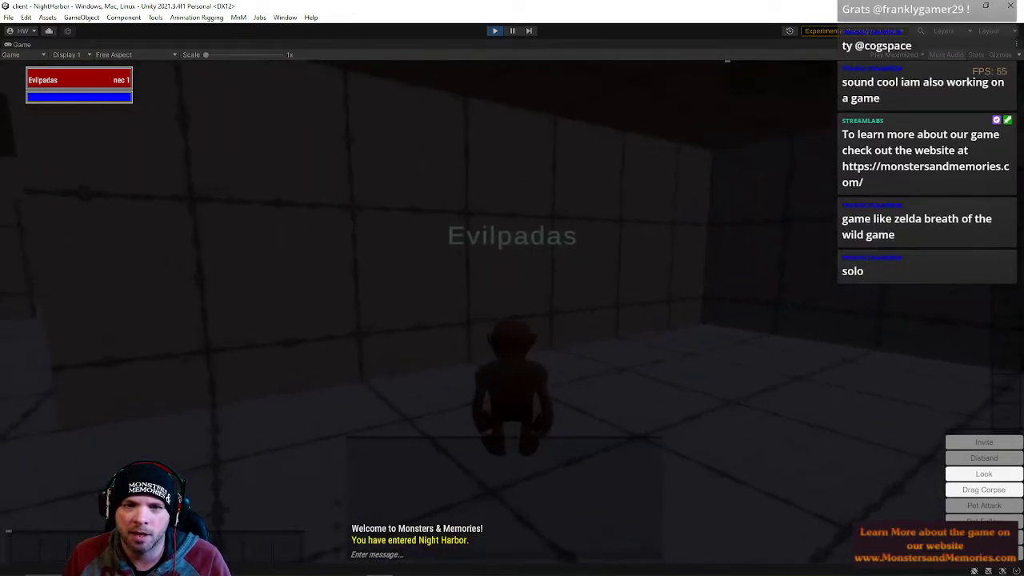
pyautogui.press('a')
pyautogui.press('w')
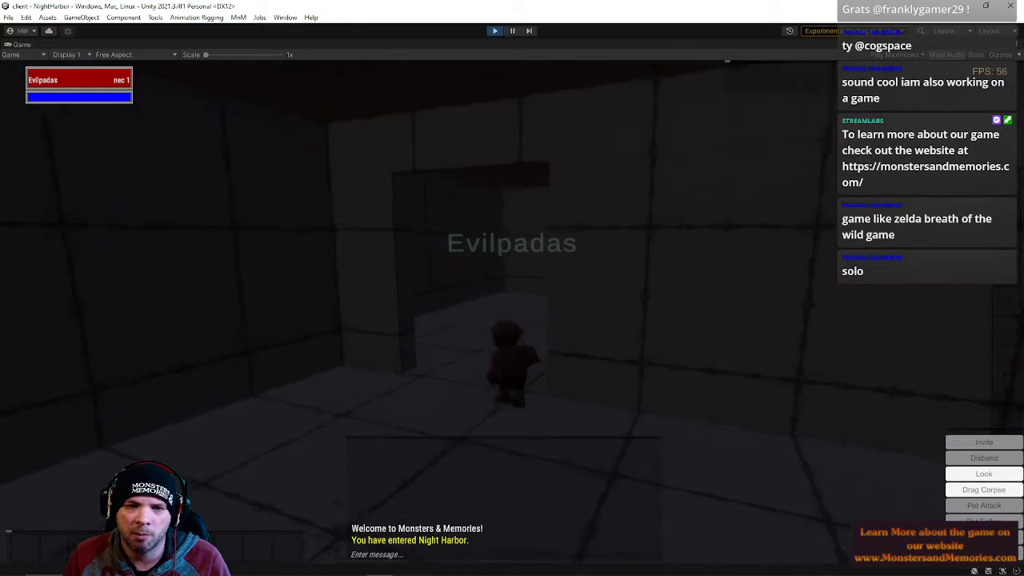
pyautogui.press('w')
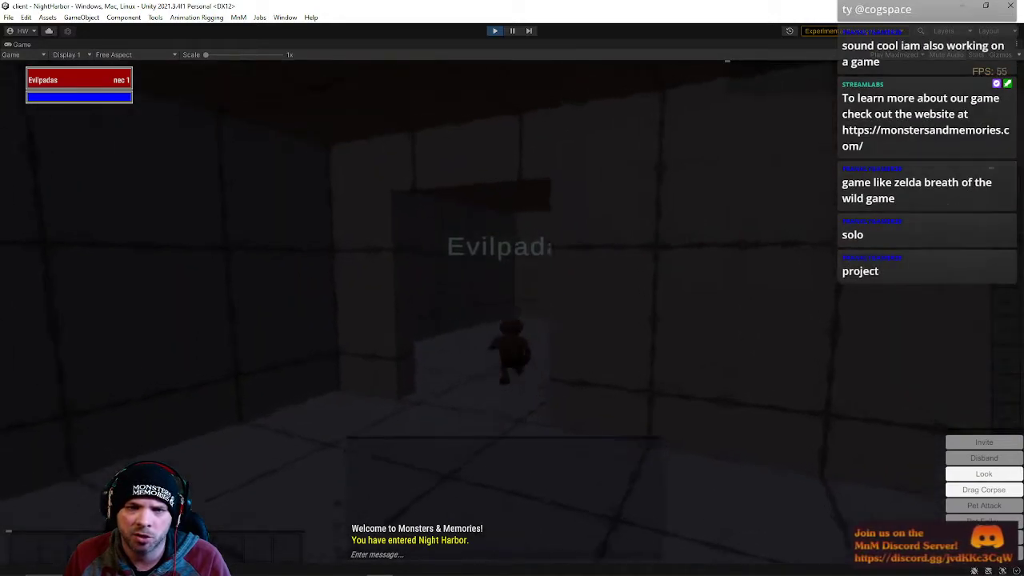
pyautogui.press('a')
pyautogui.press('w')
pyautogui.press('a')
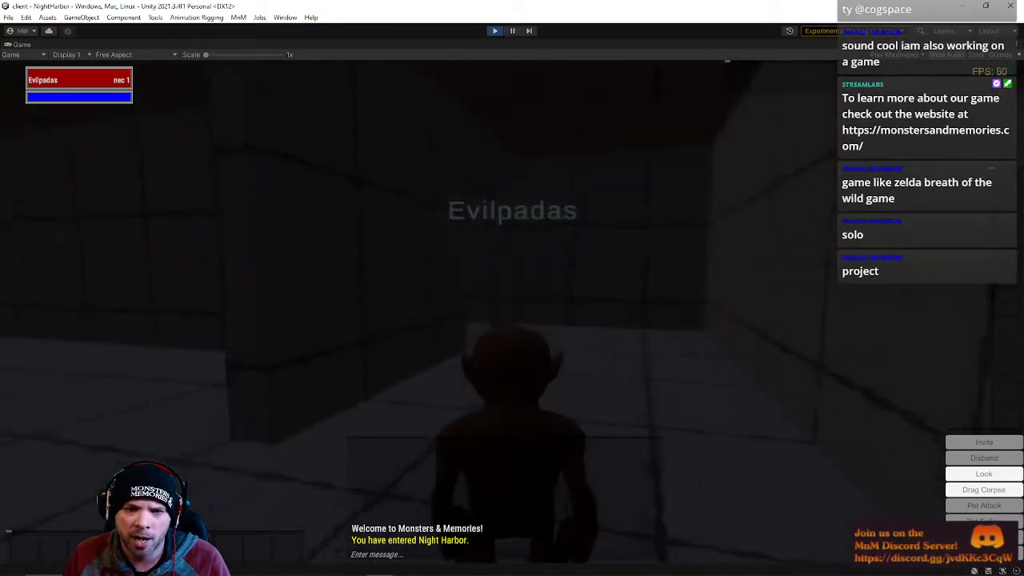
pyautogui.moveTo(736, 312); pyautogui.dragTo(458, 213, button='right')
pyautogui.press('w')
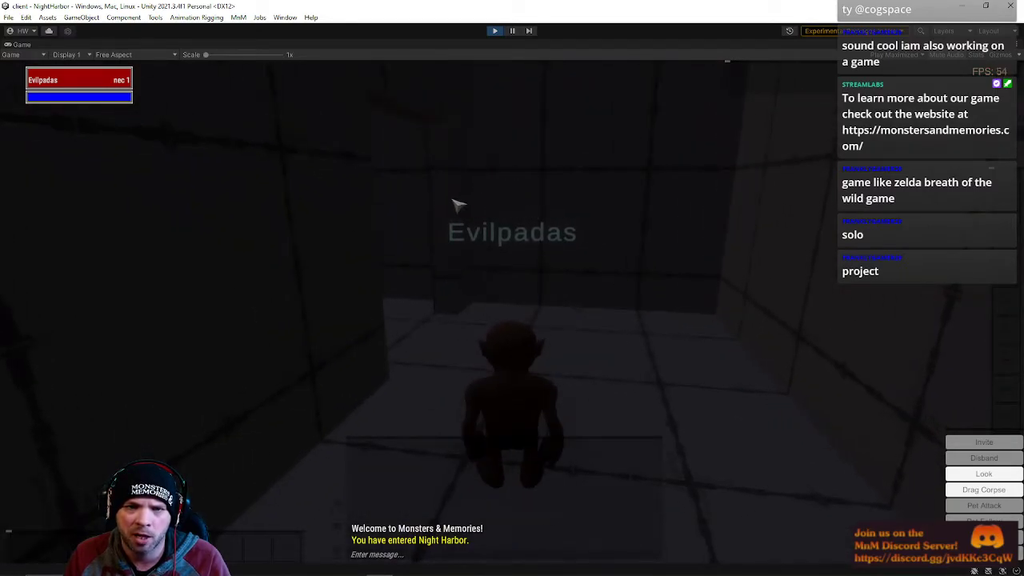
# Walk the character through the building's inner rooms and check the doorways and ceiling height
pyautogui.press('w')
pyautogui.moveTo(565, 232); pyautogui.dragTo(612, 224, button='right')
pyautogui.press('w')
pyautogui.press('w')
pyautogui.press('w')
pyautogui.press('w')
pyautogui.moveTo(512, 224); pyautogui.dragTo(484, 232, button='right')
pyautogui.press('w')
pyautogui.press('w')
pyautogui.press('w')
pyautogui.moveTo(511, 288)
pyautogui.mouseDown(button='right')
pyautogui.moveTo(532, 295)
pyautogui.moveTo(512, 308)
pyautogui.mouseUp(button='right')
pyautogui.press('w')
pyautogui.moveTo(584, 232); pyautogui.dragTo(584, 218, button='right')
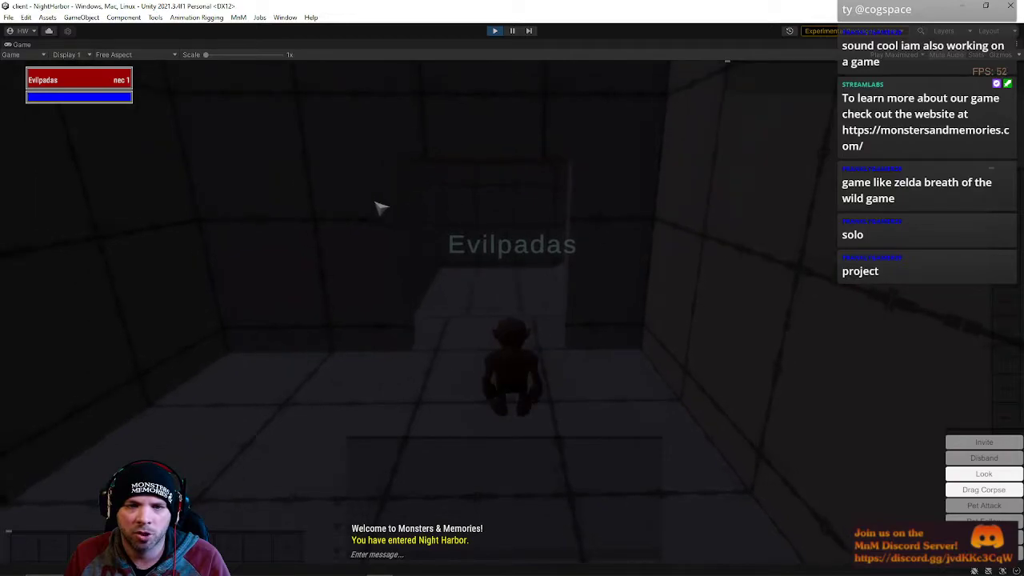
# Walk the character back through the rooms and out to the street to judge the building's layout
pyautogui.press('s')
pyautogui.moveTo(375, 257); pyautogui.dragTo(508, 246, button='right')
pyautogui.moveTo(592, 164); pyautogui.dragTo(489, 398, button='right')
pyautogui.press('w')
pyautogui.press('w')
pyautogui.press('w')
pyautogui.press('w')
pyautogui.press('w')
pyautogui.press('w')
pyautogui.press('w')
pyautogui.moveTo(647, 391); pyautogui.dragTo(696, 394, button='right')
pyautogui.press('w')
pyautogui.press('w')
pyautogui.press('w')
pyautogui.press('w')
pyautogui.press('w')
pyautogui.press('w')
pyautogui.moveTo(48, 114); pyautogui.dragTo(102, 112, button='right')
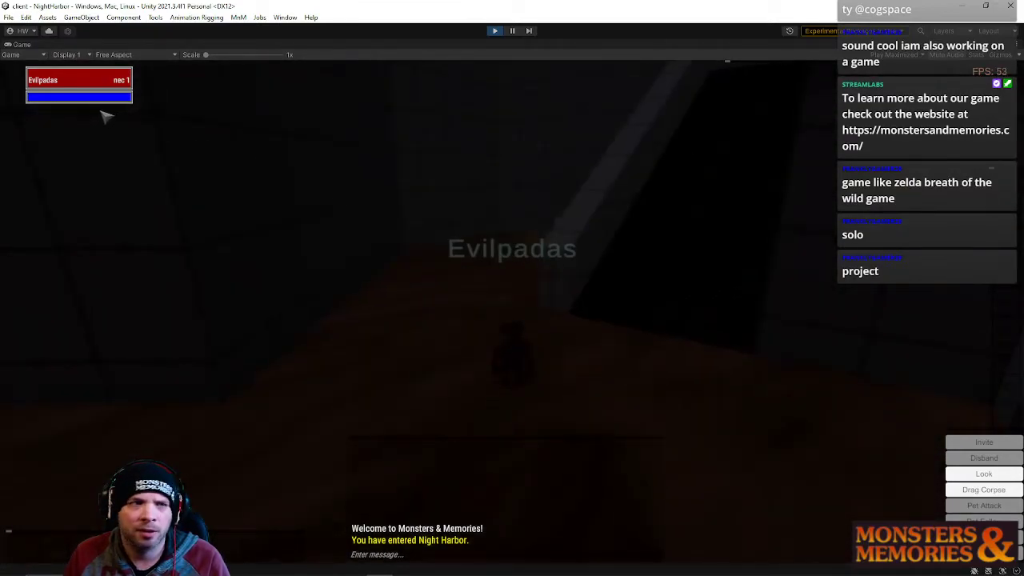
# Stop play mode and reopen the recent NightHarbor scene
pyautogui.click(494, 34)
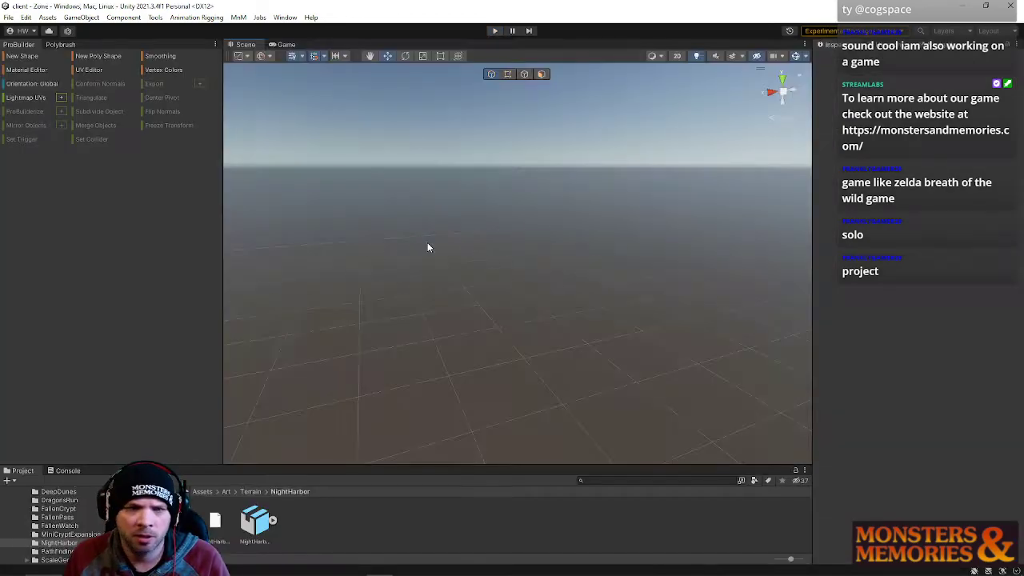
pyautogui.click(8, 17)
pyautogui.moveTo(41, 53)
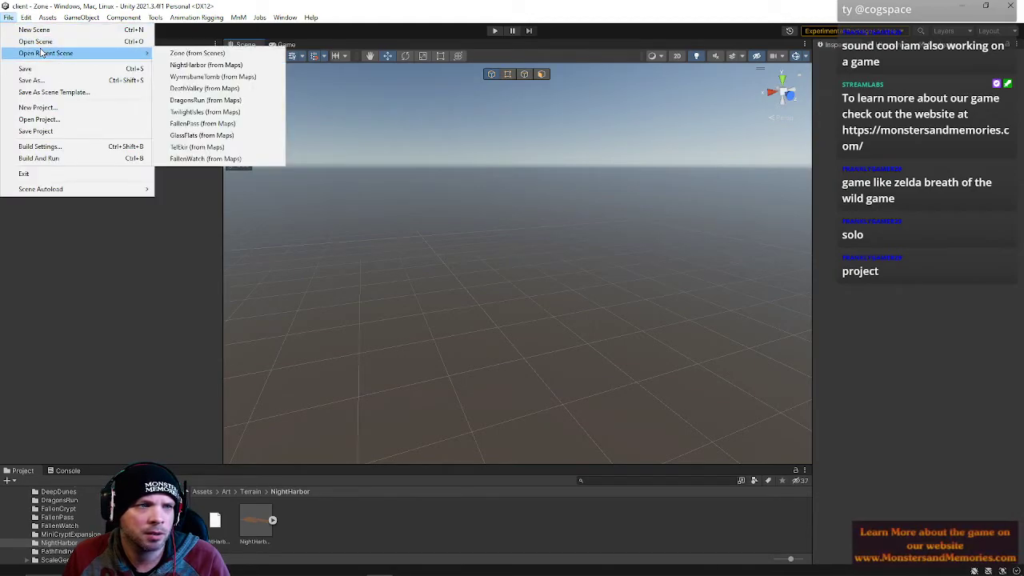
pyautogui.click(206, 64)
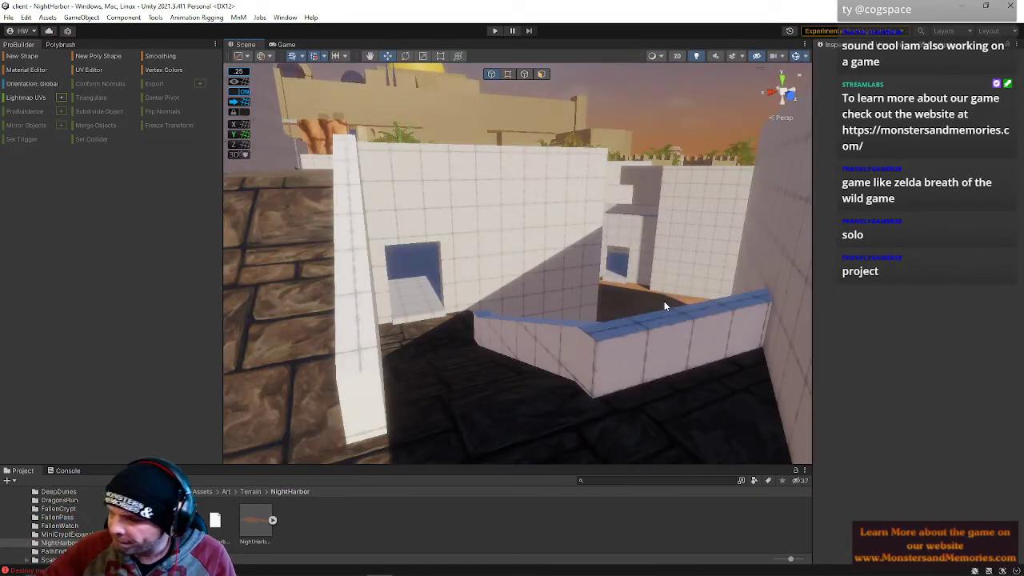
# Select the blockout building, switch to face selection, and pick the wall face beside the inner doorway, growing the selection
pyautogui.press('w')
pyautogui.moveTo(664, 301); pyautogui.dragTo(566, 312, button='right')
pyautogui.click(594, 346)
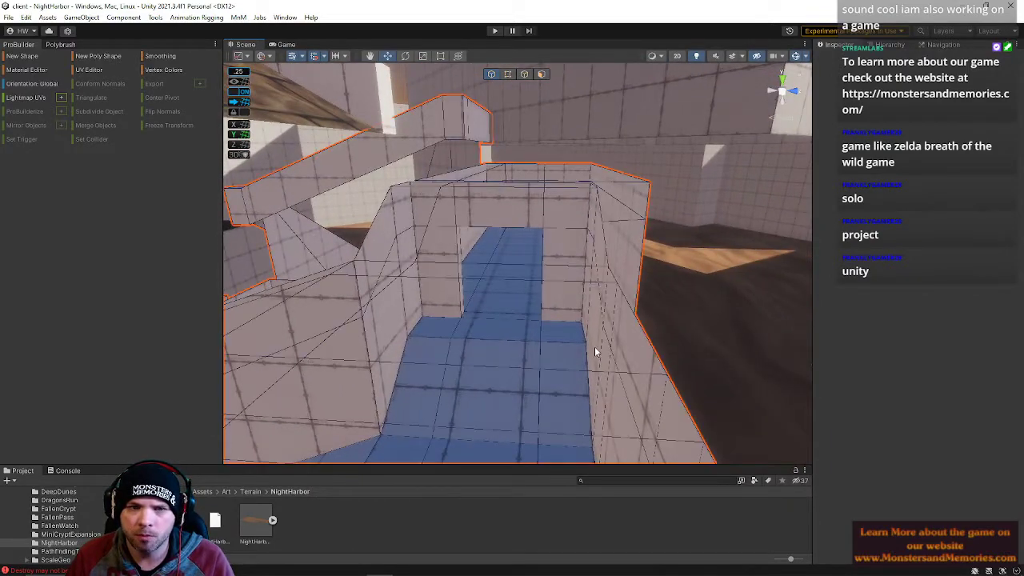
pyautogui.moveTo(596, 348); pyautogui.dragTo(601, 324, button='right')
pyautogui.click(542, 74)
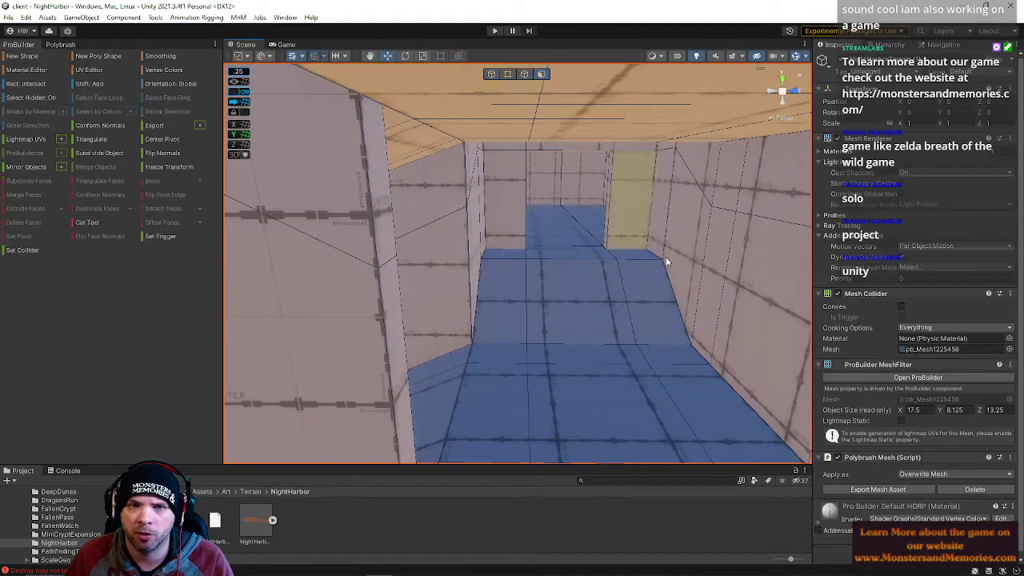
pyautogui.click(666, 257)
pyautogui.hotkey('alt', 'g')
# Add the upper wall and narrow ceiling faces around the inner doorway to the selection, growing it each time
pyautogui.moveTo(657, 341); pyautogui.dragTo(596, 240, button='right')
pyautogui.keyDown('shift'); pyautogui.click(560, 149); pyautogui.keyUp('shift')
pyautogui.hotkey('alt', 'g')
pyautogui.moveTo(542, 212); pyautogui.dragTo(541, 157, button='right')
pyautogui.keyDown('shift'); pyautogui.click(541, 158); pyautogui.keyUp('shift')
pyautogui.hotkey('alt', 'g')
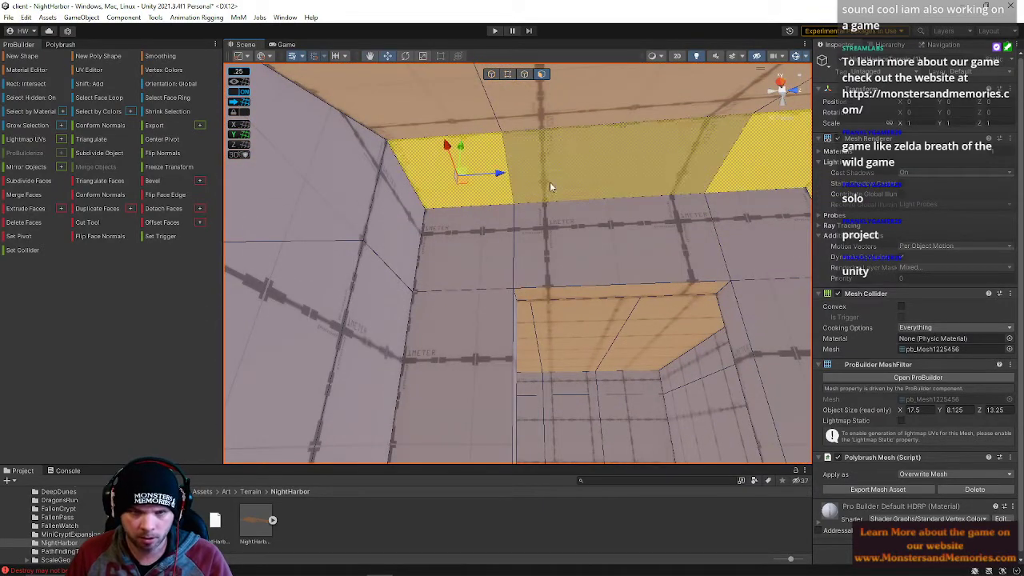
pyautogui.keyDown('shift'); pyautogui.click(684, 238); pyautogui.keyUp('shift')
pyautogui.hotkey('alt', 'g')
# Add the remaining side walls and the narrow floor strip before the inner doorway to the selection, growing it each time
pyautogui.moveTo(696, 231); pyautogui.dragTo(726, 313, button='right')
pyautogui.keyDown('shift'); pyautogui.click(513, 235); pyautogui.keyUp('shift')
pyautogui.hotkey('alt', 'g')
pyautogui.keyDown('shift'); pyautogui.click(684, 318); pyautogui.keyUp('shift')
pyautogui.hotkey('alt', 'g')
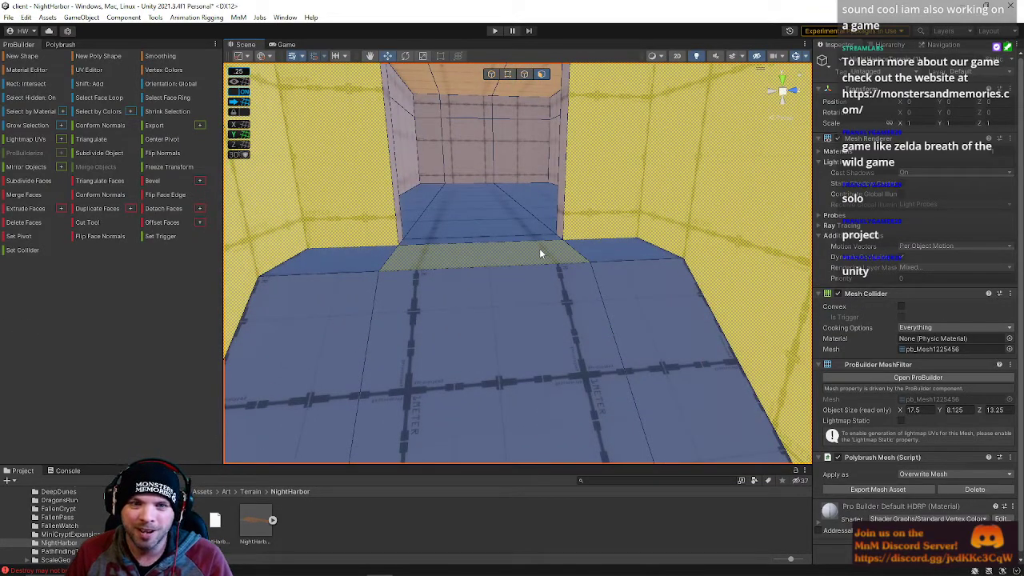
pyautogui.keyDown('shift'); pyautogui.click(539, 254); pyautogui.keyUp('shift')
pyautogui.hotkey('alt', 'g')
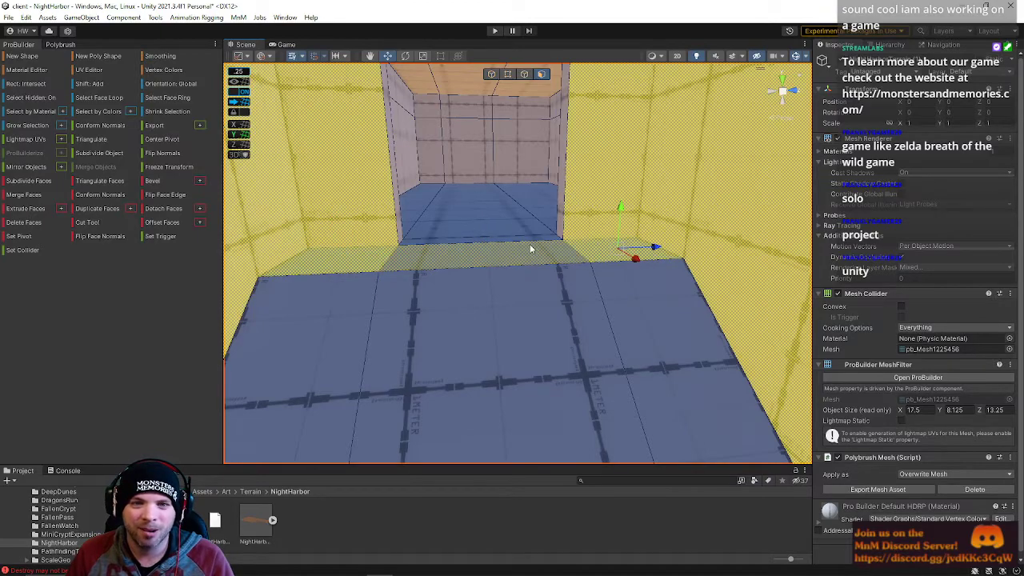
# Add the still unselected wall faces in the room's corner and along its upper band to the selection
pyautogui.moveTo(557, 245); pyautogui.dragTo(526, 186, button='right')
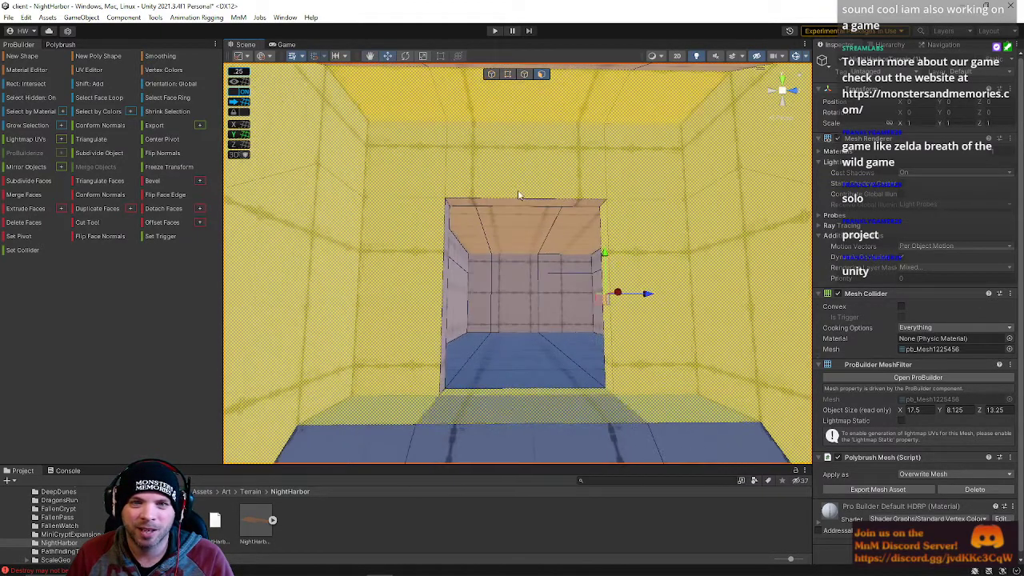
pyautogui.moveTo(447, 232); pyautogui.dragTo(512, 240, button='right')
pyautogui.click(668, 253)
pyautogui.click(724, 195)
pyautogui.keyDown('shift'); pyautogui.click(722, 211); pyautogui.keyUp('shift')
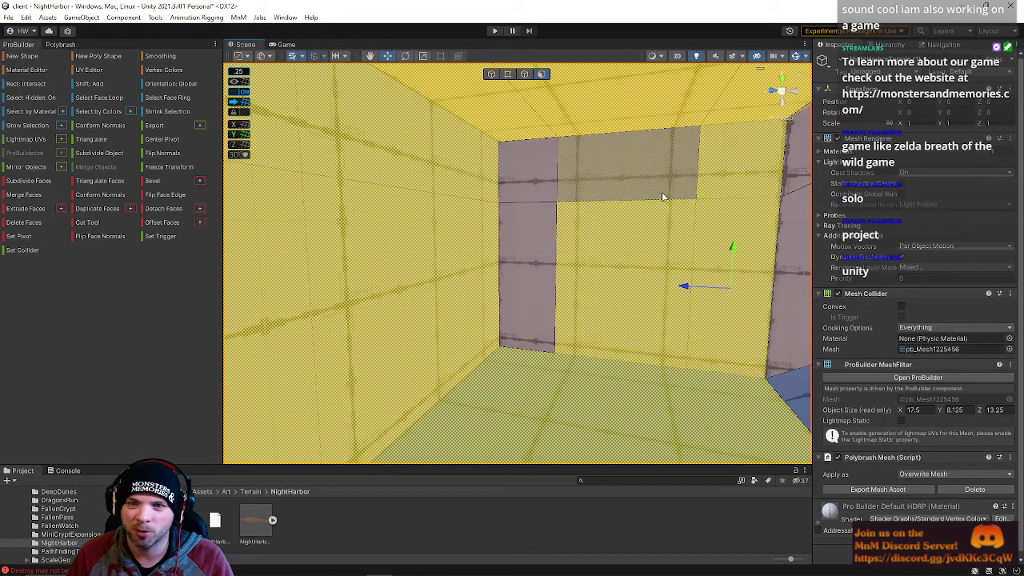
pyautogui.keyDown('shift'); pyautogui.click(655, 192); pyautogui.keyUp('shift')
pyautogui.keyDown('shift'); pyautogui.click(536, 195); pyautogui.keyUp('shift')
pyautogui.keyDown('shift'); pyautogui.click(537, 239); pyautogui.keyUp('shift')
# Select the central ceiling strip of the adjoining room
pyautogui.moveTo(545, 272); pyautogui.dragTo(486, 260, button='right')
pyautogui.press('s')
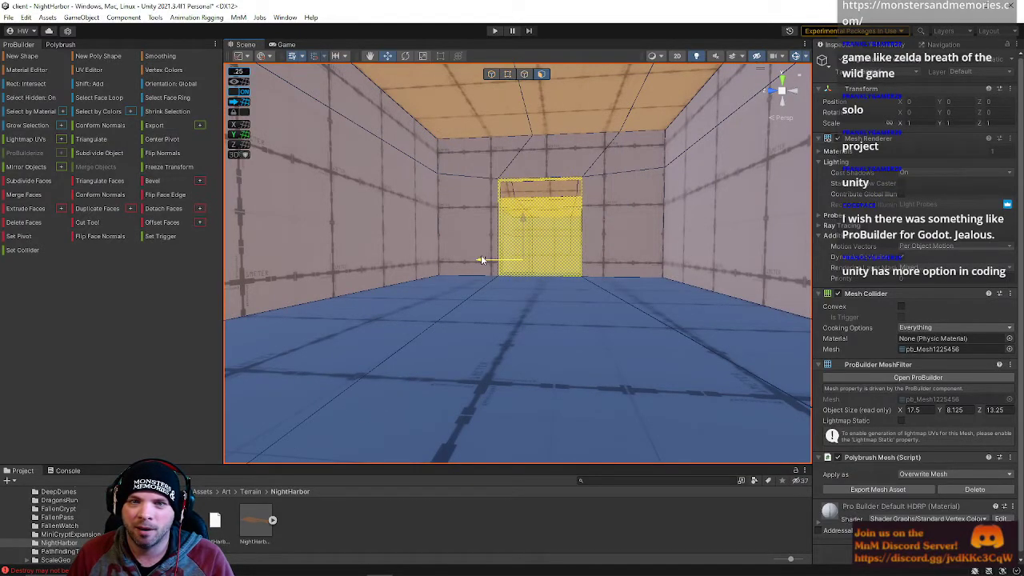
pyautogui.moveTo(618, 238); pyautogui.dragTo(579, 193, button='right')
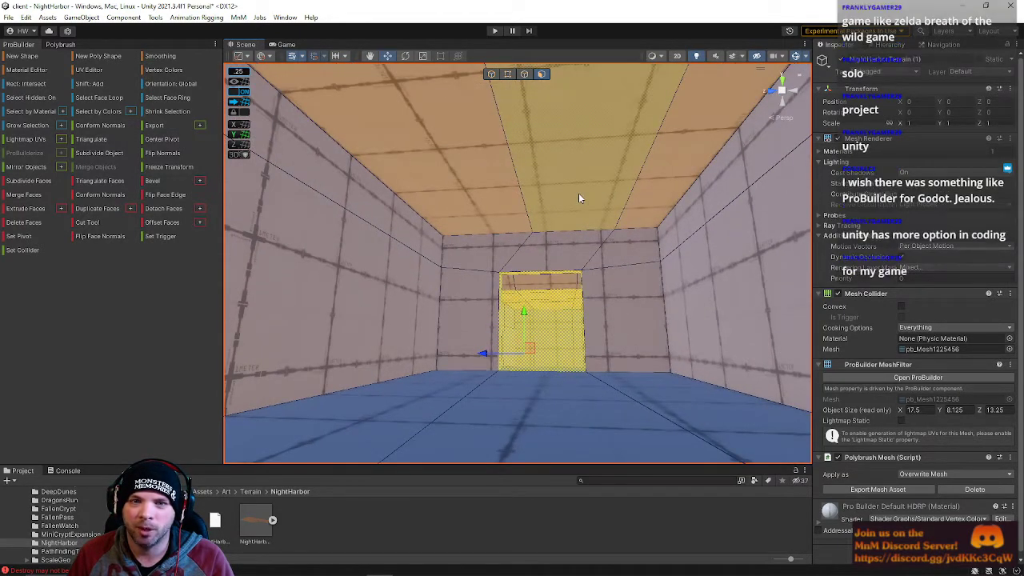
pyautogui.click(579, 192)
pyautogui.moveTo(544, 86); pyautogui.dragTo(507, 163, button='right')
pyautogui.moveTo(505, 216); pyautogui.dragTo(461, 192, button='right')
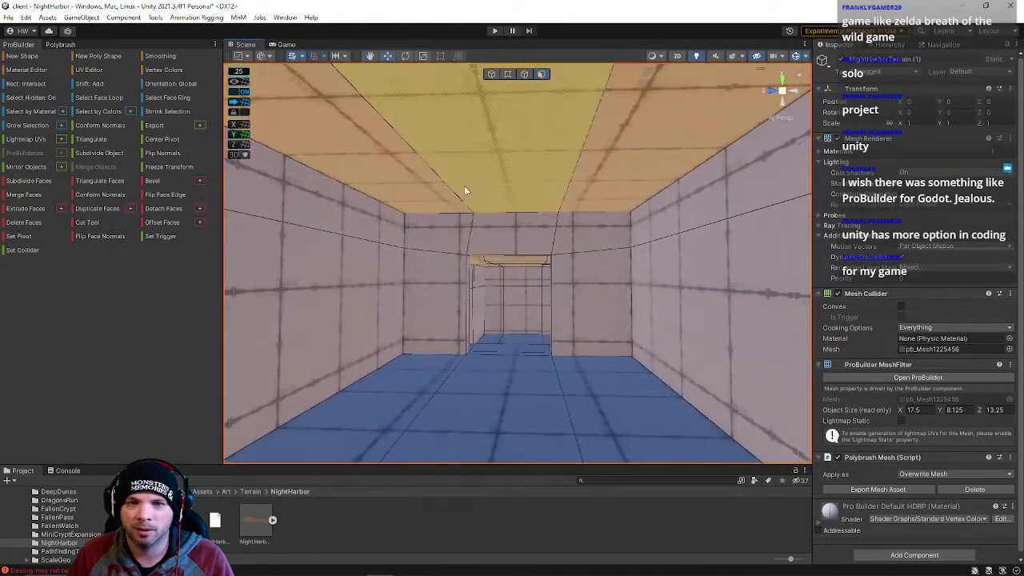
pyautogui.moveTo(438, 106)
pyautogui.mouseDown()
pyautogui.moveTo(411, 104)
pyautogui.moveTo(434, 103)
pyautogui.moveTo(422, 101)
pyautogui.mouseUp()
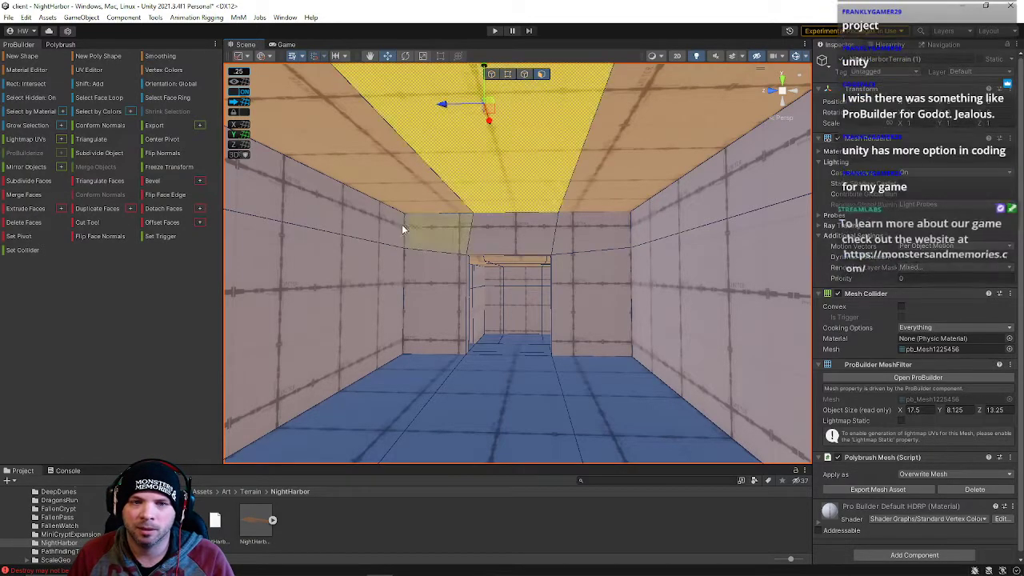
# Switch to edge selection, clear the selection, and examine the building's rooms and outer doorway
pyautogui.keyDown('alt'); pyautogui.moveTo(409, 225); pyautogui.dragTo(551, 89); pyautogui.keyUp('alt')
pyautogui.click(524, 74)
pyautogui.keyDown('alt'); pyautogui.moveTo(449, 229); pyautogui.dragTo(550, 75); pyautogui.keyUp('alt')
pyautogui.keyDown('alt'); pyautogui.moveTo(506, 152); pyautogui.dragTo(10, 165); pyautogui.keyUp('alt')
pyautogui.moveTo(441, 243)
pyautogui.keyDown('alt'); pyautogui.mouseDown()
pyautogui.moveTo(263, 264)
pyautogui.moveTo(288, 324)
pyautogui.moveTo(297, 216)
pyautogui.moveTo(441, 284)
pyautogui.moveTo(466, 311)
pyautogui.moveTo(501, 248)
pyautogui.moveTo(395, 221)
pyautogui.moveTo(452, 240)
pyautogui.mouseUp(); pyautogui.keyUp('alt')
pyautogui.click(477, 230)
pyautogui.moveTo(478, 230); pyautogui.dragTo(532, 156, button='right')
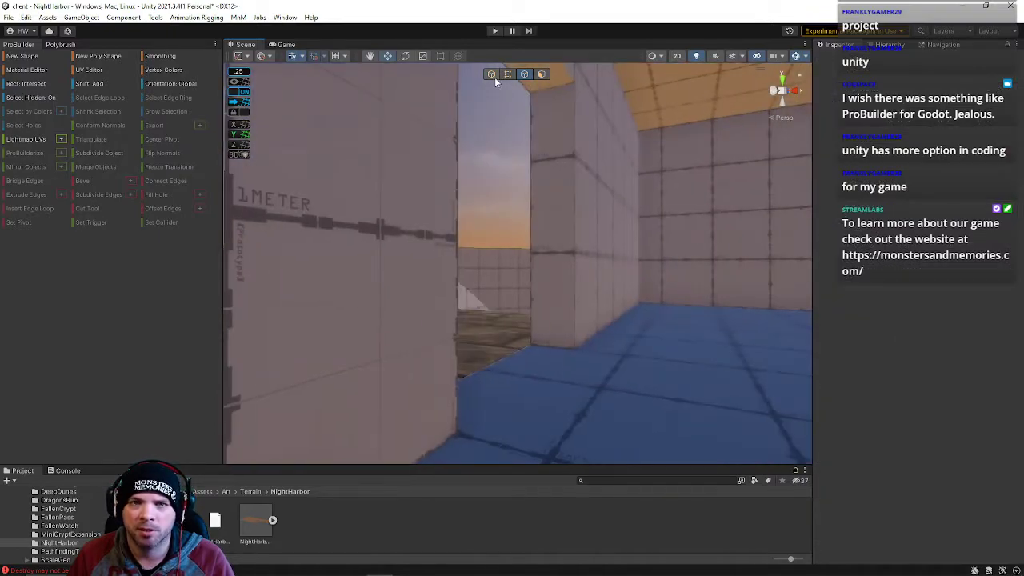
# Switch to object selection, look over the building and waterfront from outside, and save the scene
pyautogui.moveTo(513, 191); pyautogui.dragTo(698, 263, button='right')
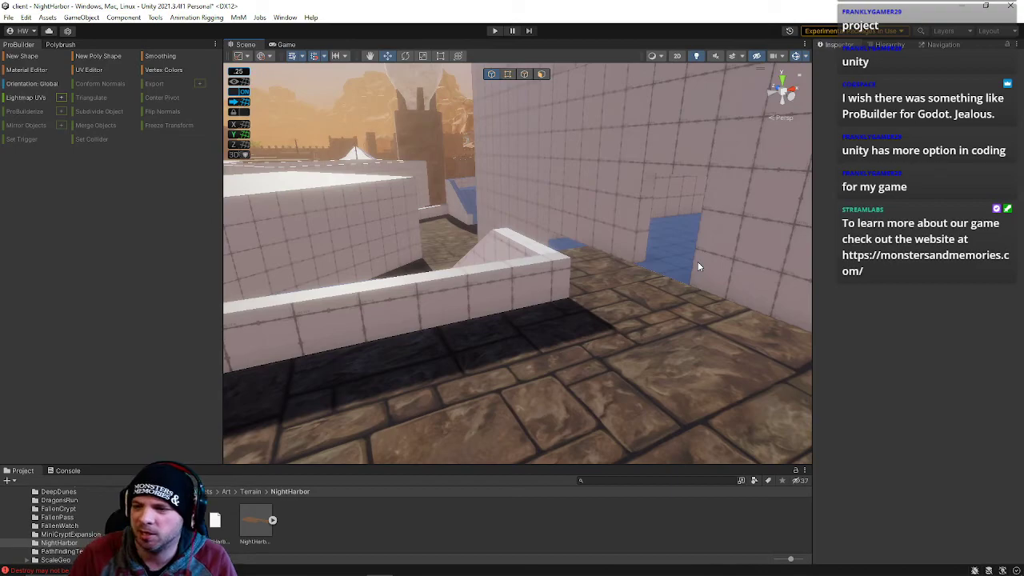
pyautogui.moveTo(591, 209); pyautogui.dragTo(160, 144, button='right')
pyautogui.click(8, 17)
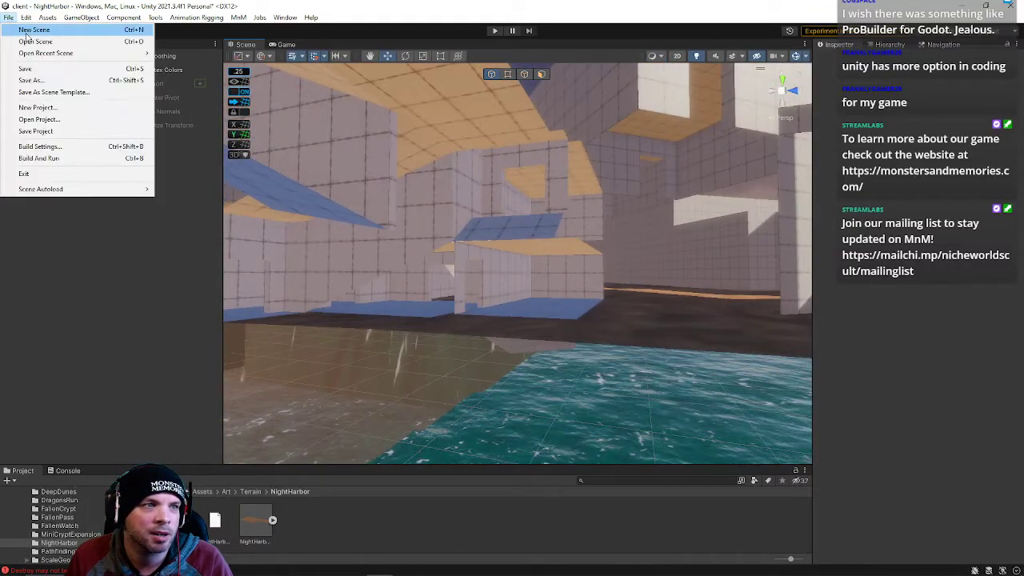
pyautogui.click(32, 69)
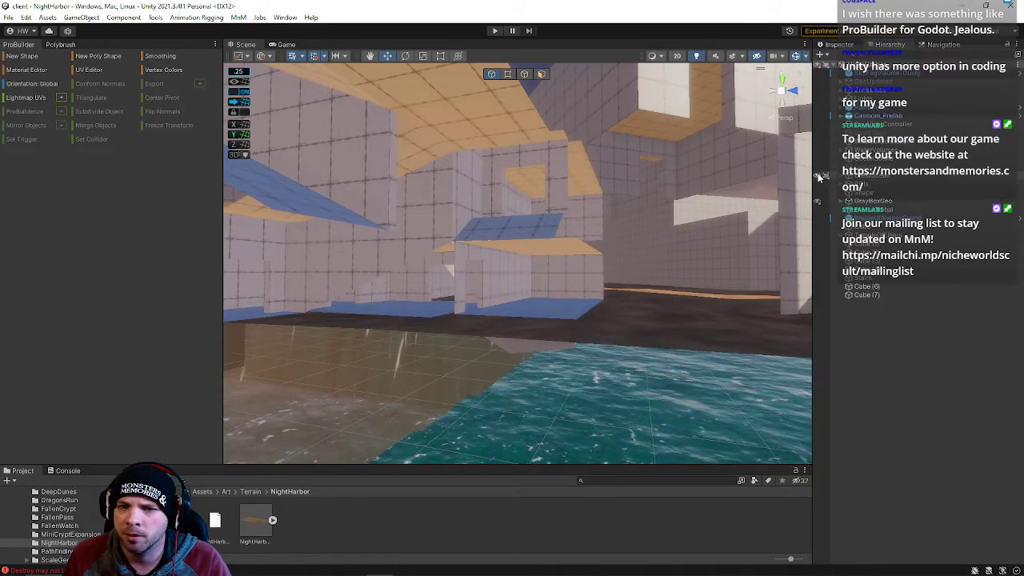
# Select the stairwell building and examine its stairway, courtyard, roof opening and interior rooms
pyautogui.moveTo(512, 404); pyautogui.dragTo(194, 288, button='right')
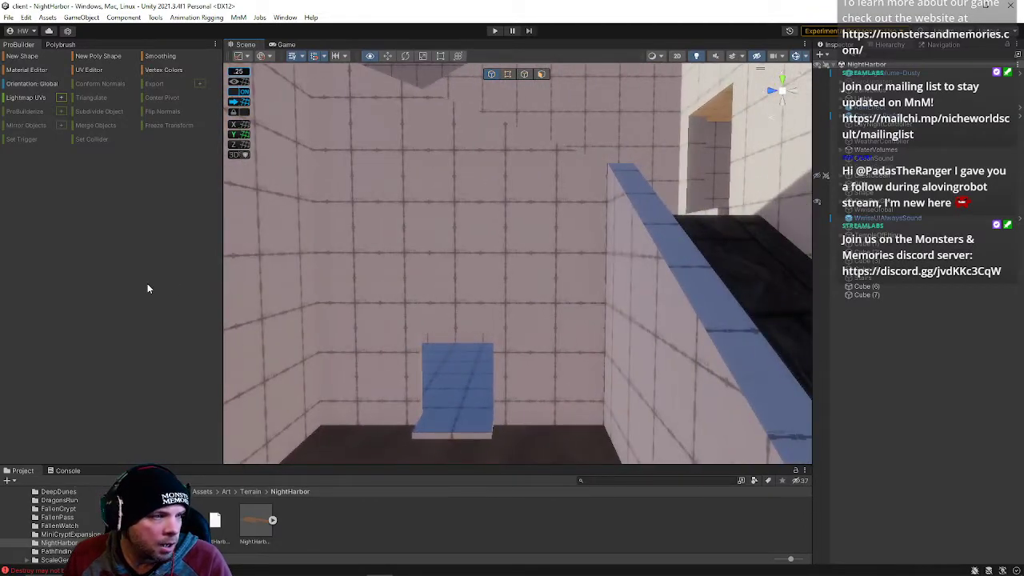
pyautogui.moveTo(148, 283); pyautogui.dragTo(645, 177, button='right')
pyautogui.press('s')
pyautogui.click(558, 278)
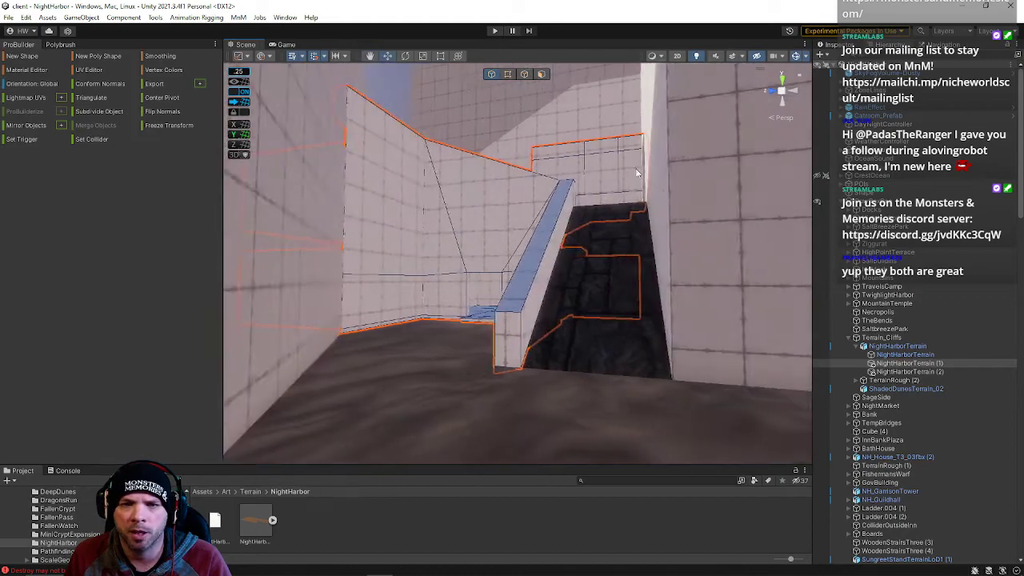
pyautogui.moveTo(582, 198); pyautogui.dragTo(569, 207, button='right')
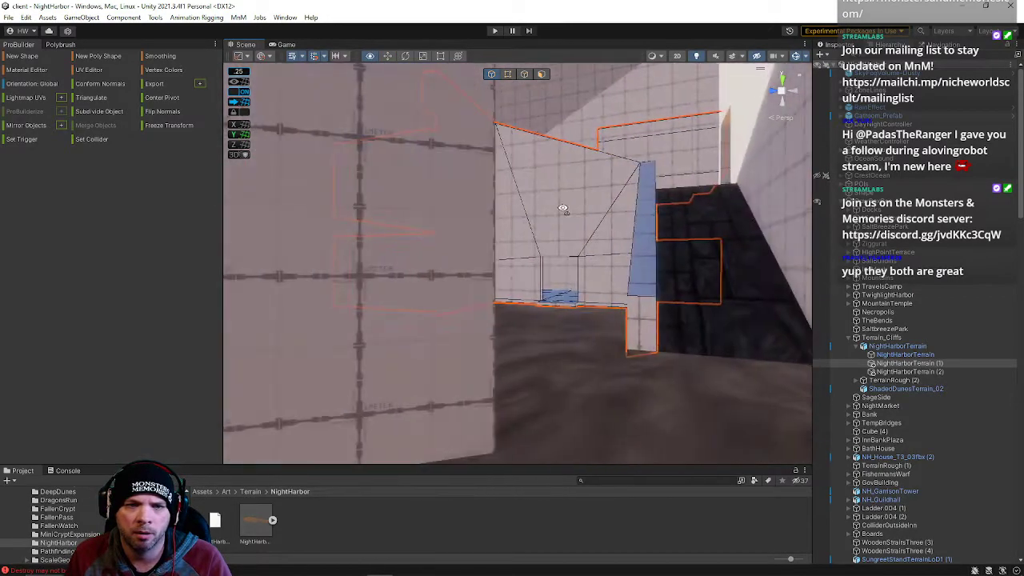
pyautogui.moveTo(487, 215); pyautogui.dragTo(382, 227, button='right')
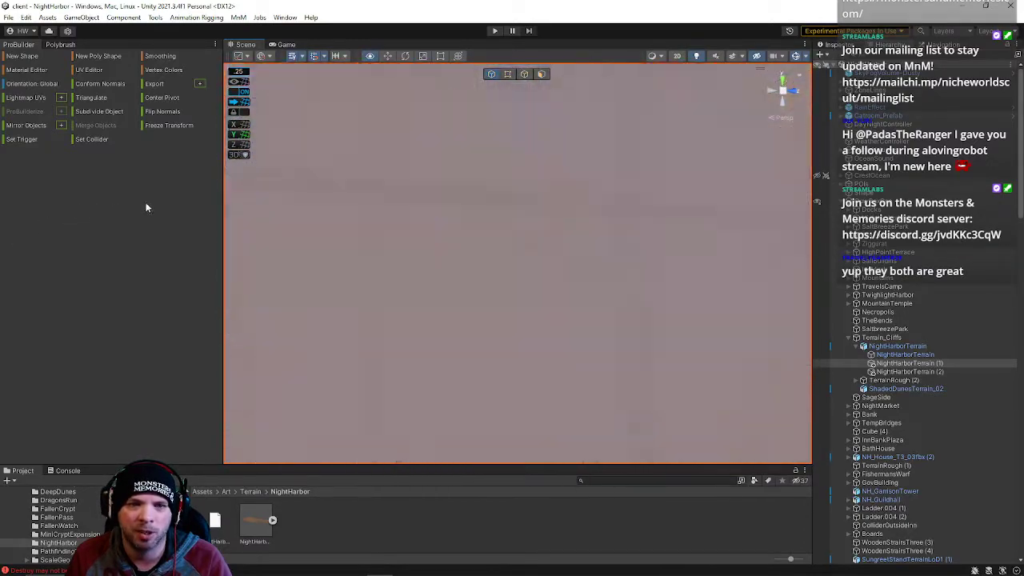
pyautogui.moveTo(120, 200); pyautogui.dragTo(168, 216, button='right')
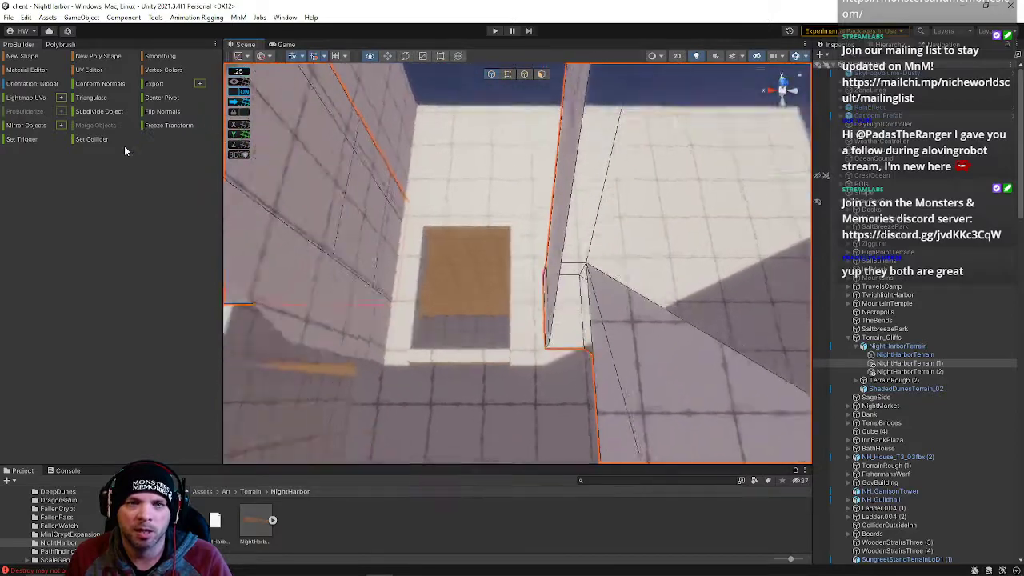
pyautogui.moveTo(125, 150); pyautogui.dragTo(232, 203, button='right')
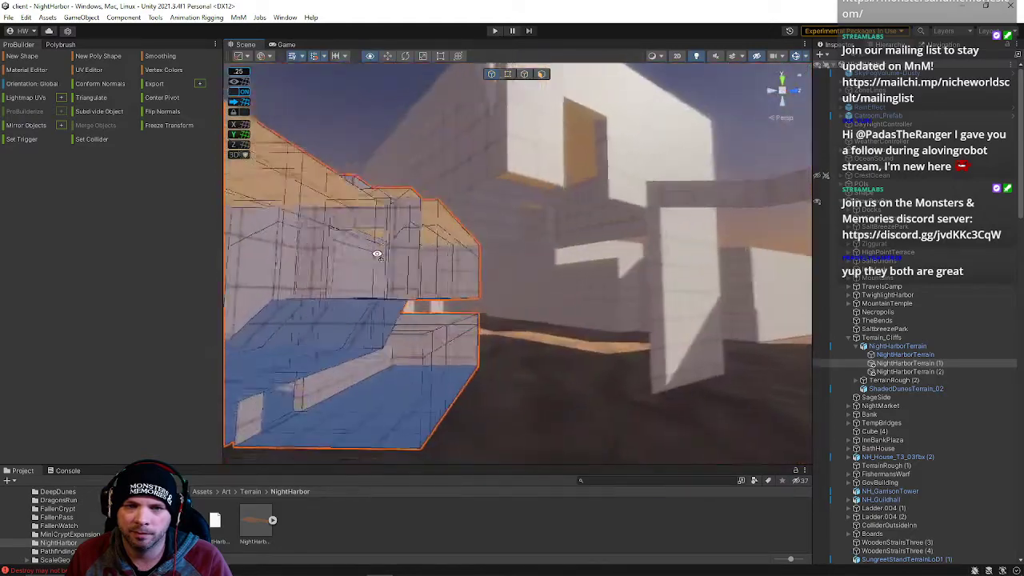
pyautogui.moveTo(119, 256); pyautogui.dragTo(353, 261, button='right')
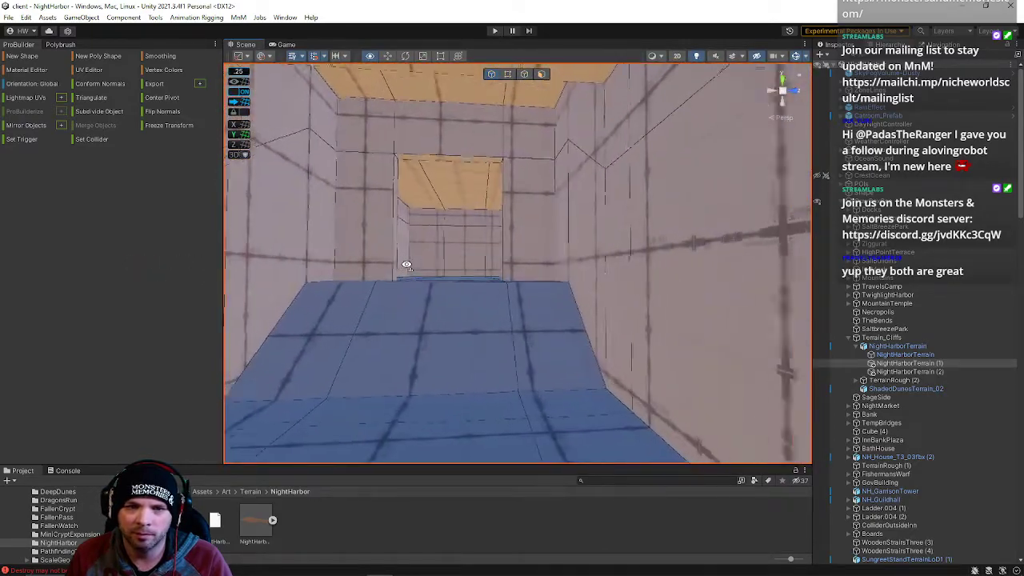
# In face selection, pick the central floor strip beyond the inner doorway and grow the selection over the room's floor
pyautogui.click(541, 74)
pyautogui.moveTo(439, 194); pyautogui.dragTo(458, 315, button='right')
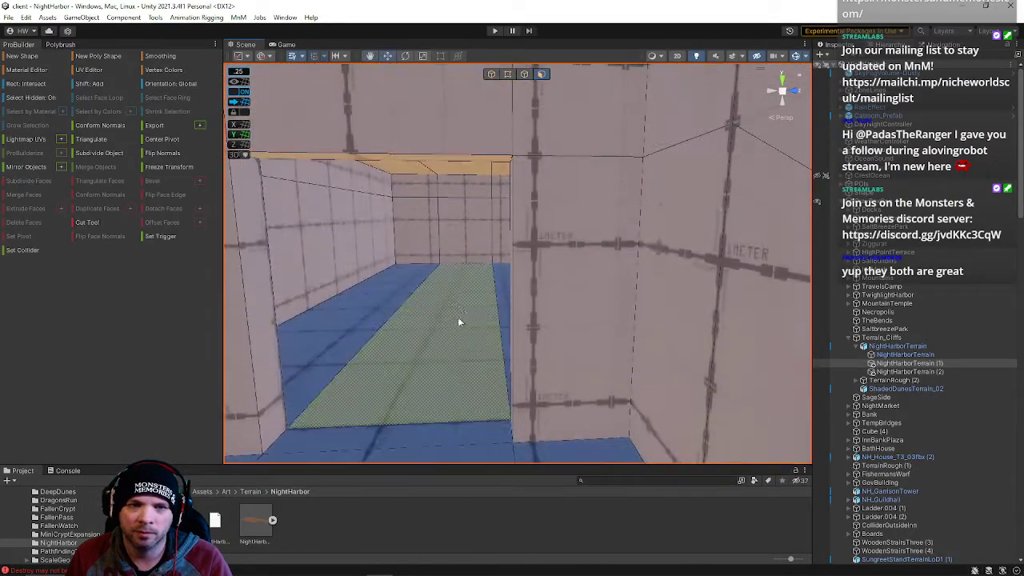
pyautogui.hotkey('alt', 'g')
pyautogui.moveTo(429, 241); pyautogui.dragTo(431, 211, button='right')
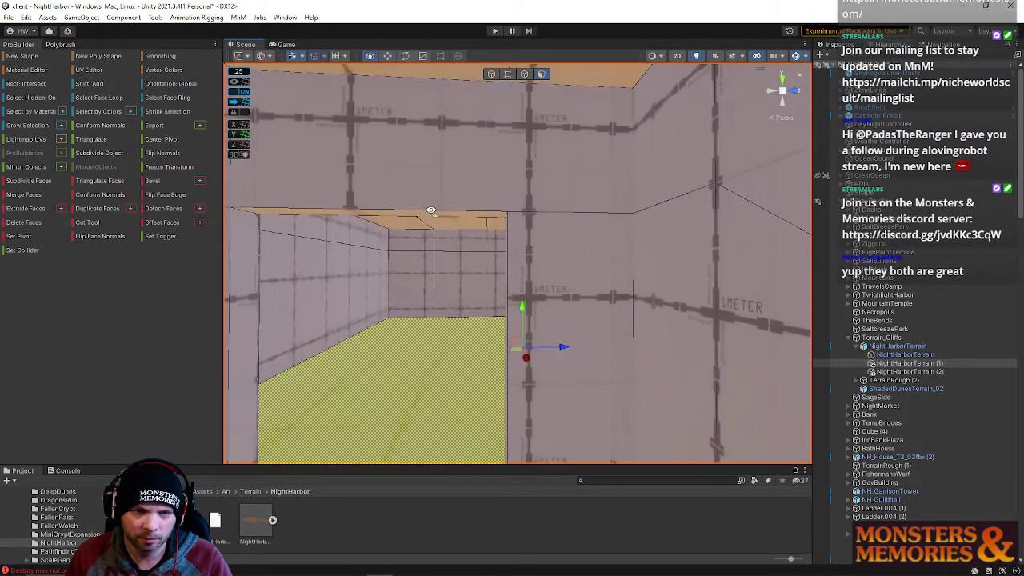
# Extend the selection to the upper room's ceiling faces and lower the selected floor and ceiling together
pyautogui.moveTo(449, 255); pyautogui.dragTo(448, 232, button='right')
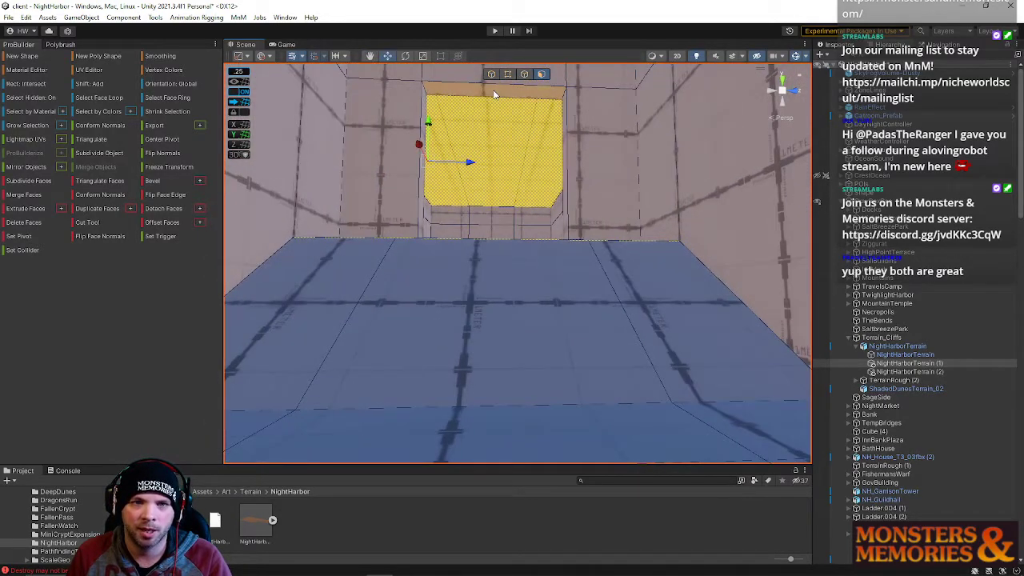
pyautogui.moveTo(482, 136); pyautogui.dragTo(490, 176, button='right')
pyautogui.moveTo(486, 141); pyautogui.dragTo(460, 216, button='right')
pyautogui.press('f')
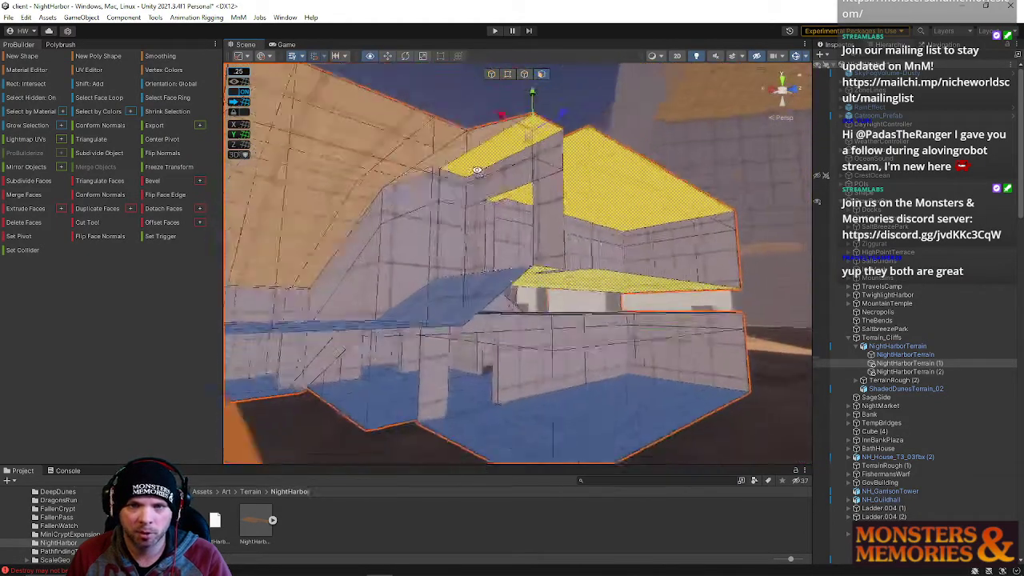
pyautogui.moveTo(528, 104); pyautogui.dragTo(526, 134)
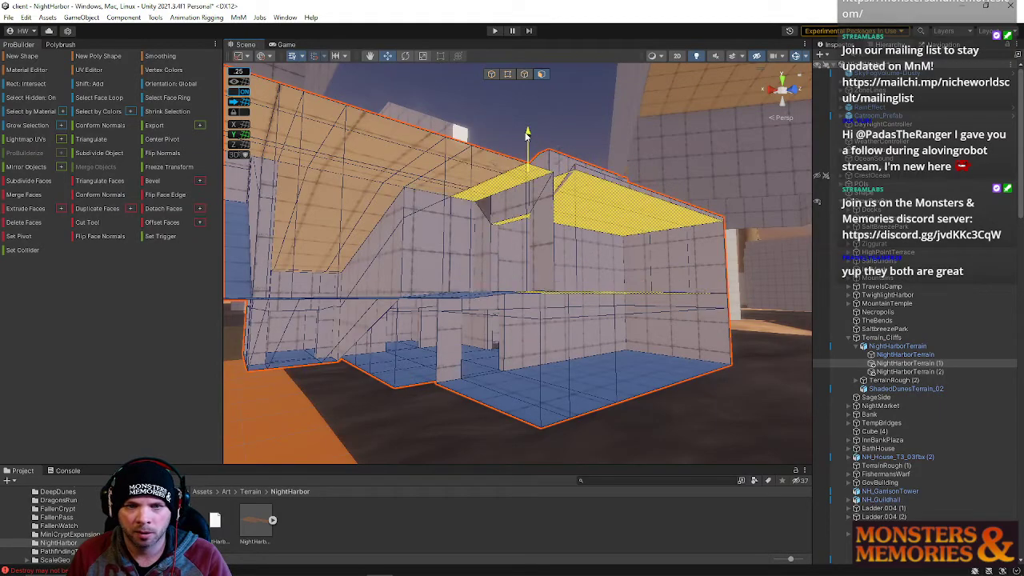
# Switch to edge selection, clear the selection, and examine the lowered room from outside and inside
pyautogui.moveTo(561, 108); pyautogui.dragTo(679, 139, button='right')
pyautogui.click(524, 74)
pyautogui.moveTo(530, 265); pyautogui.dragTo(574, 207, button='right')
pyautogui.click(568, 231)
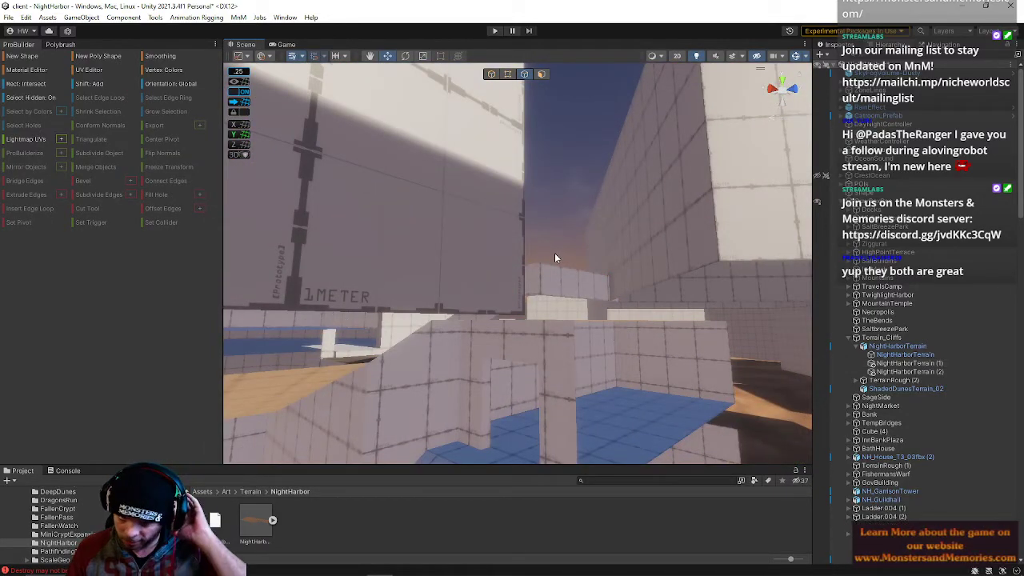
pyautogui.moveTo(598, 346); pyautogui.dragTo(550, 382, button='right')
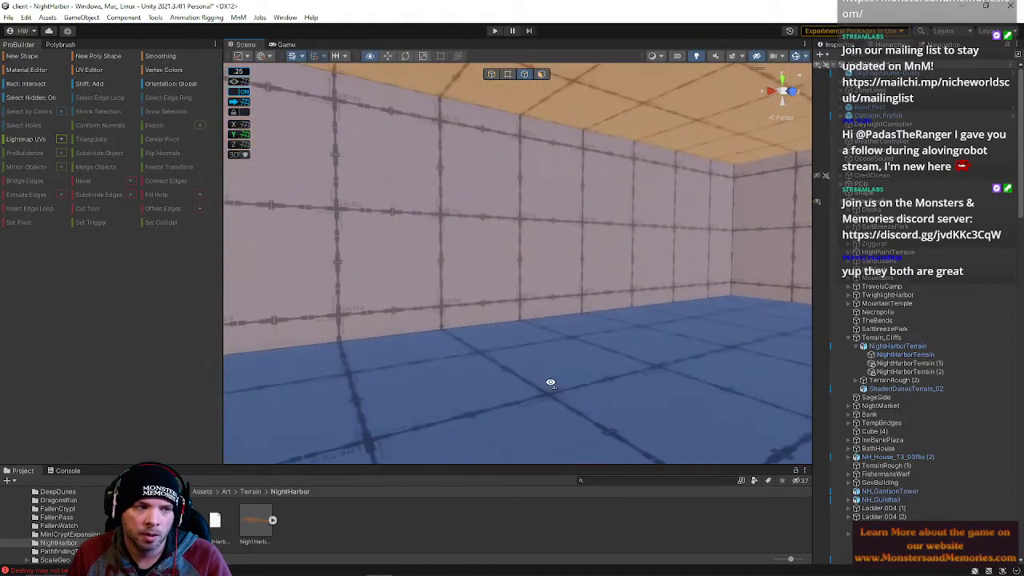
pyautogui.moveTo(506, 289); pyautogui.dragTo(532, 213, button='right')
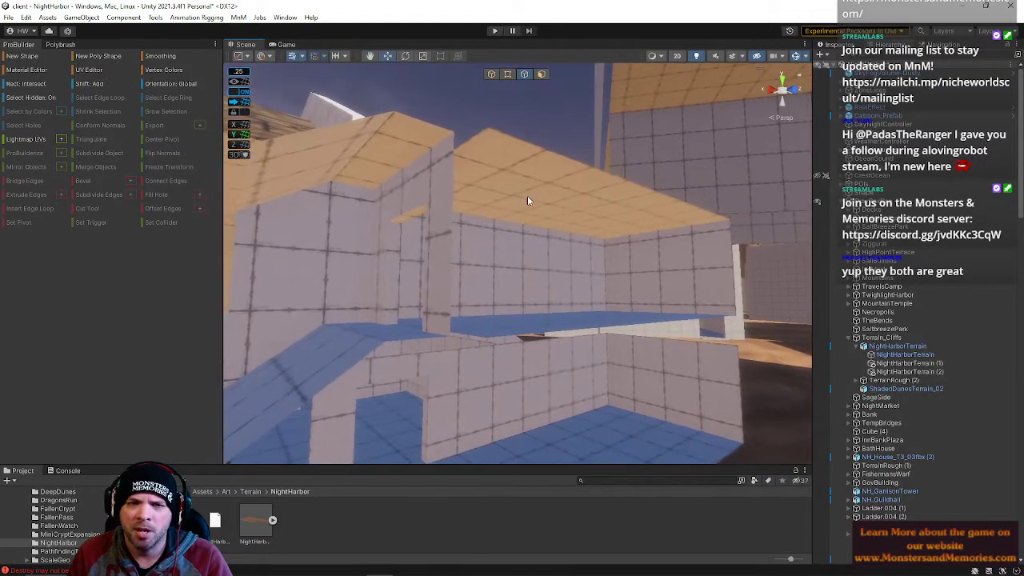
# Reselect the building as an object, then select the tall wall face in the courtyard beside the stair parapet
pyautogui.click(492, 75)
pyautogui.click(589, 272)
pyautogui.moveTo(589, 273); pyautogui.dragTo(100, 187, button='right')
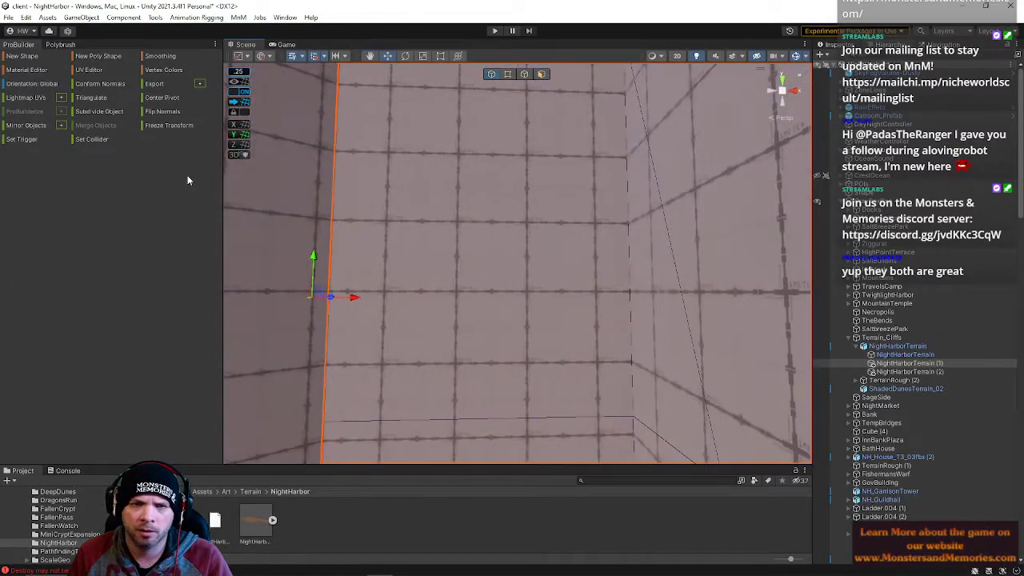
pyautogui.click(540, 74)
pyautogui.click(514, 164)
pyautogui.moveTo(515, 165); pyautogui.dragTo(484, 379, button='right')
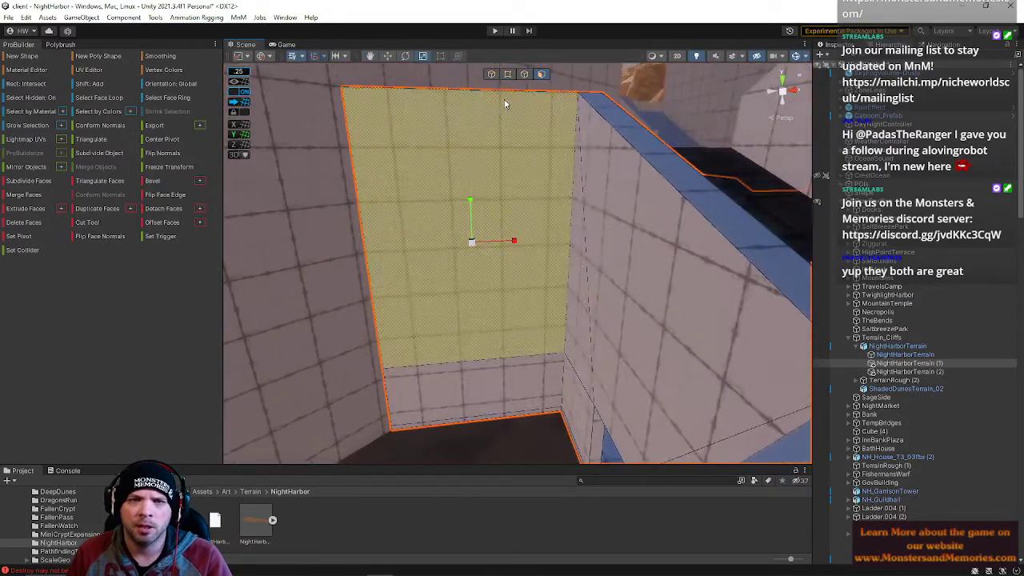
# Select the horizontal edge beneath the tall wall face, reselect the face, and check it from the foot of the stairs
pyautogui.click(524, 74)
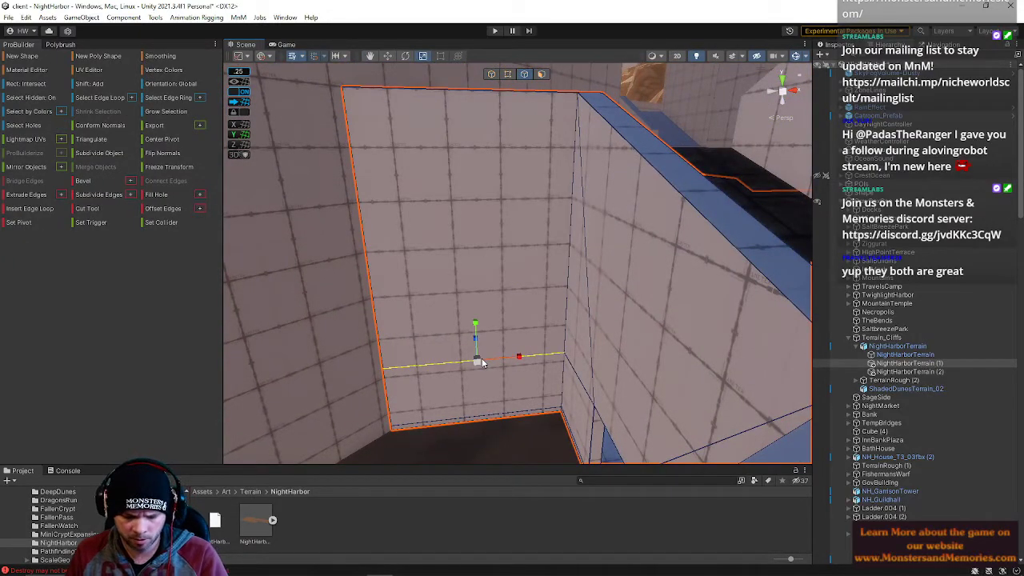
pyautogui.click(495, 255)
pyautogui.moveTo(400, 366); pyautogui.dragTo(597, 238, button='right')
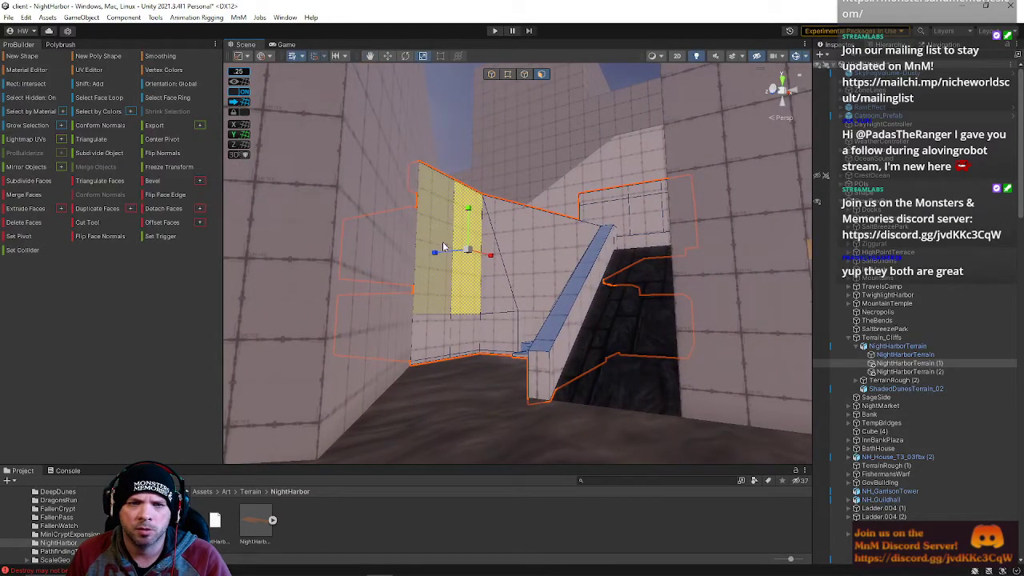
pyautogui.moveTo(648, 222); pyautogui.dragTo(671, 231, button='right')
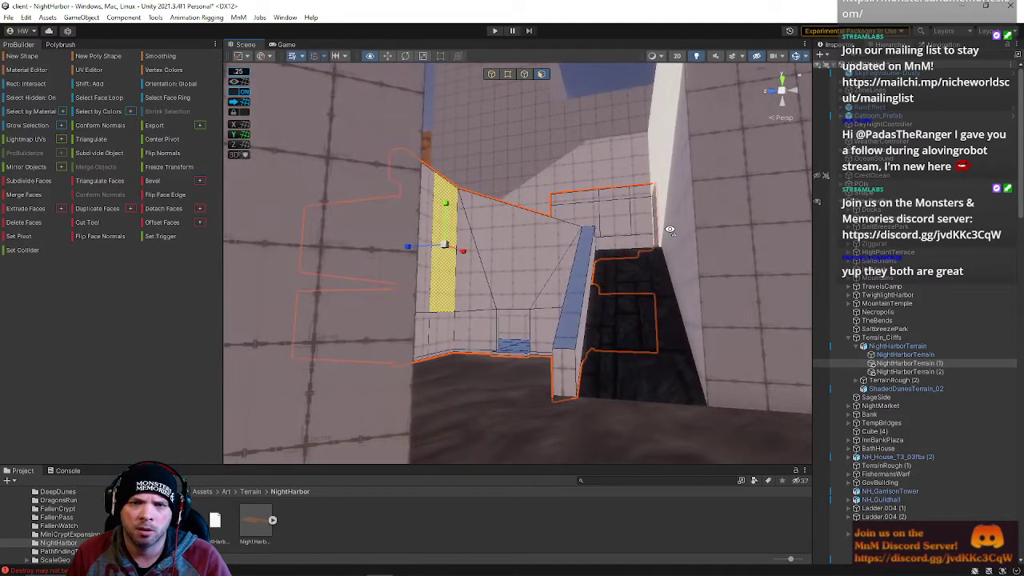
pyautogui.moveTo(608, 223); pyautogui.dragTo(622, 255, button='right')
# Select the sloped parapet wall and shift its bend's inner vertices, from foot to top, into line with the corner
pyautogui.click(575, 301)
pyautogui.moveTo(576, 301); pyautogui.dragTo(635, 290, button='right')
pyautogui.moveTo(676, 336); pyautogui.dragTo(352, 252, button='right')
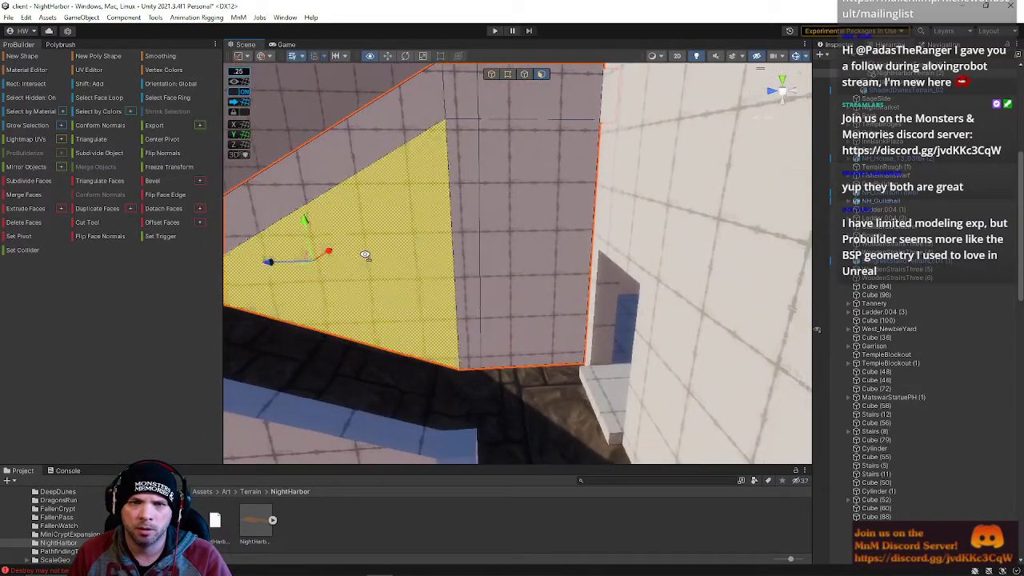
pyautogui.click(507, 74)
pyautogui.click(480, 366)
pyautogui.moveTo(480, 366); pyautogui.dragTo(492, 275, button='right')
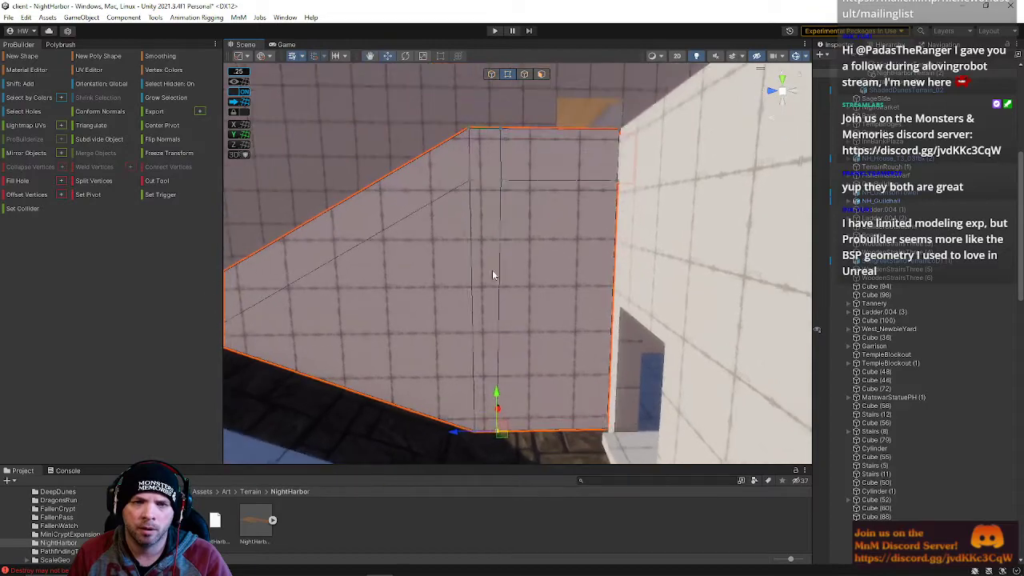
pyautogui.keyDown('shift'); pyautogui.click(500, 180); pyautogui.keyUp('shift')
pyautogui.moveTo(500, 180); pyautogui.dragTo(526, 267, button='right')
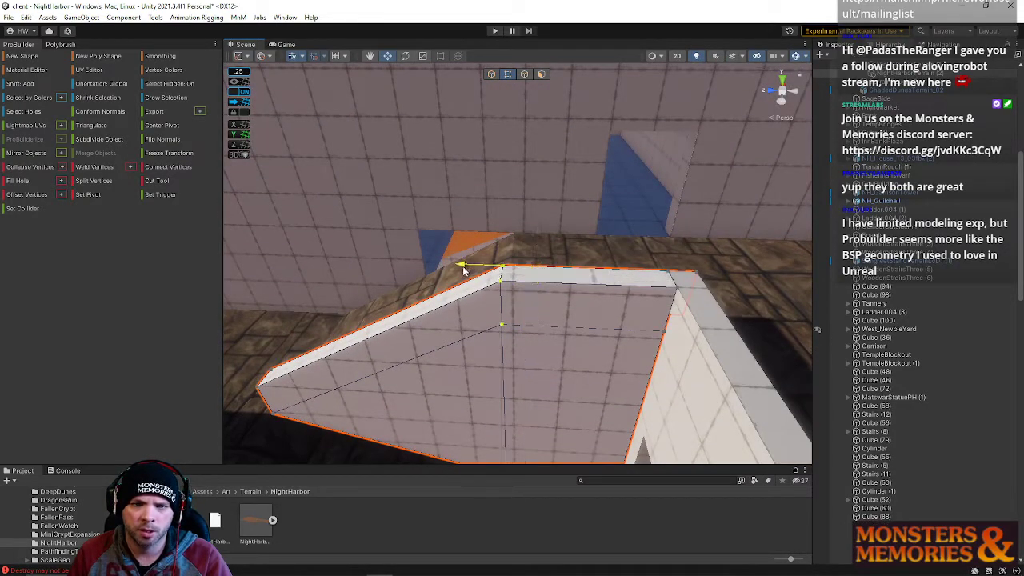
# Select the doubled vertices at the parapet bend's foot and top edge, and collapse them together
pyautogui.moveTo(463, 271); pyautogui.dragTo(492, 324, button='right')
pyautogui.click(498, 326)
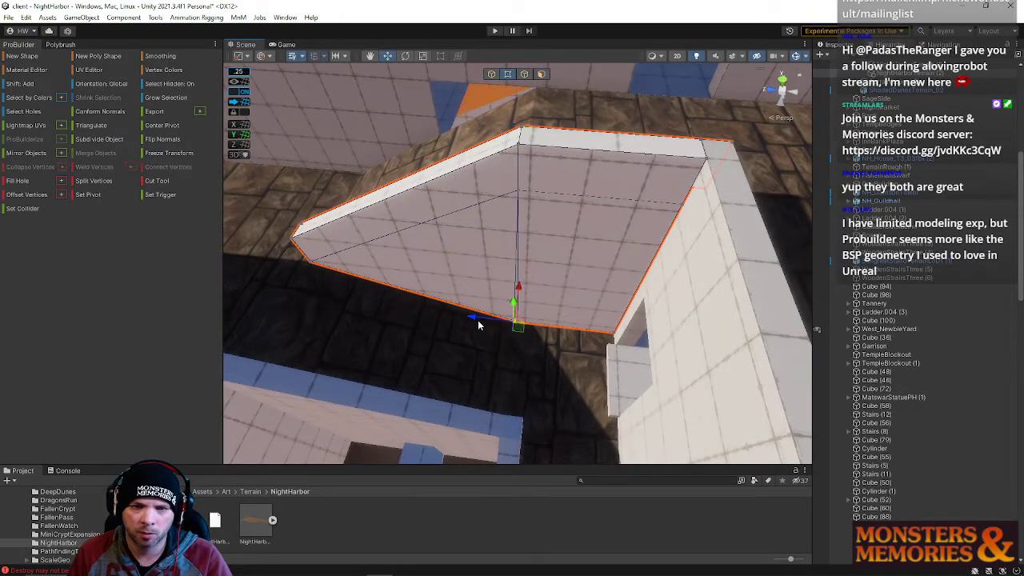
pyautogui.keyDown('shift'); pyautogui.click(529, 327); pyautogui.keyUp('shift')
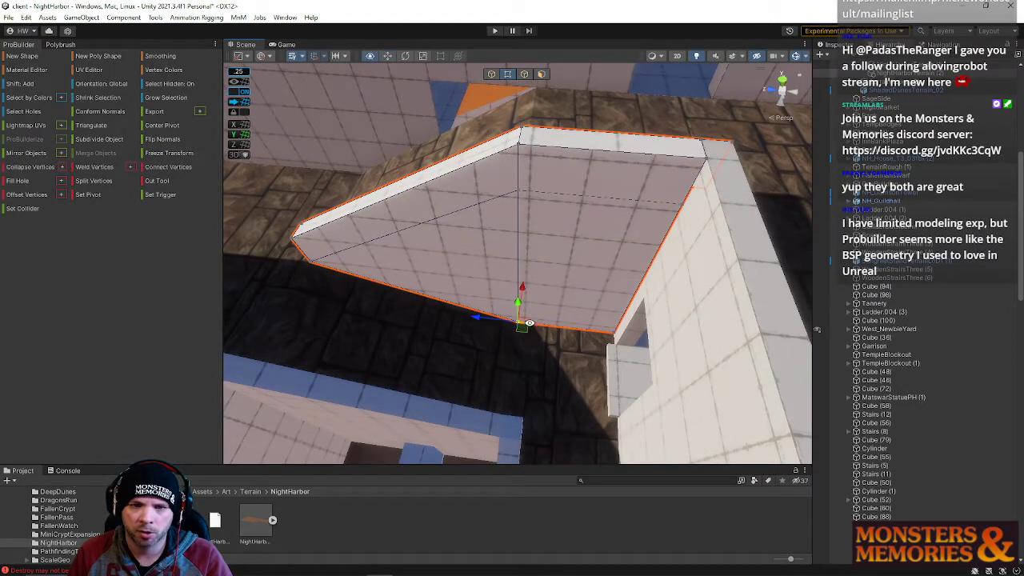
pyautogui.keyDown('shift'); pyautogui.click(528, 133); pyautogui.keyUp('shift')
pyautogui.moveTo(592, 159); pyautogui.dragTo(446, 228, button='right')
pyautogui.keyDown('shift'); pyautogui.click(465, 242); pyautogui.keyUp('shift')
pyautogui.hotkey('alt', 'c')
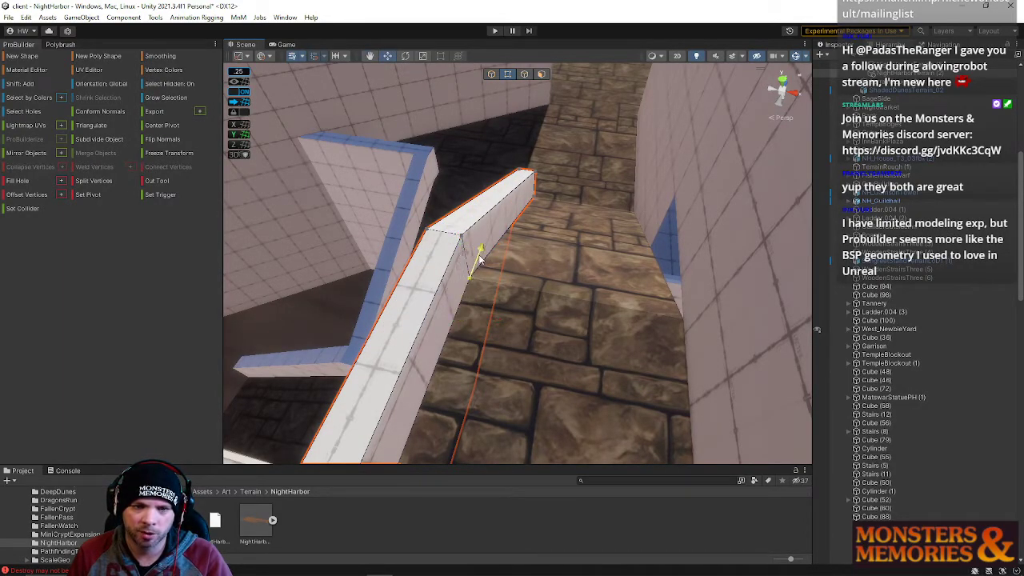
# Select the building across the path and bridge the open edges at its doorway
pyautogui.moveTo(526, 312); pyautogui.dragTo(656, 219, button='right')
pyautogui.click(633, 265)
pyautogui.click(582, 226)
pyautogui.click(525, 74)
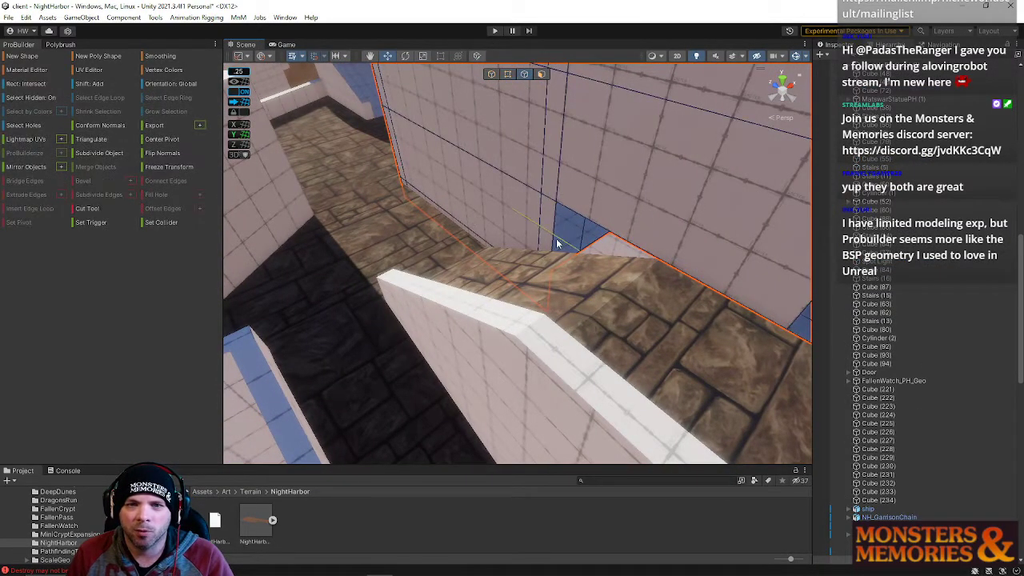
pyautogui.click(552, 237)
pyautogui.keyDown('shift'); pyautogui.click(603, 216); pyautogui.keyUp('shift')
pyautogui.hotkey('alt', 'b')
# Select the middle panel of the room's far wall with the band above it, and shift both sideways along the wall
pyautogui.moveTo(601, 218); pyautogui.dragTo(516, 280, button='right')
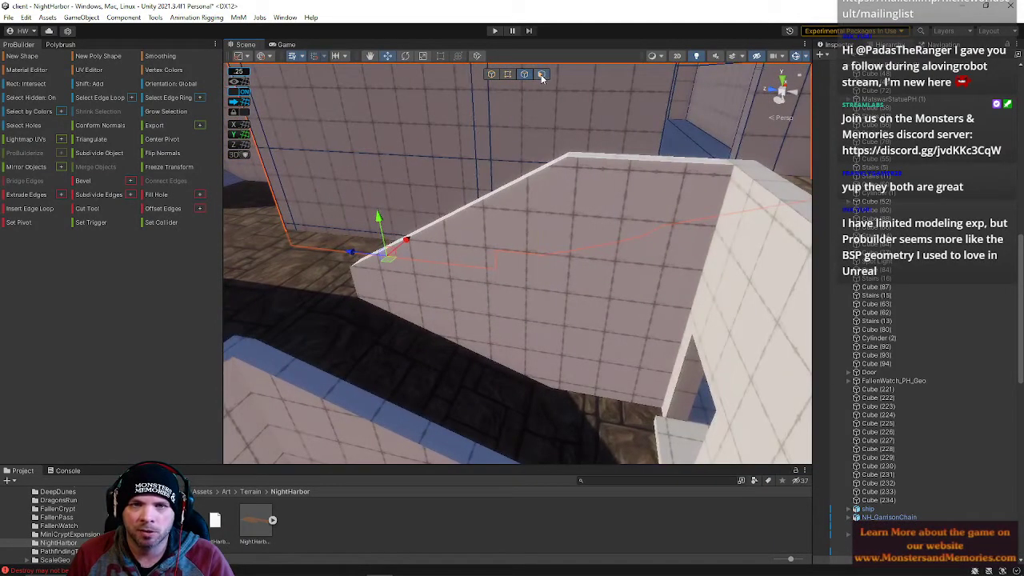
pyautogui.click(541, 75)
pyautogui.click(597, 340)
pyautogui.moveTo(597, 339); pyautogui.dragTo(98, 238, button='right')
pyautogui.click(534, 334)
pyautogui.moveTo(543, 339)
pyautogui.mouseDown(button='right')
pyautogui.moveTo(552, 344)
pyautogui.moveTo(551, 326)
pyautogui.mouseUp(button='right')
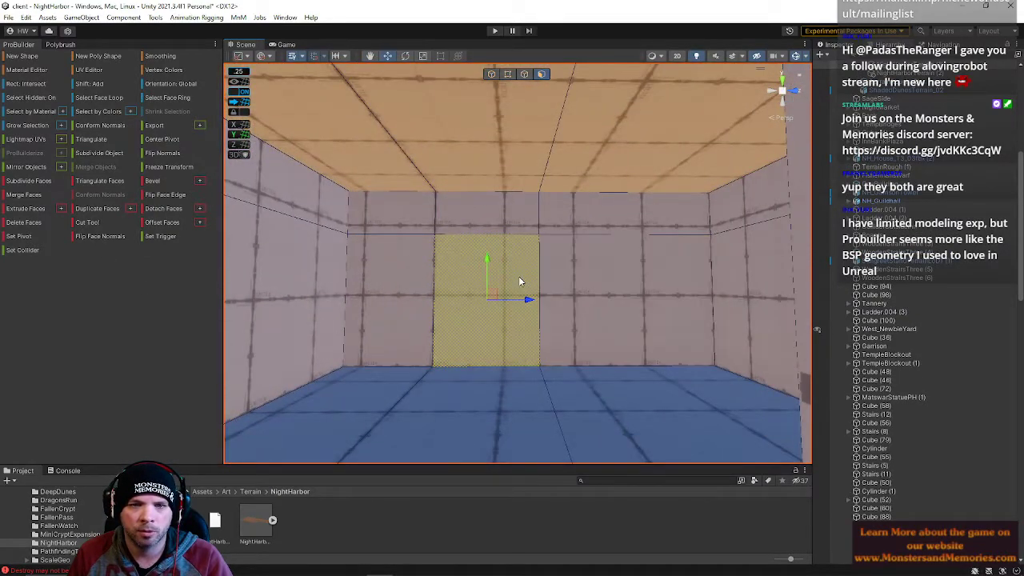
pyautogui.keyDown('shift'); pyautogui.click(496, 229); pyautogui.keyUp('shift')
pyautogui.moveTo(529, 216); pyautogui.dragTo(564, 219)
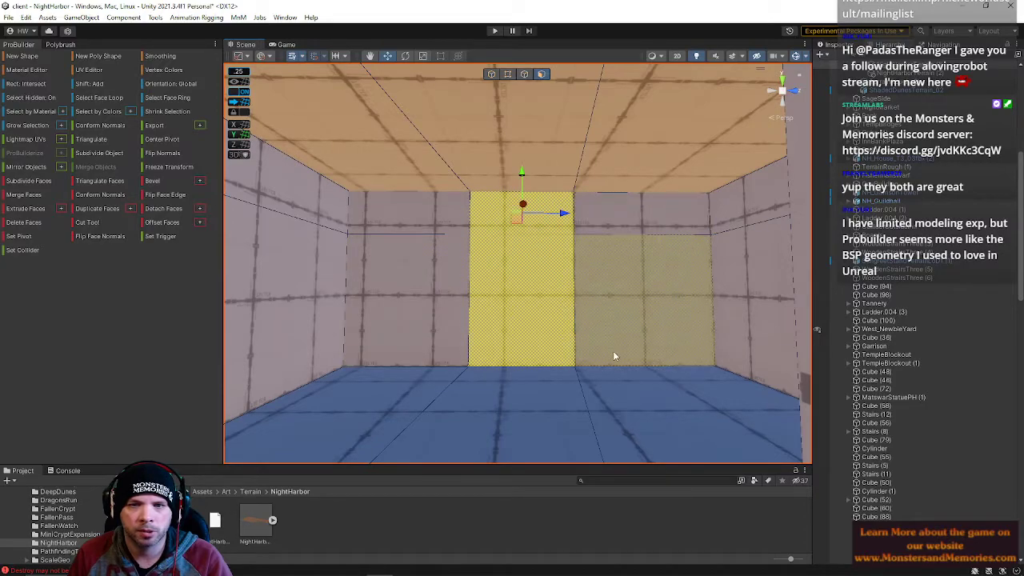
# Select the vertical edges flanking the far wall's middle panel, including the band above, and shift each one inward along the wall
pyautogui.click(527, 74)
pyautogui.click(468, 292)
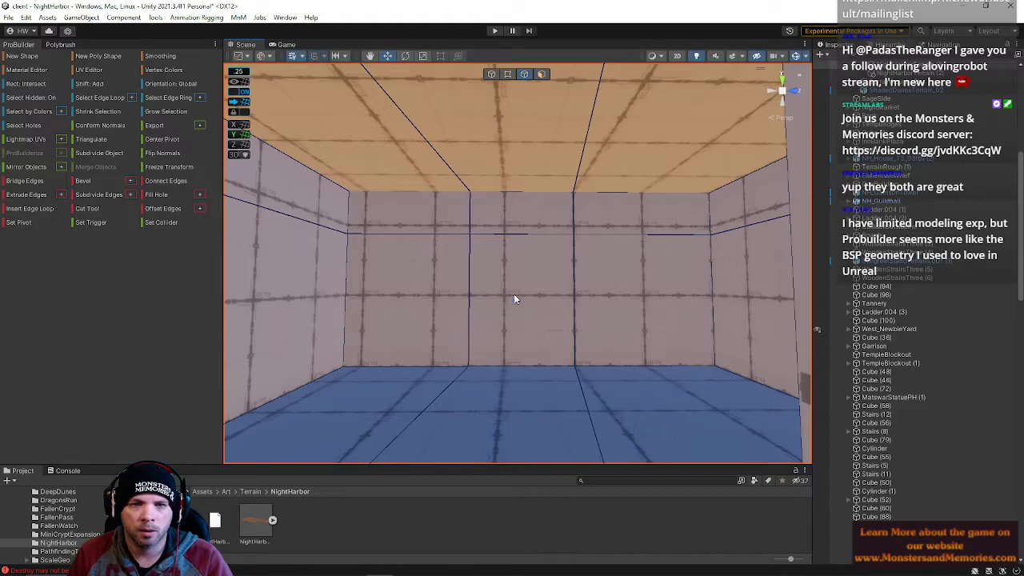
pyautogui.moveTo(508, 306); pyautogui.dragTo(520, 307)
pyautogui.press('w')
pyautogui.moveTo(516, 336); pyautogui.dragTo(560, 295, button='right')
pyautogui.click(562, 295)
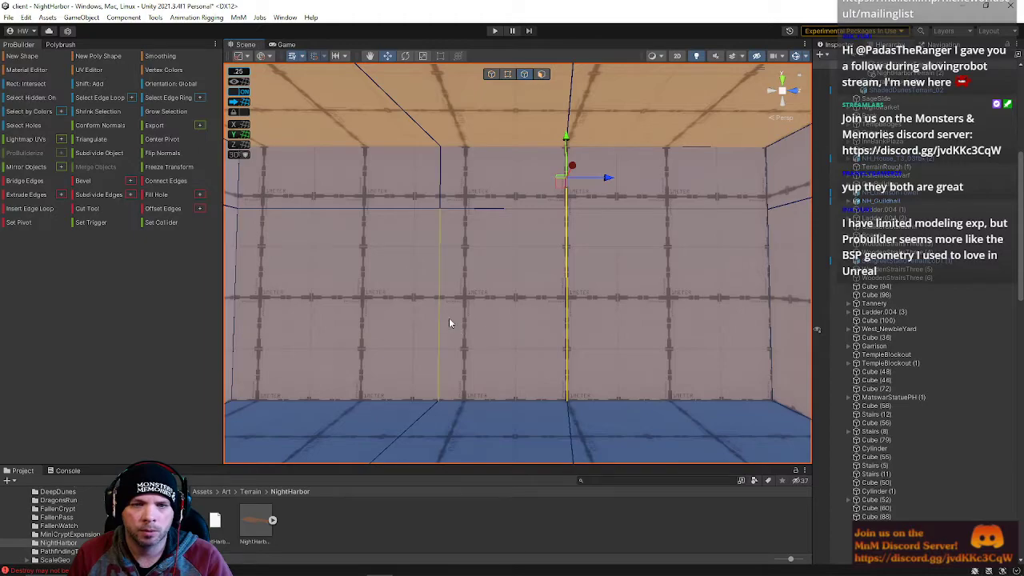
pyautogui.moveTo(607, 178); pyautogui.dragTo(561, 179)
pyautogui.click(441, 200)
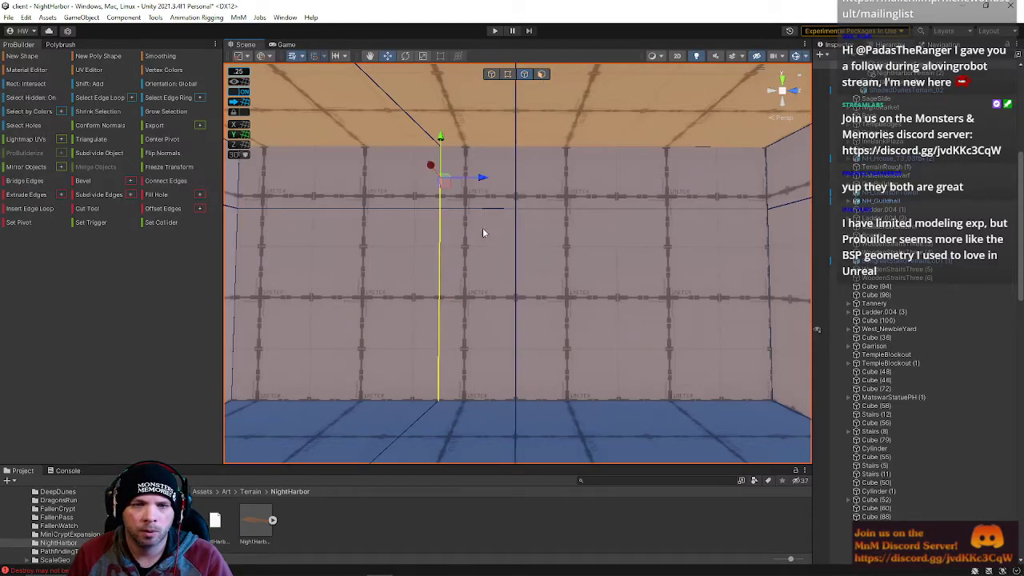
pyautogui.moveTo(482, 181); pyautogui.dragTo(523, 224)
# Spread the two vertical edges slightly apart again, one to each side, including their segments in the upper band
pyautogui.click(524, 248)
pyautogui.keyDown('shift'); pyautogui.click(519, 173); pyautogui.keyUp('shift')
pyautogui.moveTo(559, 178); pyautogui.dragTo(586, 179)
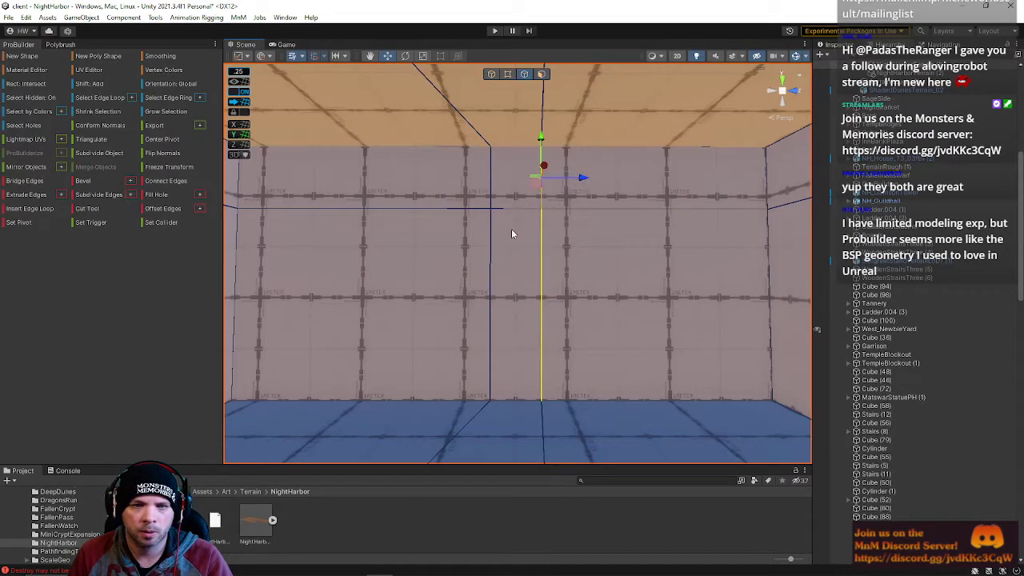
pyautogui.click(489, 278)
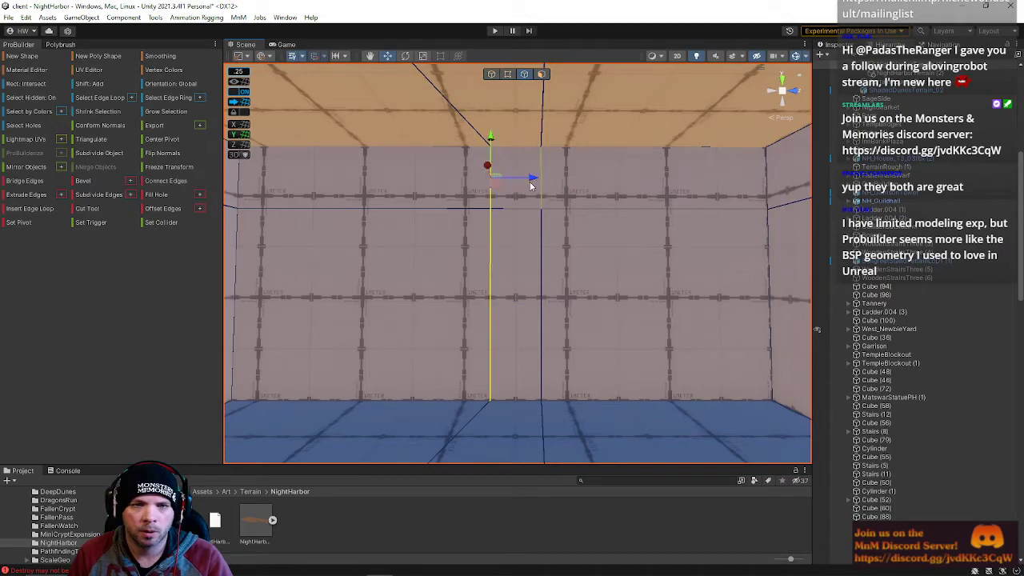
pyautogui.moveTo(522, 179); pyautogui.dragTo(514, 180)
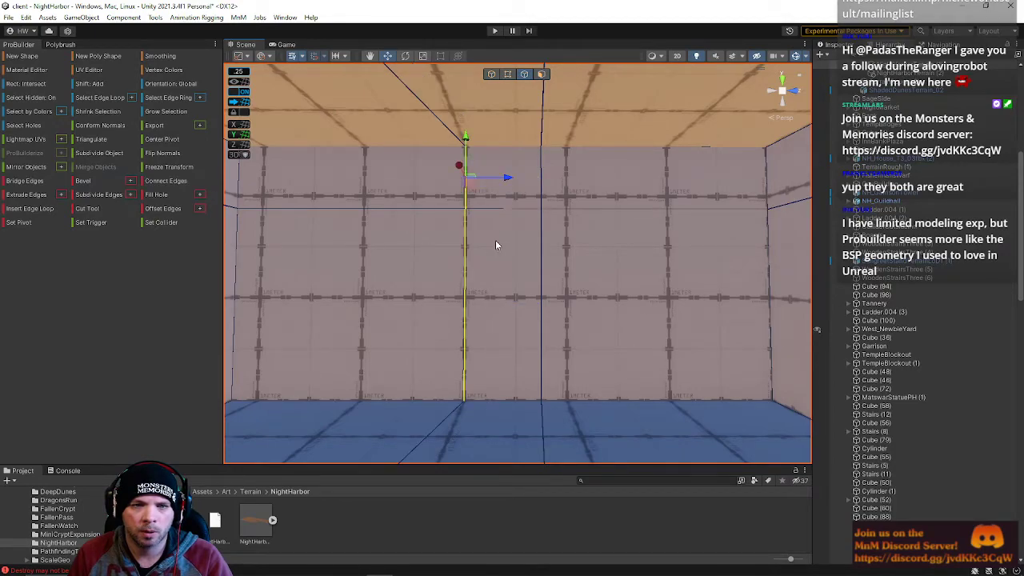
pyautogui.click(503, 209)
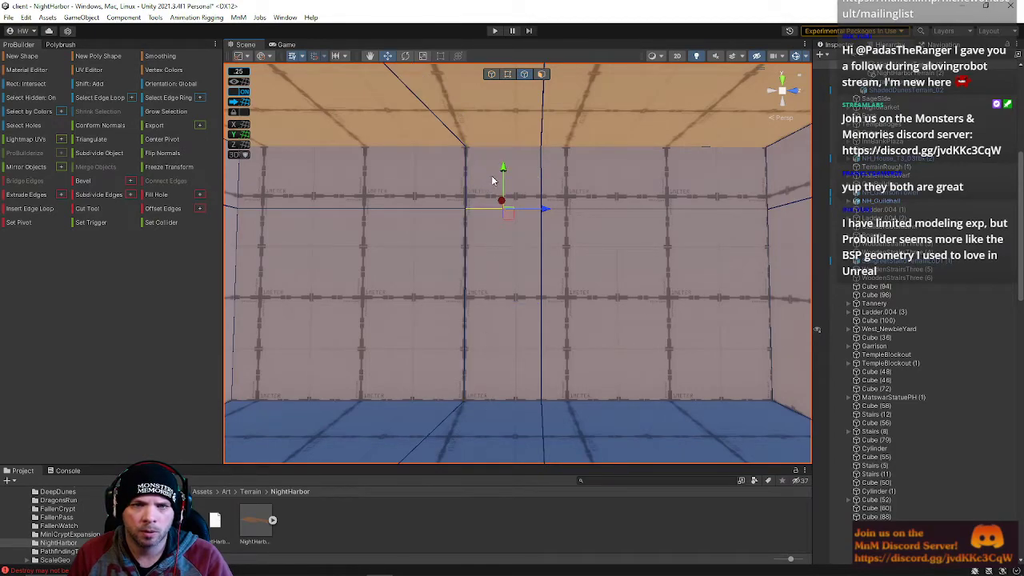
# Select the narrow middle panel below the band and inset its face for a window
pyautogui.click(541, 75)
pyautogui.click(524, 328)
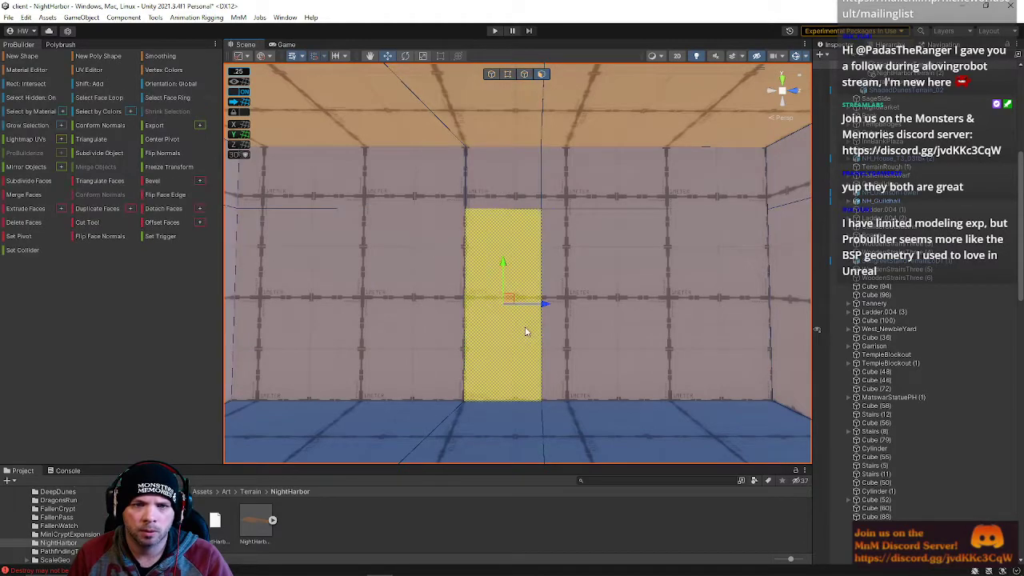
pyautogui.press('r')
pyautogui.moveTo(507, 306); pyautogui.dragTo(483, 308)
pyautogui.press('w')
pyautogui.moveTo(510, 343)
pyautogui.mouseDown(button='right')
pyautogui.moveTo(514, 358)
pyautogui.moveTo(513, 349)
pyautogui.mouseUp(button='right')
pyautogui.press('q')
pyautogui.press('w')
# Raise the inset's bottom edge, lower its top edge and adjust its sides to window size, using a snap increment of .125
pyautogui.click(524, 74)
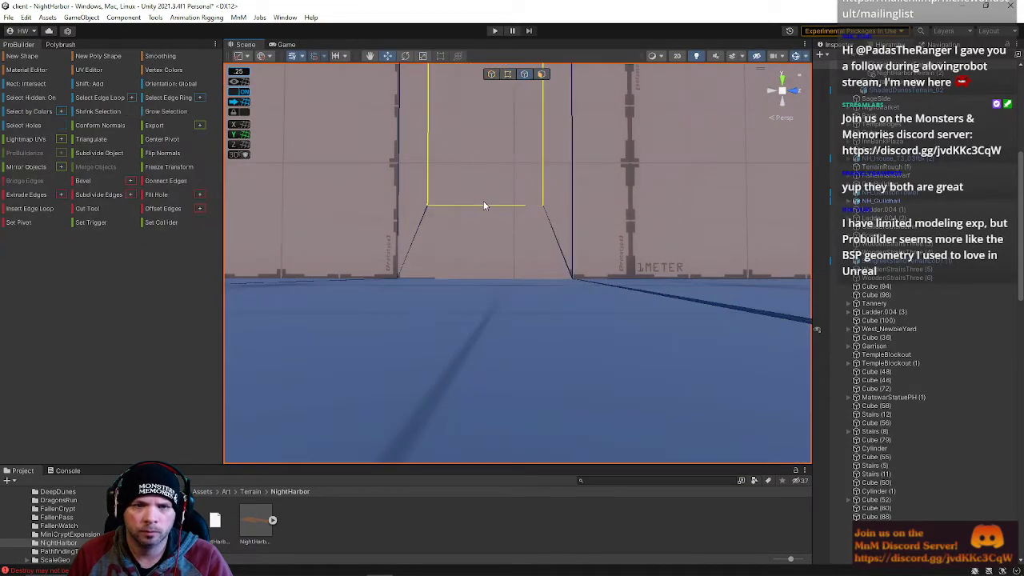
pyautogui.moveTo(483, 166); pyautogui.dragTo(487, 134)
pyautogui.scroll(-5, 506, 212)
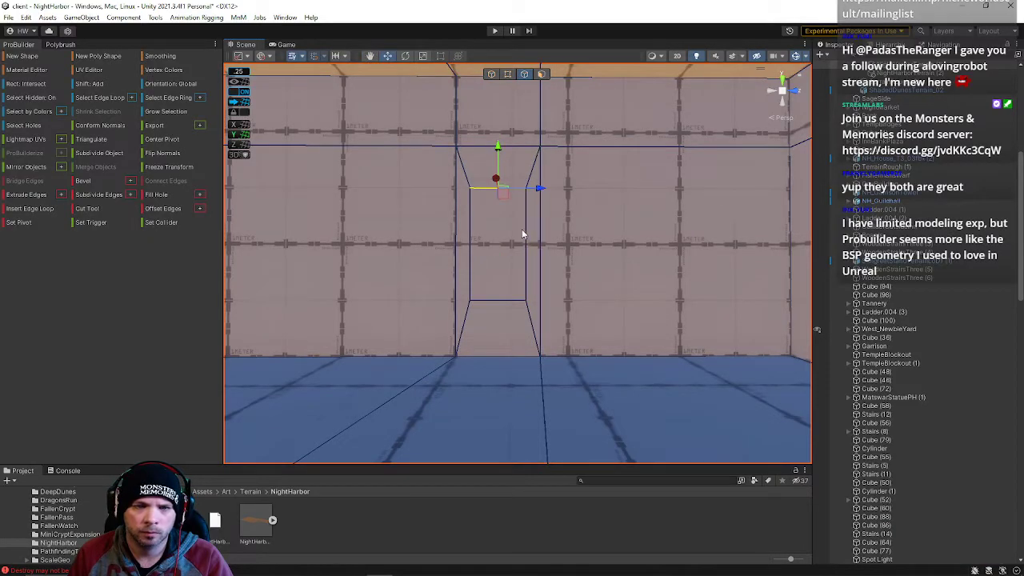
pyautogui.scroll(5, 548, 243)
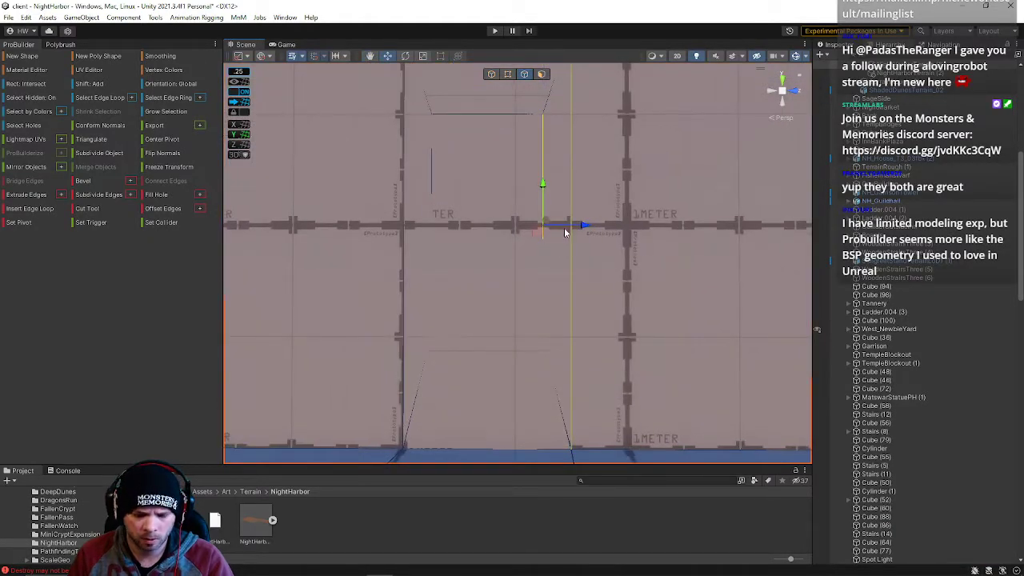
pyautogui.moveTo(578, 225); pyautogui.dragTo(579, 224)
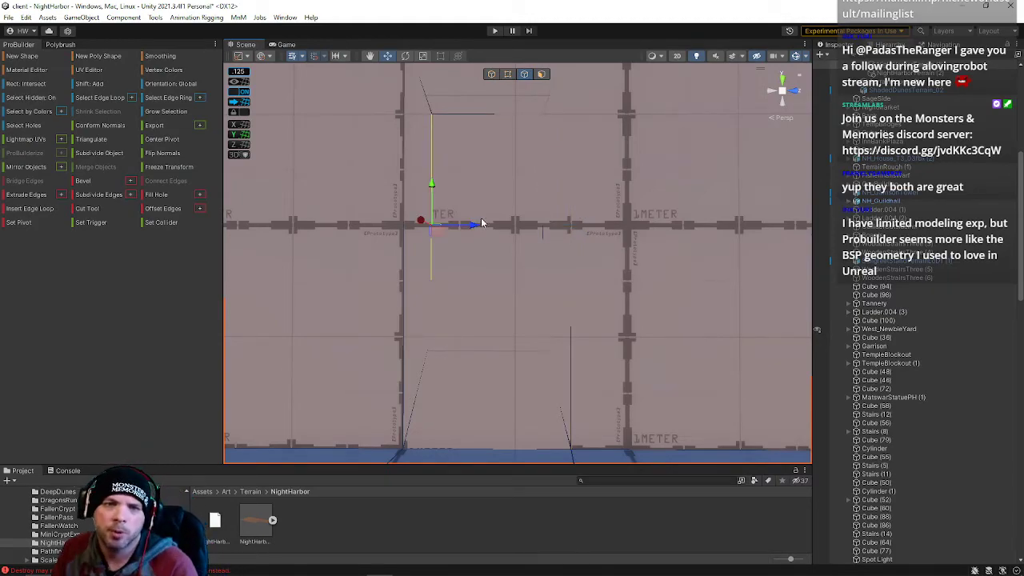
# Extrude the window-sized face outward through the wall's thickness and delete its end face
pyautogui.click(541, 74)
pyautogui.click(492, 228)
pyautogui.keyDown('alt'); pyautogui.moveTo(492, 232); pyautogui.dragTo(502, 227); pyautogui.keyUp('alt')
pyautogui.moveTo(502, 227); pyautogui.dragTo(590, 286, button='right')
pyautogui.press('s')
pyautogui.press('a')
pyautogui.moveTo(628, 251)
pyautogui.keyDown('shift'); pyautogui.mouseDown()
pyautogui.moveTo(594, 249)
pyautogui.moveTo(611, 251)
pyautogui.mouseUp(); pyautogui.keyUp('shift')
pyautogui.press('a')
pyautogui.moveTo(576, 275); pyautogui.dragTo(699, 254, button='right')
pyautogui.press('d')
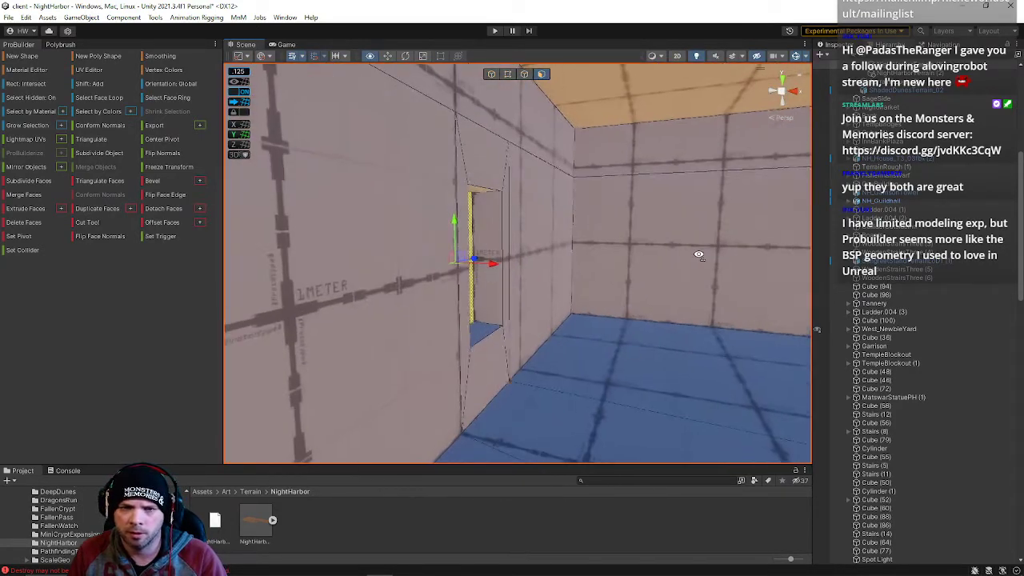
pyautogui.press('BackSpace')
# Select the building's outer wall face behind the window opening and inset it
pyautogui.press('a')
pyautogui.moveTo(460, 321); pyautogui.dragTo(760, 318, button='right')
pyautogui.press('s')
pyautogui.moveTo(644, 303); pyautogui.dragTo(597, 312, button='right')
pyautogui.click(597, 312)
pyautogui.press('r')
pyautogui.press('s')
pyautogui.moveTo(613, 263); pyautogui.dragTo(566, 249, button='right')
pyautogui.keyDown('shift'); pyautogui.moveTo(566, 248); pyautogui.dragTo(549, 254); pyautogui.keyUp('shift')
pyautogui.moveTo(550, 255); pyautogui.dragTo(24, 286, button='right')
pyautogui.press('w')
pyautogui.press('d')
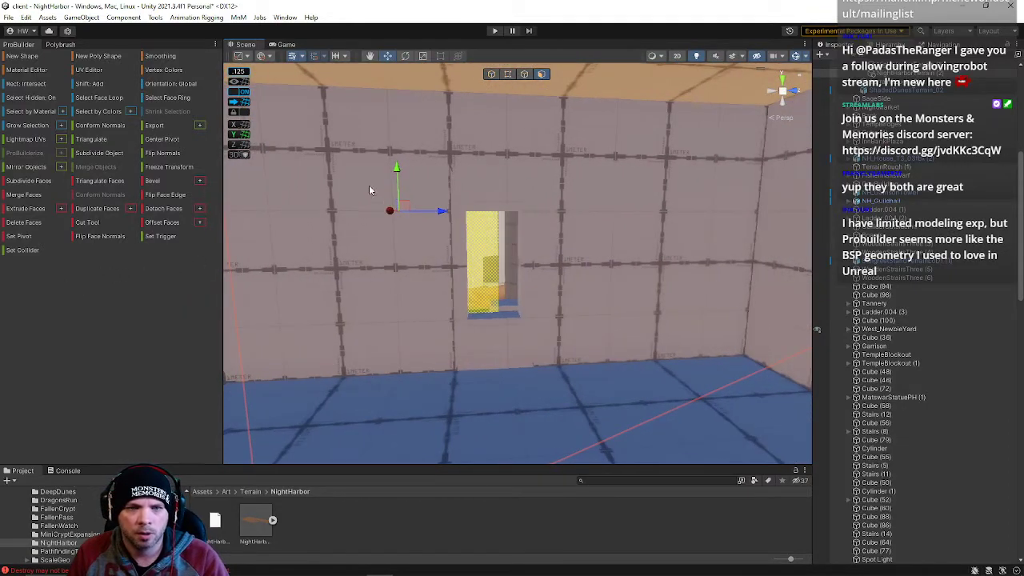
# Shift the outer inset's side edges along the wall into line with the sides of the window opening
pyautogui.click(524, 73)
pyautogui.click(515, 216)
pyautogui.click(501, 247)
pyautogui.moveTo(499, 283); pyautogui.dragTo(626, 275, button='right')
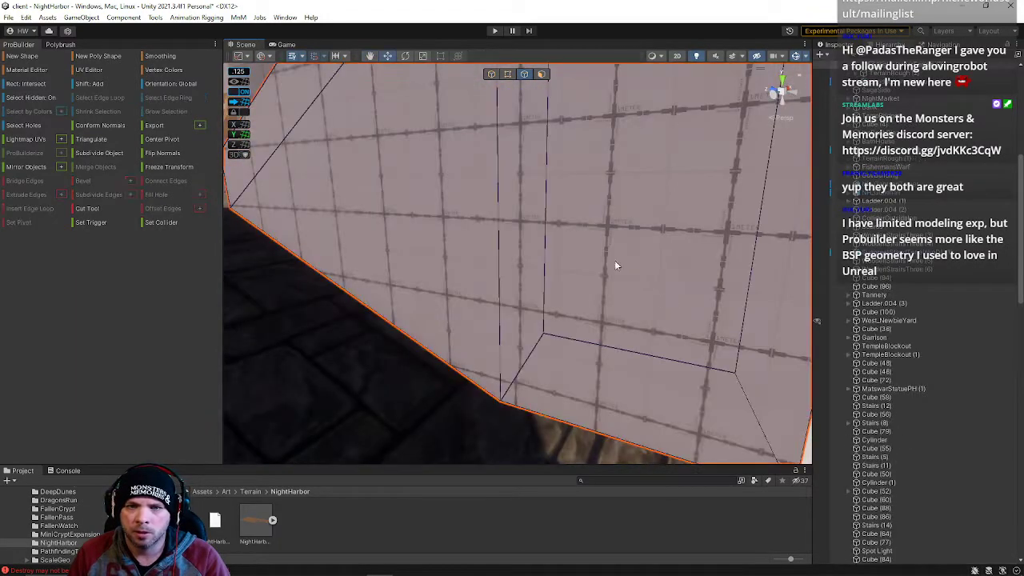
pyautogui.click(551, 211)
pyautogui.moveTo(551, 210); pyautogui.dragTo(503, 229, button='right')
pyautogui.moveTo(472, 231); pyautogui.dragTo(447, 230)
pyautogui.moveTo(548, 244); pyautogui.dragTo(340, 204, button='right')
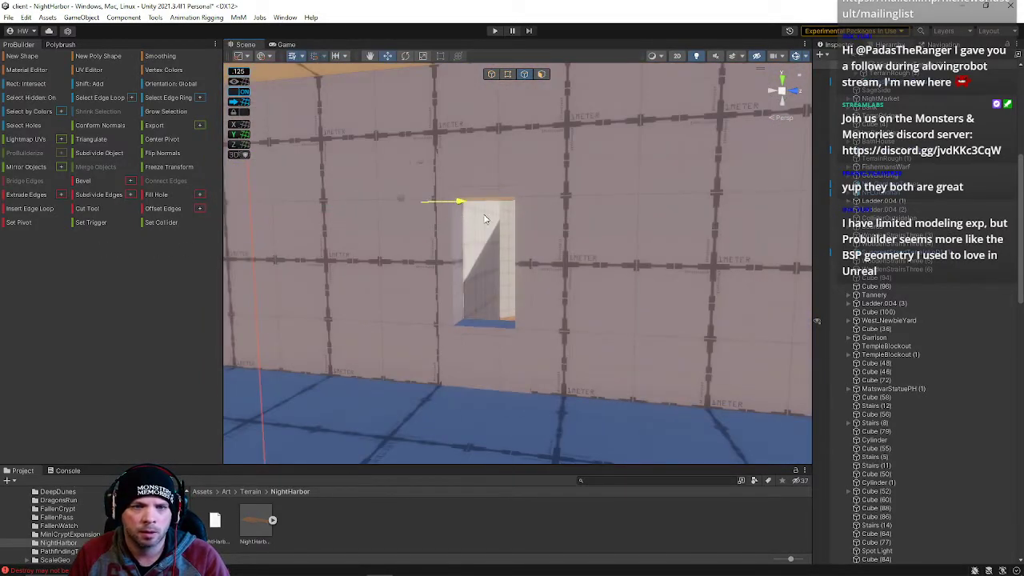
# Move the outer inset's top and bottom edges to the height of the window opening's head and sill
pyautogui.moveTo(500, 221); pyautogui.dragTo(667, 135, button='right')
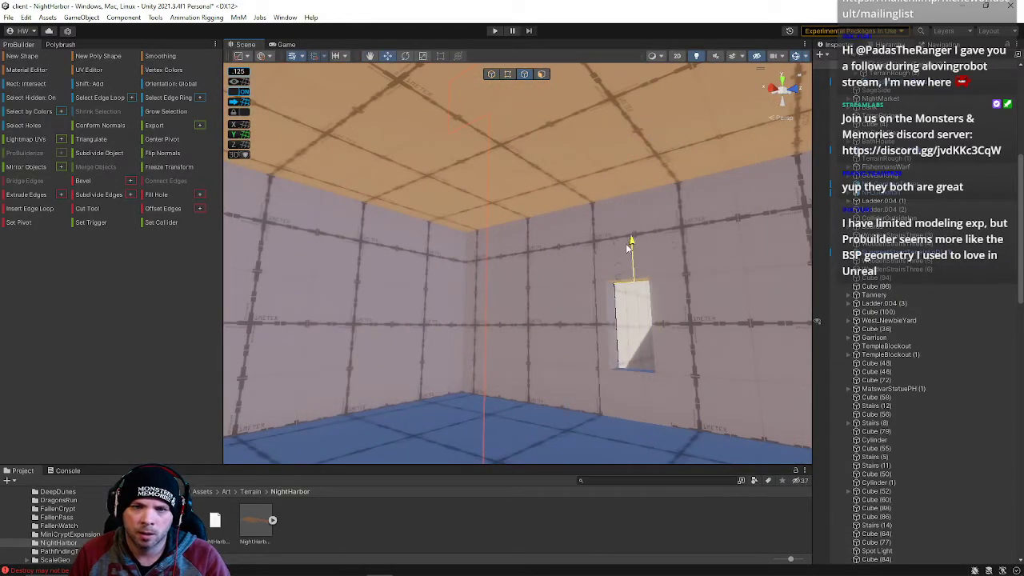
pyautogui.moveTo(629, 247); pyautogui.dragTo(354, 285, button='right')
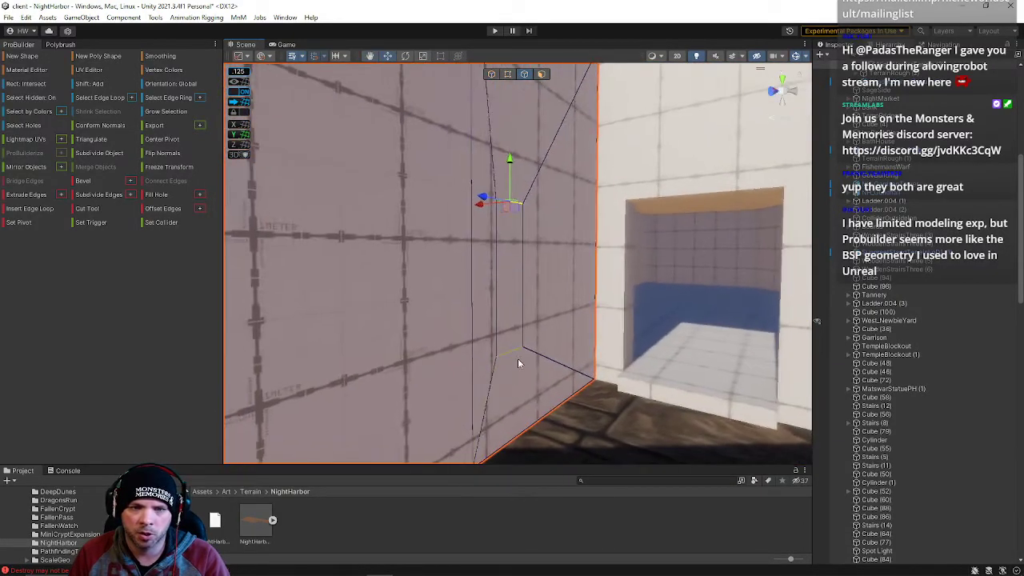
pyautogui.moveTo(514, 319); pyautogui.dragTo(512, 271)
pyautogui.moveTo(513, 270); pyautogui.dragTo(707, 270, button='right')
pyautogui.moveTo(605, 200); pyautogui.dragTo(350, 196, button='right')
# Delete the inset face on the outer wall to open the window, and return to whole-object selection
pyautogui.click(541, 75)
pyautogui.click(428, 232)
pyautogui.moveTo(428, 232); pyautogui.dragTo(303, 284, button='right')
pyautogui.click(491, 74)
pyautogui.press('f')
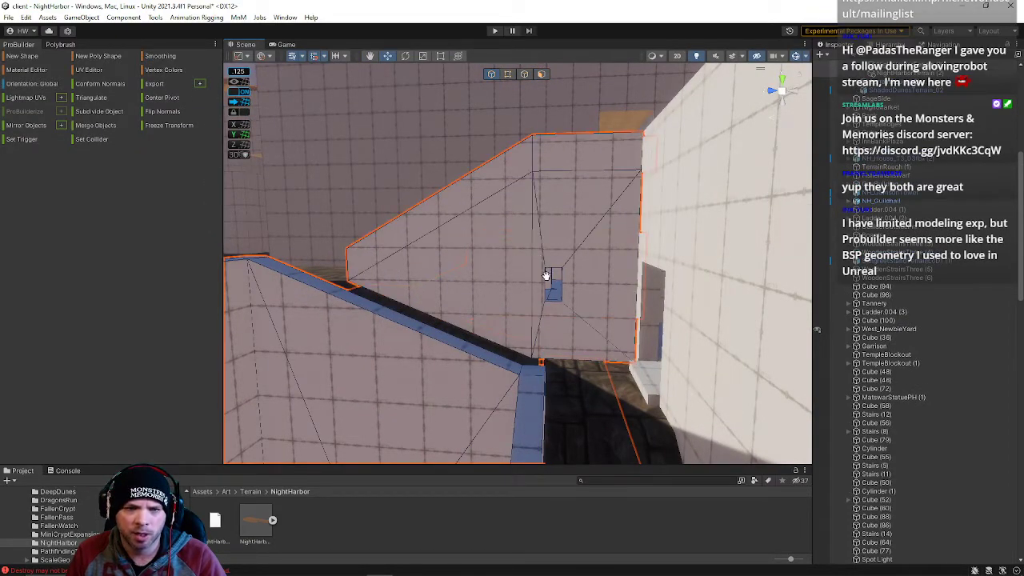
pyautogui.click(29, 130)
pyautogui.hotkey('ctrl', 'z')
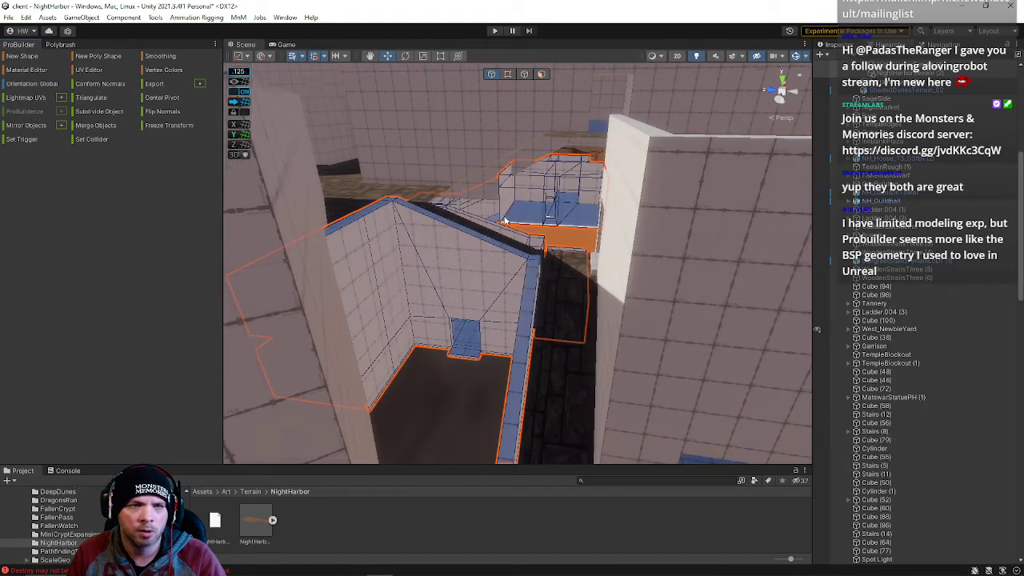
pyautogui.moveTo(575, 241); pyautogui.dragTo(685, 100, button='right')
pyautogui.click(635, 147)
pyautogui.moveTo(635, 147); pyautogui.dragTo(564, 269, button='right')
pyautogui.press('w')
pyautogui.hotkey('ctrl', 'z')
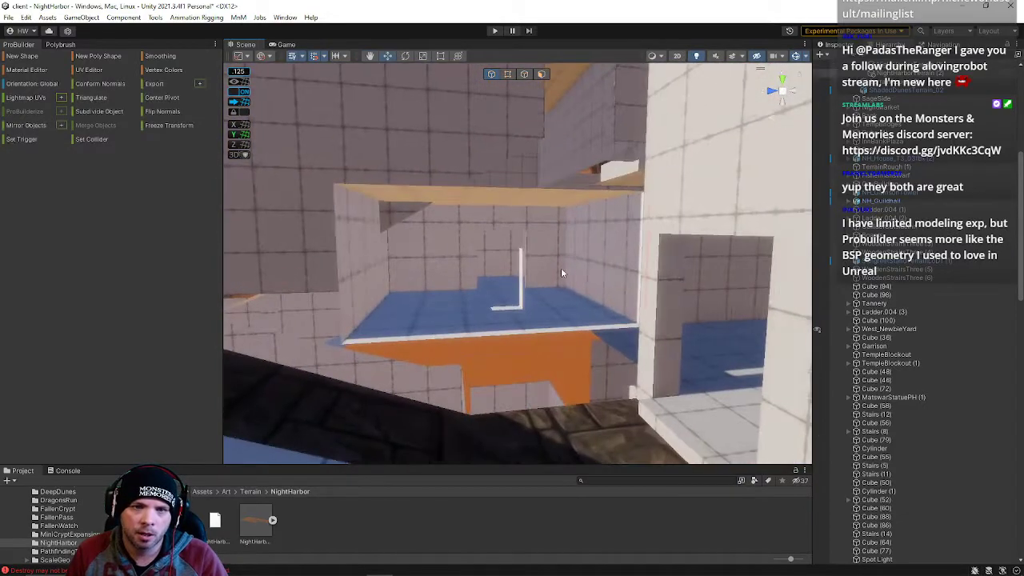
pyautogui.moveTo(497, 326); pyautogui.dragTo(367, 378, button='right')
pyautogui.press('s')
pyautogui.moveTo(218, 365); pyautogui.dragTo(457, 400, button='right')
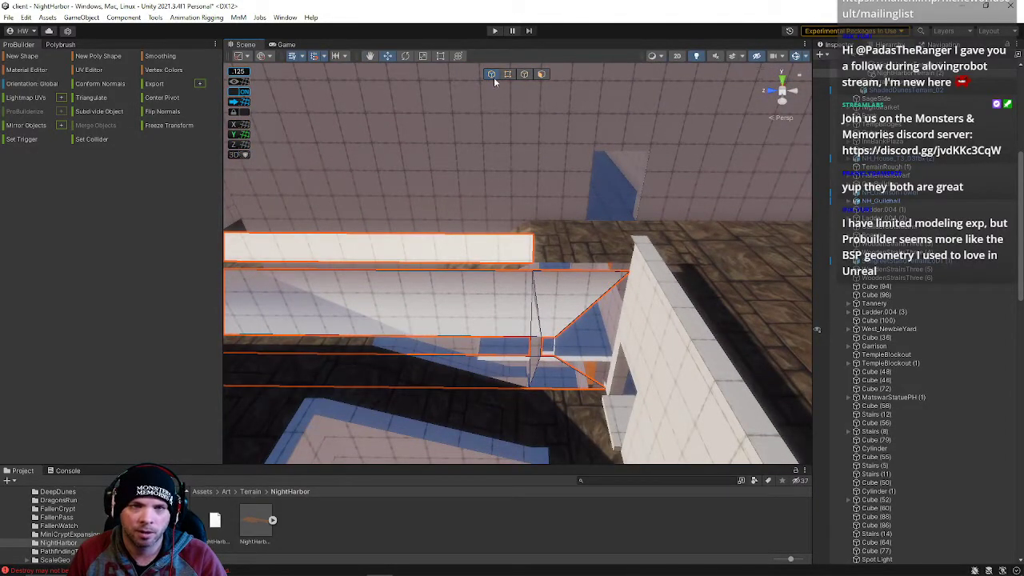
pyautogui.click(489, 288)
pyautogui.click(473, 336)
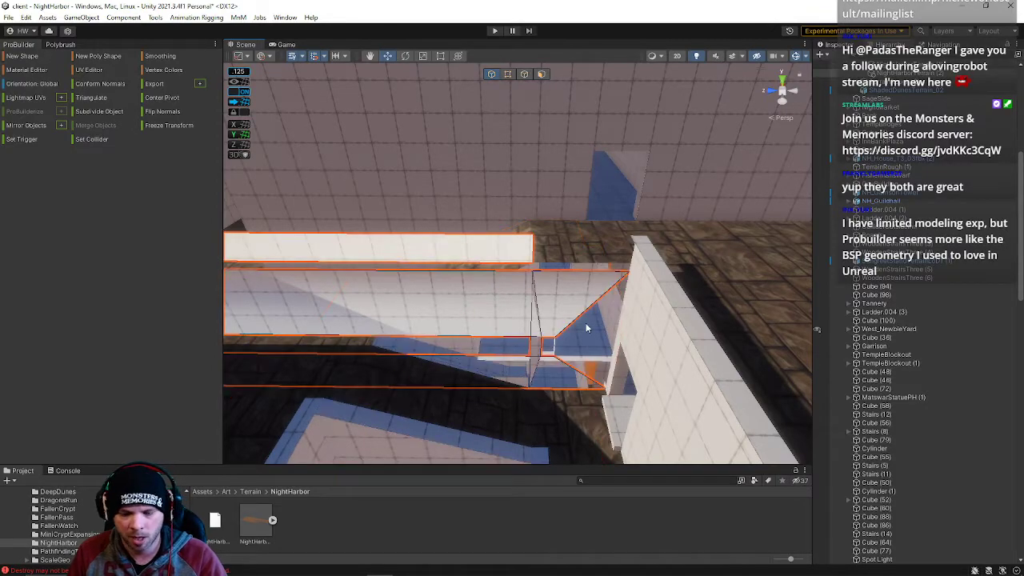
# Extrude the window opening's outer bottom edge down to the ground and its outer top edge upward
pyautogui.moveTo(586, 327); pyautogui.dragTo(520, 230, button='right')
pyautogui.click(519, 229)
pyautogui.click(525, 74)
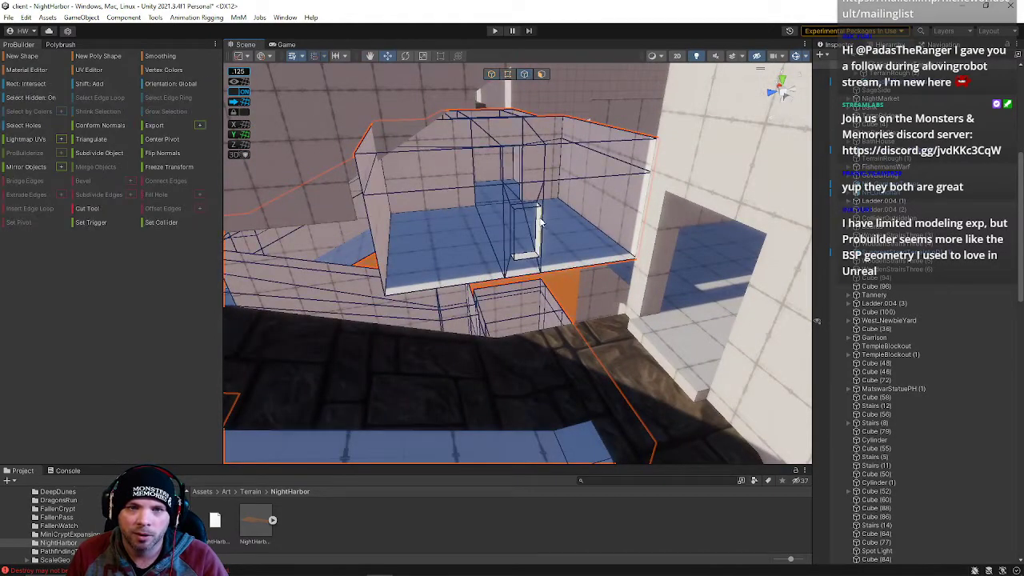
pyautogui.click(520, 262)
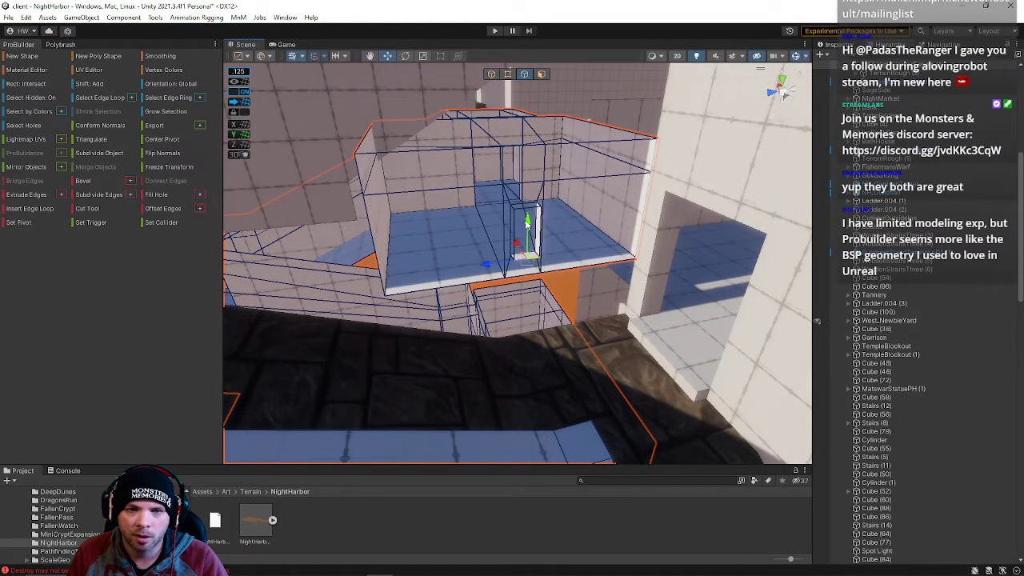
pyautogui.moveTo(528, 222); pyautogui.dragTo(528, 290)
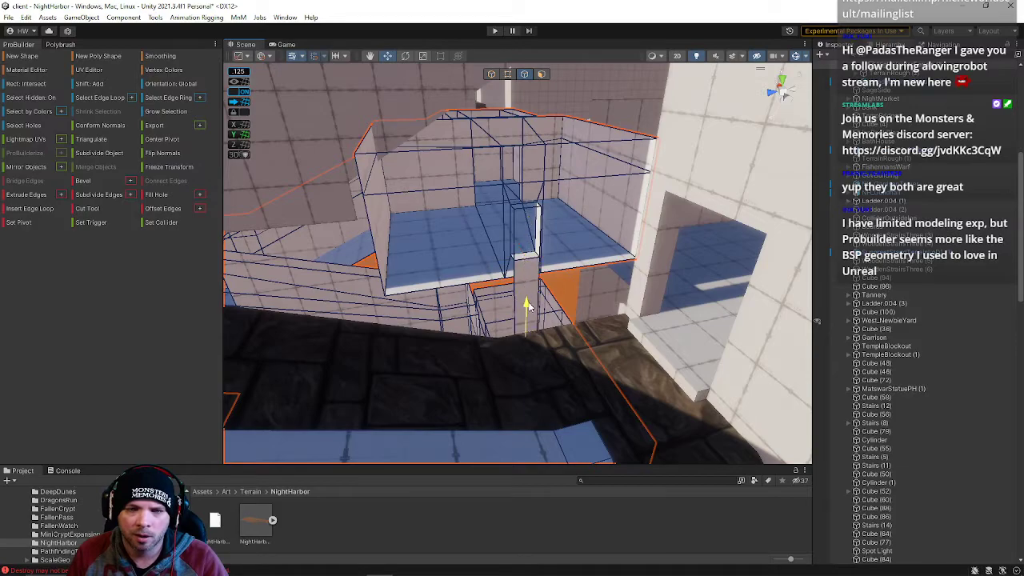
pyautogui.keyDown('alt'); pyautogui.moveTo(547, 302); pyautogui.dragTo(366, 55); pyautogui.keyUp('alt')
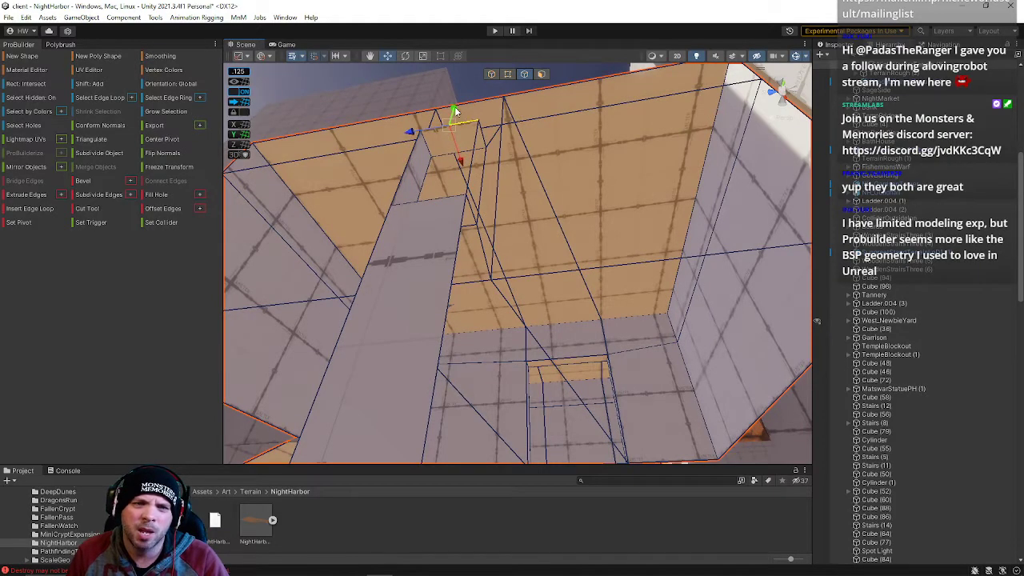
pyautogui.keyDown('alt'); pyautogui.moveTo(452, 110); pyautogui.dragTo(473, 253); pyautogui.keyUp('alt')
# Select the lower corner vertices at the end of the adjoining sloped wall and raise them toward the room's ceiling level
pyautogui.click(473, 253)
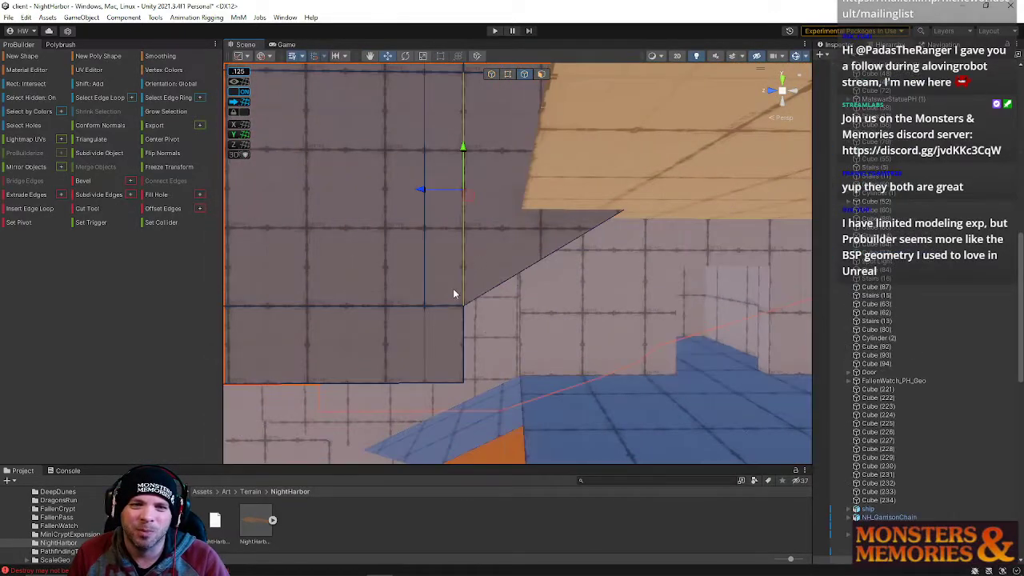
pyautogui.press('h')
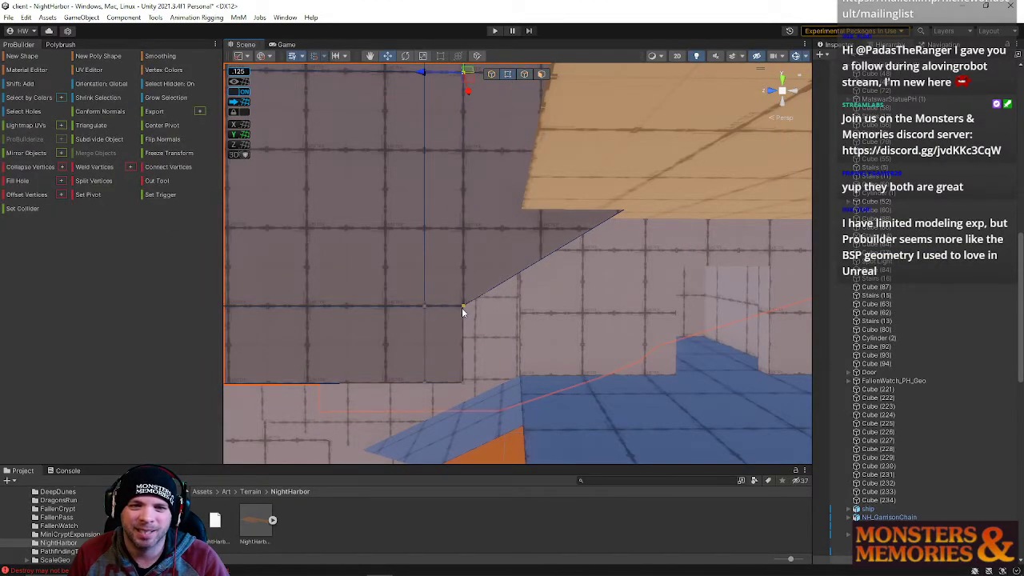
pyautogui.moveTo(465, 274); pyautogui.dragTo(468, 200)
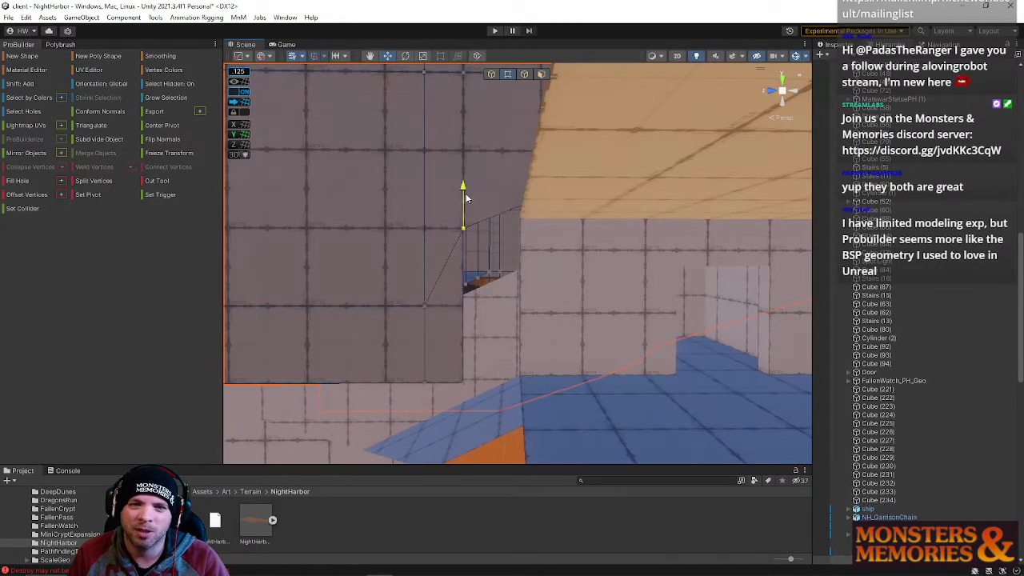
pyautogui.keyDown('alt'); pyautogui.moveTo(464, 158); pyautogui.dragTo(484, 277); pyautogui.keyUp('alt')
pyautogui.keyDown('shift'); pyautogui.click(492, 279); pyautogui.keyUp('shift')
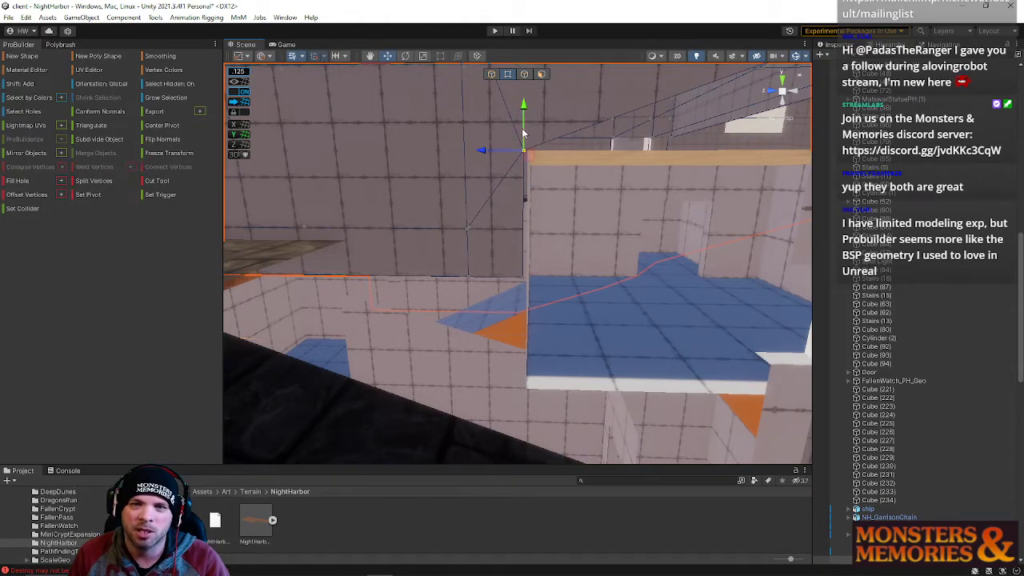
pyautogui.keyDown('alt'); pyautogui.moveTo(522, 128); pyautogui.dragTo(522, 216); pyautogui.keyUp('alt')
# Select the top edge of the wall strip above the window and raise it well past the room's ceiling
pyautogui.moveTo(523, 216); pyautogui.dragTo(705, 326, button='right')
pyautogui.click(524, 75)
pyautogui.click(491, 74)
pyautogui.click(524, 75)
pyautogui.click(526, 234)
pyautogui.moveTo(526, 233); pyautogui.dragTo(531, 269, button='right')
pyautogui.moveTo(528, 165); pyautogui.dragTo(523, 140)
pyautogui.moveTo(543, 172); pyautogui.dragTo(544, 207, button='right')
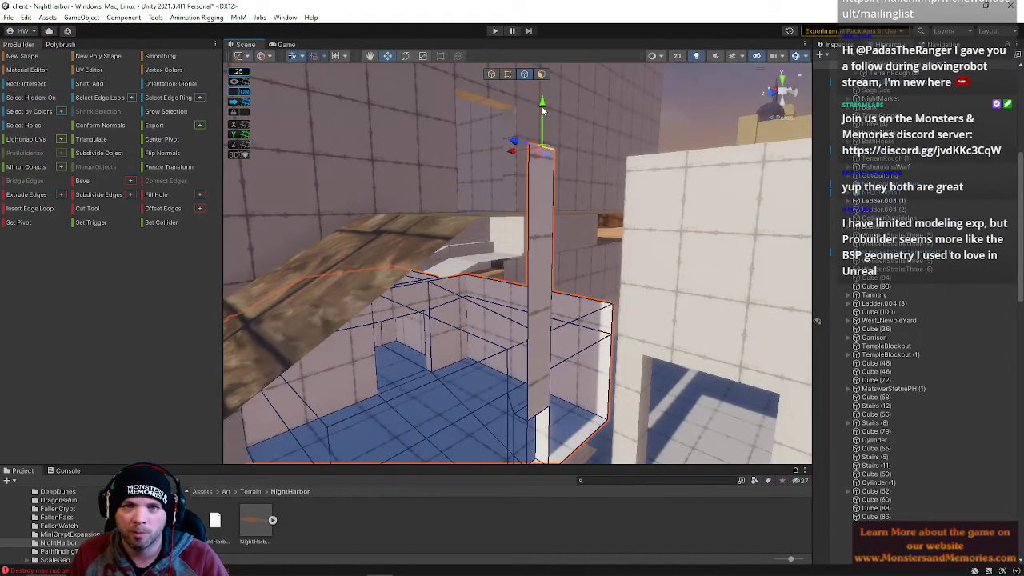
# Select the vertical edges on the strip's side nearest the white building and extrude them sideways to that building's wall
pyautogui.moveTo(542, 97); pyautogui.dragTo(486, 220, button='right')
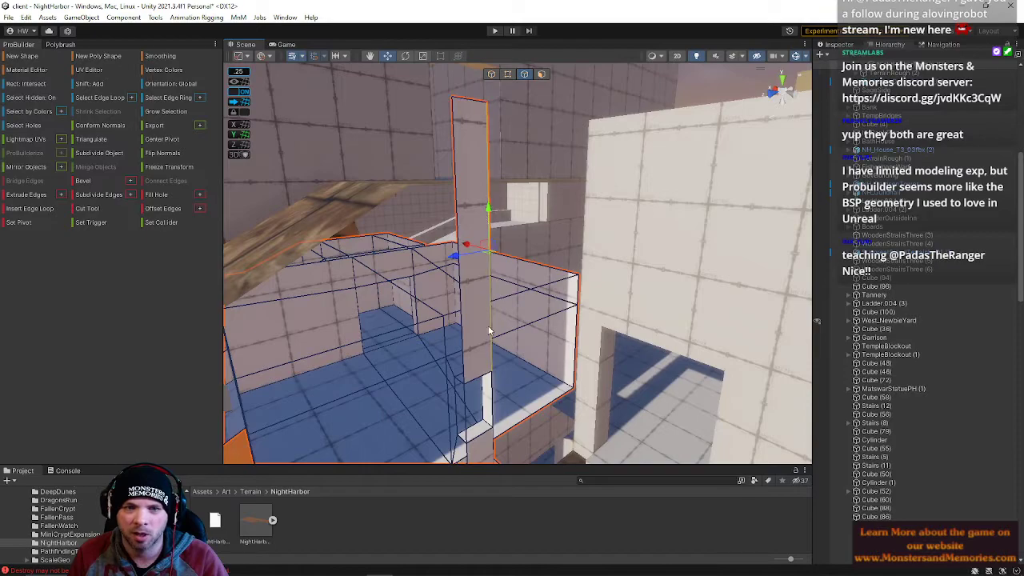
pyautogui.click(489, 402)
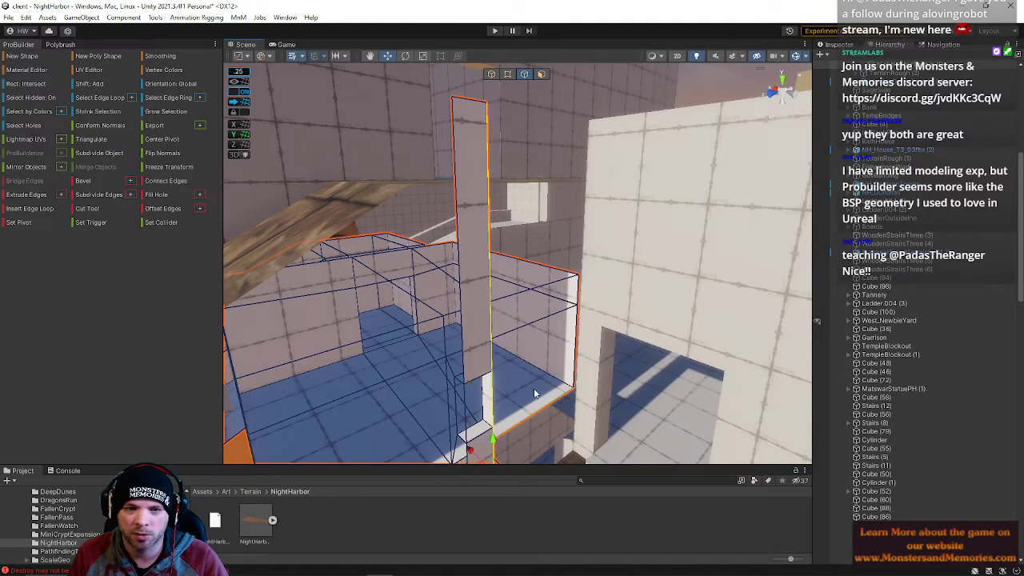
pyautogui.moveTo(535, 394); pyautogui.dragTo(519, 378, button='right')
pyautogui.keyDown('shift'); pyautogui.moveTo(517, 370); pyautogui.dragTo(604, 335); pyautogui.keyUp('shift')
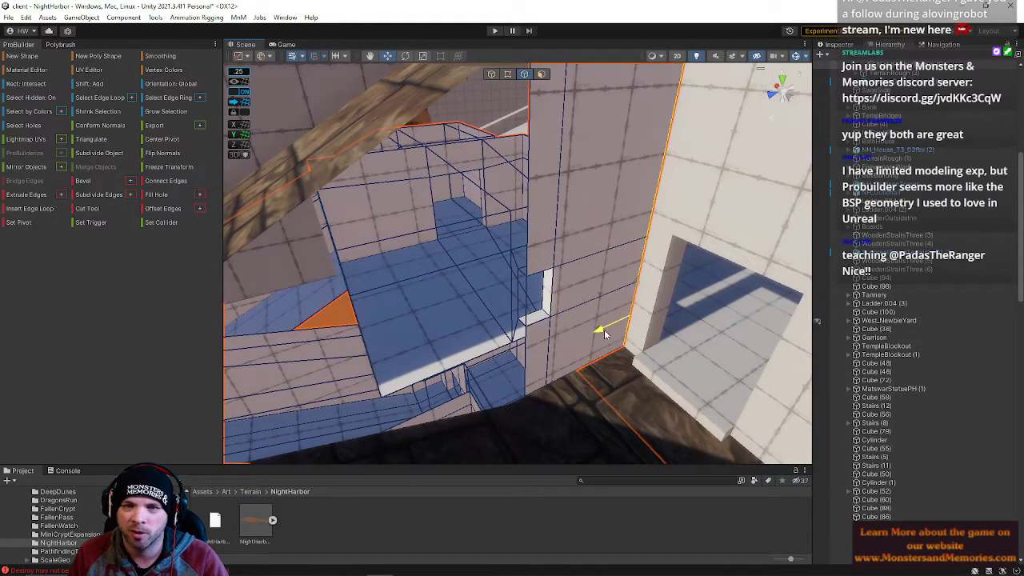
# Select the vertical edges along the wall strip's side facing the room opening and move them sideways toward the opening
pyautogui.click(525, 364)
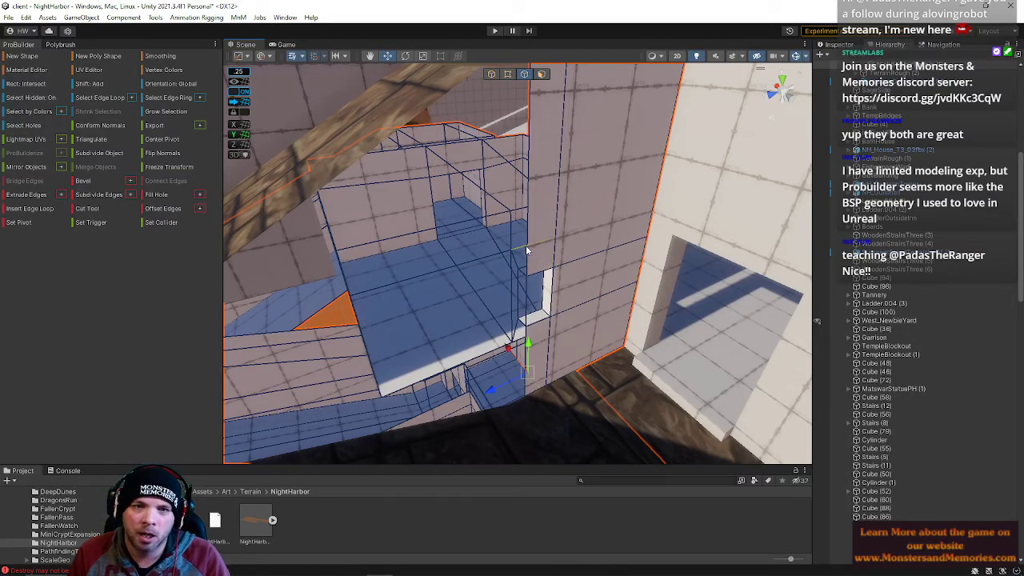
pyautogui.keyDown('shift'); pyautogui.click(528, 253); pyautogui.keyUp('shift')
pyautogui.moveTo(487, 318)
pyautogui.keyDown('shift'); pyautogui.mouseDown()
pyautogui.moveTo(465, 322)
pyautogui.moveTo(487, 313)
pyautogui.mouseUp(); pyautogui.keyUp('shift')
pyautogui.click(532, 363)
pyautogui.click(526, 370)
pyautogui.moveTo(526, 318); pyautogui.dragTo(365, 114, button='right')
pyautogui.click(482, 218)
pyautogui.moveTo(482, 274); pyautogui.dragTo(435, 273, button='right')
pyautogui.keyDown('shift'); pyautogui.click(495, 314); pyautogui.keyUp('shift')
pyautogui.click(447, 156)
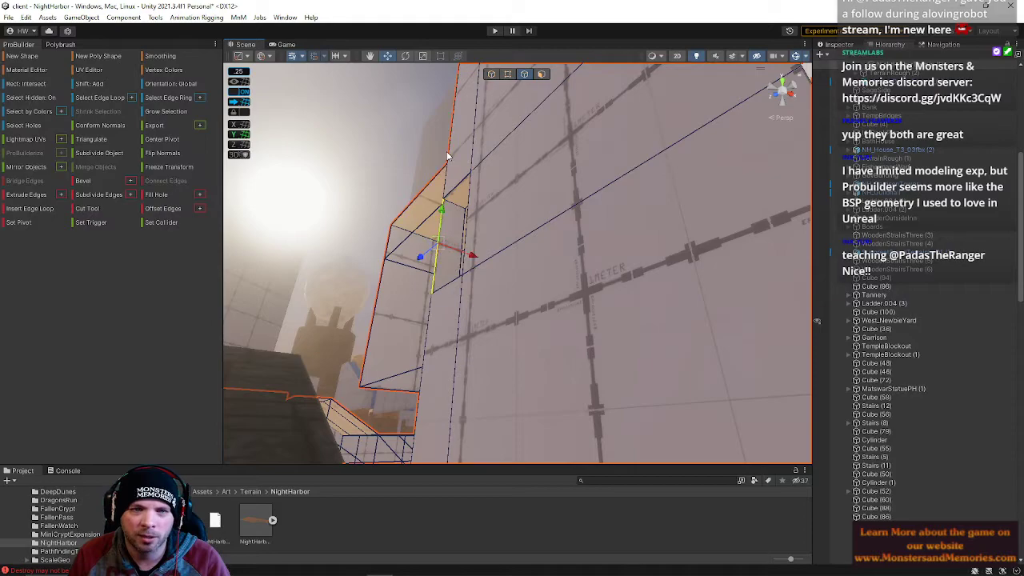
pyautogui.keyDown('shift'); pyautogui.click(452, 149); pyautogui.keyUp('shift')
pyautogui.click(429, 344)
pyautogui.moveTo(430, 344); pyautogui.dragTo(517, 400, button='right')
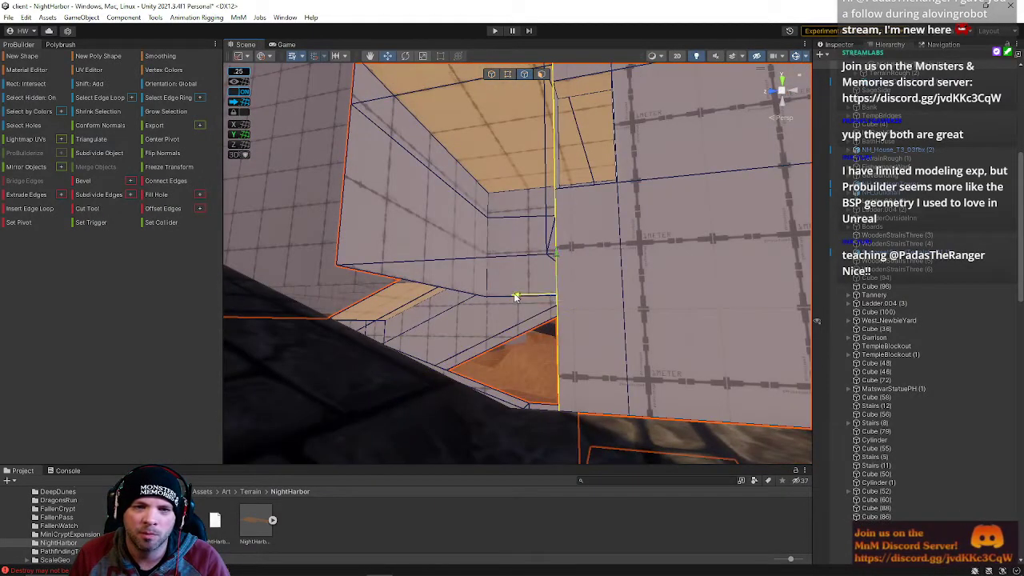
pyautogui.moveTo(516, 297); pyautogui.dragTo(468, 293)
# Adjust the height of the wall strip's top edges to sit just above the stone walkway and pull its end edge outward
pyautogui.moveTo(489, 279); pyautogui.dragTo(709, 356, button='right')
pyautogui.click(618, 234)
pyautogui.keyDown('shift'); pyautogui.click(600, 239); pyautogui.keyUp('shift')
pyautogui.moveTo(582, 253); pyautogui.dragTo(585, 306, button='right')
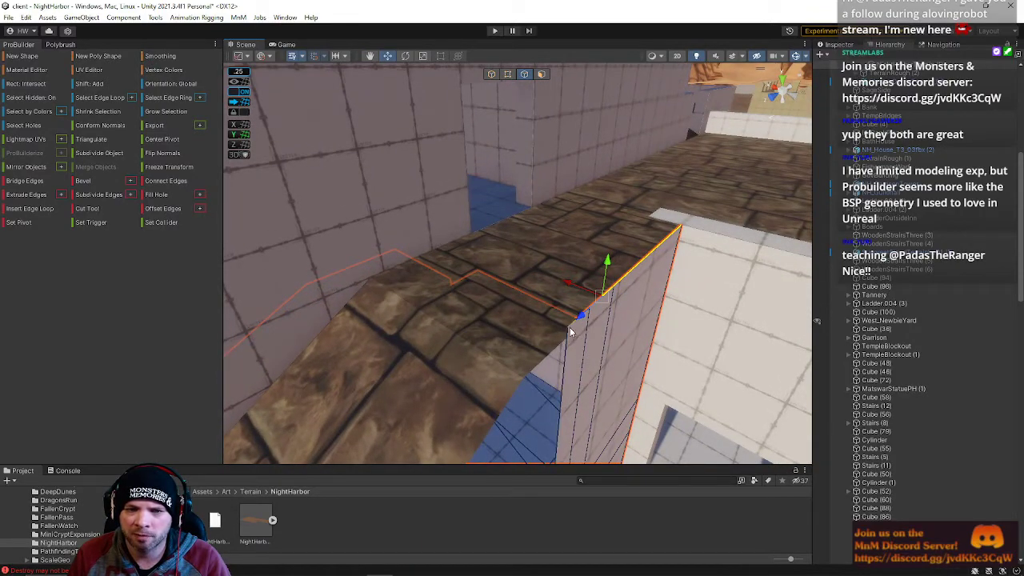
pyautogui.moveTo(507, 285); pyautogui.dragTo(649, 264, button='right')
pyautogui.moveTo(636, 345); pyautogui.dragTo(620, 427)
pyautogui.moveTo(584, 365); pyautogui.dragTo(564, 243, button='right')
pyautogui.moveTo(593, 254); pyautogui.dragTo(552, 235)
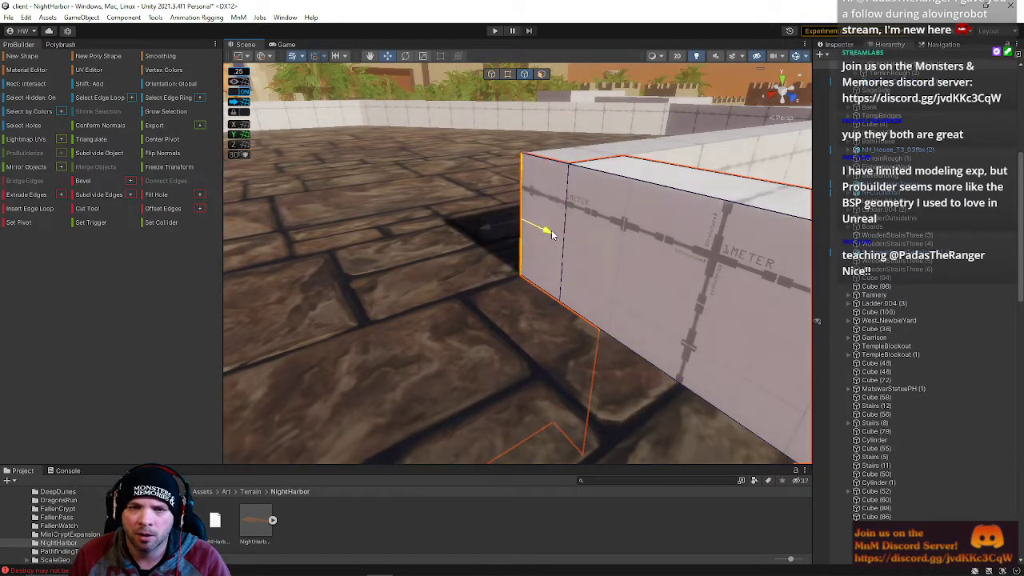
pyautogui.moveTo(597, 250); pyautogui.dragTo(576, 192, button='right')
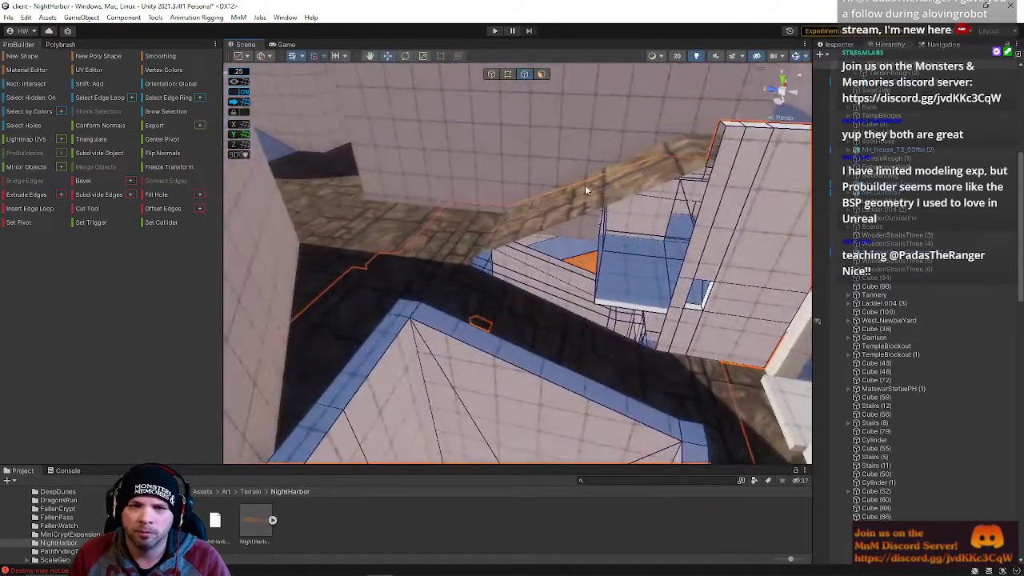
# Collapse the base vertices below the small window into one and move it to the strip's lower corner beside the room opening
pyautogui.moveTo(706, 203)
pyautogui.mouseDown(button='right')
pyautogui.moveTo(744, 224)
pyautogui.moveTo(704, 183)
pyautogui.mouseUp(button='right')
pyautogui.click(508, 75)
pyautogui.moveTo(555, 339); pyautogui.dragTo(590, 335, button='right')
pyautogui.hotkey('alt', 'c')
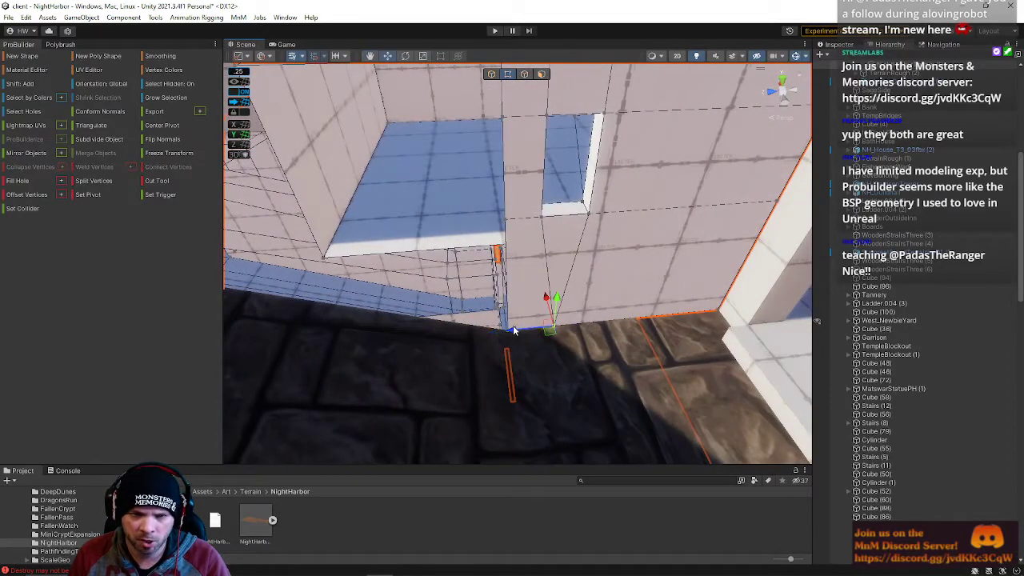
pyautogui.moveTo(511, 332); pyautogui.dragTo(470, 337)
pyautogui.moveTo(470, 337); pyautogui.dragTo(495, 371, button='right')
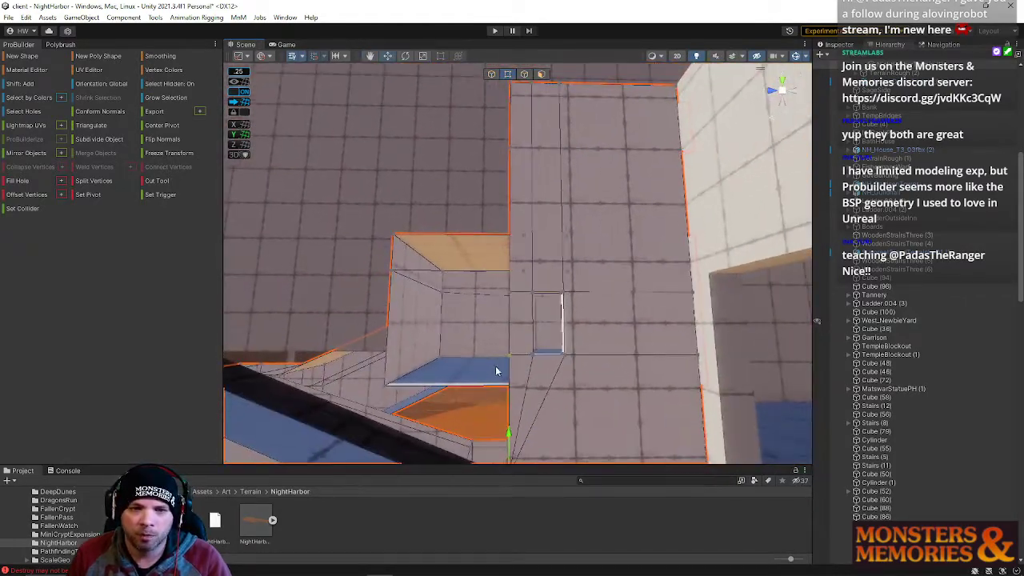
pyautogui.moveTo(507, 432); pyautogui.dragTo(616, 403, button='right')
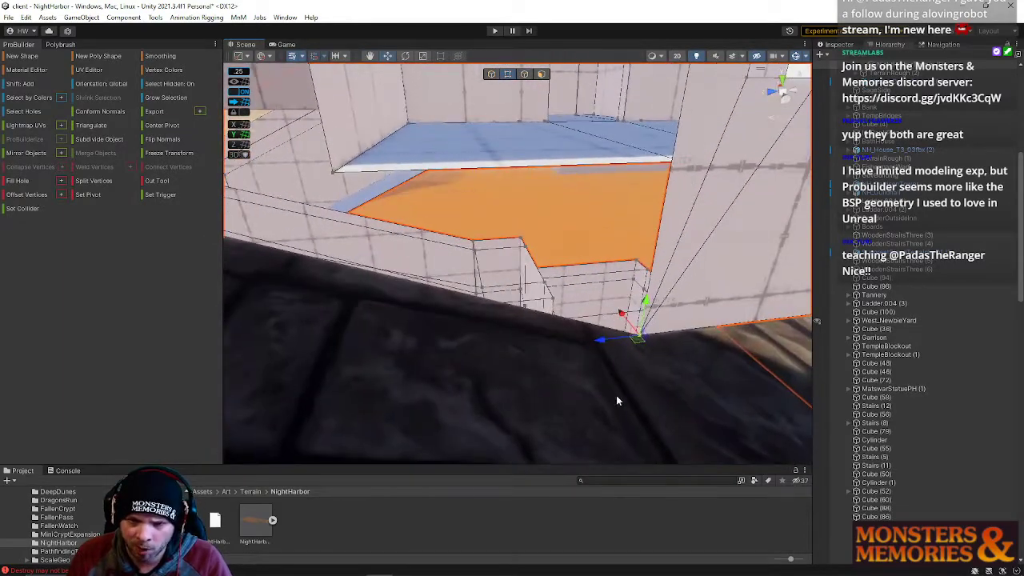
# Slide the inner top vertices above the small window outward to the wall strip's two top corners
pyautogui.moveTo(635, 324); pyautogui.dragTo(640, 165, button='right')
pyautogui.click(626, 285)
pyautogui.moveTo(628, 279); pyautogui.dragTo(640, 207, button='right')
pyautogui.moveTo(626, 268); pyautogui.dragTo(583, 80)
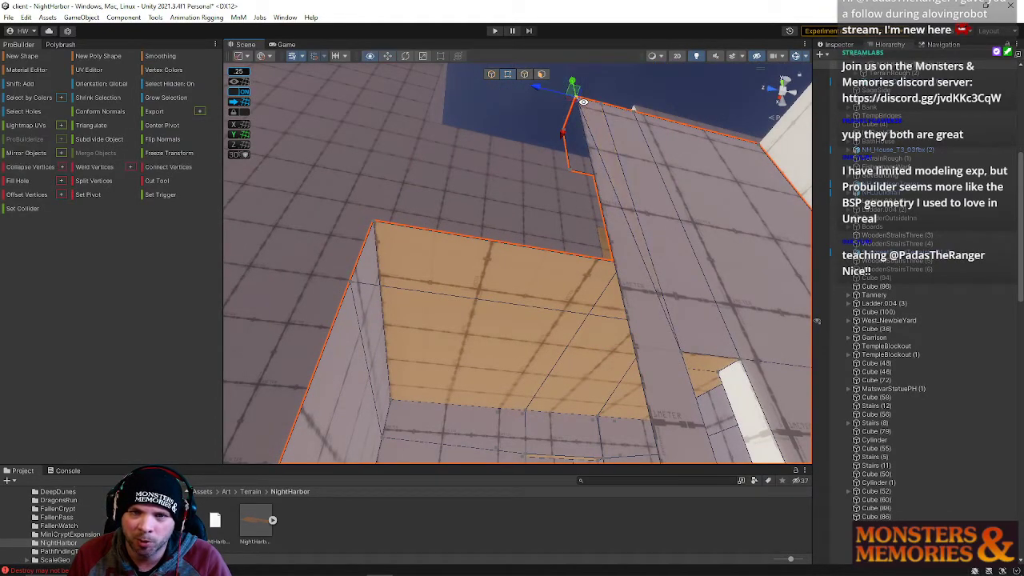
pyautogui.moveTo(613, 158); pyautogui.dragTo(580, 142, button='right')
pyautogui.click(525, 145)
pyautogui.moveTo(484, 144); pyautogui.dragTo(456, 142)
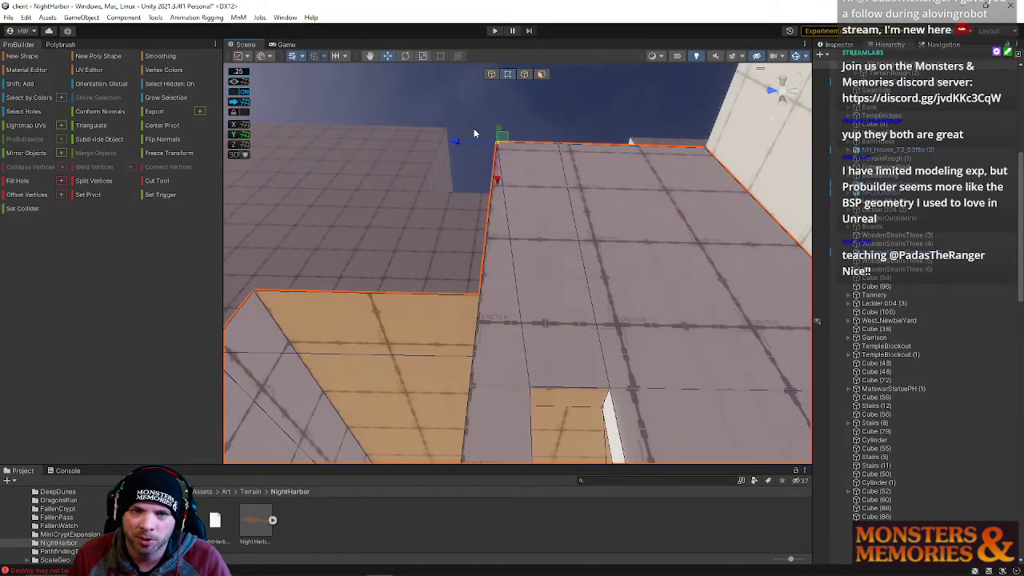
pyautogui.click(562, 148)
pyautogui.moveTo(528, 145)
pyautogui.mouseDown()
pyautogui.moveTo(659, 161)
pyautogui.moveTo(703, 150)
pyautogui.moveTo(691, 134)
pyautogui.moveTo(704, 140)
pyautogui.mouseUp()
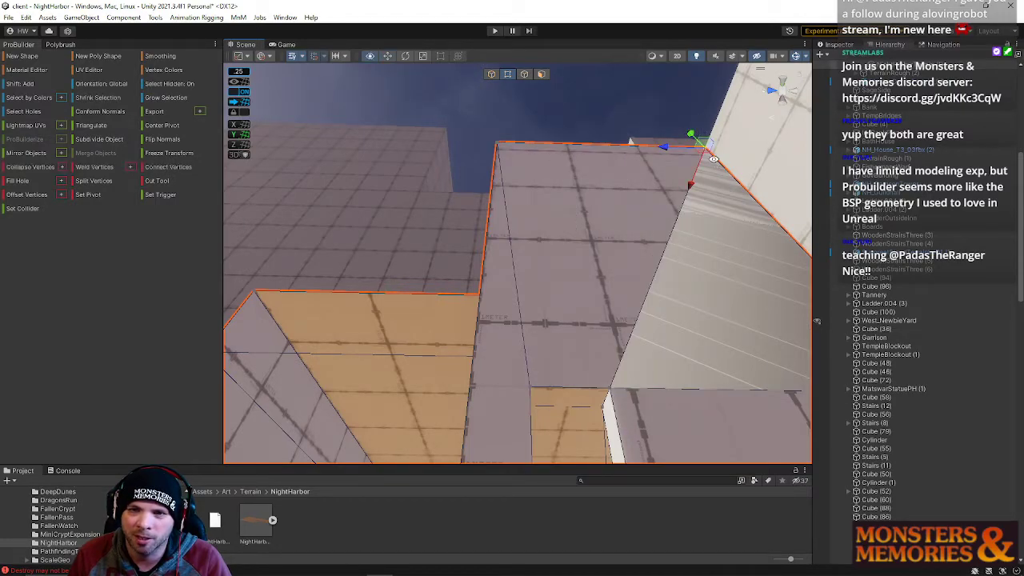
# On the wall strip's reverse side, slide the two inner pairs of top and bottom vertices outward to the wall's opposite ends
pyautogui.press('e')
pyautogui.moveTo(635, 149)
pyautogui.mouseDown(button='right')
pyautogui.moveTo(654, 224)
pyautogui.moveTo(962, 386)
pyautogui.moveTo(20, 359)
pyautogui.moveTo(46, 436)
pyautogui.moveTo(122, 463)
pyautogui.moveTo(251, 460)
pyautogui.mouseUp(button='right')
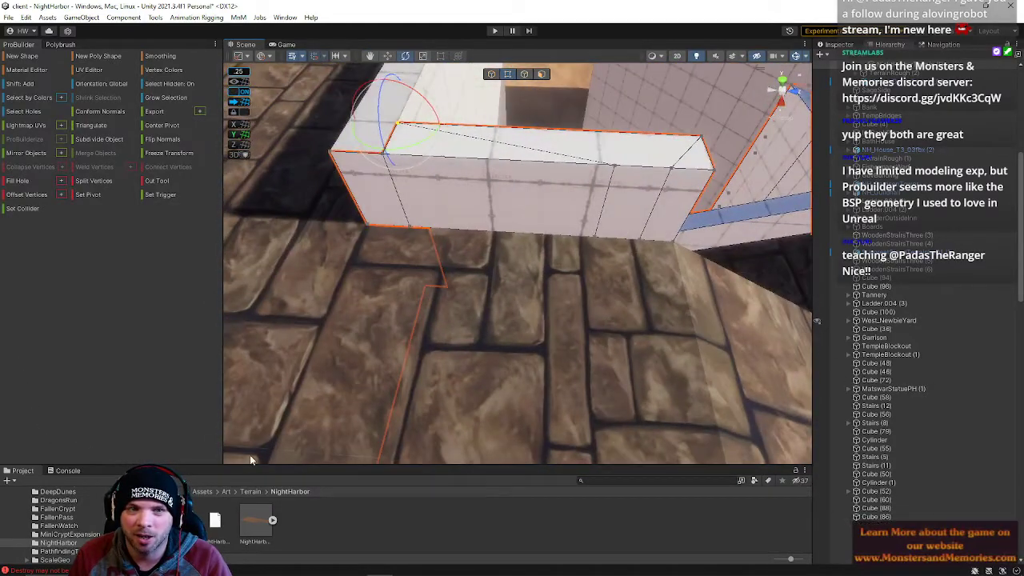
pyautogui.click(614, 165)
pyautogui.keyDown('shift'); pyautogui.click(597, 239); pyautogui.keyUp('shift')
pyautogui.press('w')
pyautogui.moveTo(638, 241); pyautogui.dragTo(447, 246)
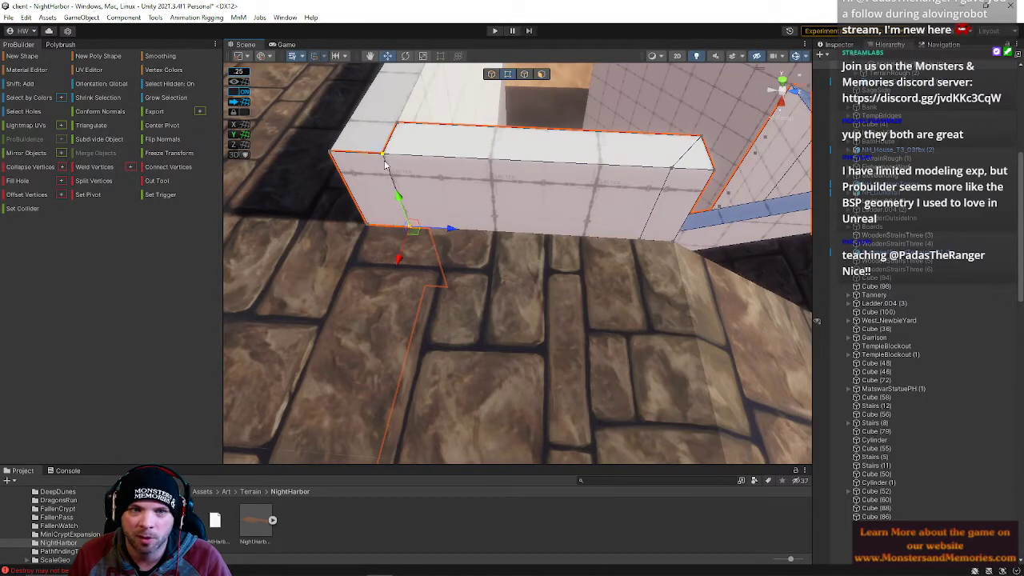
pyautogui.click(412, 230)
pyautogui.click(668, 166)
pyautogui.keyDown('shift'); pyautogui.click(643, 240); pyautogui.keyUp('shift')
pyautogui.moveTo(685, 242); pyautogui.dragTo(714, 244)
# Select the vertical edges at the wall's free end and extrude them sideways across the front of the room opening
pyautogui.moveTo(692, 228); pyautogui.dragTo(567, 256, button='right')
pyautogui.press('d')
pyautogui.press('a')
pyautogui.moveTo(562, 292); pyautogui.dragTo(534, 86, button='right')
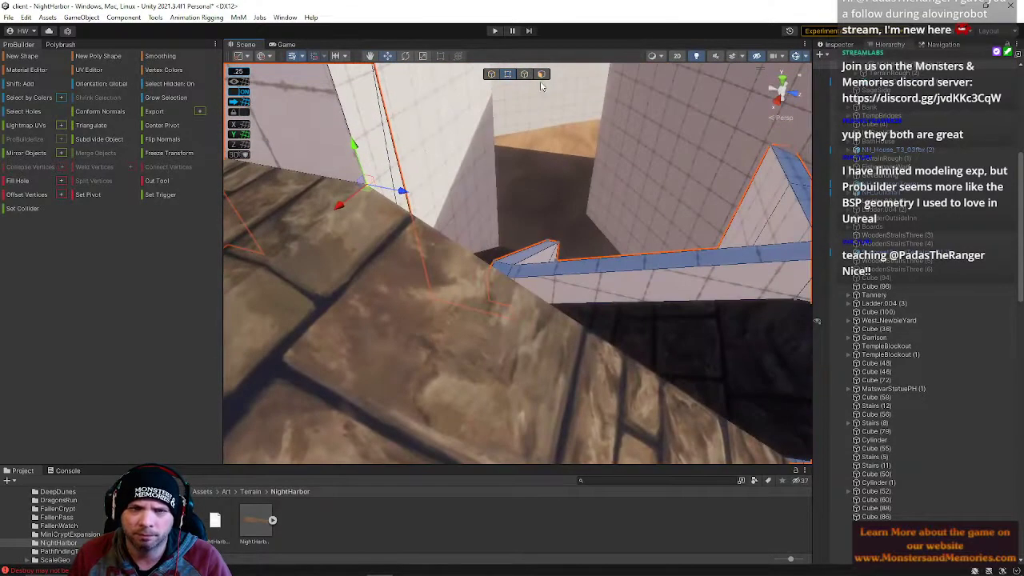
pyautogui.click(523, 74)
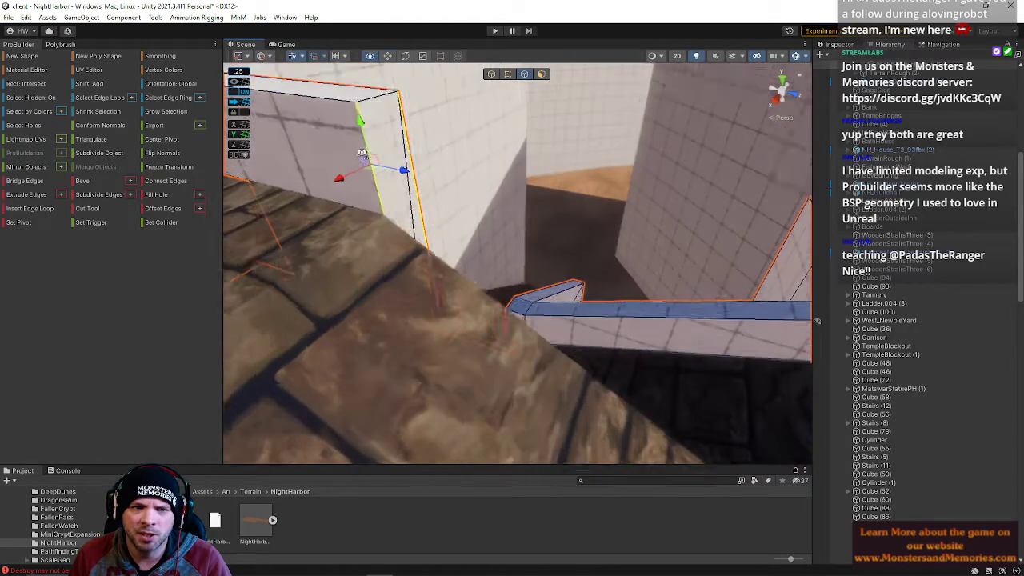
pyautogui.moveTo(362, 153); pyautogui.dragTo(364, 264, button='right')
pyautogui.moveTo(872, 256); pyautogui.dragTo(902, 126, button='right')
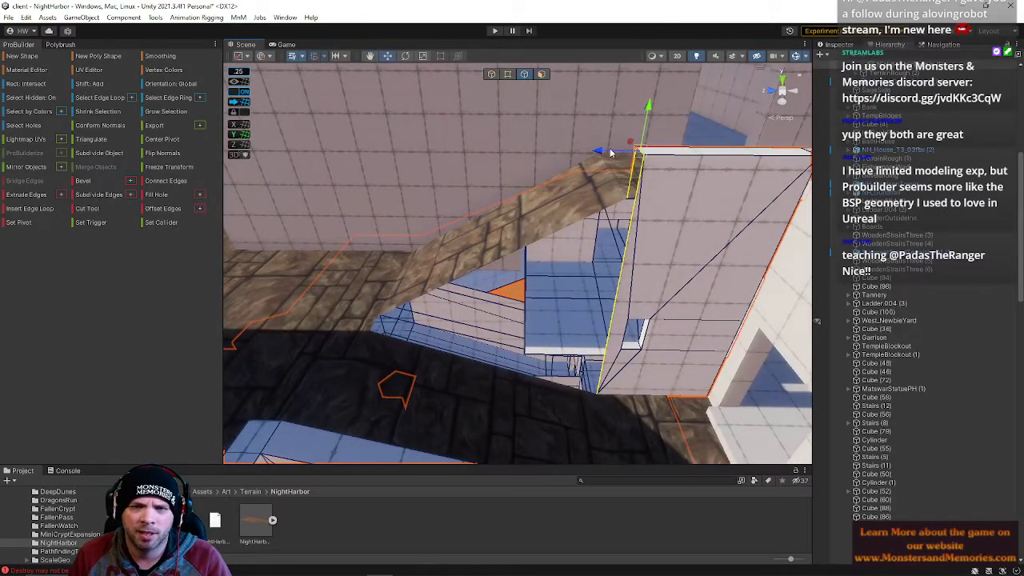
pyautogui.moveTo(574, 155); pyautogui.dragTo(280, 161)
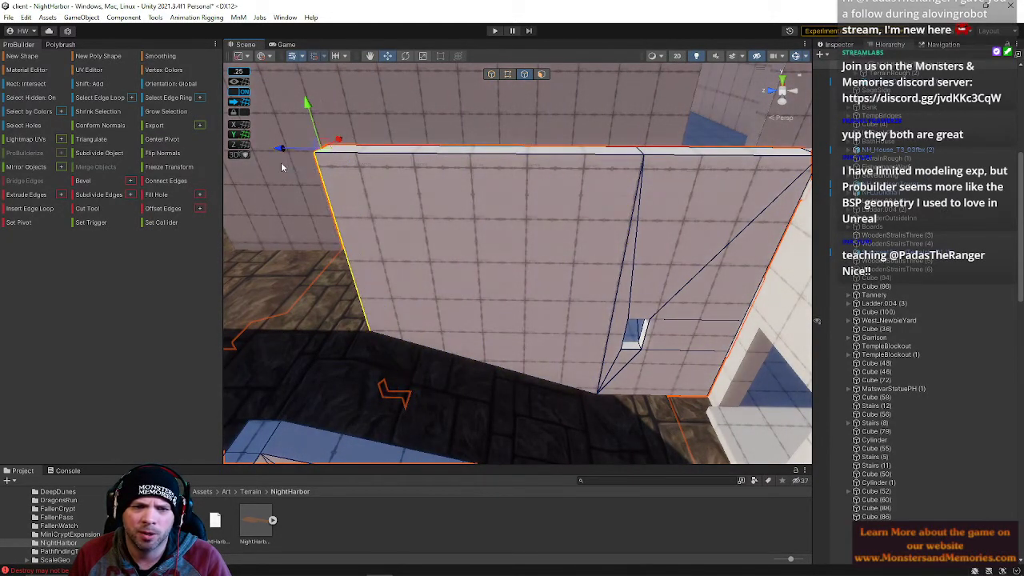
pyautogui.moveTo(416, 181); pyautogui.dragTo(370, 106, button='right')
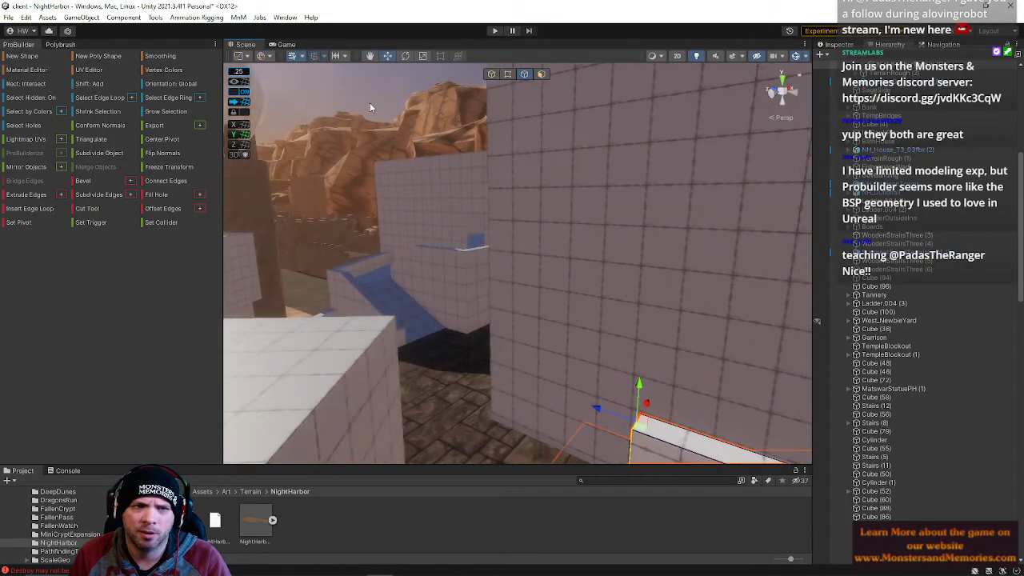
pyautogui.click(370, 106)
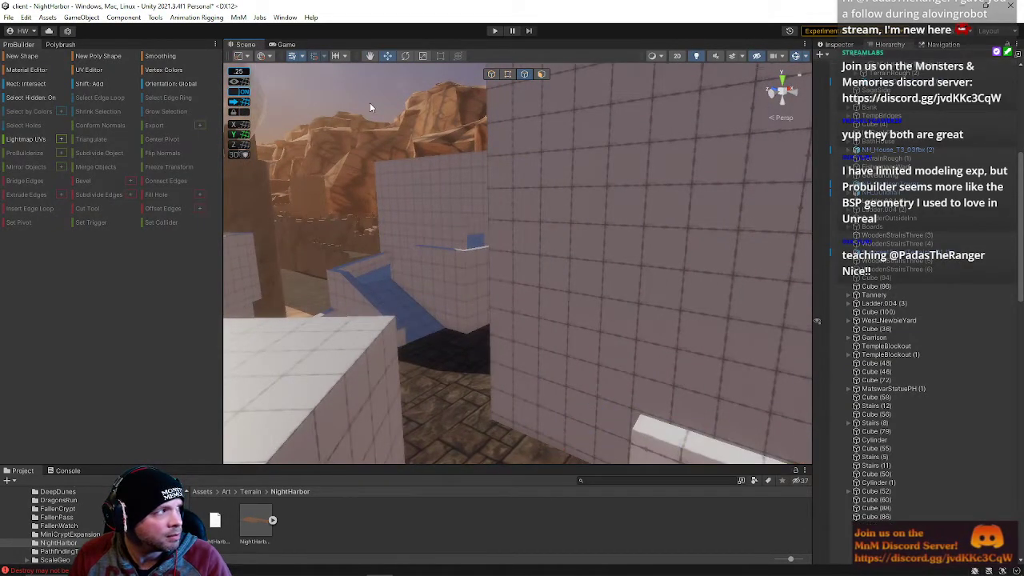
# Lower the top edge at the extended wall's free end so its top slopes down toward the stone walkway
pyautogui.moveTo(418, 176); pyautogui.dragTo(511, 314, button='right')
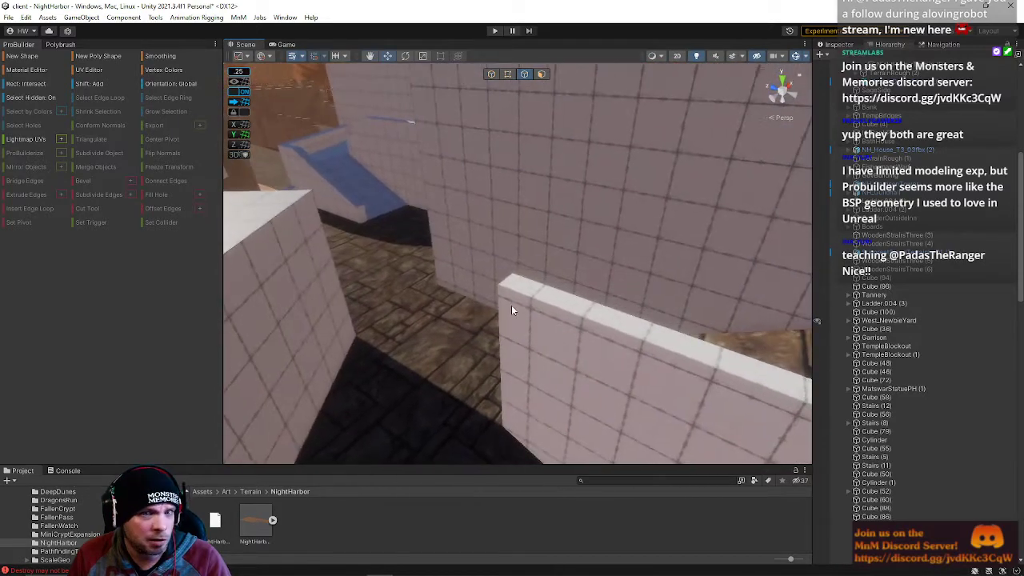
pyautogui.click(510, 285)
pyautogui.moveTo(507, 241); pyautogui.dragTo(506, 364)
pyautogui.moveTo(506, 364); pyautogui.dragTo(666, 228, button='right')
pyautogui.moveTo(537, 159); pyautogui.dragTo(535, 108, button='right')
pyautogui.moveTo(524, 145); pyautogui.dragTo(520, 237)
# Bridge the two vertical edges at the extended wall's free end to cap it
pyautogui.moveTo(671, 216); pyautogui.dragTo(462, 327, button='right')
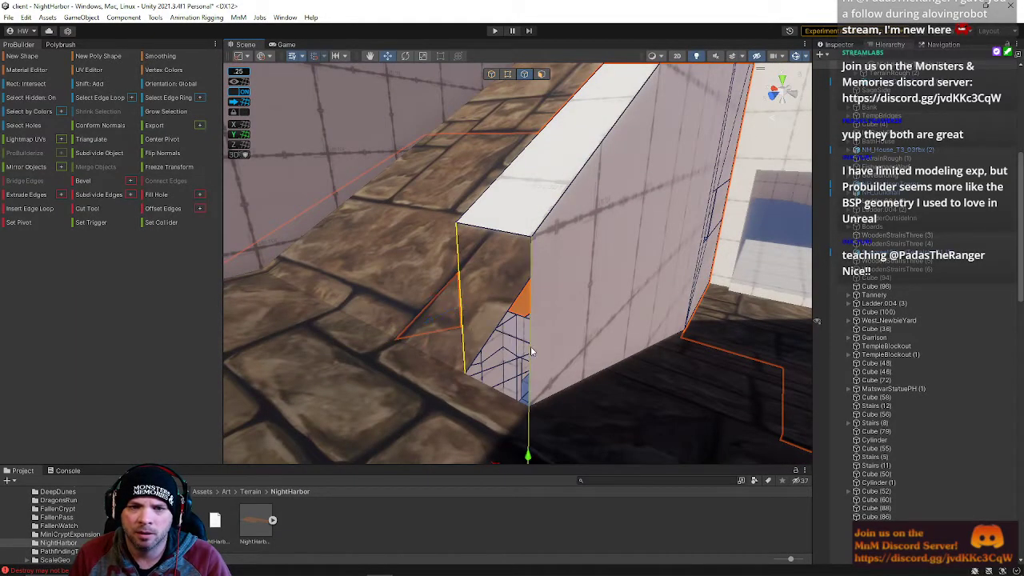
pyautogui.hotkey('alt', 'b')
pyautogui.moveTo(531, 346); pyautogui.dragTo(639, 242, button='right')
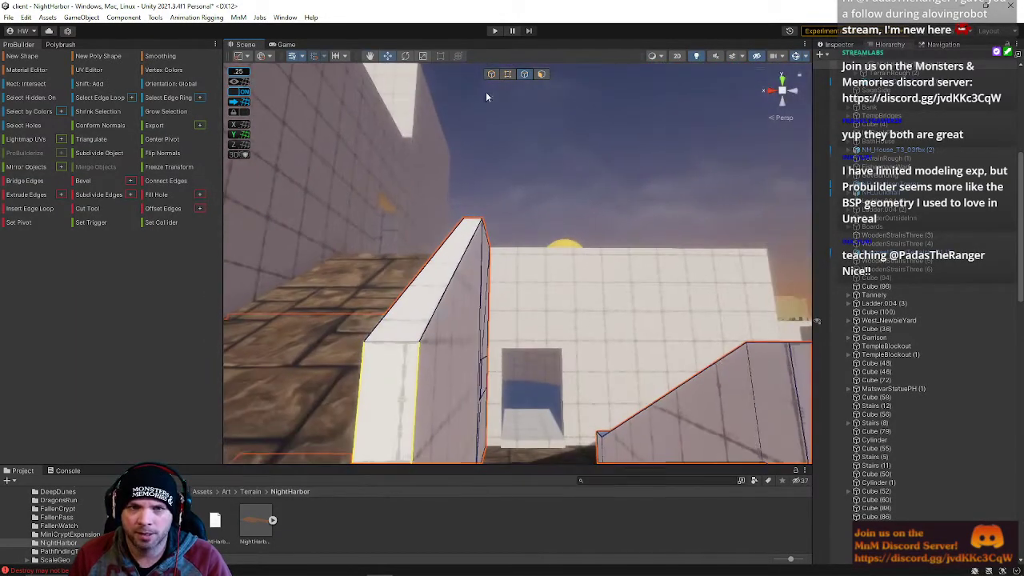
# Return to object selection and save the NightHarbor scene
pyautogui.click(492, 74)
pyautogui.click(5, 18)
pyautogui.click(29, 71)
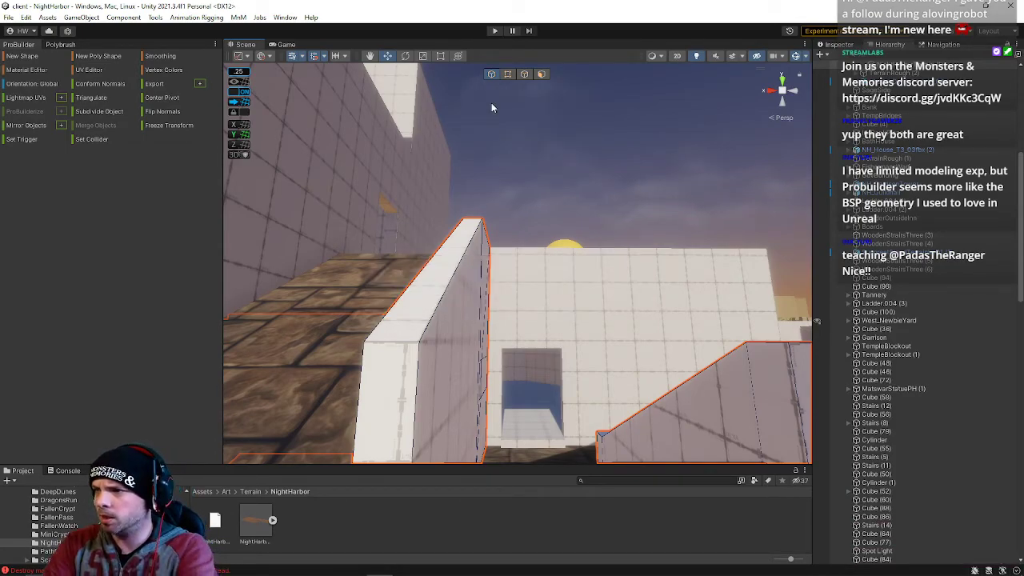
# Select the wall at the alley's far end and inset its two tall adjoining faces into narrow window outlines
pyautogui.moveTo(564, 165); pyautogui.dragTo(252, 237, button='right')
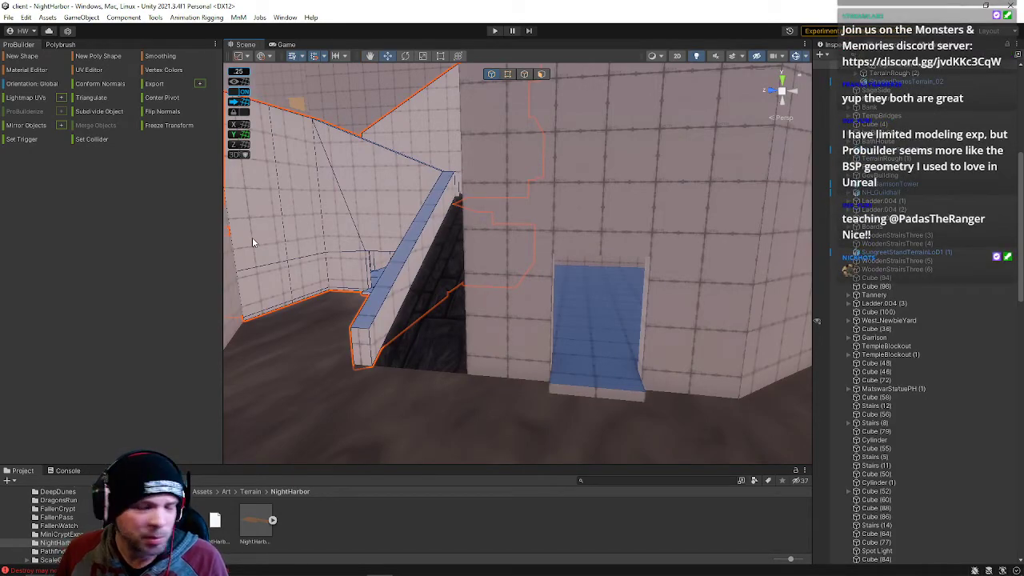
pyautogui.press('f')
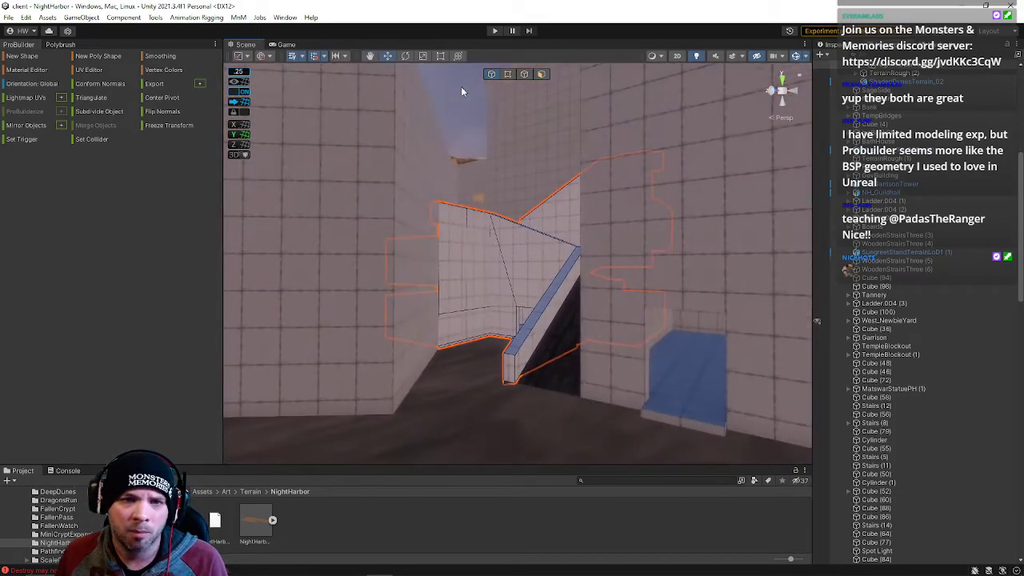
pyautogui.click(473, 105)
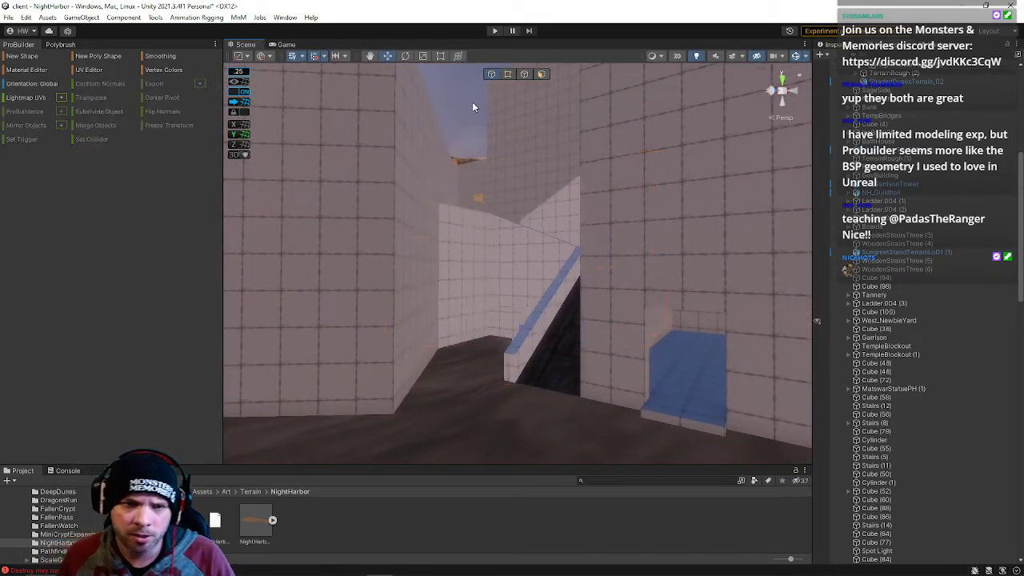
pyautogui.moveTo(469, 212); pyautogui.dragTo(471, 152, button='right')
pyautogui.click(457, 219)
pyautogui.click(541, 74)
pyautogui.click(424, 278)
pyautogui.click(440, 300)
pyautogui.press('r')
pyautogui.keyDown('shift'); pyautogui.moveTo(409, 259); pyautogui.dragTo(370, 255); pyautogui.keyUp('shift')
pyautogui.click(526, 272)
pyautogui.keyDown('shift'); pyautogui.moveTo(536, 263); pyautogui.dragTo(496, 263); pyautogui.keyUp('shift')
# Adjust the height of the top edges of the two window outlines on the alley wall
pyautogui.click(524, 74)
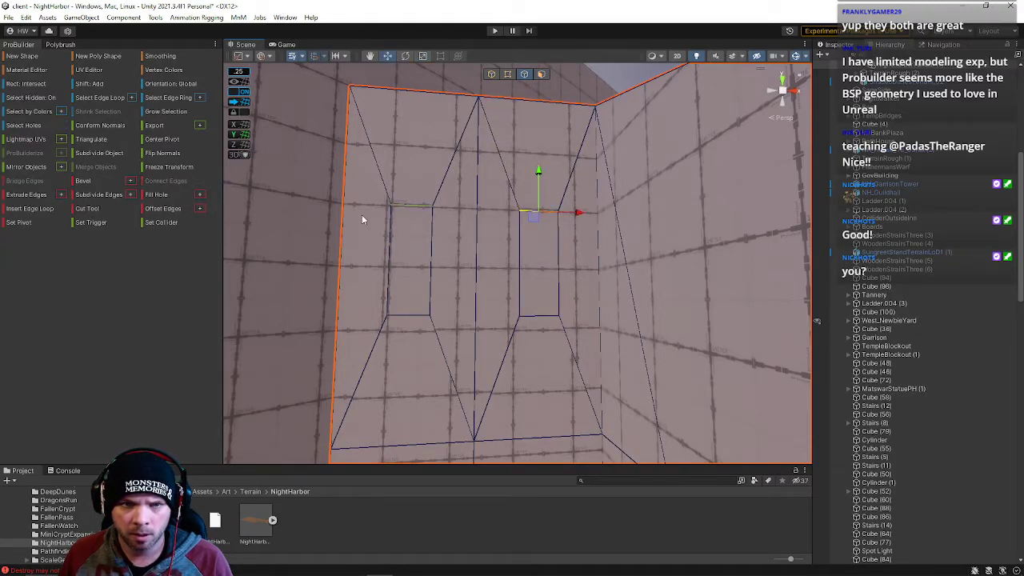
pyautogui.click(396, 204)
pyautogui.moveTo(411, 175); pyautogui.dragTo(413, 192)
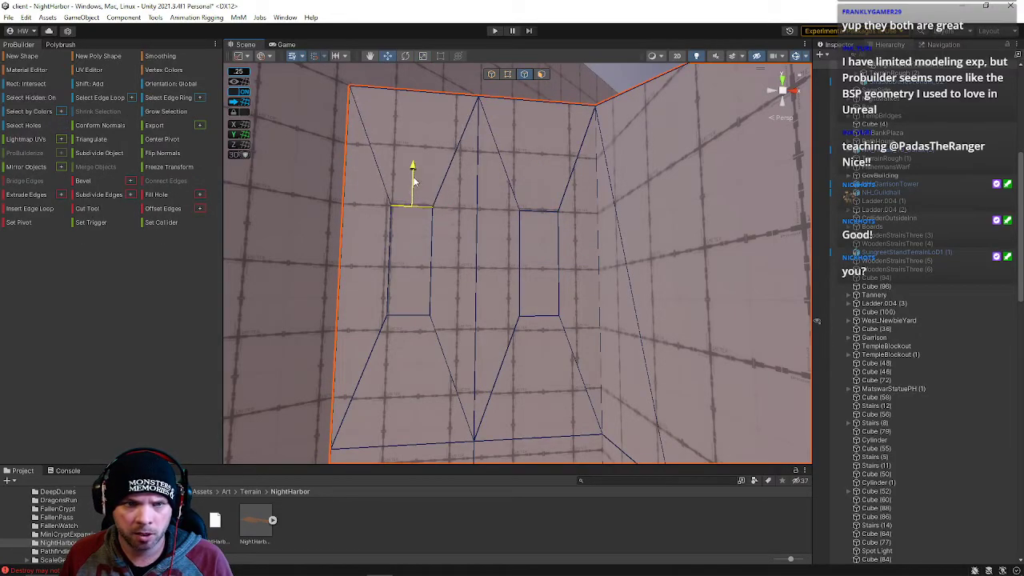
pyautogui.click(541, 74)
pyautogui.click(492, 205)
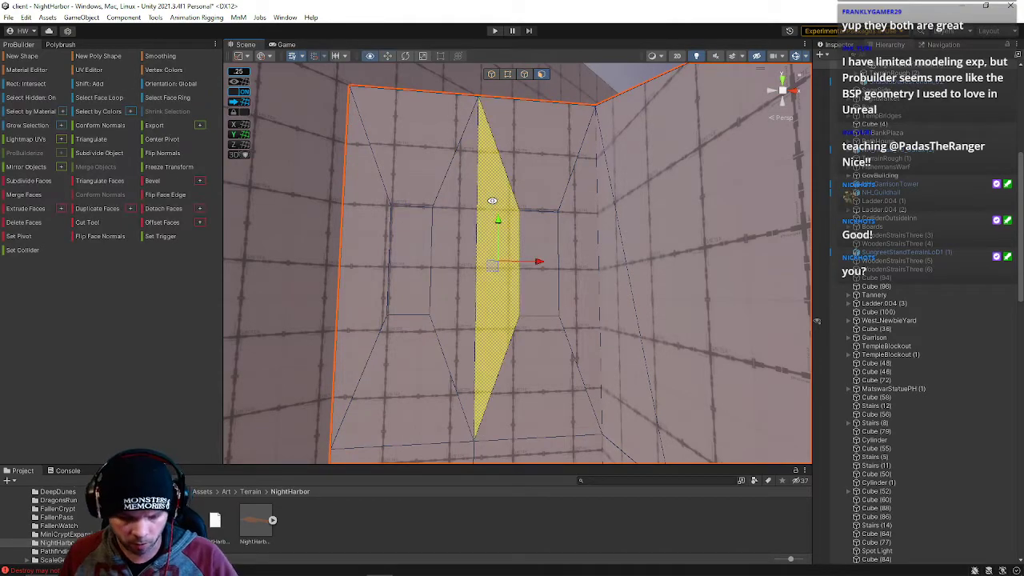
pyautogui.hotkey('alt', 'g')
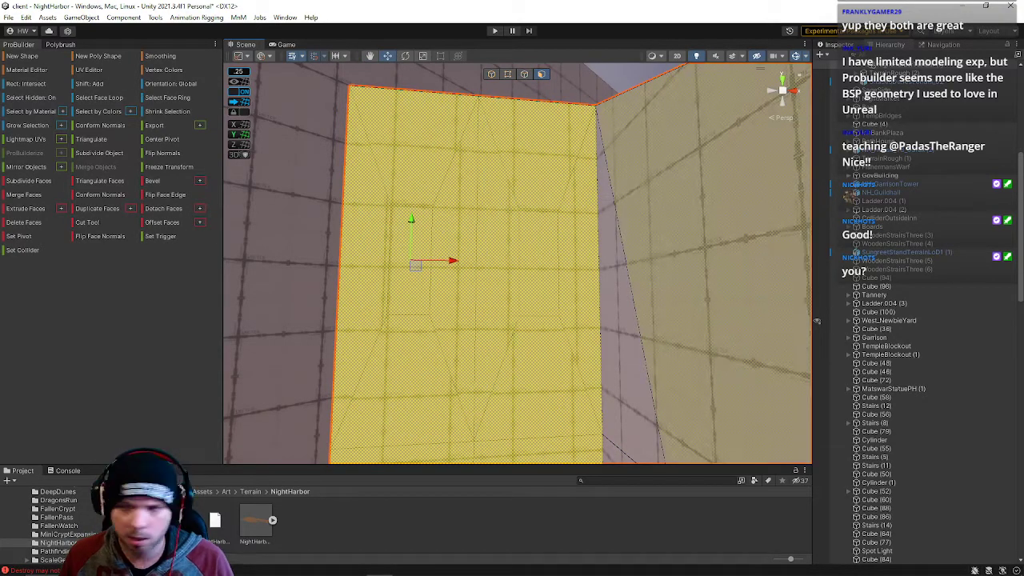
# Raise the bottom edges of both window outlines on the alley wall to shorten the windows
pyautogui.click(524, 73)
pyautogui.click(406, 316)
pyautogui.keyDown('shift'); pyautogui.click(535, 316); pyautogui.keyUp('shift')
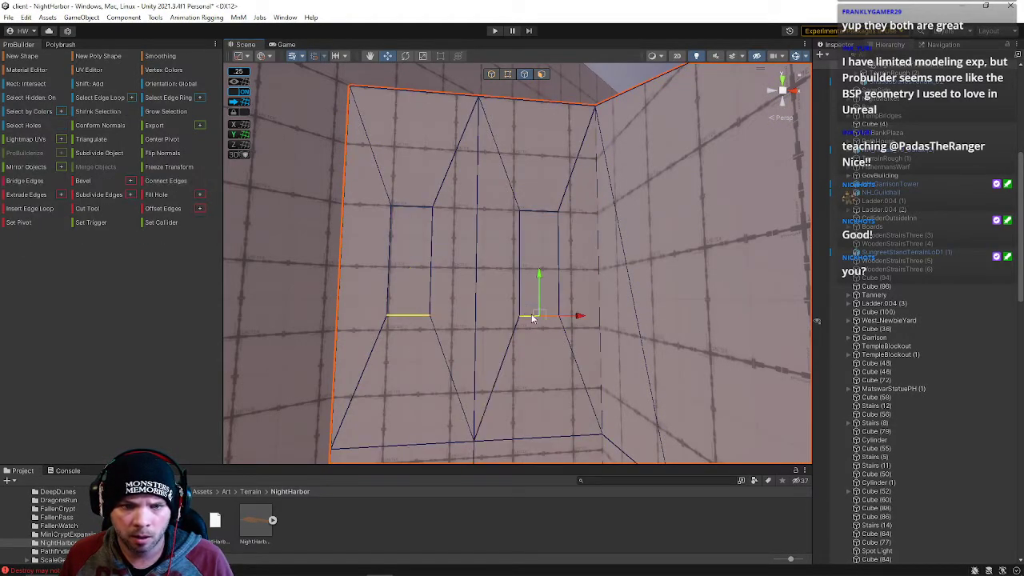
pyautogui.moveTo(539, 286); pyautogui.dragTo(539, 272)
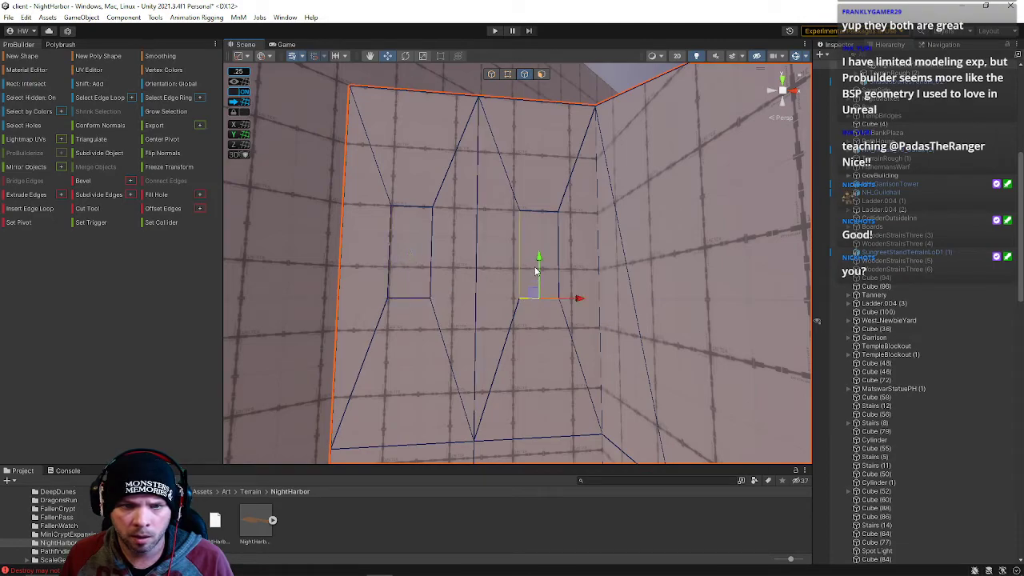
pyautogui.moveTo(539, 265); pyautogui.dragTo(539, 257)
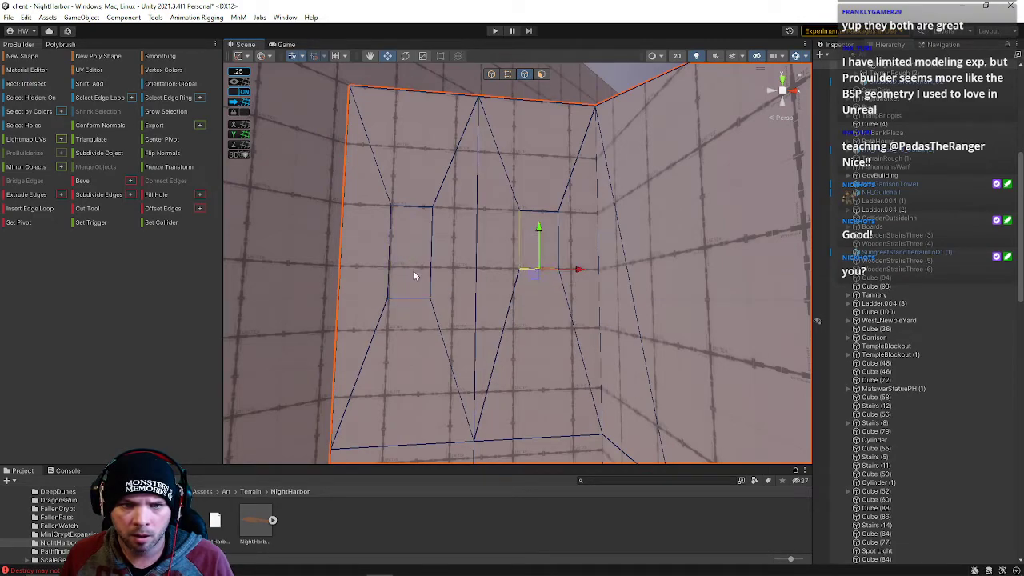
pyautogui.moveTo(410, 240); pyautogui.dragTo(411, 227)
pyautogui.moveTo(540, 271); pyautogui.dragTo(818, 283, button='right')
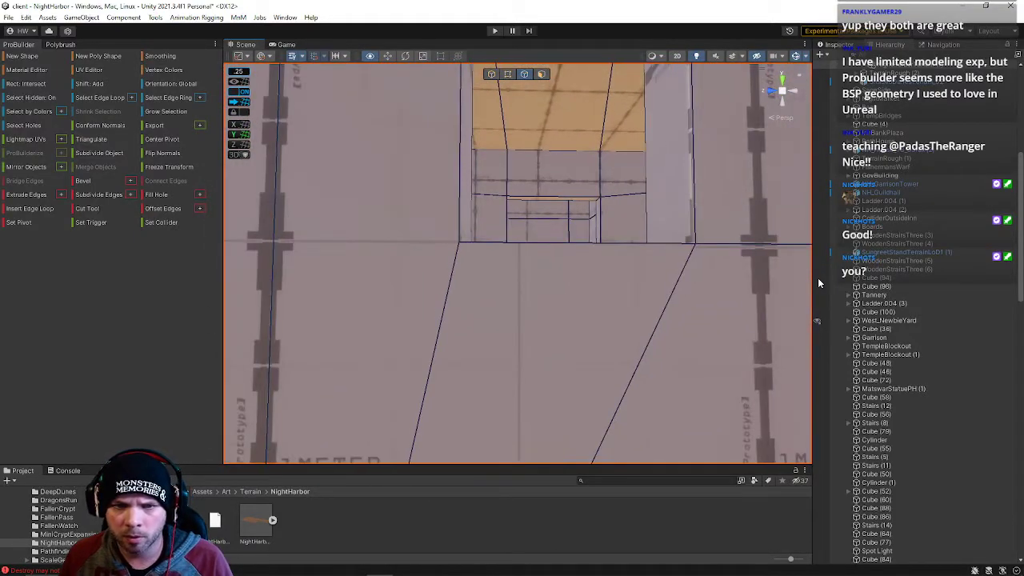
# Shift the side edges of the alley wall's window opening sideways
pyautogui.moveTo(720, 279); pyautogui.dragTo(469, 255, button='right')
pyautogui.moveTo(510, 243); pyautogui.dragTo(485, 244)
pyautogui.moveTo(540, 257); pyautogui.dragTo(522, 254, button='right')
pyautogui.moveTo(536, 239); pyautogui.dragTo(450, 238)
pyautogui.moveTo(450, 238); pyautogui.dragTo(648, 198, button='right')
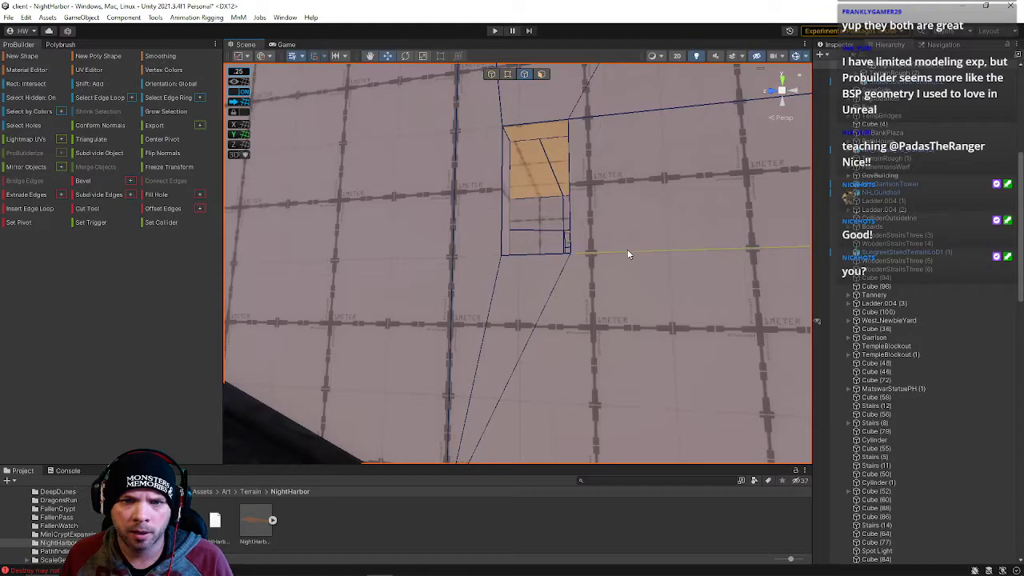
pyautogui.scroll(5, 648, 244)
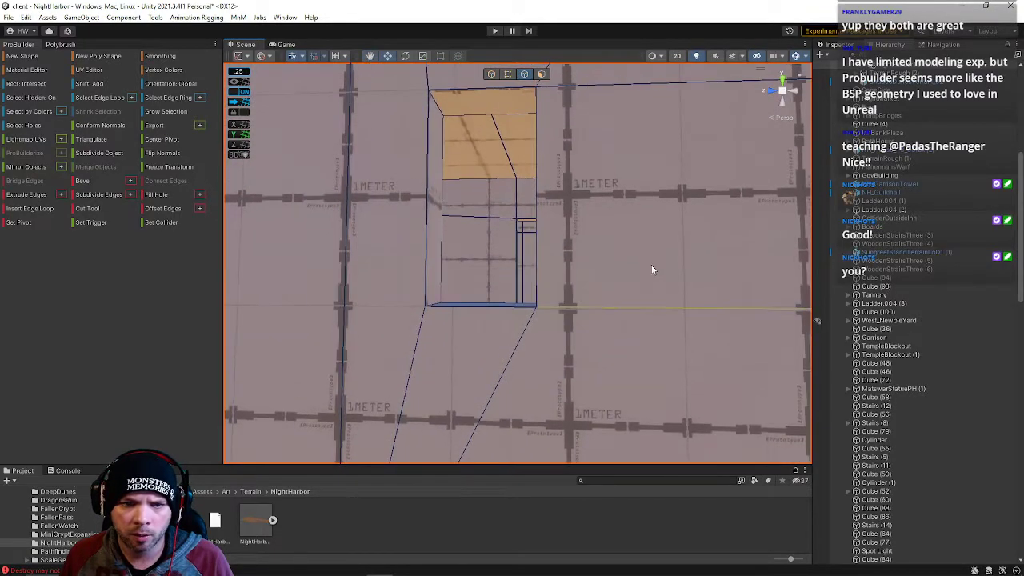
# Select the sill face of the alley window and lower it slightly
pyautogui.click(542, 74)
pyautogui.click(480, 303)
pyautogui.moveTo(485, 272); pyautogui.dragTo(486, 280)
pyautogui.moveTo(502, 284); pyautogui.dragTo(552, 280, button='right')
pyautogui.press('s')
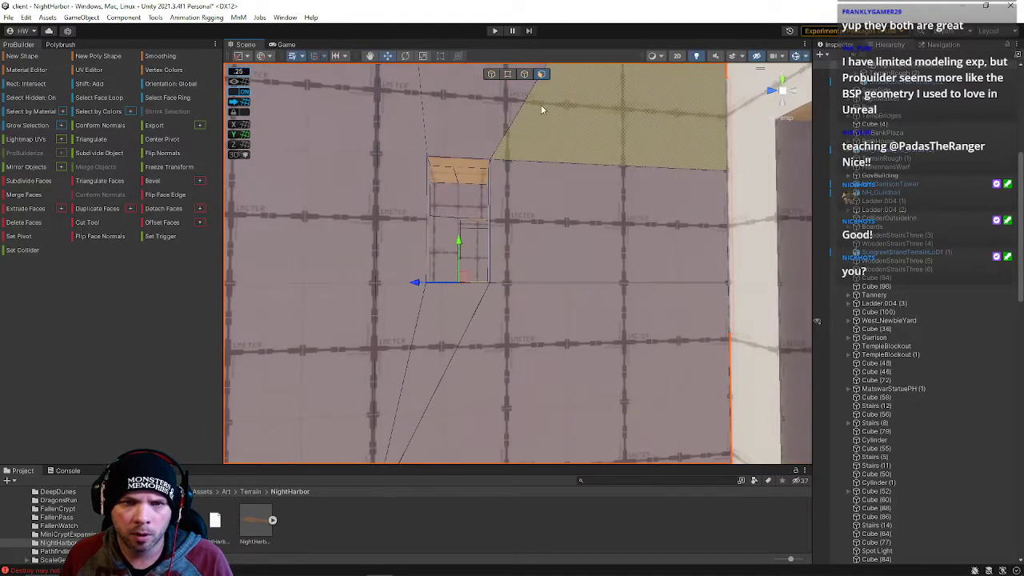
# Select the outer wall faces around the alley windows and grow the selection across the wall surface
pyautogui.click(549, 214)
pyautogui.hotkey('alt', 'g')
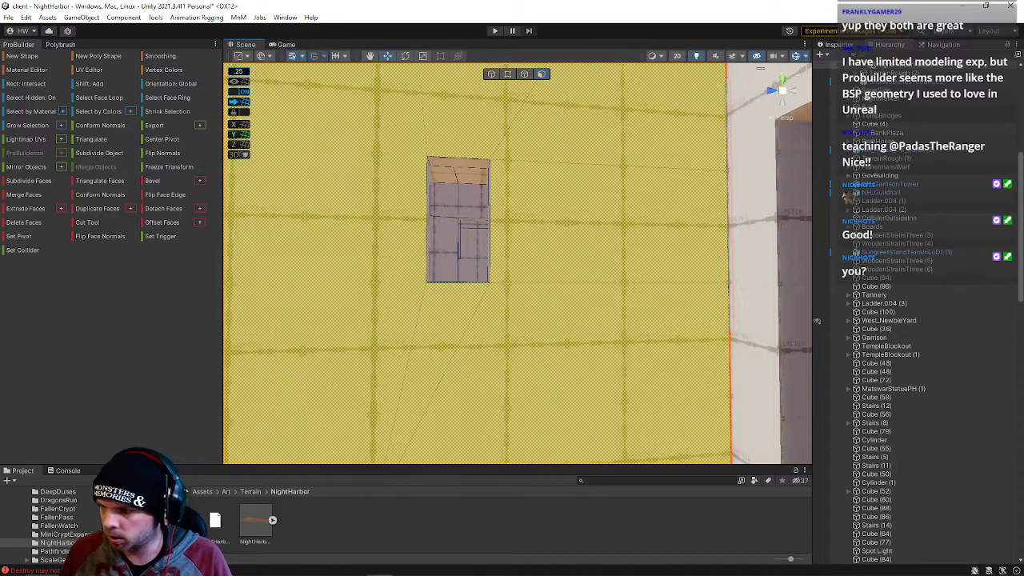
pyautogui.moveTo(366, 282); pyautogui.dragTo(226, 218, button='right')
pyautogui.moveTo(358, 196); pyautogui.dragTo(623, 266, button='right')
pyautogui.click(610, 287)
pyautogui.keyDown('shift'); pyautogui.click(397, 290); pyautogui.keyUp('shift')
pyautogui.moveTo(435, 297); pyautogui.dragTo(635, 251, button='right')
pyautogui.moveTo(568, 75); pyautogui.dragTo(555, 201)
pyautogui.moveTo(555, 206); pyautogui.dragTo(419, 262, button='right')
pyautogui.hotkey('alt', 'g')
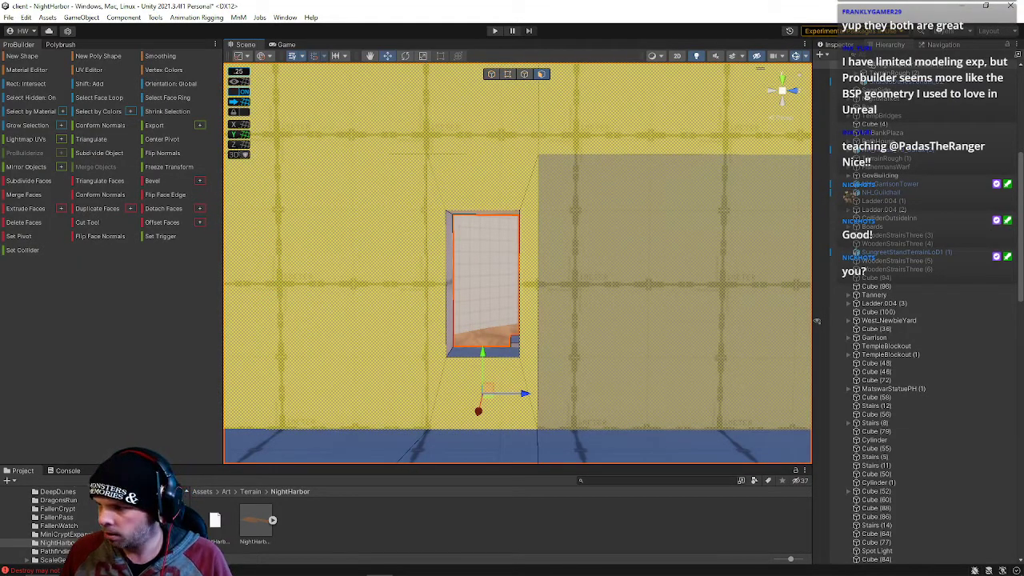
pyautogui.hotkey('alt', 'g')
# Select the adjoining inner wall faces behind the windows and shift them to adjust the wall's thickness
pyautogui.moveTo(492, 324); pyautogui.dragTo(859, 280, button='right')
pyautogui.click(489, 251)
pyautogui.click(606, 279)
pyautogui.click(545, 270)
pyautogui.keyDown('shift'); pyautogui.click(656, 291); pyautogui.keyUp('shift')
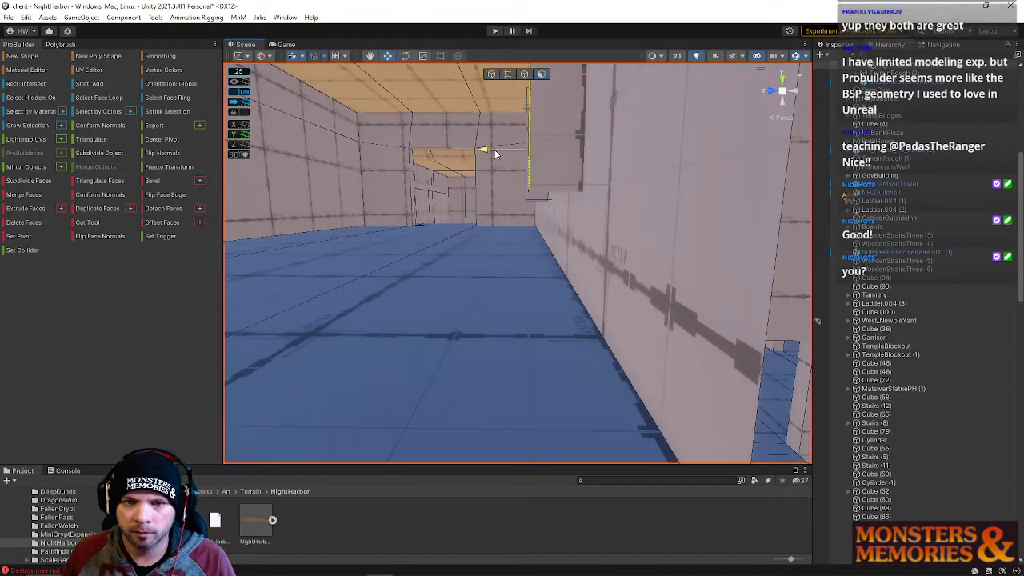
pyautogui.moveTo(528, 155)
pyautogui.mouseDown(button='right')
pyautogui.moveTo(642, 164)
pyautogui.moveTo(576, 133)
pyautogui.mouseUp(button='right')
pyautogui.moveTo(580, 240); pyautogui.dragTo(536, 102, button='right')
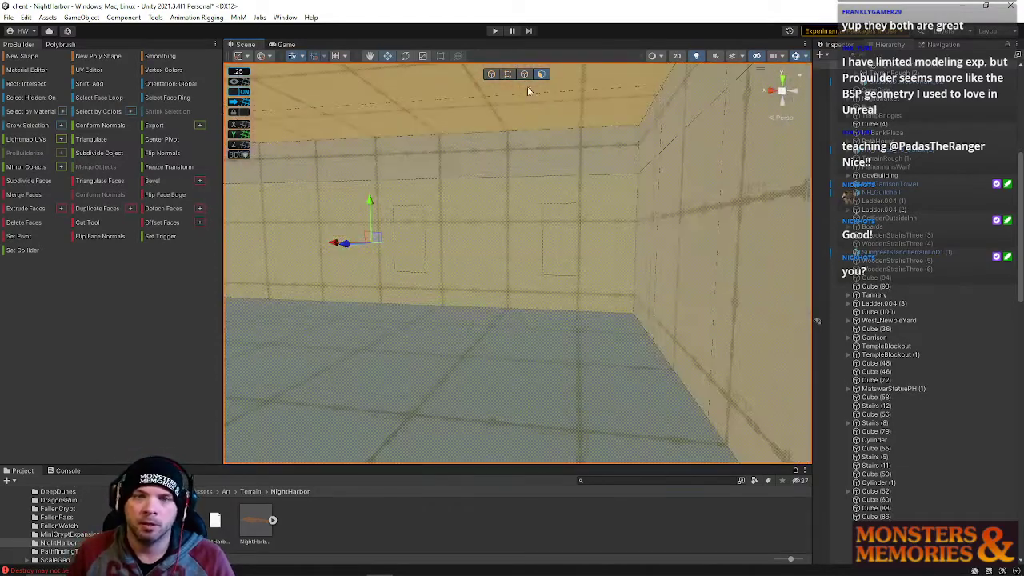
# Insert an edge loop around the room and shift it to divide the inner wall between the two windows
pyautogui.click(523, 74)
pyautogui.hotkey('alt', 'u')
pyautogui.moveTo(306, 315); pyautogui.dragTo(434, 331)
pyautogui.press('s')
pyautogui.moveTo(456, 308); pyautogui.dragTo(462, 198, button='right')
pyautogui.press('w')
pyautogui.click(462, 196)
pyautogui.doubleClick(422, 296)
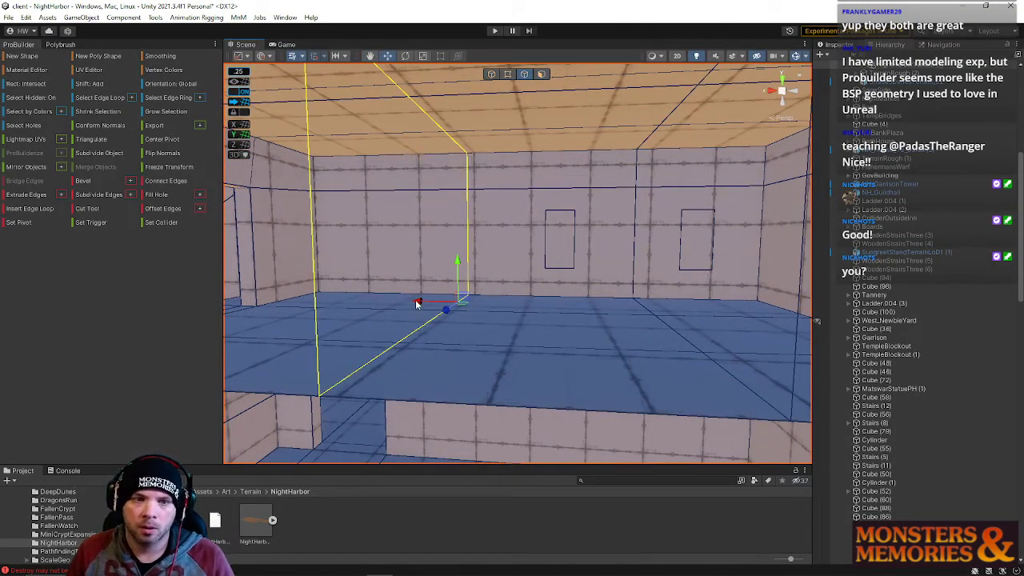
pyautogui.moveTo(417, 303); pyautogui.dragTo(426, 303)
# Inset the two inner wall faces that lie behind the outer window openings
pyautogui.press('d')
pyautogui.press('w')
pyautogui.moveTo(584, 229)
pyautogui.mouseDown(button='right')
pyautogui.moveTo(590, 199)
pyautogui.moveTo(576, 231)
pyautogui.moveTo(598, 220)
pyautogui.mouseUp(button='right')
pyautogui.click(544, 75)
pyautogui.press('w')
pyautogui.click(599, 218)
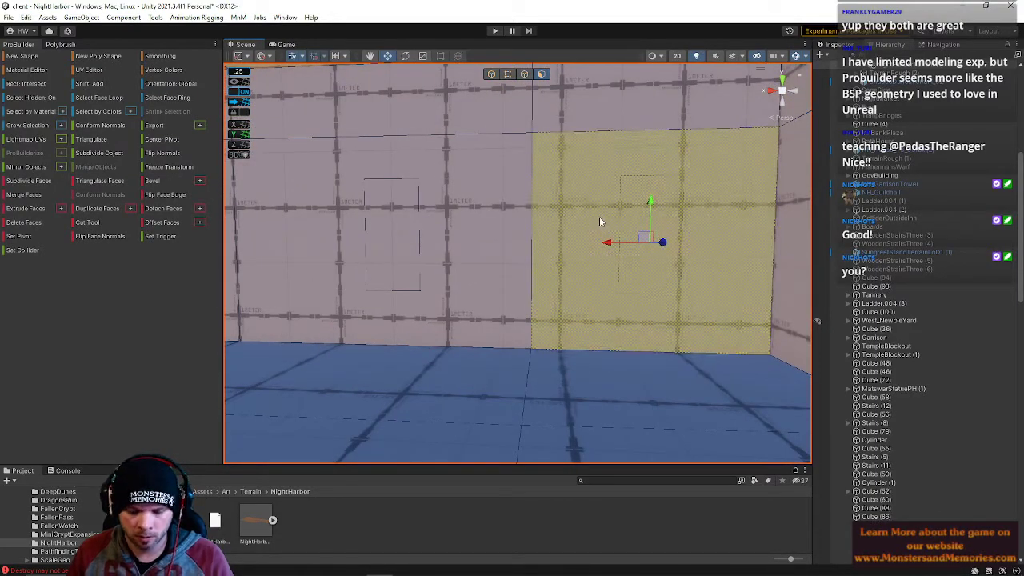
pyautogui.press('r')
pyautogui.keyDown('shift'); pyautogui.moveTo(648, 242); pyautogui.dragTo(560, 241); pyautogui.keyUp('shift')
pyautogui.click(441, 240)
pyautogui.moveTo(390, 241); pyautogui.dragTo(361, 248)
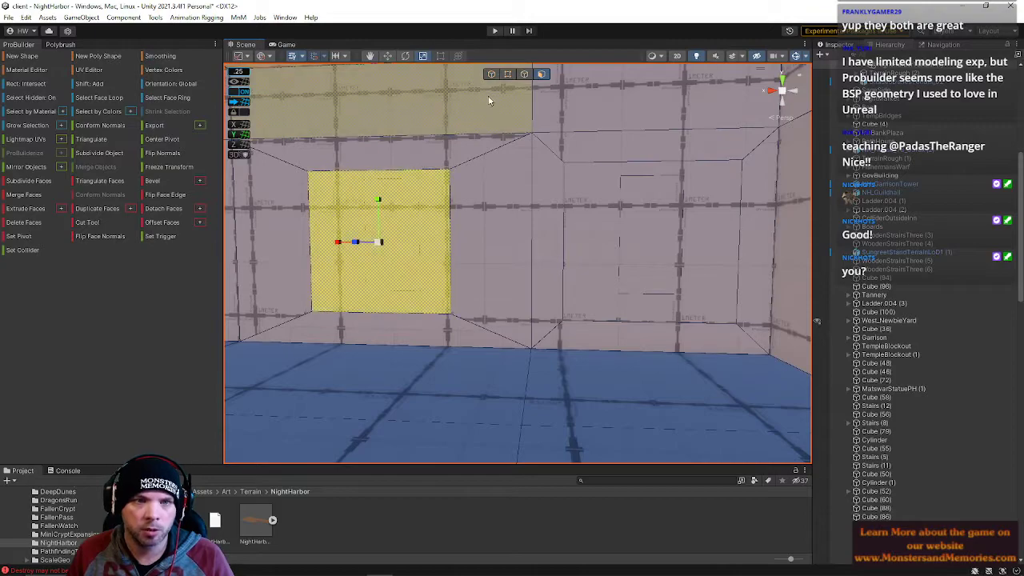
# Move the top, bottom and side edges of the first inset face to match its outer window outline
pyautogui.click(523, 74)
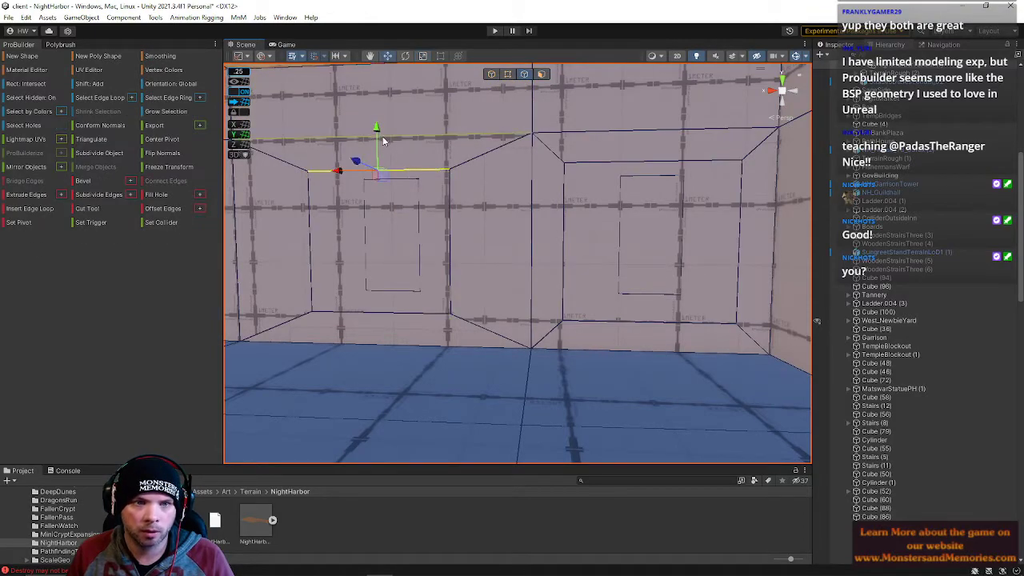
pyautogui.moveTo(383, 140); pyautogui.dragTo(378, 152)
pyautogui.moveTo(385, 272); pyautogui.dragTo(377, 235)
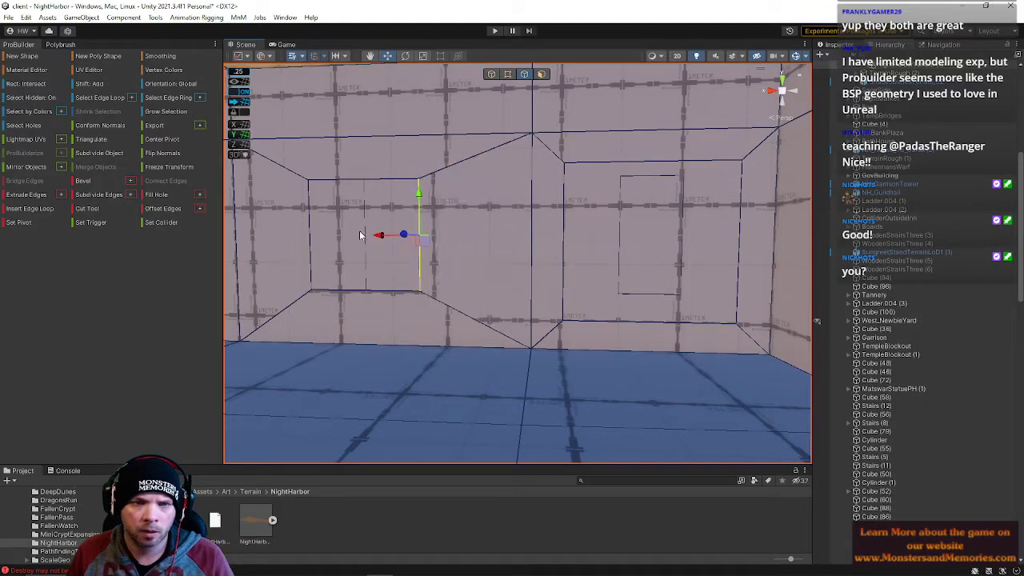
pyautogui.moveTo(272, 239); pyautogui.dragTo(325, 248)
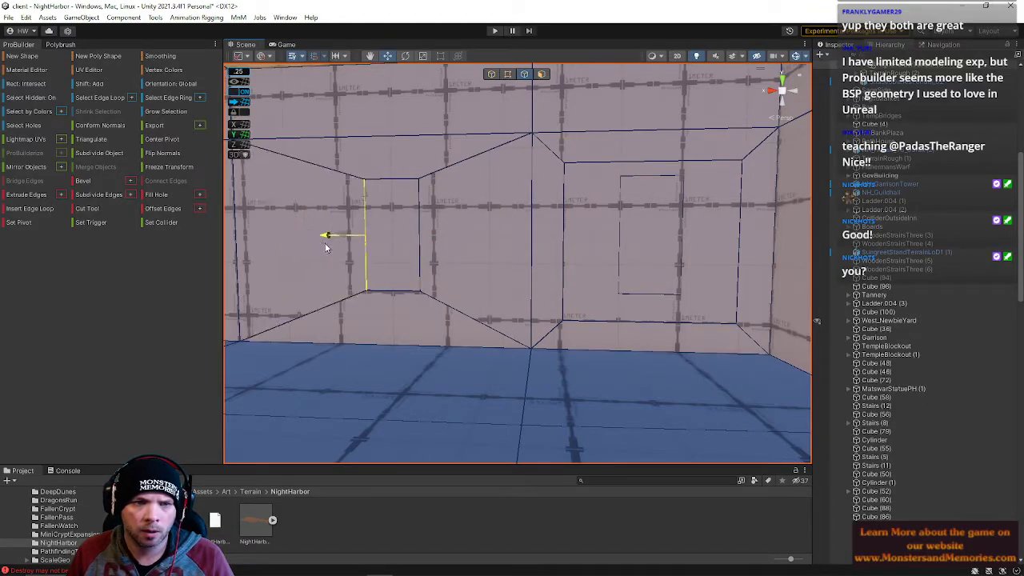
# Move the edges of the second inset face to match the outline of its outer window
pyautogui.moveTo(528, 244); pyautogui.dragTo(586, 244)
pyautogui.click(701, 162)
pyautogui.click(735, 207)
pyautogui.moveTo(697, 250); pyautogui.dragTo(636, 252)
pyautogui.moveTo(645, 269); pyautogui.dragTo(648, 293, button='right')
pyautogui.press('w')
pyautogui.moveTo(730, 277); pyautogui.dragTo(731, 262)
pyautogui.press('d')
pyautogui.moveTo(731, 262); pyautogui.dragTo(720, 234, button='right')
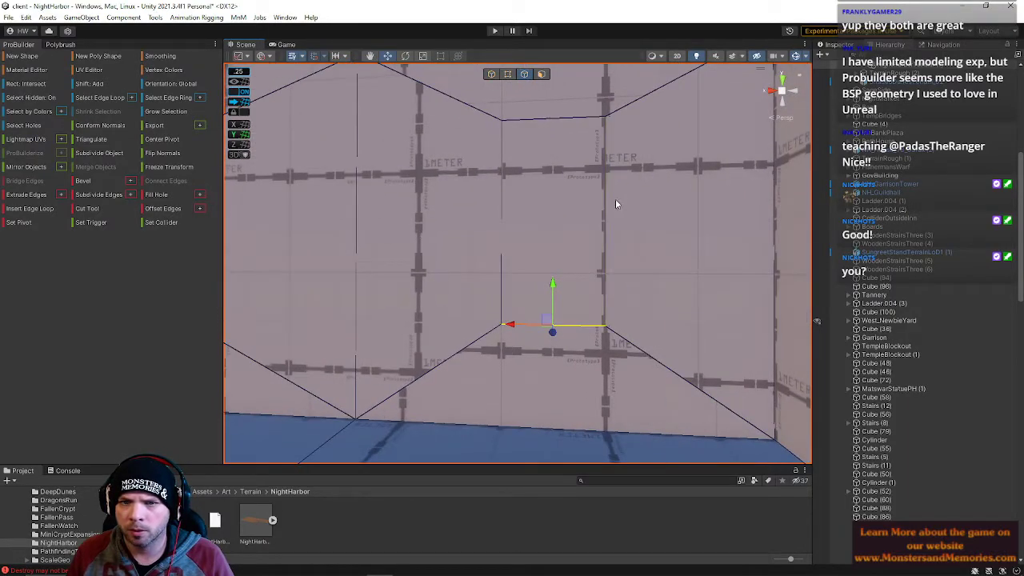
# Align the second inset's far side edge with the matching jamb face of the outer window
pyautogui.click(605, 209)
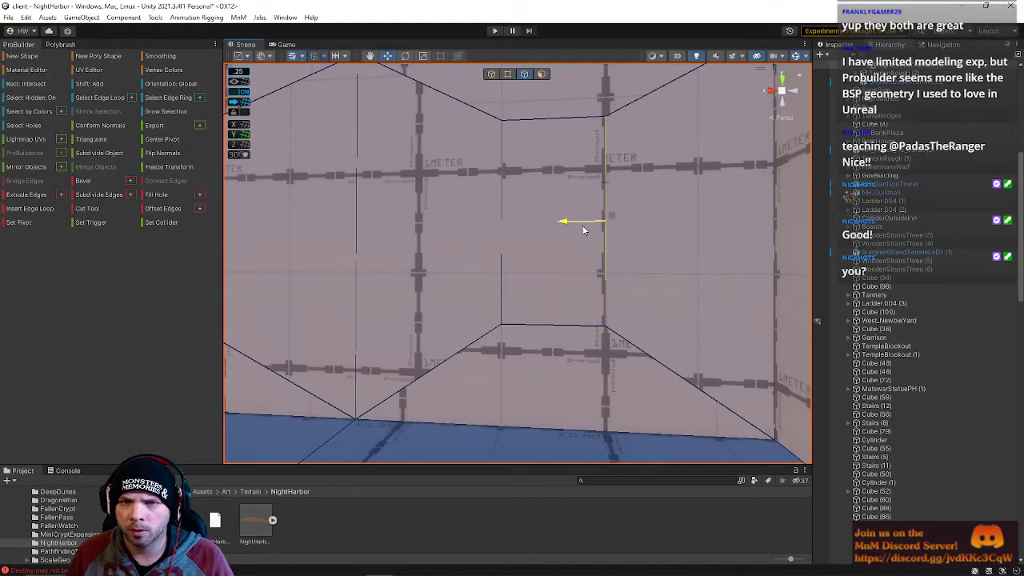
pyautogui.press('f')
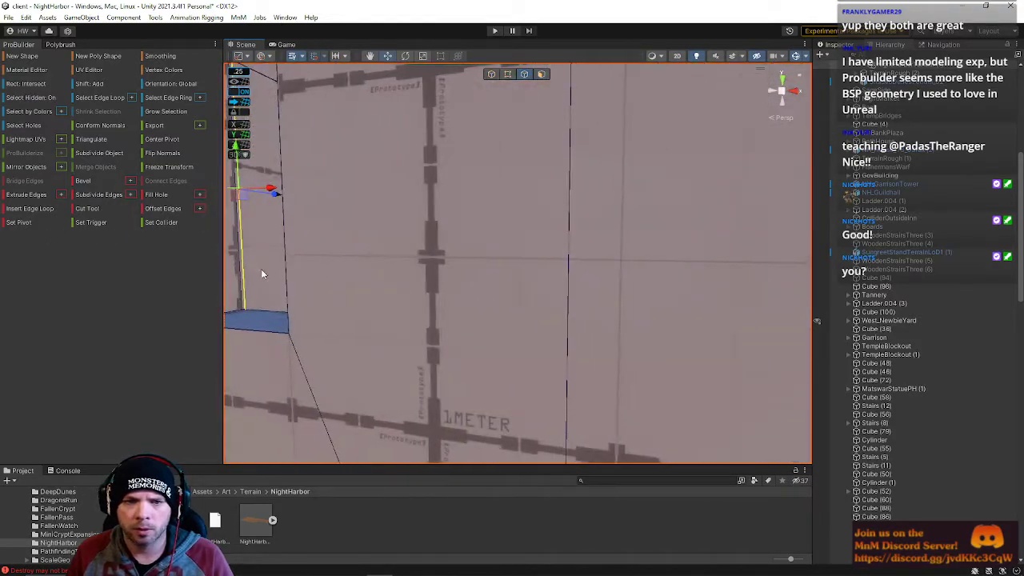
pyautogui.click(541, 73)
pyautogui.click(540, 176)
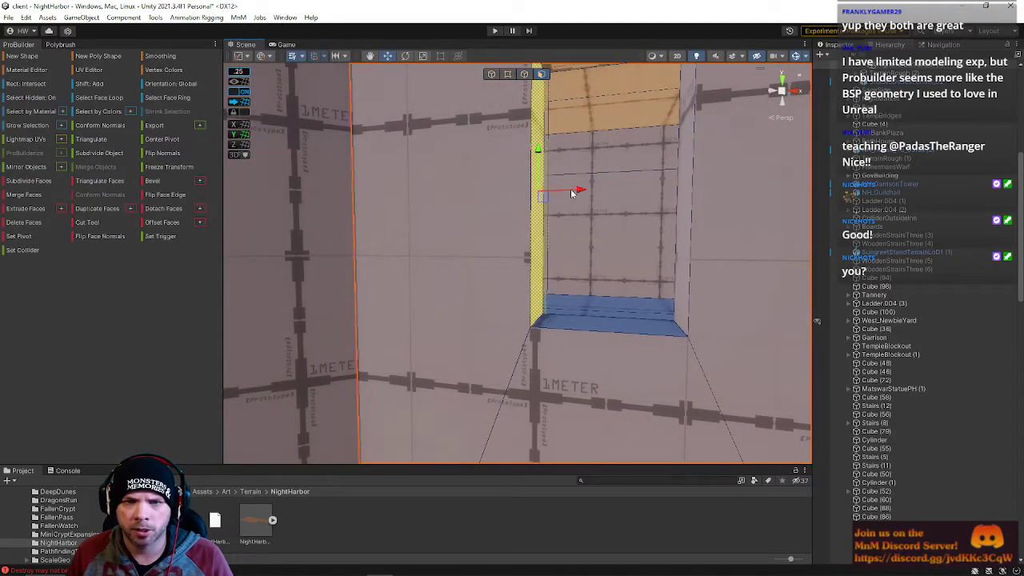
# Delete the two inset faces covering the windows and select the whole surrounding inner wall surface
pyautogui.keyDown('alt'); pyautogui.moveTo(590, 213); pyautogui.dragTo(388, 216); pyautogui.keyUp('alt')
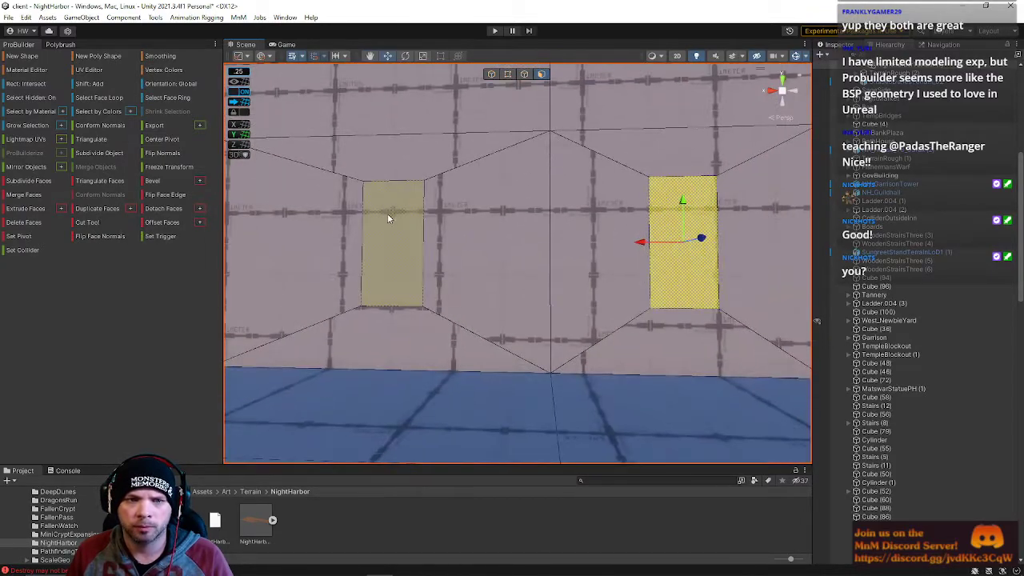
pyautogui.press('BackSpace')
pyautogui.click(530, 290)
pyautogui.hotkey('alt', 'g')
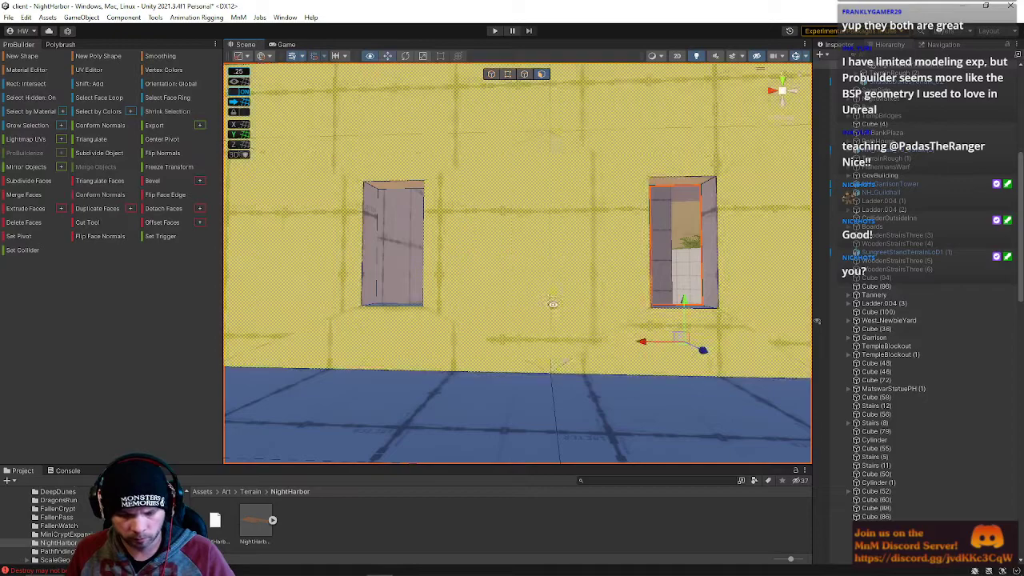
# Select the corner vertices of both window openings and collapse the overlapping ones
pyautogui.click(509, 75)
pyautogui.click(363, 184)
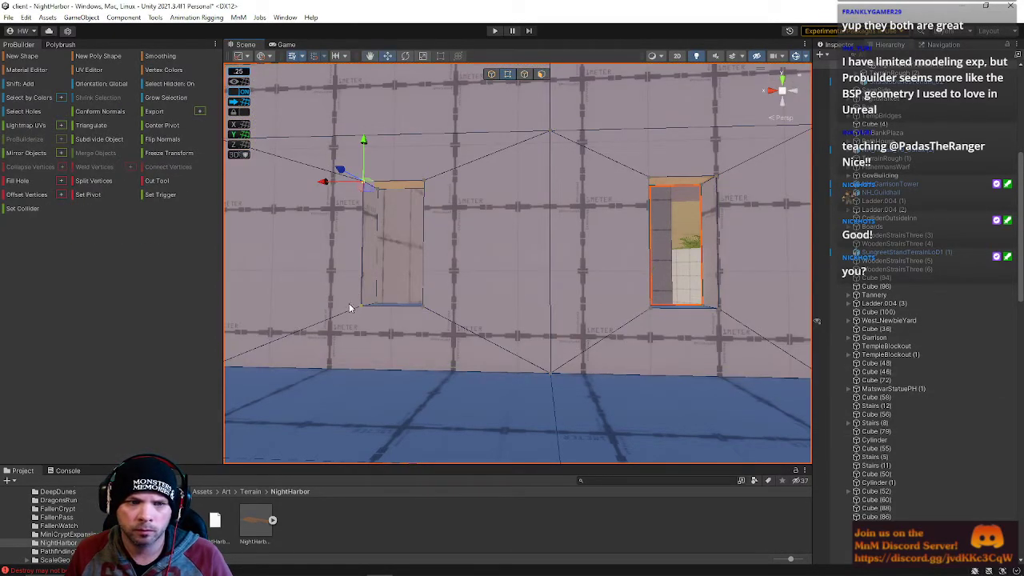
pyautogui.click(364, 318)
pyautogui.keyDown('shift'); pyautogui.click(423, 183); pyautogui.keyUp('shift')
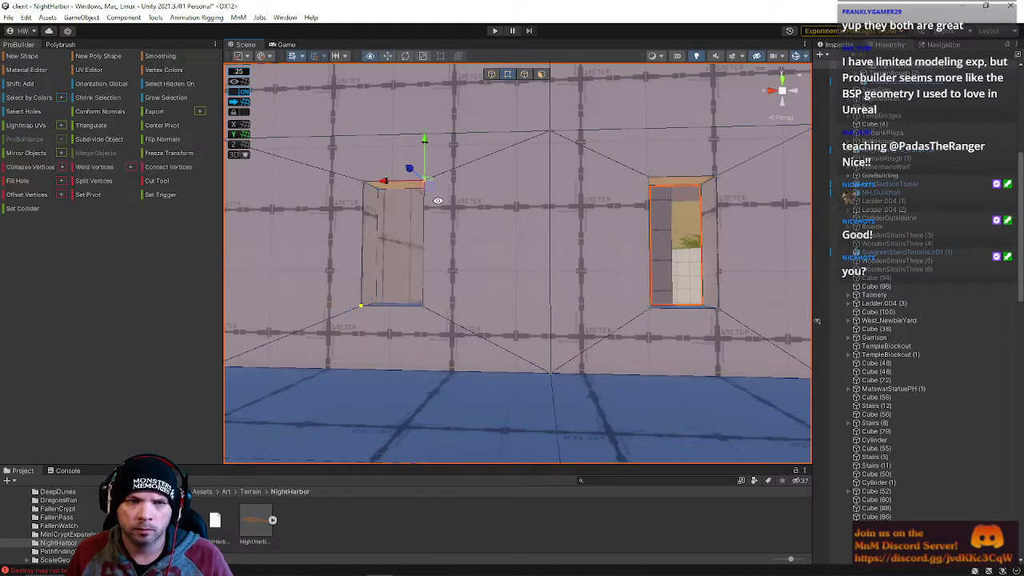
pyautogui.hotkey('alt', 'c')
pyautogui.keyDown('alt'); pyautogui.moveTo(453, 261); pyautogui.dragTo(448, 120); pyautogui.keyUp('alt')
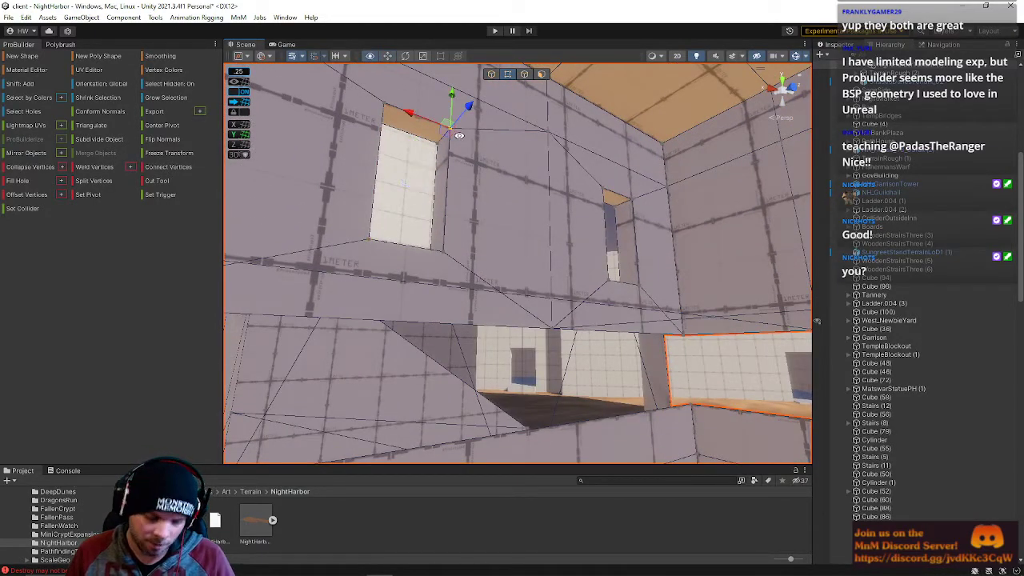
pyautogui.click(442, 250)
pyautogui.click(630, 194)
pyautogui.click(637, 282)
pyautogui.click(604, 193)
# Select the vertices at the room's corner and at both ends of the dividing edge between the windows
pyautogui.press('e')
pyautogui.press('w')
pyautogui.moveTo(605, 194); pyautogui.dragTo(614, 279, button='right')
pyautogui.click(615, 342)
pyautogui.press('s')
pyautogui.click(652, 152)
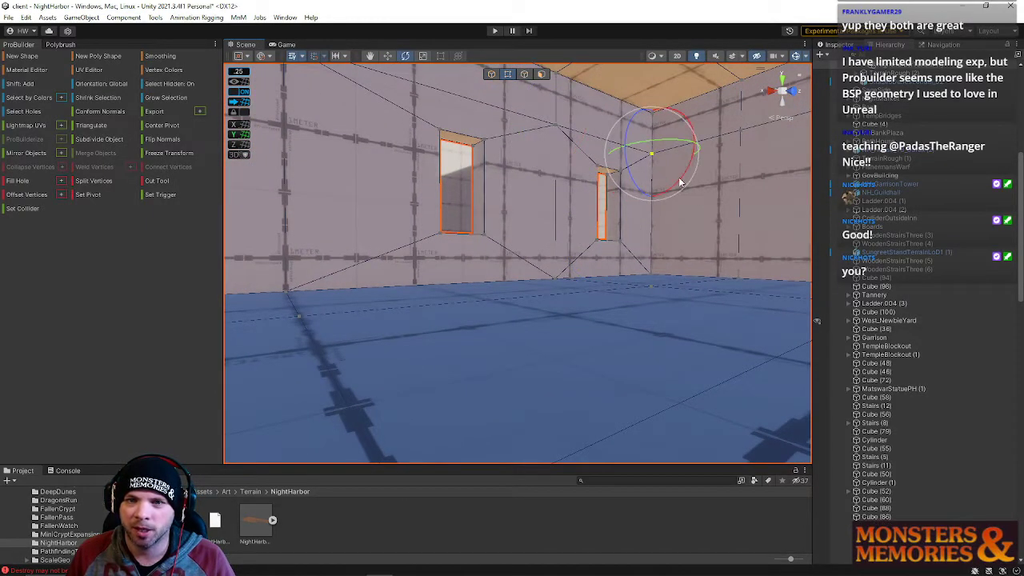
pyautogui.click(558, 128)
pyautogui.press('w')
pyautogui.moveTo(574, 259); pyautogui.dragTo(572, 209, button='right')
pyautogui.click(557, 252)
# Select all faces of the wall building beside the alley ramp and apply the brown brick material
pyautogui.moveTo(633, 246); pyautogui.dragTo(172, 279, button='right')
pyautogui.press('s')
pyautogui.press('w')
pyautogui.press('s')
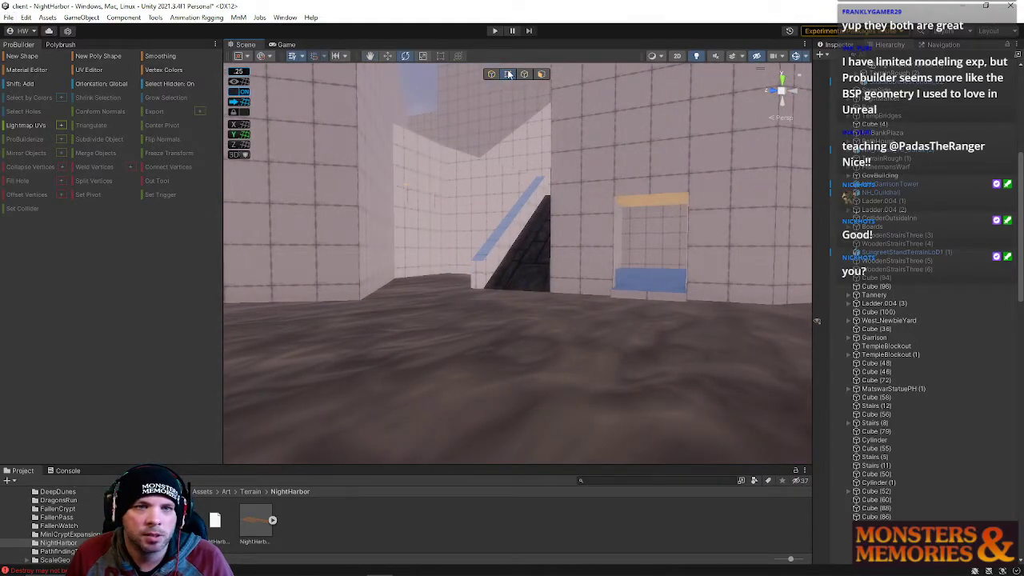
pyautogui.click(540, 74)
pyautogui.click(494, 201)
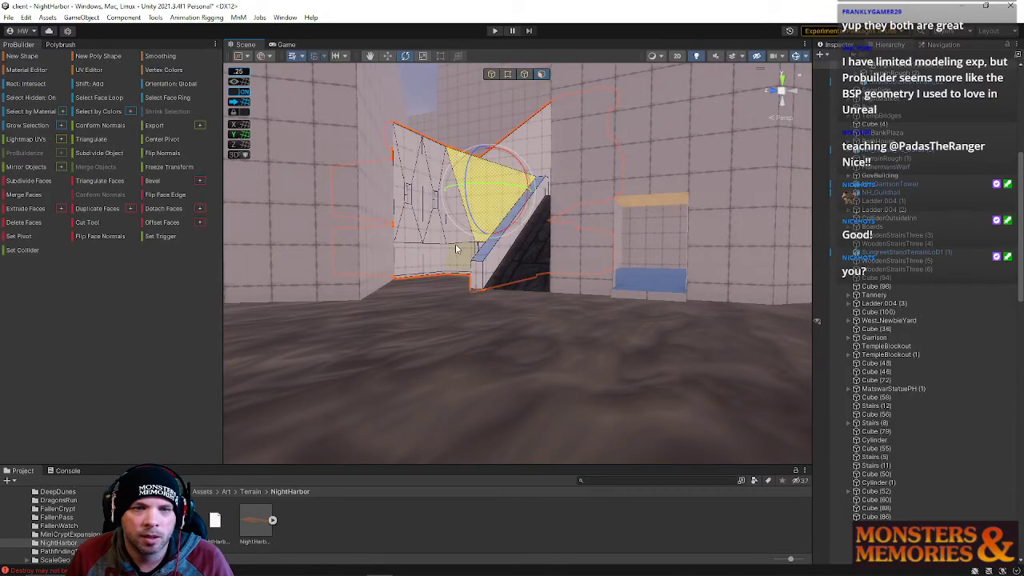
pyautogui.click(548, 149)
pyautogui.press('w')
pyautogui.moveTo(361, 139); pyautogui.dragTo(364, 144, button='right')
pyautogui.click(365, 152)
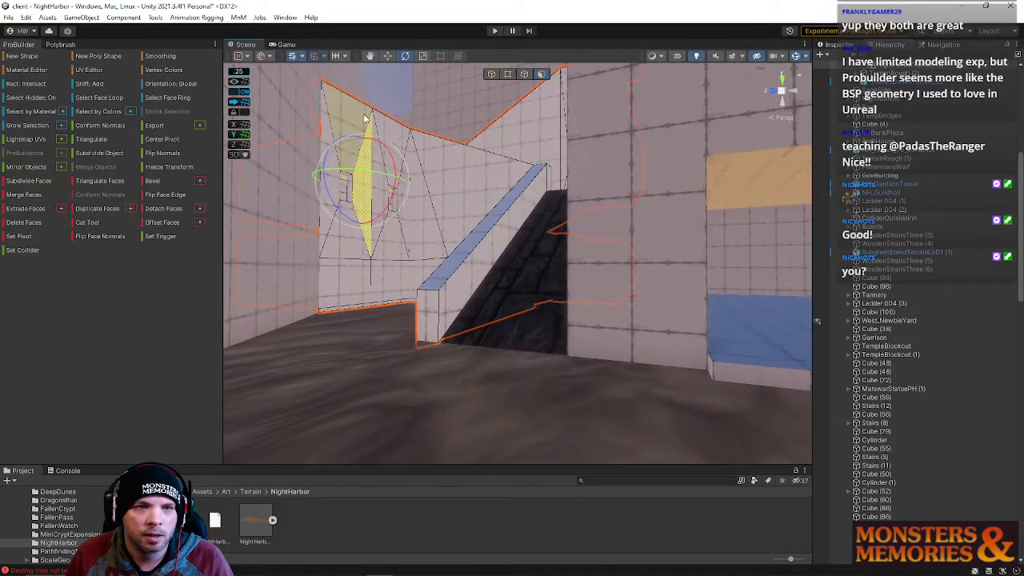
pyautogui.doubleClick(356, 124)
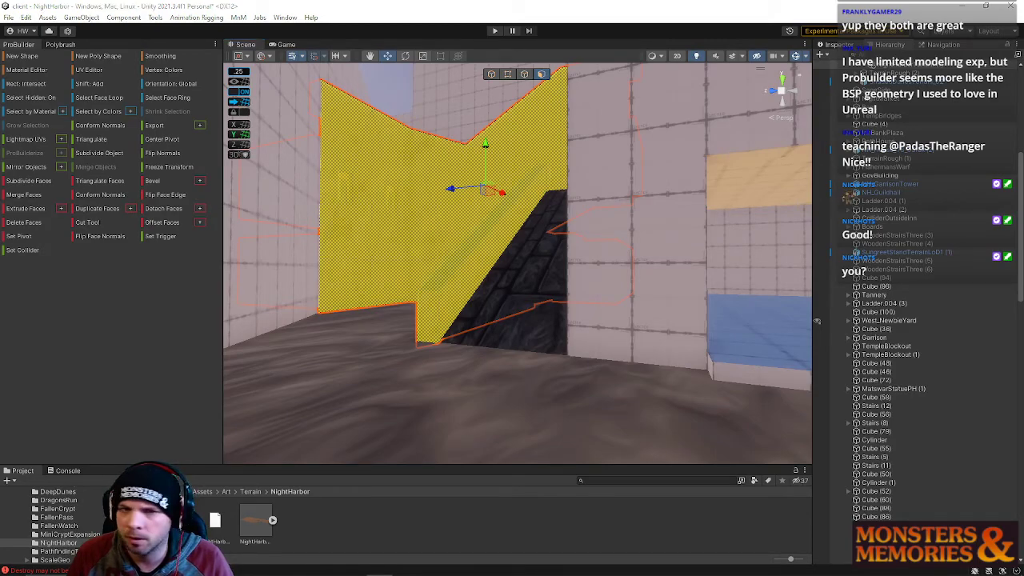
pyautogui.press('w')
pyautogui.moveTo(441, 226); pyautogui.dragTo(381, 182, button='right')
pyautogui.click(425, 136)
pyautogui.press('s')
pyautogui.press('a')
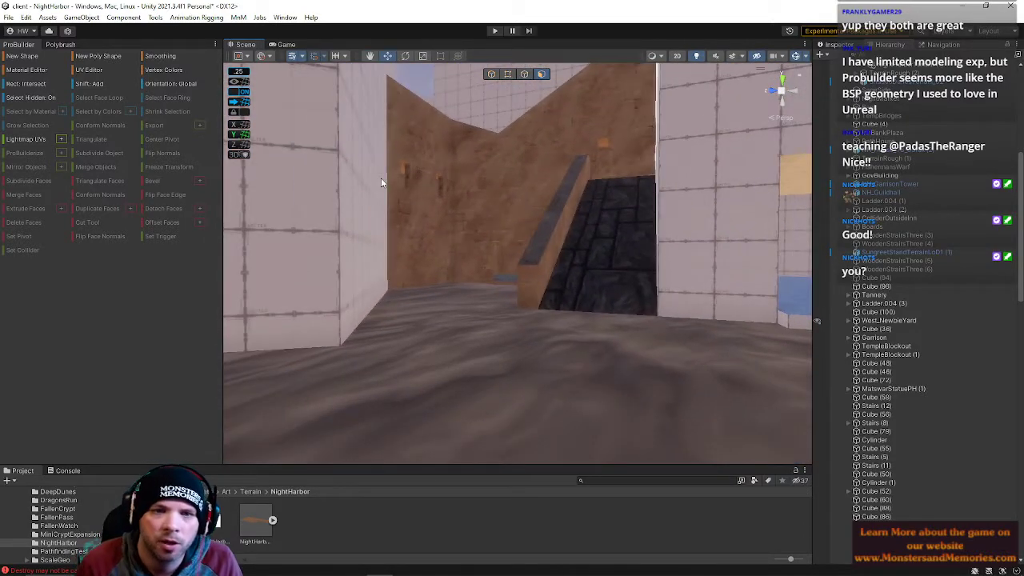
pyautogui.moveTo(459, 210); pyautogui.dragTo(487, 186, button='right')
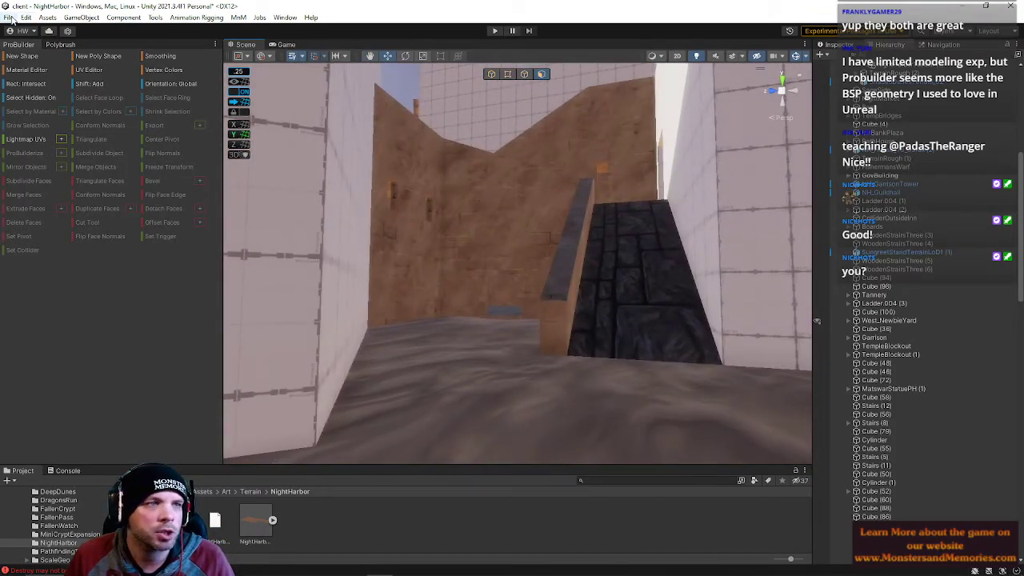
# Save the NightHarbor scene and open the recent Zone scene
pyautogui.click(12, 17)
pyautogui.click(25, 67)
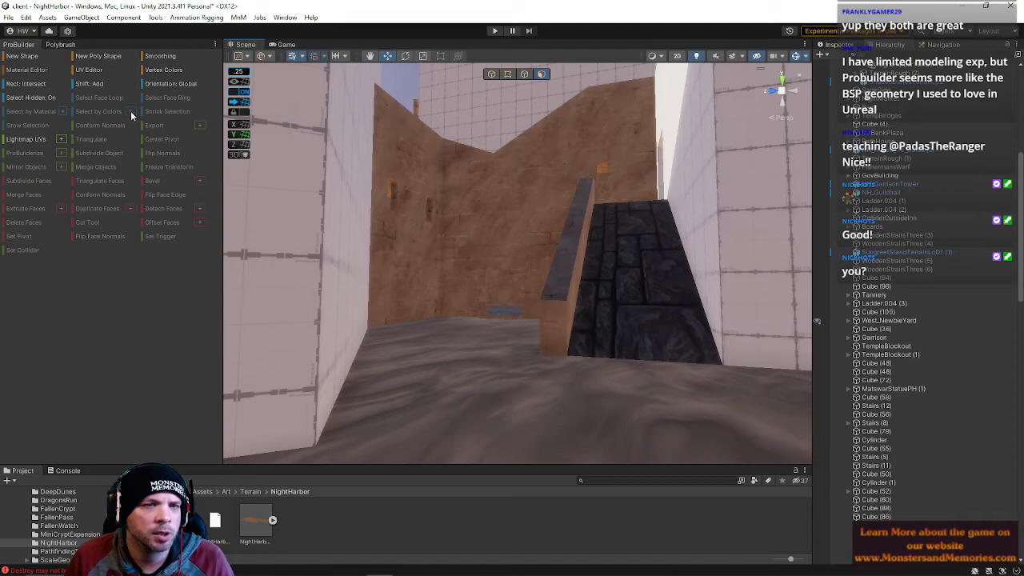
pyautogui.click(11, 18)
pyautogui.moveTo(70, 56)
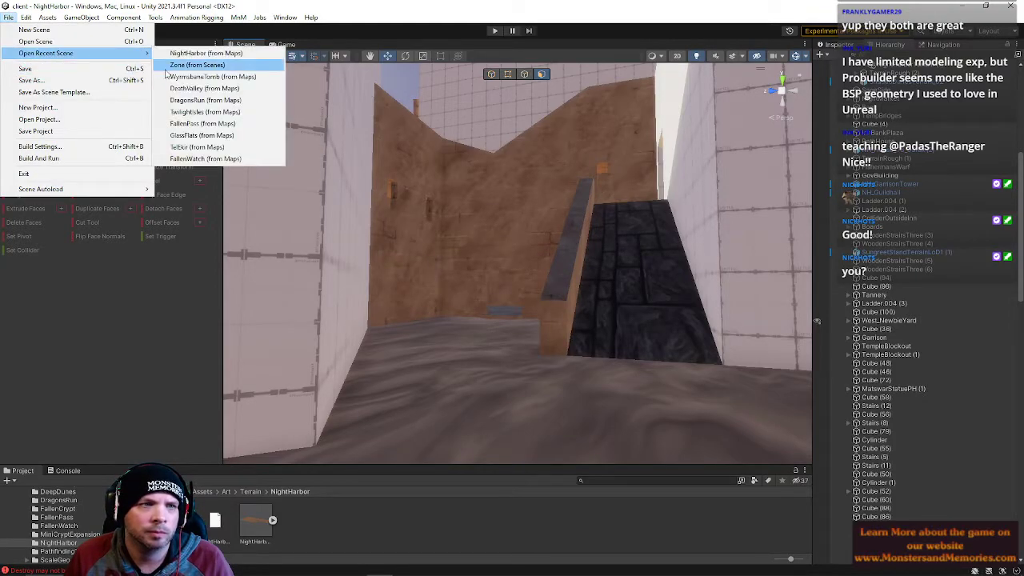
pyautogui.click(197, 64)
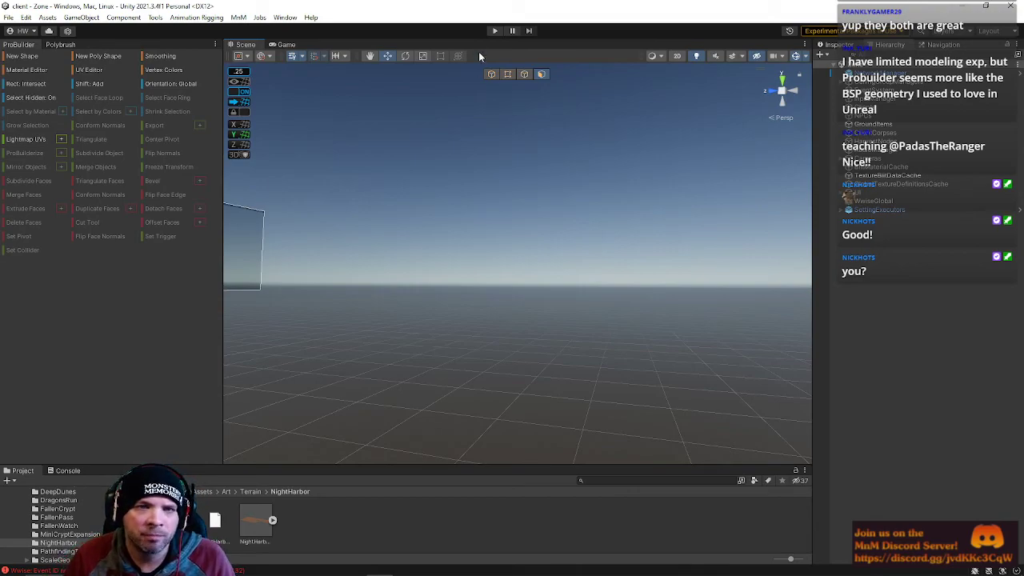
# Start play mode, log in with the prefilled account and connect to TestWorld
pyautogui.click(494, 31)
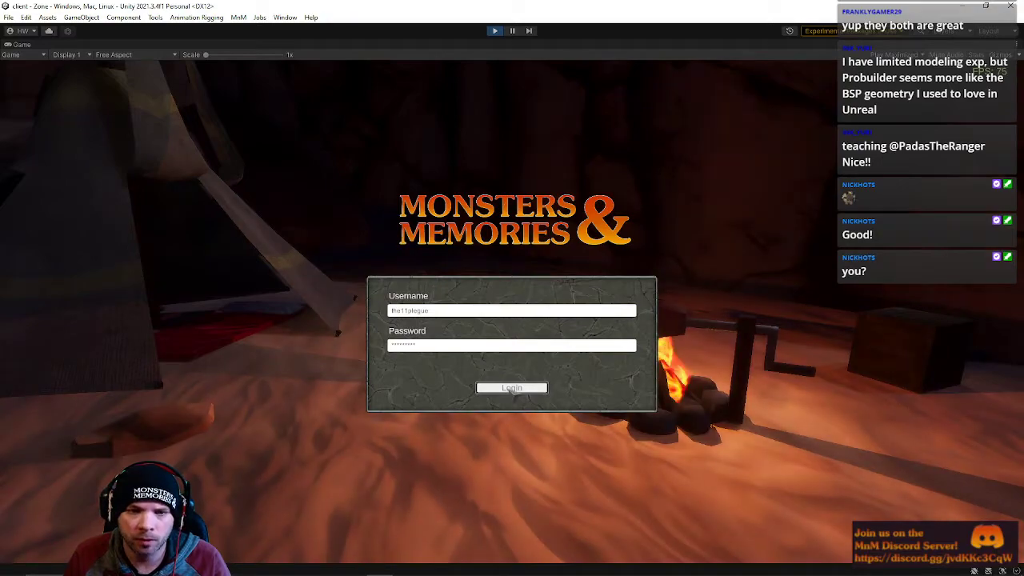
pyautogui.click(512, 388)
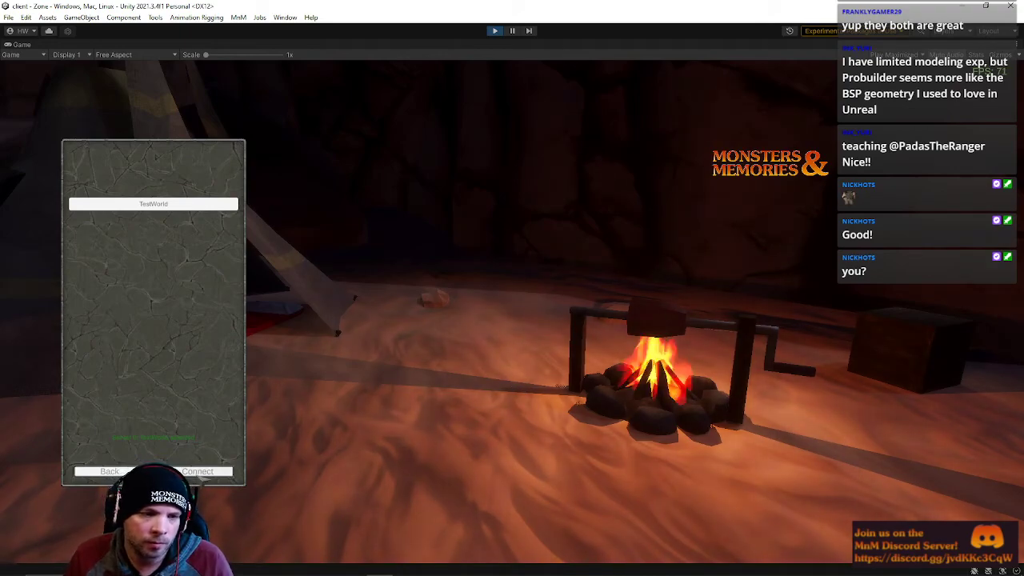
pyautogui.click(199, 471)
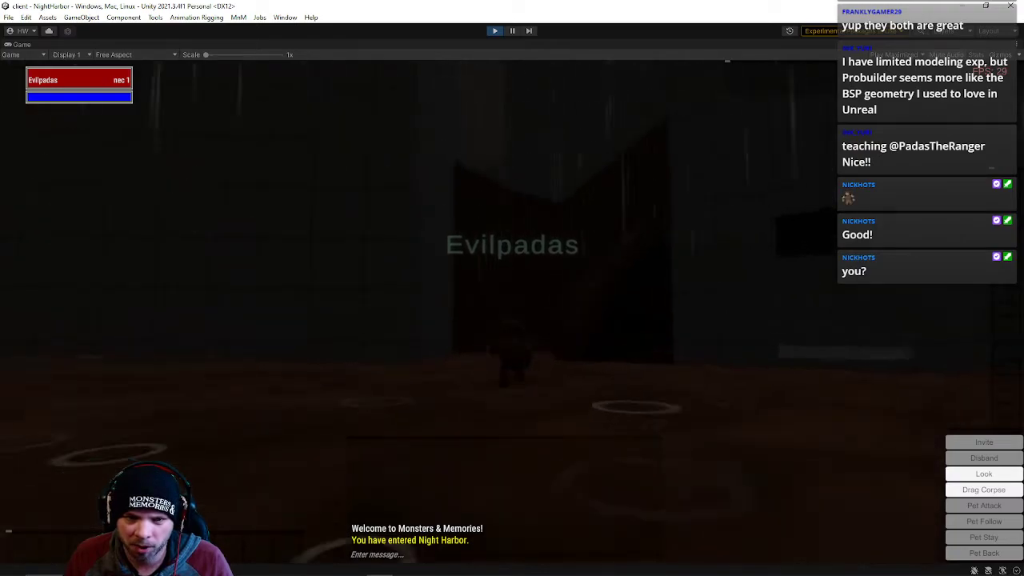
# Walk the character through the alley into the brick building and examine its interior up to the window opening
pyautogui.press('w')
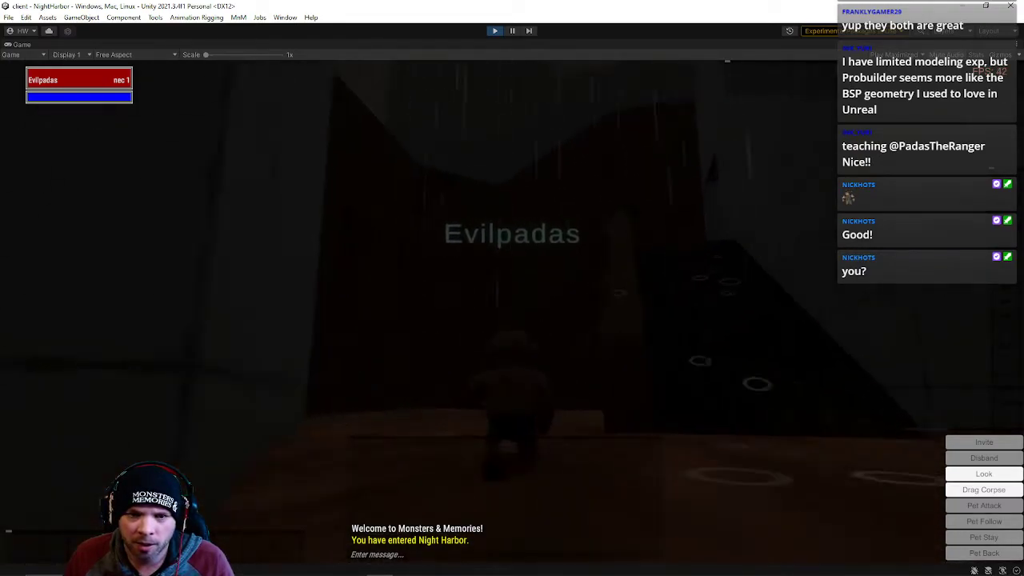
pyautogui.press('w')
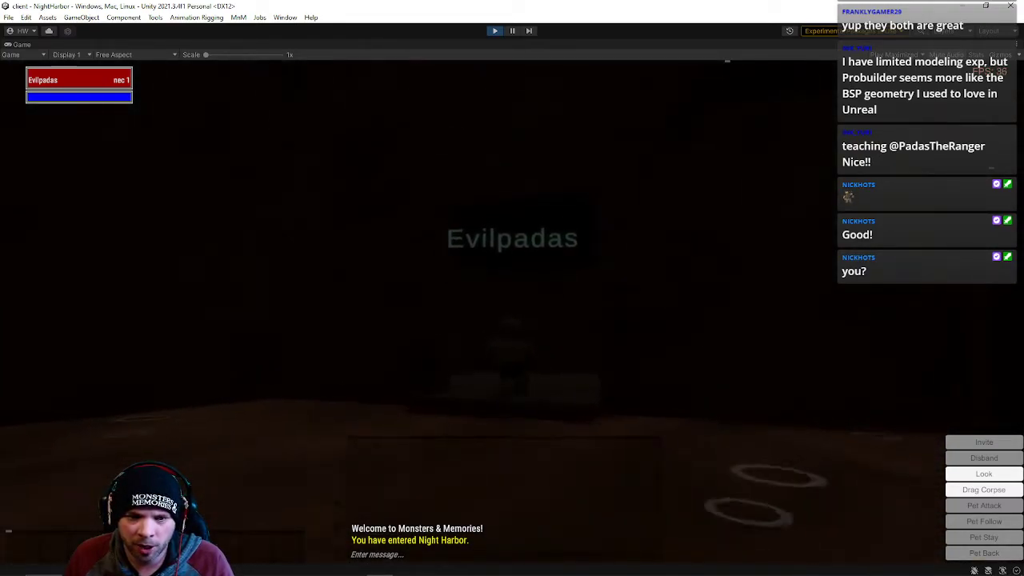
pyautogui.press('w')
pyautogui.press('w')
pyautogui.press('w')
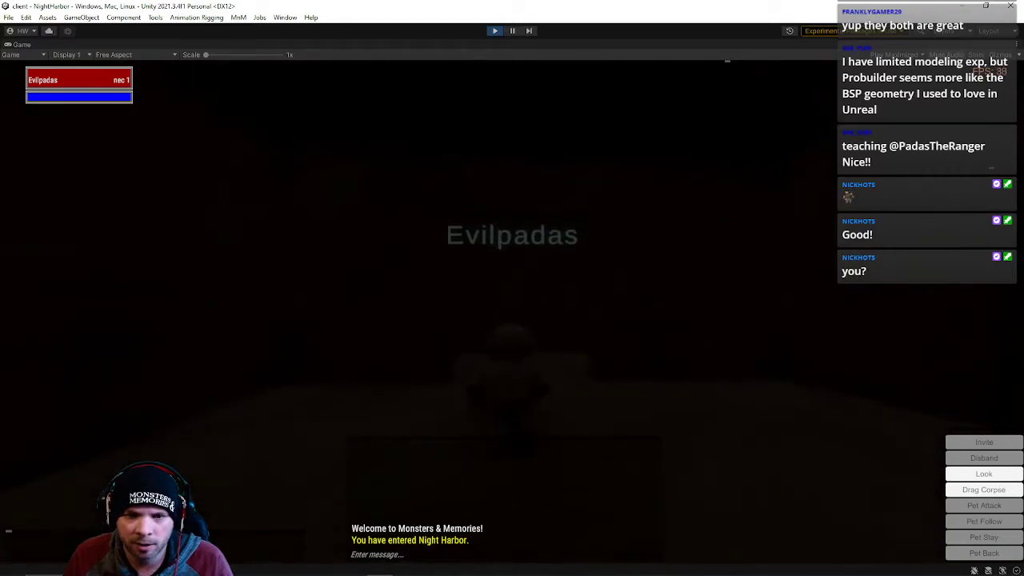
pyautogui.press('w')
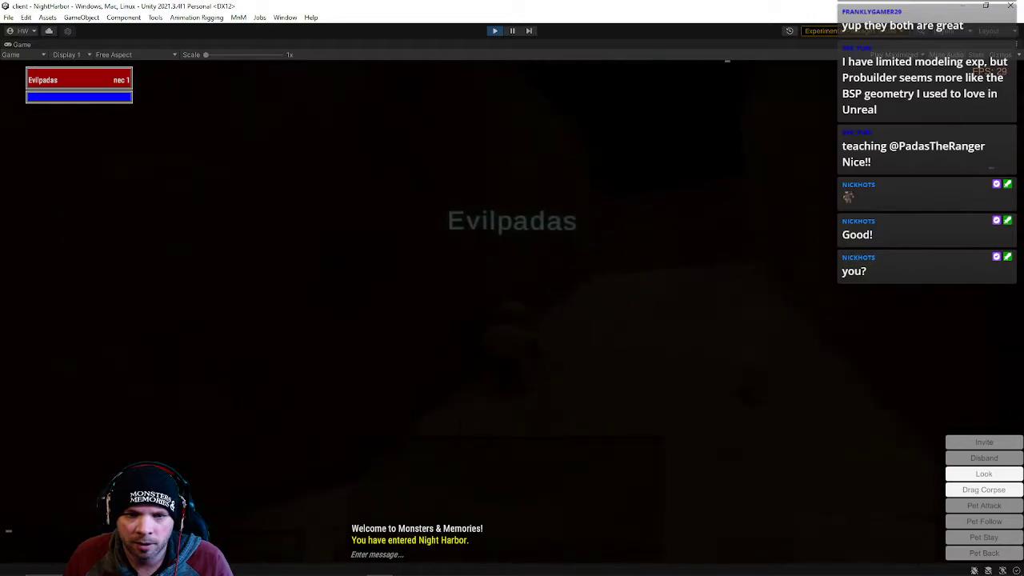
pyautogui.press('w')
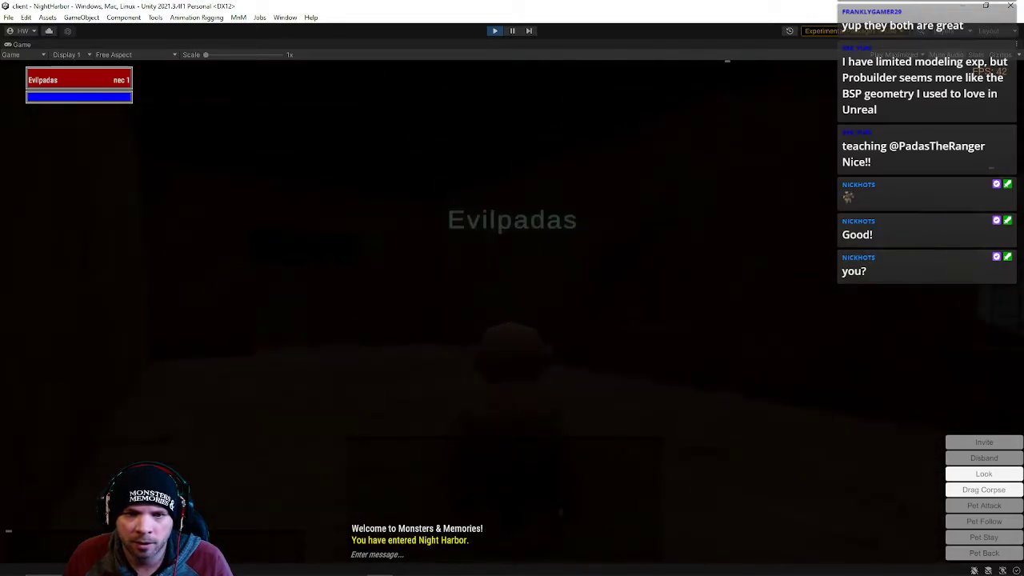
pyautogui.press('w')
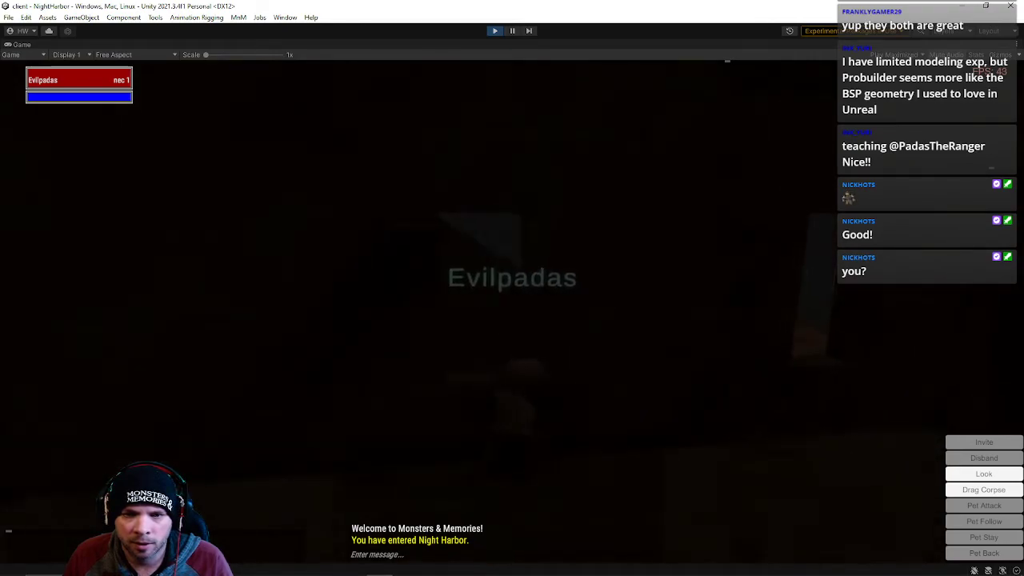
pyautogui.press('w')
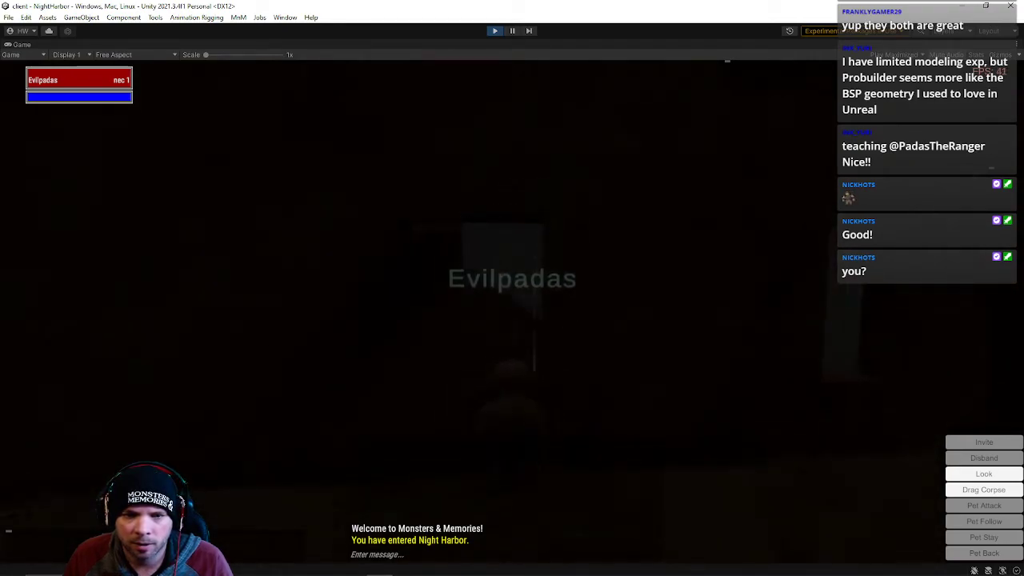
pyautogui.press('w')
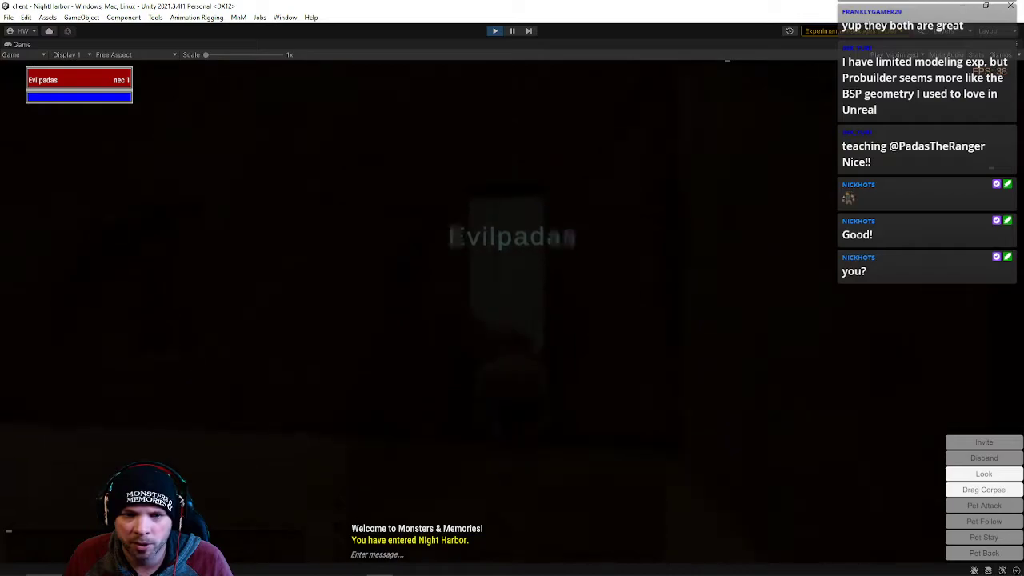
# Inspect the building's window openings from inside, then walk the character back out into the open alley
pyautogui.press('w')
pyautogui.press('w')
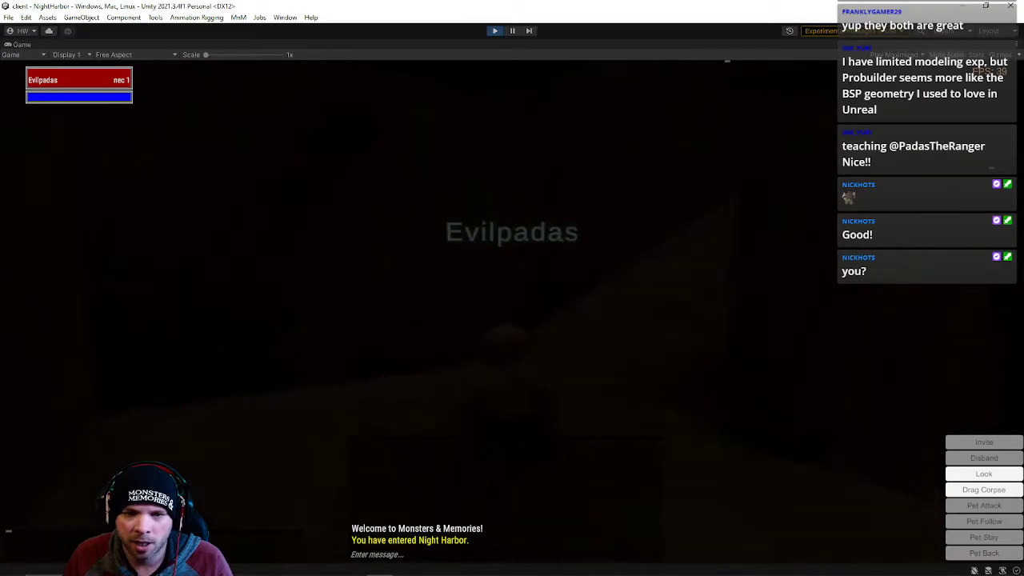
pyautogui.press('w')
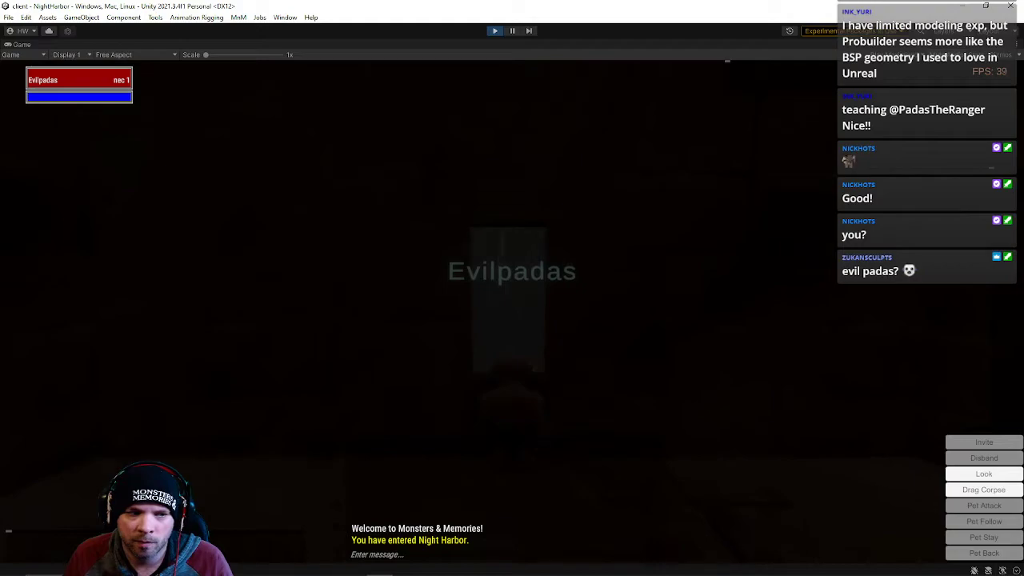
pyautogui.press('s')
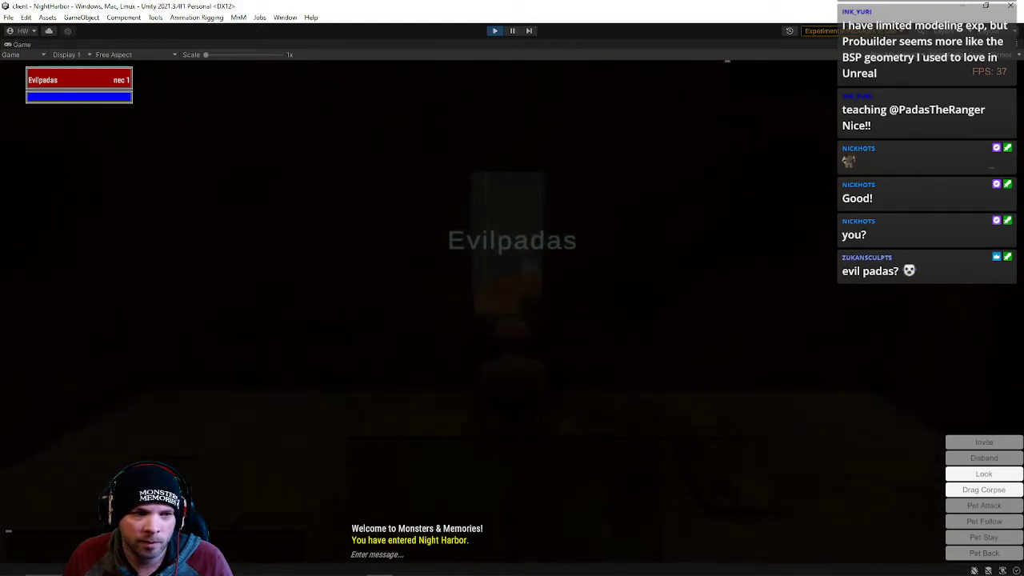
pyautogui.press('w')
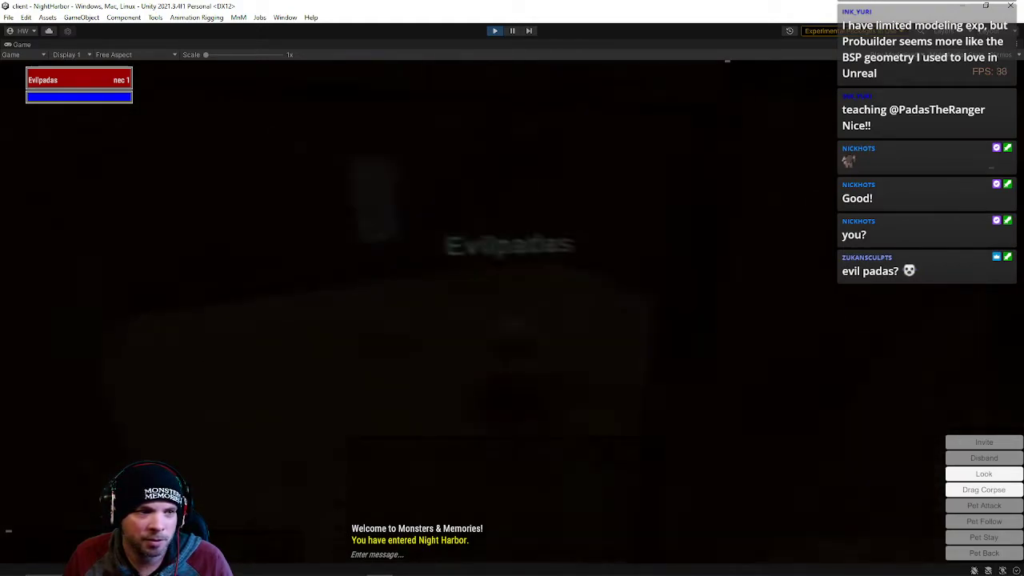
pyautogui.press('w')
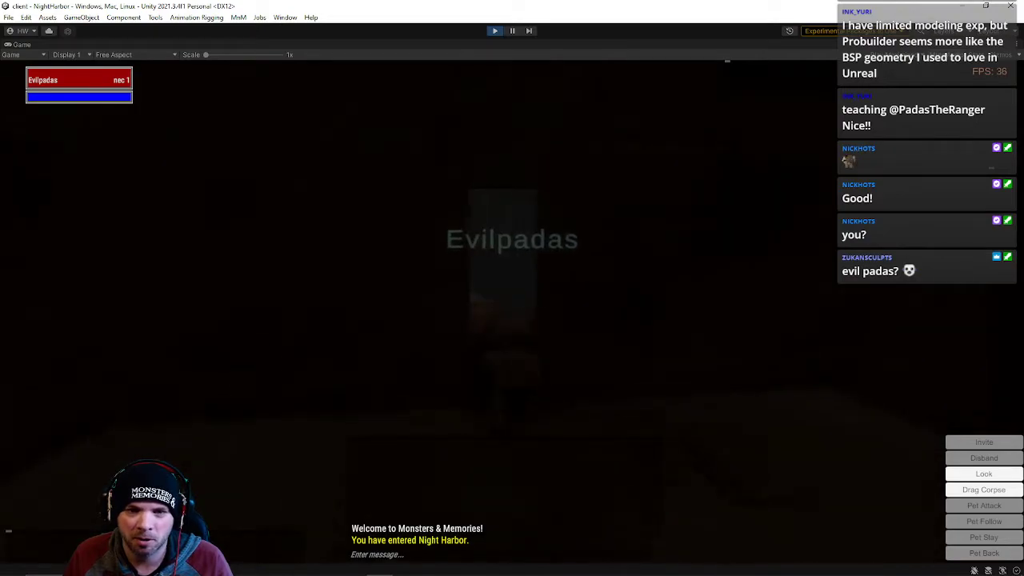
pyautogui.press('w')
pyautogui.press('w')
pyautogui.press('w')
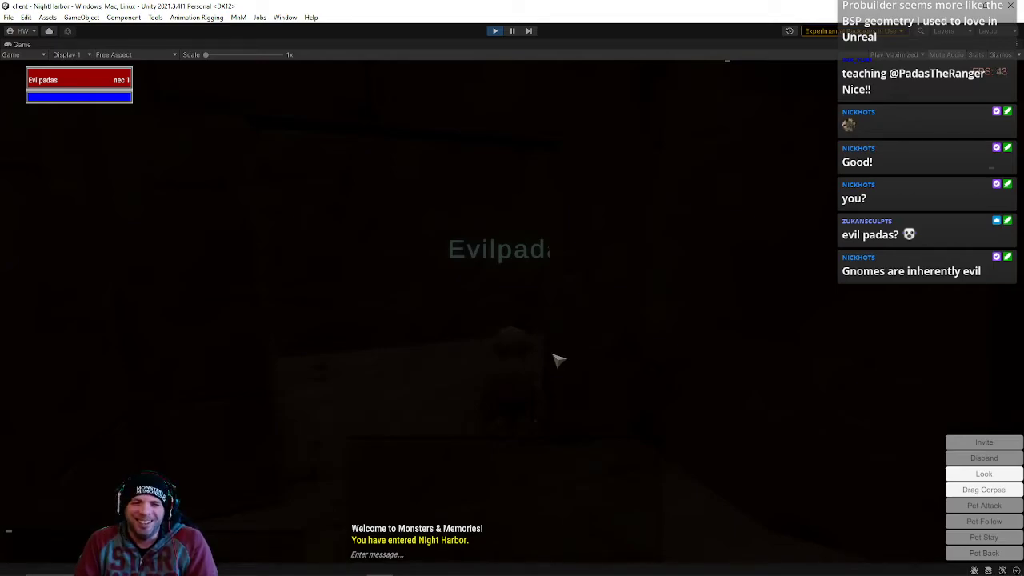
pyautogui.moveTo(552, 354); pyautogui.dragTo(520, 354, button='right')
pyautogui.press('w')
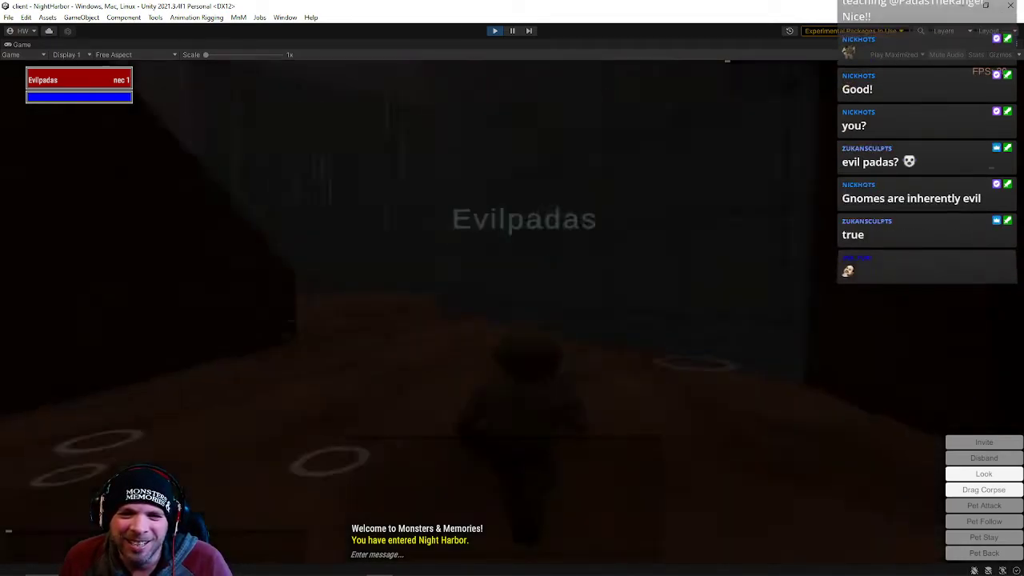
pyautogui.moveTo(512, 138); pyautogui.dragTo(422, 136, button='right')
# Stop play mode and reopen the recent NightHarbor scene
pyautogui.click(494, 31)
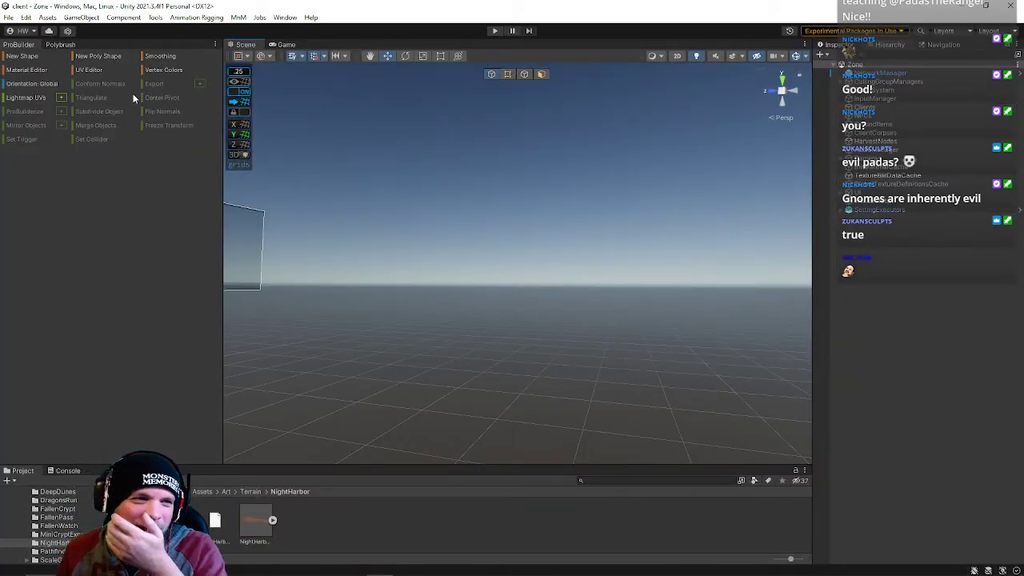
pyautogui.click(8, 18)
pyautogui.moveTo(55, 53)
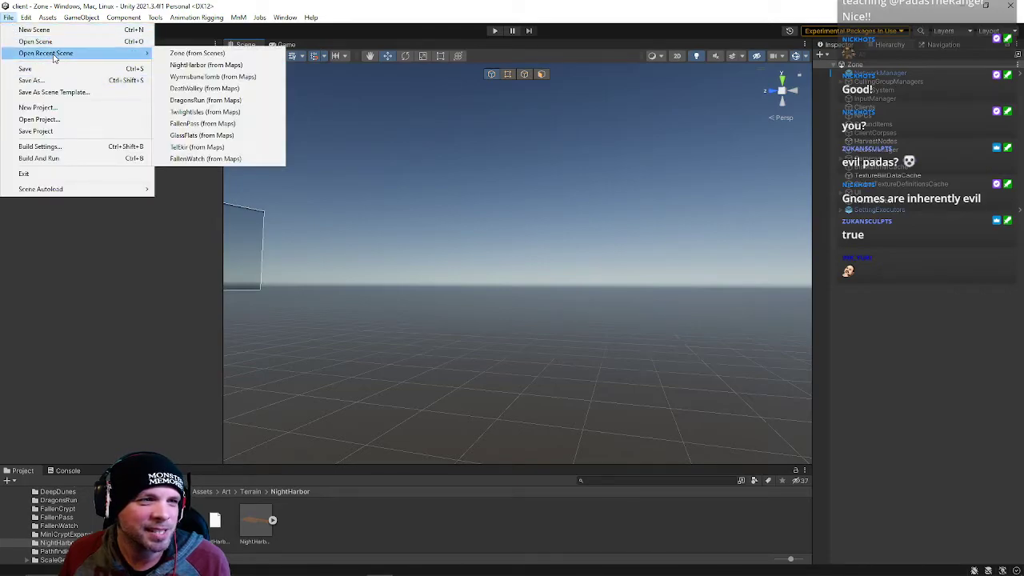
pyautogui.click(210, 65)
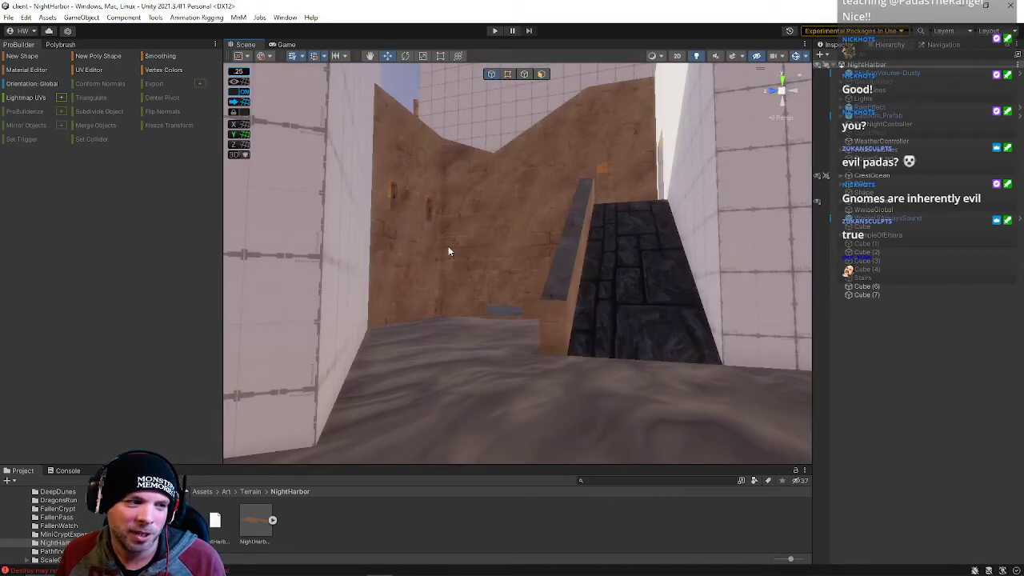
# Select the top and bottom faces of the window openings in the brown brick wall beside the ramp
pyautogui.moveTo(448, 245)
pyautogui.mouseDown(button='right')
pyautogui.moveTo(521, 224)
pyautogui.moveTo(457, 258)
pyautogui.mouseUp(button='right')
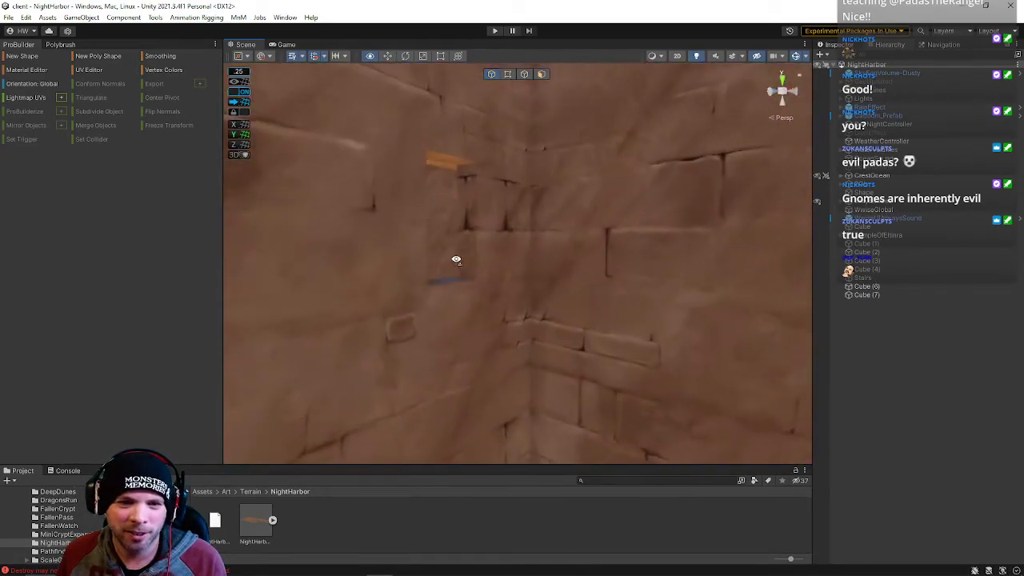
pyautogui.click(465, 274)
pyautogui.click(540, 74)
pyautogui.click(450, 163)
pyautogui.keyDown('shift'); pyautogui.click(449, 283); pyautogui.keyUp('shift')
pyautogui.moveTo(450, 283)
pyautogui.mouseDown(button='right')
pyautogui.moveTo(434, 301)
pyautogui.moveTo(449, 281)
pyautogui.mouseUp(button='right')
pyautogui.keyDown('shift'); pyautogui.click(453, 277); pyautogui.keyUp('shift')
pyautogui.keyDown('shift'); pyautogui.click(450, 139); pyautogui.keyUp('shift')
pyautogui.moveTo(451, 140); pyautogui.dragTo(593, 131, button='right')
pyautogui.moveTo(566, 101); pyautogui.dragTo(485, 295, button='right')
pyautogui.scroll(4, 465, 360)
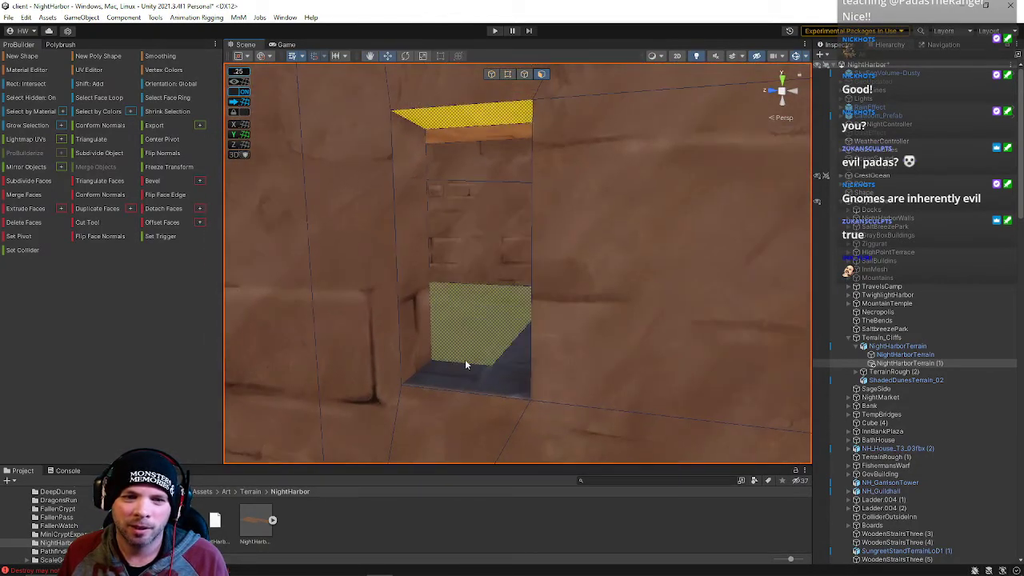
pyautogui.moveTo(463, 366); pyautogui.dragTo(540, 248, button='right')
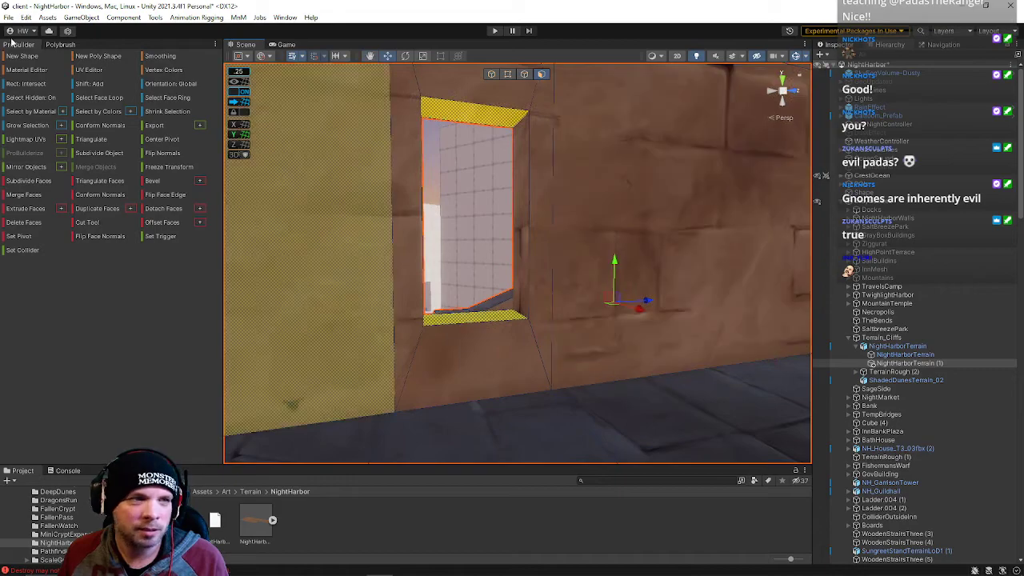
# Save the NightHarbor scene and open the recent Zone scene
pyautogui.click(7, 18)
pyautogui.click(26, 70)
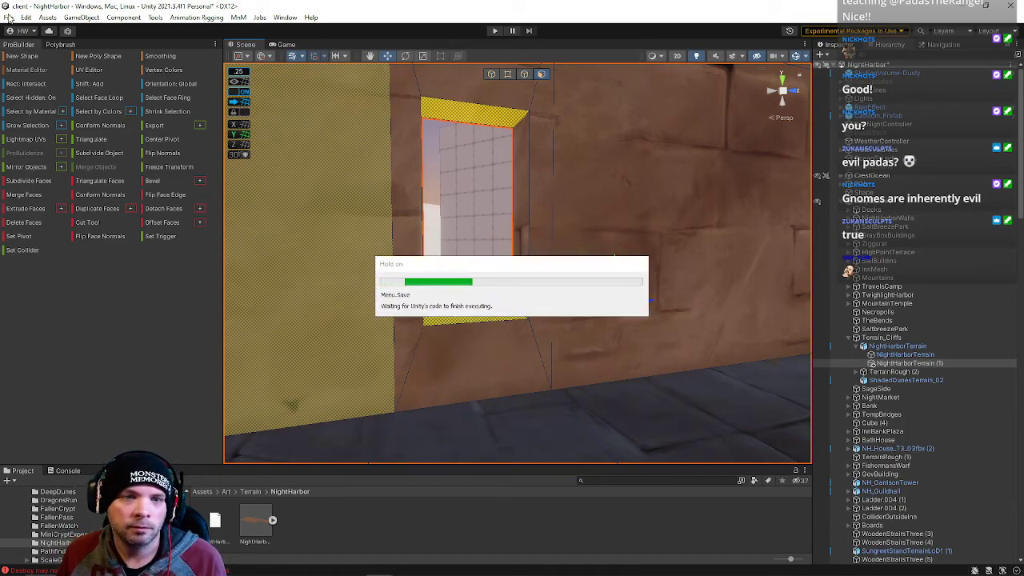
pyautogui.click(7, 17)
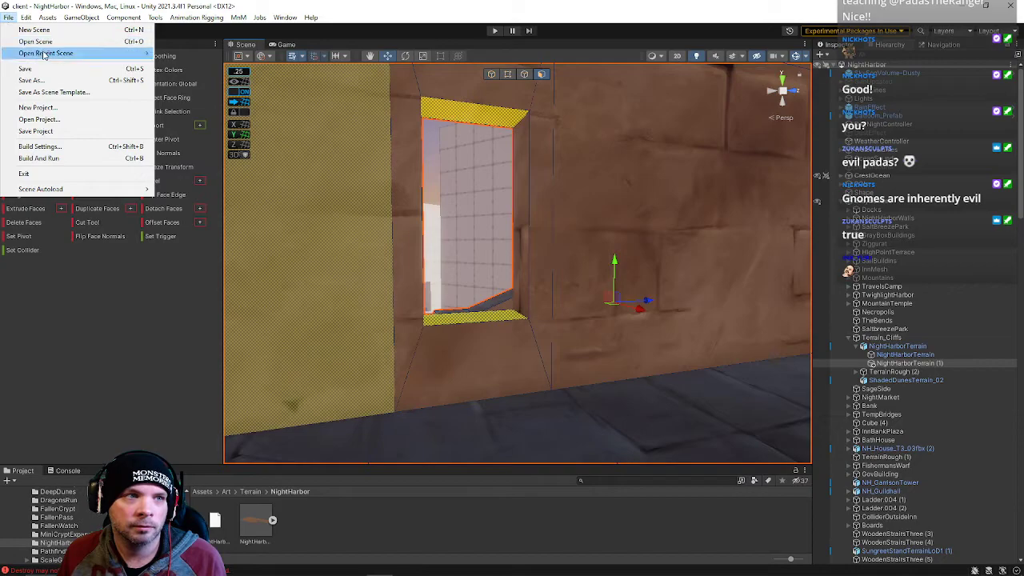
pyautogui.click(227, 71)
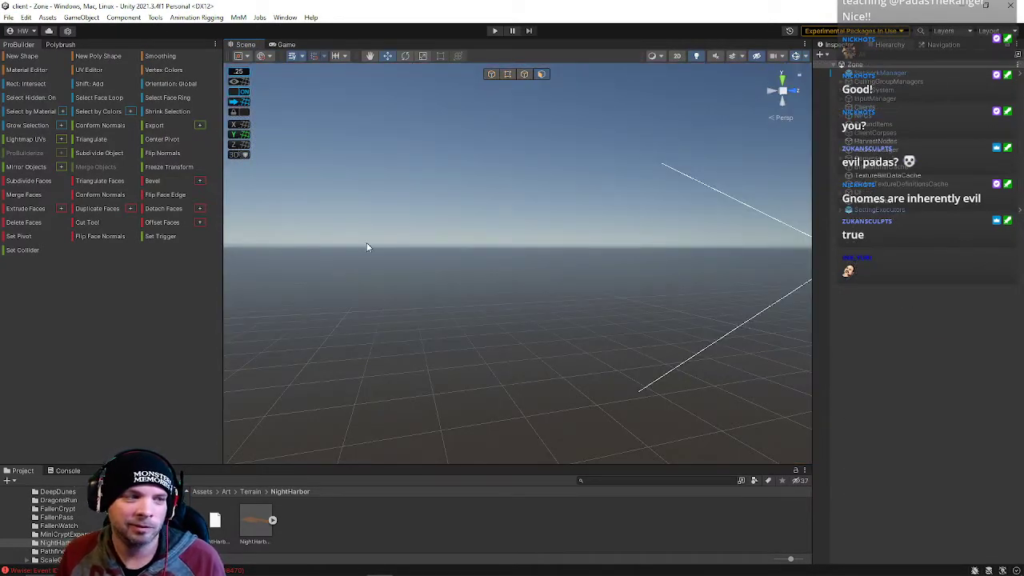
# Start play mode, log in with the prefilled account and enter the world
pyautogui.click(494, 32)
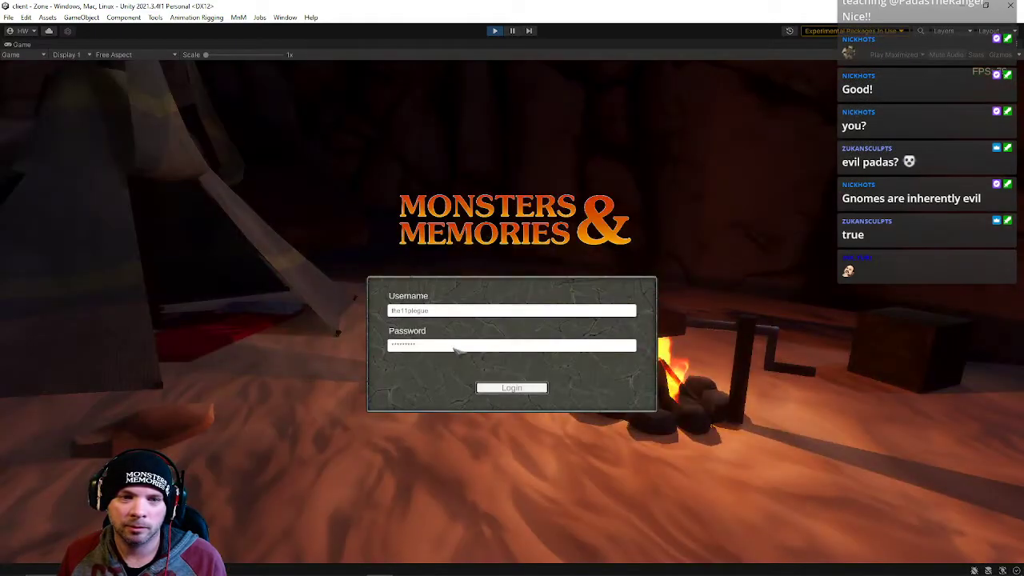
pyautogui.click(496, 389)
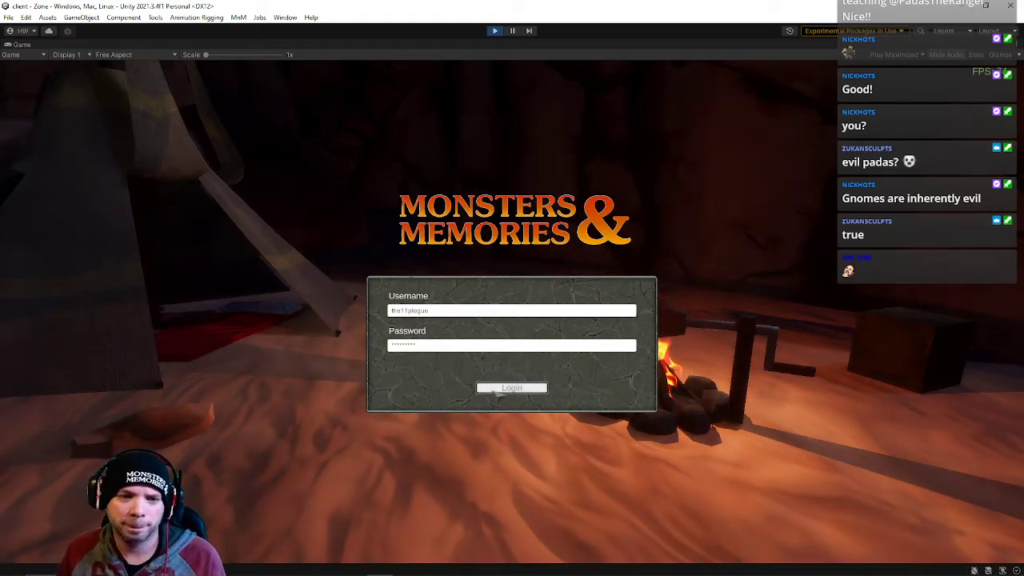
pyautogui.click(218, 472)
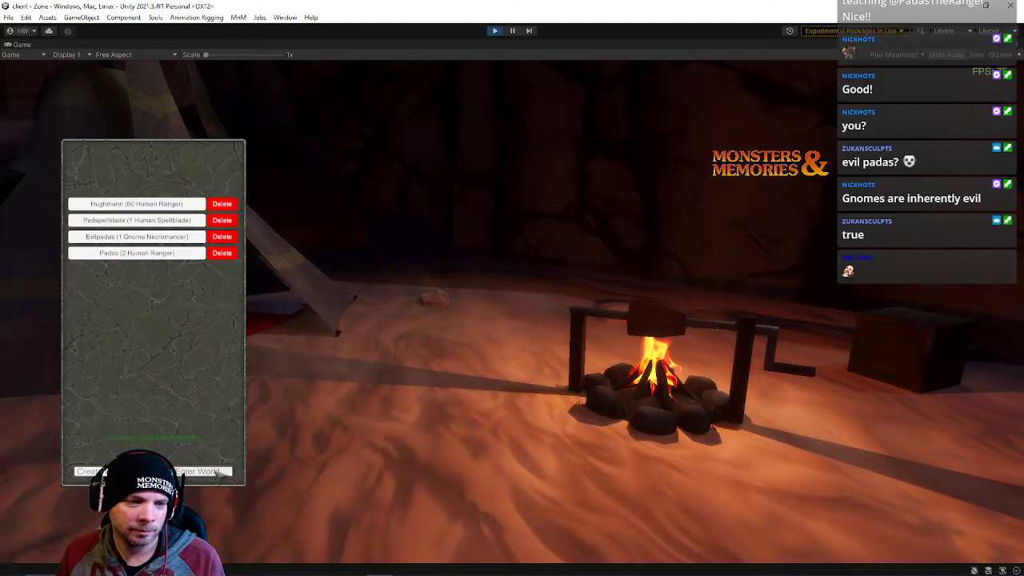
pyautogui.click(218, 473)
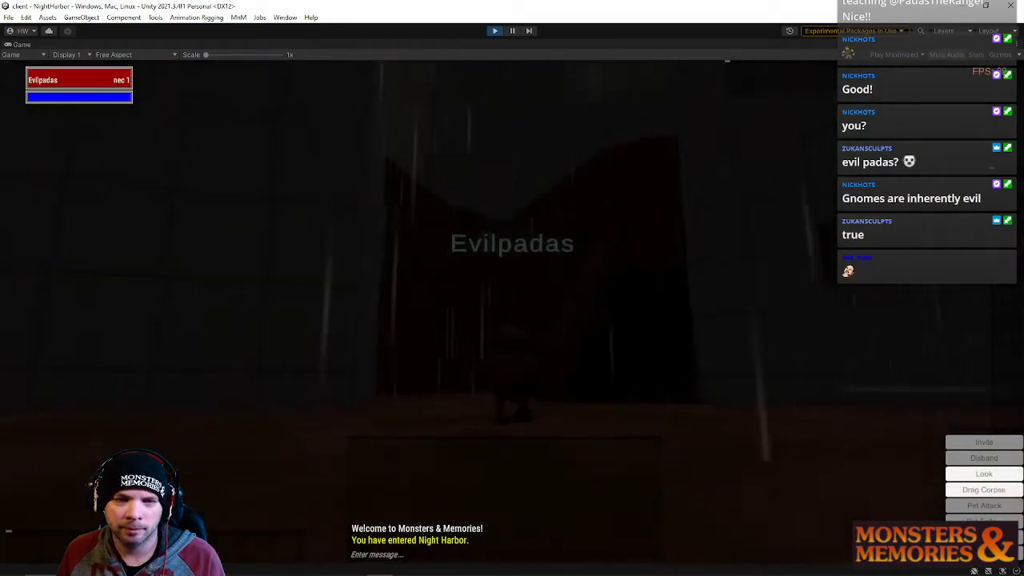
# Walk the character through the alley into the brick building again to examine its rooms and window openings
pyautogui.press('w')
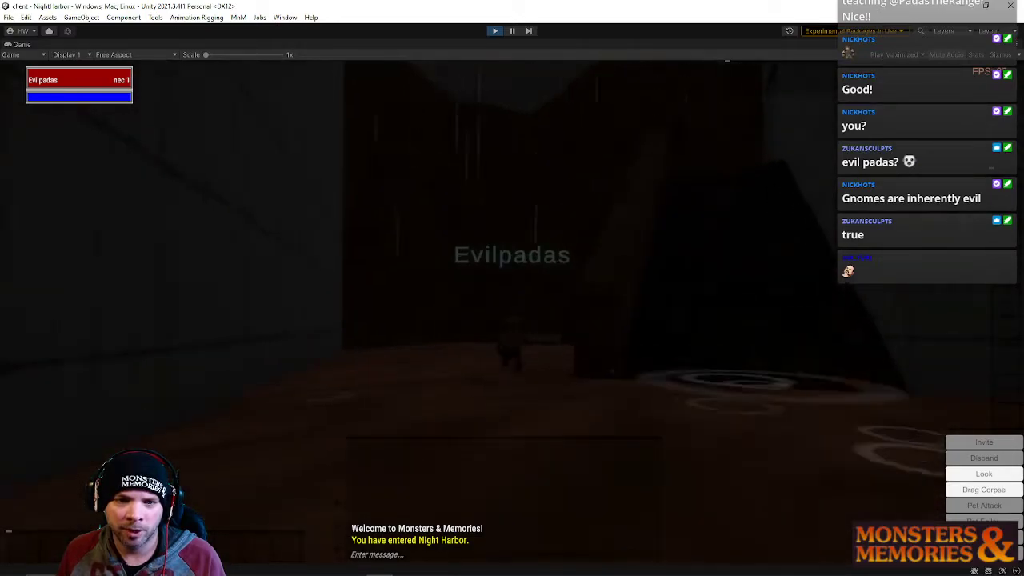
pyautogui.press('w')
pyautogui.press('w')
pyautogui.press('w')
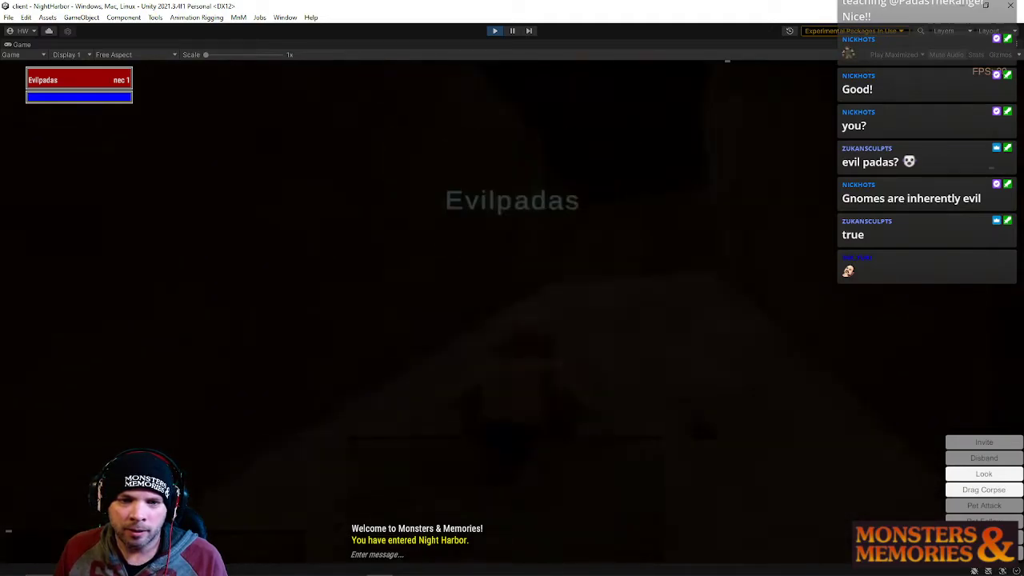
pyautogui.press('w')
pyautogui.press('w')
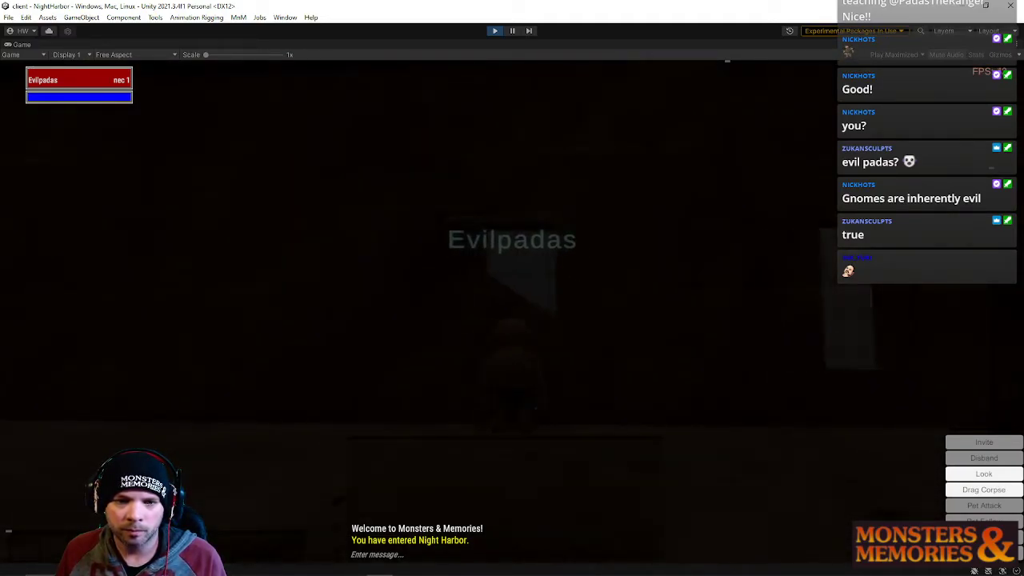
pyautogui.press('w')
pyautogui.press('w')
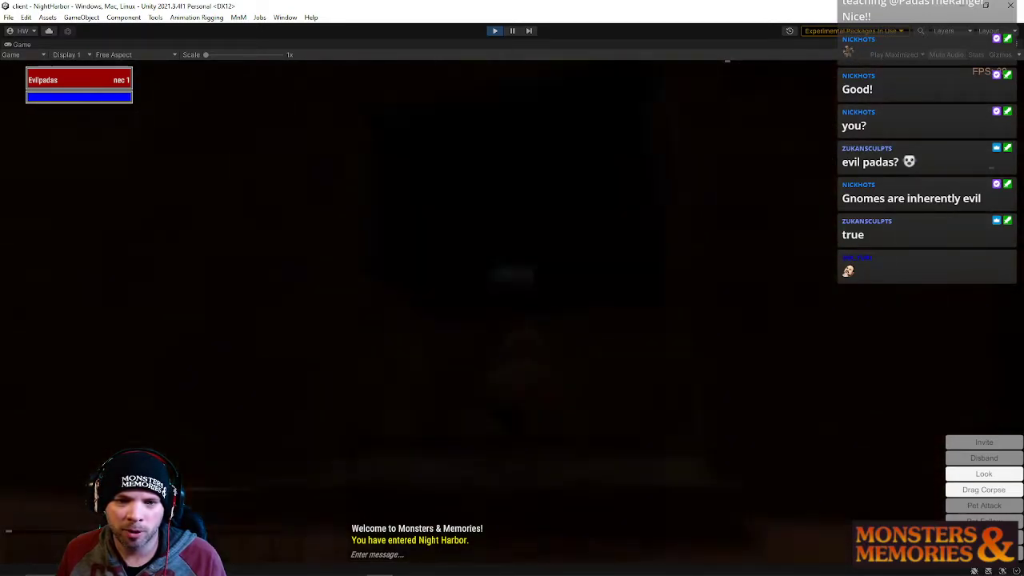
pyautogui.press('w')
pyautogui.press('w')
pyautogui.press('w')
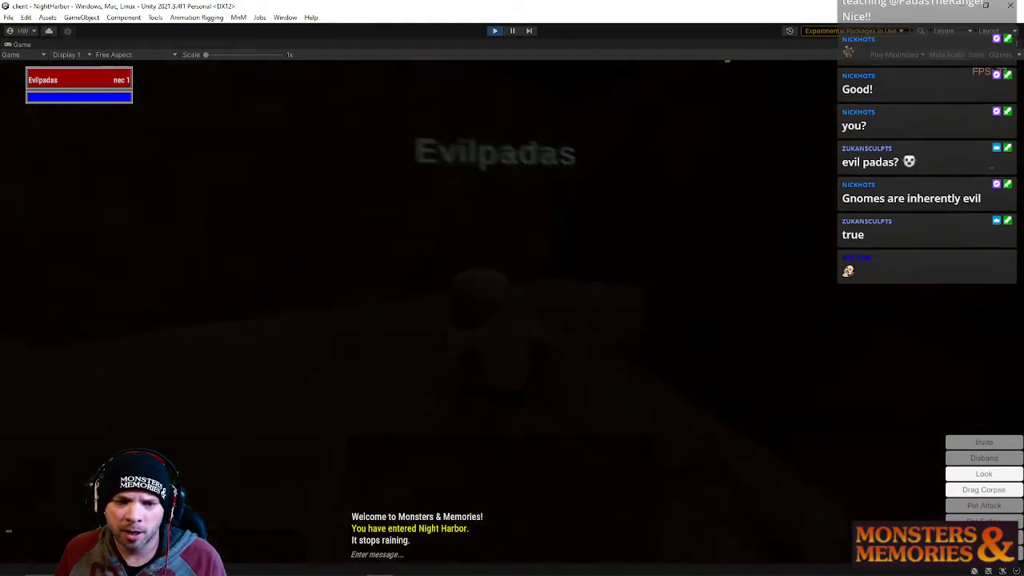
pyautogui.press('w')
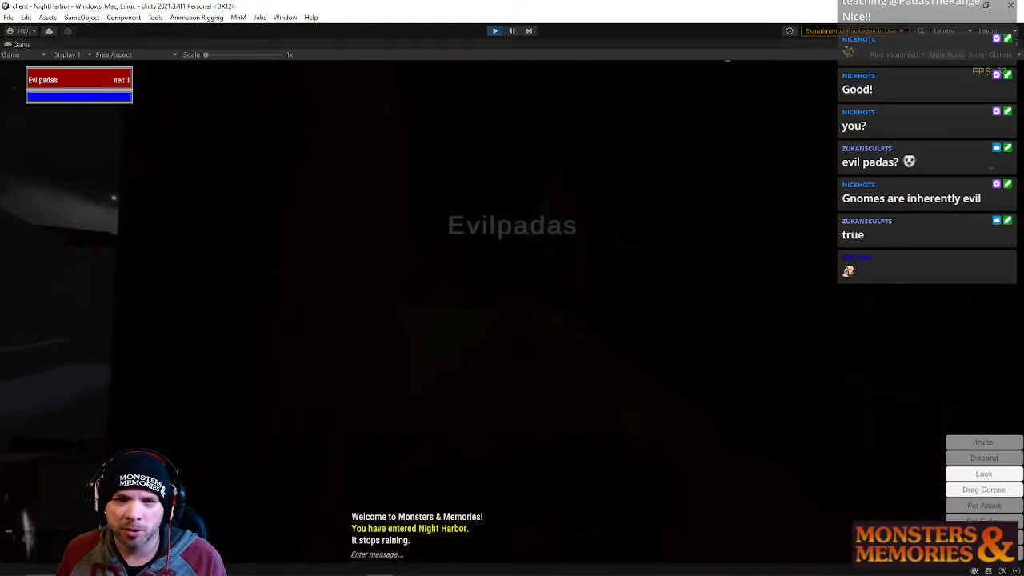
pyautogui.press('w')
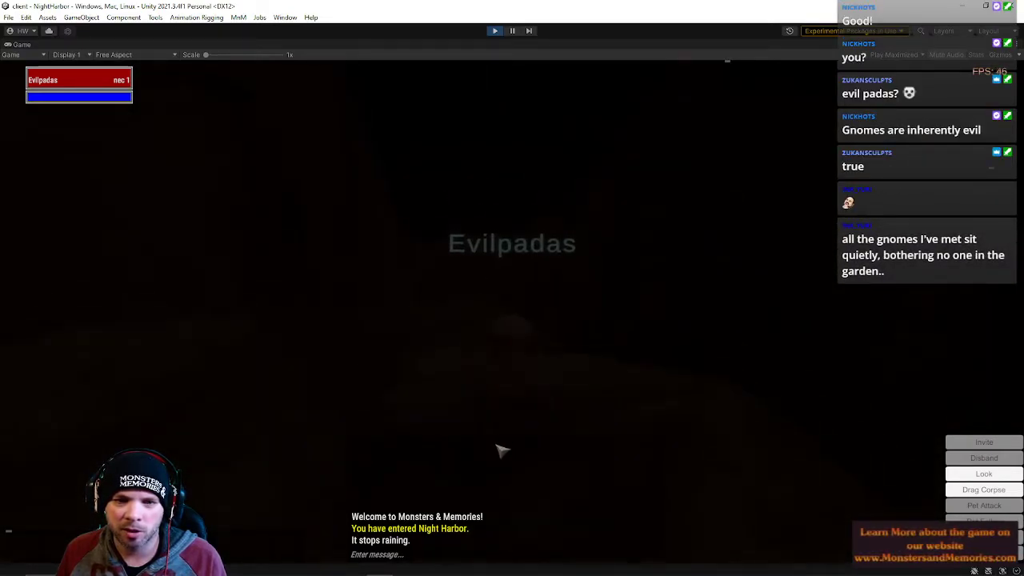
# Walk the character through the dark brick building and back out to the open sand to examine the interior and alley entrance
pyautogui.moveTo(464, 435); pyautogui.dragTo(384, 432, button='right')
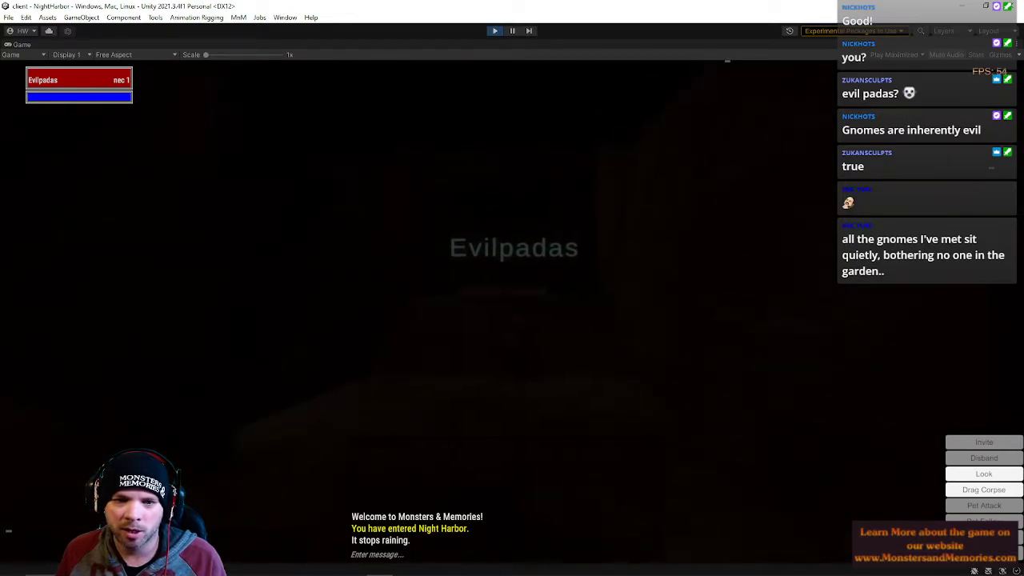
pyautogui.press('w')
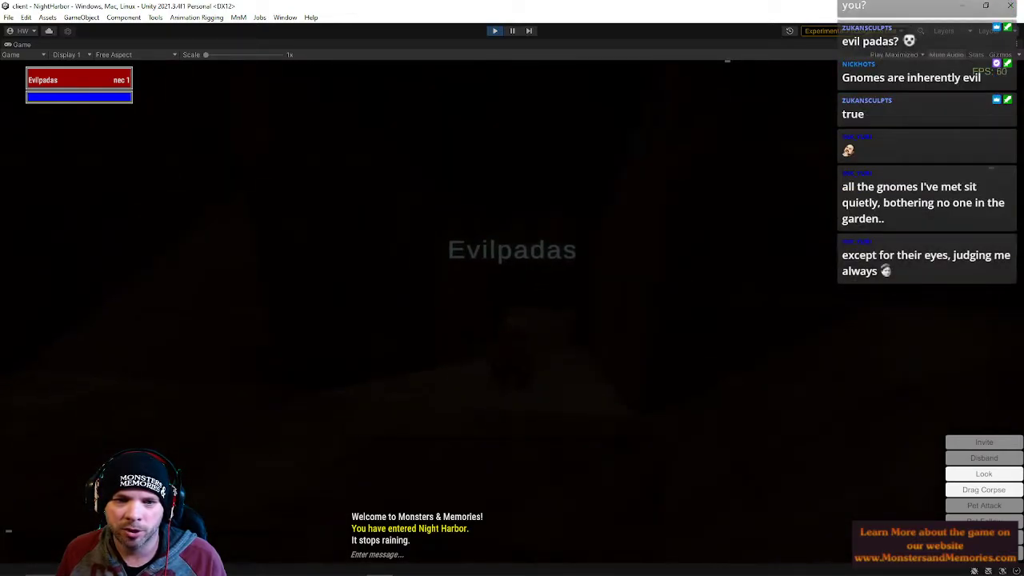
pyautogui.moveTo(512, 311); pyautogui.dragTo(509, 272, button='right')
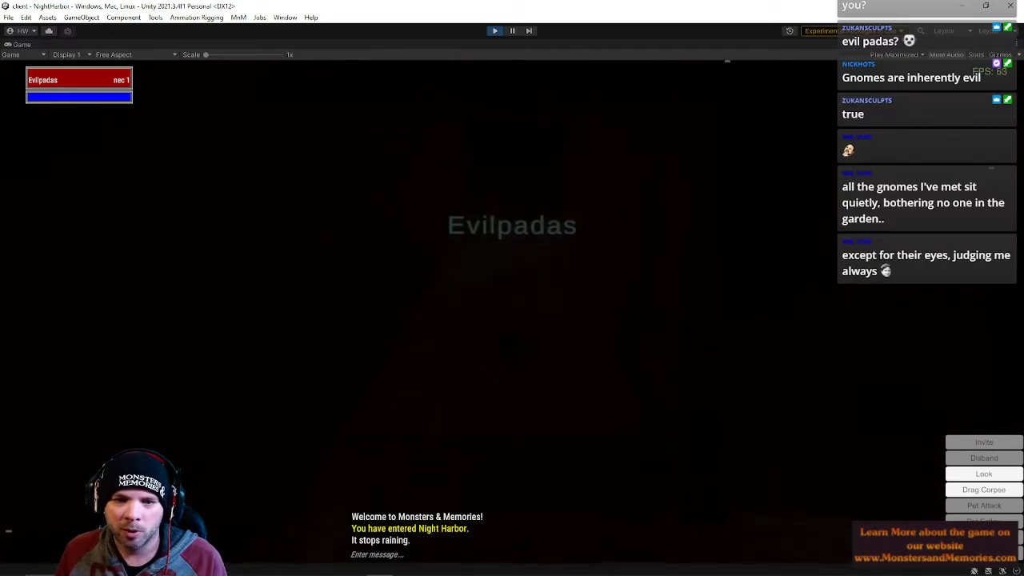
pyautogui.moveTo(512, 312); pyautogui.dragTo(607, 325, button='right')
pyautogui.moveTo(512, 312); pyautogui.dragTo(624, 312, button='right')
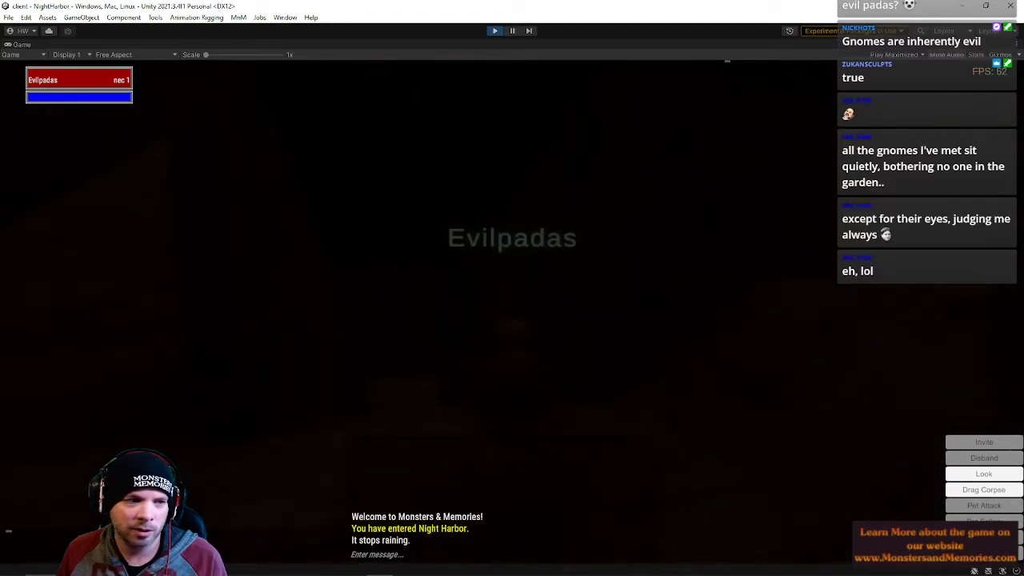
pyautogui.moveTo(512, 311); pyautogui.dragTo(551, 326, button='right')
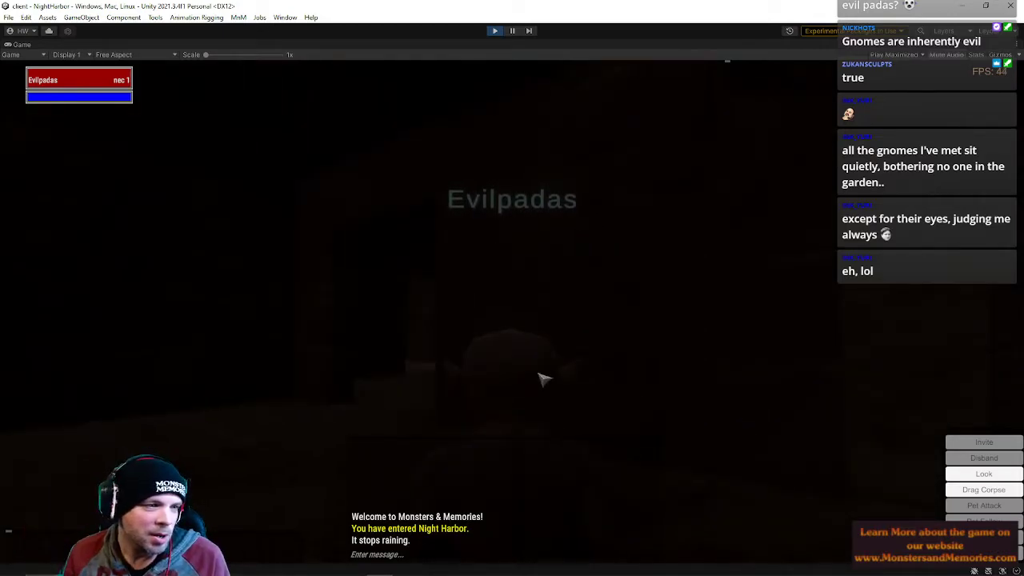
pyautogui.moveTo(492, 335); pyautogui.dragTo(451, 348, button='right')
pyautogui.press('w')
pyautogui.press('w')
pyautogui.press('w')
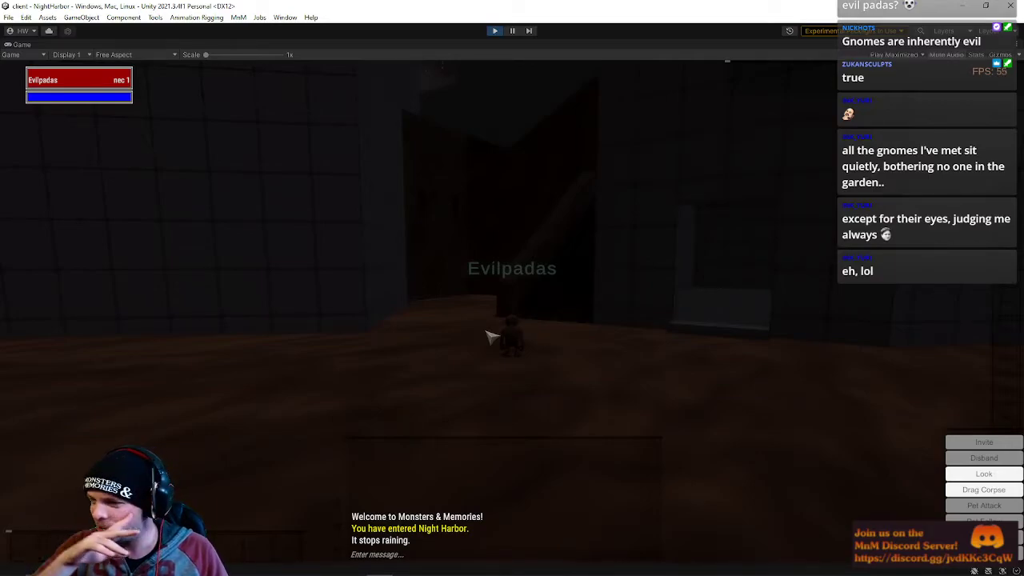
pyautogui.moveTo(508, 318); pyautogui.dragTo(350, 235, button='right')
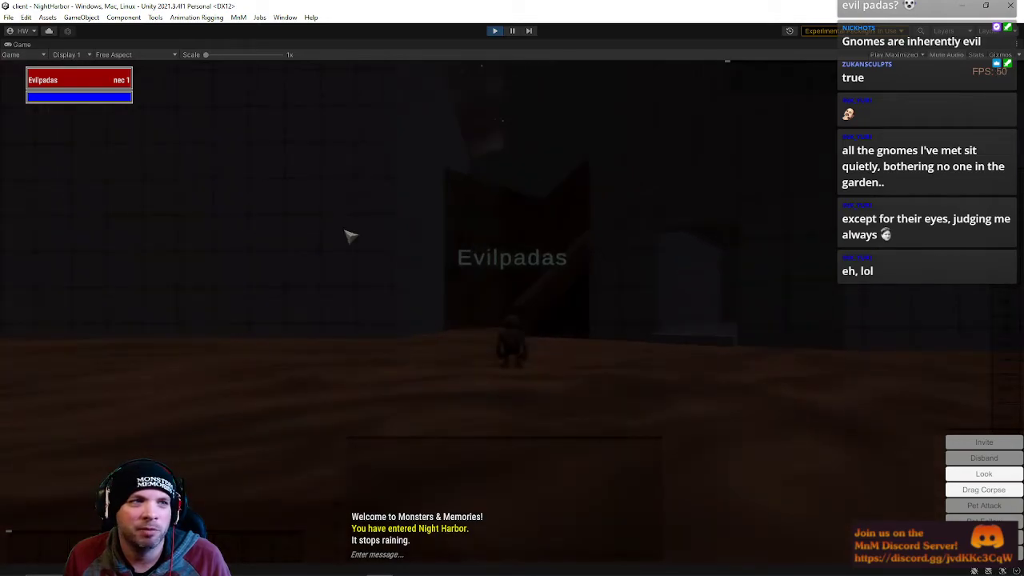
# Stop play mode and reopen the recent NightHarbor scene
pyautogui.click(498, 33)
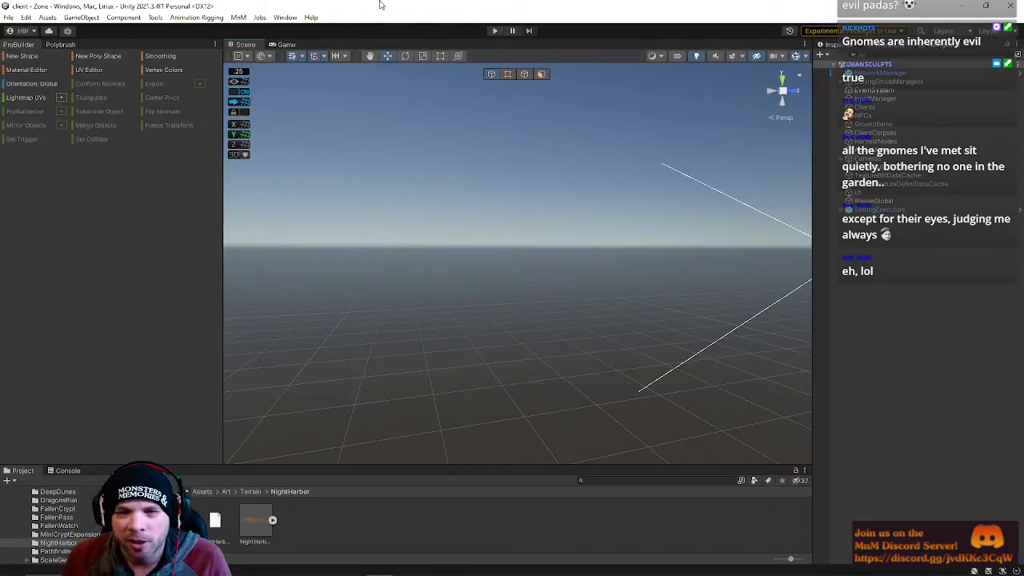
pyautogui.click(9, 17)
pyautogui.moveTo(48, 53)
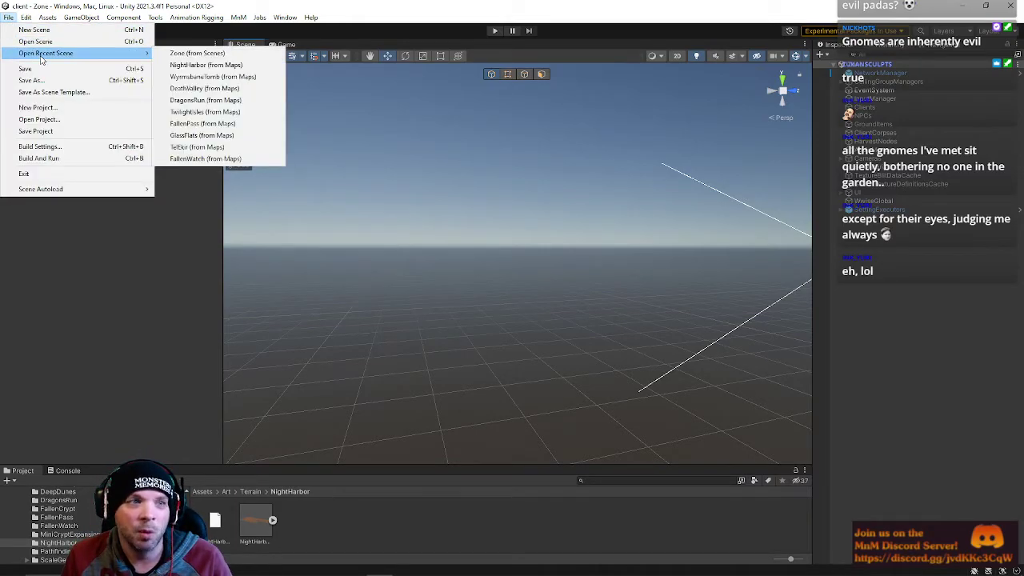
pyautogui.click(181, 68)
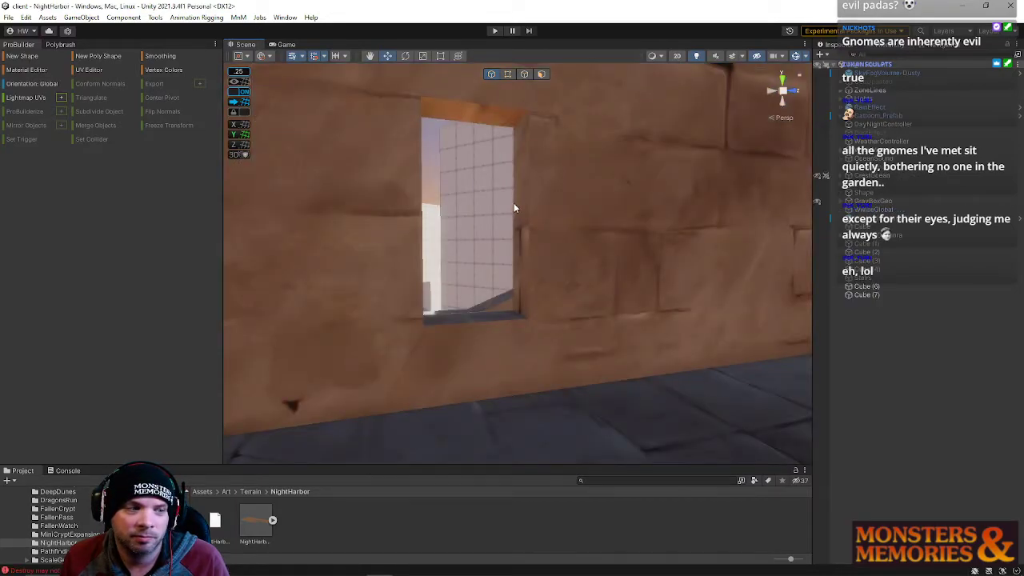
# Select the floor faces inside the brown brick building and grow the selection across the adjoining floor
pyautogui.moveTo(513, 202); pyautogui.dragTo(569, 186, button='right')
pyautogui.click(544, 75)
pyautogui.click(562, 271)
pyautogui.moveTo(562, 272); pyautogui.dragTo(567, 322, button='right')
pyautogui.keyDown('shift'); pyautogui.click(568, 327); pyautogui.keyUp('shift')
pyautogui.keyDown('shift'); pyautogui.click(646, 242); pyautogui.keyUp('shift')
pyautogui.keyDown('shift'); pyautogui.click(748, 365); pyautogui.keyUp('shift')
pyautogui.moveTo(714, 375); pyautogui.dragTo(712, 291, button='right')
pyautogui.moveTo(562, 272); pyautogui.dragTo(616, 295, button='right')
pyautogui.hotkey('alt', 'g')
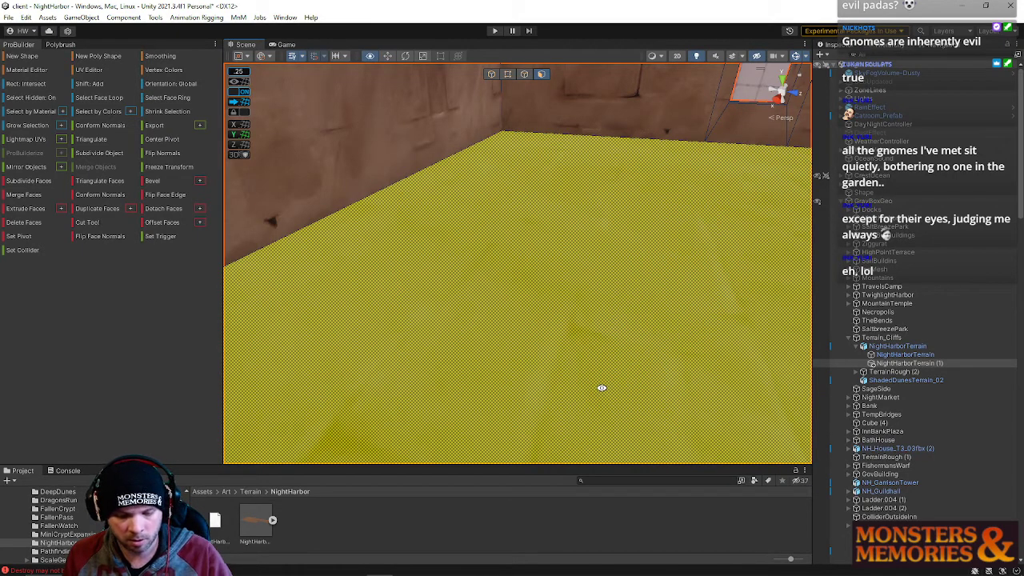
# Add the sloped ramp surface between the rooms to the existing floor selection and grow the selection again
pyautogui.moveTo(562, 367); pyautogui.dragTo(527, 339, button='right')
pyautogui.click(525, 324)
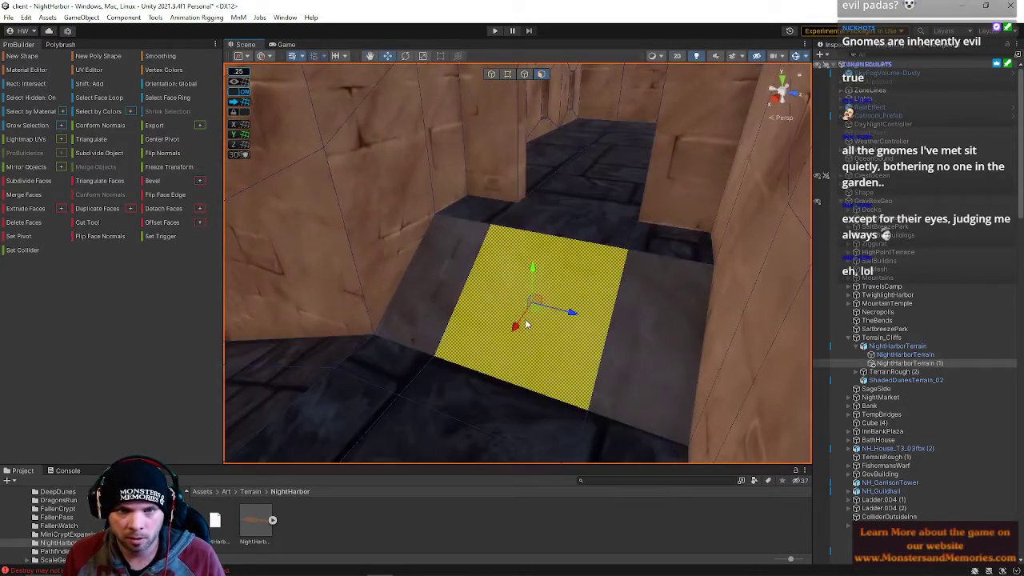
pyautogui.hotkey('ctrl', 'z')
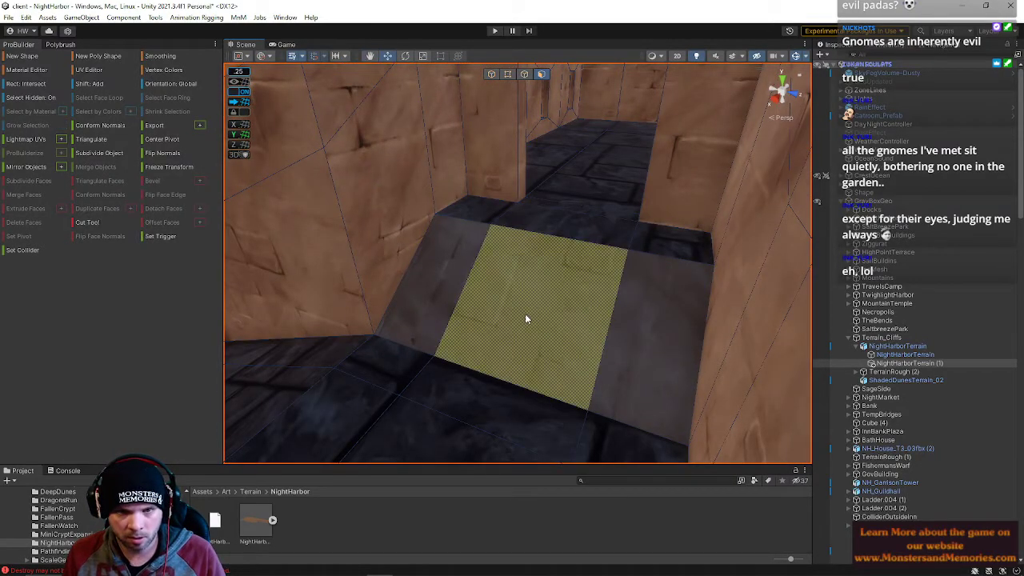
pyautogui.hotkey('ctrl', 'z')
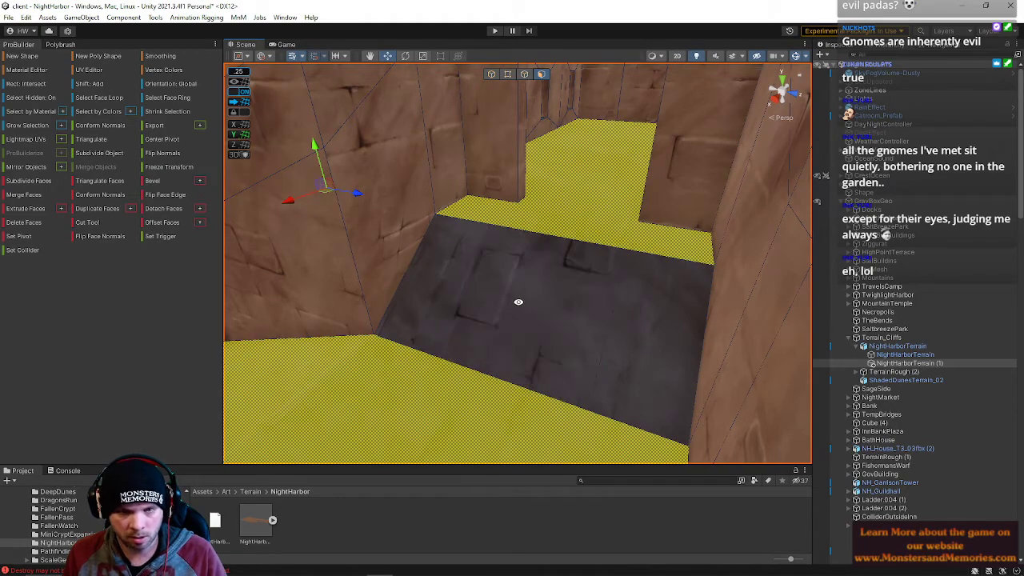
pyautogui.keyDown('shift'); pyautogui.click(534, 312); pyautogui.keyUp('shift')
pyautogui.hotkey('alt', 'g')
pyautogui.hotkey('alt', 'space')
pyautogui.moveTo(536, 328); pyautogui.dragTo(350, 365, button='right')
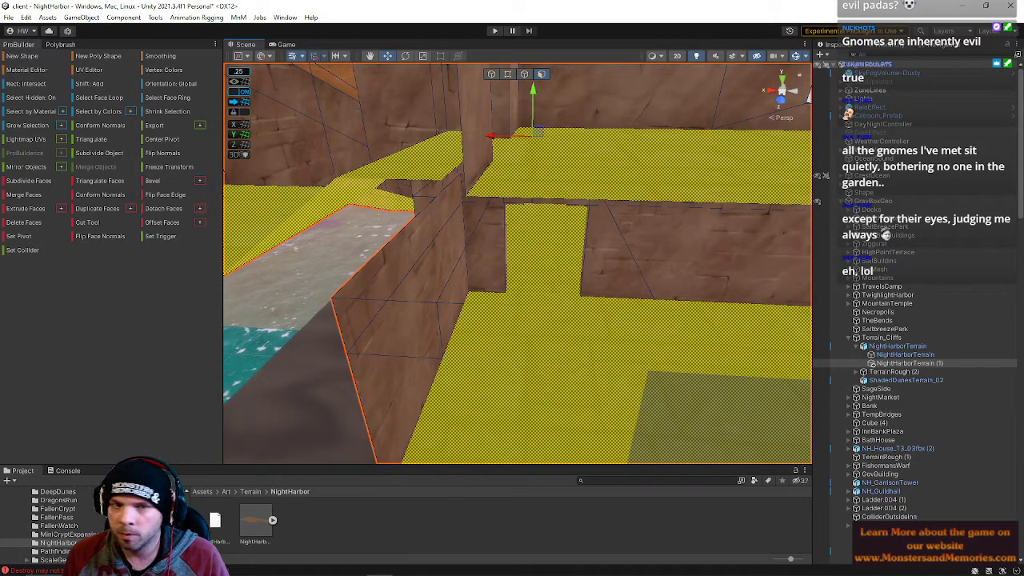
# Select the ceiling faces of the brick rooms and doorway in turn to give them the brown stone material
pyautogui.moveTo(634, 228); pyautogui.dragTo(663, 208, button='right')
pyautogui.moveTo(845, 230); pyautogui.dragTo(205, 177, button='right')
pyautogui.click(359, 150)
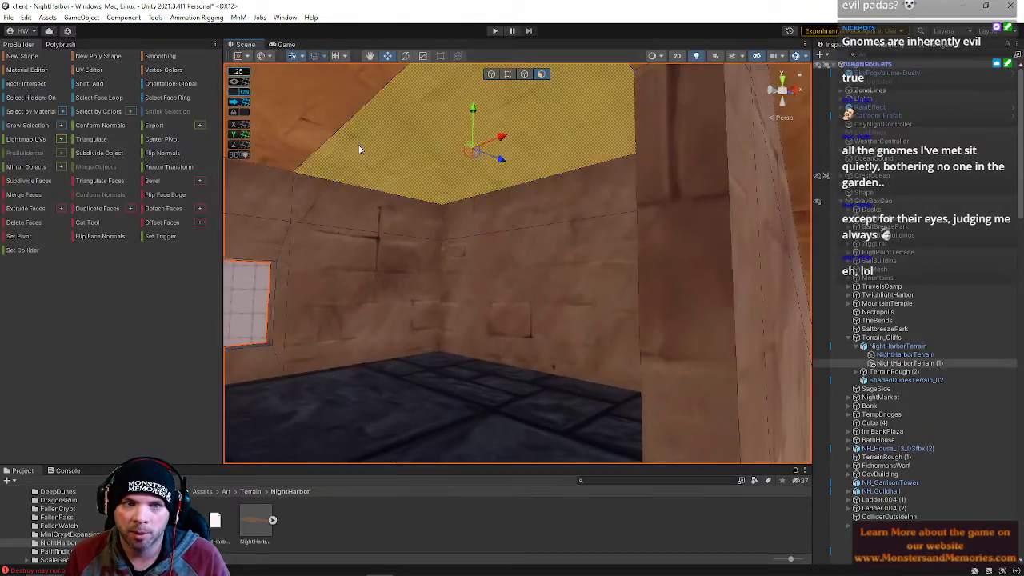
pyautogui.keyDown('shift'); pyautogui.click(286, 155); pyautogui.keyUp('shift')
pyautogui.moveTo(285, 155); pyautogui.dragTo(492, 225, button='right')
pyautogui.moveTo(598, 151); pyautogui.dragTo(400, 276, button='right')
pyautogui.click(578, 242)
pyautogui.moveTo(599, 326); pyautogui.dragTo(396, 222, button='right')
pyautogui.click(395, 222)
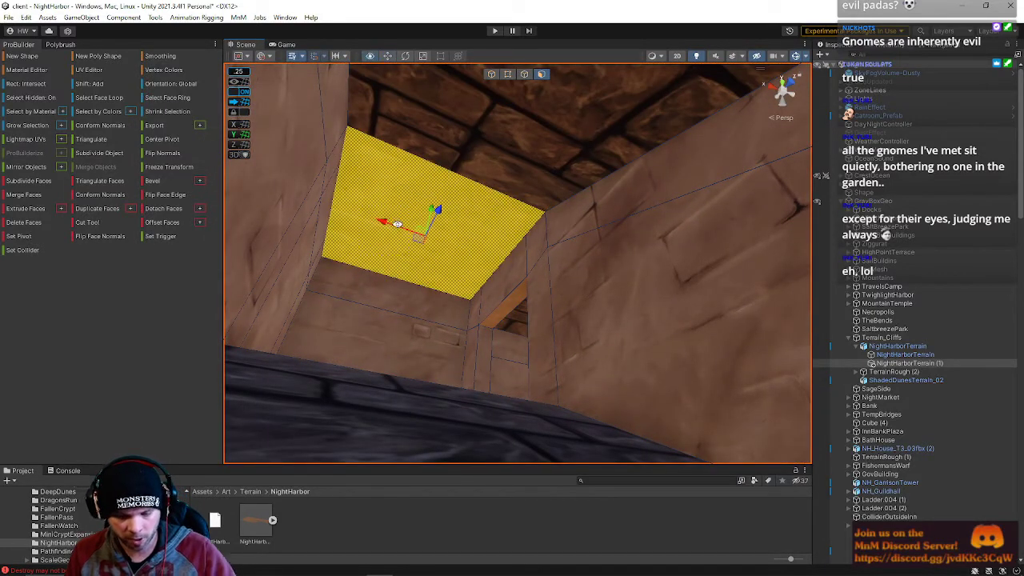
pyautogui.click(515, 160)
pyautogui.click(520, 217)
pyautogui.click(502, 318)
# Leave face editing and save the NightHarbor scene
pyautogui.moveTo(504, 324); pyautogui.dragTo(404, 160, button='right')
pyautogui.moveTo(360, 117); pyautogui.dragTo(376, 176, button='right')
pyautogui.moveTo(430, 198); pyautogui.dragTo(541, 184, button='right')
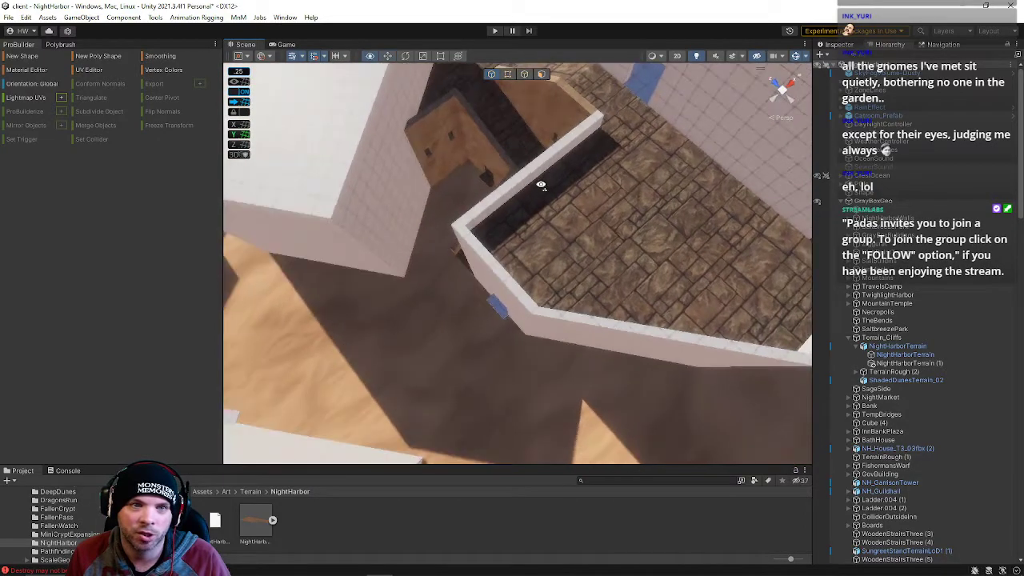
pyautogui.moveTo(481, 151); pyautogui.dragTo(452, 233, button='right')
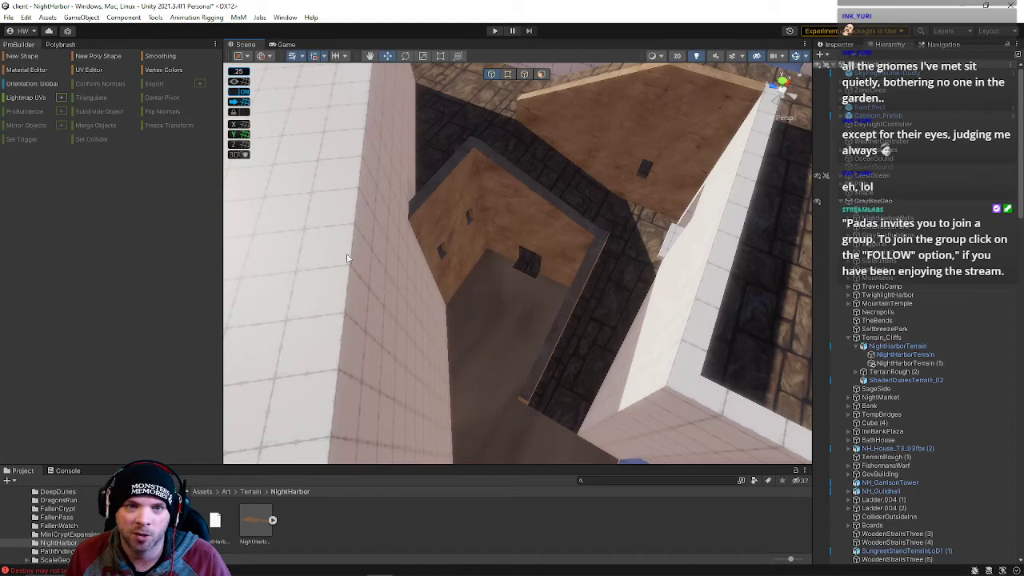
pyautogui.click(9, 18)
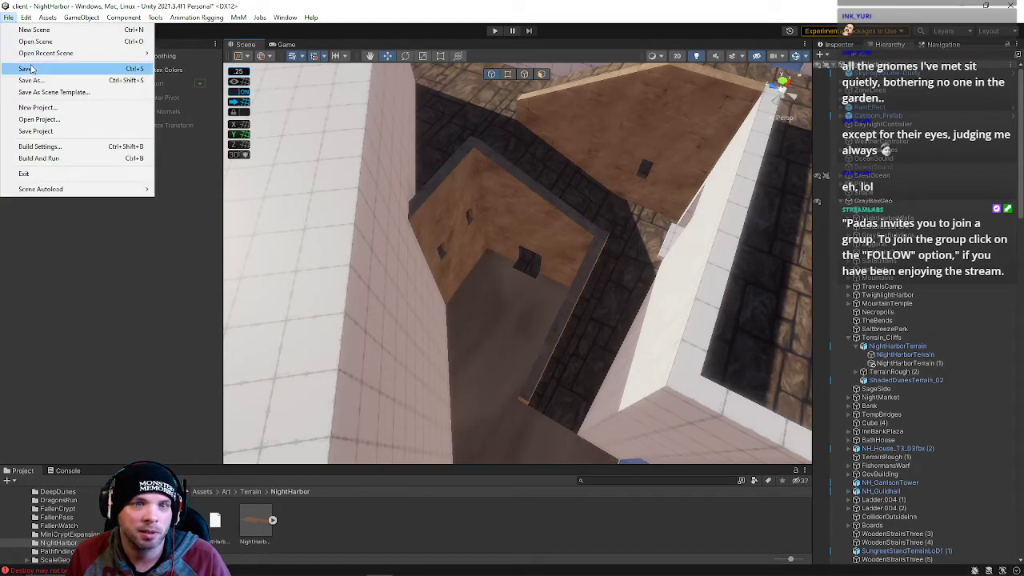
pyautogui.click(30, 69)
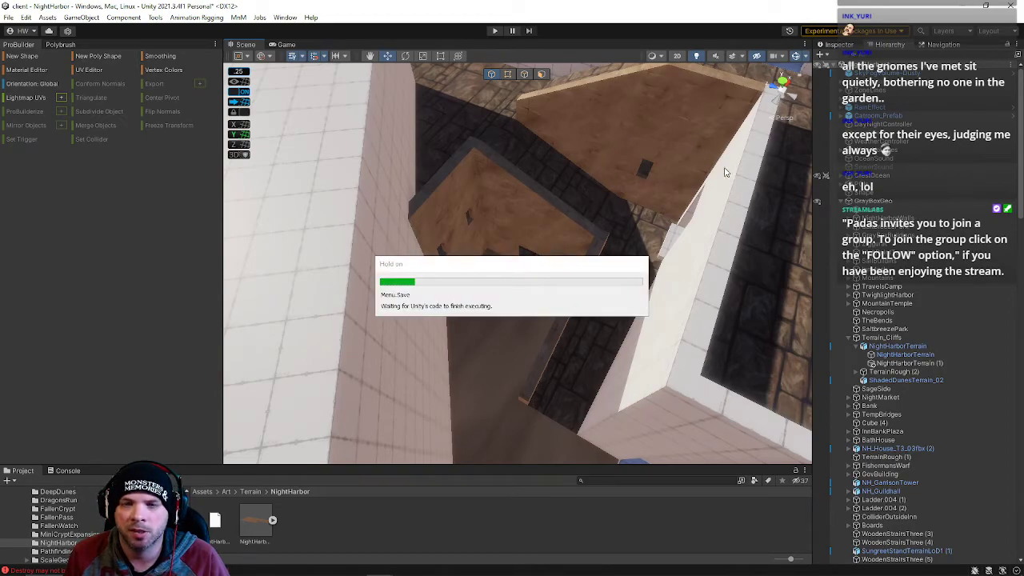
# Try to move the end wall face of the narrow brick room along its horizontal axis, and undo the move
pyautogui.moveTo(543, 235); pyautogui.dragTo(75, 207, button='right')
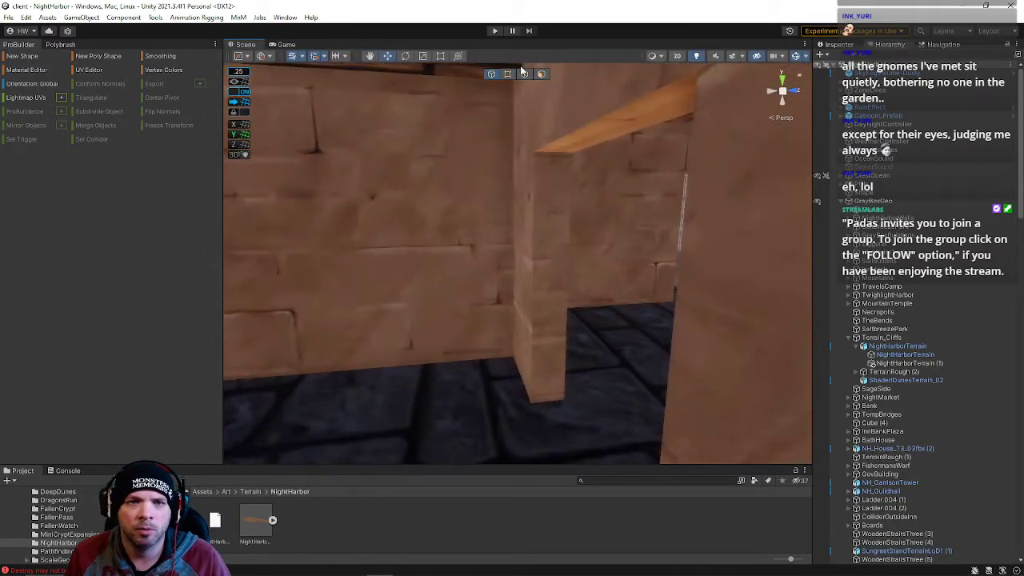
pyautogui.click(402, 278)
pyautogui.moveTo(402, 278); pyautogui.dragTo(203, 397, button='right')
pyautogui.moveTo(411, 321); pyautogui.dragTo(636, 313)
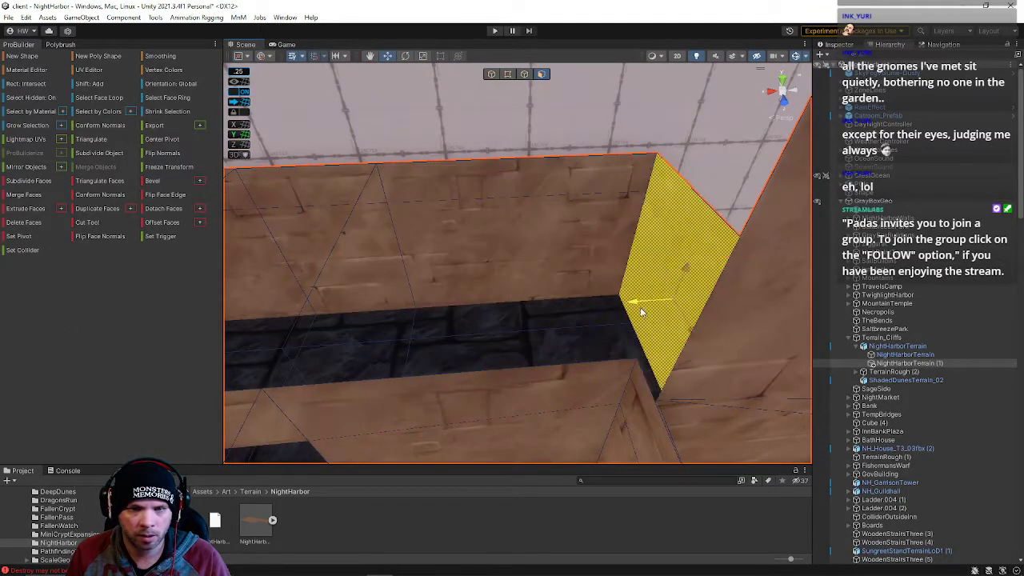
pyautogui.moveTo(543, 276); pyautogui.dragTo(712, 344, button='right')
pyautogui.hotkey('ctrl', 'z')
# Select the small courtyard building beside the onion-domed tower, Cube (242), for vertex editing
pyautogui.moveTo(434, 304); pyautogui.dragTo(507, 52, button='right')
pyautogui.click(490, 76)
pyautogui.click(646, 161)
pyautogui.moveTo(563, 194); pyautogui.dragTo(394, 240, button='right')
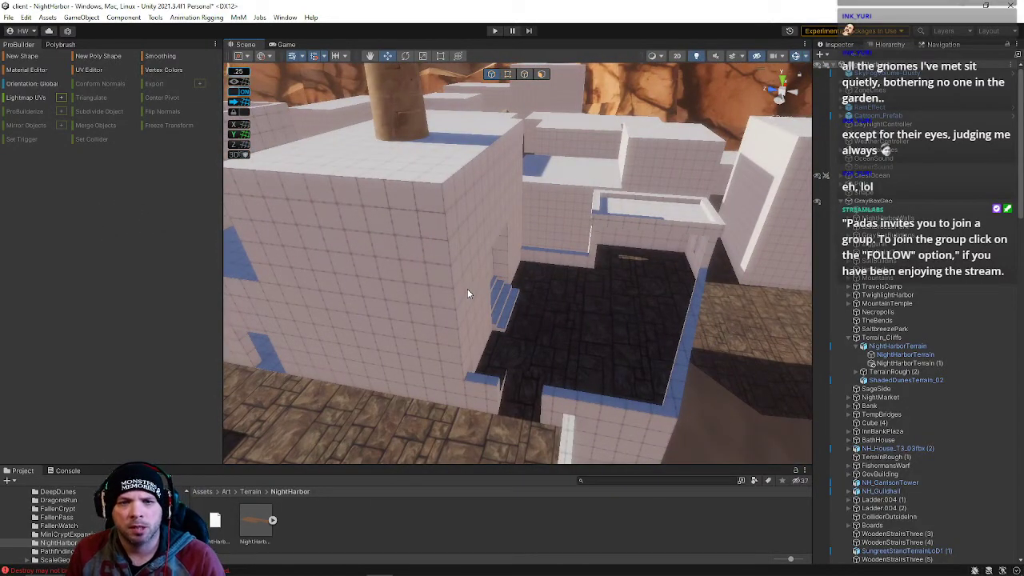
pyautogui.click(464, 231)
pyautogui.moveTo(463, 260); pyautogui.dragTo(477, 163, button='right')
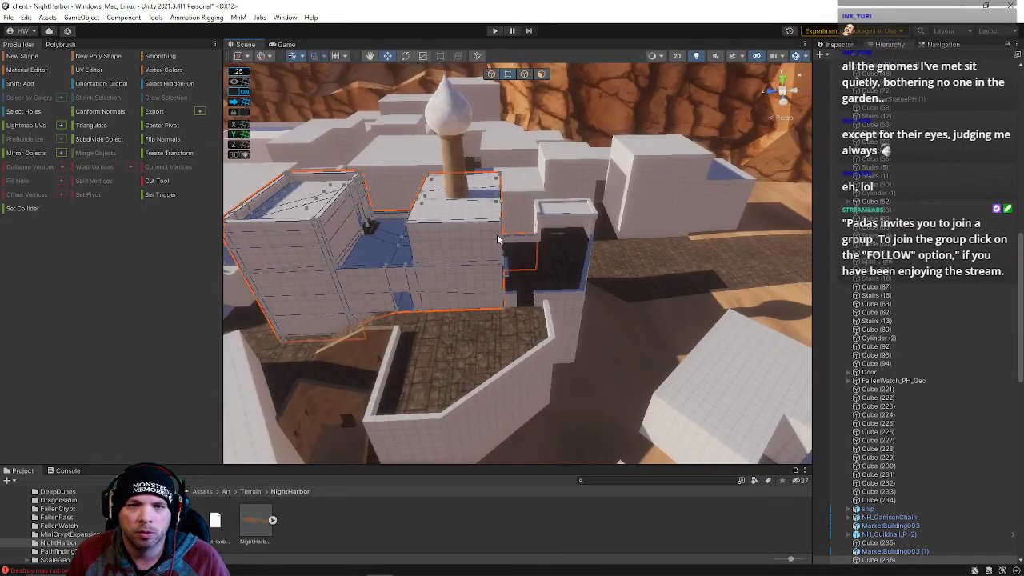
pyautogui.click(518, 325)
pyautogui.moveTo(534, 312); pyautogui.dragTo(474, 318, button='right')
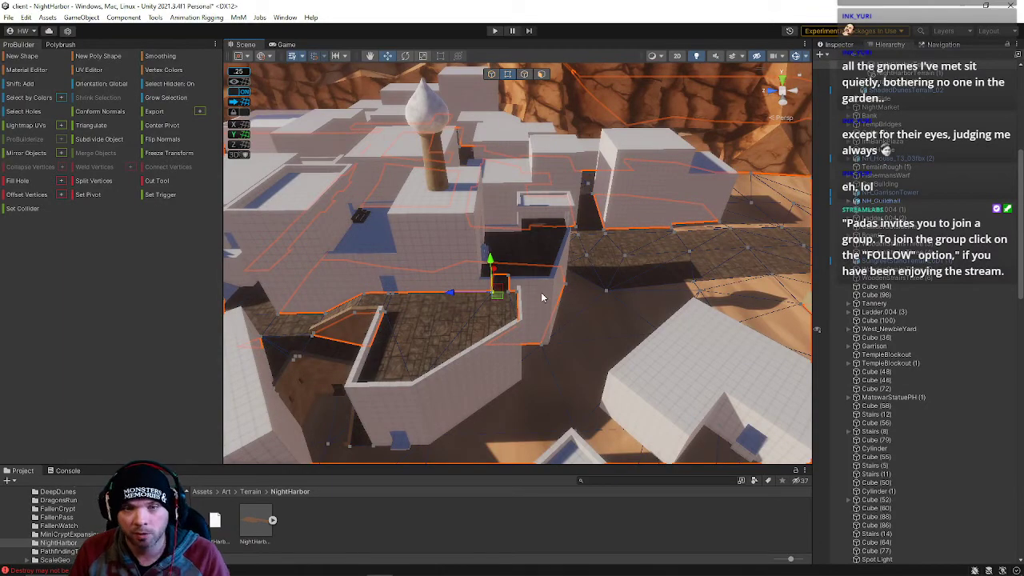
pyautogui.click(521, 274)
pyautogui.moveTo(462, 201); pyautogui.dragTo(509, 192, button='right')
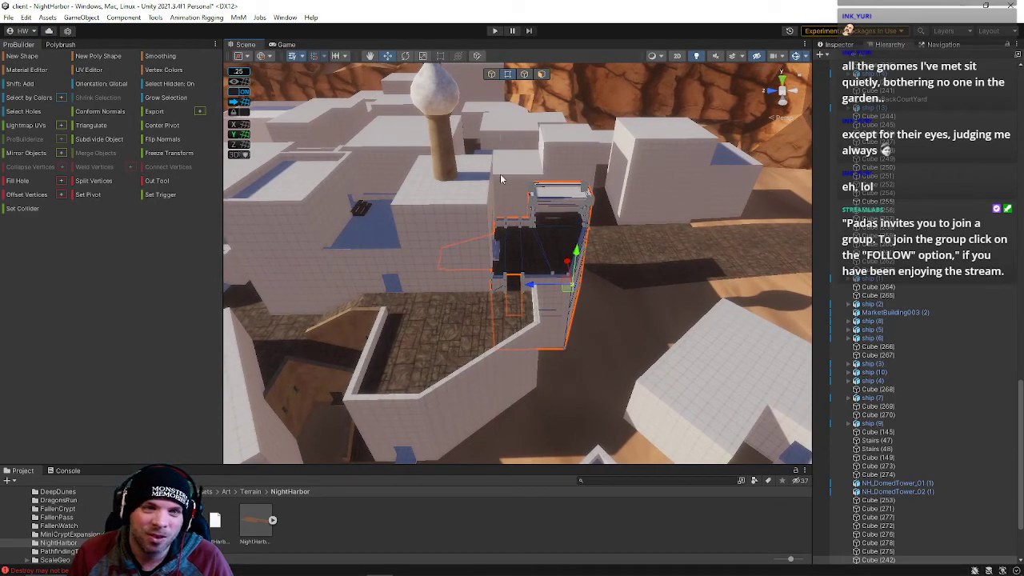
# Extend the courtyard building by moving its doorway and outer-side vertices horizontally away from the domed tower building
pyautogui.moveTo(615, 411); pyautogui.dragTo(647, 419)
pyautogui.moveTo(526, 289); pyautogui.dragTo(518, 262, button='right')
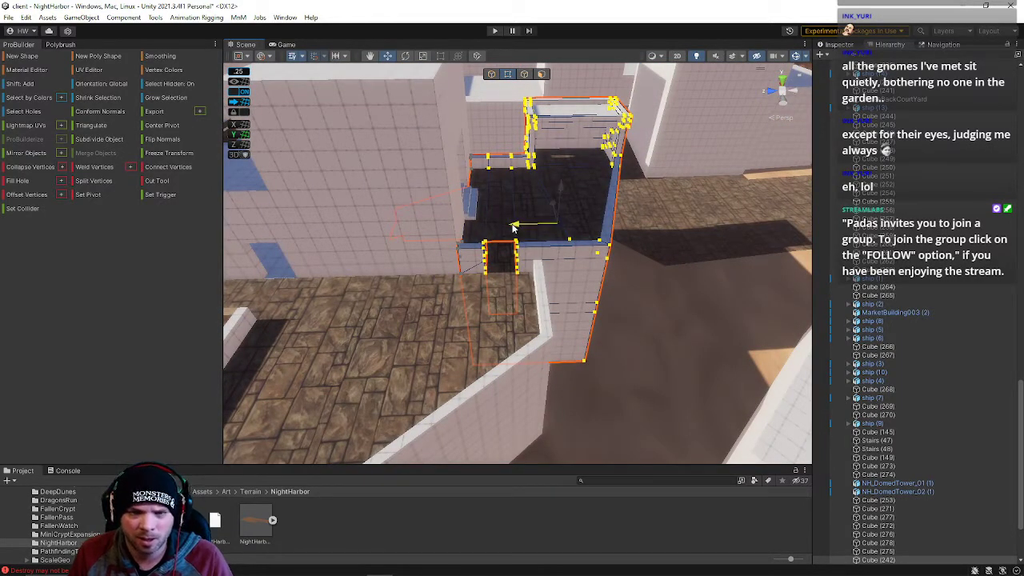
pyautogui.moveTo(521, 226); pyautogui.dragTo(544, 226)
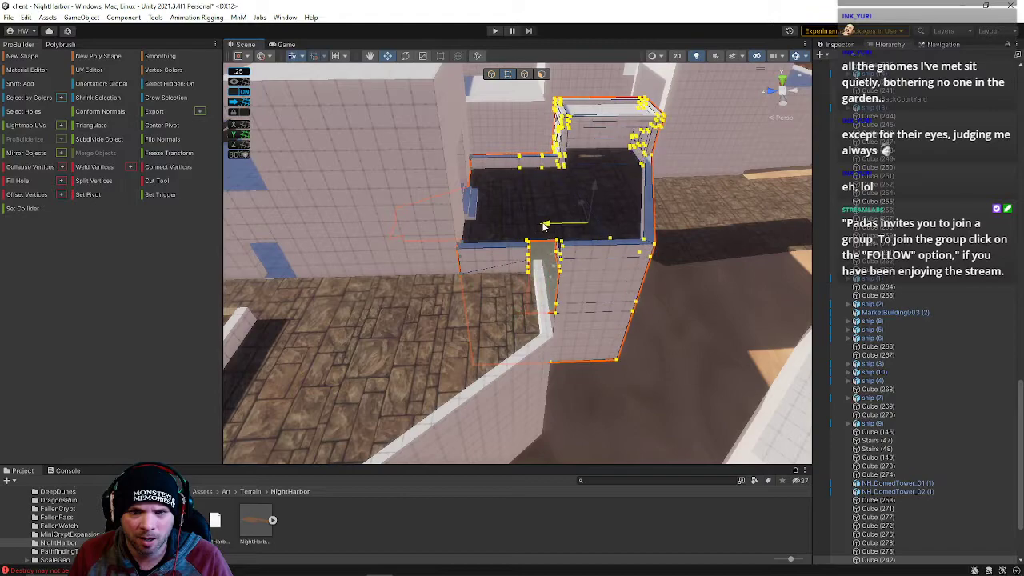
# Move the end-segment vertices of the low terrace wall outward so it clears the courtyard building's doorway
pyautogui.moveTo(534, 267); pyautogui.dragTo(491, 337, button='right')
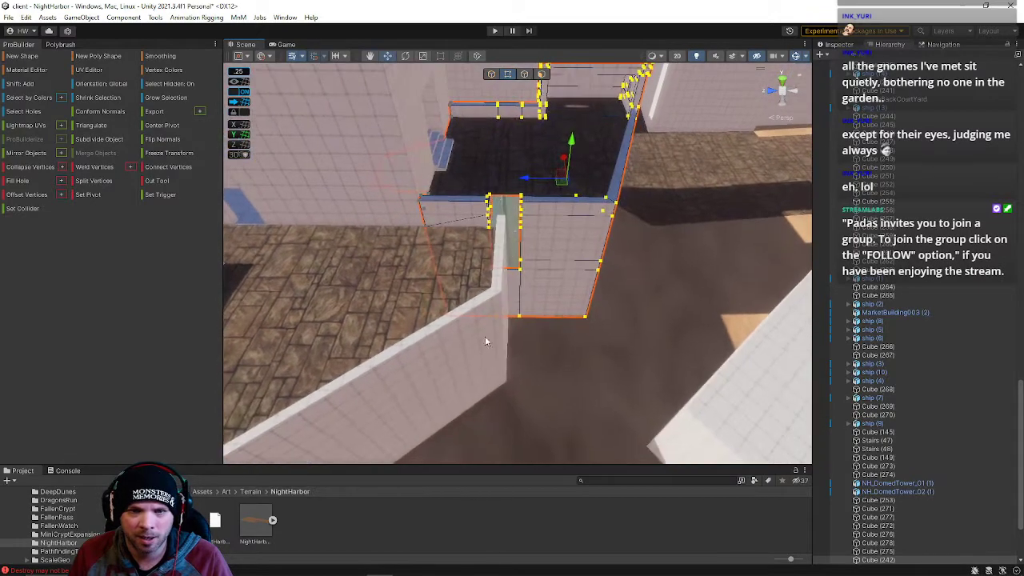
pyautogui.click(478, 341)
pyautogui.moveTo(545, 436); pyautogui.dragTo(560, 452)
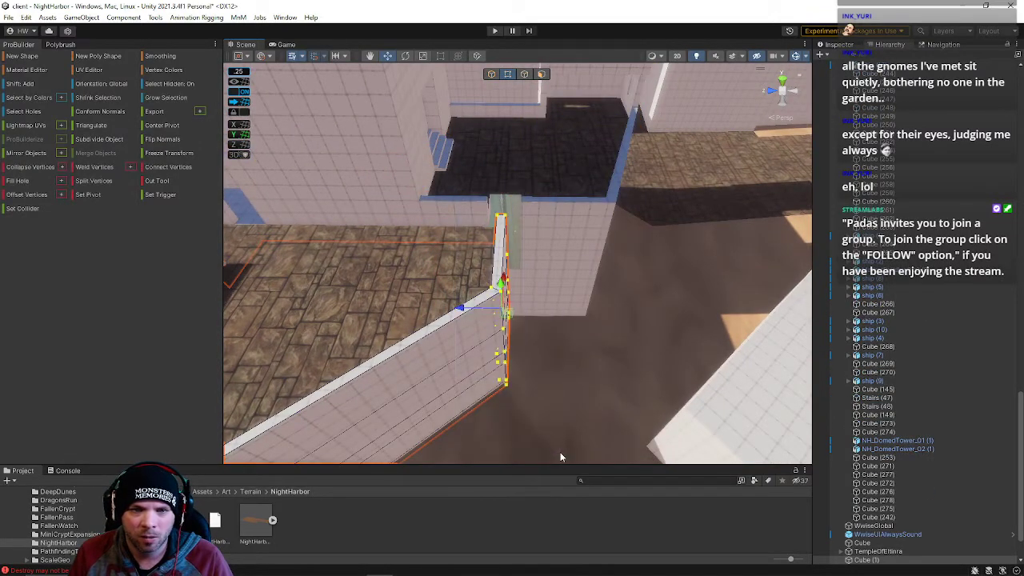
pyautogui.moveTo(467, 311); pyautogui.dragTo(496, 314)
# Undo the vertex moves on the terrace wall and courtyard building, and redo both
pyautogui.press('a')
pyautogui.moveTo(490, 307); pyautogui.dragTo(490, 307, button='right')
pyautogui.hotkey('ctrl', 'z')
pyautogui.hotkey('ctrl', 'z')
pyautogui.hotkey('ctrl', 'z')
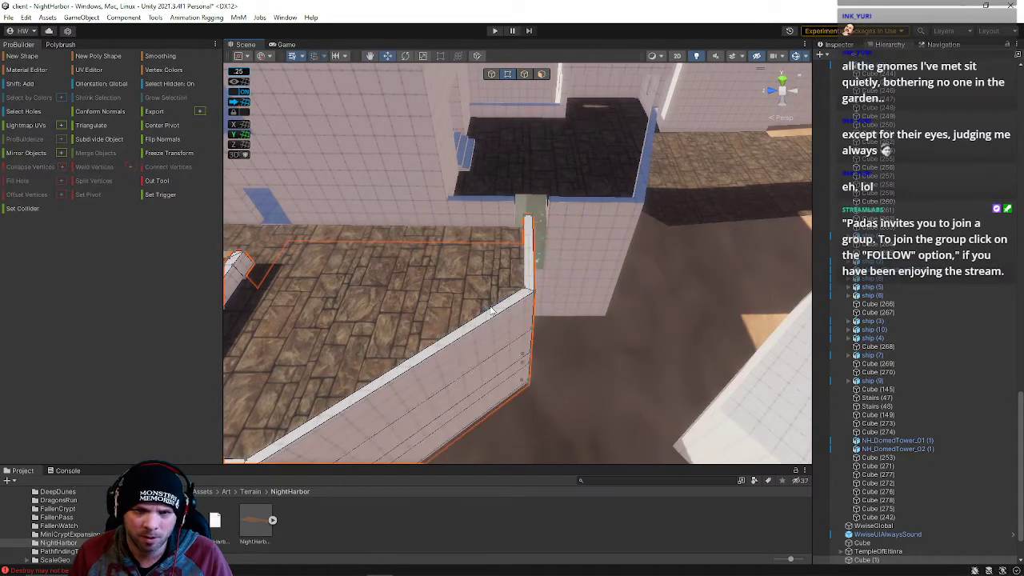
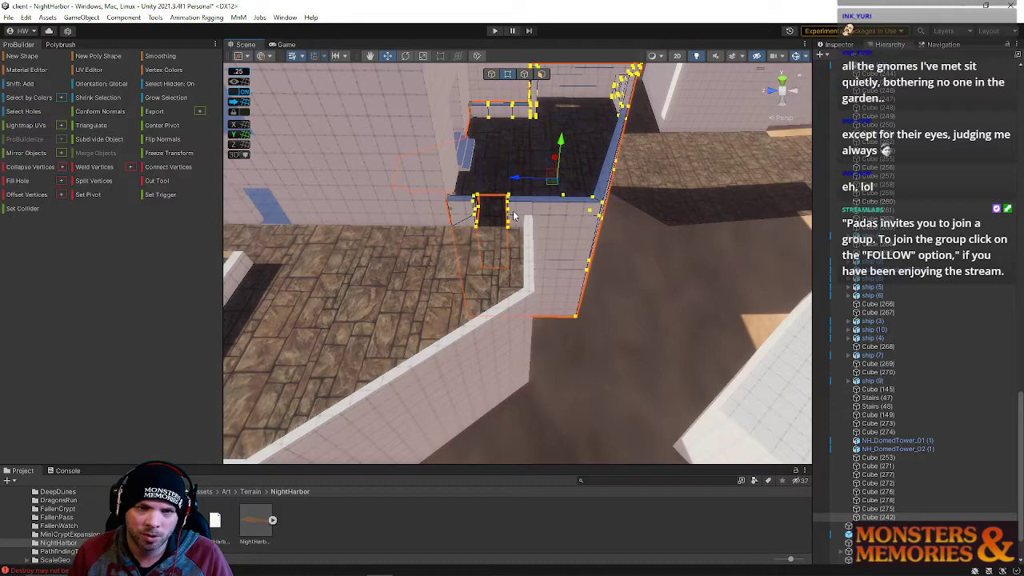
pyautogui.hotkey('ctrl', 'z')
pyautogui.hotkey('ctrl', 'z')
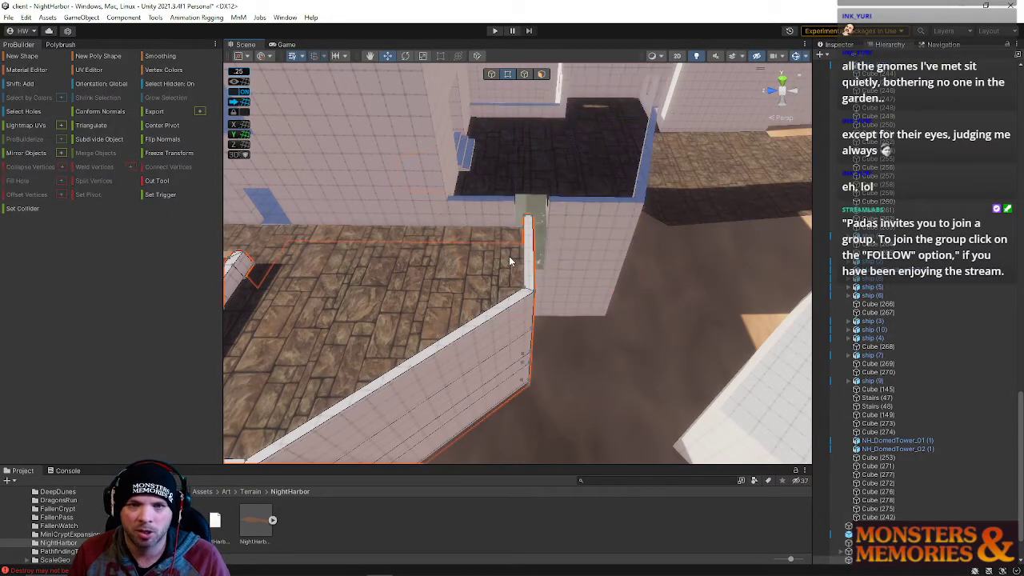
pyautogui.hotkey('ctrl', 'z')
pyautogui.moveTo(510, 249); pyautogui.dragTo(502, 265, button='right')
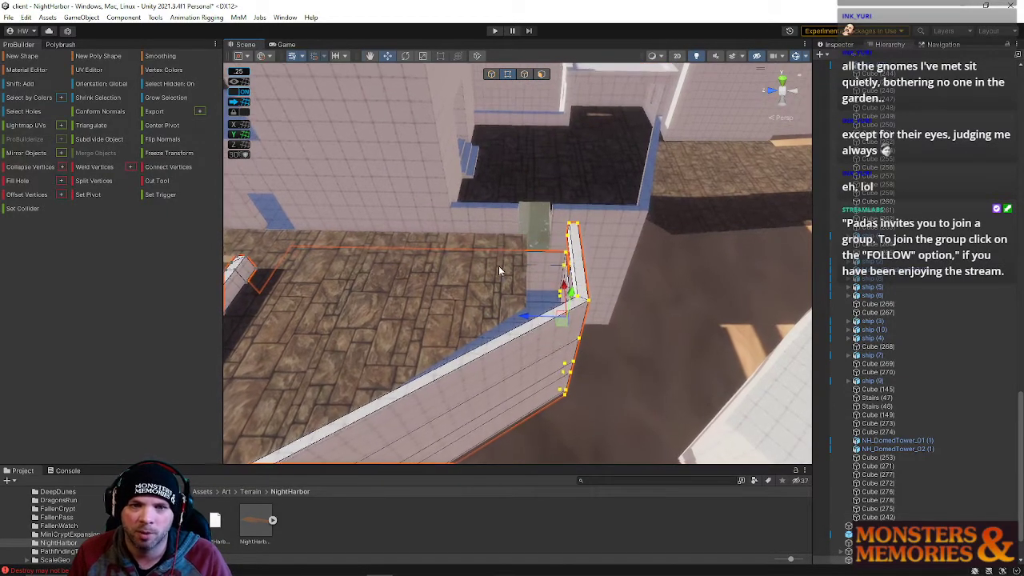
# Move the stone floor's edge and doorway vertices horizontally to line up with the courtyard building's shifted doorway
pyautogui.click(524, 198)
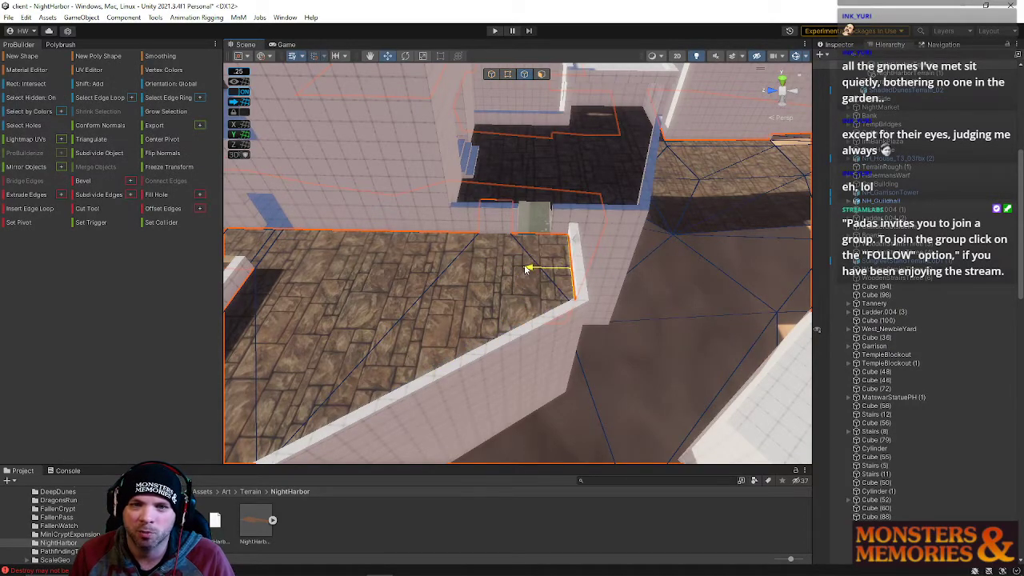
pyautogui.click(495, 226)
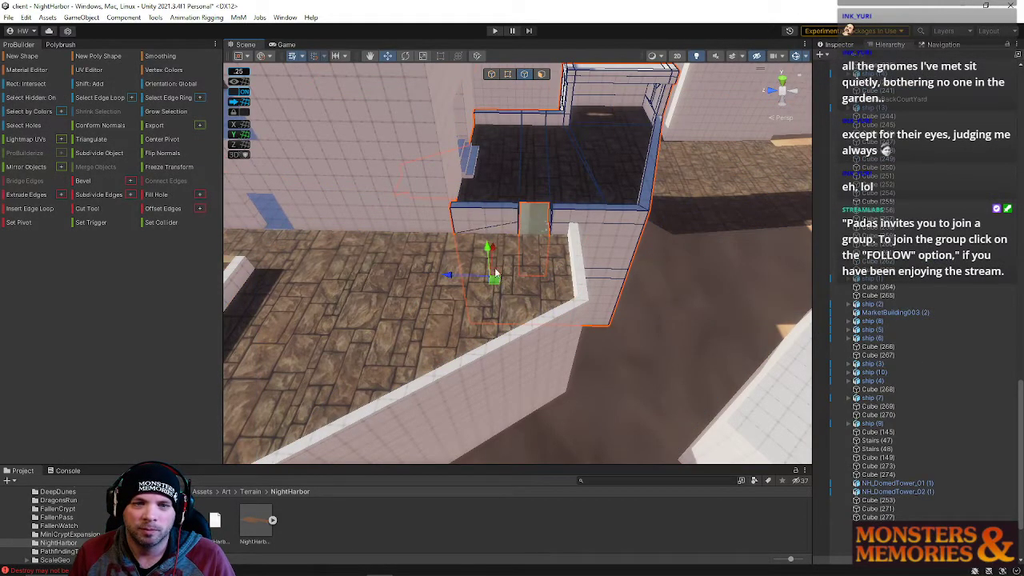
pyautogui.click(448, 308)
pyautogui.click(509, 75)
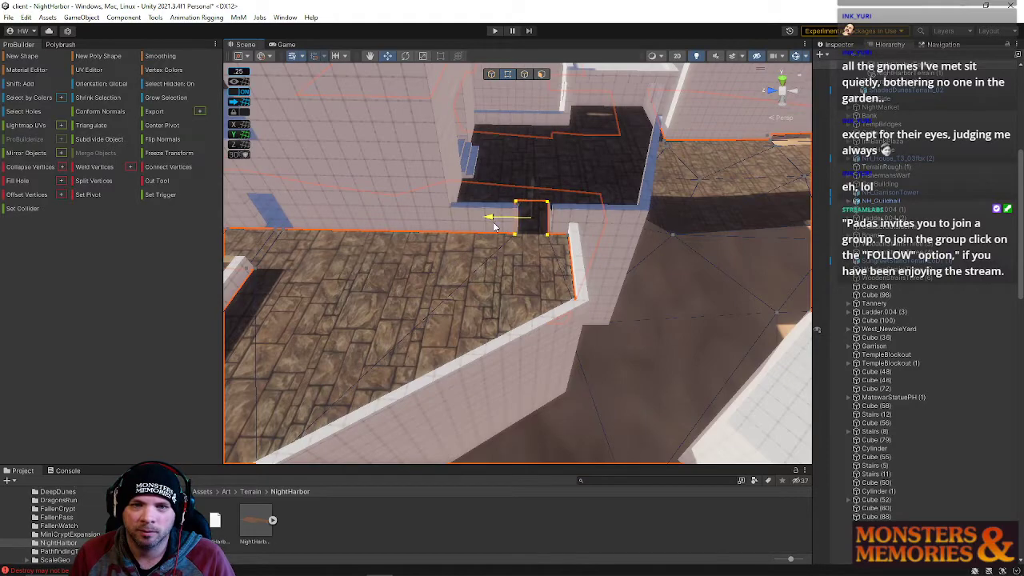
pyautogui.moveTo(506, 280); pyautogui.dragTo(544, 138, button='right')
pyautogui.moveTo(496, 222); pyautogui.dragTo(513, 142, button='right')
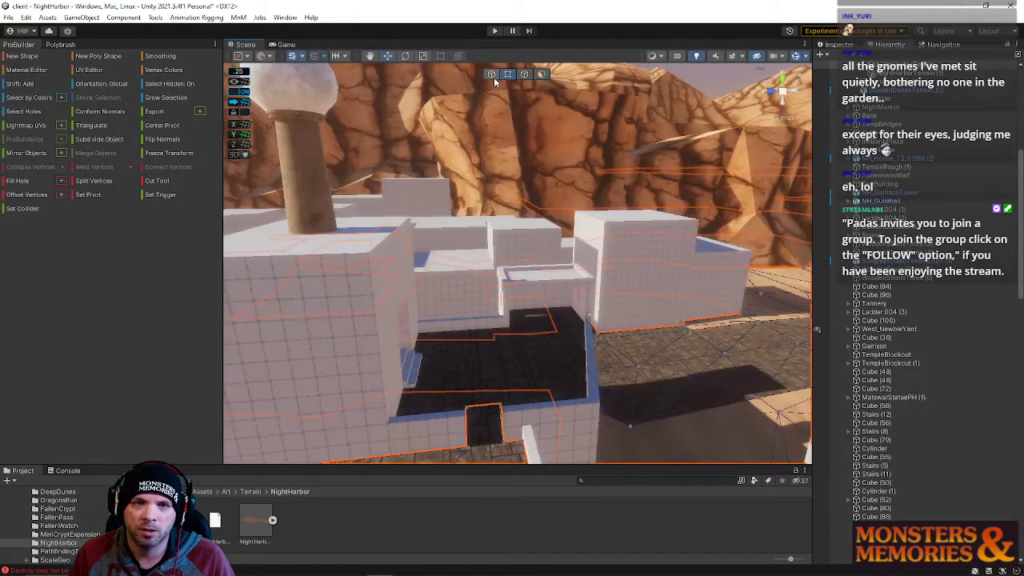
# Lengthen the domed tower building's low courtyard wall by moving its end vertices horizontally until they meet the courtyard building
pyautogui.click(546, 286)
pyautogui.moveTo(547, 288); pyautogui.dragTo(991, 450, button='right')
pyautogui.moveTo(613, 318); pyautogui.dragTo(590, 265, button='right')
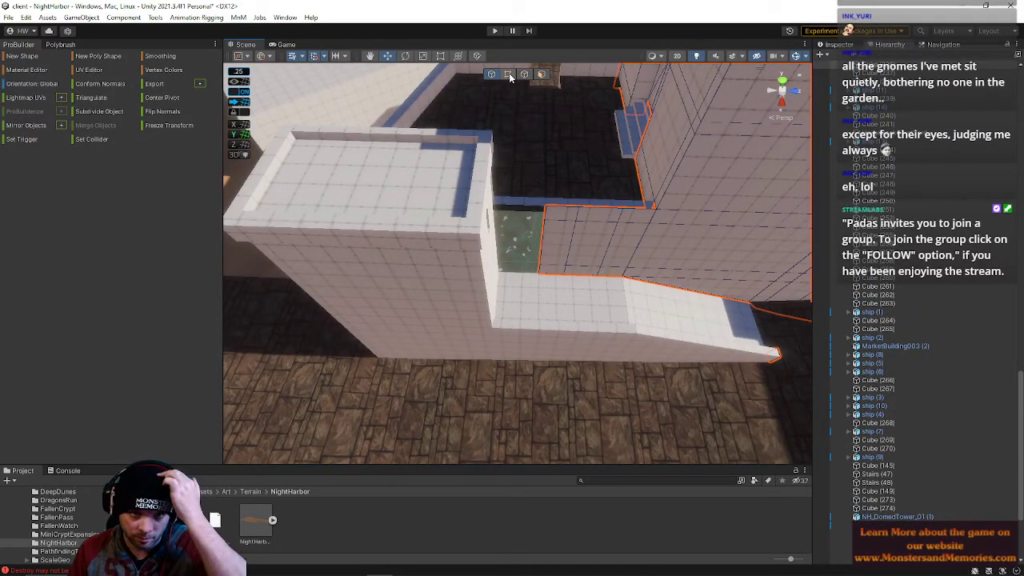
pyautogui.moveTo(491, 150); pyautogui.dragTo(626, 341)
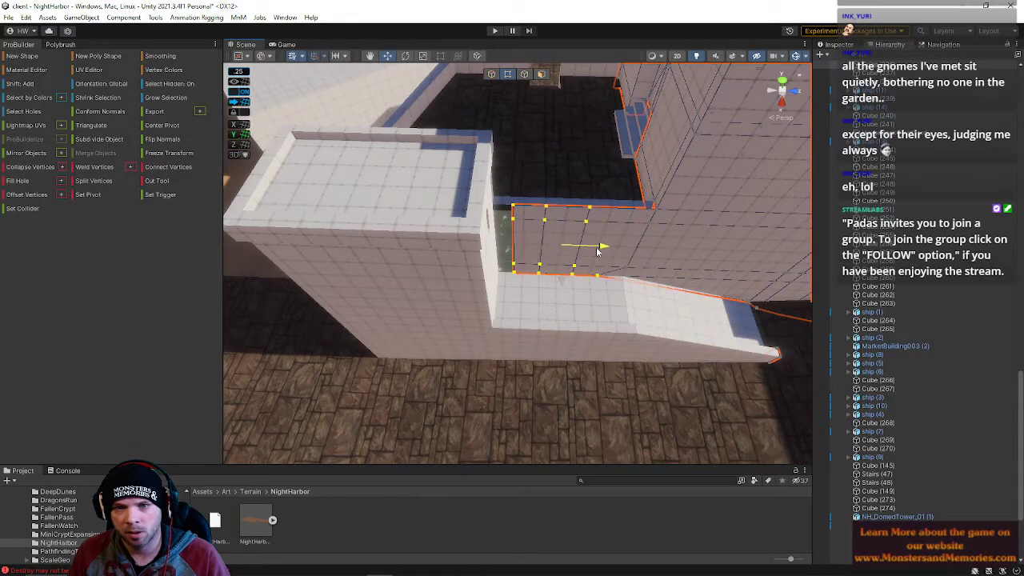
pyautogui.keyDown('shift'); pyautogui.click(629, 280); pyautogui.keyUp('shift')
pyautogui.hotkey('ctrl', 'z')
pyautogui.moveTo(663, 268); pyautogui.dragTo(661, 293, button='right')
pyautogui.press('d')
pyautogui.click(439, 172)
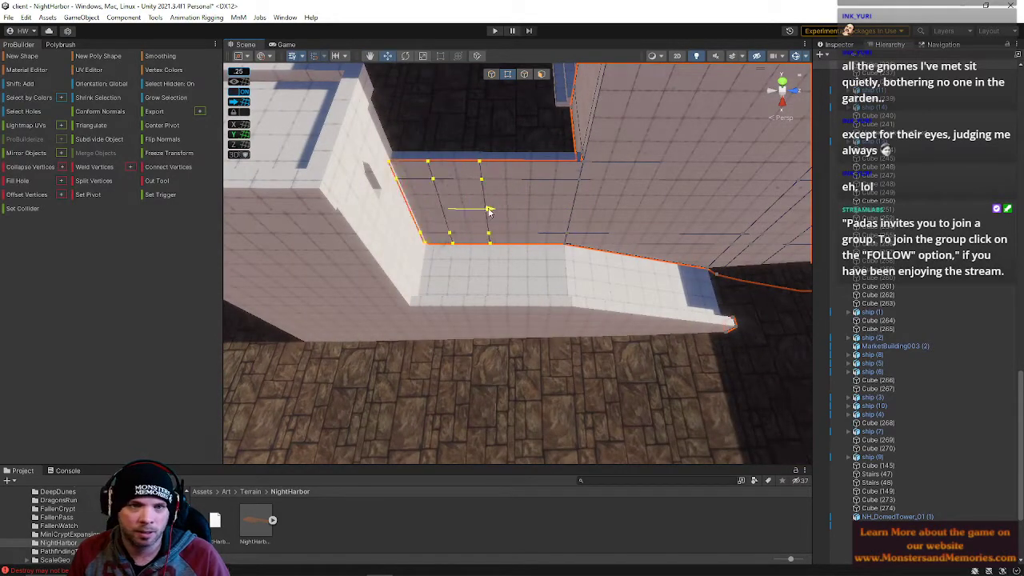
# Extend the tall block of the domed tower building toward the courtyard doorway by moving its courtyard-side wall vertices horizontally
pyautogui.press('s')
pyautogui.moveTo(498, 212); pyautogui.dragTo(482, 112, button='right')
pyautogui.press('w')
pyautogui.press('s')
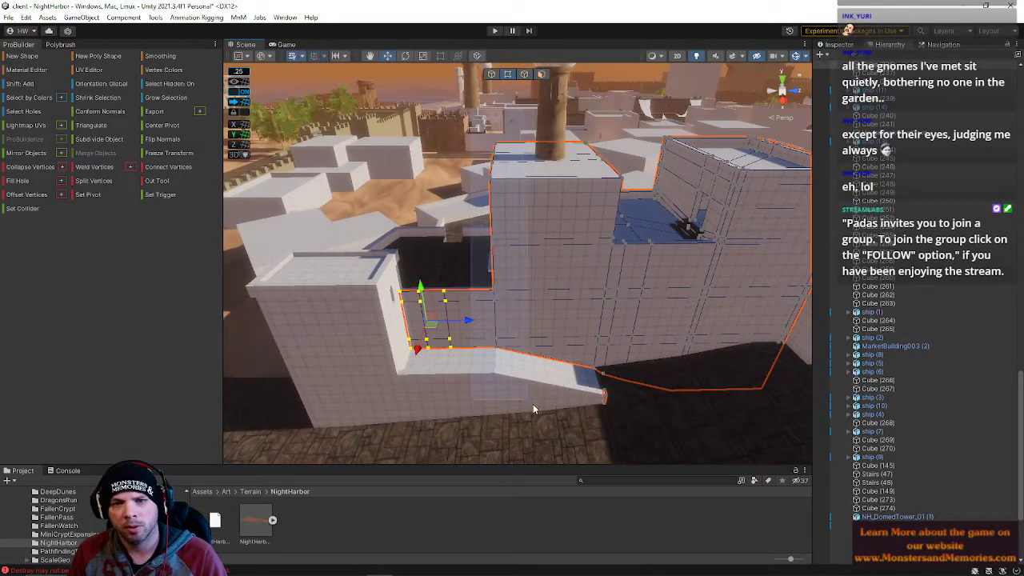
pyautogui.moveTo(543, 420); pyautogui.dragTo(548, 339, button='right')
pyautogui.press('a')
pyautogui.press('s')
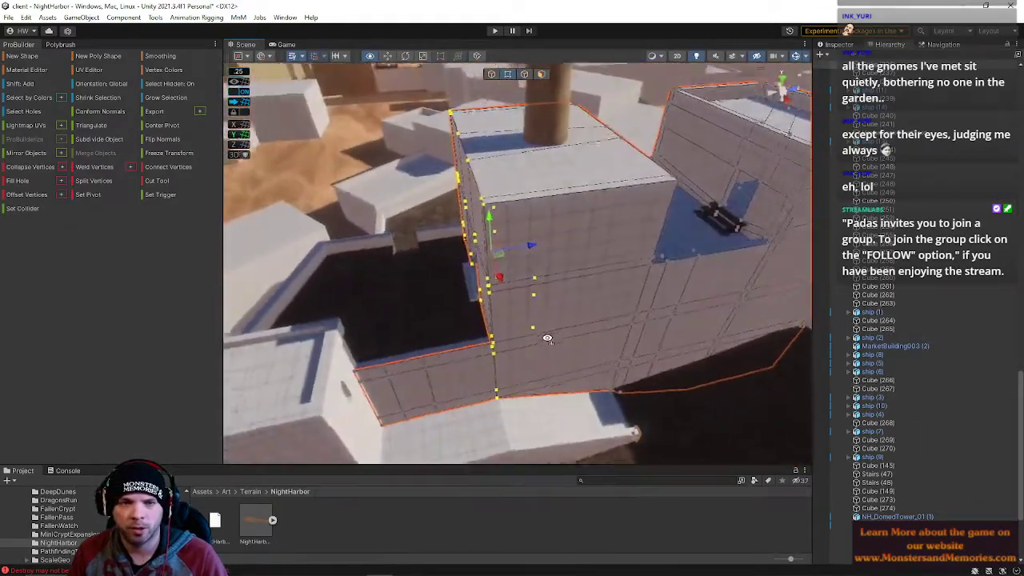
pyautogui.press('a')
pyautogui.moveTo(501, 282); pyautogui.dragTo(995, 264, button='right')
pyautogui.moveTo(484, 240); pyautogui.dragTo(534, 254)
pyautogui.moveTo(570, 332); pyautogui.dragTo(667, 338, button='right')
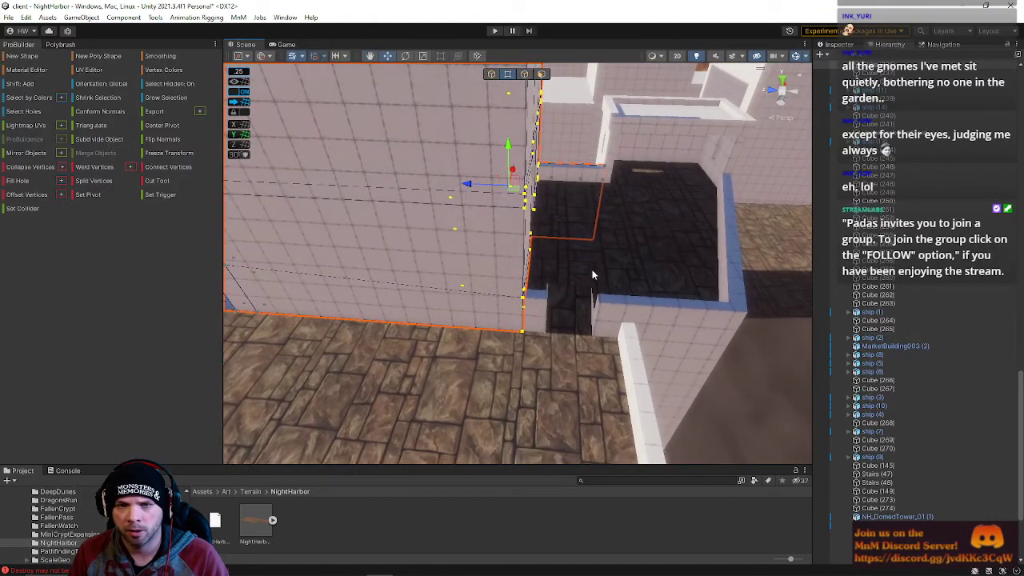
pyautogui.hotkey('ctrl', 'z')
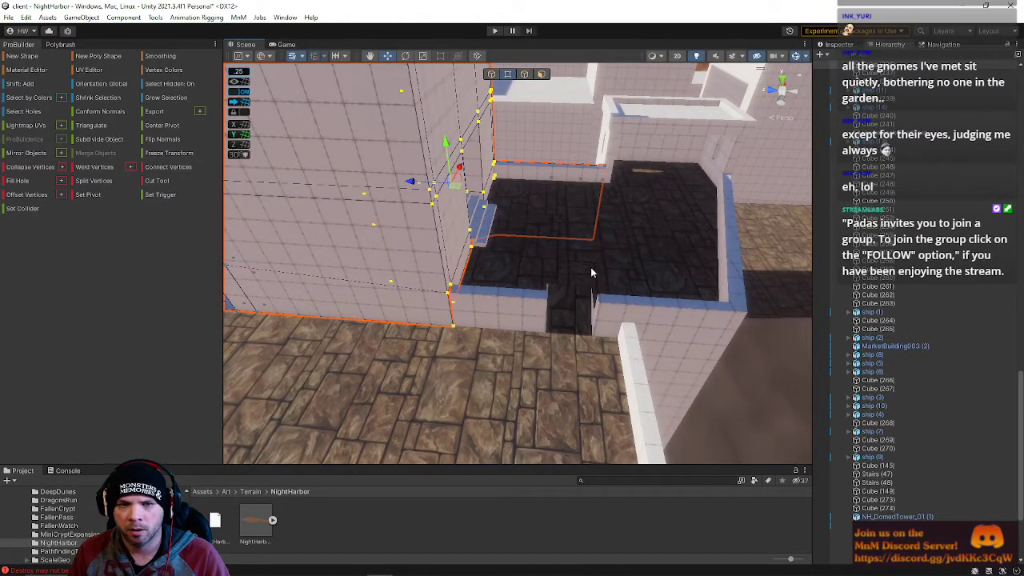
pyautogui.moveTo(409, 184); pyautogui.dragTo(467, 194)
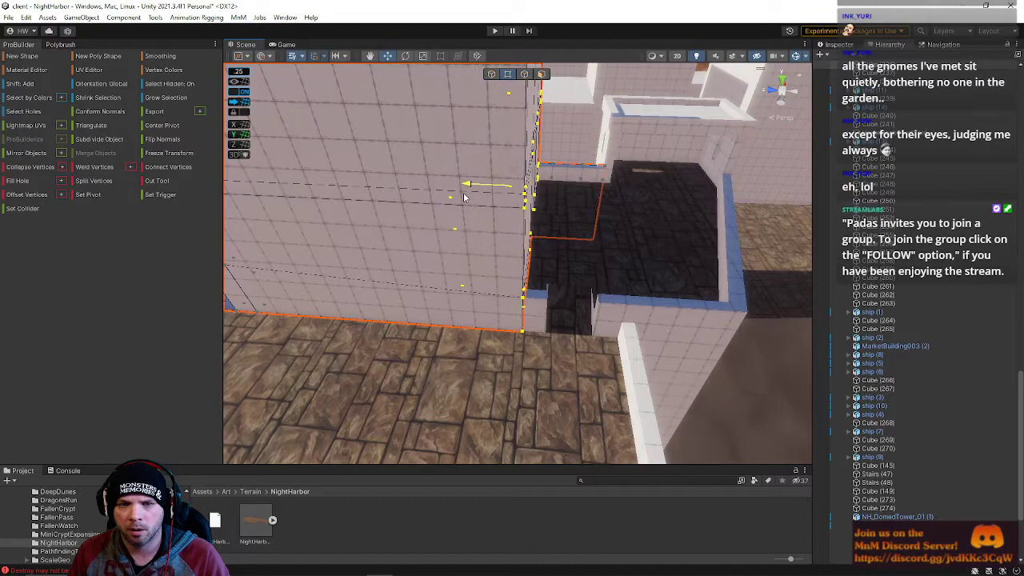
# Shorten the courtyard building's doorway-side wall by moving its end vertices horizontally toward the doorway, and return to object editing
pyautogui.click(558, 284)
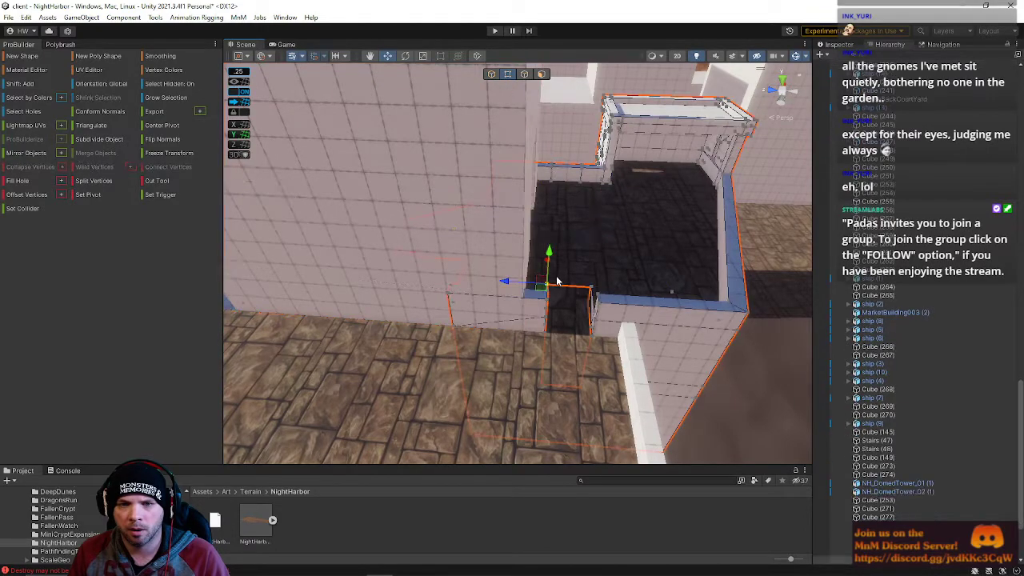
pyautogui.moveTo(523, 270); pyautogui.dragTo(502, 272, button='right')
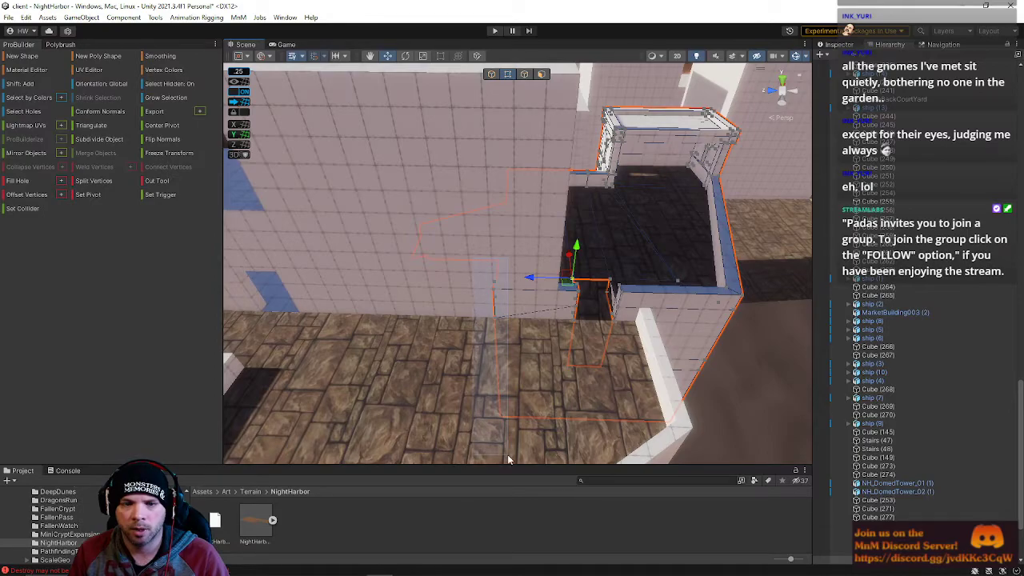
pyautogui.moveTo(529, 358); pyautogui.dragTo(343, 232, button='right')
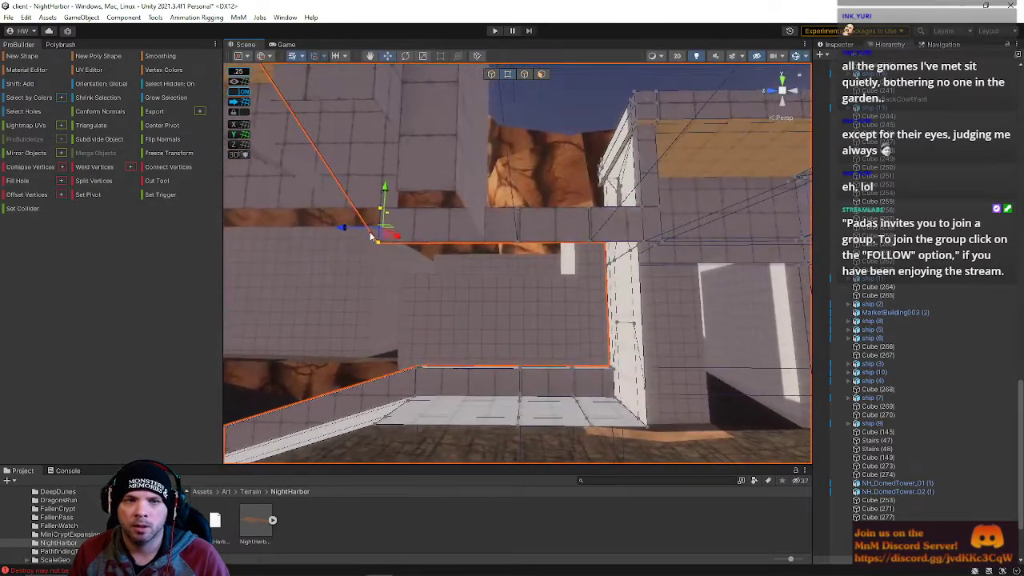
pyautogui.moveTo(344, 232); pyautogui.dragTo(452, 241)
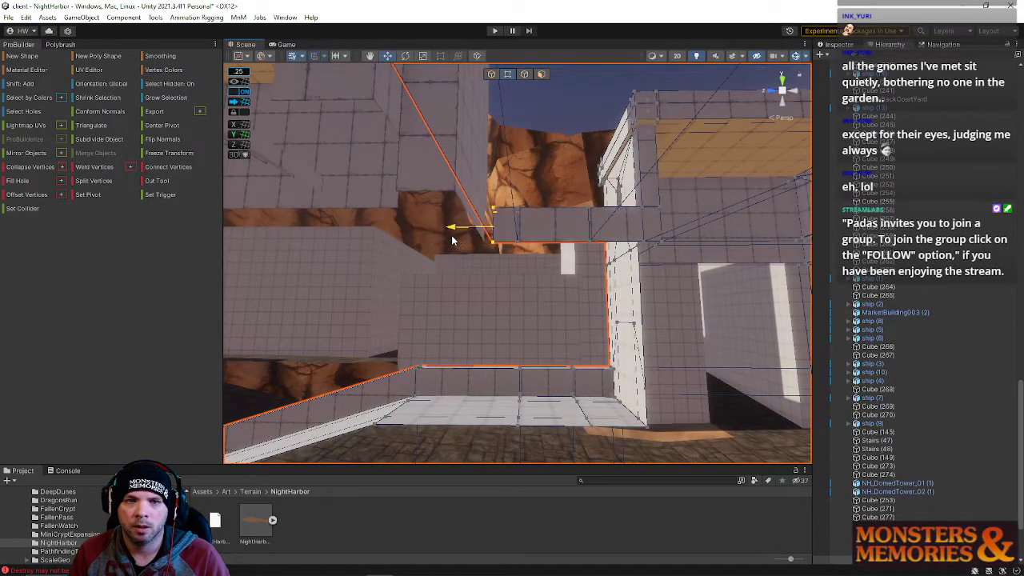
pyautogui.moveTo(448, 237); pyautogui.dragTo(480, 56, button='right')
pyautogui.click(491, 75)
# Move the staircase below the tower building's doorway out of the extended wall into the courtyard
pyautogui.moveTo(494, 136); pyautogui.dragTo(478, 160, button='right')
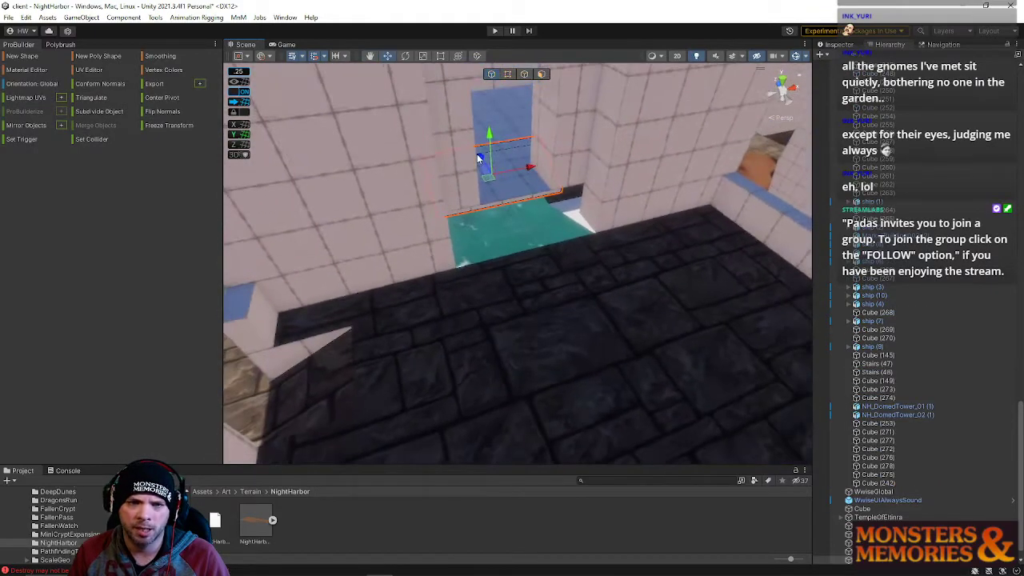
pyautogui.click(513, 215)
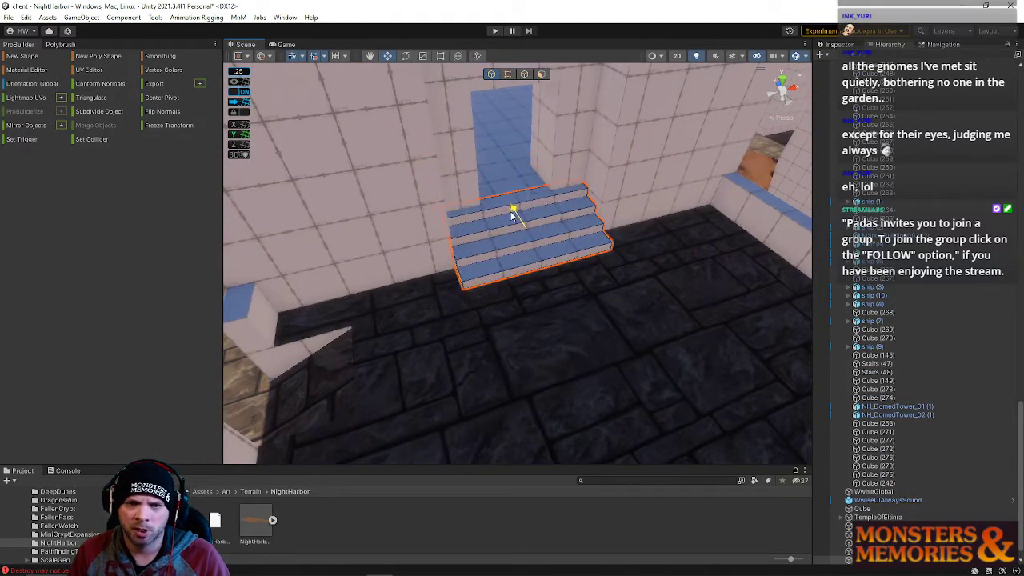
pyautogui.moveTo(514, 222); pyautogui.dragTo(618, 190, button='right')
# Switch the transform handle to Local orientation, change its pivot position, and nudge the courtyard staircase slightly farther from the wall
pyautogui.click(508, 74)
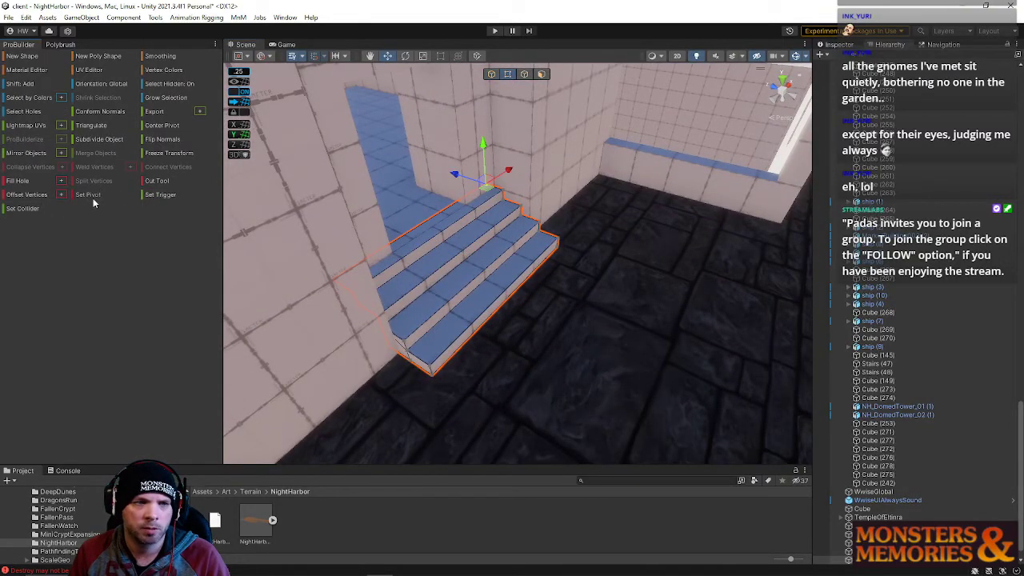
pyautogui.click(491, 75)
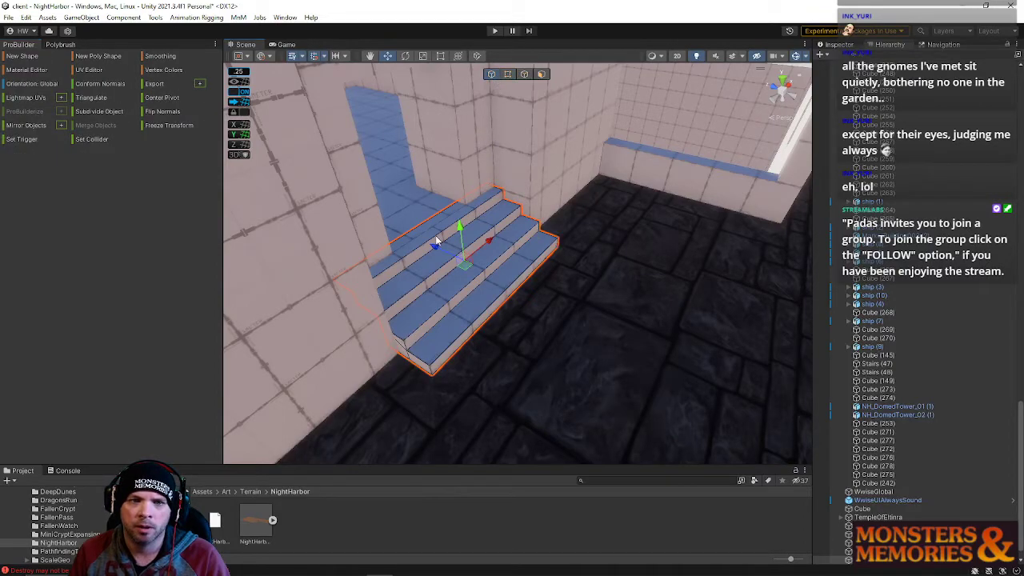
pyautogui.click(264, 58)
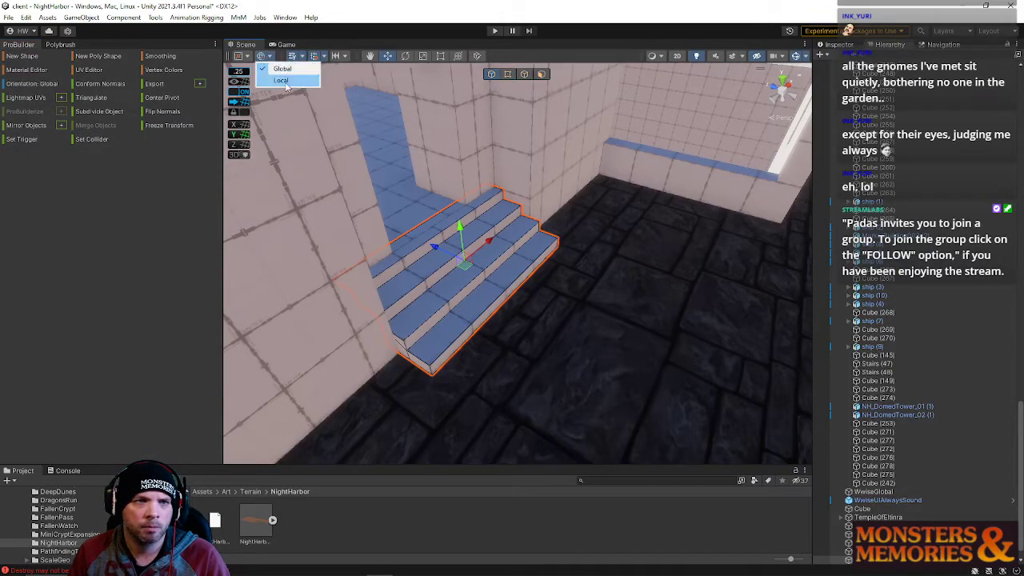
pyautogui.click(286, 85)
pyautogui.click(266, 56)
pyautogui.click(285, 80)
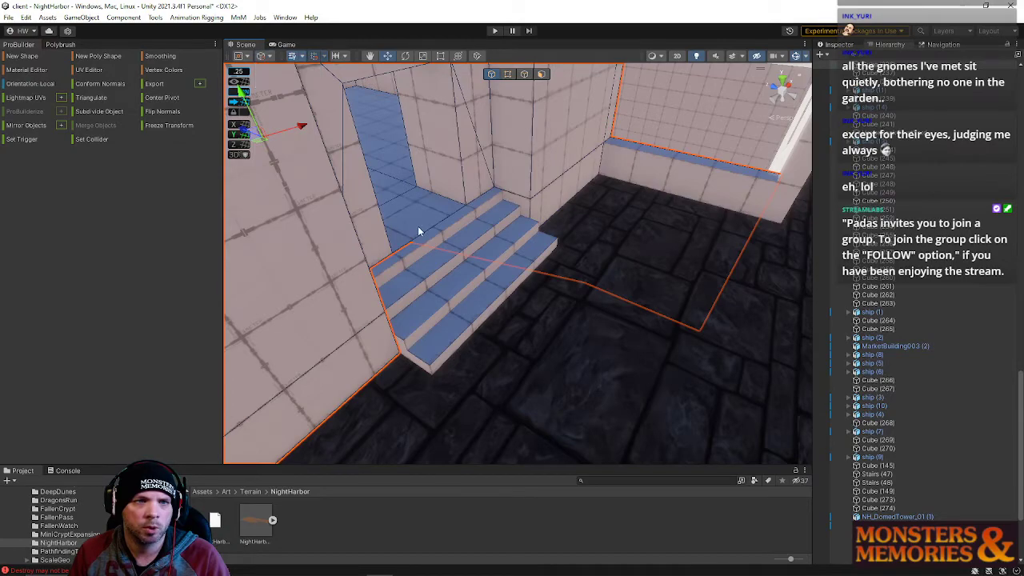
pyautogui.click(437, 260)
pyautogui.click(247, 58)
pyautogui.click(260, 84)
pyautogui.moveTo(459, 179); pyautogui.dragTo(470, 184)
pyautogui.moveTo(477, 239); pyautogui.dragTo(503, 265, button='right')
# Select the whole courtyard building and shift it slightly away from the domed tower building
pyautogui.click(483, 249)
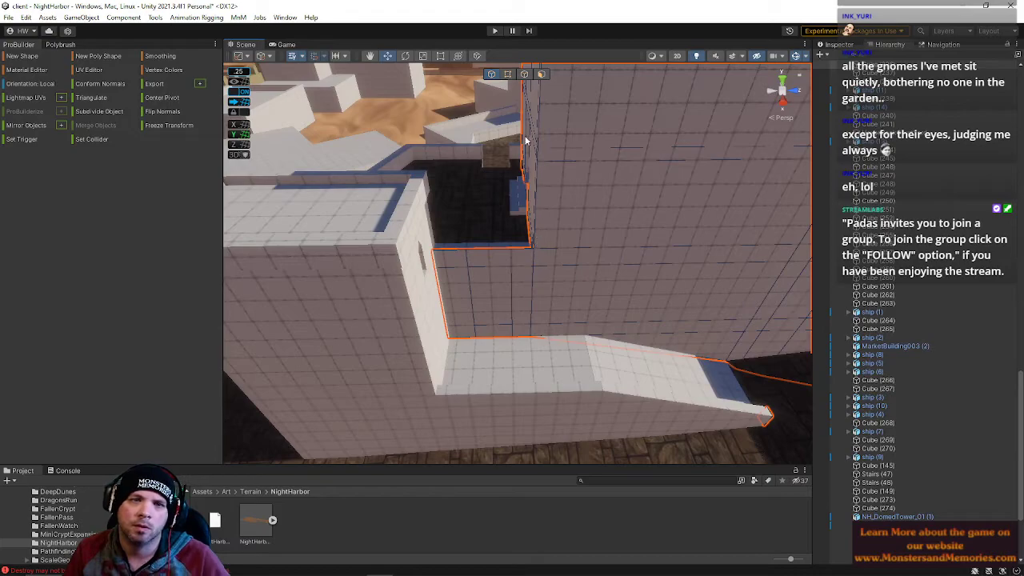
pyautogui.moveTo(482, 233); pyautogui.dragTo(546, 252, button='right')
pyautogui.click(559, 253)
pyautogui.click(503, 222)
pyautogui.click(412, 248)
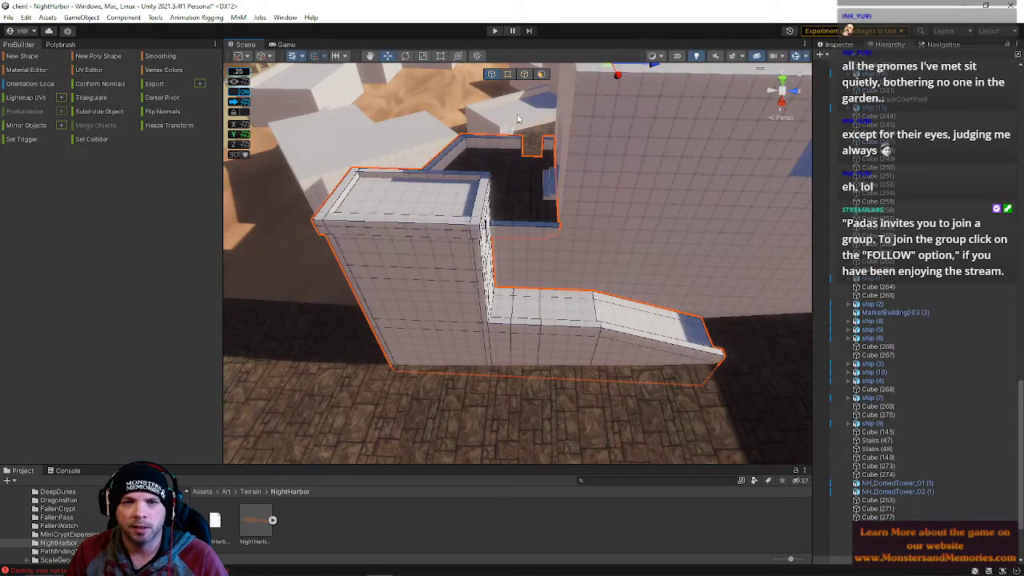
pyautogui.moveTo(584, 108); pyautogui.dragTo(638, 110, button='right')
pyautogui.moveTo(640, 106); pyautogui.dragTo(630, 107)
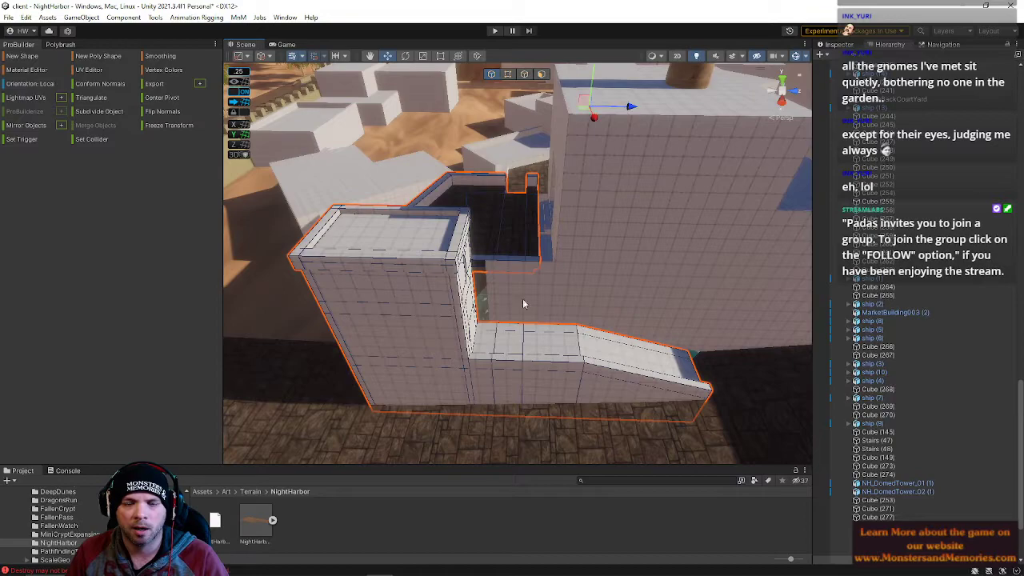
# Move the end vertices of the tower building's low wall outward to close the gap to the shifted courtyard building
pyautogui.click(503, 323)
pyautogui.click(511, 75)
pyautogui.moveTo(539, 394); pyautogui.dragTo(542, 395)
pyautogui.moveTo(575, 324); pyautogui.dragTo(571, 326)
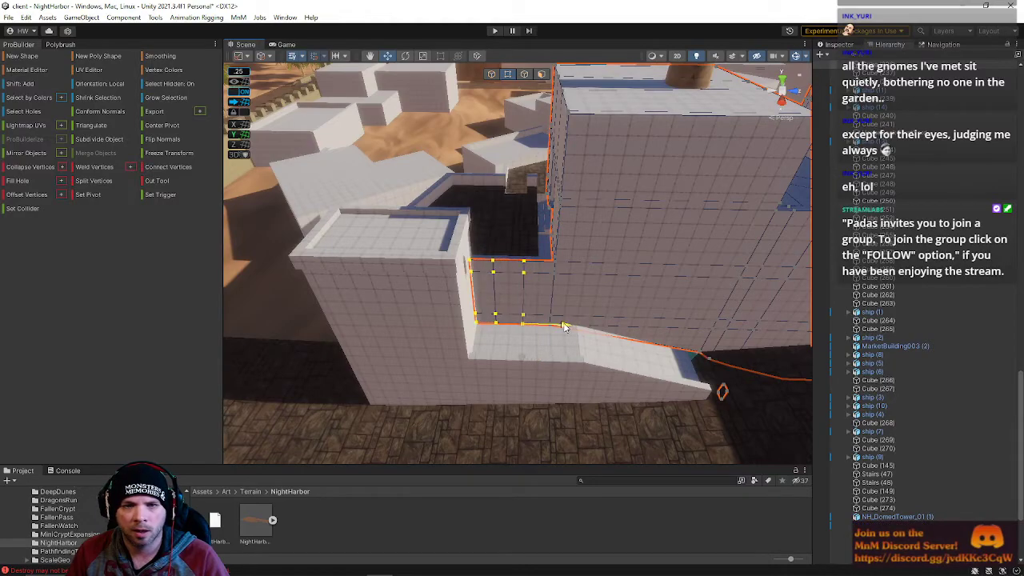
pyautogui.moveTo(527, 346); pyautogui.dragTo(535, 347, button='right')
pyautogui.press('w')
pyautogui.press('w')
pyautogui.press('s')
pyautogui.click(495, 76)
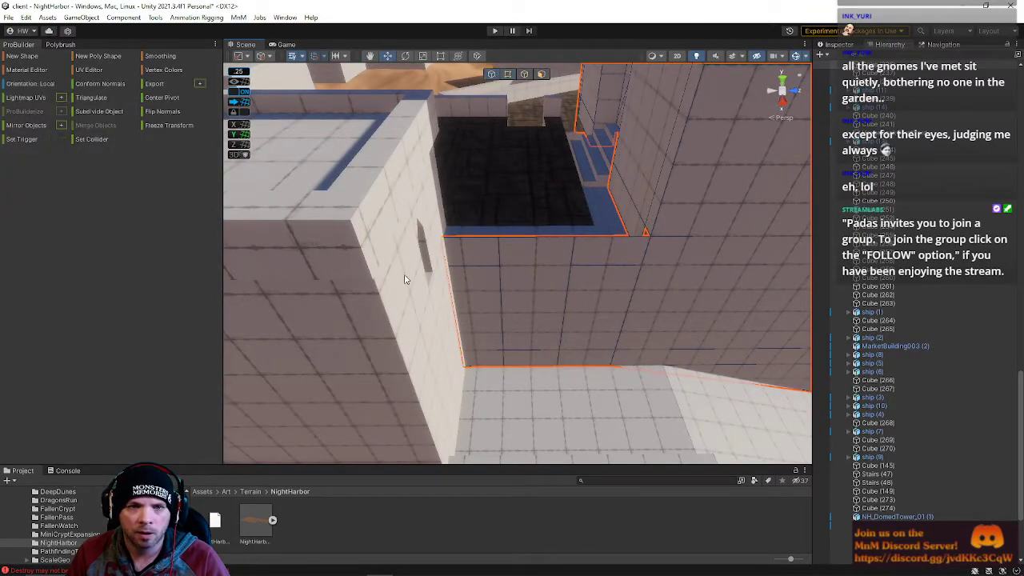
# Move the tower building with the attached ramp slightly along its length beside the tall building
pyautogui.click(408, 281)
pyautogui.scroll(-4, 436, 331)
pyautogui.press('s')
pyautogui.moveTo(551, 378); pyautogui.dragTo(551, 358, button='right')
pyautogui.moveTo(609, 137); pyautogui.dragTo(607, 140)
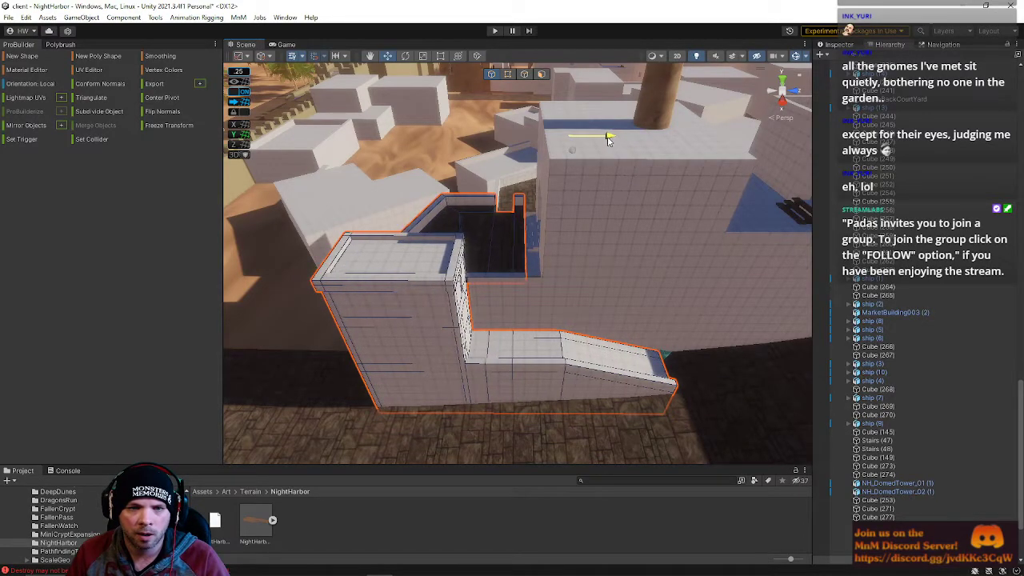
# Shift the tall building's vertical end edge sideways toward the tower wall above the ramp landing
pyautogui.click(532, 305)
pyautogui.press('w')
pyautogui.moveTo(496, 325); pyautogui.dragTo(494, 346, button='right')
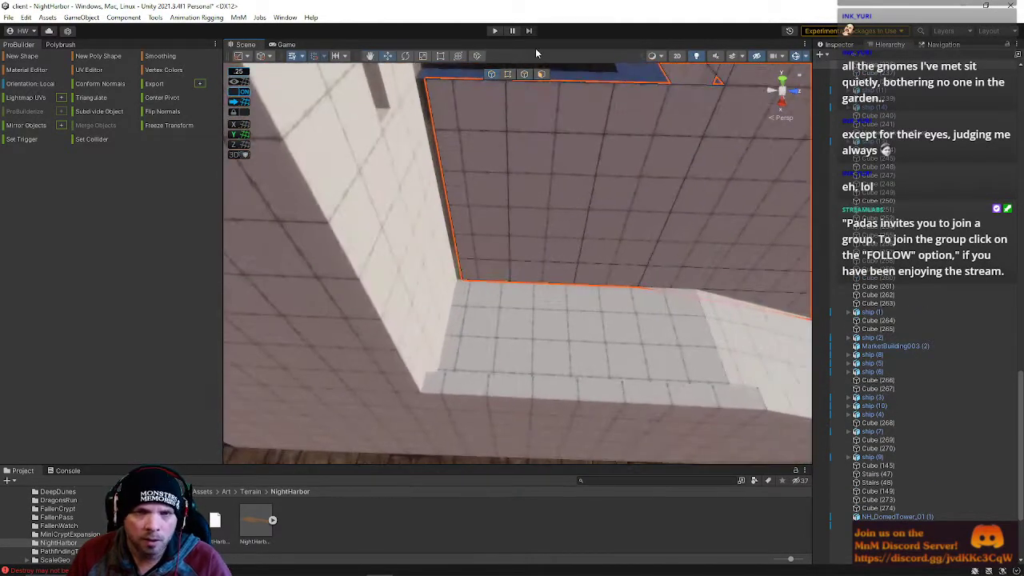
pyautogui.click(529, 75)
pyautogui.click(436, 107)
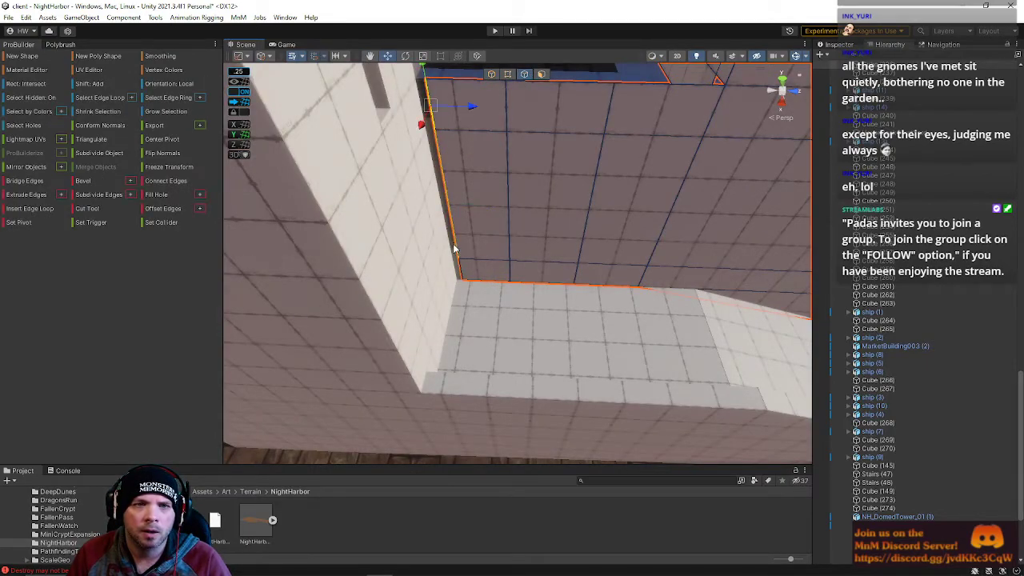
pyautogui.moveTo(502, 273); pyautogui.dragTo(485, 272)
pyautogui.moveTo(502, 241); pyautogui.dragTo(521, 128, button='right')
pyautogui.press('s')
# Nudge the tower-and-ramp building a little further away from the tall building along the same axis
pyautogui.click(491, 74)
pyautogui.click(471, 184)
pyautogui.moveTo(524, 328); pyautogui.dragTo(524, 266, button='right')
pyautogui.press('s')
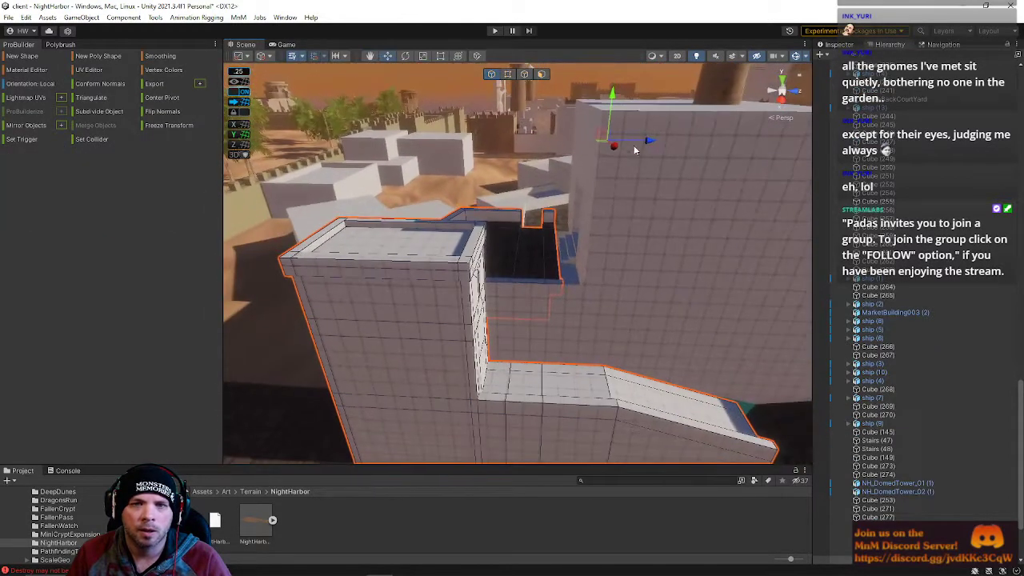
pyautogui.moveTo(644, 146); pyautogui.dragTo(643, 145)
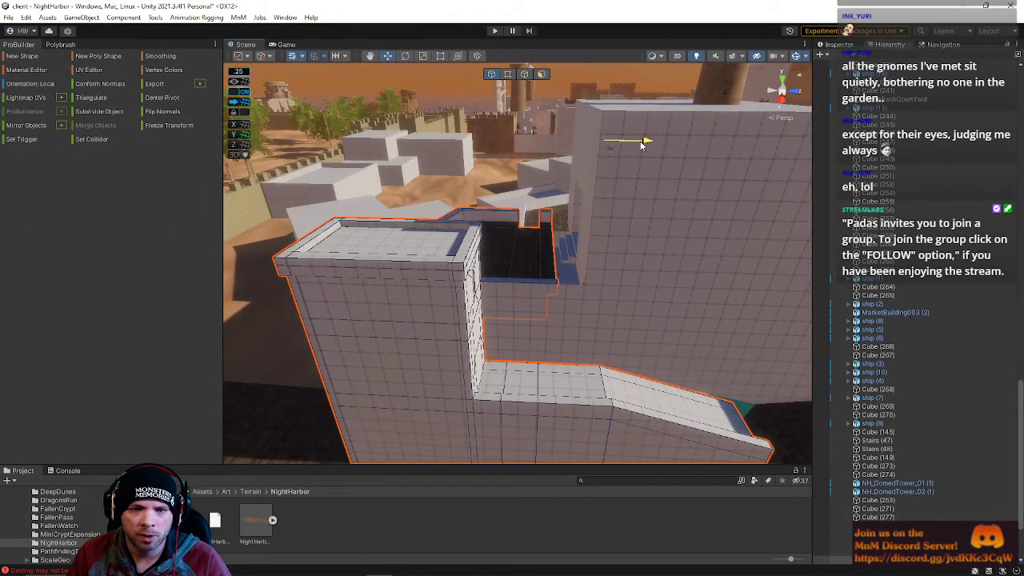
# Switch the tall building to vertex editing at the foot of the ramp and hide the ocean object
pyautogui.moveTo(632, 289); pyautogui.dragTo(650, 357, button='right')
pyautogui.press('w')
pyautogui.click(507, 242)
pyautogui.click(500, 236)
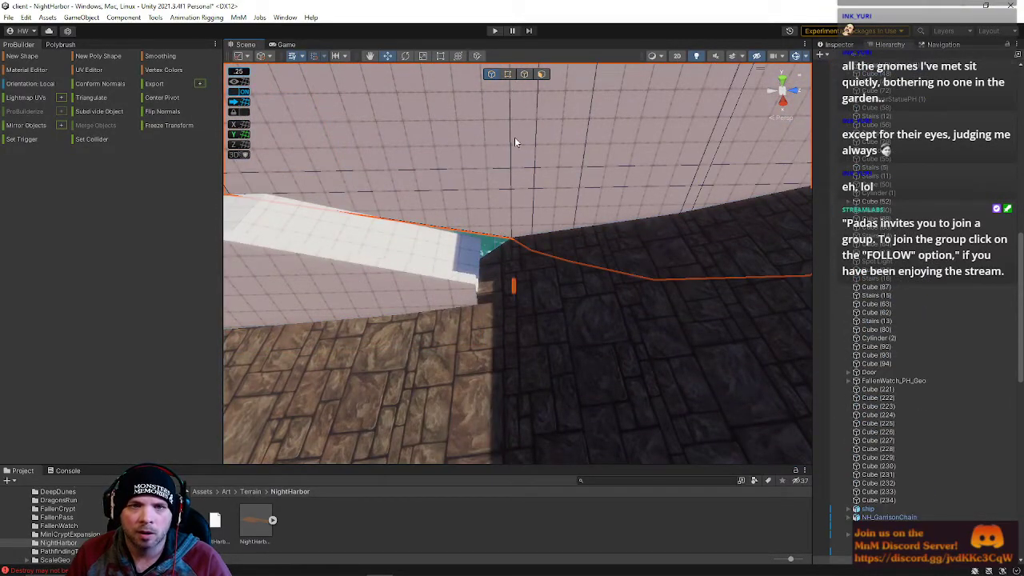
pyautogui.click(507, 75)
pyautogui.click(509, 236)
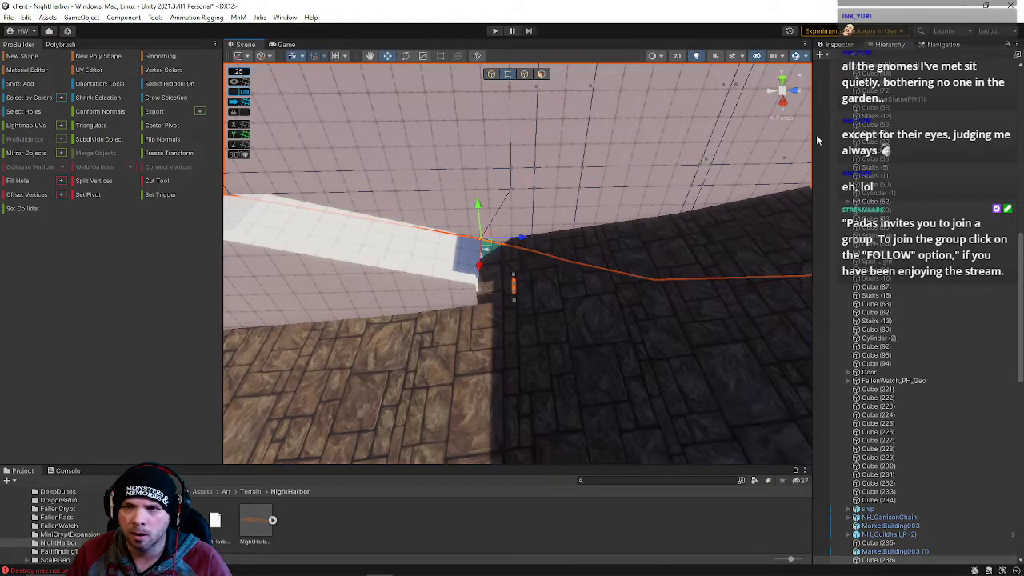
pyautogui.scroll(10, 928, 183)
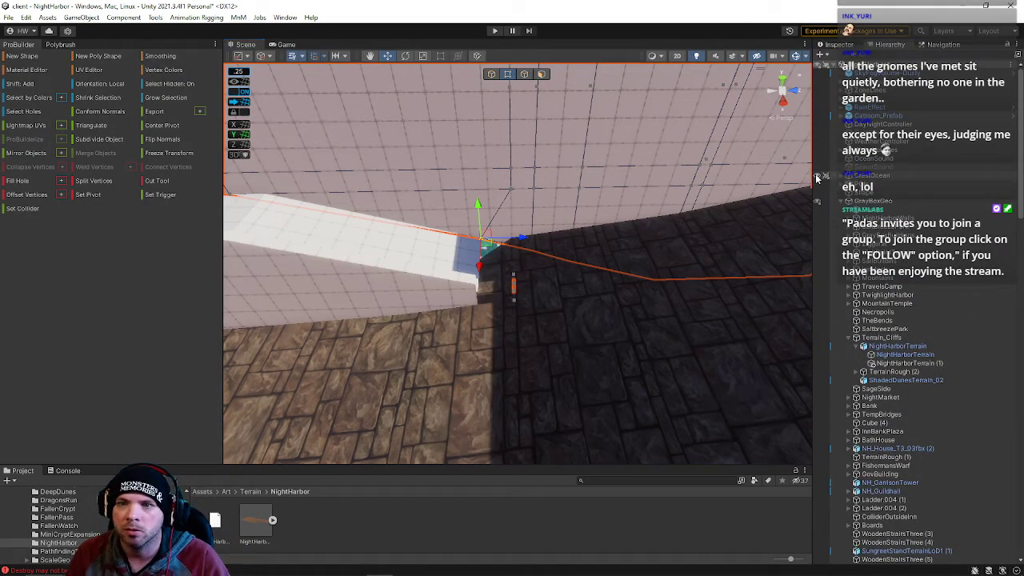
# Move the row of paved terrain vertices that crosses the street at the ramp's foot to cover the gap
pyautogui.click(490, 284)
pyautogui.keyDown('alt'); pyautogui.moveTo(513, 293); pyautogui.dragTo(539, 399); pyautogui.keyUp('alt')
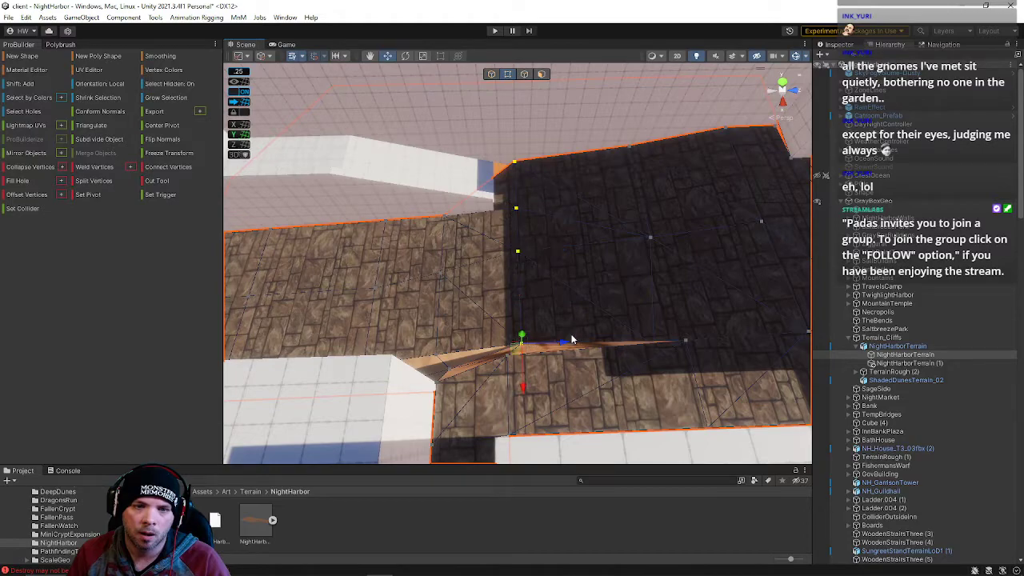
pyautogui.moveTo(566, 344); pyautogui.dragTo(548, 148)
pyautogui.click(545, 163)
pyautogui.moveTo(546, 163); pyautogui.dragTo(804, 224, button='right')
# Adjust the position of the terrain vertex row that spans the street between the two walls
pyautogui.click(530, 255)
pyautogui.keyDown('alt'); pyautogui.moveTo(486, 255); pyautogui.dragTo(402, 284); pyautogui.keyUp('alt')
pyautogui.click(602, 304)
pyautogui.moveTo(631, 264); pyautogui.dragTo(665, 172)
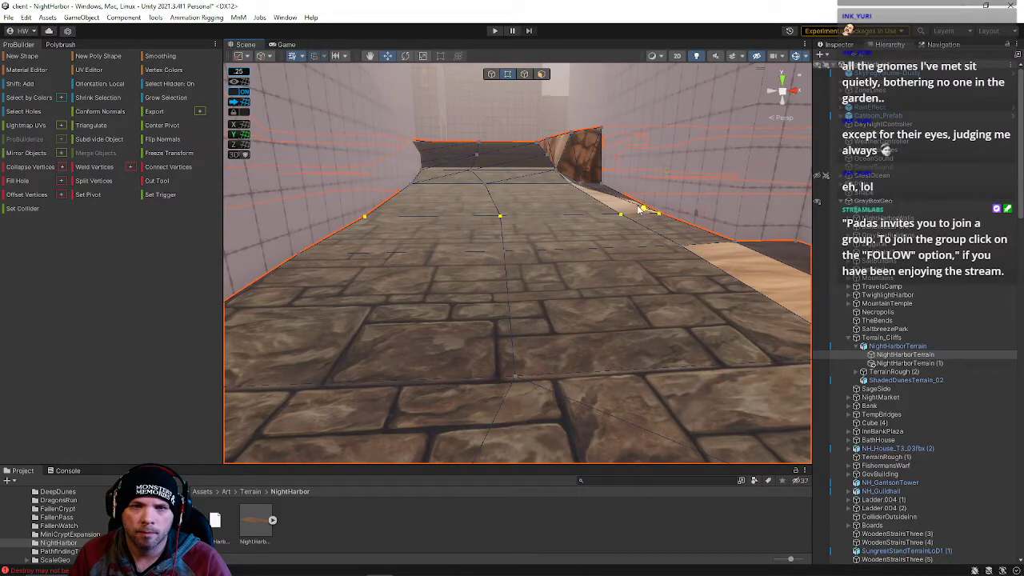
# Delete the small stray wall face sticking out of the paving in front of the ramp's lower end
pyautogui.moveTo(512, 224); pyautogui.dragTo(426, 291, button='right')
pyautogui.click(547, 141)
pyautogui.click(491, 74)
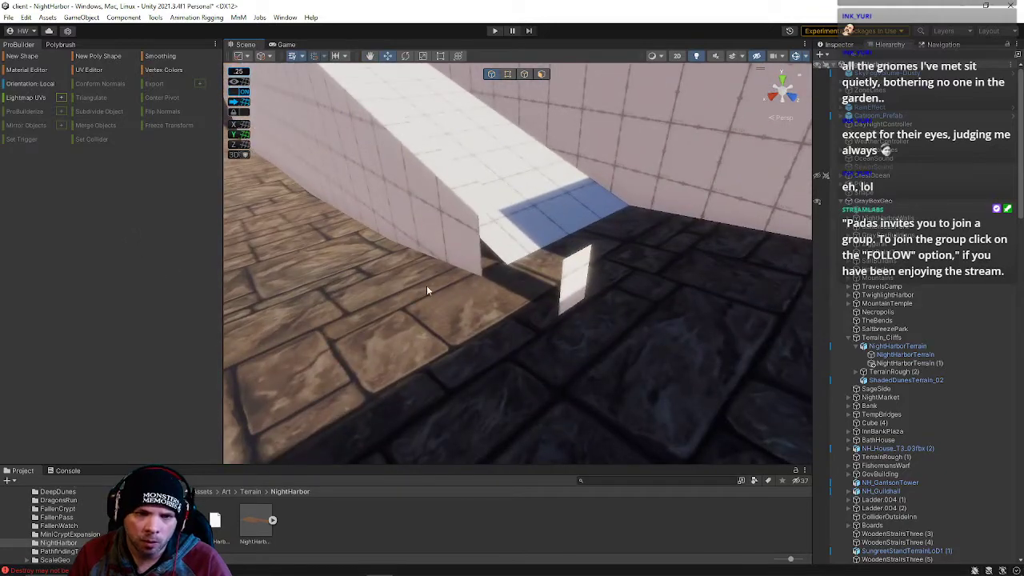
pyautogui.click(577, 276)
pyautogui.moveTo(577, 276); pyautogui.dragTo(370, 247, button='right')
pyautogui.click(541, 74)
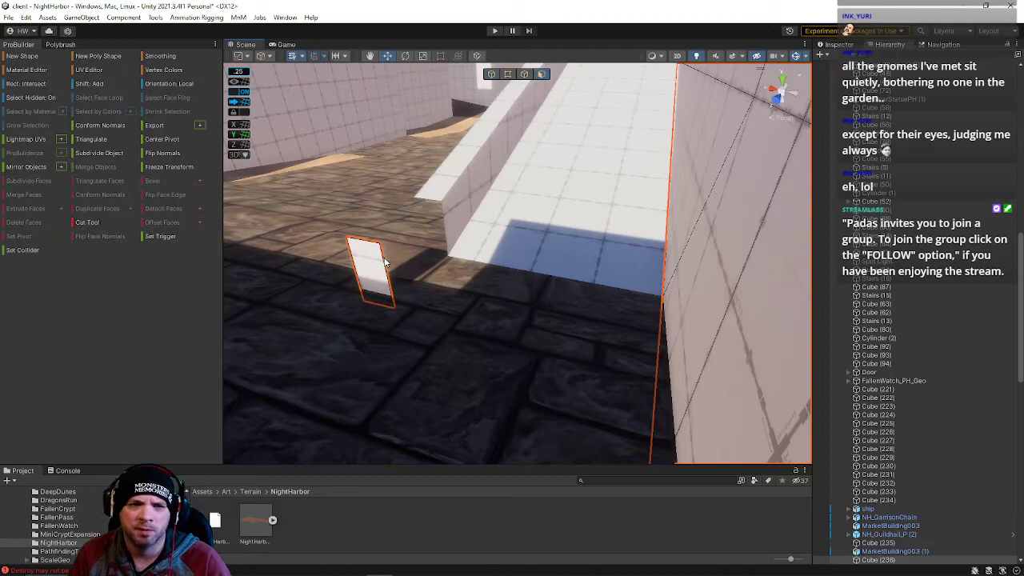
pyautogui.click(381, 268)
pyautogui.press('Delete')
# Select the vertical edges at the open lower end of the ramp's parapet in edge editing mode
pyautogui.click(494, 124)
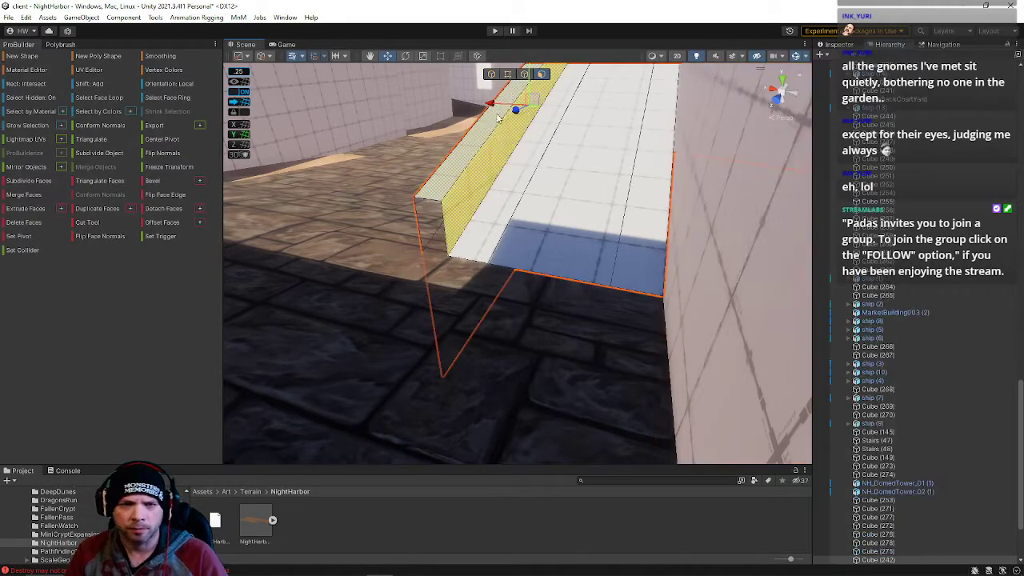
pyautogui.click(524, 75)
pyautogui.click(440, 238)
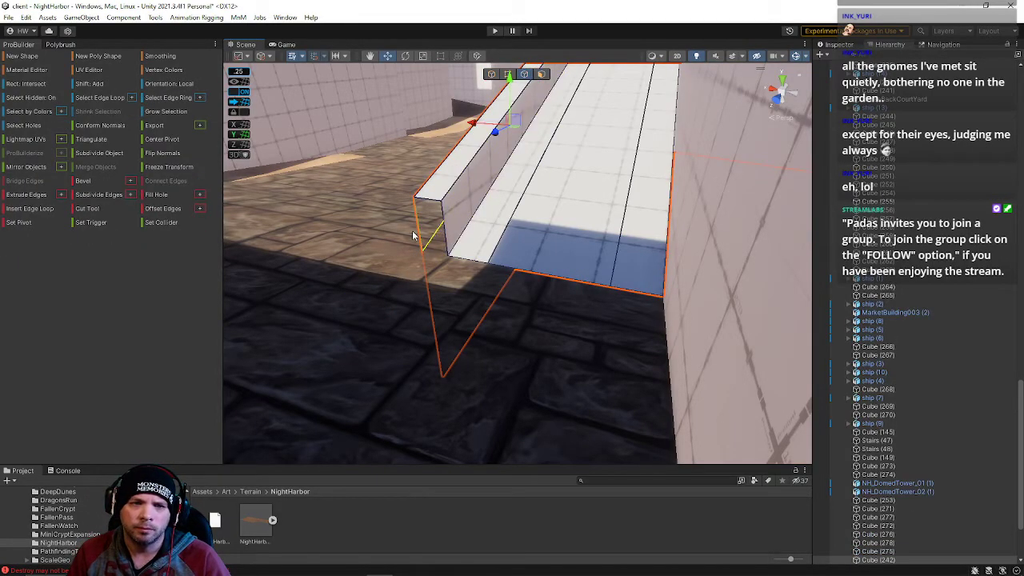
pyautogui.click(452, 233)
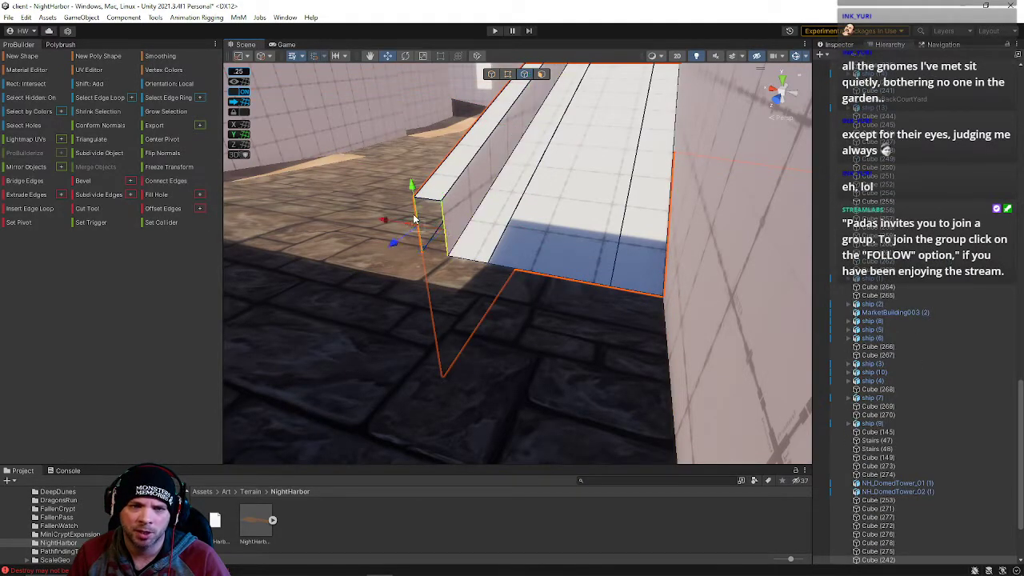
pyautogui.moveTo(414, 213); pyautogui.dragTo(508, 130, button='right')
# Move the vertices at the terrace's end outward along its length toward the tall building
pyautogui.click(464, 147)
pyautogui.click(518, 271)
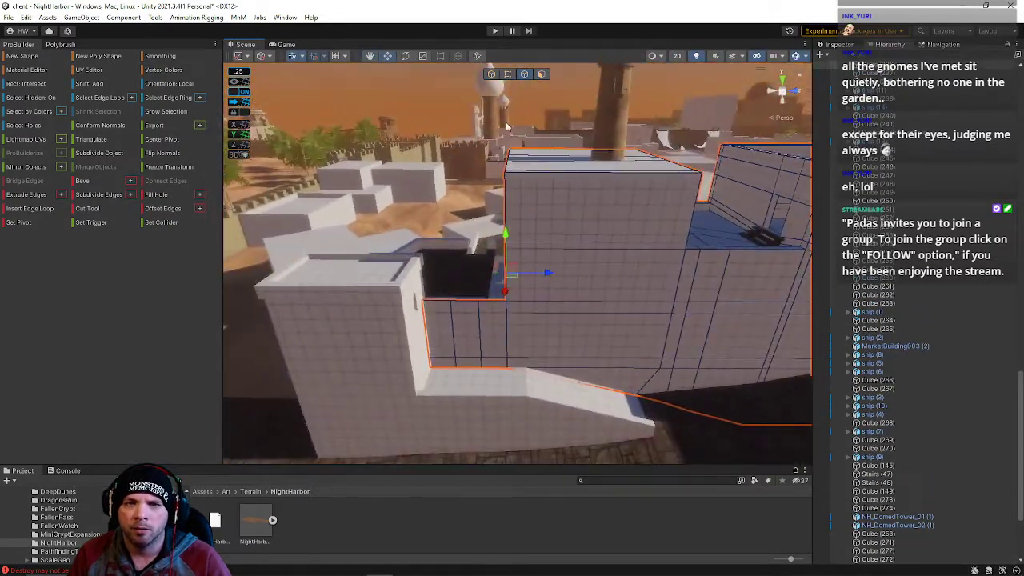
pyautogui.click(507, 74)
pyautogui.moveTo(457, 106); pyautogui.dragTo(544, 213)
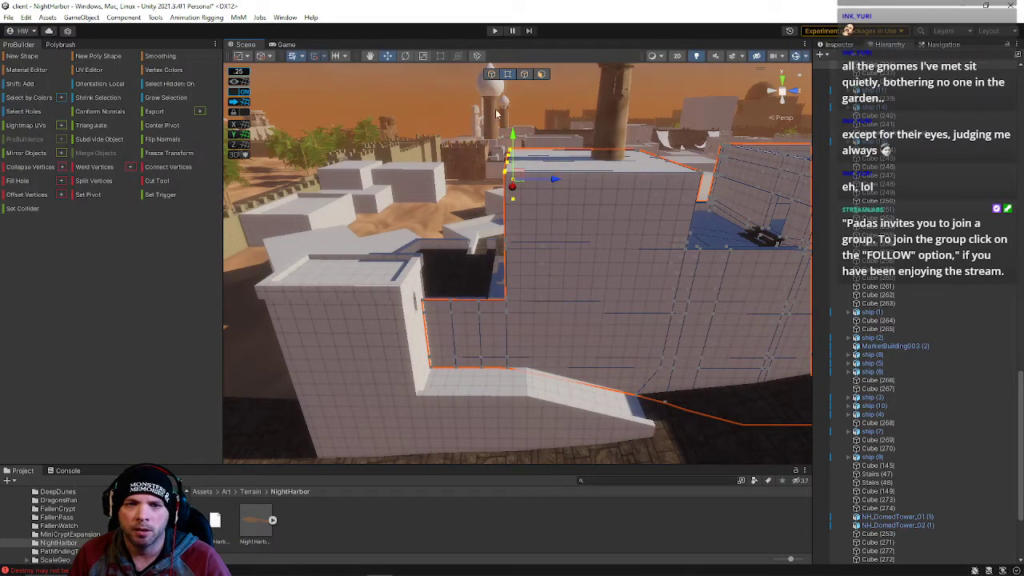
pyautogui.moveTo(496, 114); pyautogui.dragTo(509, 170, button='right')
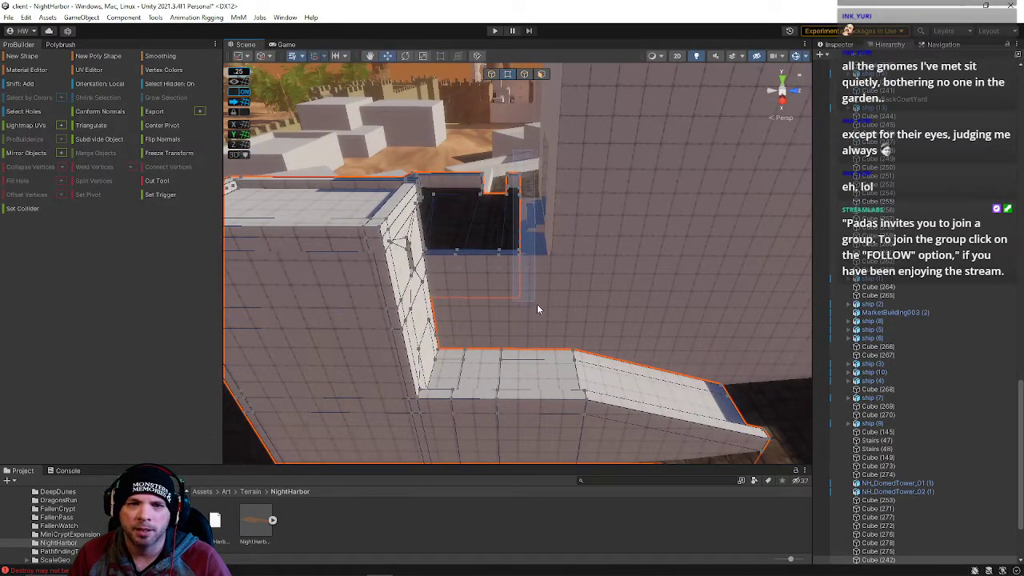
pyautogui.moveTo(555, 348); pyautogui.dragTo(555, 348)
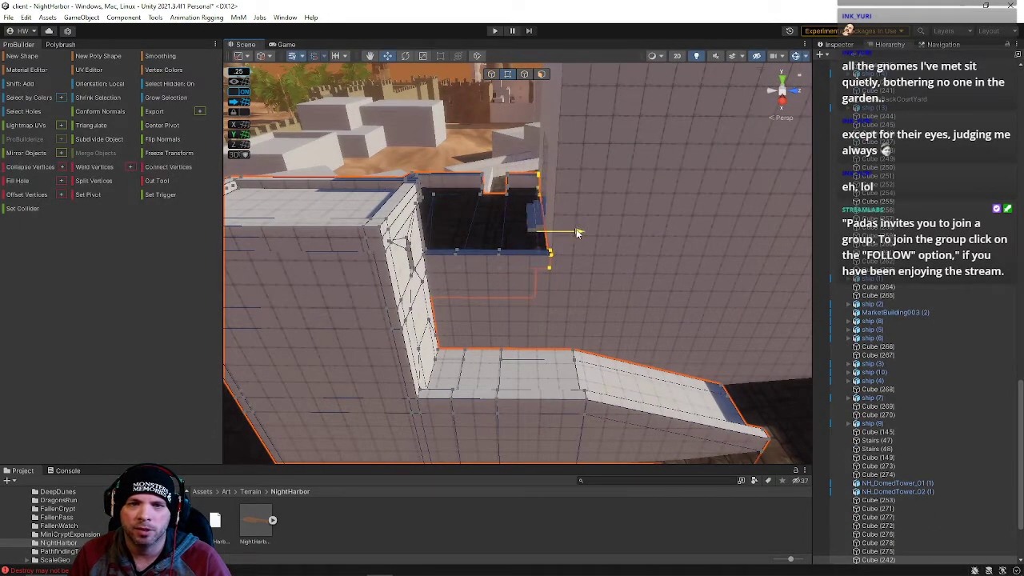
# Move the paved terrain vertices around the doorway outward beneath the low boundary wall
pyautogui.moveTo(577, 234); pyautogui.dragTo(112, 312, button='right')
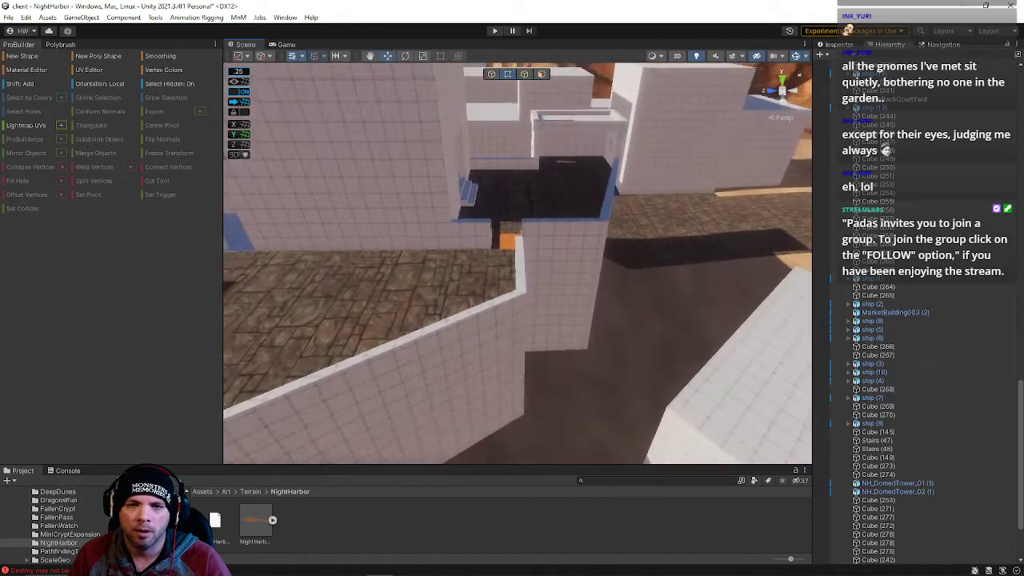
pyautogui.click(476, 291)
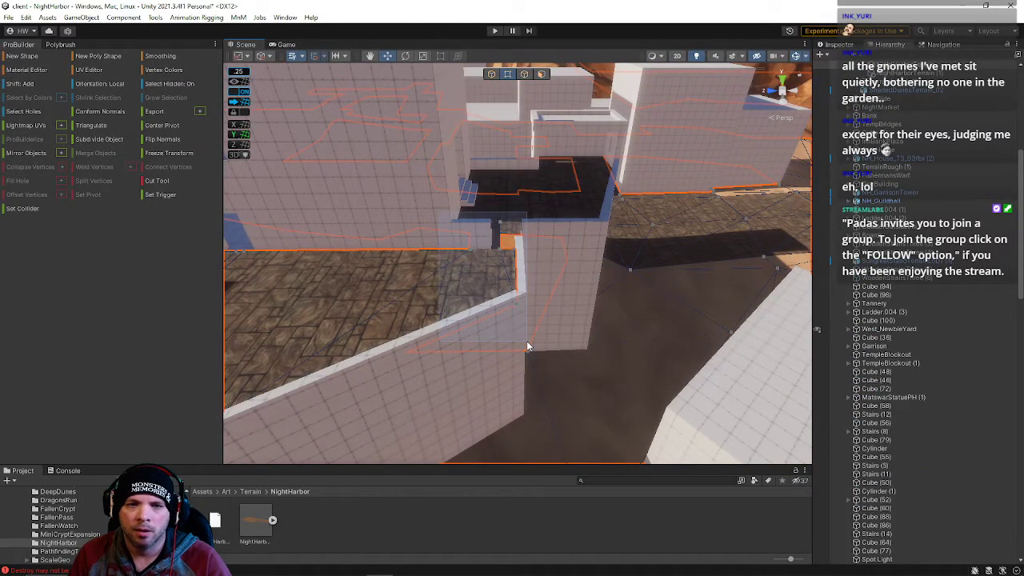
pyautogui.click(502, 240)
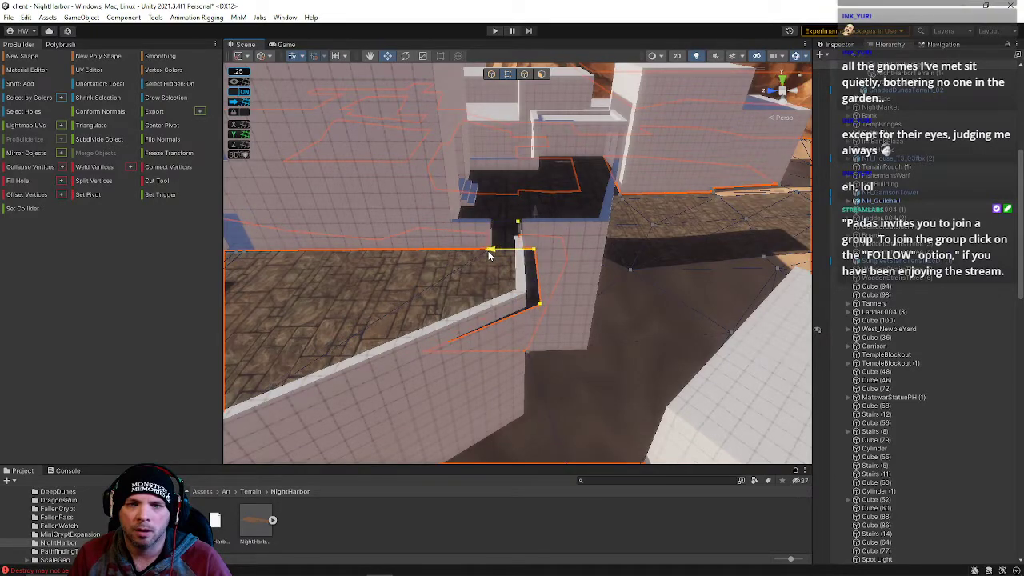
pyautogui.press('w')
pyautogui.moveTo(478, 241); pyautogui.dragTo(483, 238, button='right')
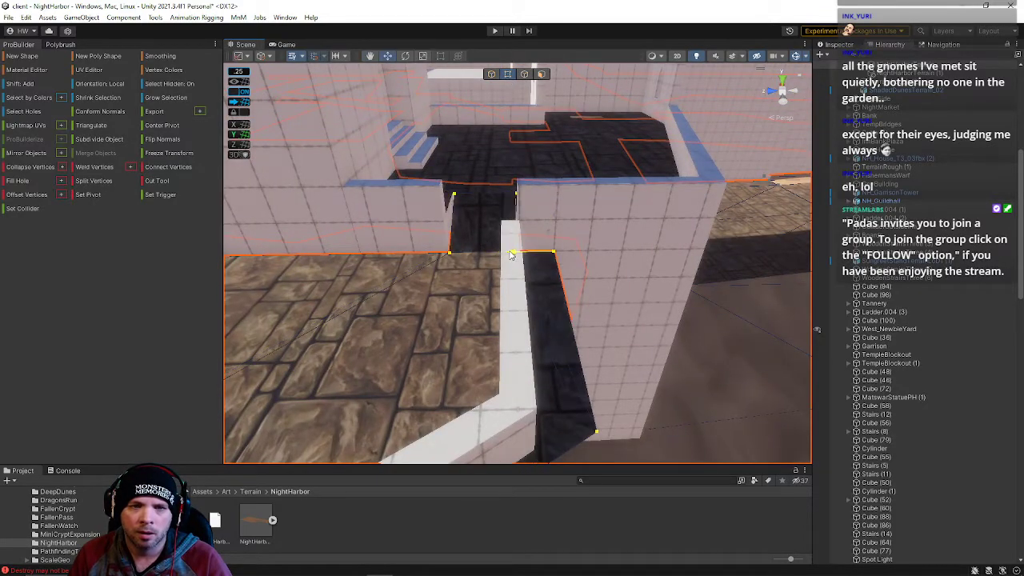
# Move the end vertices of the low boundary wall sideways toward the outer edge of the paving
pyautogui.click(496, 417)
pyautogui.moveTo(495, 417); pyautogui.dragTo(480, 198, button='right')
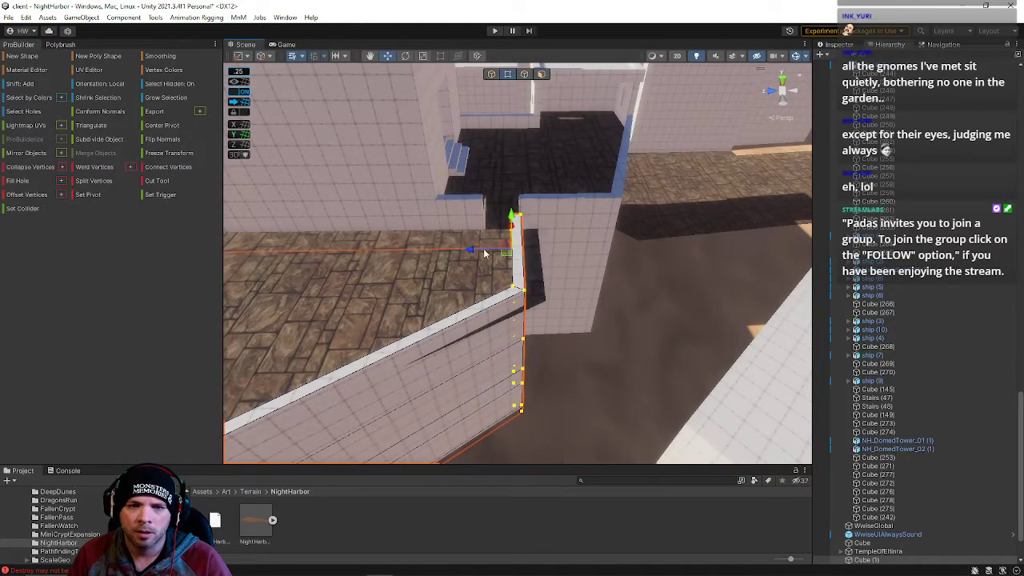
pyautogui.moveTo(469, 251); pyautogui.dragTo(501, 255)
pyautogui.moveTo(495, 265); pyautogui.dragTo(632, 232, button='right')
# Reposition the flat-roofed block building and the low wall that joins it to the neighbouring walled roof building
pyautogui.click(492, 75)
pyautogui.click(563, 268)
pyautogui.moveTo(614, 198); pyautogui.dragTo(468, 116, button='right')
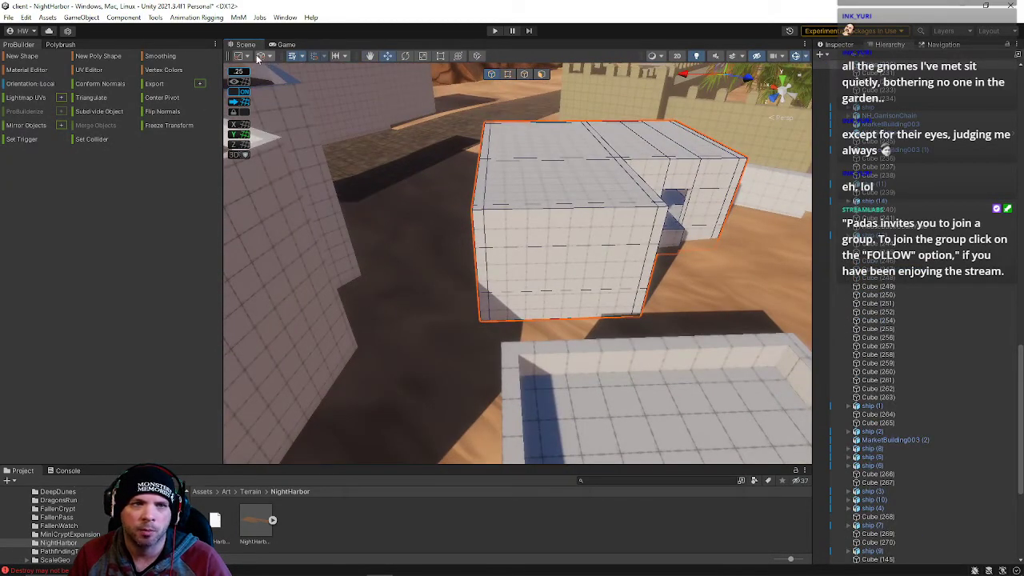
pyautogui.moveTo(561, 201); pyautogui.dragTo(595, 203)
pyautogui.moveTo(595, 203); pyautogui.dragTo(472, 328, button='right')
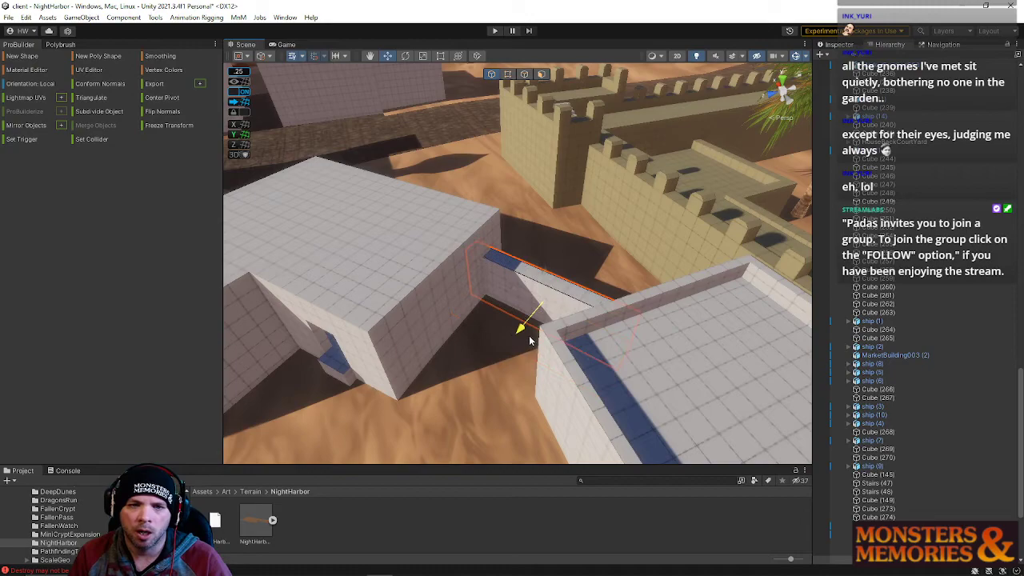
# Move the side edge of the paved floor in the doorway sideways under the adjoining wall
pyautogui.moveTo(573, 360); pyautogui.dragTo(863, 339, button='right')
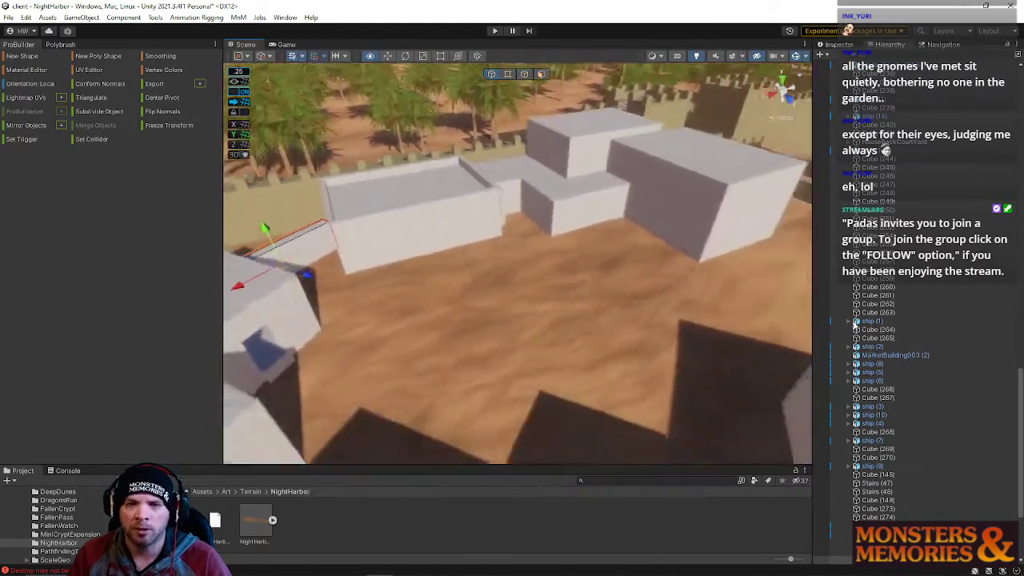
pyautogui.moveTo(593, 310); pyautogui.dragTo(632, 409, button='right')
pyautogui.moveTo(410, 309); pyautogui.dragTo(684, 373, button='right')
pyautogui.moveTo(550, 338); pyautogui.dragTo(533, 351, button='right')
pyautogui.click(534, 351)
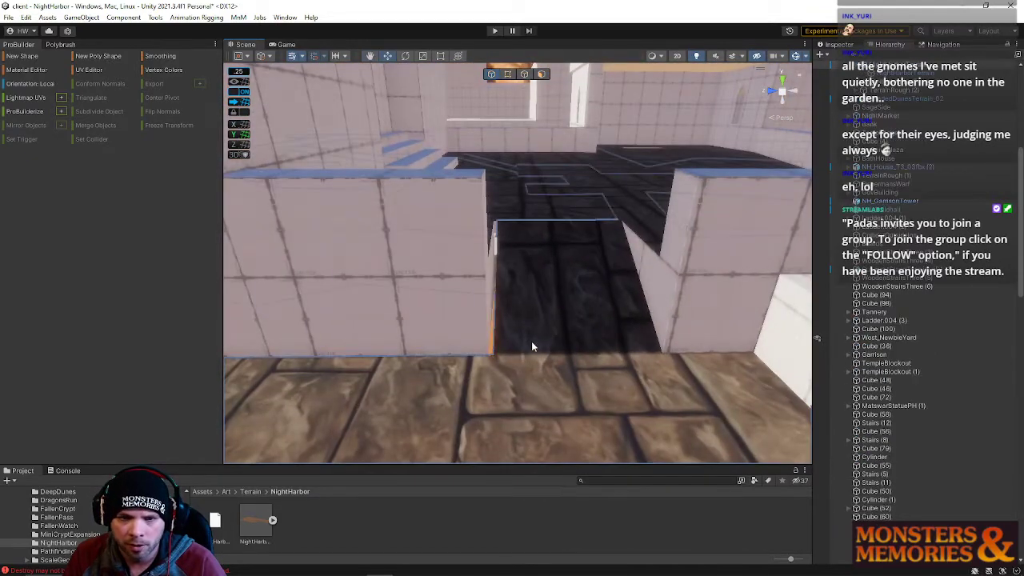
pyautogui.click(476, 320)
pyautogui.click(508, 304)
pyautogui.moveTo(508, 304); pyautogui.dragTo(475, 355, button='right')
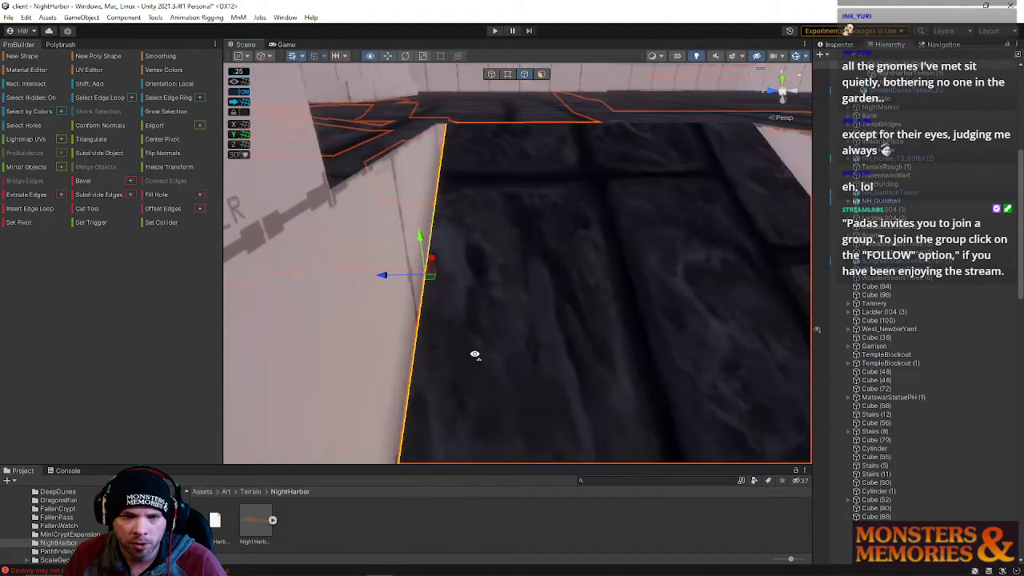
pyautogui.moveTo(370, 277); pyautogui.dragTo(346, 283)
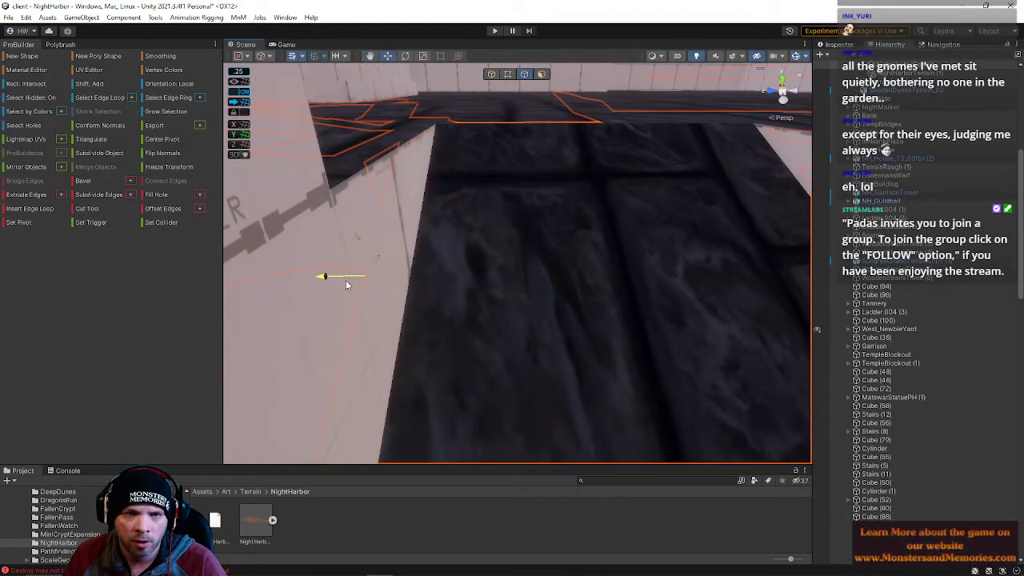
pyautogui.moveTo(413, 311)
pyautogui.mouseDown(button='right')
pyautogui.moveTo(429, 304)
pyautogui.moveTo(405, 299)
pyautogui.moveTo(414, 303)
pyautogui.mouseUp(button='right')
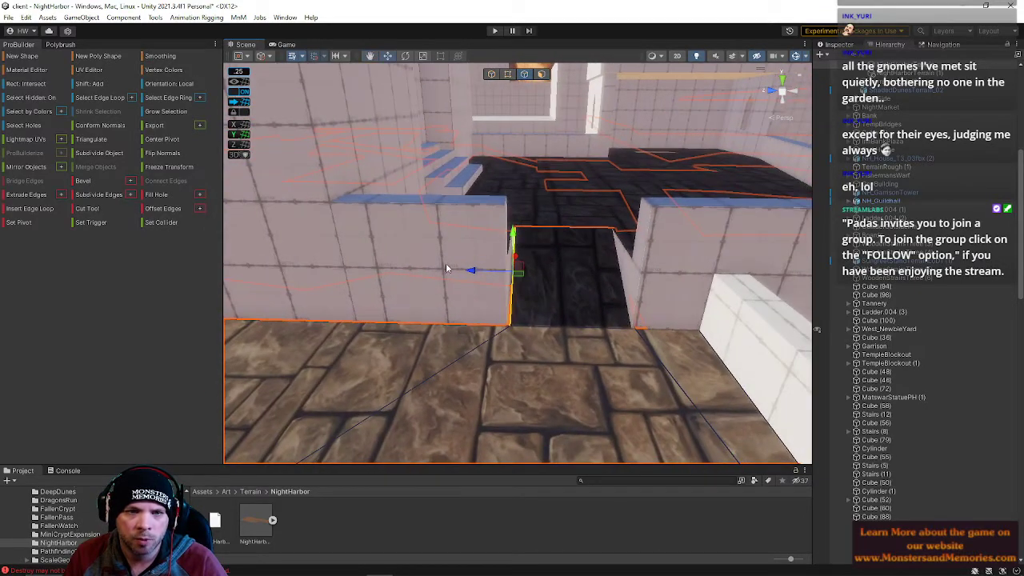
# Select the jamb faces on each side of the terrace doorway in face editing mode
pyautogui.click(486, 242)
pyautogui.moveTo(503, 229); pyautogui.dragTo(526, 86, button='right')
pyautogui.click(542, 75)
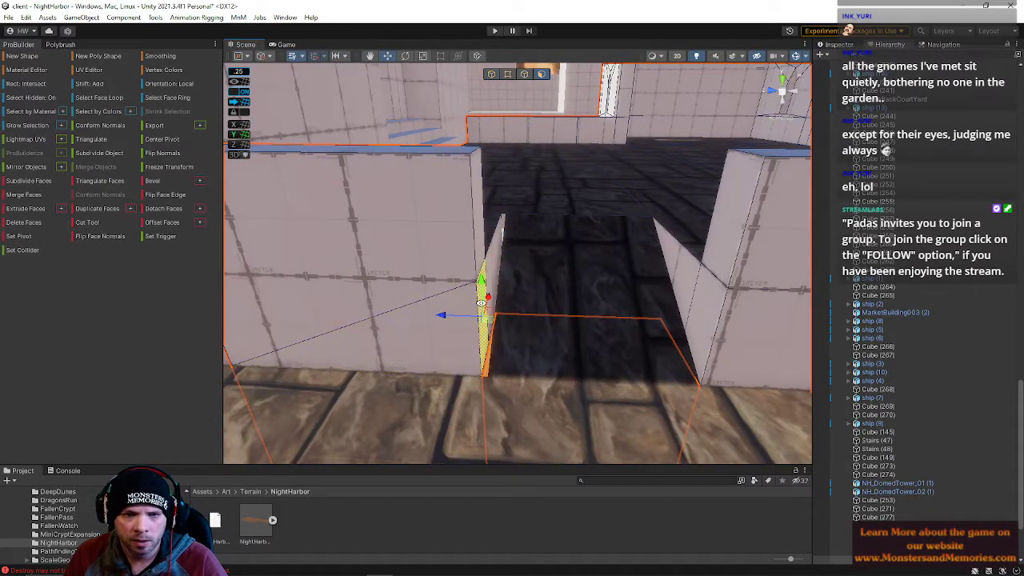
pyautogui.moveTo(467, 243); pyautogui.dragTo(604, 343, button='right')
pyautogui.click(546, 144)
pyautogui.click(603, 343)
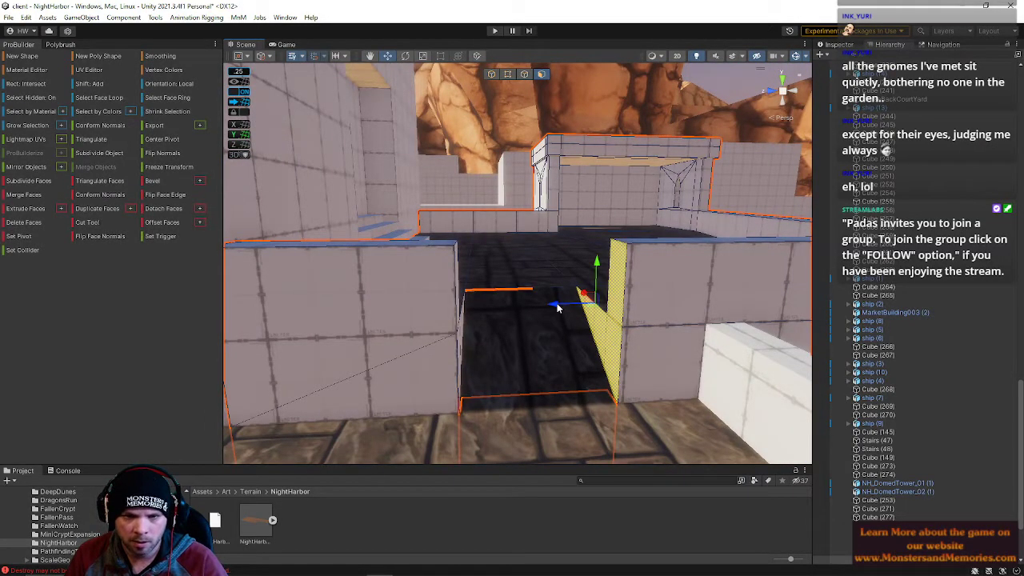
# Delete the paved terrain face inside the doorway and select the adjoining terrace floor face
pyautogui.moveTo(573, 321); pyautogui.dragTo(527, 289, button='right')
pyautogui.click(568, 230)
pyautogui.click(573, 425)
pyautogui.click(646, 270)
pyautogui.click(526, 289)
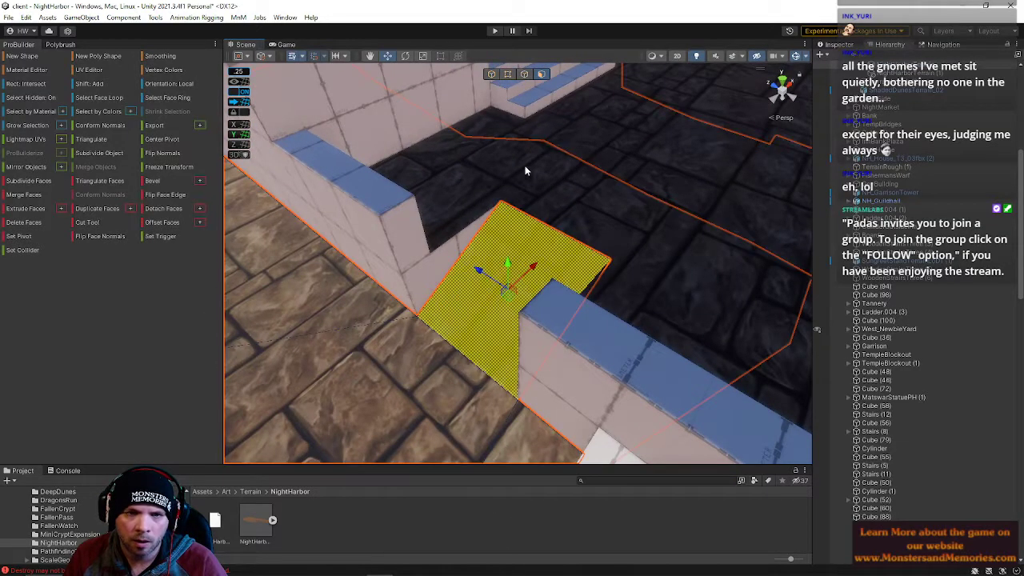
pyautogui.press('BackSpace')
pyautogui.click(554, 222)
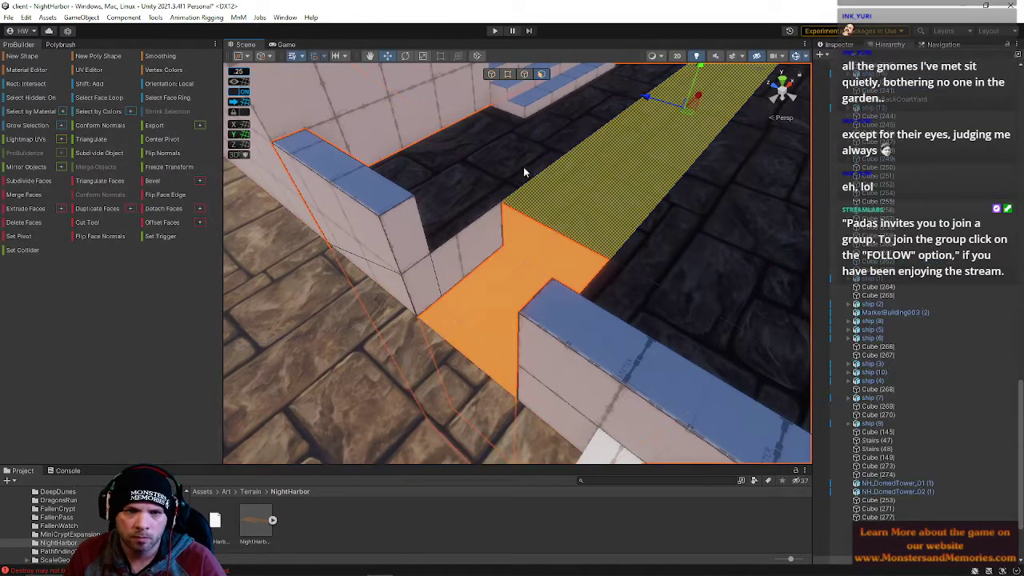
# Extend the terrace floor strip's end edge through the doorway to the outer side of the wall, and select the strip's face
pyautogui.click(525, 74)
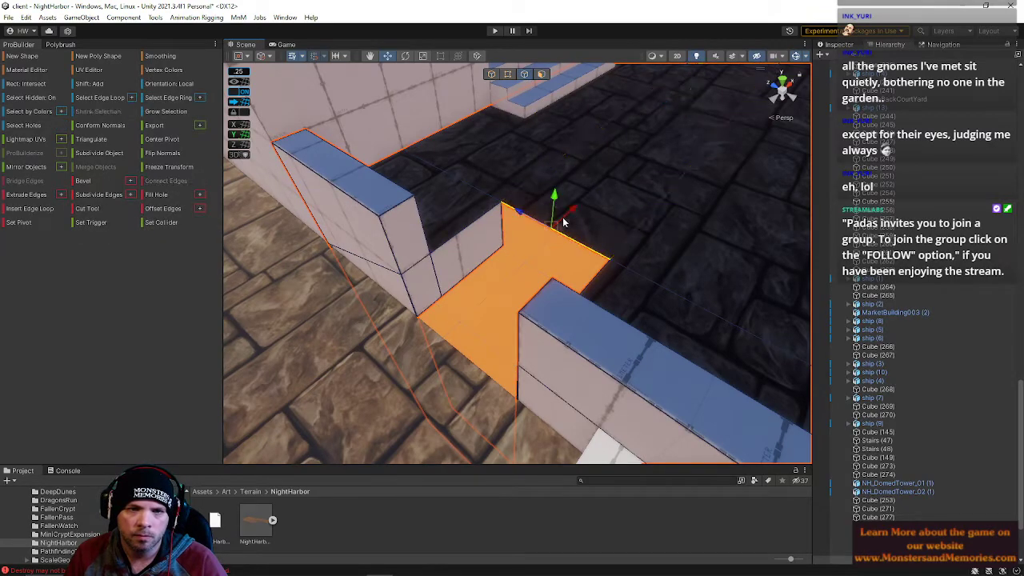
pyautogui.moveTo(561, 225); pyautogui.dragTo(490, 291)
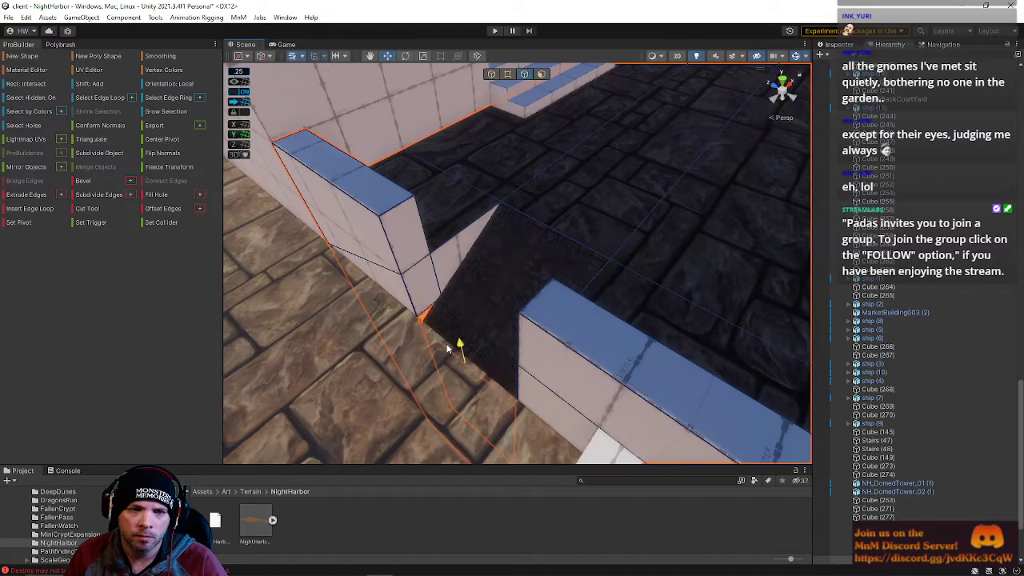
pyautogui.moveTo(446, 344); pyautogui.dragTo(561, 308, button='right')
pyautogui.click(571, 101)
pyautogui.click(541, 74)
pyautogui.click(508, 316)
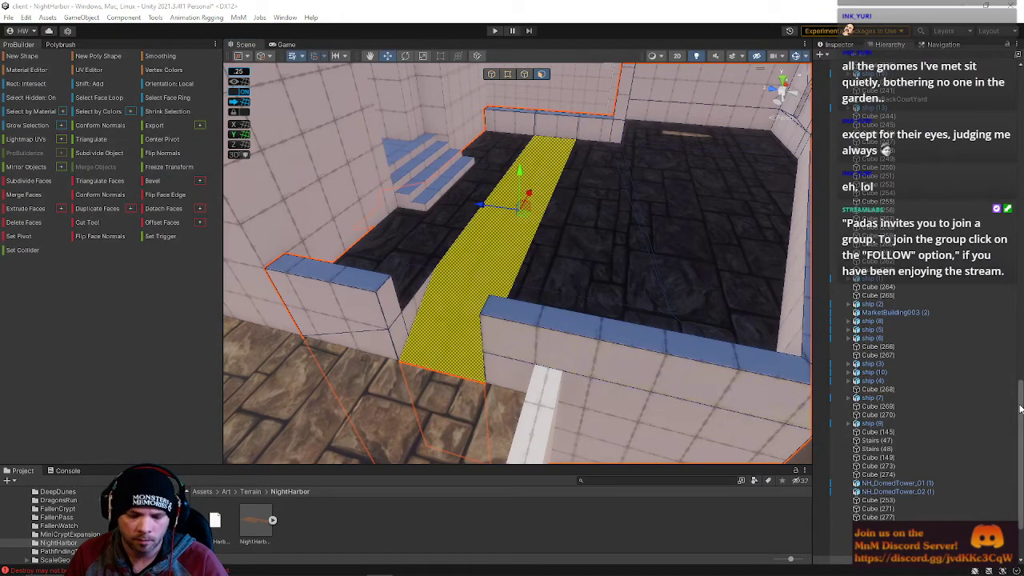
# Select the corner vertex beneath the terrace floor beside the doorway in vertex editing mode
pyautogui.hotkey('alt', 'g')
pyautogui.moveTo(448, 318); pyautogui.dragTo(394, 331, button='right')
pyautogui.click(453, 120)
pyautogui.press('w')
pyautogui.click(537, 306)
pyautogui.click(451, 295)
pyautogui.click(507, 73)
pyautogui.press('s')
pyautogui.moveTo(446, 301); pyautogui.dragTo(536, 107, button='right')
pyautogui.click(486, 281)
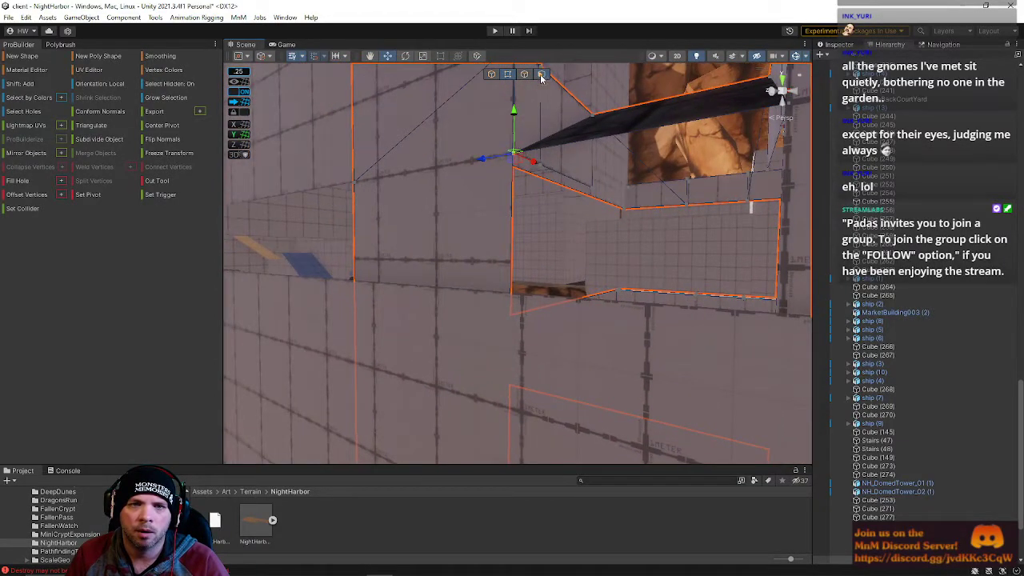
# Delete the hidden wall faces beneath the terrace floor next to the doorway
pyautogui.click(541, 76)
pyautogui.click(473, 241)
pyautogui.moveTo(473, 240); pyautogui.dragTo(471, 205, button='right')
pyautogui.click(471, 209)
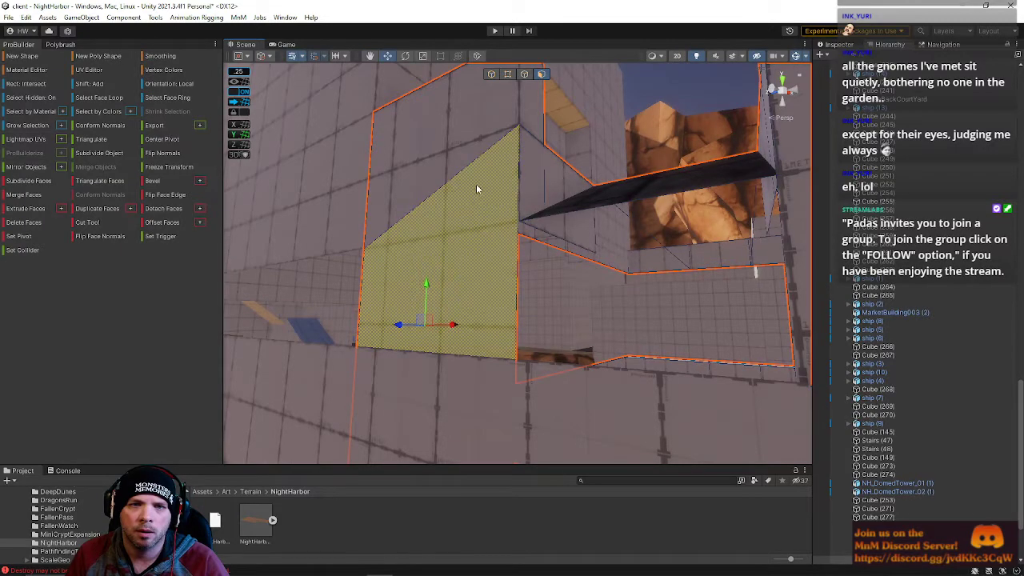
pyautogui.click(509, 74)
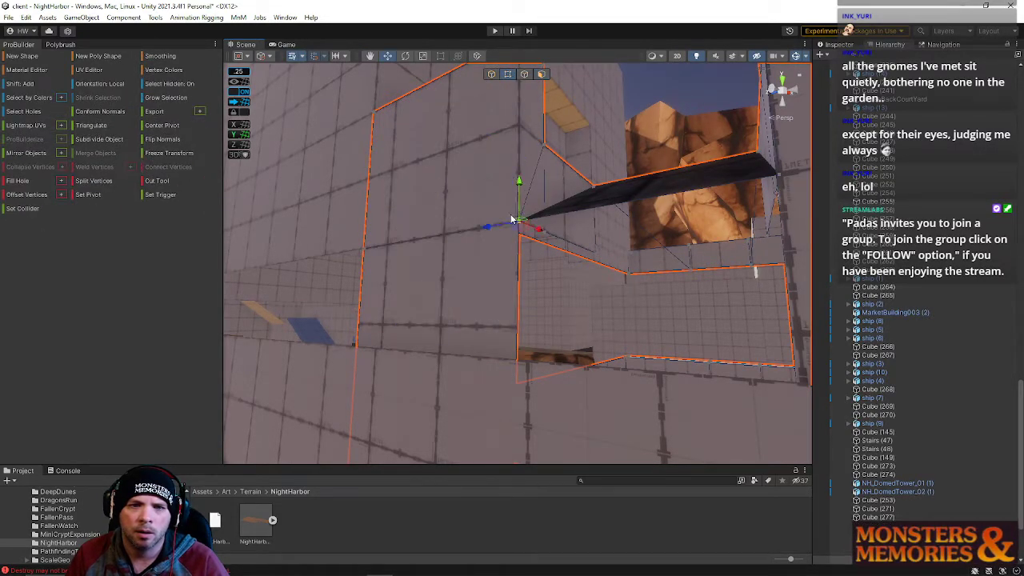
pyautogui.click(541, 75)
pyautogui.click(472, 279)
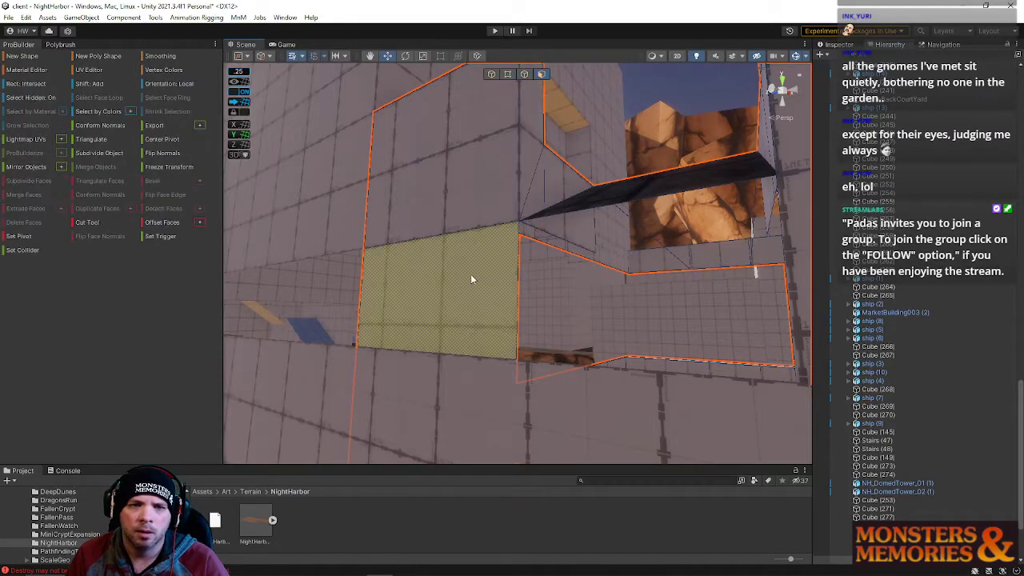
pyautogui.click(471, 279)
pyautogui.click(402, 301)
pyautogui.press('BackSpace')
# Delete the remaining stray faces on the underside of the terrace building along its outer wall
pyautogui.moveTo(402, 301); pyautogui.dragTo(466, 153, button='right')
pyautogui.press('BackSpace')
pyautogui.moveTo(492, 229); pyautogui.dragTo(454, 171, button='right')
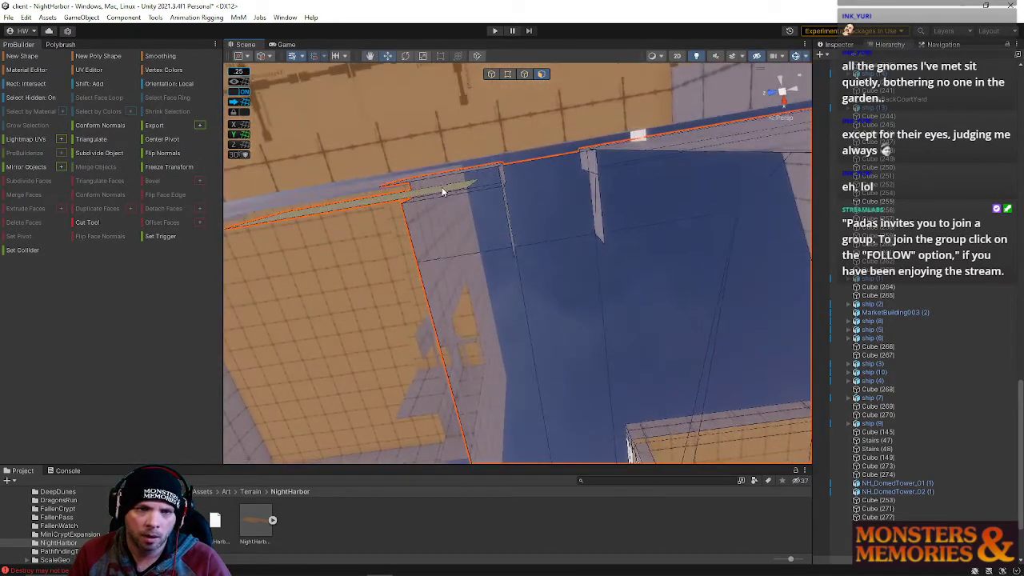
pyautogui.press('BackSpace')
# Select the vertical corner edge of the adjoining walled building, and return to object mode with nothing selected
pyautogui.moveTo(459, 241); pyautogui.dragTo(998, 417, button='right')
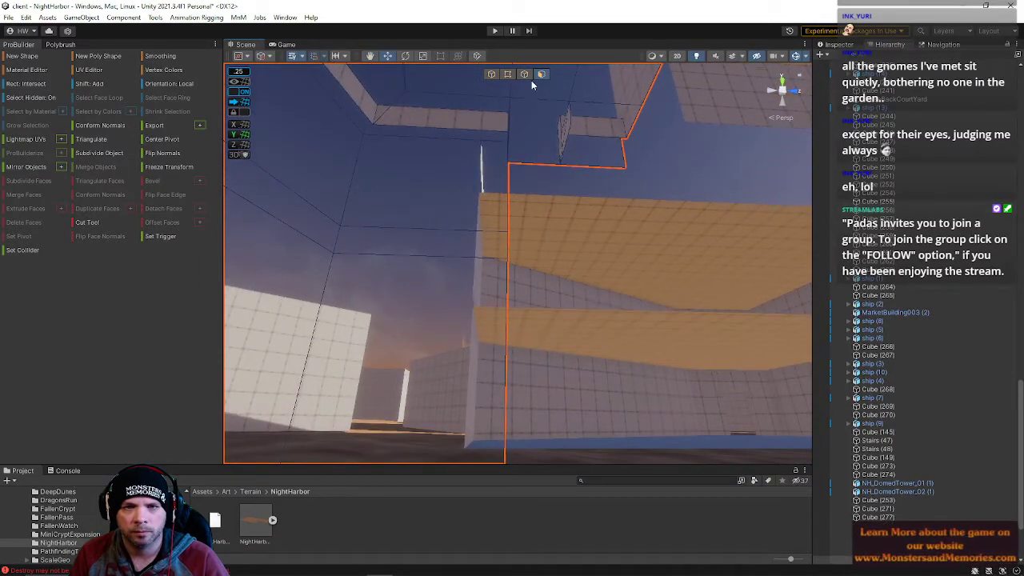
pyautogui.click(506, 250)
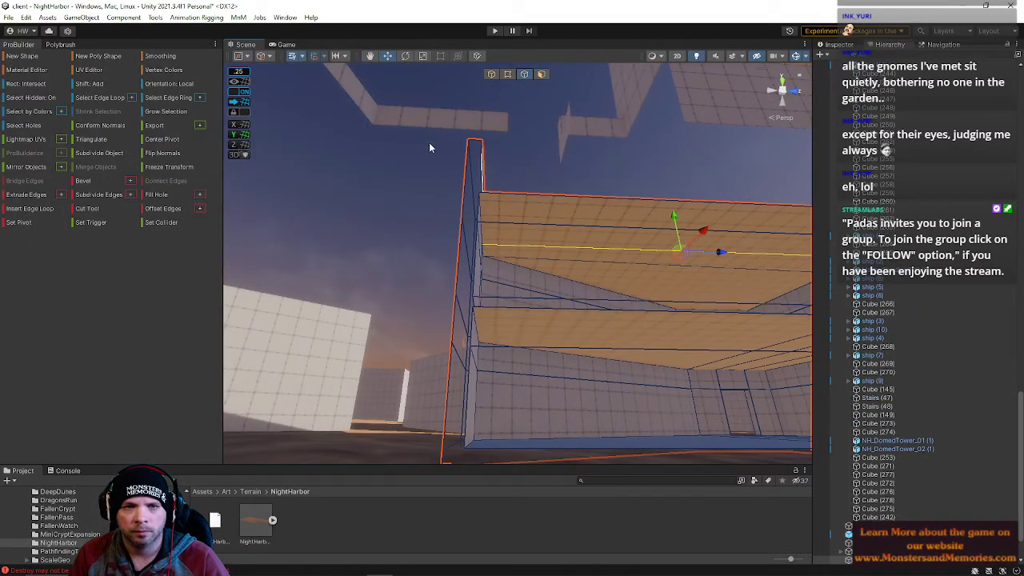
pyautogui.click(455, 125)
pyautogui.moveTo(518, 244); pyautogui.dragTo(868, 346, button='right')
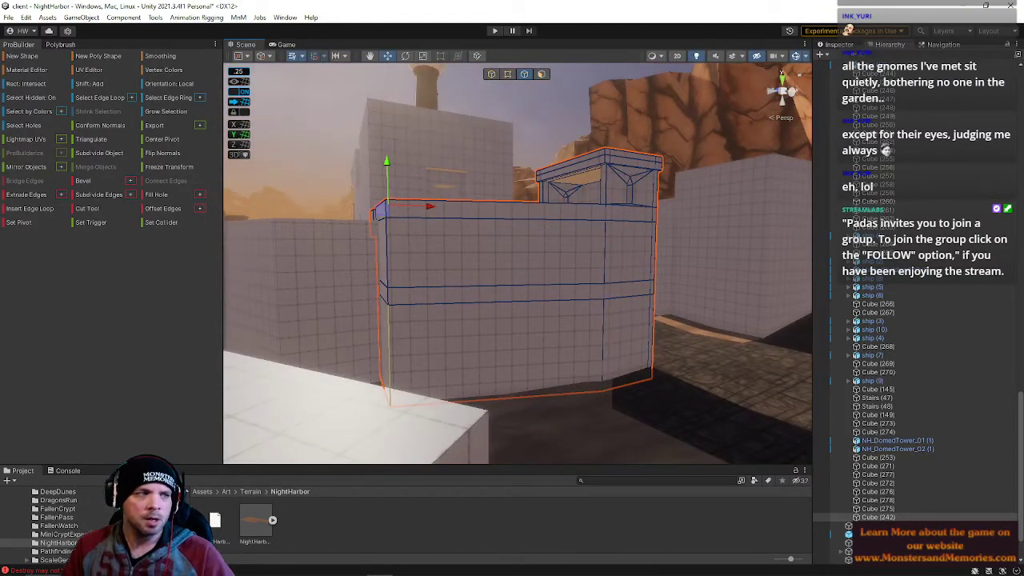
pyautogui.click(492, 74)
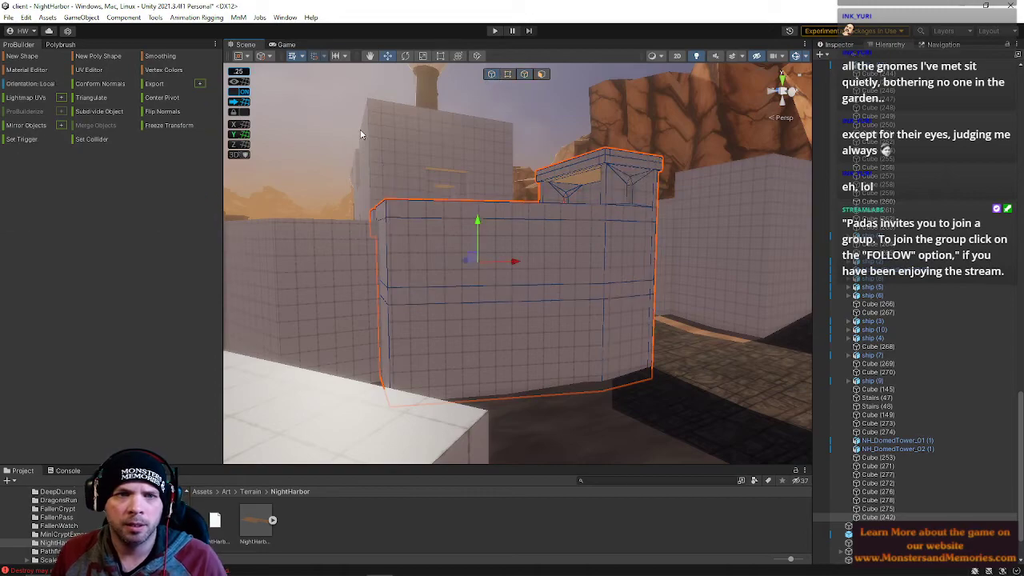
pyautogui.click(313, 140)
pyautogui.moveTo(311, 141); pyautogui.dragTo(586, 184, button='right')
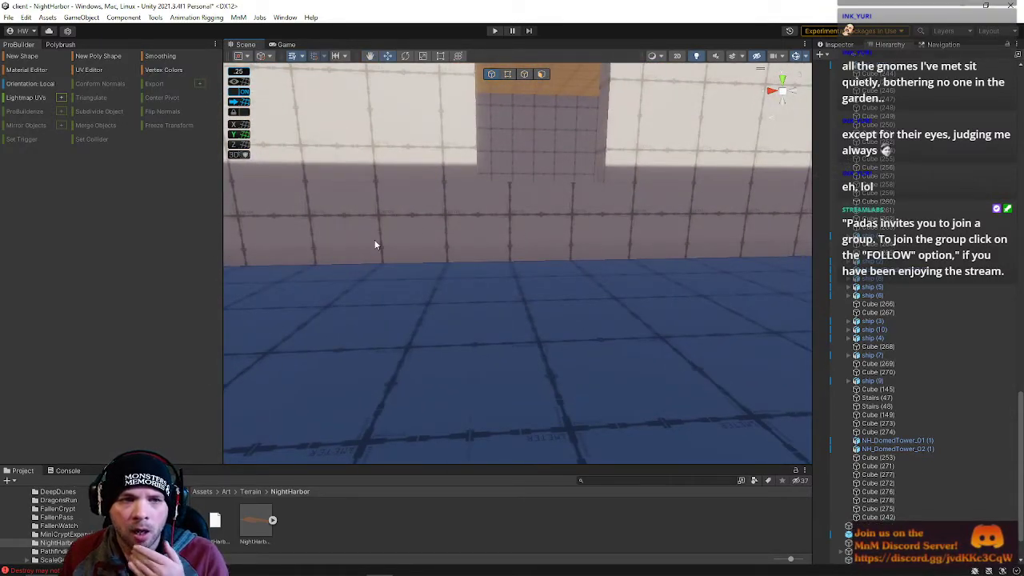
# Create a stairs shape about 3.25 wide, 2.25 high and 2.25 deep on the walled flat roof
pyautogui.click(22, 56)
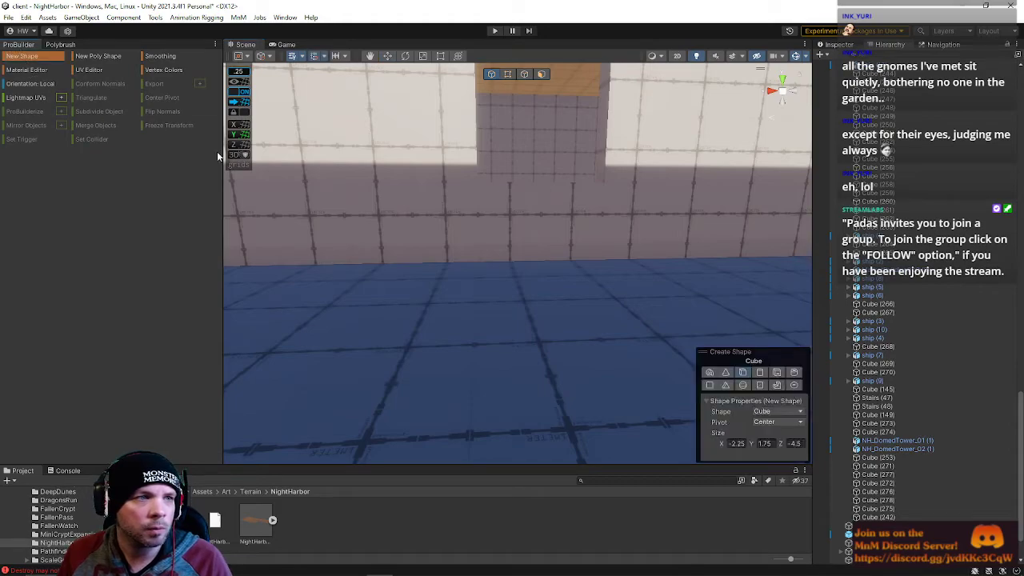
pyautogui.click(776, 386)
pyautogui.moveTo(587, 295); pyautogui.dragTo(372, 230, button='right')
pyautogui.moveTo(439, 288); pyautogui.dragTo(370, 268, button='right')
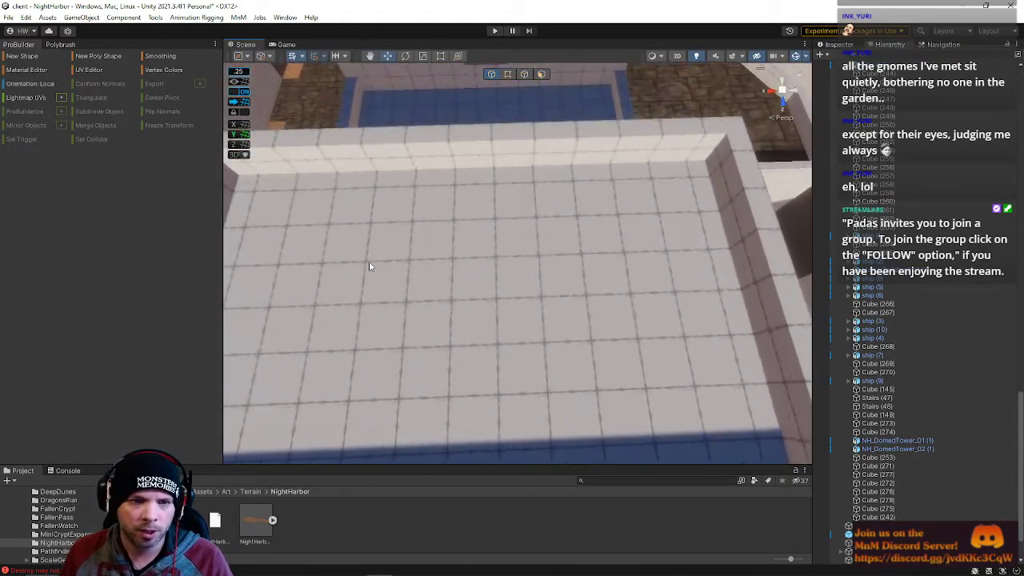
pyautogui.click(44, 58)
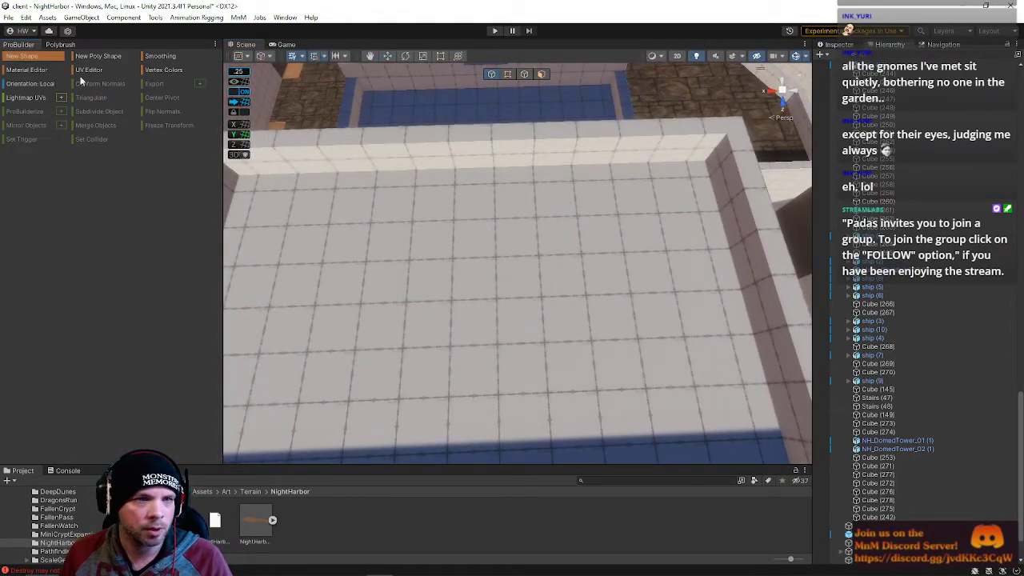
pyautogui.moveTo(390, 241); pyautogui.dragTo(532, 336)
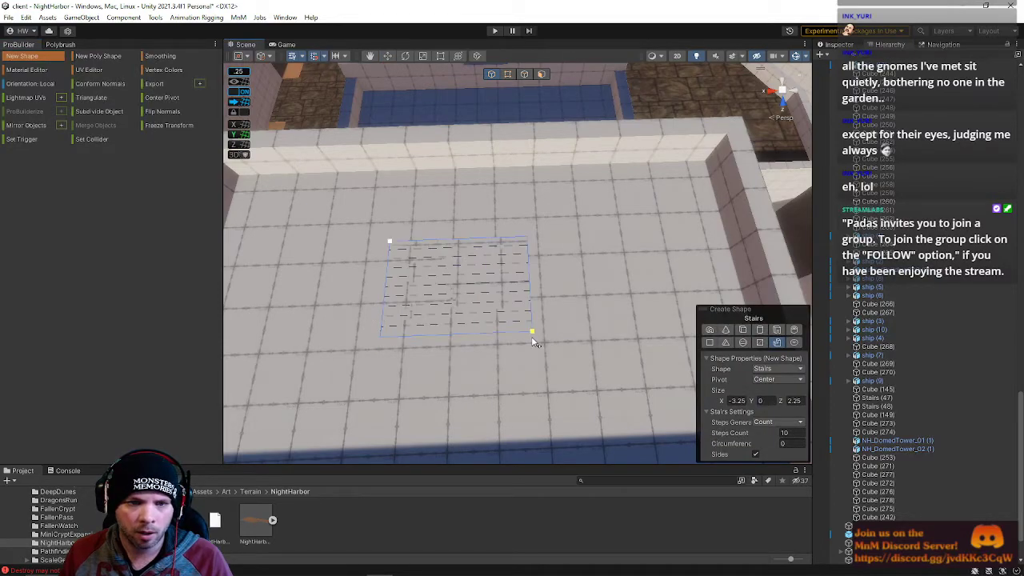
pyautogui.click(558, 336)
# Set the stairs' size to X 3, Y 1.25, Z 2.5 and the step count to 5
pyautogui.click(764, 401)
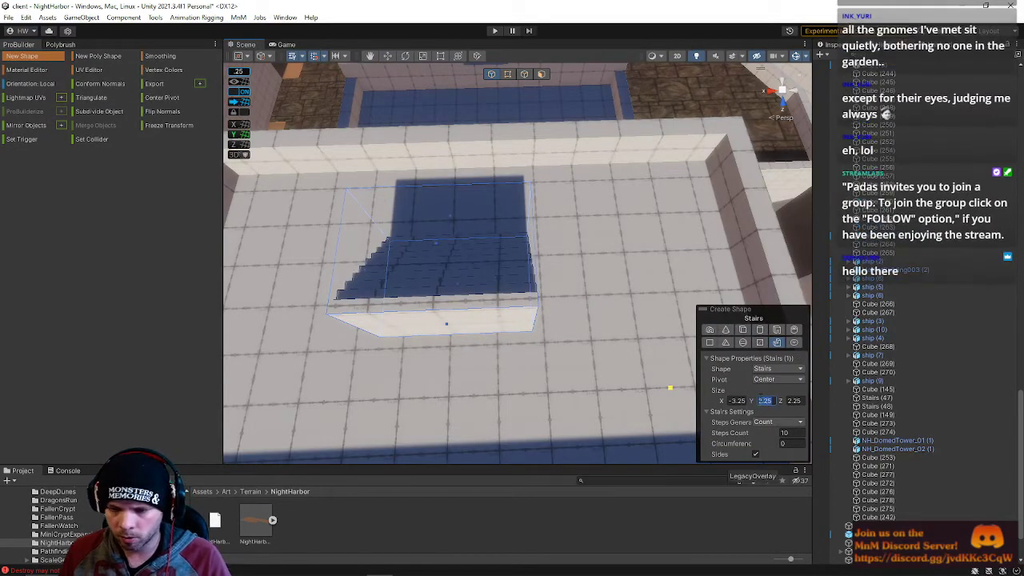
pyautogui.write('1.25')
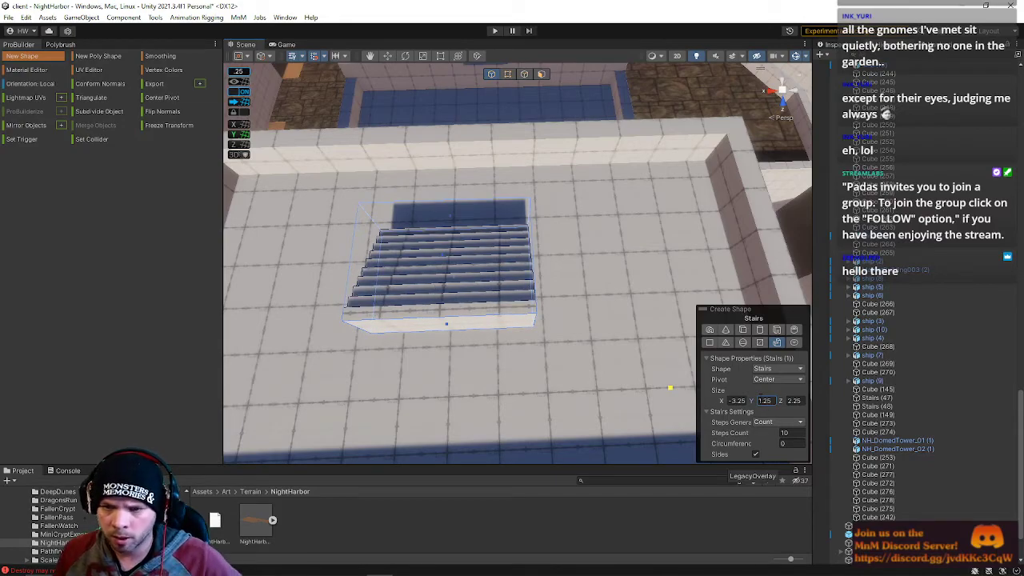
pyautogui.click(736, 401)
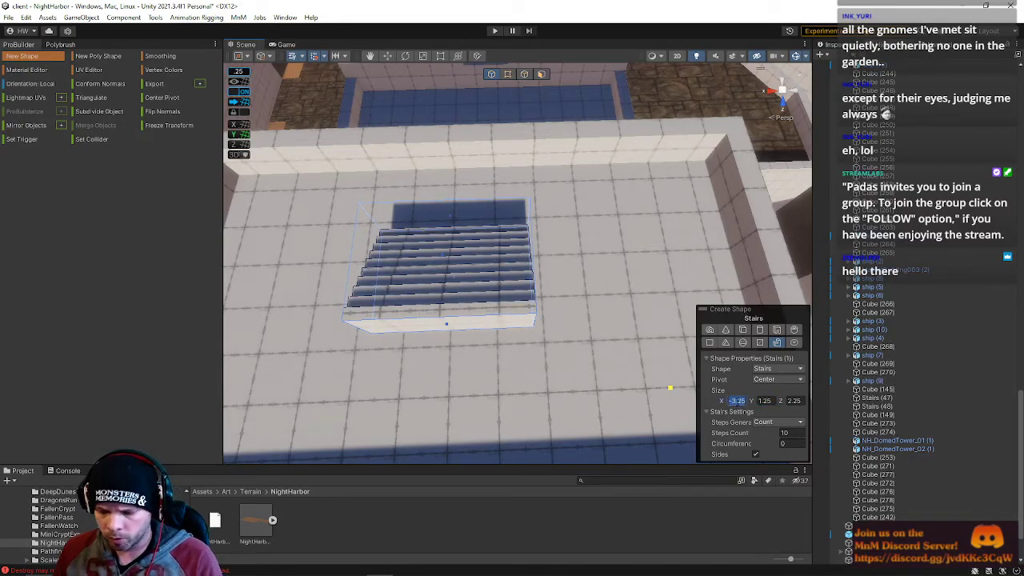
pyautogui.write('3')
pyautogui.click(795, 401)
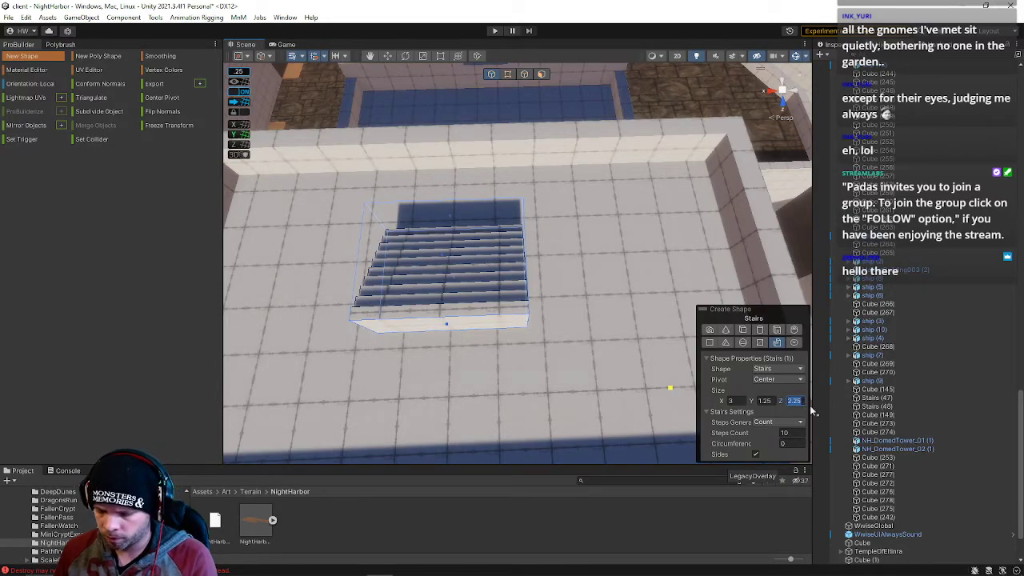
pyautogui.write('2.5')
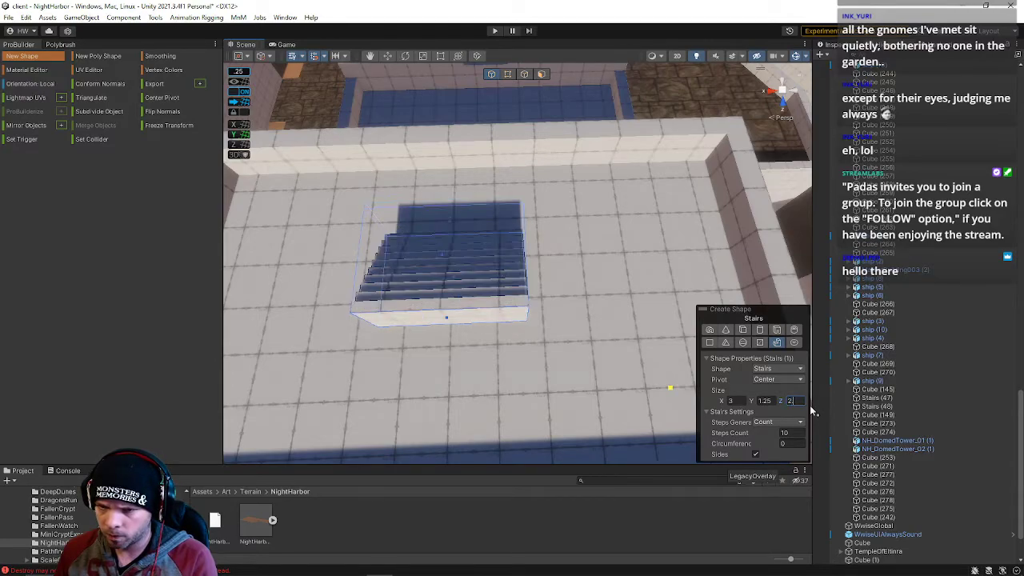
pyautogui.click(785, 433)
pyautogui.moveTo(784, 432); pyautogui.dragTo(803, 431)
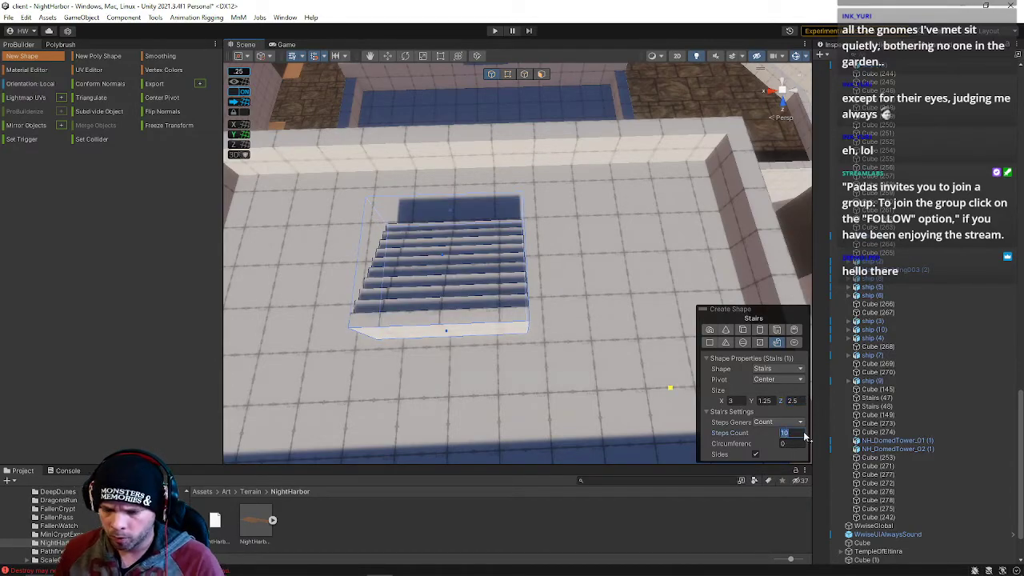
pyautogui.write('5')
# Move the new stairs off the walled roof and down onto the lower terrace floor beside the building wall with the opening
pyautogui.moveTo(431, 321); pyautogui.dragTo(176, 279, button='right')
pyautogui.press('w')
pyautogui.moveTo(386, 363); pyautogui.dragTo(461, 304, button='right')
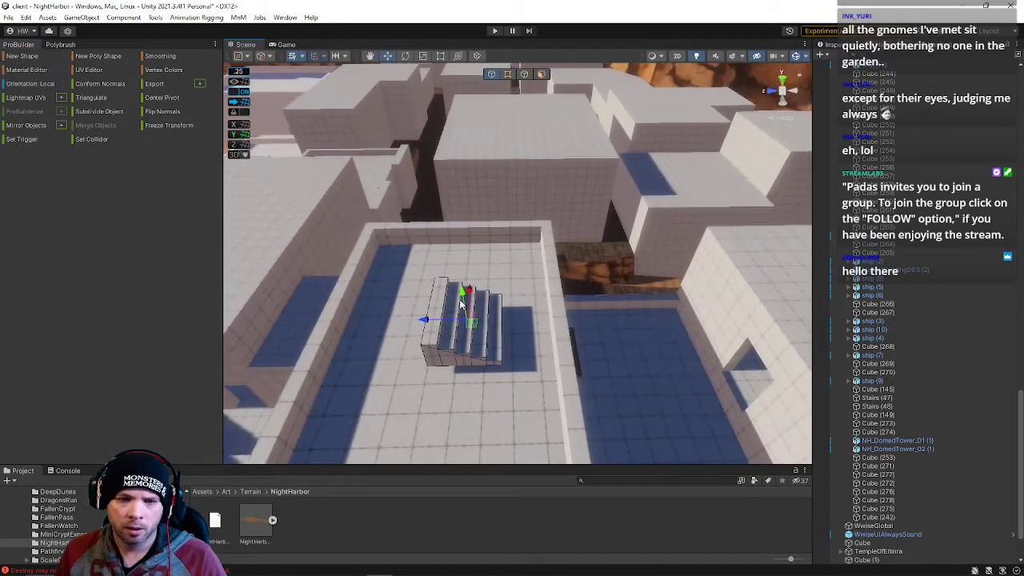
pyautogui.moveTo(464, 298); pyautogui.dragTo(470, 346)
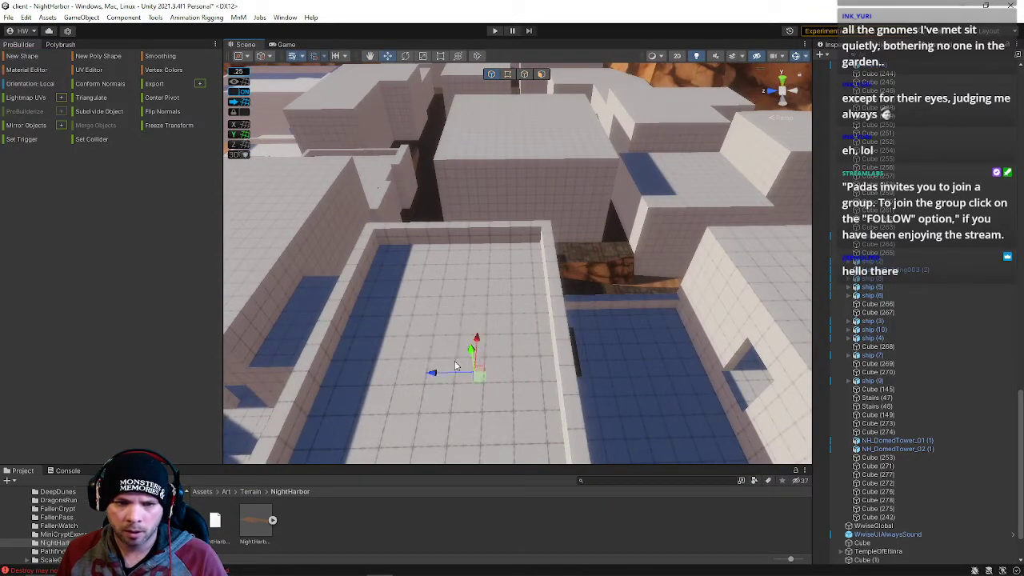
pyautogui.moveTo(430, 375); pyautogui.dragTo(677, 408)
pyautogui.moveTo(676, 408); pyautogui.dragTo(573, 144, button='right')
pyautogui.moveTo(562, 96); pyautogui.dragTo(560, 264)
pyautogui.moveTo(560, 266); pyautogui.dragTo(571, 292, button='right')
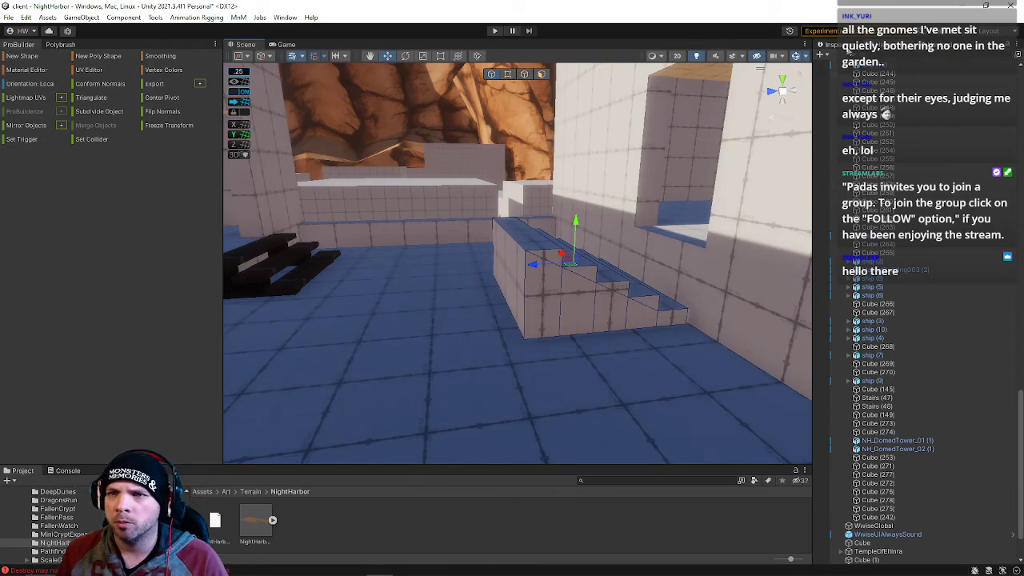
# Delete the tall back face of the new stairs and return to object mode
pyautogui.click(844, 45)
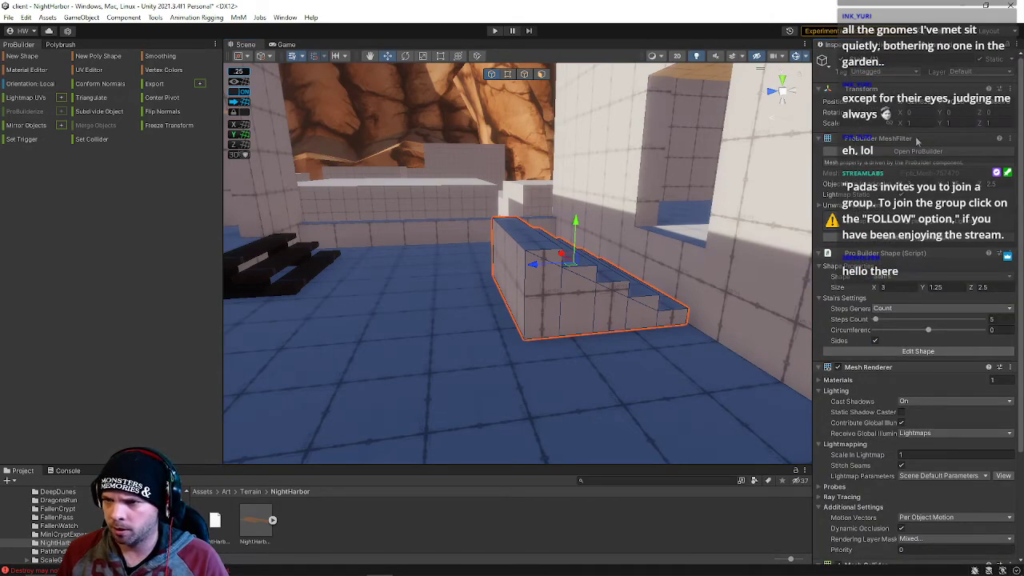
pyautogui.moveTo(591, 248); pyautogui.dragTo(579, 237, button='right')
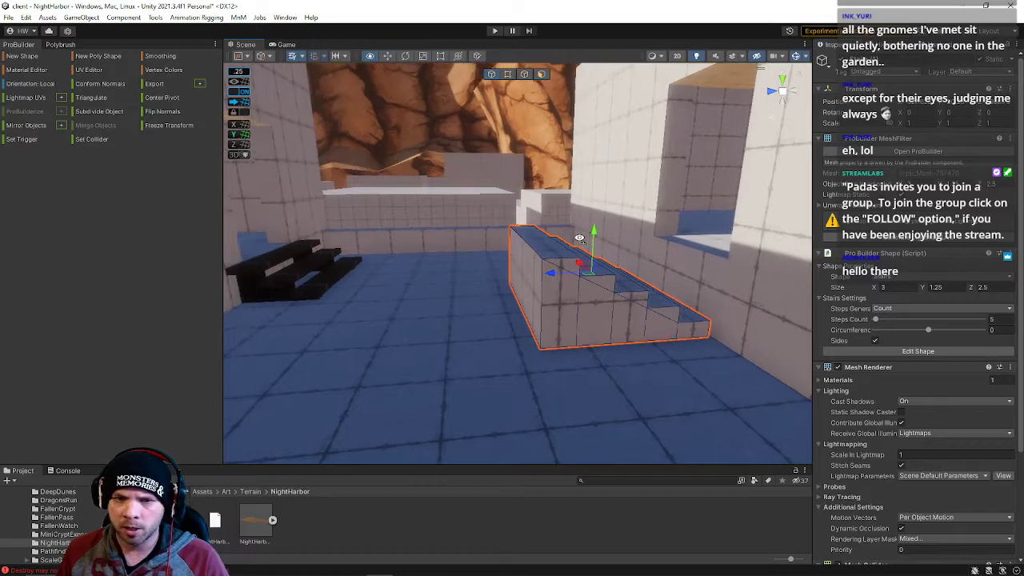
pyautogui.click(541, 74)
pyautogui.click(528, 264)
pyautogui.click(491, 74)
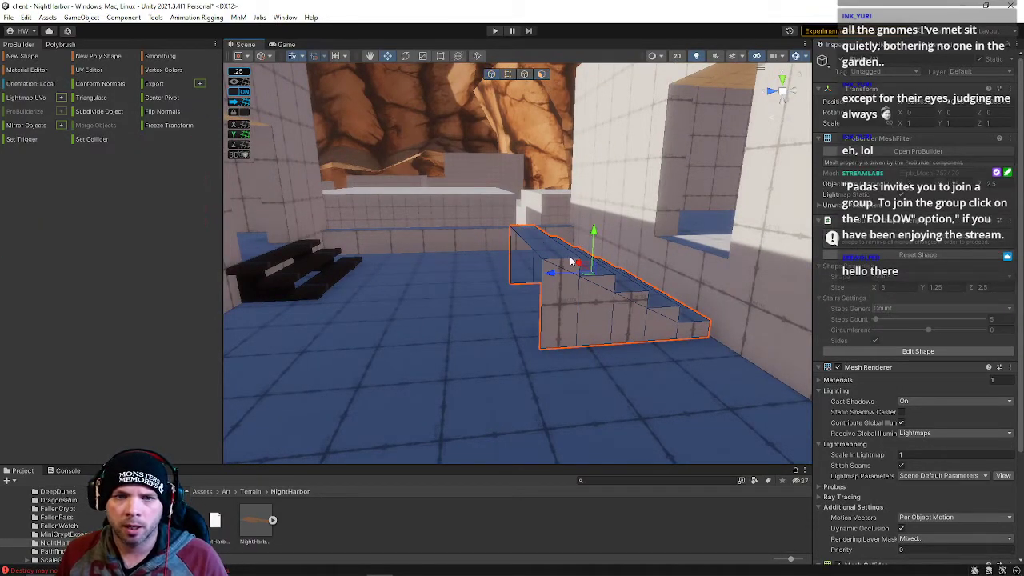
# Turn the stairs around by setting their Y rotation to -180
pyautogui.press('e')
pyautogui.moveTo(565, 277); pyautogui.dragTo(927, 158)
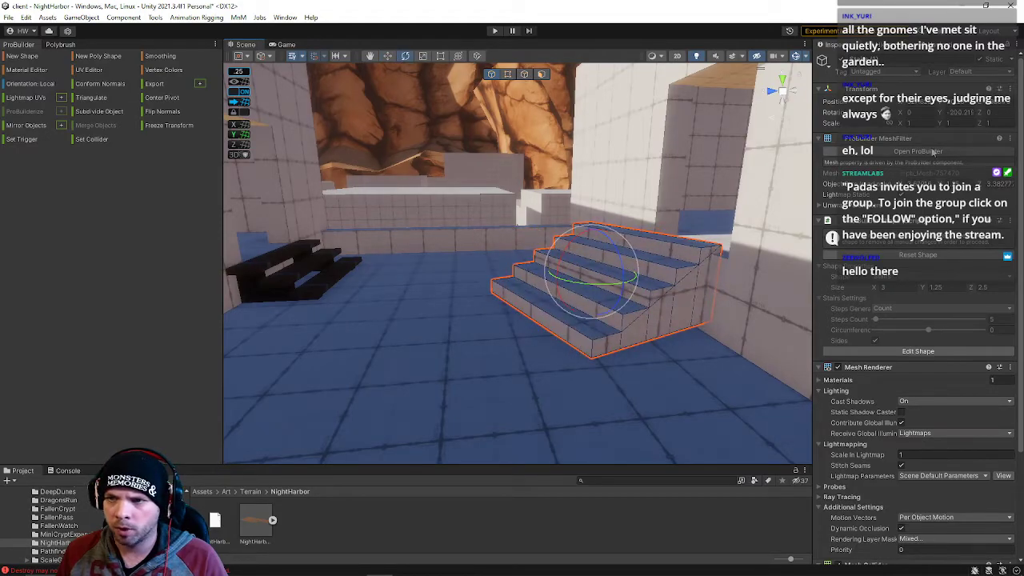
pyautogui.click(959, 113)
pyautogui.write('180')
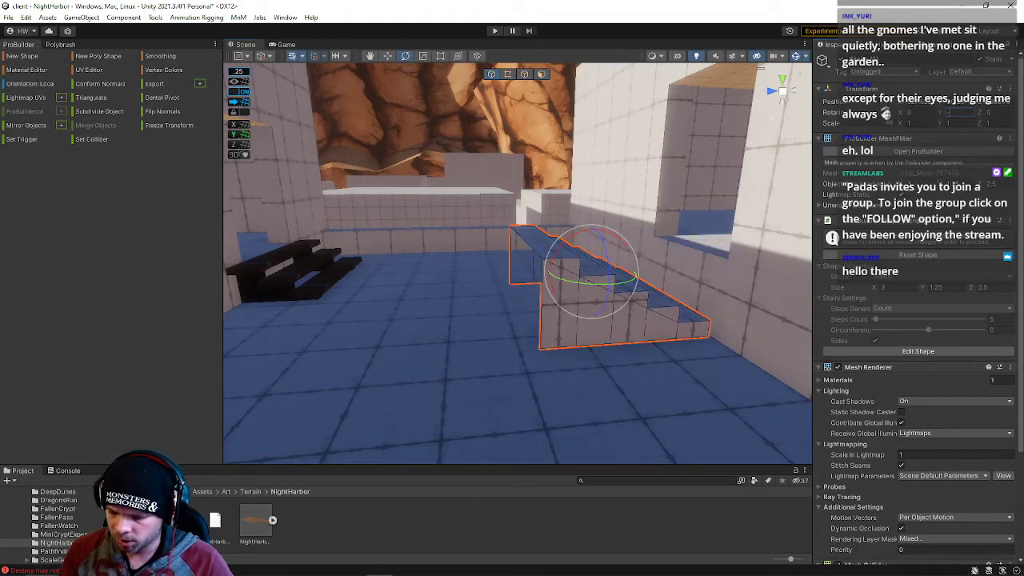
# Align the stairs against the wall beneath the opening, and reduce the snap increment to 0.125
pyautogui.moveTo(647, 177); pyautogui.dragTo(878, 352, button='right')
pyautogui.press('w')
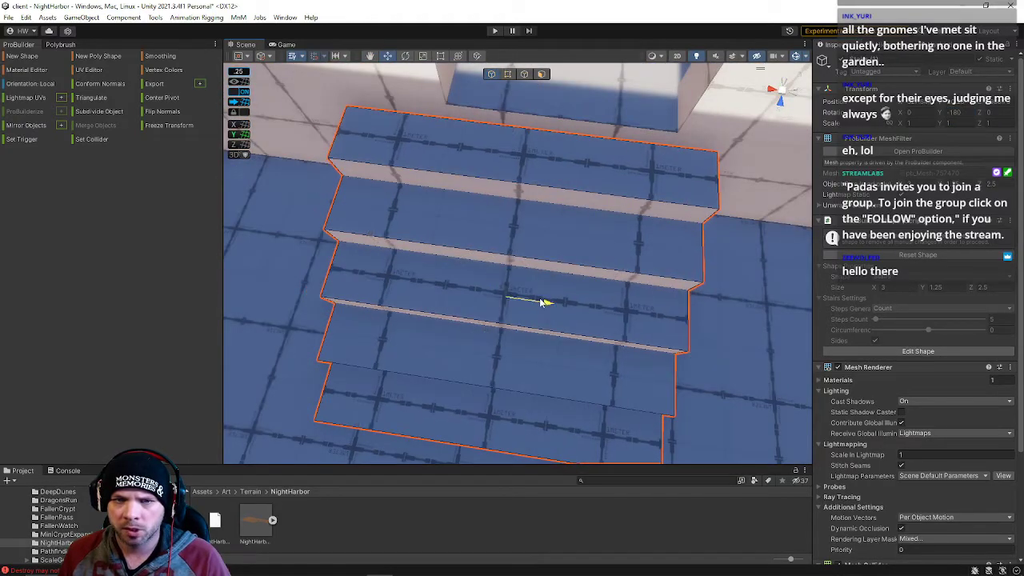
pyautogui.moveTo(512, 253); pyautogui.dragTo(538, 236)
pyautogui.moveTo(537, 236); pyautogui.dragTo(450, 206, button='right')
pyautogui.moveTo(461, 79); pyautogui.dragTo(547, 73, button='right')
# Delete the faces of the stairs' highest step where it meets the wall, and return to object mode
pyautogui.click(554, 255)
pyautogui.keyDown('shift'); pyautogui.click(561, 297); pyautogui.keyUp('shift')
pyautogui.keyDown('shift'); pyautogui.click(563, 320); pyautogui.keyUp('shift')
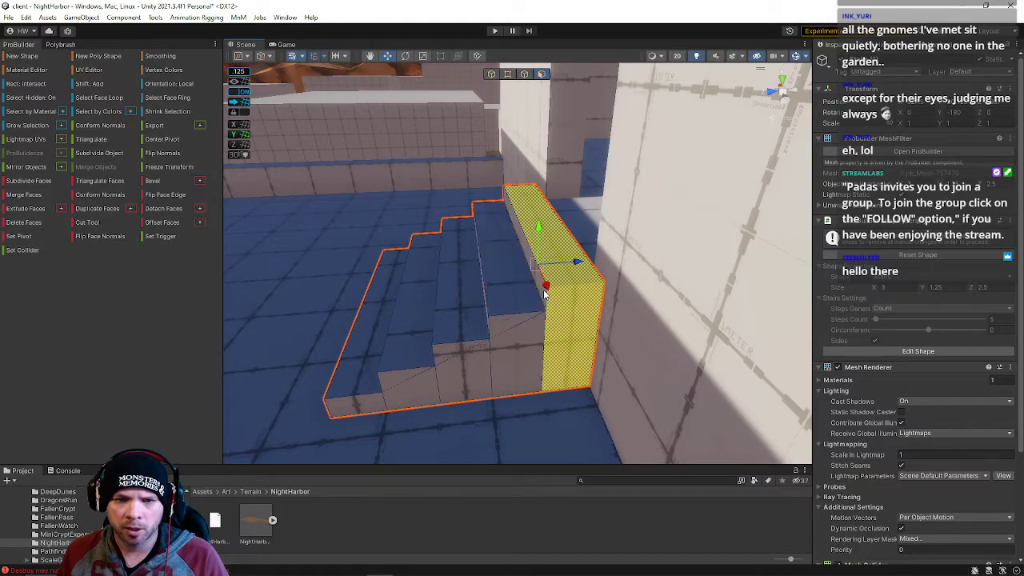
pyautogui.moveTo(539, 296); pyautogui.dragTo(666, 228, button='right')
pyautogui.keyDown('shift'); pyautogui.click(664, 229); pyautogui.keyUp('shift')
pyautogui.press('BackSpace')
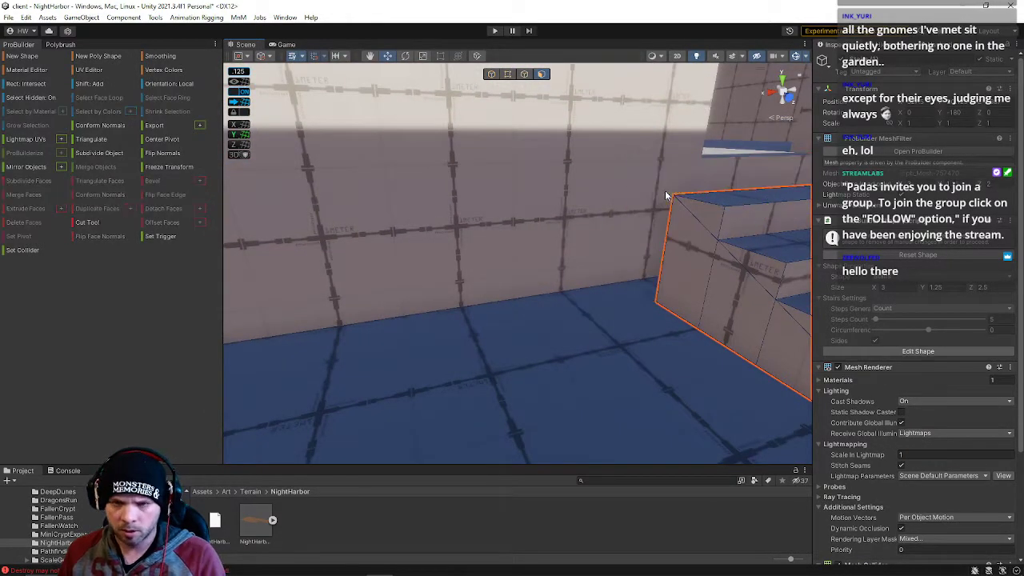
pyautogui.click(490, 76)
pyautogui.moveTo(671, 244); pyautogui.dragTo(678, 248, button='right')
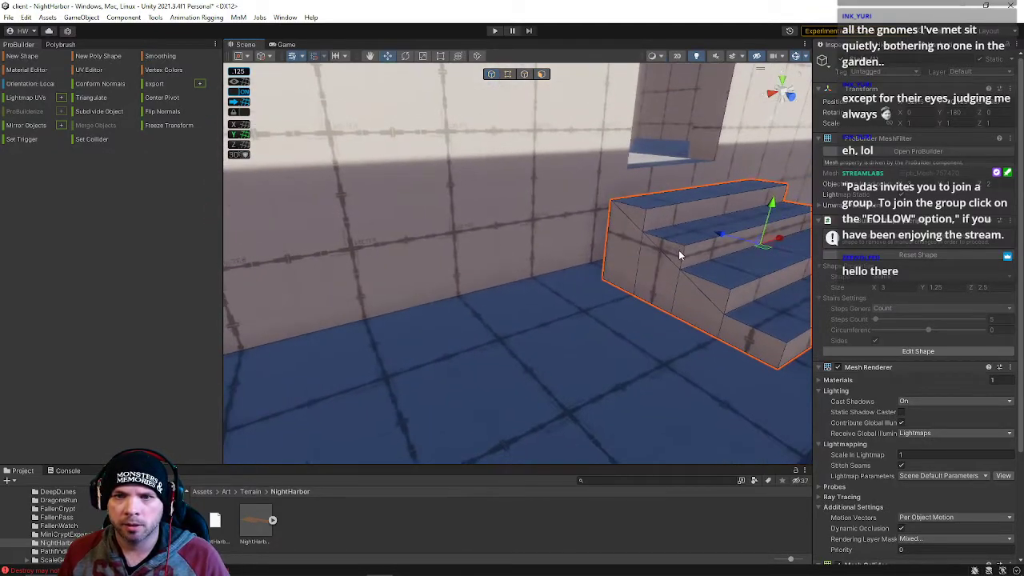
# Nudge the stairs along their Z axis against the wall beneath the opening
pyautogui.moveTo(715, 235); pyautogui.dragTo(677, 229)
pyautogui.moveTo(589, 263); pyautogui.dragTo(448, 237, button='right')
pyautogui.click(660, 165)
pyautogui.click(448, 237)
pyautogui.press('f')
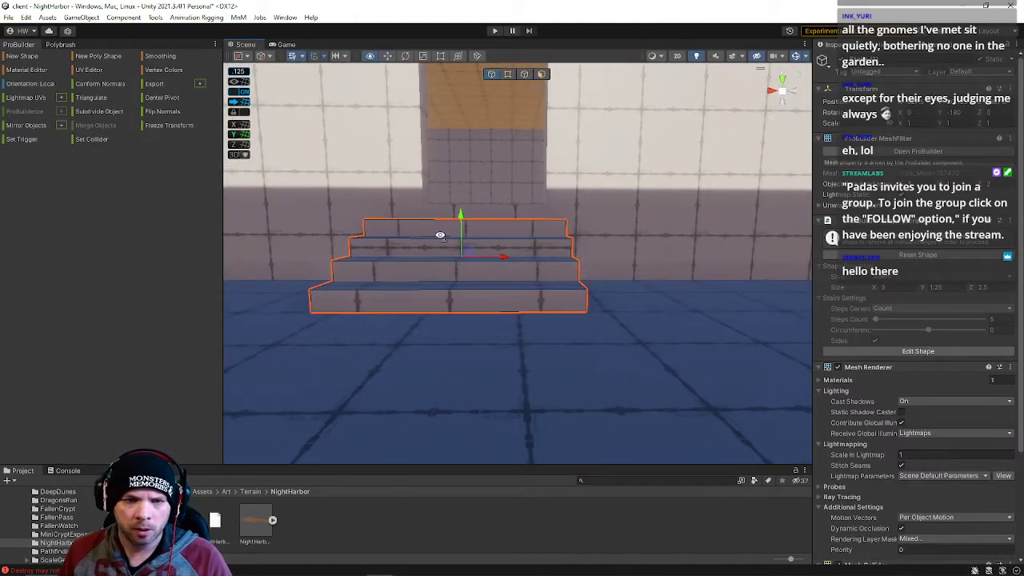
pyautogui.moveTo(599, 258); pyautogui.dragTo(476, 82, button='right')
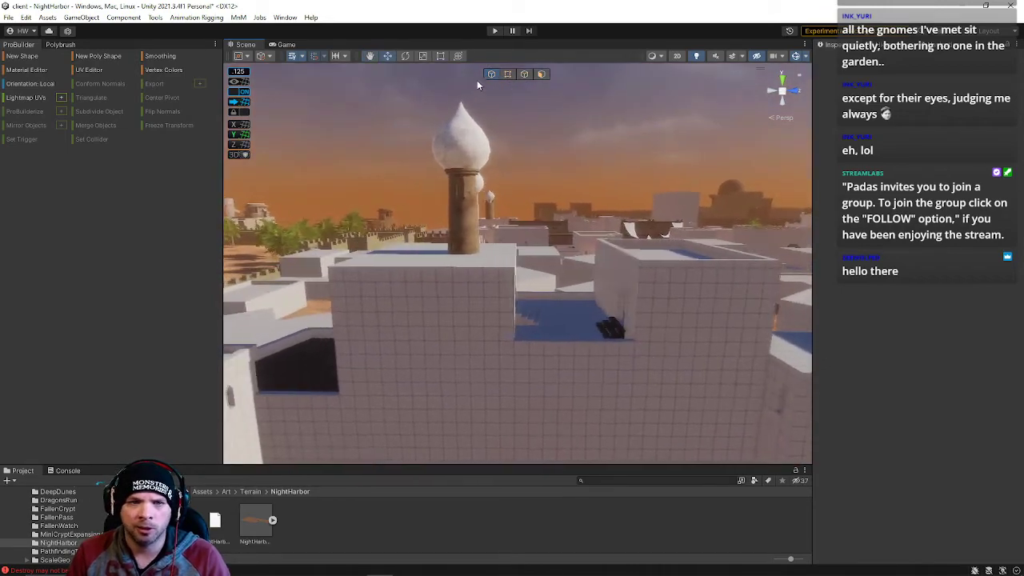
# Shift the domed tower along the flat rooftop to a Z position of 601.55 and deselect it
pyautogui.click(477, 216)
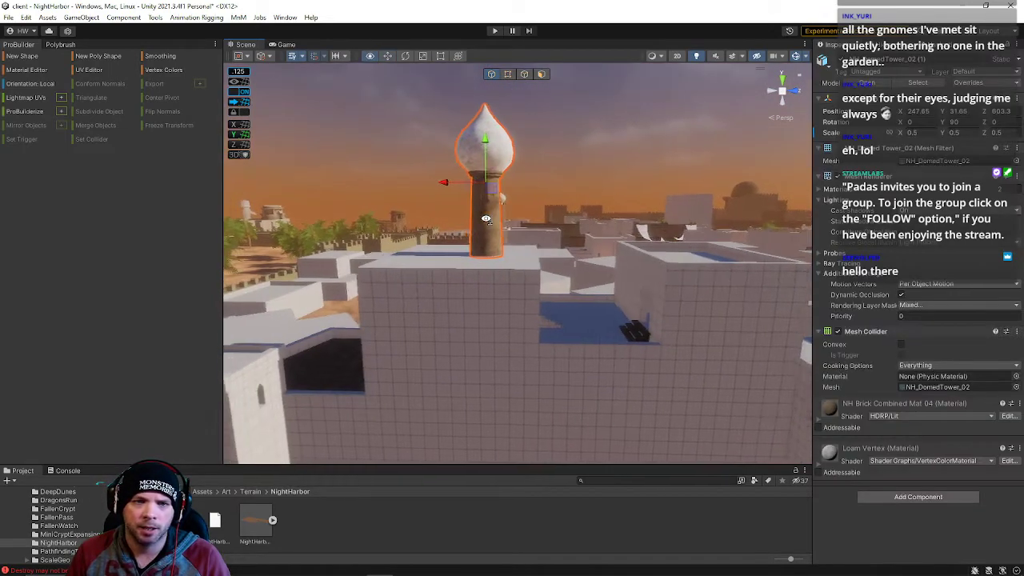
pyautogui.moveTo(451, 187); pyautogui.dragTo(455, 188)
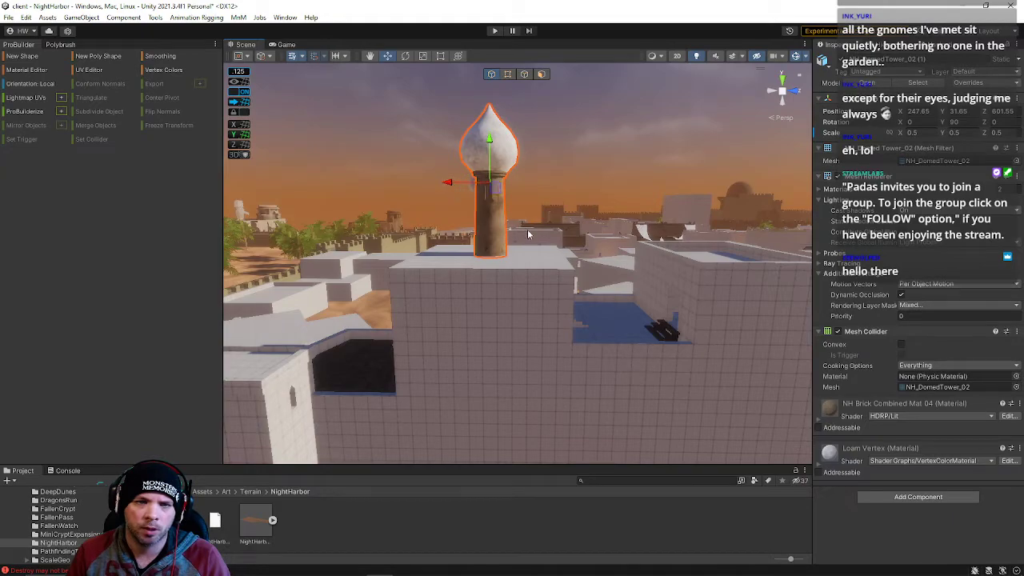
pyautogui.click(569, 268)
# Examine the detailed sandstone buildings with roof beams and parapets, plus the concept painting Photoshop_4Go0poU6fM.png, as style reference
pyautogui.moveTo(568, 268); pyautogui.dragTo(790, 255, button='right')
pyautogui.moveTo(430, 268); pyautogui.dragTo(492, 436, button='right')
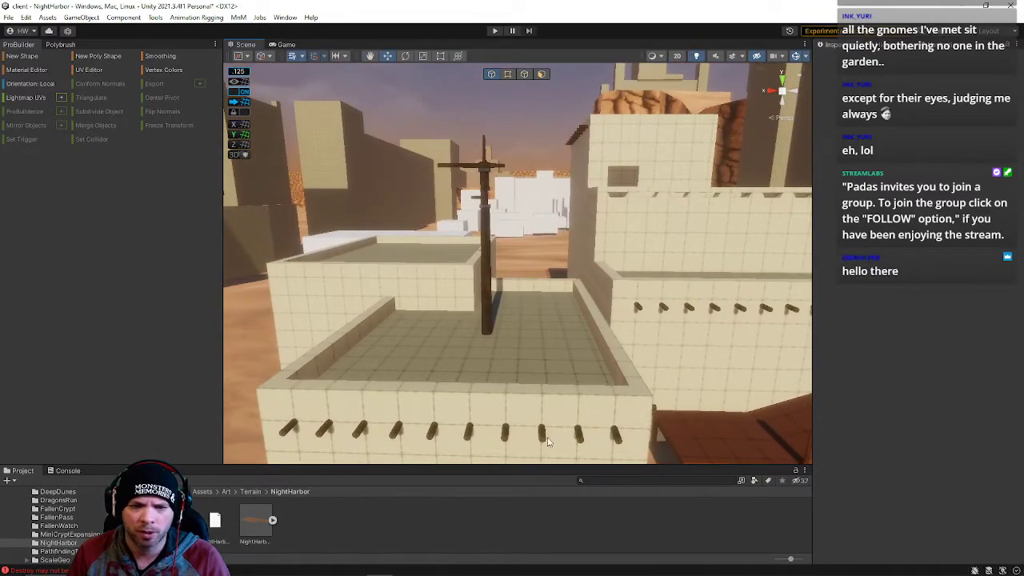
pyautogui.moveTo(670, 342); pyautogui.dragTo(575, 214, button='right')
pyautogui.moveTo(703, 252); pyautogui.dragTo(520, 198, button='right')
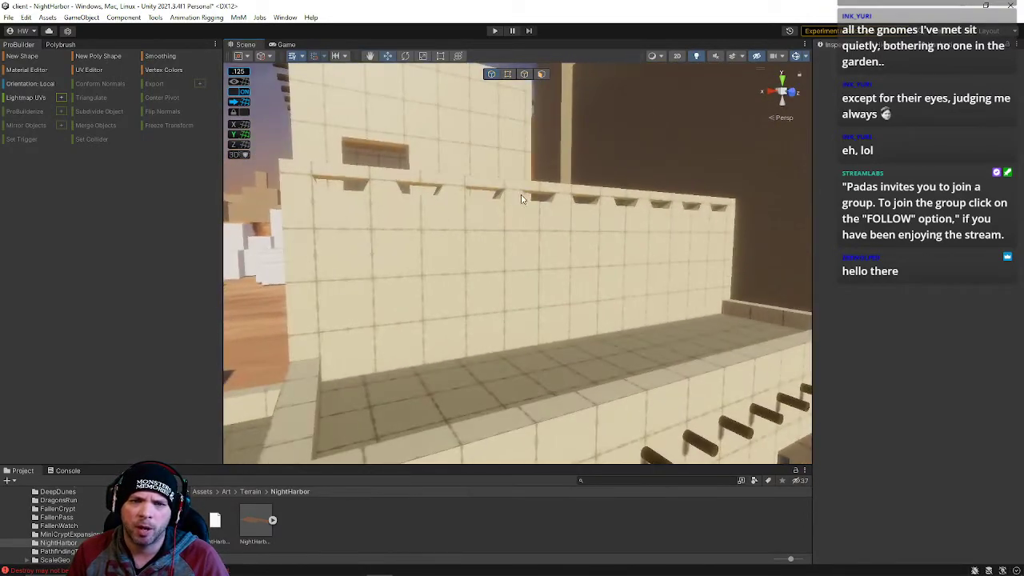
pyautogui.moveTo(737, 208); pyautogui.dragTo(481, 391, button='right')
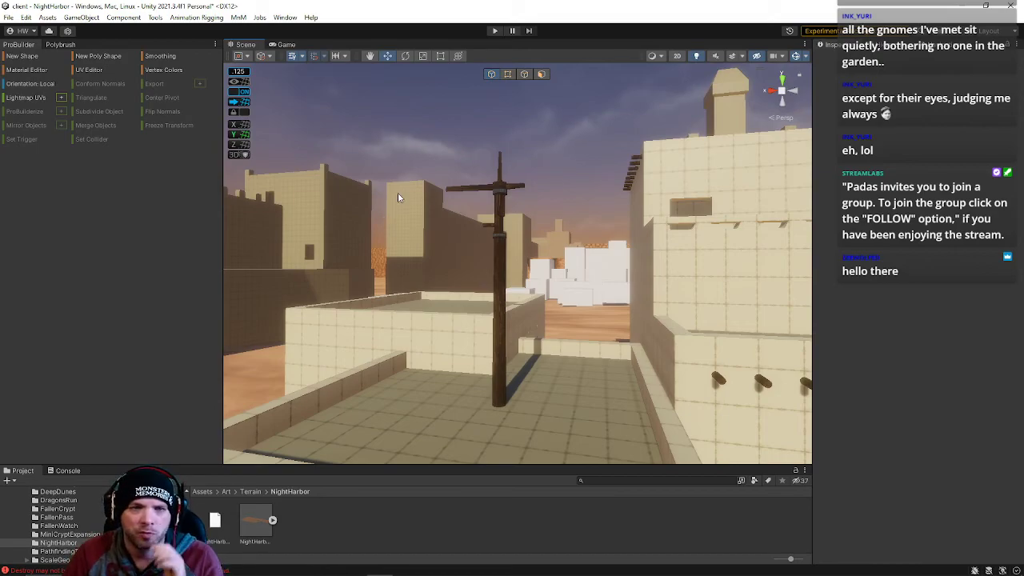
pyautogui.moveTo(379, 382); pyautogui.dragTo(1011, 387, button='right')
pyautogui.moveTo(551, 285); pyautogui.dragTo(541, 303, button='right')
pyautogui.moveTo(360, 570)
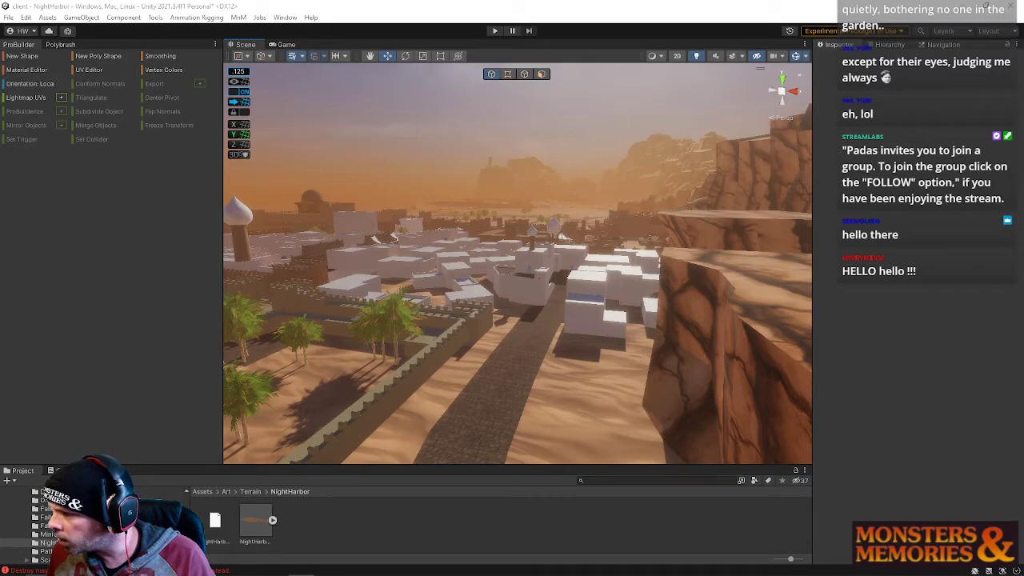
pyautogui.moveTo(1023, 172); pyautogui.dragTo(408, 142)
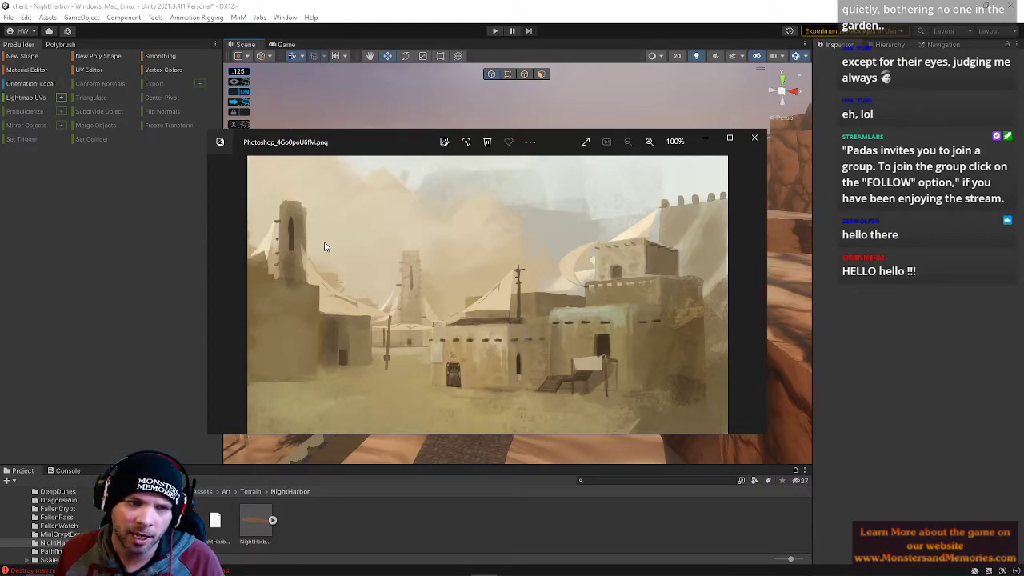
pyautogui.click(754, 137)
# Survey the stone street, rooftops and surrounding blockout buildings
pyautogui.moveTo(483, 317); pyautogui.dragTo(512, 248, button='right')
pyautogui.moveTo(517, 168); pyautogui.dragTo(488, 155, button='right')
pyautogui.press('w')
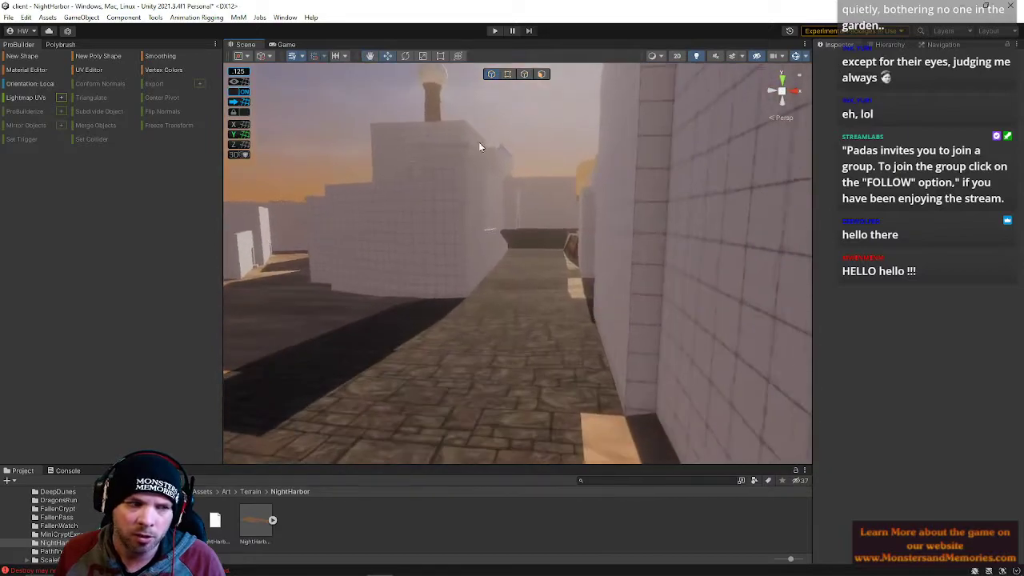
pyautogui.moveTo(441, 90); pyautogui.dragTo(267, 138, button='right')
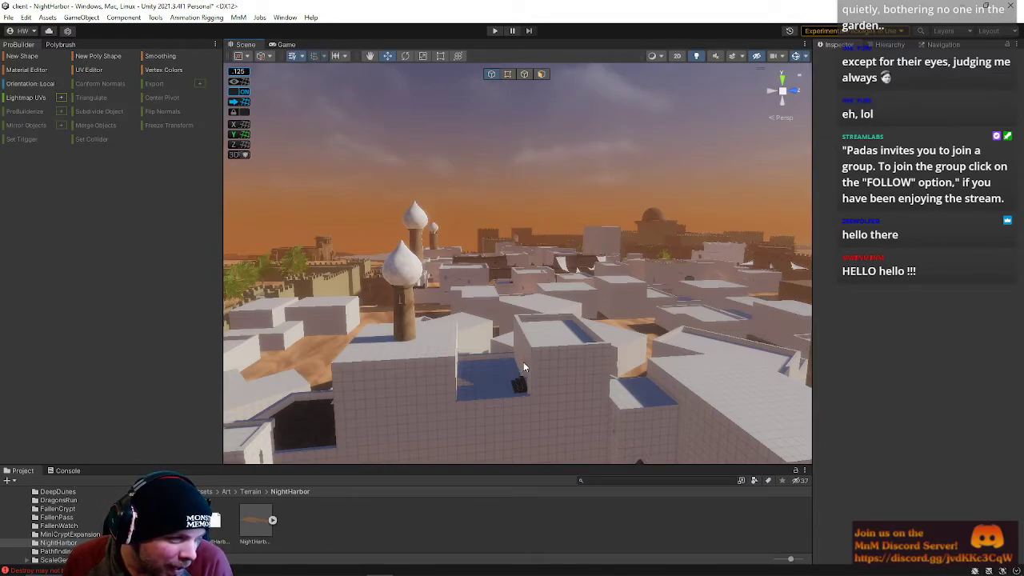
pyautogui.moveTo(523, 362); pyautogui.dragTo(465, 339, button='right')
pyautogui.moveTo(482, 158); pyautogui.dragTo(740, 204, button='right')
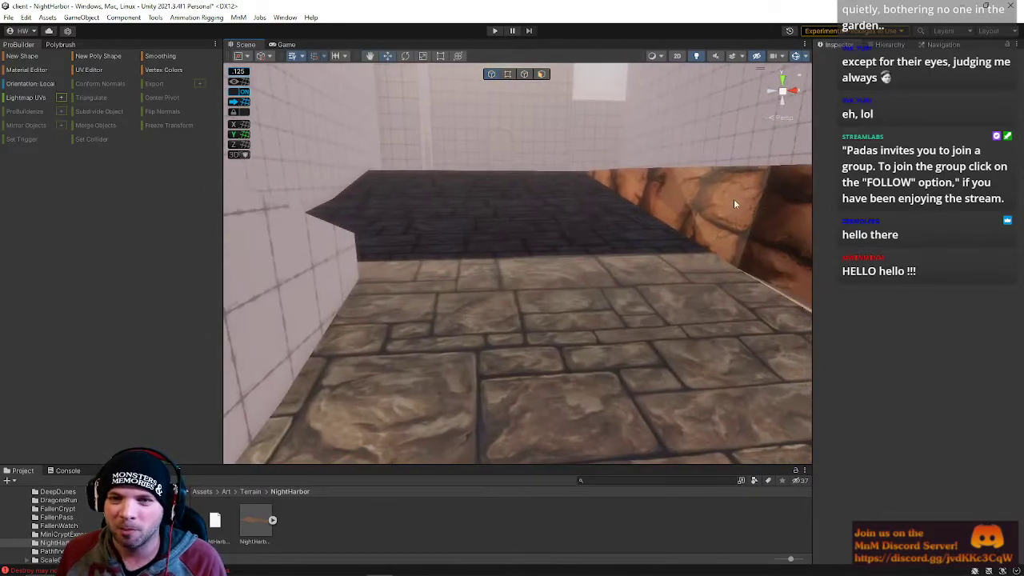
# Inspect the terrain vertices along the exposed rock gap beside the stone street
pyautogui.moveTo(624, 218); pyautogui.dragTo(642, 260, button='right')
pyautogui.click(601, 291)
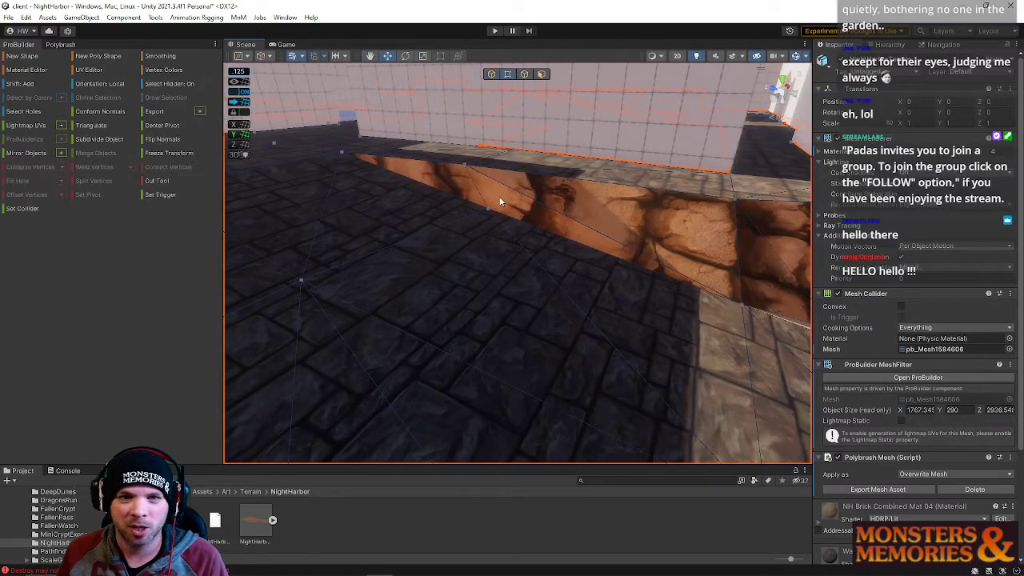
pyautogui.moveTo(438, 205); pyautogui.dragTo(483, 197)
pyautogui.moveTo(484, 196); pyautogui.dragTo(346, 181, button='right')
pyautogui.moveTo(433, 194); pyautogui.dragTo(473, 282, button='right')
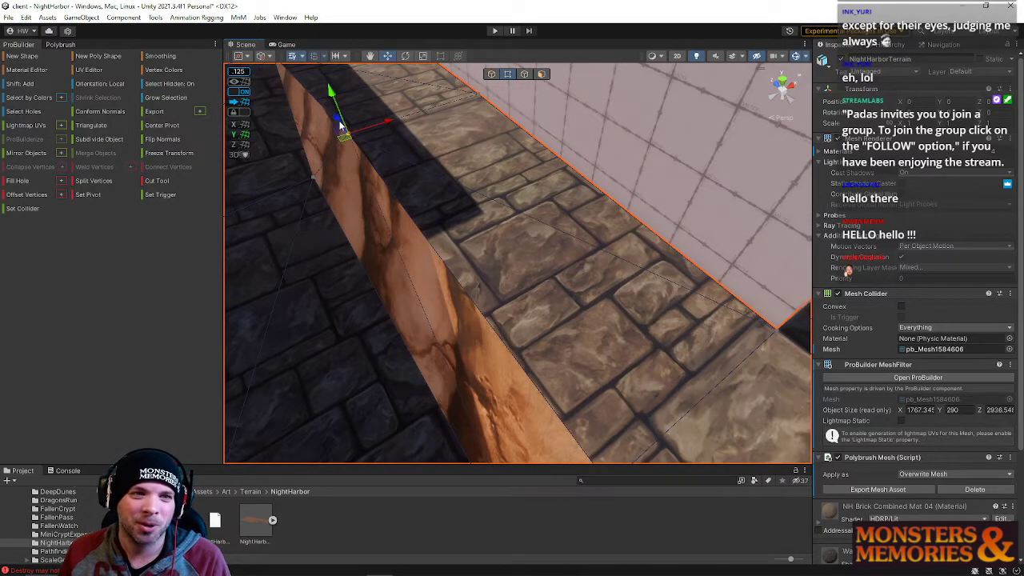
pyautogui.moveTo(381, 209); pyautogui.dragTo(382, 121, button='right')
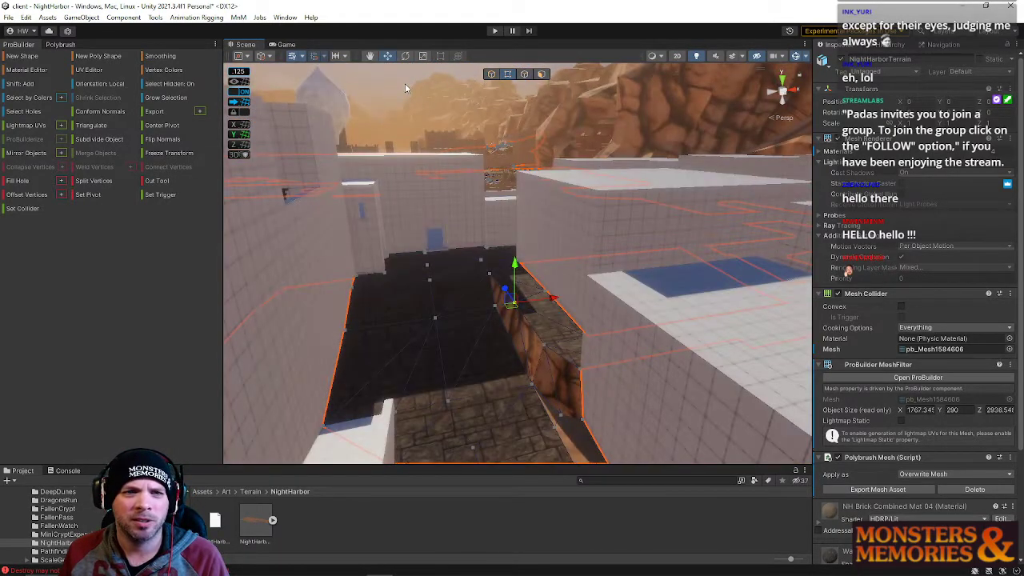
# Return to object mode and inspect the street approach, the blue-floored room and its doorway
pyautogui.moveTo(385, 96); pyautogui.dragTo(410, 162, button='right')
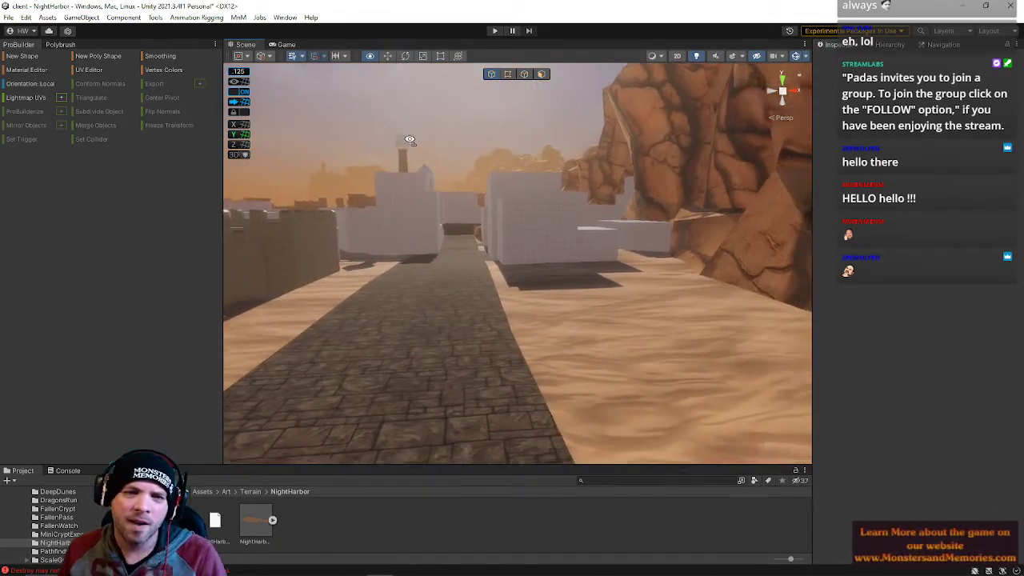
pyautogui.moveTo(401, 121); pyautogui.dragTo(332, 216, button='right')
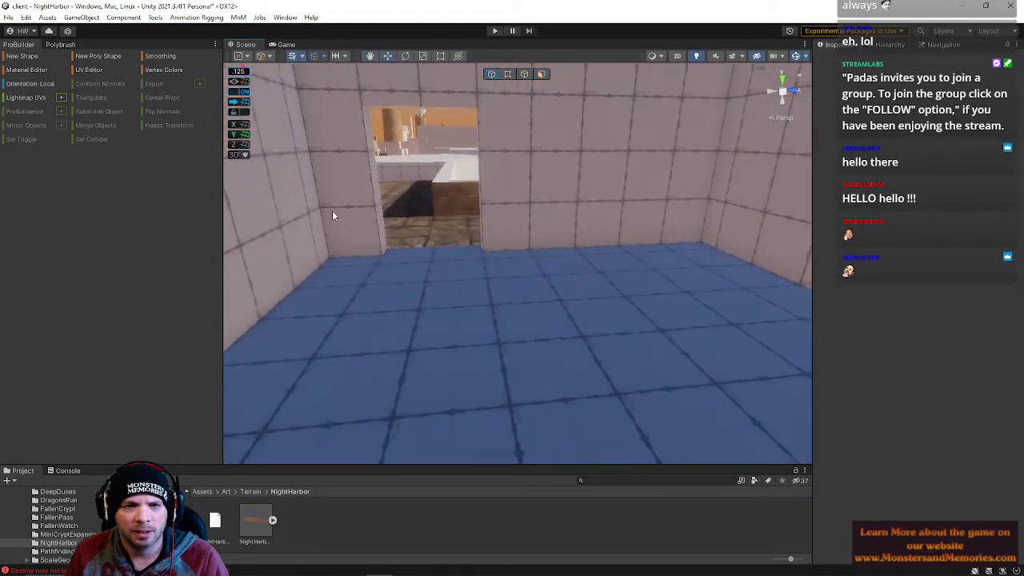
pyautogui.moveTo(453, 206); pyautogui.dragTo(856, 185, button='right')
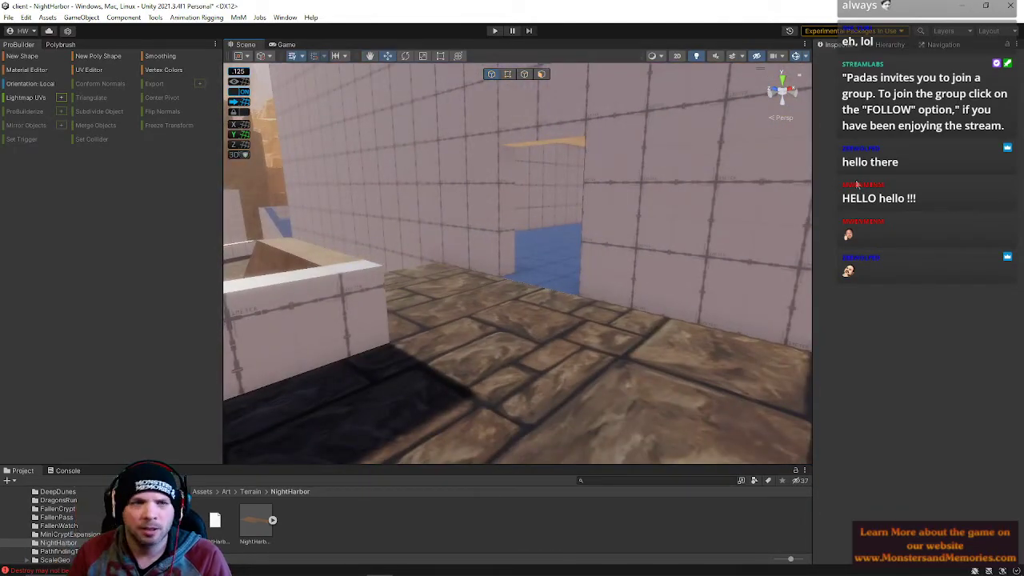
pyautogui.moveTo(740, 135); pyautogui.dragTo(360, 209, button='right')
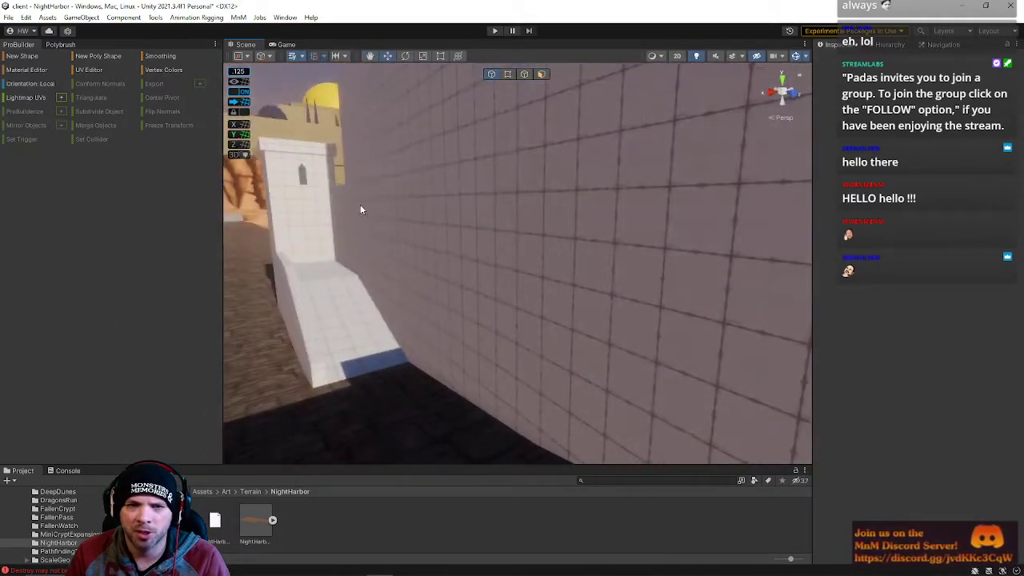
pyautogui.moveTo(408, 269); pyautogui.dragTo(854, 254, button='right')
# Lower the terrain edge across the stone street beside the building wall, and return to object mode
pyautogui.moveTo(491, 274); pyautogui.dragTo(556, 323, button='right')
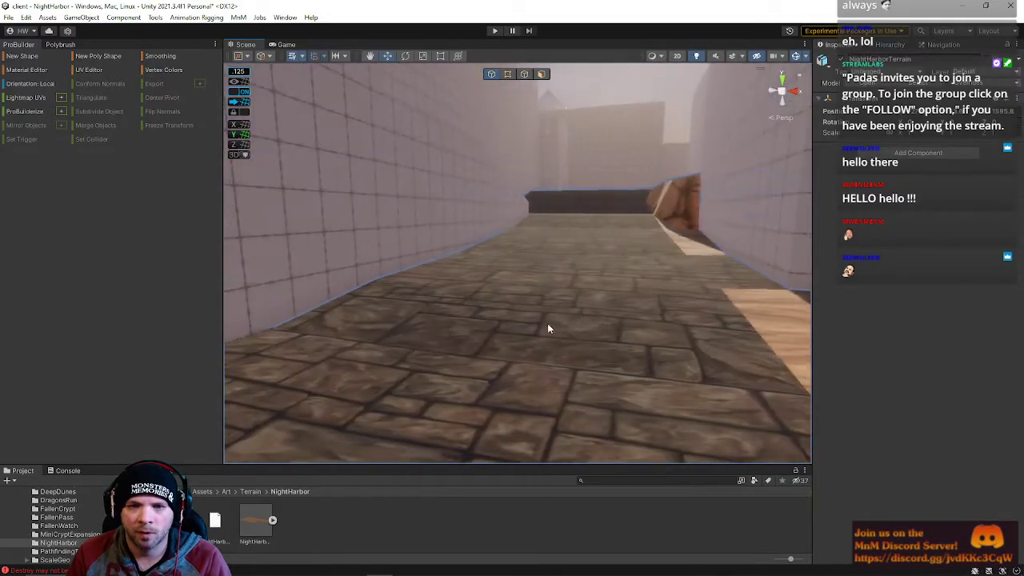
pyautogui.click(454, 300)
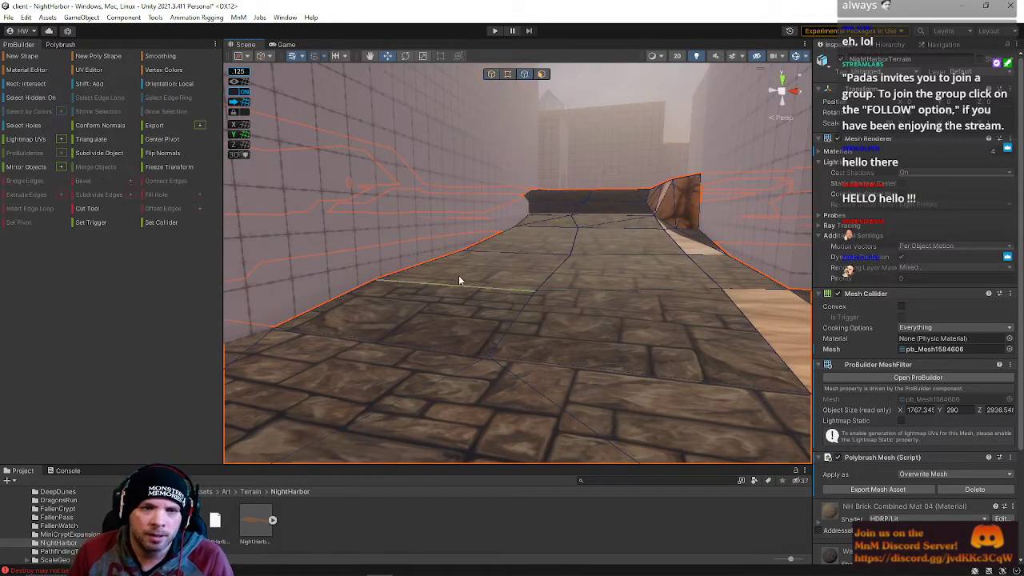
pyautogui.click(459, 280)
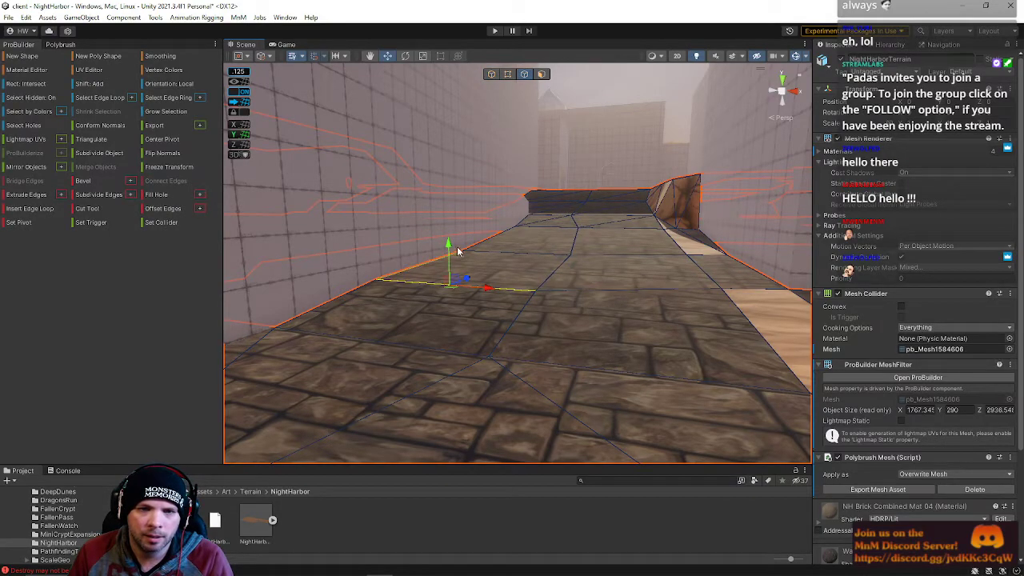
pyautogui.moveTo(450, 255); pyautogui.dragTo(451, 264)
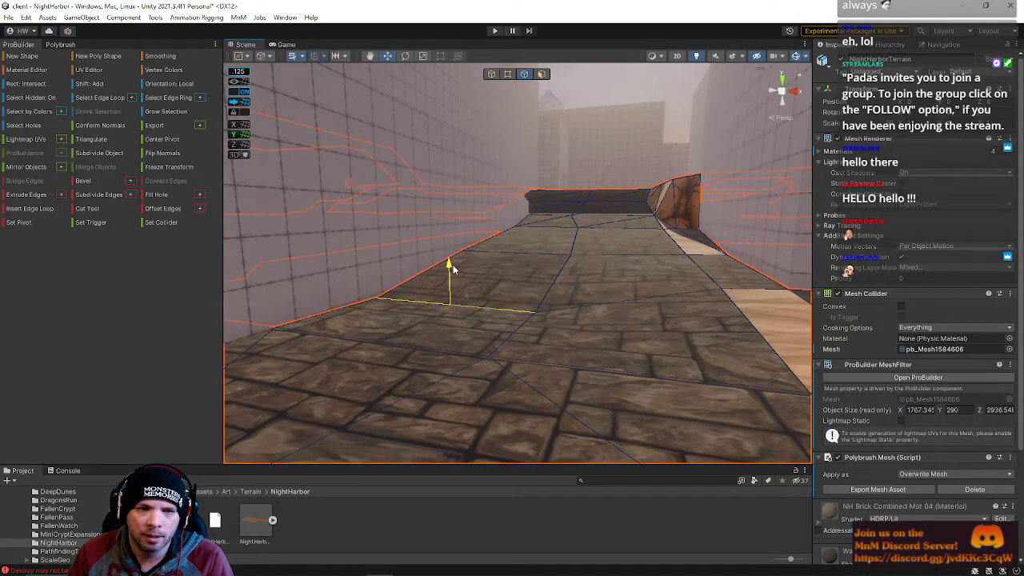
pyautogui.moveTo(552, 288); pyautogui.dragTo(571, 266, button='right')
pyautogui.press('s')
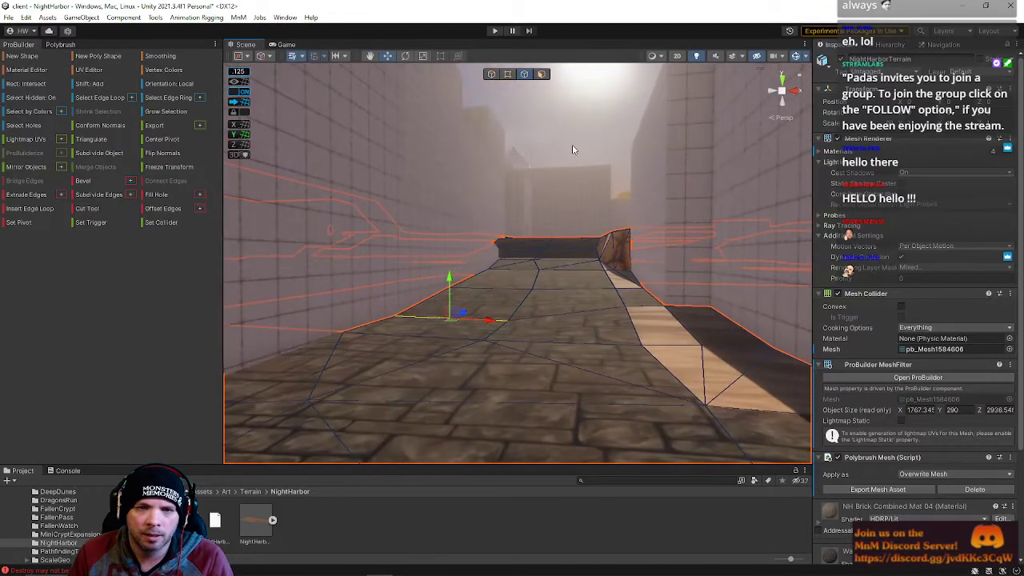
pyautogui.moveTo(478, 255); pyautogui.dragTo(521, 148, button='right')
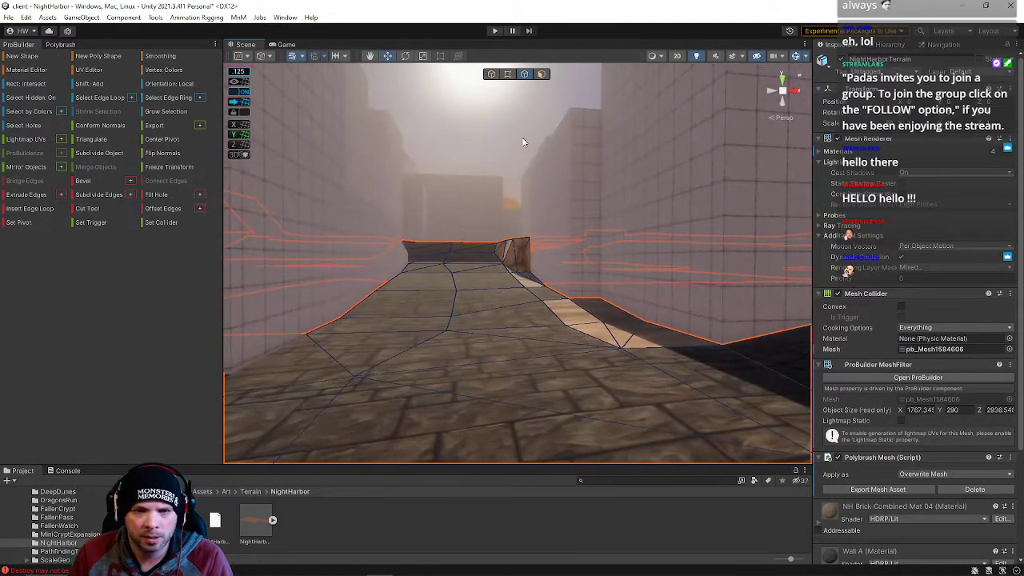
pyautogui.click(490, 77)
# Raise the horizontal edge loop on the building wall above the white ledge
pyautogui.click(450, 170)
pyautogui.press('s')
pyautogui.moveTo(450, 257); pyautogui.dragTo(430, 272, button='right')
pyautogui.moveTo(359, 279); pyautogui.dragTo(459, 321, button='right')
pyautogui.press('a')
pyautogui.moveTo(505, 286); pyautogui.dragTo(167, 283, button='right')
pyautogui.press('w')
pyautogui.click(470, 268)
pyautogui.moveTo(471, 269)
pyautogui.mouseDown(button='right')
pyautogui.moveTo(416, 272)
pyautogui.moveTo(508, 296)
pyautogui.moveTo(477, 278)
pyautogui.mouseUp(button='right')
pyautogui.press('w')
pyautogui.press('s')
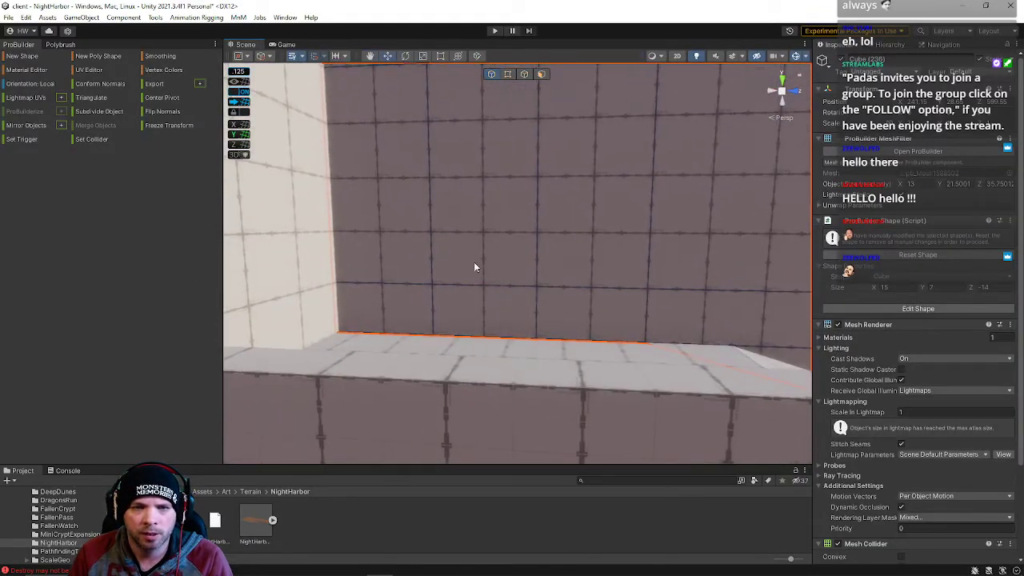
pyautogui.moveTo(403, 286); pyautogui.dragTo(662, 242, button='right')
pyautogui.click(563, 261)
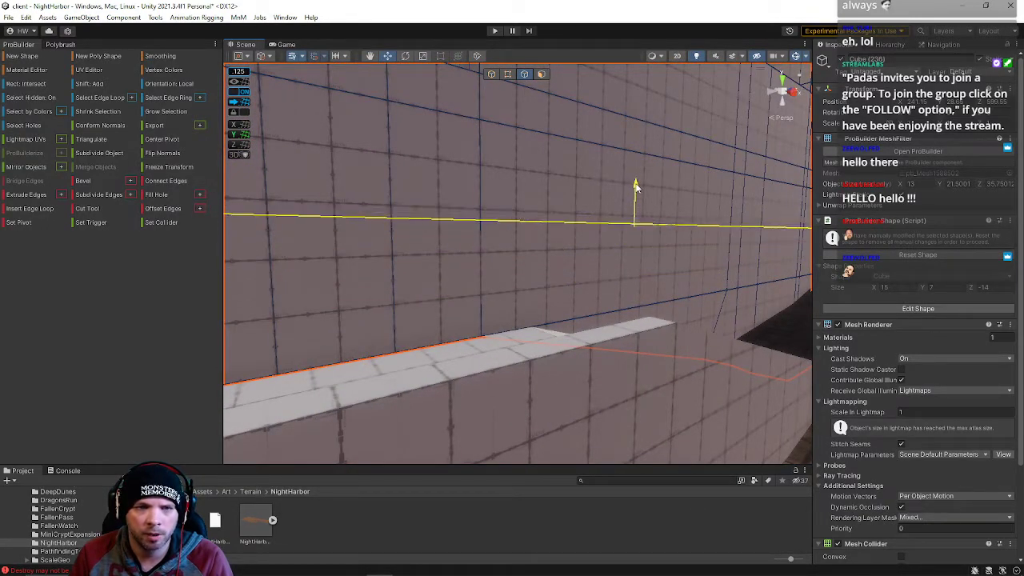
pyautogui.moveTo(634, 186); pyautogui.dragTo(469, 309, button='right')
pyautogui.moveTo(518, 176); pyautogui.dragTo(526, 182, button='right')
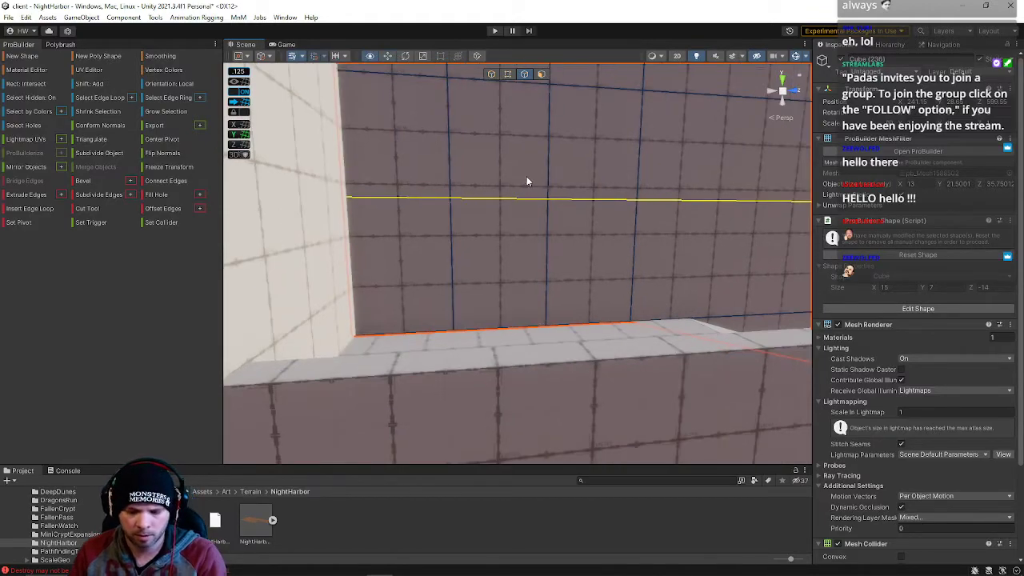
# Extrude the wall faces below the raised edge inward to form a doorway recess, and select its floor face
pyautogui.click(541, 75)
pyautogui.click(507, 226)
pyautogui.moveTo(507, 226); pyautogui.dragTo(665, 318, button='right')
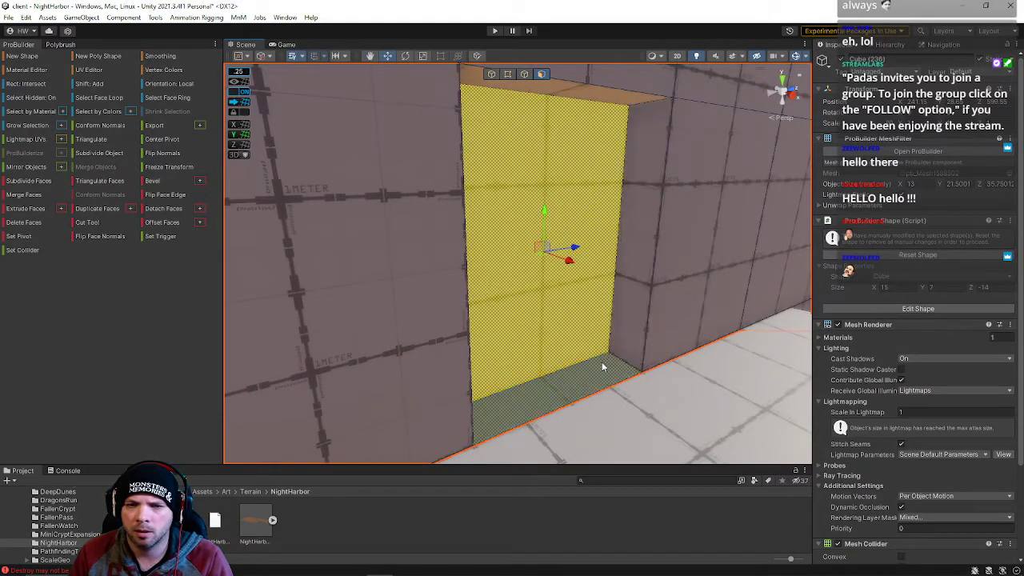
pyautogui.click(603, 367)
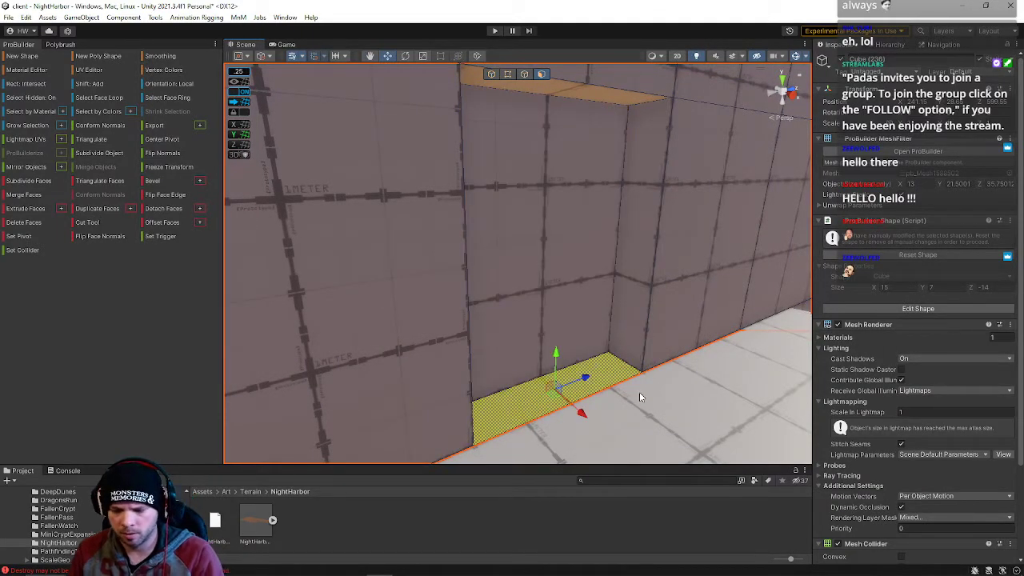
# Push the back face of the doorway recess deep into the building to form an interior corridor
pyautogui.click(557, 328)
pyautogui.moveTo(569, 266); pyautogui.dragTo(428, 275, button='right')
pyautogui.click(428, 276)
pyautogui.moveTo(442, 273); pyautogui.dragTo(715, 286)
pyautogui.moveTo(715, 285); pyautogui.dragTo(489, 269, button='right')
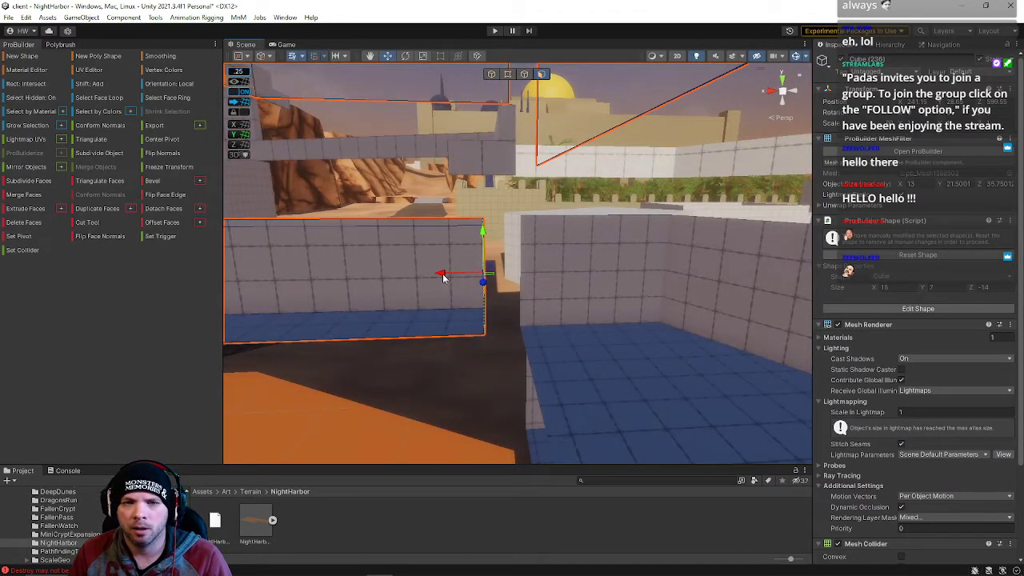
pyautogui.press('w')
# Move one side wall of the interior corridor outward to widen it into a room
pyautogui.moveTo(474, 274); pyautogui.dragTo(262, 270, button='right')
pyautogui.click(264, 270)
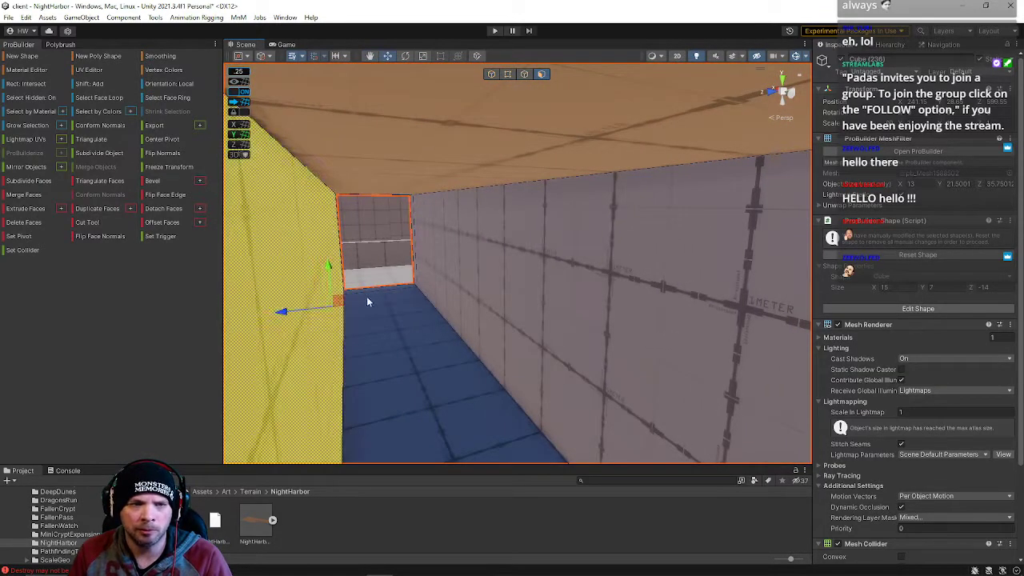
pyautogui.moveTo(363, 302); pyautogui.dragTo(324, 298, button='right')
pyautogui.moveTo(455, 279); pyautogui.dragTo(246, 283)
pyautogui.moveTo(460, 264); pyautogui.dragTo(477, 281, button='right')
pyautogui.press('s')
pyautogui.press('a')
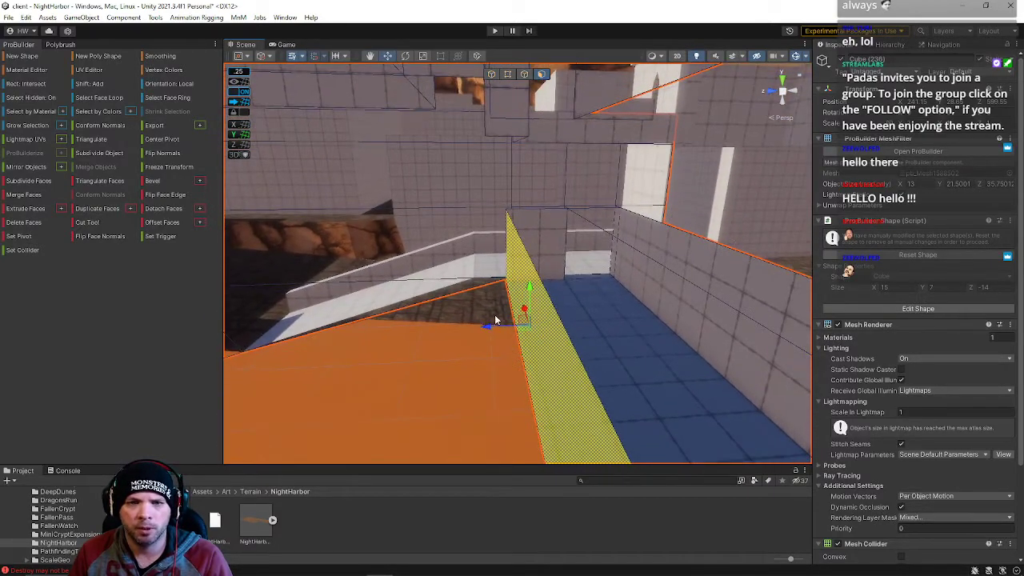
pyautogui.moveTo(488, 329); pyautogui.dragTo(386, 327)
pyautogui.moveTo(401, 328); pyautogui.dragTo(533, 298, button='right')
pyautogui.press('w')
# Move the opposite side wall of the new room outward toward the building's outer edge
pyautogui.click(519, 240)
pyautogui.moveTo(516, 245); pyautogui.dragTo(471, 246, button='right')
pyautogui.press('s')
pyautogui.moveTo(424, 229); pyautogui.dragTo(515, 232)
pyautogui.moveTo(534, 232); pyautogui.dragTo(393, 238, button='right')
pyautogui.press('s')
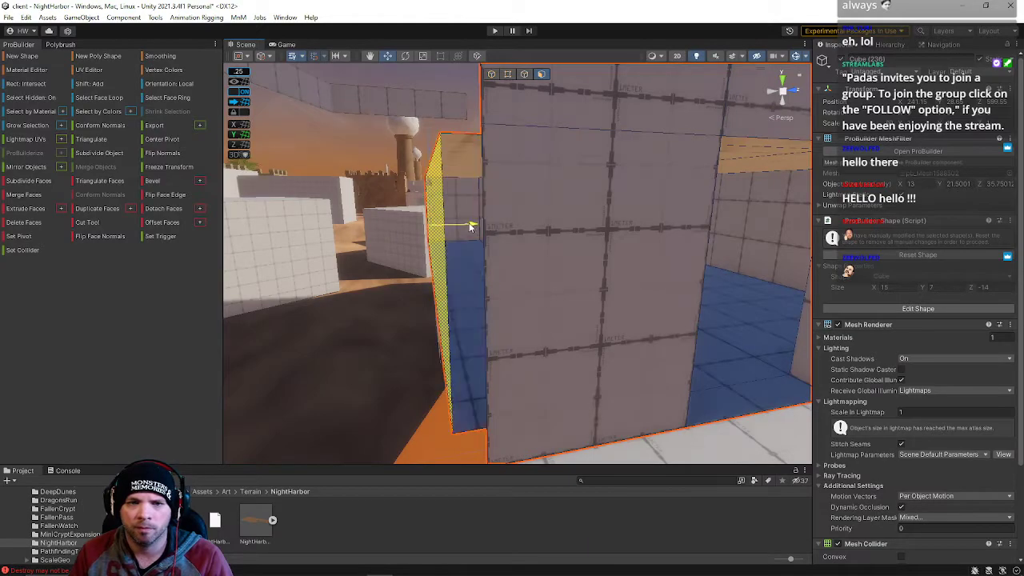
# Select the new room's ceiling faces together and raise them
pyautogui.moveTo(483, 227); pyautogui.dragTo(399, 183, button='right')
pyautogui.keyDown('shift'); pyautogui.click(341, 212); pyautogui.keyUp('shift')
pyautogui.keyDown('shift'); pyautogui.click(496, 206); pyautogui.keyUp('shift')
pyautogui.moveTo(492, 154); pyautogui.dragTo(491, 150)
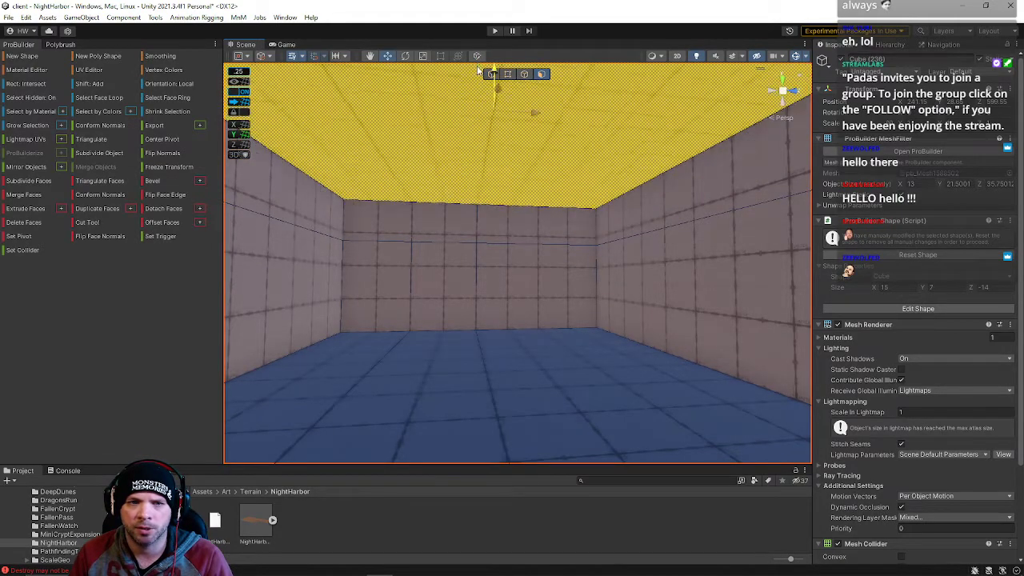
# Insert an edge loop around the room's walls, floor and ceiling and slide it along the room
pyautogui.moveTo(479, 77); pyautogui.dragTo(537, 206, button='right')
pyautogui.click(538, 202)
pyautogui.moveTo(539, 252); pyautogui.dragTo(463, 248, button='right')
pyautogui.press('w')
pyautogui.press('e')
pyautogui.click(463, 248)
pyautogui.moveTo(486, 282); pyautogui.dragTo(480, 144, button='right')
pyautogui.click(524, 74)
pyautogui.moveTo(544, 144); pyautogui.dragTo(584, 181, button='right')
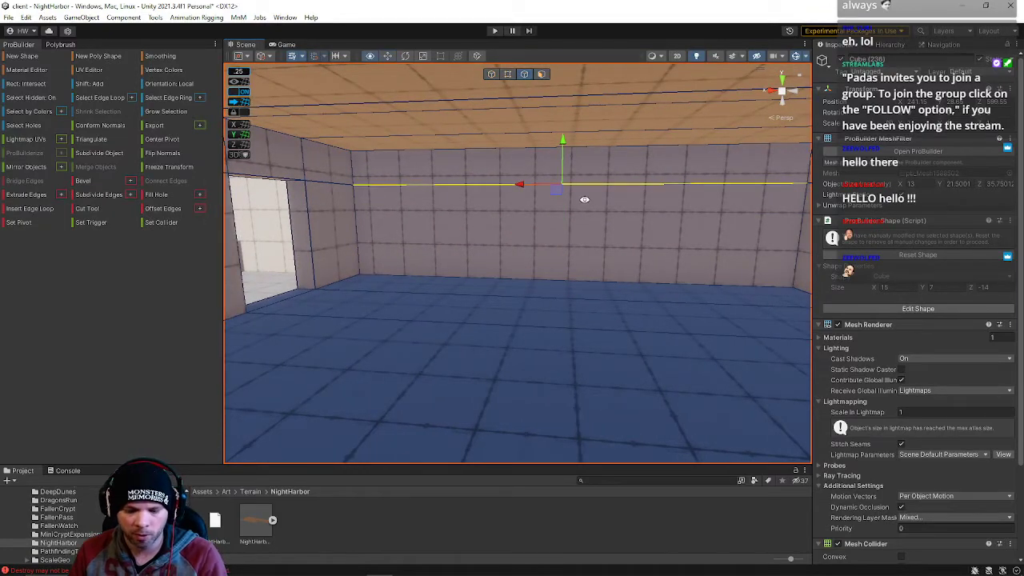
pyautogui.click(592, 186)
pyautogui.moveTo(626, 215); pyautogui.dragTo(596, 221, button='right')
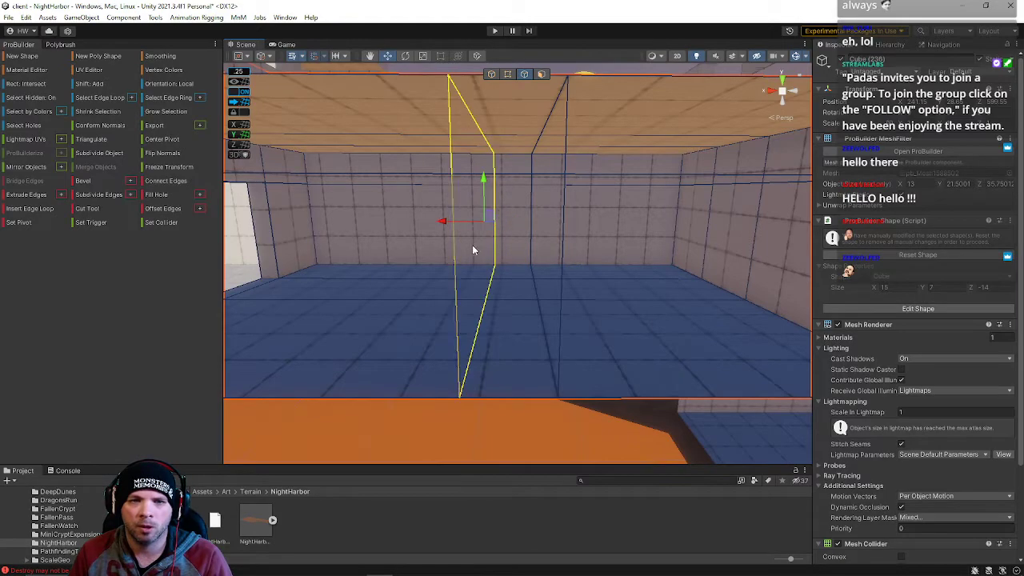
pyautogui.moveTo(411, 223); pyautogui.dragTo(482, 237, button='right')
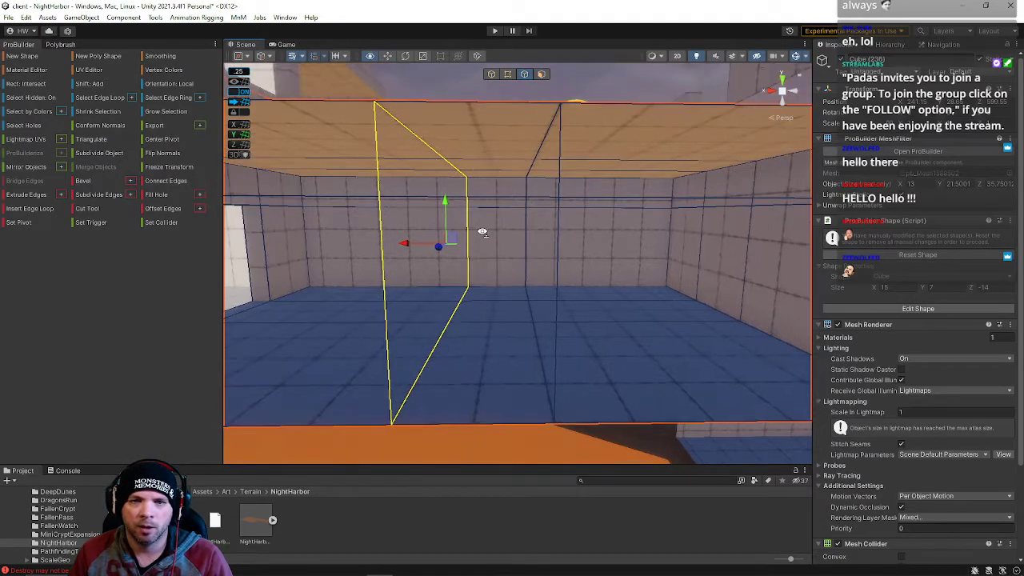
# Pull the wall section beside the edge loop outward to extend the room toward the building's outer wall
pyautogui.click(541, 75)
pyautogui.moveTo(523, 183); pyautogui.dragTo(320, 220, button='right')
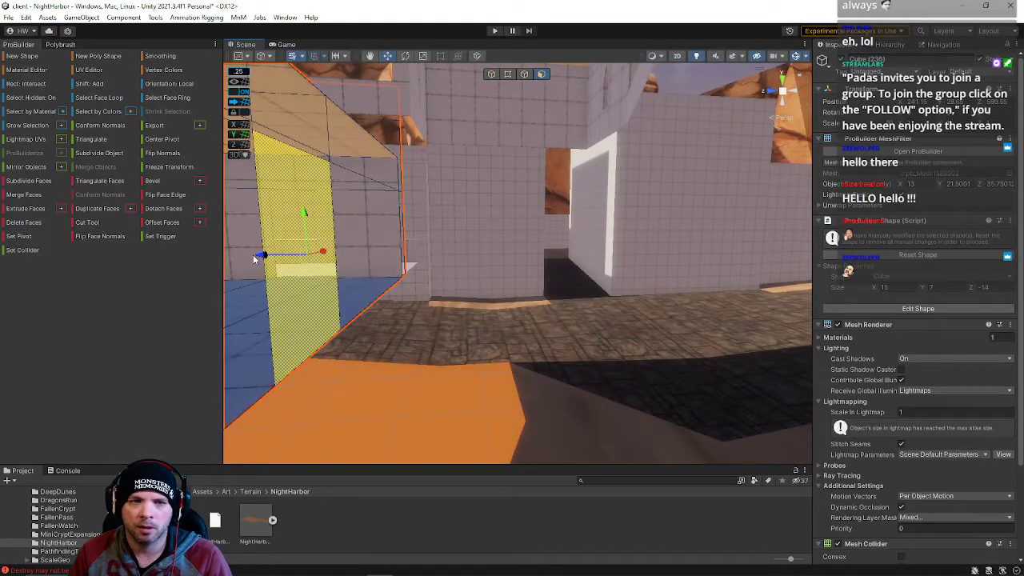
pyautogui.moveTo(292, 264); pyautogui.dragTo(320, 258)
pyautogui.moveTo(320, 258); pyautogui.dragTo(519, 282, button='right')
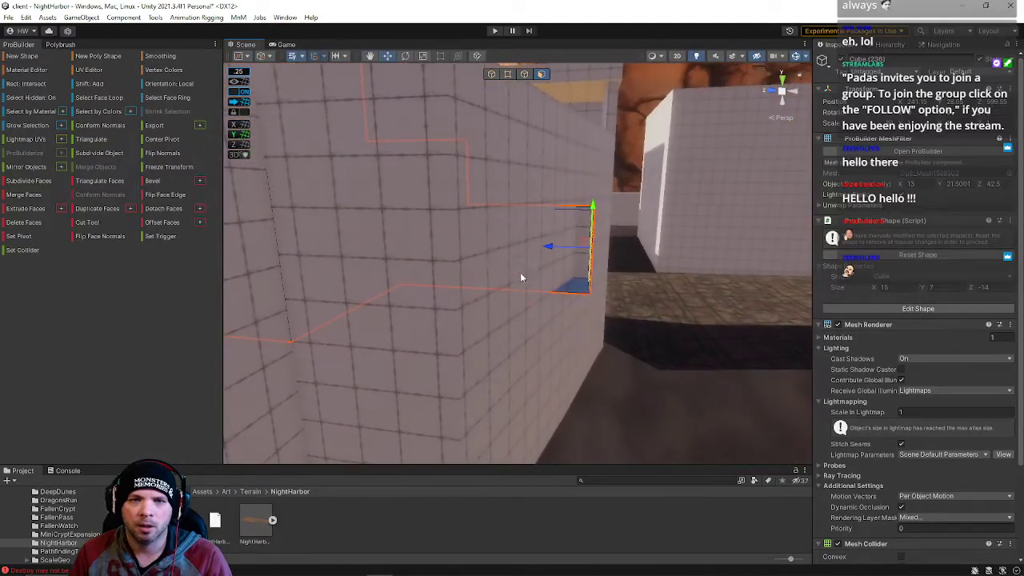
pyautogui.moveTo(507, 239); pyautogui.dragTo(326, 299, button='right')
pyautogui.press('f')
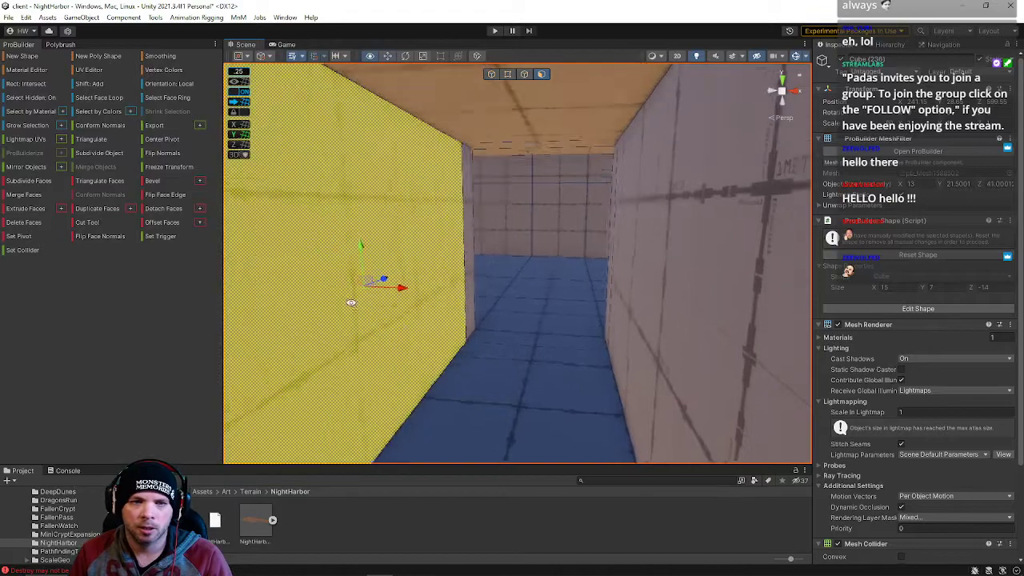
# Adjust the extension's side wall and shift its outer vertical edge to fit the building's corner
pyautogui.moveTo(496, 281); pyautogui.dragTo(370, 265)
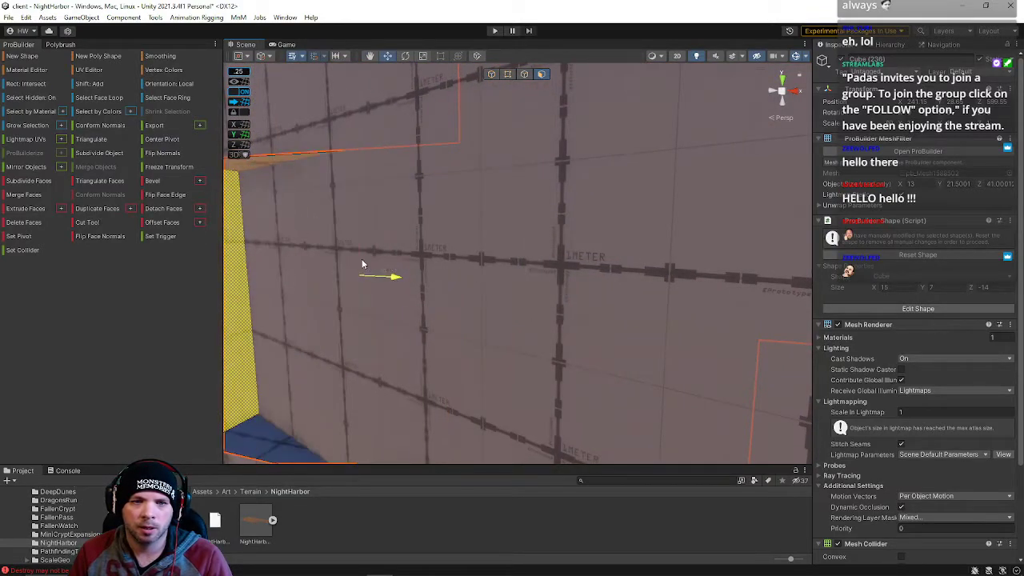
pyautogui.press('f')
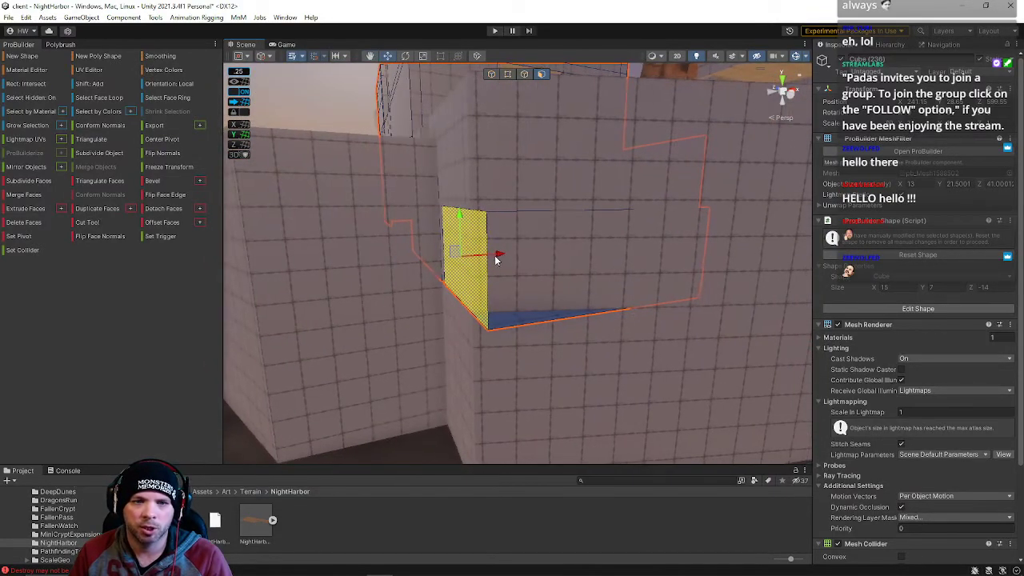
pyautogui.moveTo(512, 257); pyautogui.dragTo(436, 88, button='right')
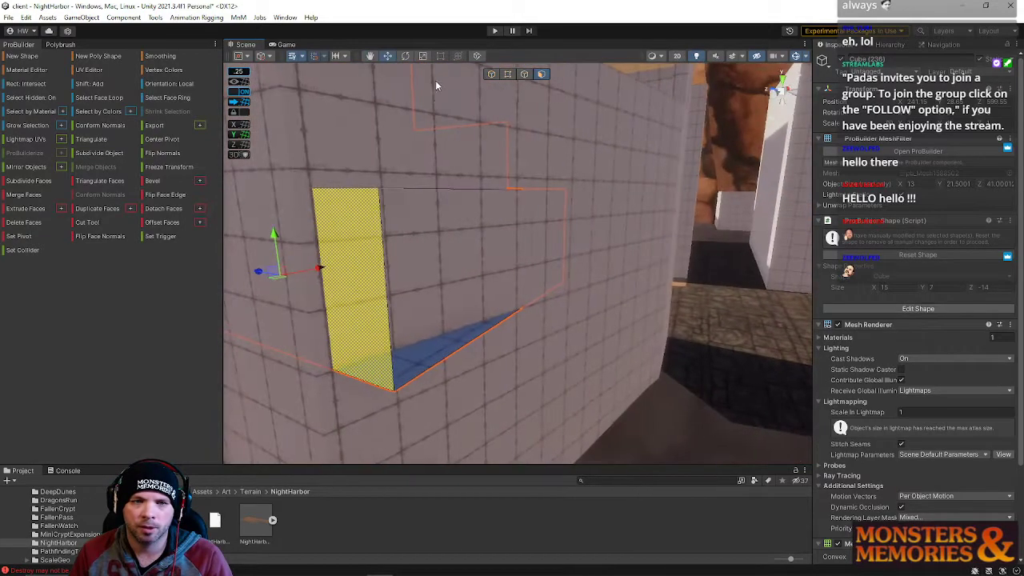
pyautogui.click(524, 74)
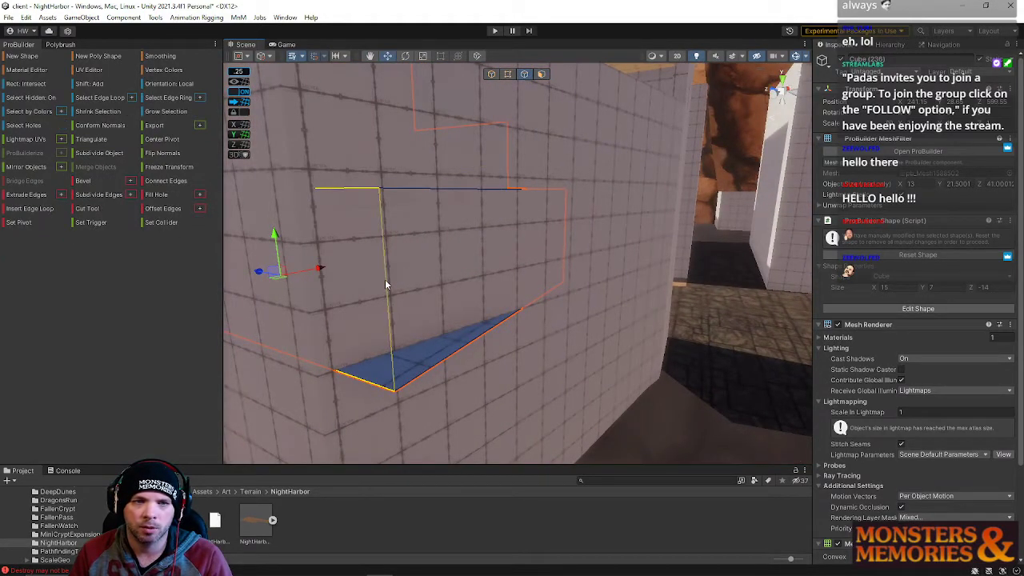
pyautogui.moveTo(389, 308); pyautogui.dragTo(495, 294, button='right')
pyautogui.moveTo(444, 291); pyautogui.dragTo(395, 288)
pyautogui.moveTo(366, 291); pyautogui.dragTo(505, 145, button='right')
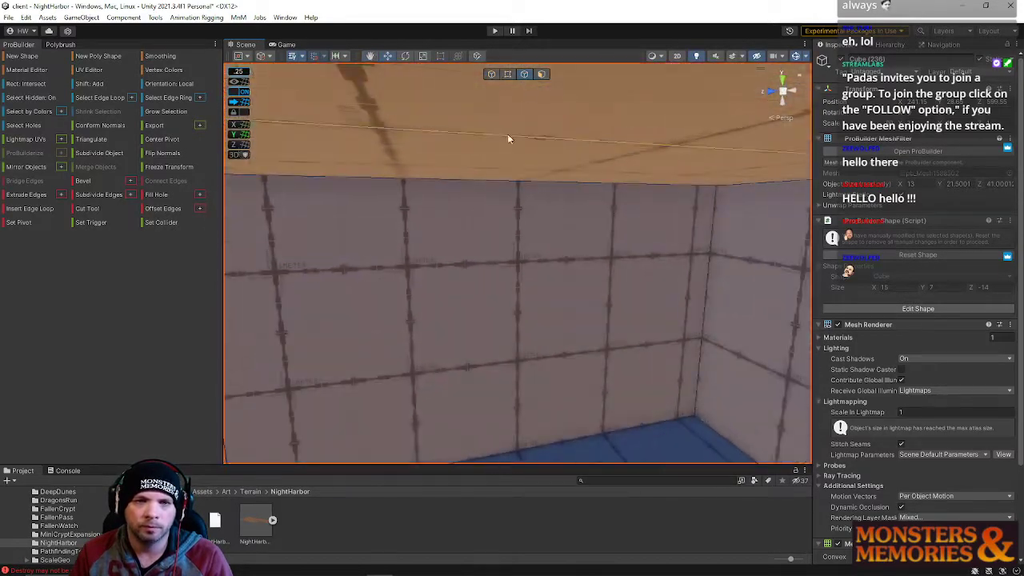
# Pull the extension's side wall outward to widen the room toward the street side of the building
pyautogui.click(541, 75)
pyautogui.click(412, 305)
pyautogui.moveTo(411, 305); pyautogui.dragTo(500, 320, button='right')
pyautogui.moveTo(563, 274); pyautogui.dragTo(336, 222)
pyautogui.moveTo(336, 222); pyautogui.dragTo(1022, 312, button='right')
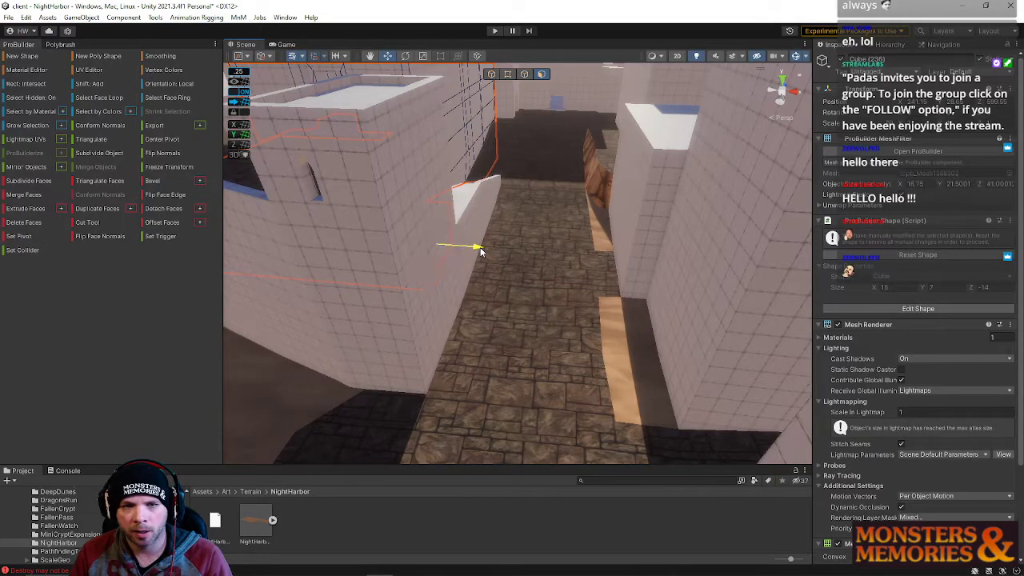
# Fine-tune the extended room's outer wall faces so they sit just inside the building's exterior walls
pyautogui.moveTo(462, 246); pyautogui.dragTo(626, 281, button='right')
pyautogui.click(365, 270)
pyautogui.moveTo(437, 270); pyautogui.dragTo(393, 271)
pyautogui.moveTo(393, 272); pyautogui.dragTo(459, 255, button='right')
pyautogui.moveTo(415, 244); pyautogui.dragTo(503, 238)
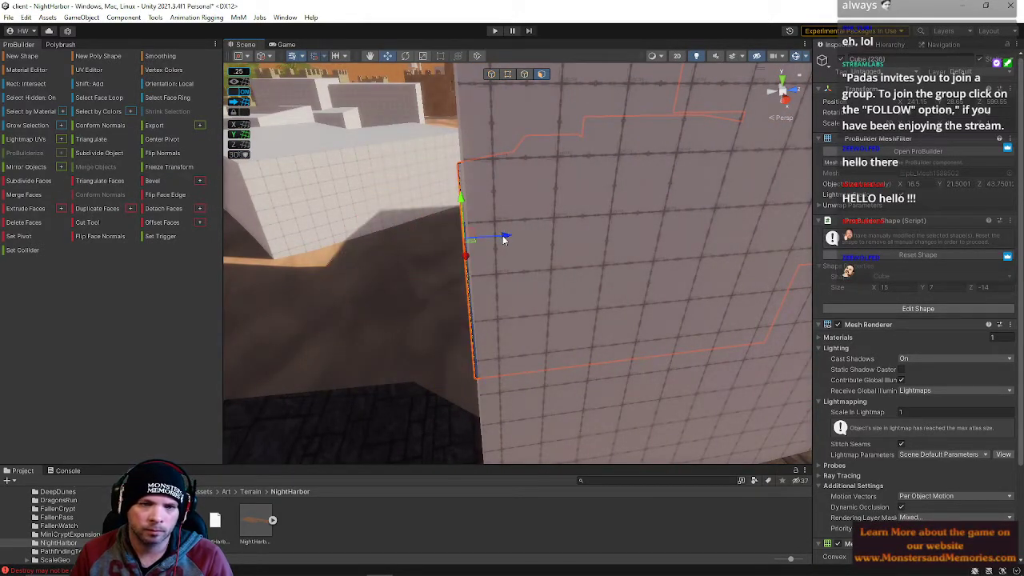
pyautogui.moveTo(510, 238)
pyautogui.mouseDown(button='right')
pyautogui.moveTo(491, 221)
pyautogui.moveTo(497, 247)
pyautogui.mouseUp(button='right')
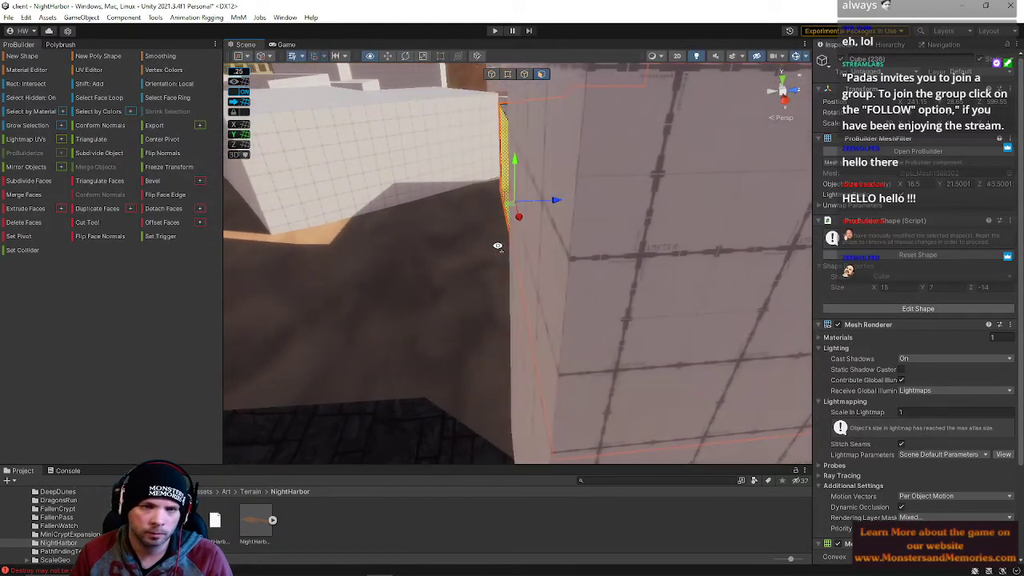
pyautogui.moveTo(565, 200); pyautogui.dragTo(564, 299, button='right')
pyautogui.click(552, 318)
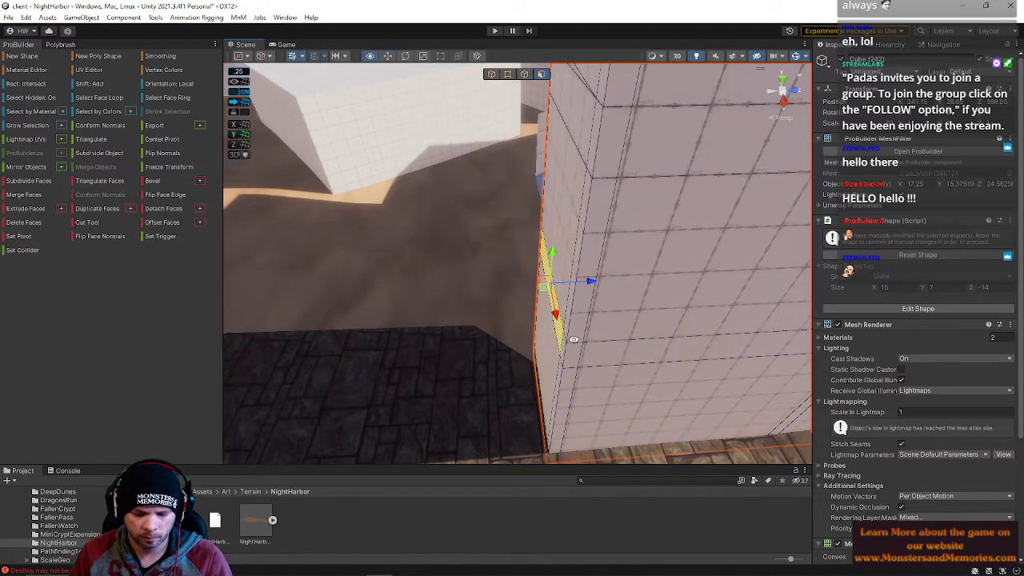
pyautogui.click(588, 280)
pyautogui.moveTo(589, 266); pyautogui.dragTo(579, 180, button='right')
pyautogui.click(574, 183)
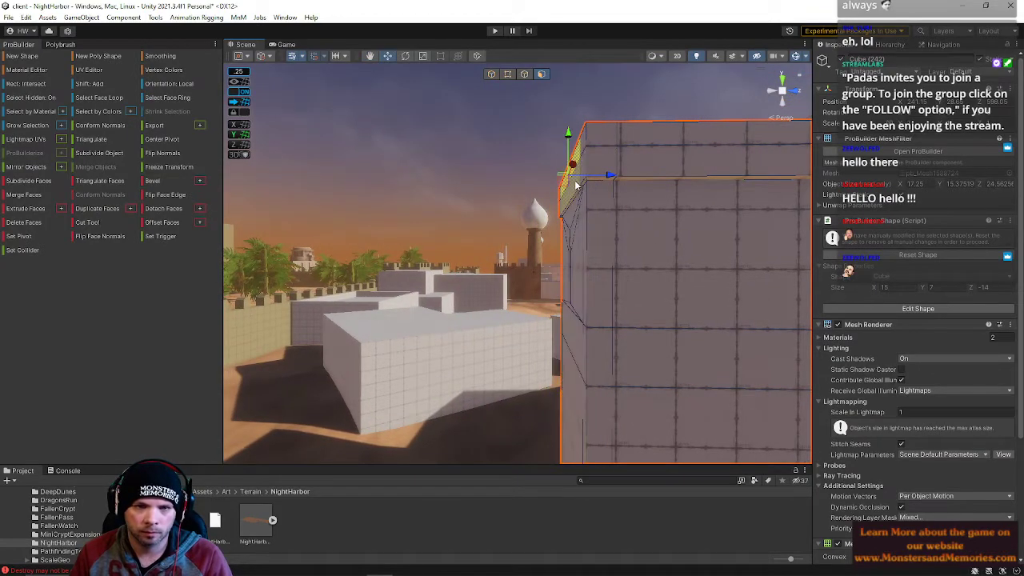
pyautogui.moveTo(606, 186); pyautogui.dragTo(502, 209, button='right')
# Try to delete the three outer wall faces of the room
pyautogui.click(579, 212)
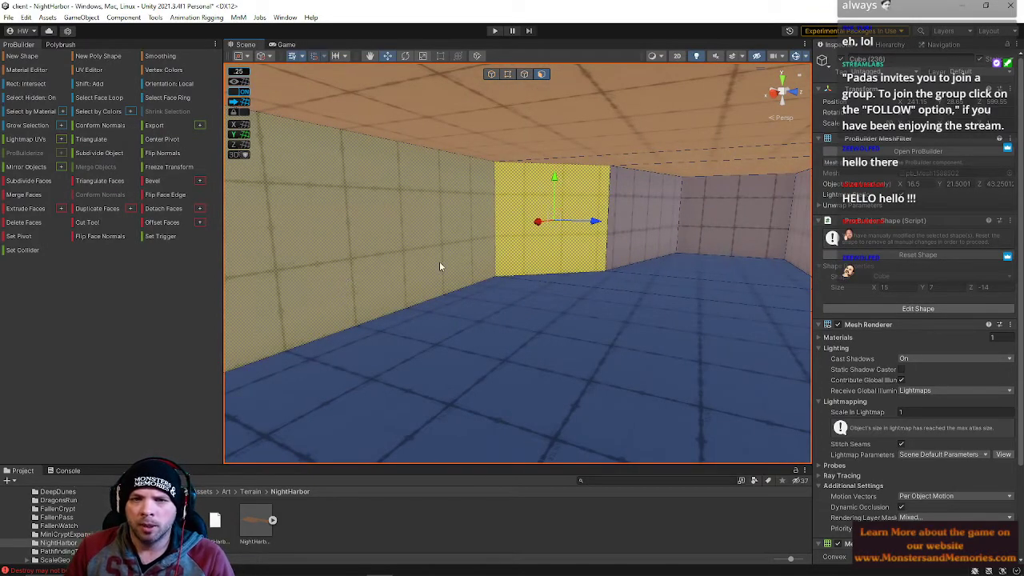
pyautogui.keyDown('shift'); pyautogui.click(635, 221); pyautogui.keyUp('shift')
pyautogui.keyDown('shift'); pyautogui.click(424, 237); pyautogui.keyUp('shift')
pyautogui.press('BackSpace')
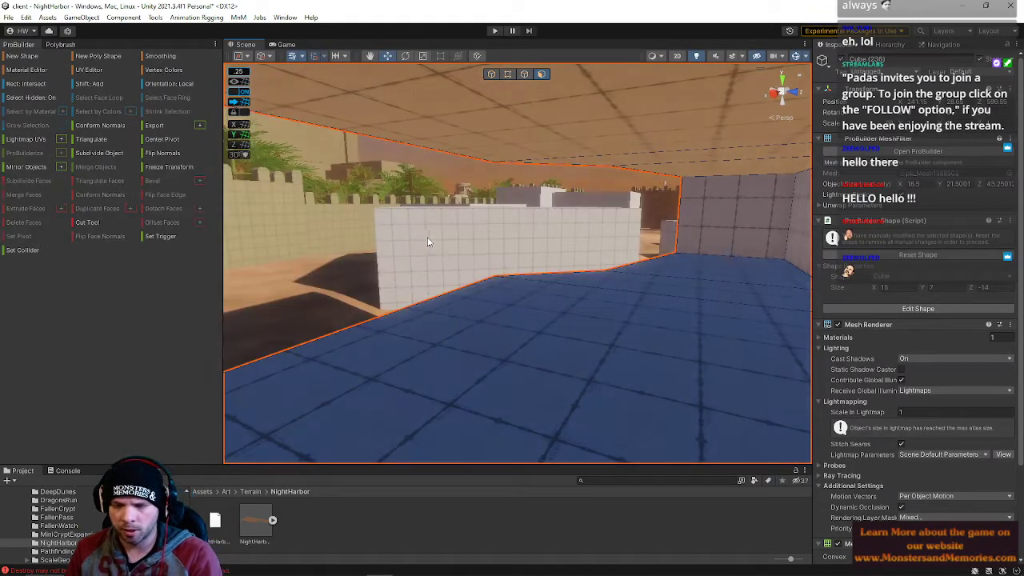
pyautogui.click(523, 73)
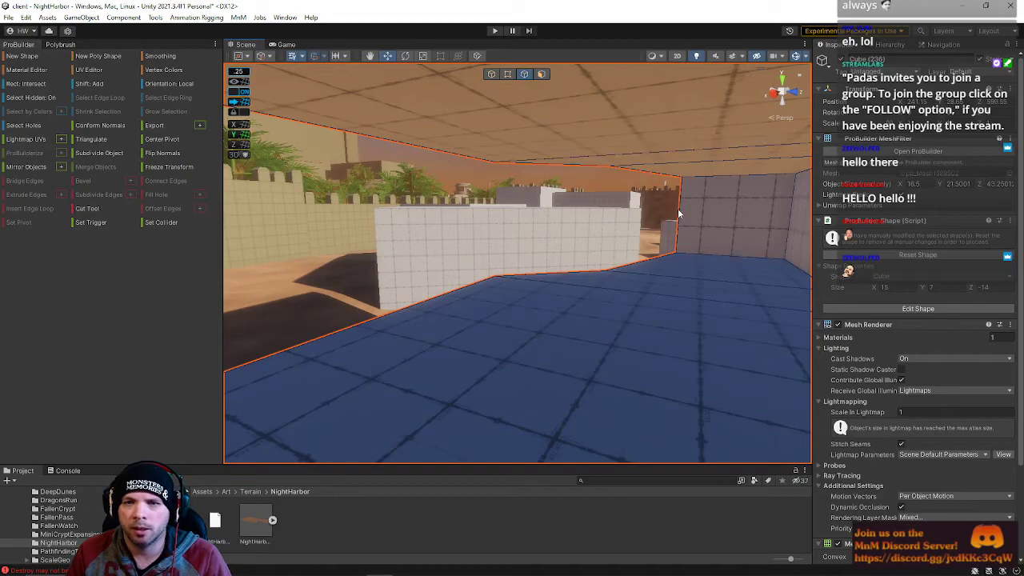
pyautogui.moveTo(682, 218); pyautogui.dragTo(450, 218, button='right')
pyautogui.hotkey('ctrl', 'z')
# Move a vertical edge of the room's outer wall toward the building's exterior corner
pyautogui.moveTo(607, 284); pyautogui.dragTo(617, 226, button='right')
pyautogui.moveTo(616, 225); pyautogui.dragTo(377, 228)
pyautogui.moveTo(379, 229); pyautogui.dragTo(939, 405, button='right')
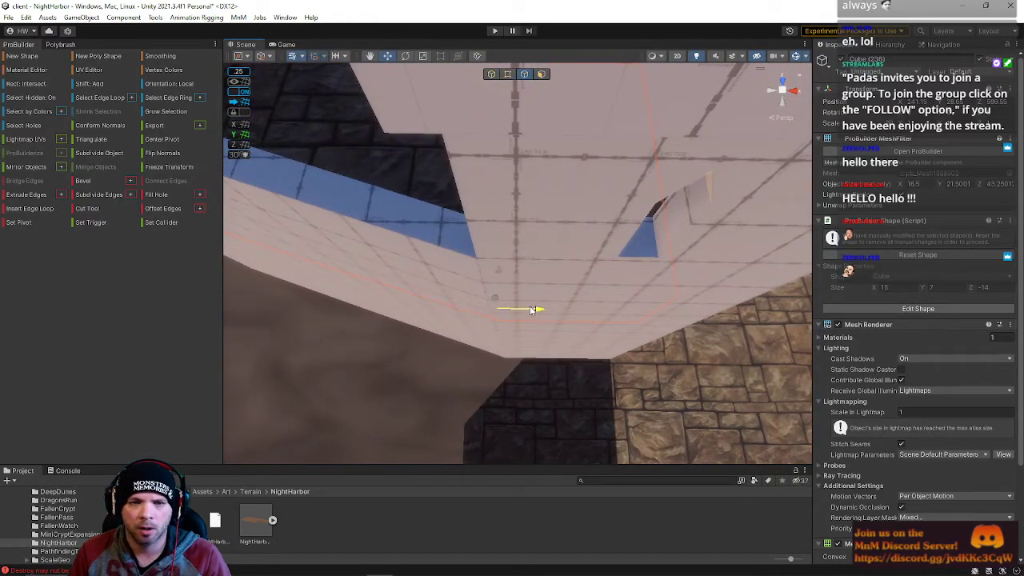
pyautogui.moveTo(532, 310); pyautogui.dragTo(256, 133, button='right')
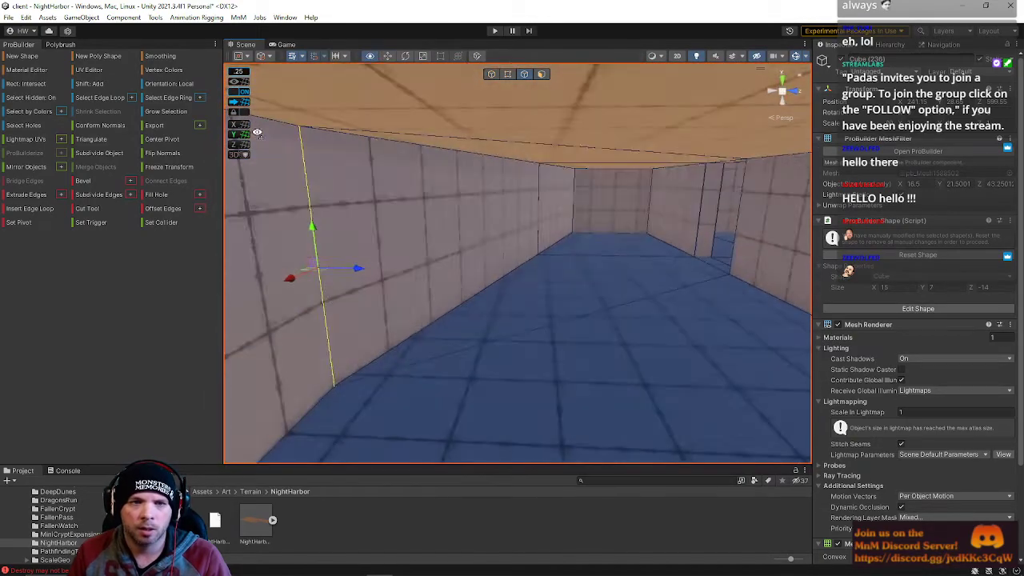
# Select the stepped wall faces along the outer side of the room and delete them
pyautogui.click(542, 73)
pyautogui.click(535, 194)
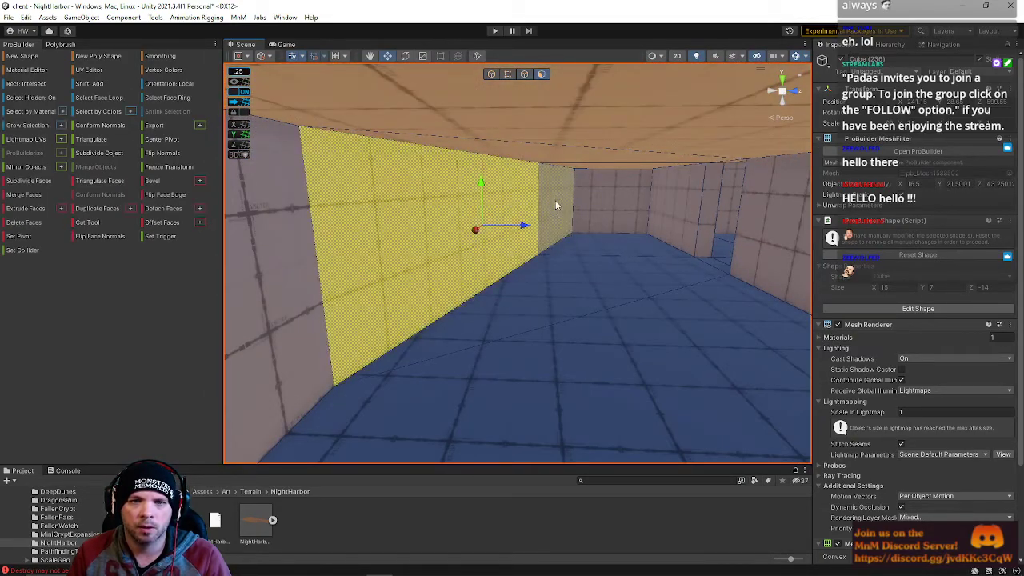
pyautogui.keyDown('shift'); pyautogui.click(585, 245); pyautogui.keyUp('shift')
pyautogui.keyDown('shift'); pyautogui.click(587, 283); pyautogui.keyUp('shift')
pyautogui.moveTo(588, 283); pyautogui.dragTo(598, 203, button='right')
pyautogui.keyDown('shift'); pyautogui.click(599, 201); pyautogui.keyUp('shift')
pyautogui.keyDown('shift'); pyautogui.click(579, 160); pyautogui.keyUp('shift')
pyautogui.press('Delete')
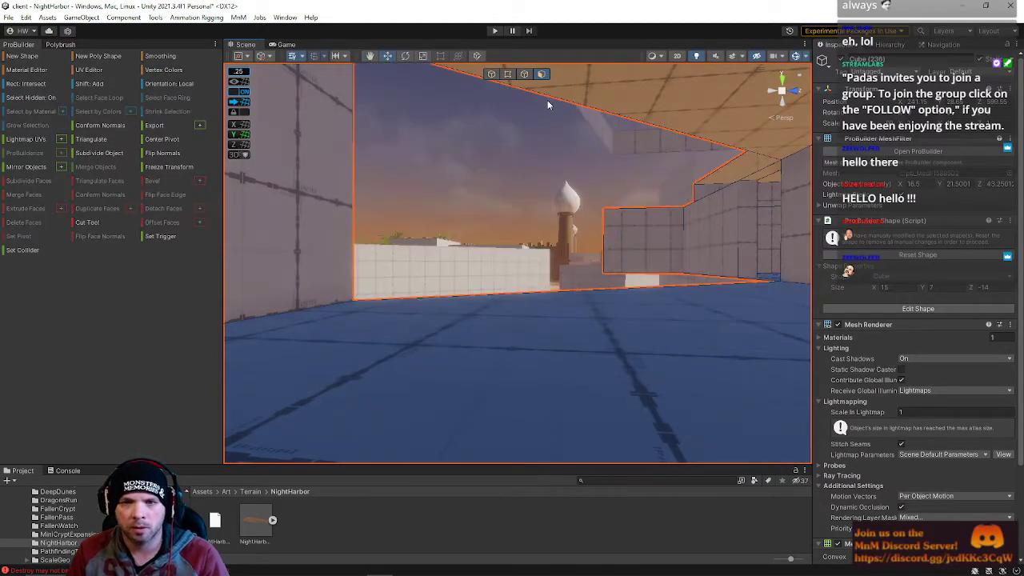
# Bridge the two open vertical edges to form one straight wall across the gap
pyautogui.click(525, 74)
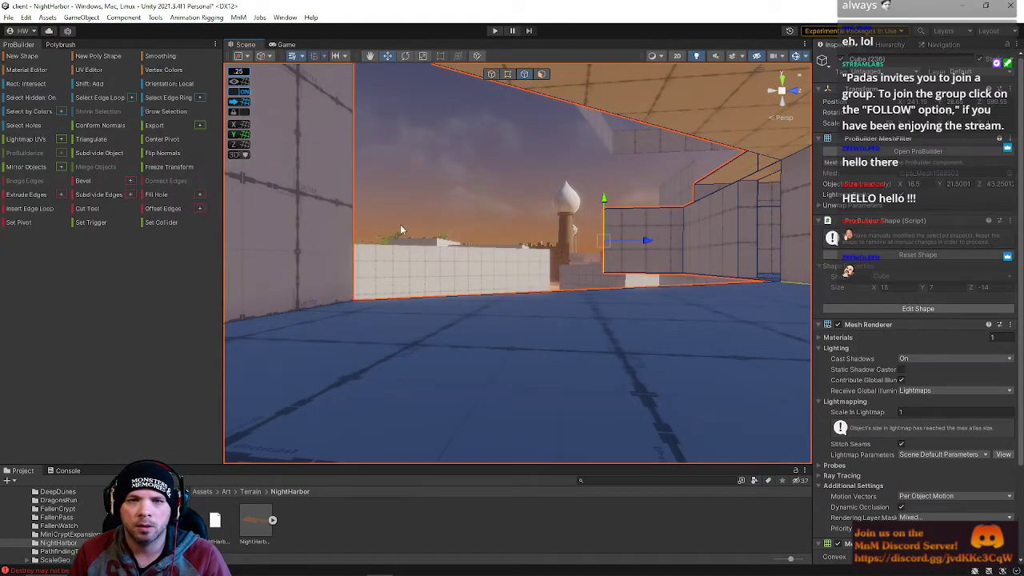
pyautogui.keyDown('shift'); pyautogui.click(359, 214); pyautogui.keyUp('shift')
pyautogui.hotkey('alt', 'b')
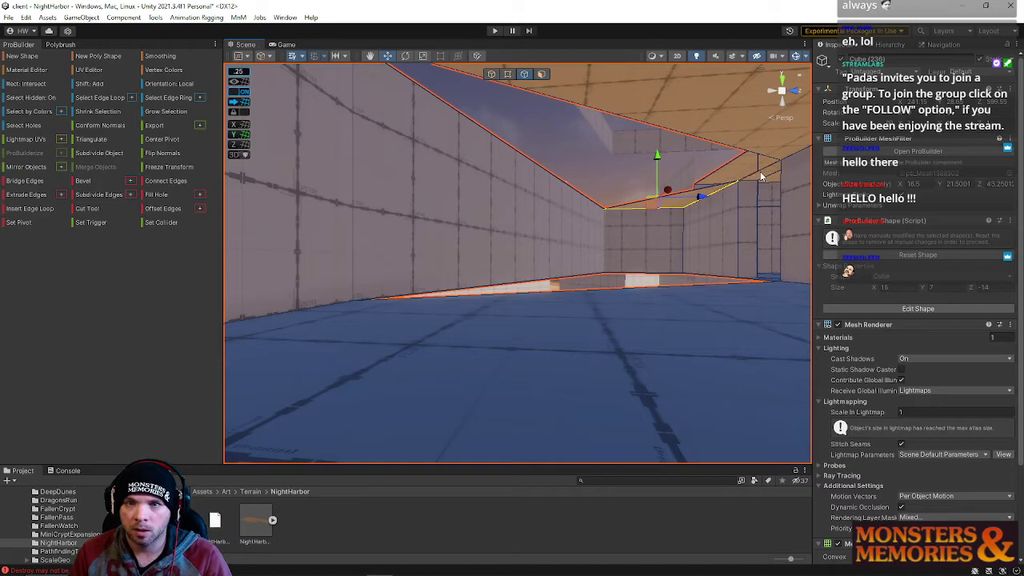
# Bridge the open ceiling and floor edges to close the gaps along the straight wall
pyautogui.hotkey('alt', 'b')
pyautogui.moveTo(582, 242); pyautogui.dragTo(649, 288, button='right')
pyautogui.press('e')
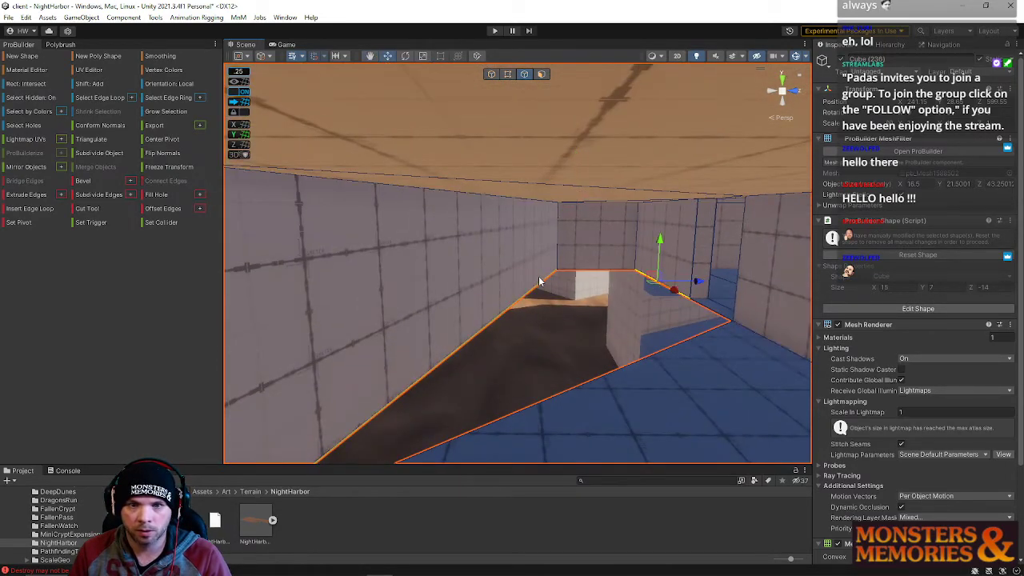
pyautogui.click(567, 274)
pyautogui.click(591, 388)
pyautogui.hotkey('alt', 'b')
# Select the ring of faces through the exterior doorway column and move the doorway sideways along the building's wall
pyautogui.moveTo(571, 351); pyautogui.dragTo(560, 264, button='right')
pyautogui.press('a')
pyautogui.click(542, 219)
pyautogui.press('d')
pyautogui.moveTo(542, 219); pyautogui.dragTo(561, 235, button='right')
pyautogui.press('w')
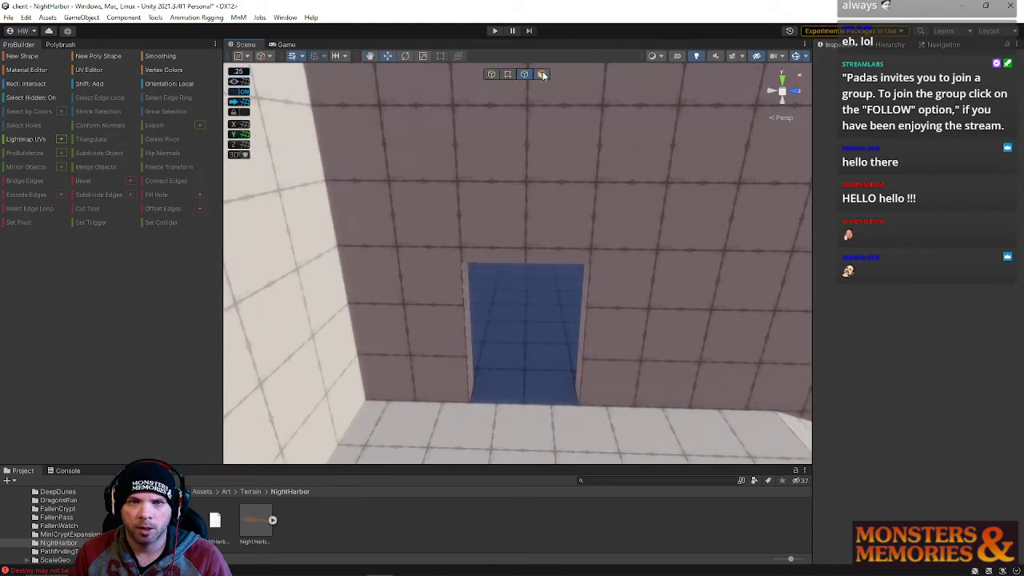
pyautogui.click(533, 341)
pyautogui.moveTo(533, 341); pyautogui.dragTo(540, 432, button='right')
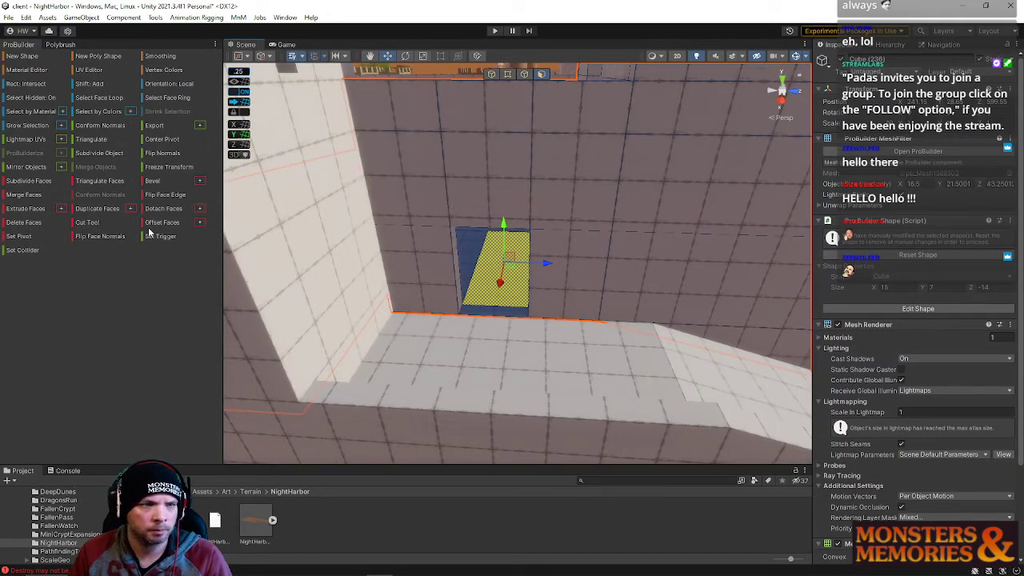
pyautogui.moveTo(319, 195); pyautogui.dragTo(320, 241, button='right')
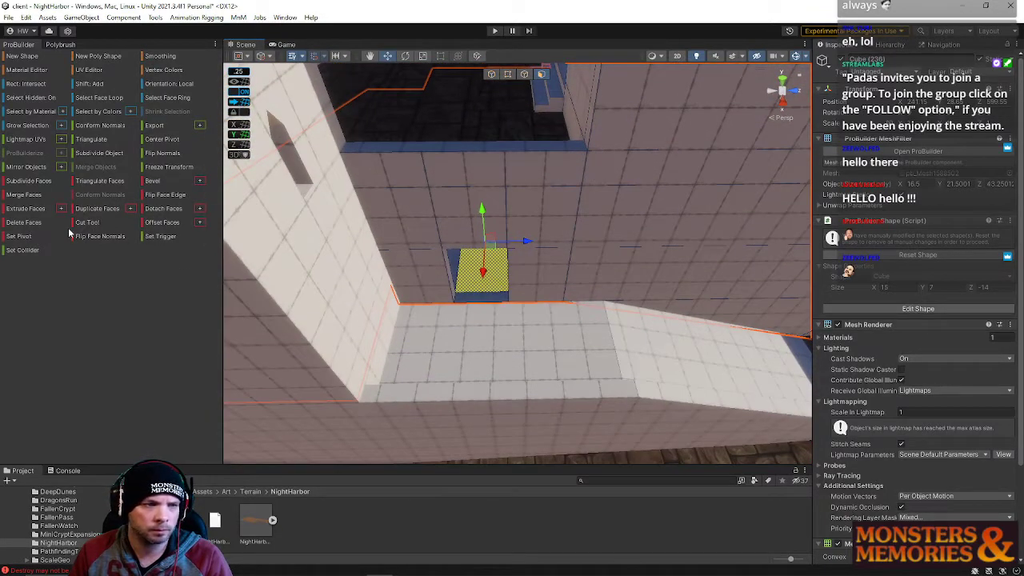
pyautogui.click(159, 99)
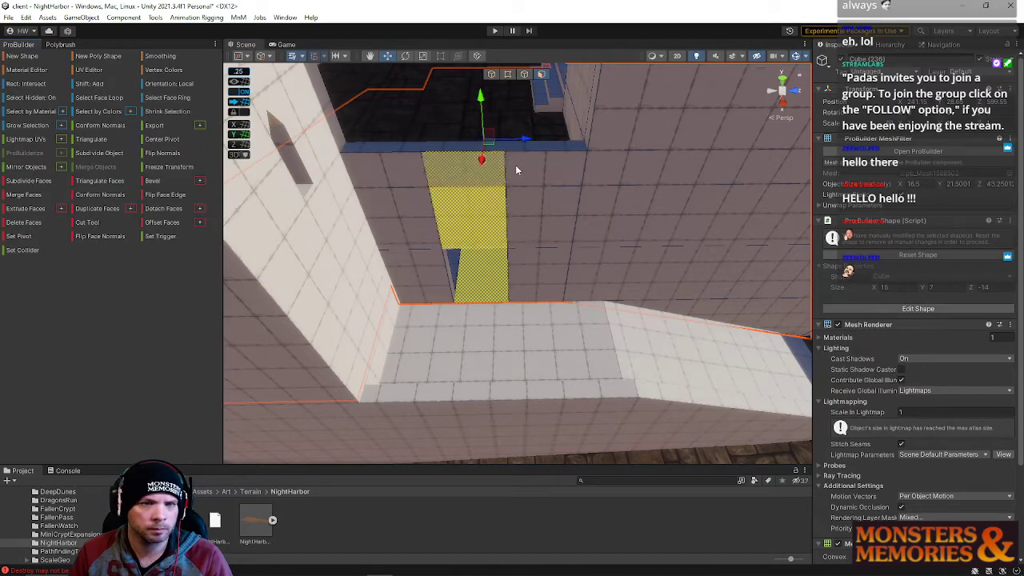
pyautogui.moveTo(537, 145); pyautogui.dragTo(550, 145)
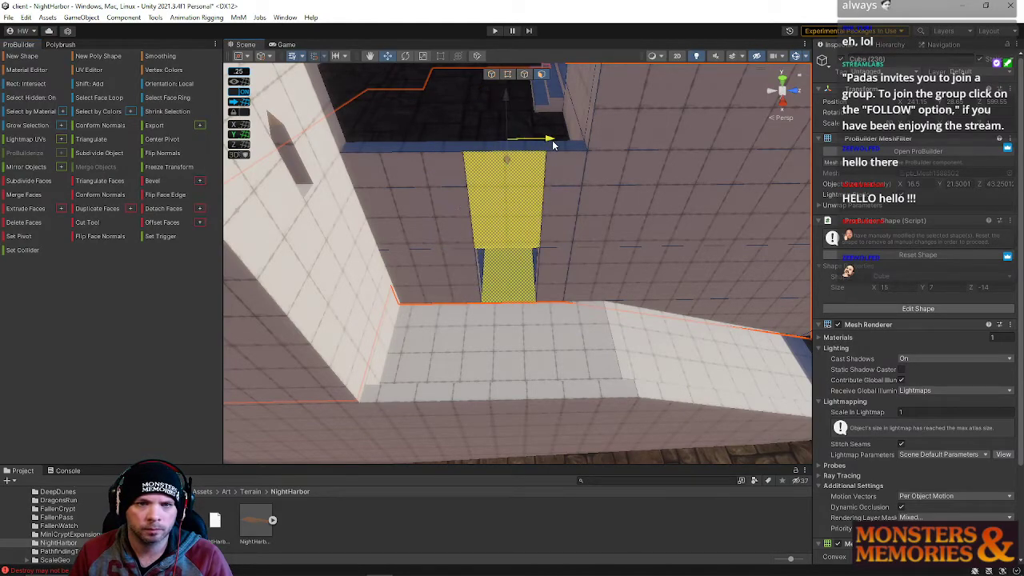
# Reposition the interior wall faces beside the doorway
pyautogui.moveTo(515, 254); pyautogui.dragTo(451, 183, button='right')
pyautogui.click(451, 183)
pyautogui.moveTo(512, 239); pyautogui.dragTo(511, 239, button='right')
pyautogui.click(488, 201)
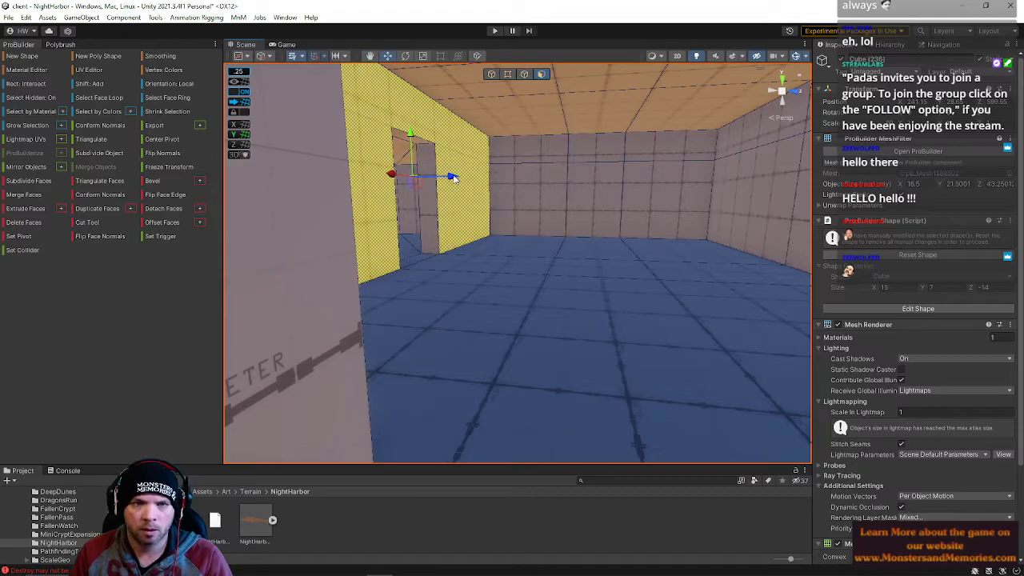
pyautogui.moveTo(455, 179); pyautogui.dragTo(495, 186)
pyautogui.moveTo(484, 180); pyautogui.dragTo(507, 235, button='right')
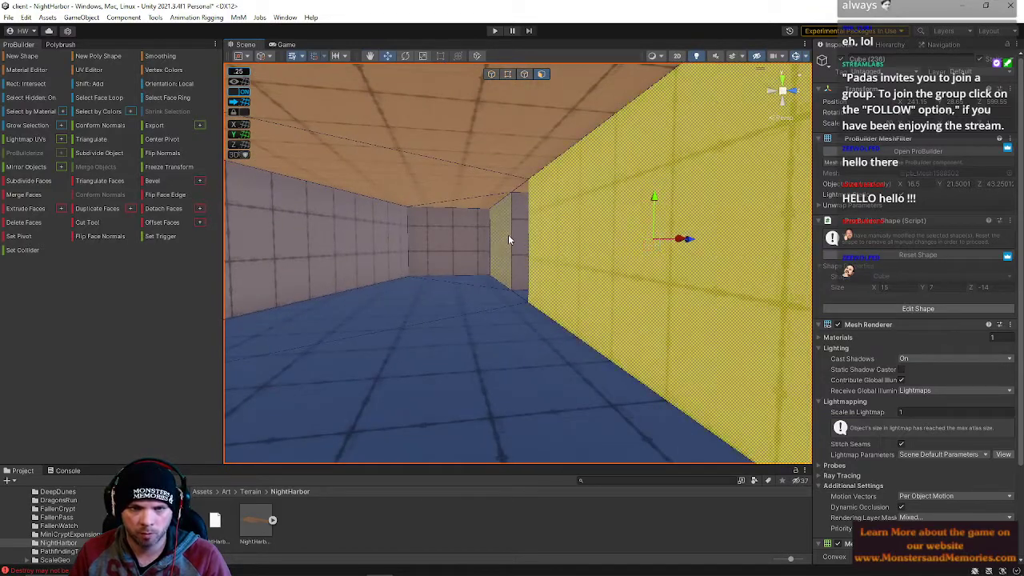
pyautogui.moveTo(587, 245); pyautogui.dragTo(636, 249)
# Select the ring of faces running from above the doorway through the room and shift it sideways along the building's wall
pyautogui.moveTo(636, 249); pyautogui.dragTo(521, 156, button='right')
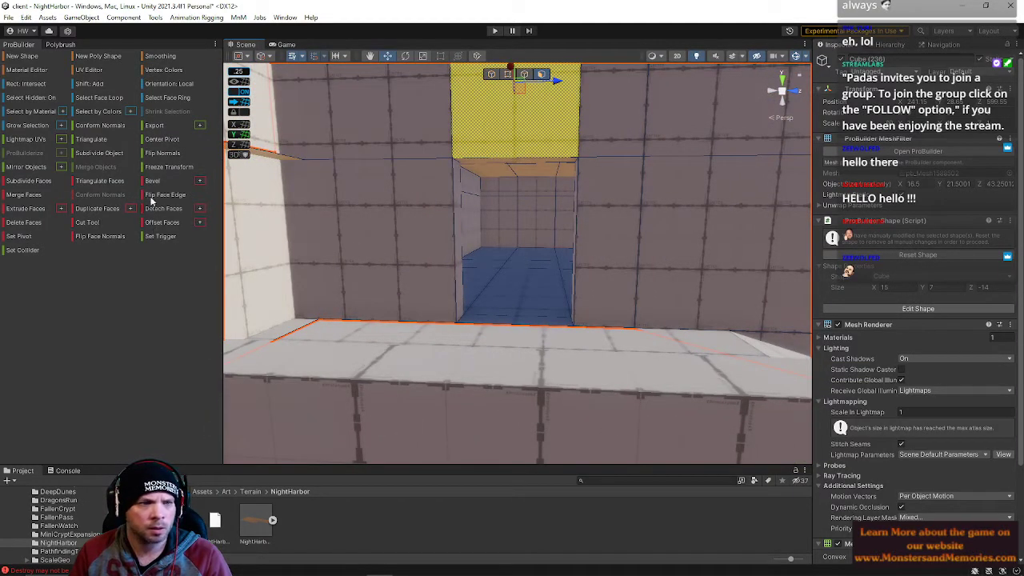
pyautogui.click(164, 97)
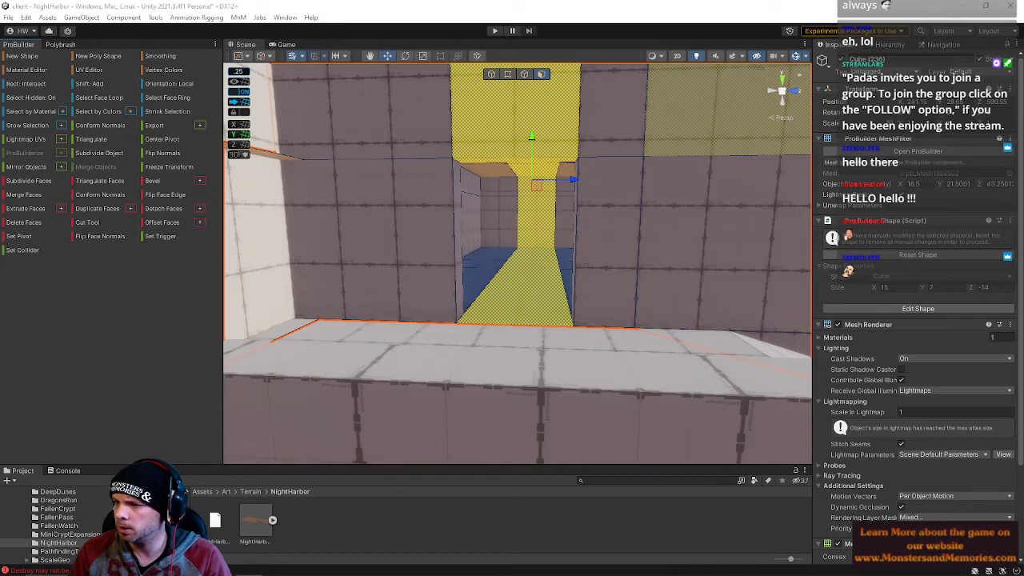
pyautogui.moveTo(573, 180)
pyautogui.mouseDown()
pyautogui.moveTo(590, 192)
pyautogui.moveTo(576, 183)
pyautogui.moveTo(590, 182)
pyautogui.mouseUp()
# Select the interior wall faces on either side of the doorway and nudge them slightly sideways
pyautogui.moveTo(573, 261); pyautogui.dragTo(509, 182, button='right')
pyautogui.click(571, 176)
pyautogui.press('s')
pyautogui.click(509, 184)
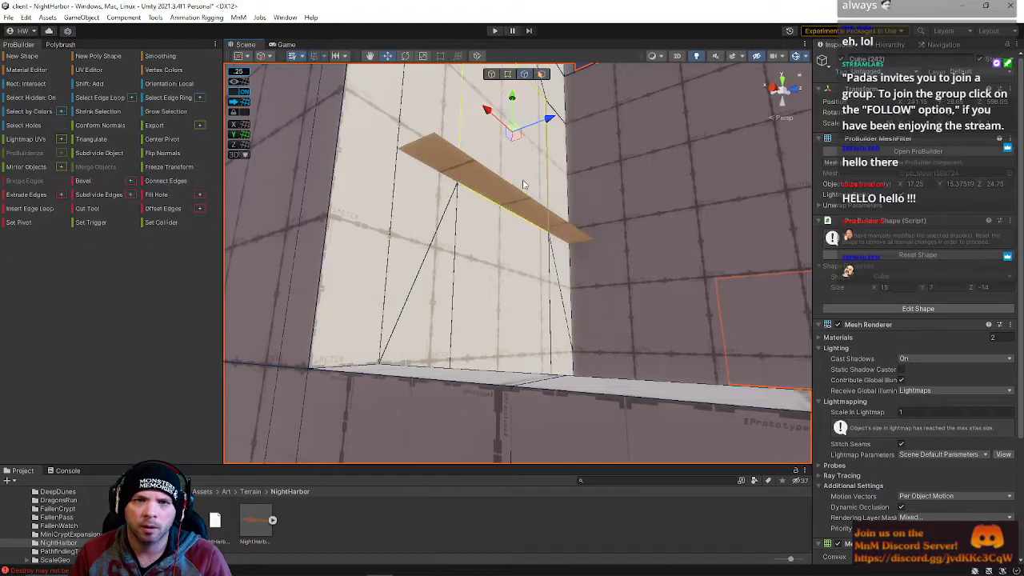
pyautogui.click(542, 74)
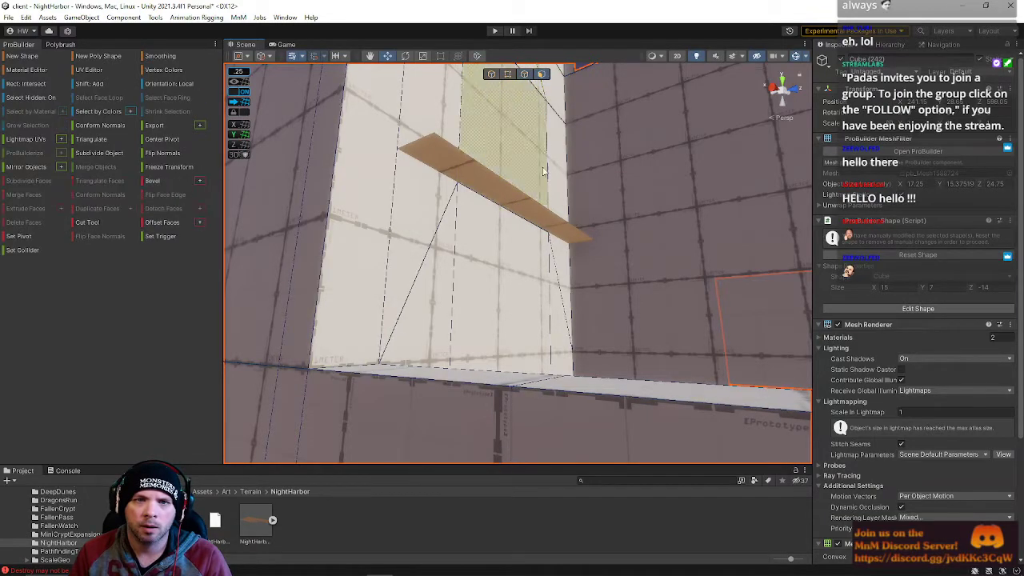
pyautogui.click(524, 205)
pyautogui.moveTo(524, 205); pyautogui.dragTo(535, 196, button='right')
pyautogui.moveTo(622, 227); pyautogui.dragTo(637, 312, button='right')
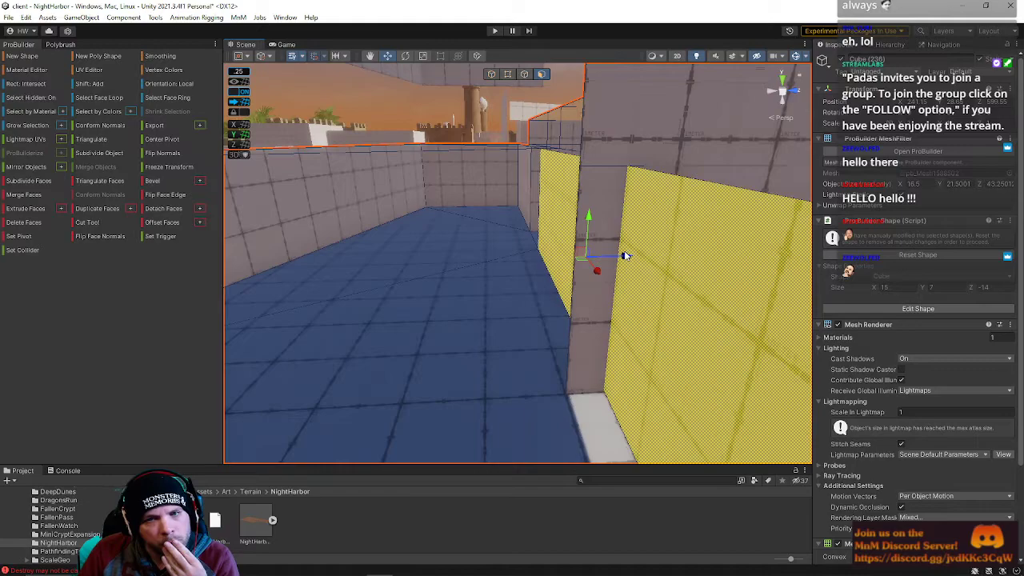
pyautogui.moveTo(626, 256); pyautogui.dragTo(622, 256)
# Select an interior wall edge near the doorway and slide it along the wall
pyautogui.moveTo(621, 256); pyautogui.dragTo(560, 96, button='right')
pyautogui.click(524, 74)
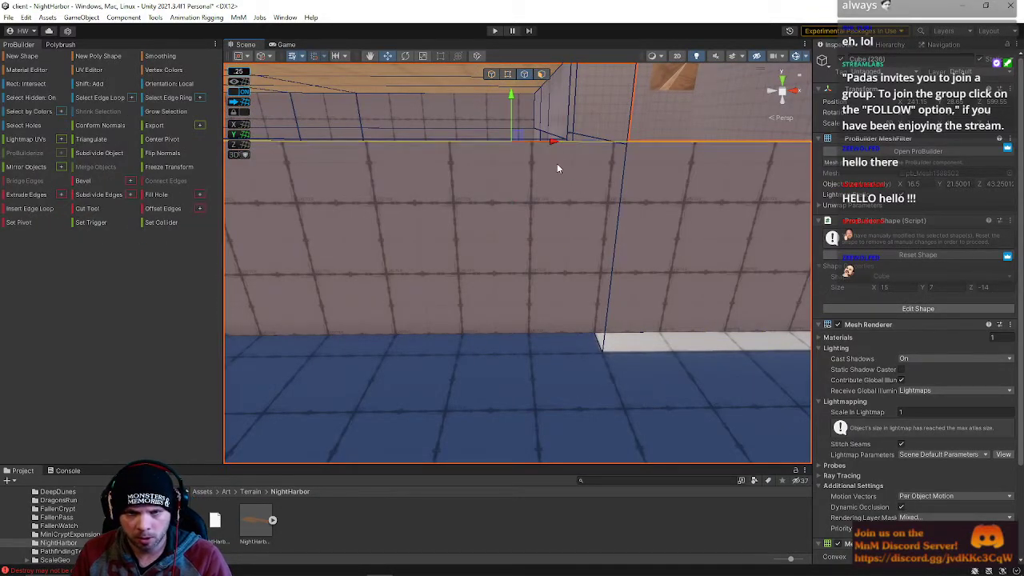
pyautogui.click(552, 192)
pyautogui.moveTo(551, 194); pyautogui.dragTo(512, 190, button='right')
pyautogui.click(511, 190)
pyautogui.moveTo(535, 187); pyautogui.dragTo(591, 202)
pyautogui.moveTo(582, 205); pyautogui.dragTo(436, 268, button='right')
# Insert an edge loop across the room and slide its vertical edge on the far wall sideways
pyautogui.click(450, 292)
pyautogui.hotkey('alt', 'u')
pyautogui.press('s')
pyautogui.moveTo(522, 187); pyautogui.dragTo(484, 198)
pyautogui.click(535, 173)
pyautogui.keyDown('shift'); pyautogui.click(544, 215); pyautogui.keyUp('shift')
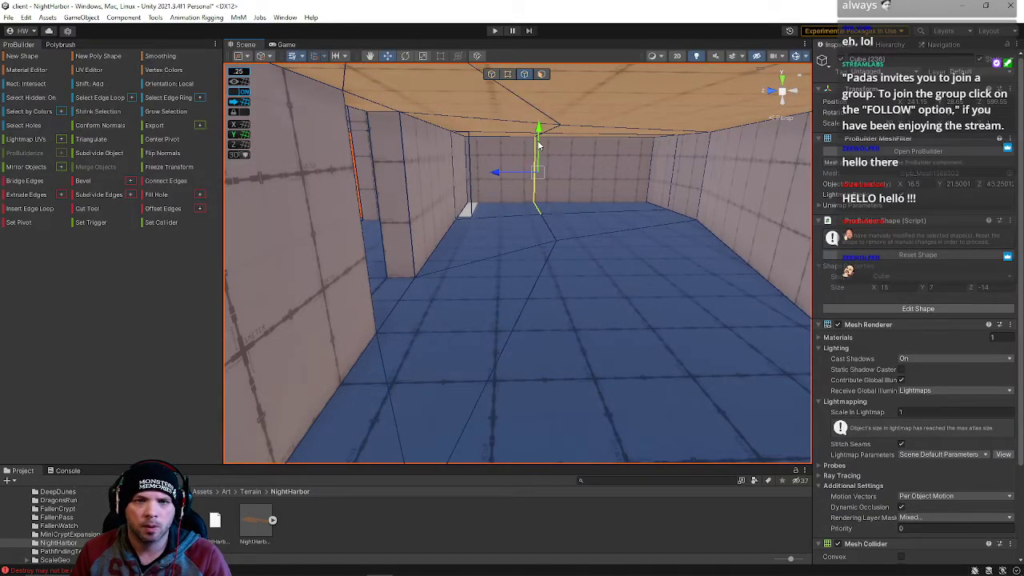
pyautogui.moveTo(505, 183); pyautogui.dragTo(434, 178)
# Shift the ceiling and floor vertices of the far-wall seam sideways so they line up beside the recess
pyautogui.moveTo(432, 178); pyautogui.dragTo(221, 197, button='right')
pyautogui.click(508, 74)
pyautogui.click(518, 104)
pyautogui.keyDown('shift'); pyautogui.click(516, 290); pyautogui.keyUp('shift')
pyautogui.moveTo(561, 197); pyautogui.dragTo(495, 194)
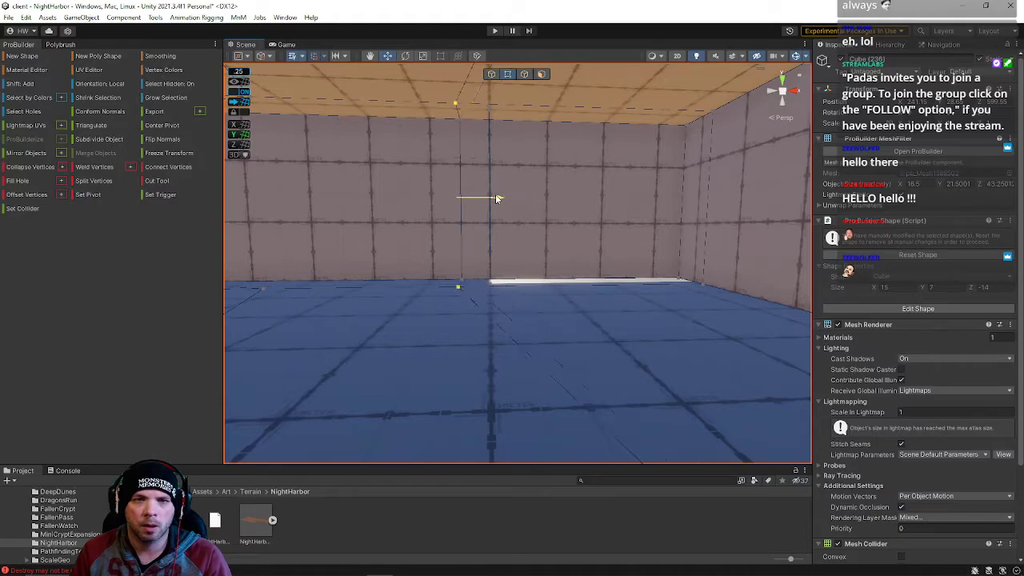
# Select the recess's back wall, side, ceiling strip and floor strip faces and delete them
pyautogui.click(541, 74)
pyautogui.click(549, 167)
pyautogui.click(549, 166)
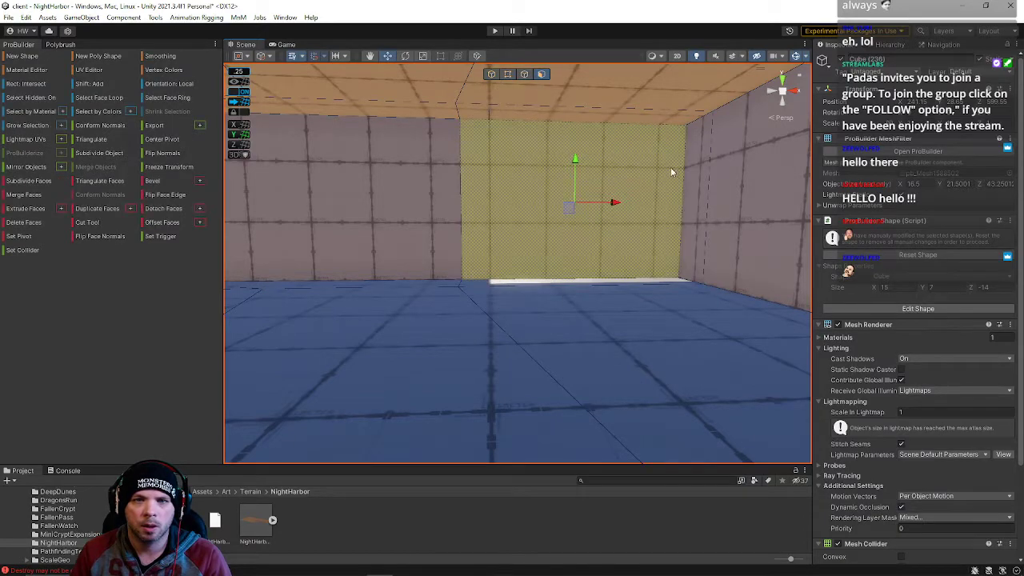
pyautogui.keyDown('shift'); pyautogui.click(690, 167); pyautogui.keyUp('shift')
pyautogui.keyDown('shift'); pyautogui.click(654, 119); pyautogui.keyUp('shift')
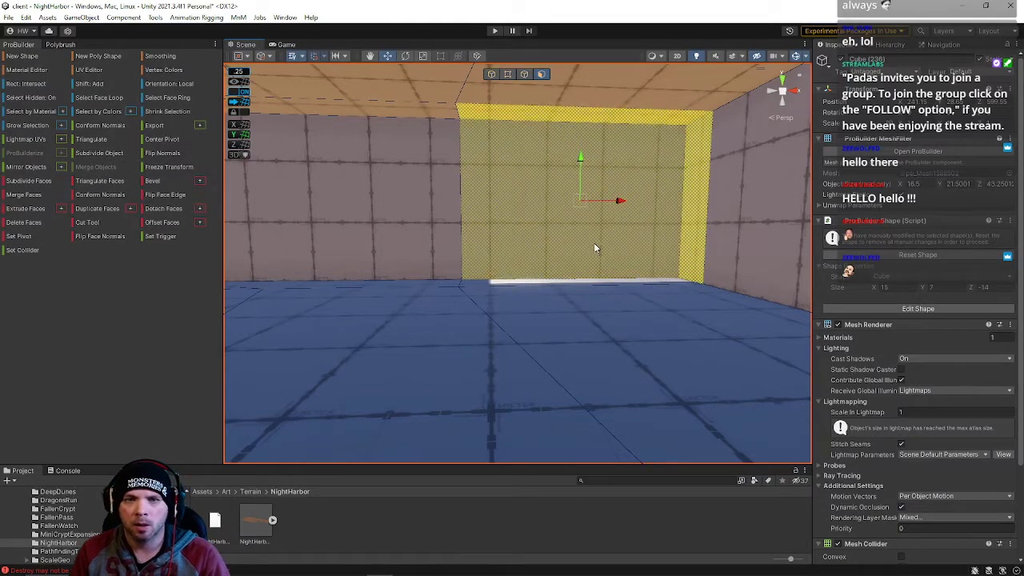
pyautogui.keyDown('shift'); pyautogui.click(564, 285); pyautogui.keyUp('shift')
pyautogui.moveTo(492, 198); pyautogui.dragTo(507, 274, button='middle')
pyautogui.click(535, 300)
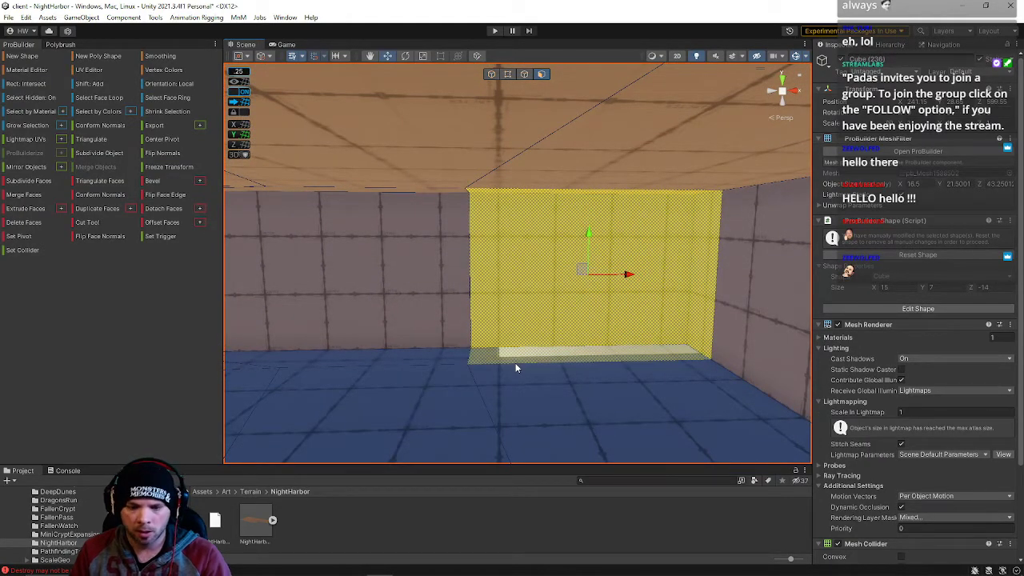
pyautogui.press('BackSpace')
# Select two open edges of the hole left in the wall and bridge them with a new face
pyautogui.moveTo(519, 365); pyautogui.dragTo(519, 255, button='right')
pyautogui.click(524, 74)
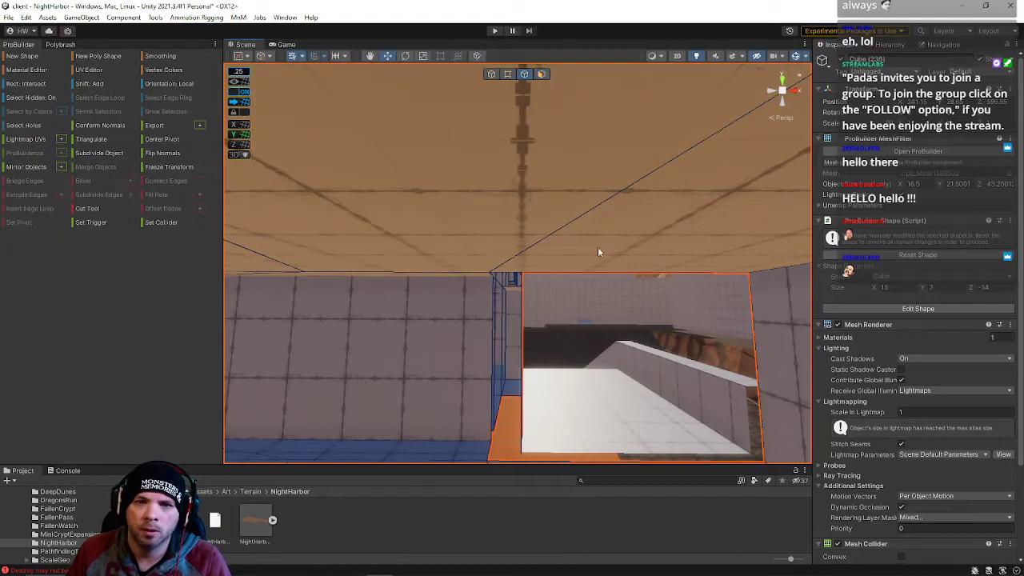
pyautogui.moveTo(624, 270); pyautogui.dragTo(587, 208, button='right')
pyautogui.click(581, 328)
pyautogui.click(488, 226)
pyautogui.keyDown('shift'); pyautogui.click(542, 287); pyautogui.keyUp('shift')
pyautogui.hotkey('alt', 'b')
# Select the interior wall face at the rebuilt section and move it sideways
pyautogui.moveTo(544, 288); pyautogui.dragTo(500, 217, button='right')
pyautogui.click(542, 75)
pyautogui.click(552, 246)
pyautogui.moveTo(560, 248); pyautogui.dragTo(595, 246)
# Select the side face of the wall's projecting corner and shift it to adjust the room's outline
pyautogui.press('a')
pyautogui.moveTo(632, 261); pyautogui.dragTo(767, 331, button='right')
pyautogui.press('s')
pyautogui.press('w')
pyautogui.moveTo(571, 354); pyautogui.dragTo(542, 304, button='right')
pyautogui.click(533, 274)
pyautogui.moveTo(489, 247); pyautogui.dragTo(518, 260)
pyautogui.moveTo(534, 278); pyautogui.dragTo(549, 250, button='right')
pyautogui.press('s')
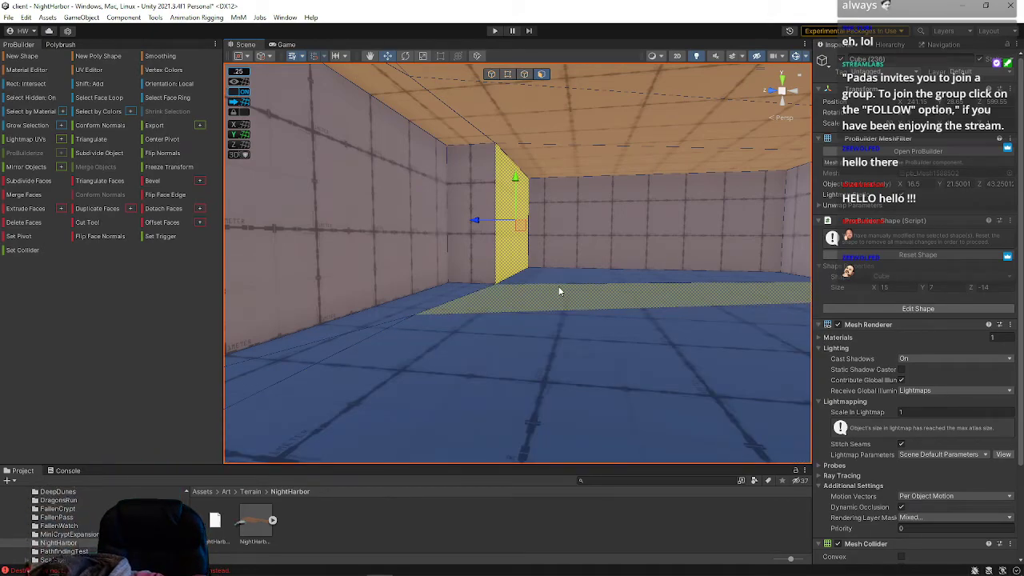
# Select the stray ceiling vertex and move it across to the corner of the projecting wall
pyautogui.moveTo(548, 326); pyautogui.dragTo(509, 276, button='right')
pyautogui.moveTo(494, 203); pyautogui.dragTo(432, 120, button='right')
pyautogui.press('w')
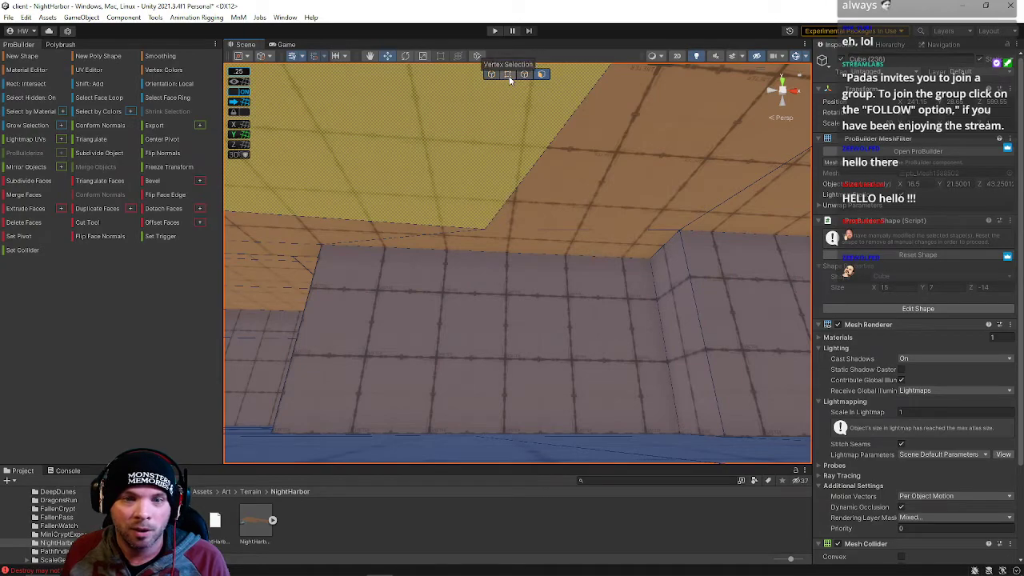
pyautogui.click(509, 77)
pyautogui.click(489, 235)
pyautogui.moveTo(524, 236); pyautogui.dragTo(682, 244)
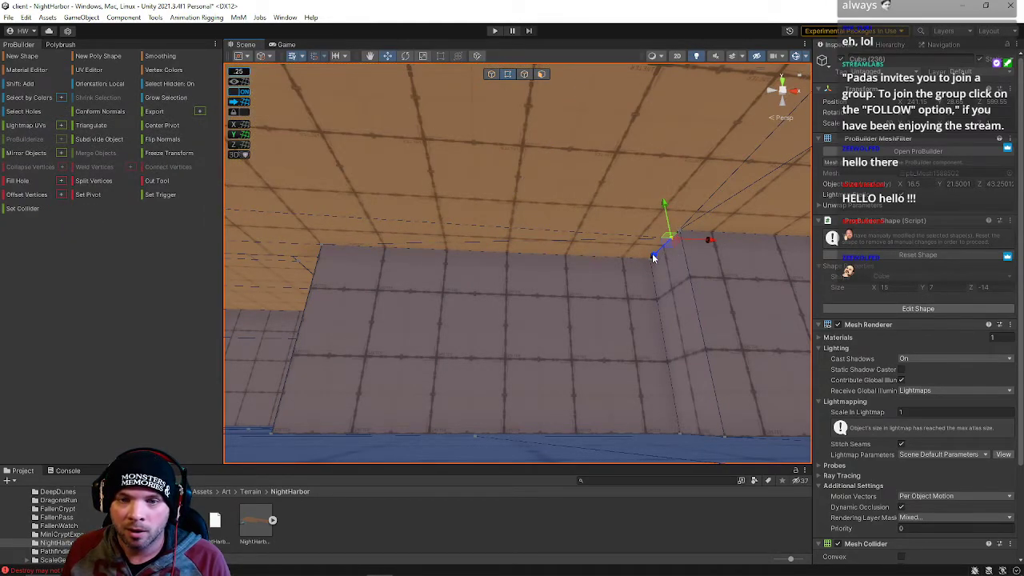
# Move the stray ceiling vertex into the room's far corner and collapse it with the vertex there
pyautogui.moveTo(719, 232); pyautogui.dragTo(490, 232, button='right')
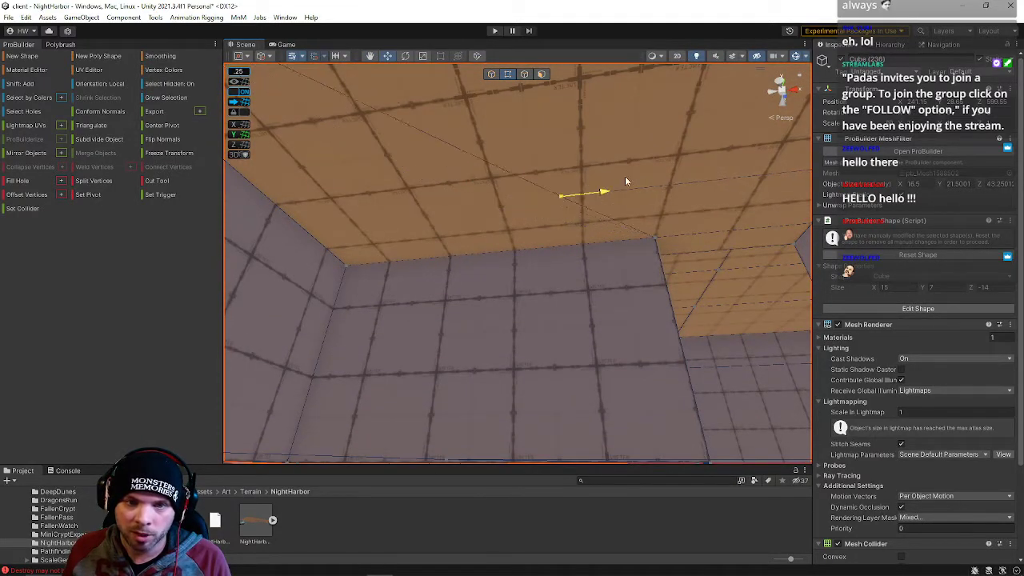
pyautogui.moveTo(703, 176); pyautogui.dragTo(544, 218, button='right')
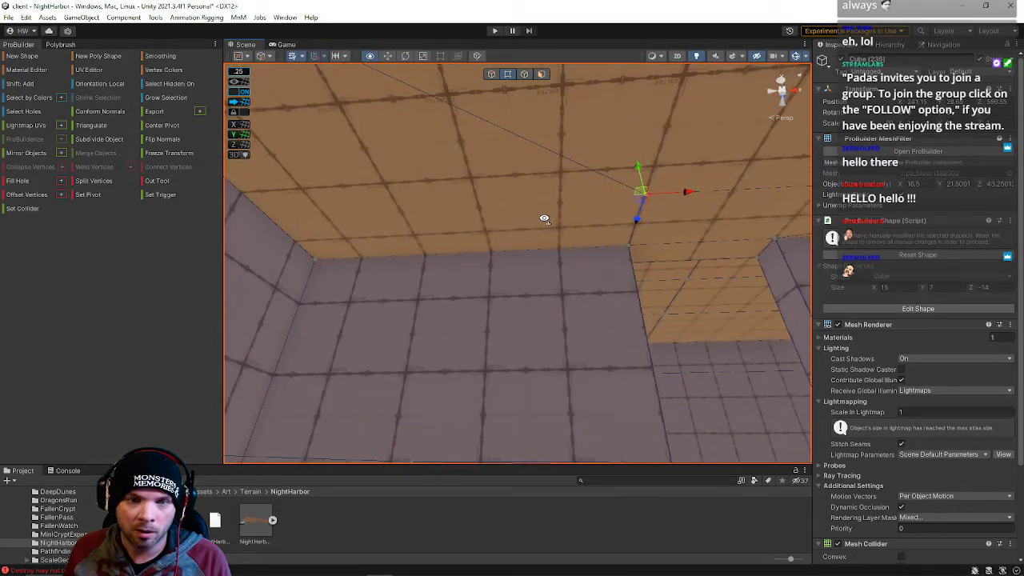
pyautogui.moveTo(350, 268); pyautogui.dragTo(648, 243, button='right')
pyautogui.moveTo(648, 243); pyautogui.dragTo(582, 256)
pyautogui.moveTo(624, 256); pyautogui.dragTo(603, 228, button='right')
pyautogui.click(611, 225)
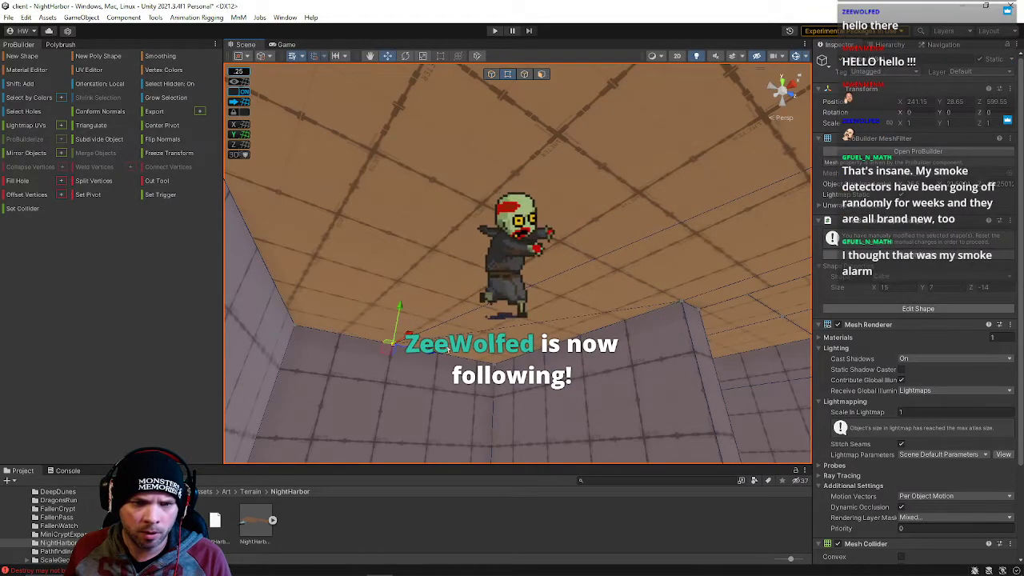
pyautogui.moveTo(358, 344); pyautogui.dragTo(275, 320)
pyautogui.hotkey('alt', 'c')
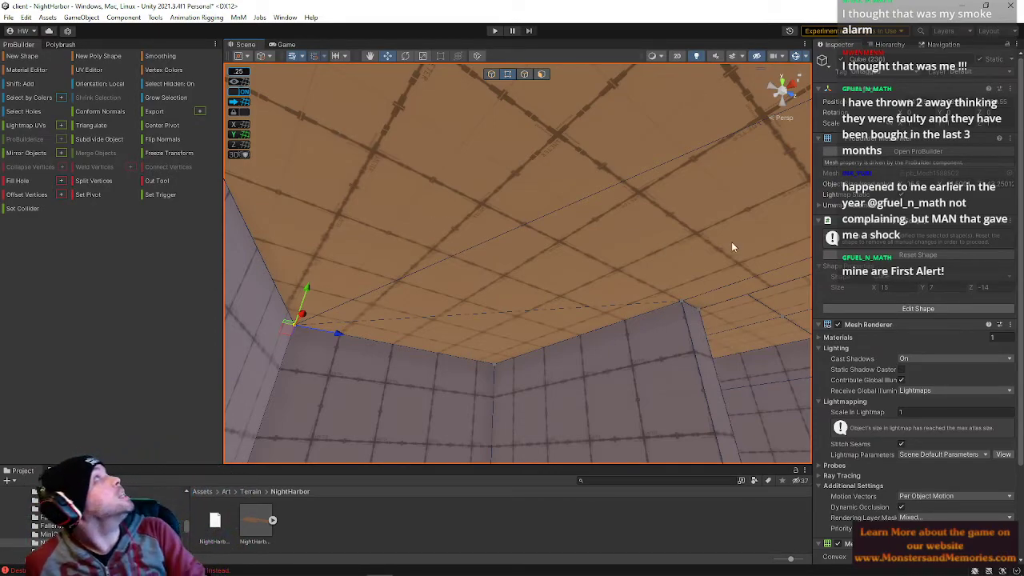
# Move the wall seam's ceiling and floor vertices onto the neighbouring seam and merge the overlapping points
pyautogui.moveTo(539, 264); pyautogui.dragTo(80, 341, button='right')
pyautogui.moveTo(178, 367); pyautogui.dragTo(221, 379, button='right')
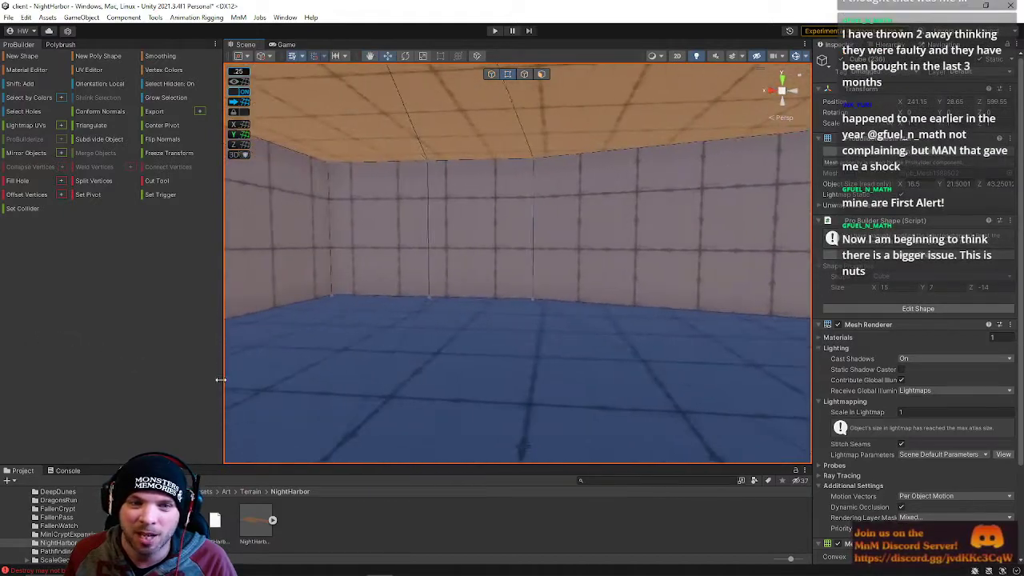
pyautogui.keyDown('shift'); pyautogui.click(434, 164); pyautogui.keyUp('shift')
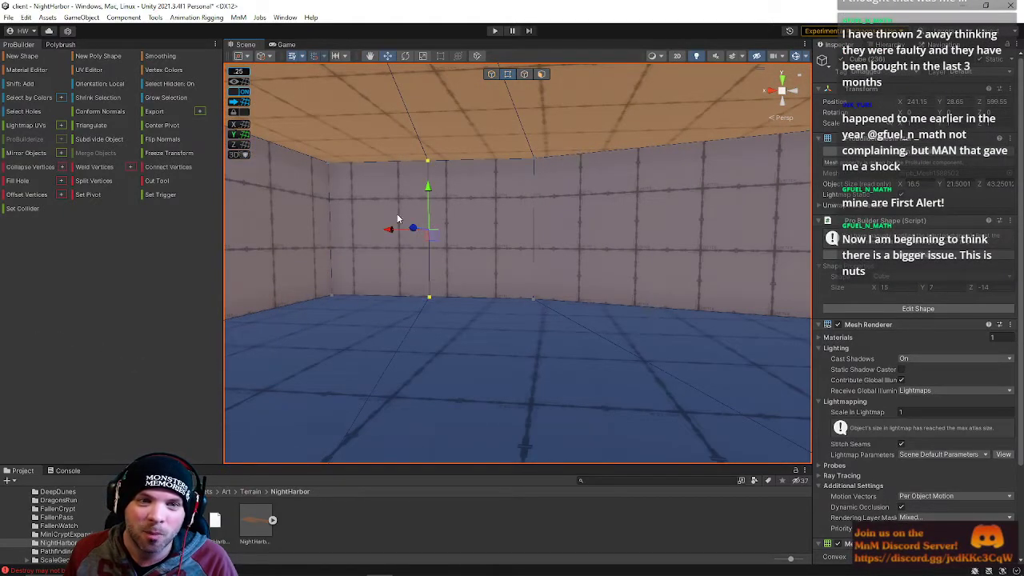
pyautogui.moveTo(395, 236); pyautogui.dragTo(500, 250)
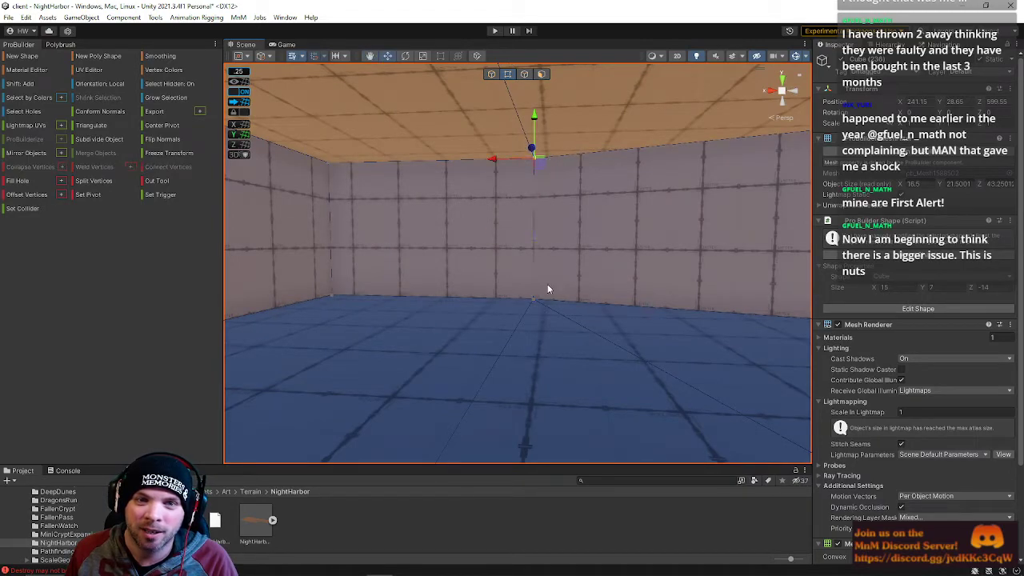
pyautogui.hotkey('alt', 'c')
pyautogui.hotkey('ctrl', 'z')
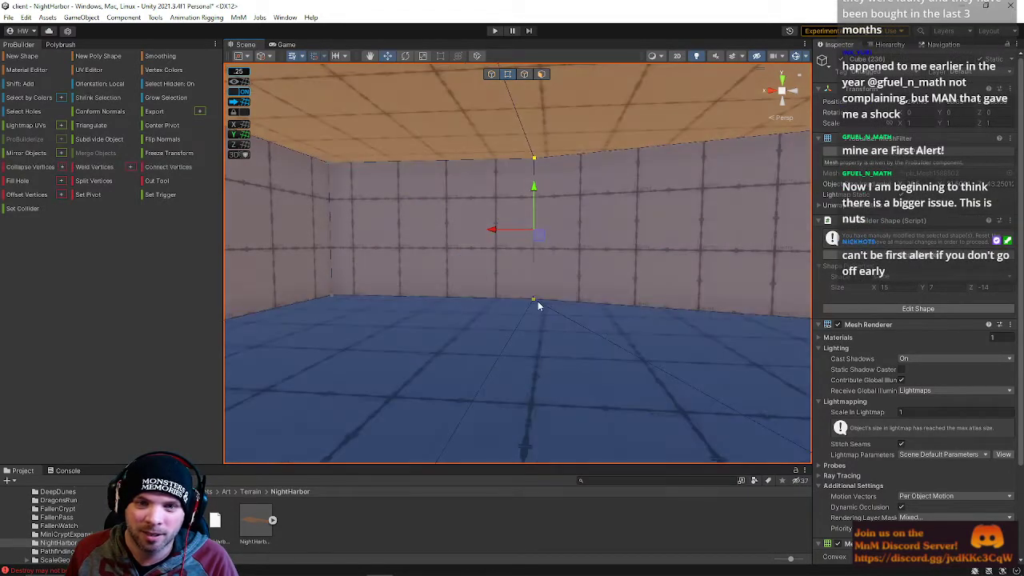
pyautogui.click(533, 300)
pyautogui.keyDown('alt'); pyautogui.moveTo(535, 308); pyautogui.dragTo(387, 296); pyautogui.keyUp('alt')
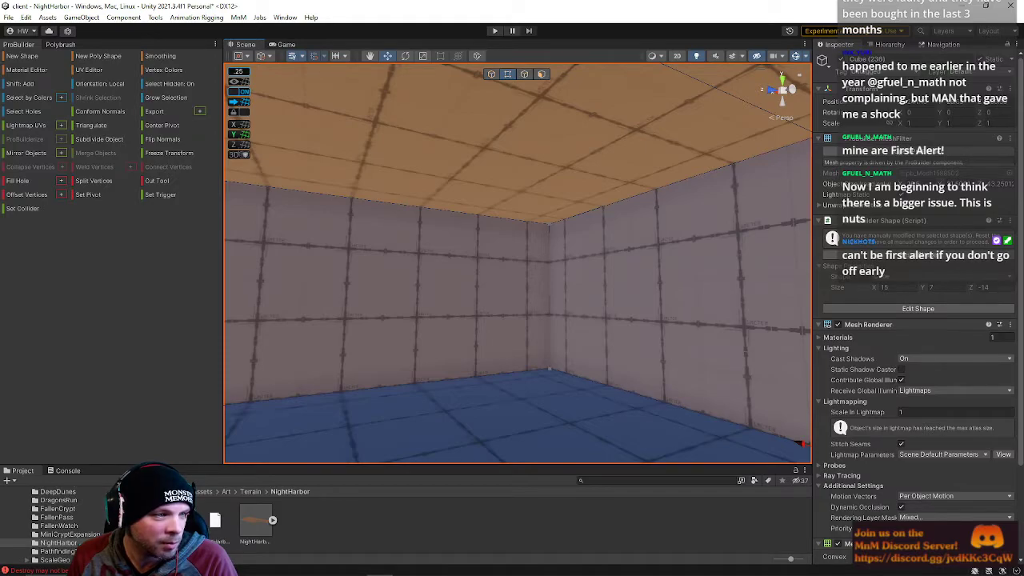
# Return to object selection outside the building, deselect the mesh and save the scene
pyautogui.moveTo(424, 317); pyautogui.dragTo(833, 339, button='right')
pyautogui.press('w')
pyautogui.press('s')
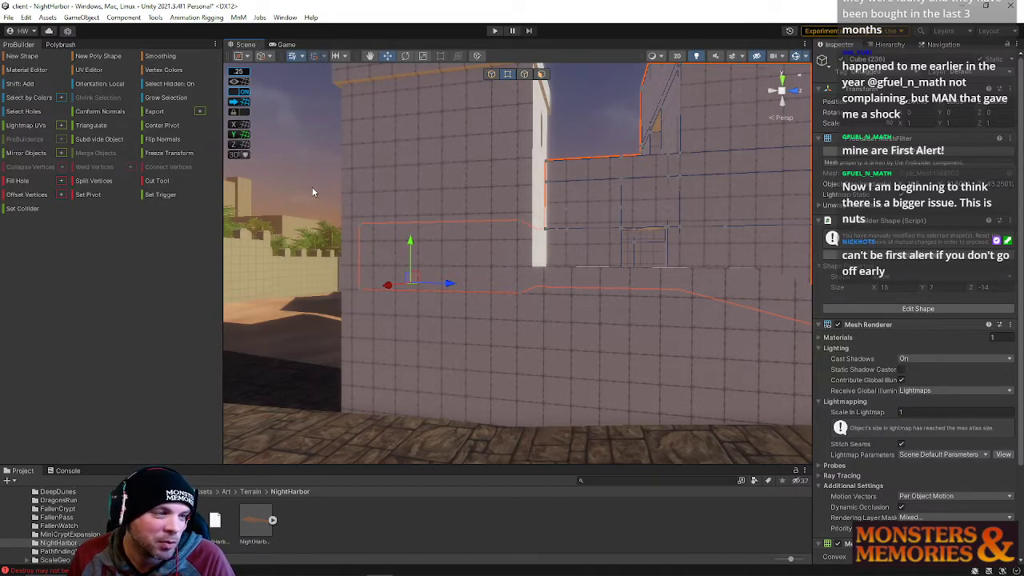
pyautogui.click(491, 73)
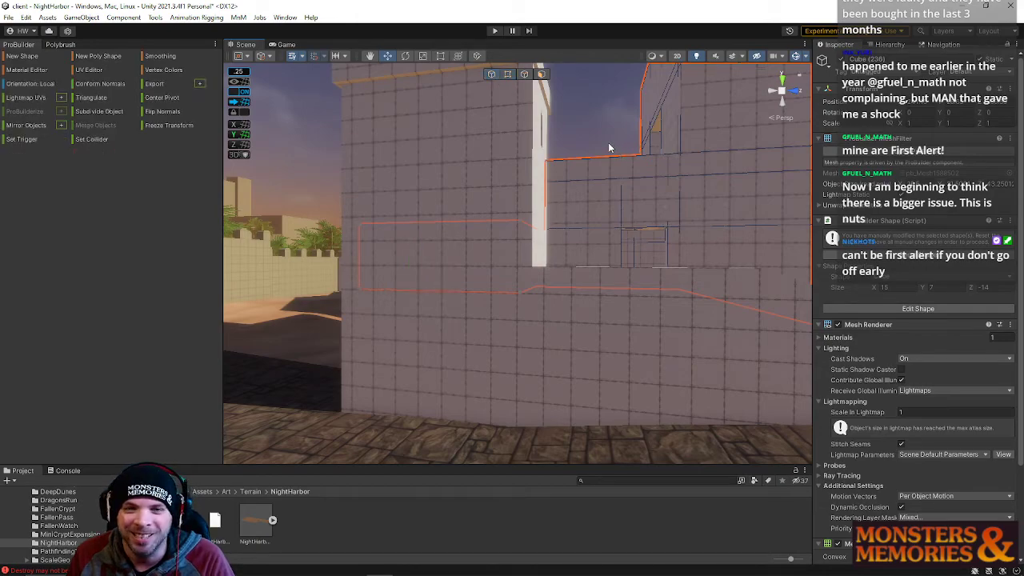
pyautogui.click(608, 142)
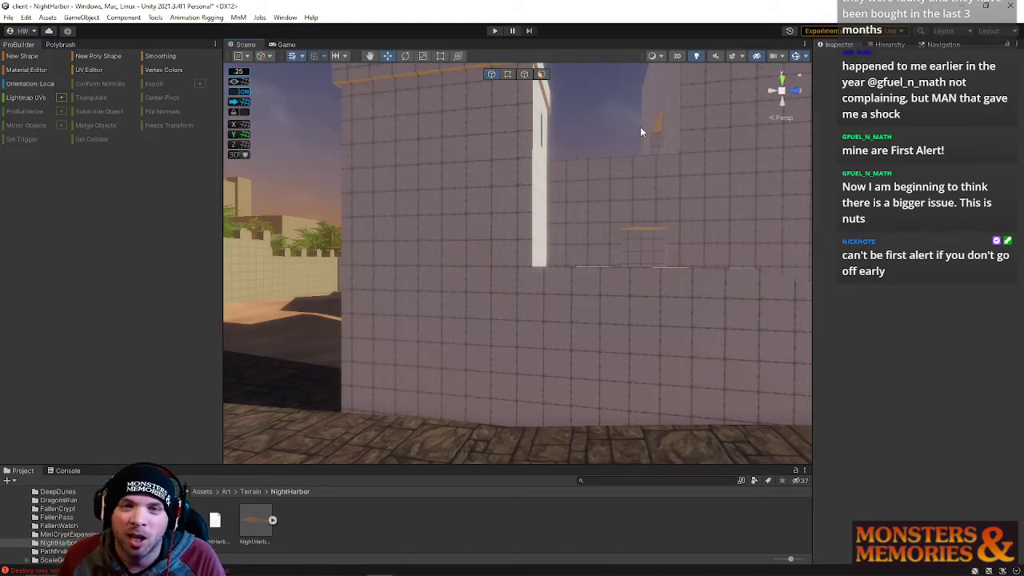
pyautogui.click(7, 17)
pyautogui.click(23, 67)
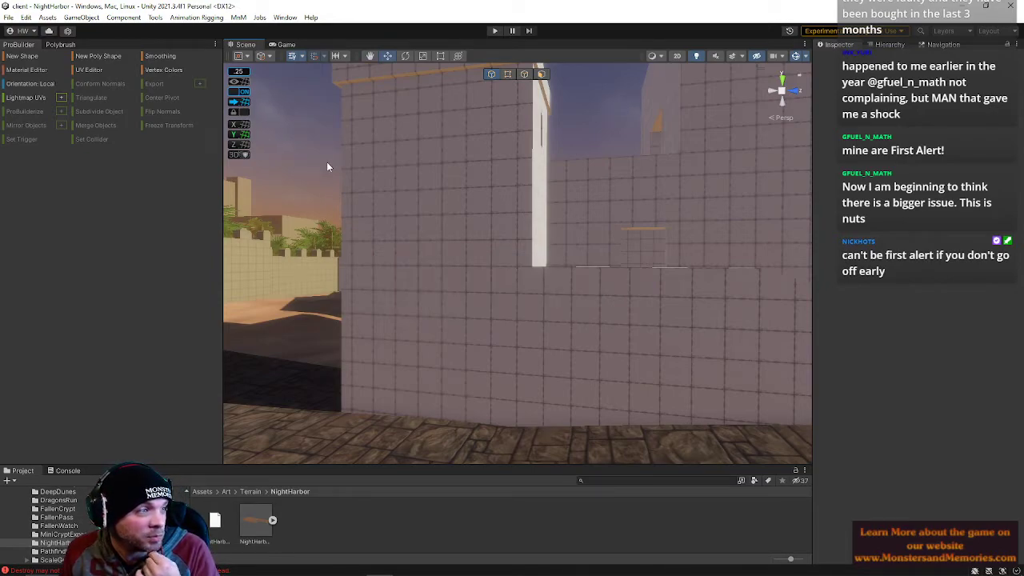
pyautogui.moveTo(405, 194); pyautogui.dragTo(364, 169, button='right')
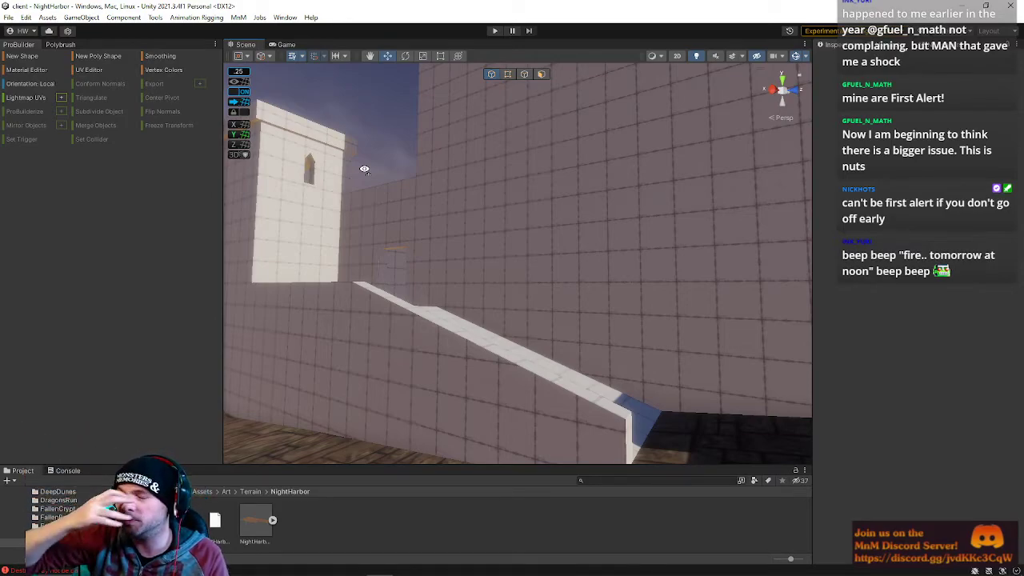
pyautogui.moveTo(388, 125); pyautogui.dragTo(455, 129, button='right')
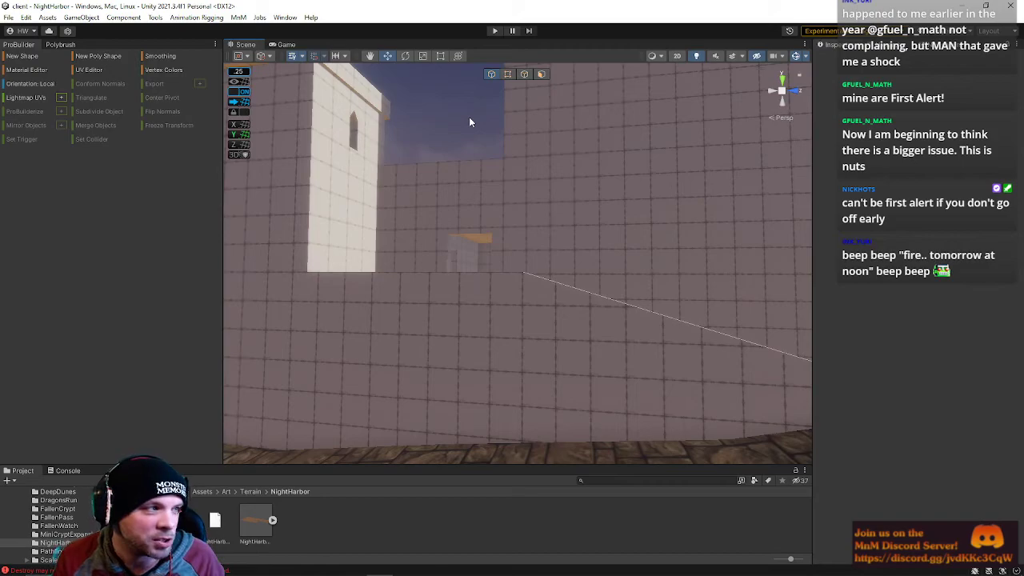
pyautogui.moveTo(449, 170)
pyautogui.mouseDown(button='right')
pyautogui.moveTo(467, 195)
pyautogui.moveTo(451, 185)
pyautogui.mouseUp(button='right')
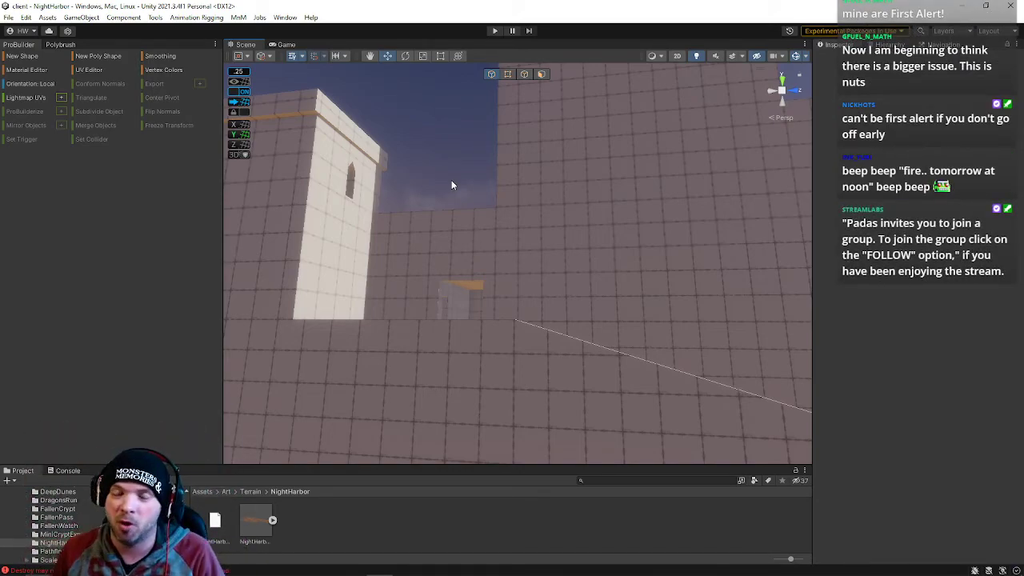
# Select the building mesh and try deleting the sloped wedge faces that protrude through the lower part of the exterior doorway
pyautogui.moveTo(455, 149); pyautogui.dragTo(306, 228, button='right')
pyautogui.click(519, 255)
pyautogui.moveTo(519, 256); pyautogui.dragTo(349, 252, button='right')
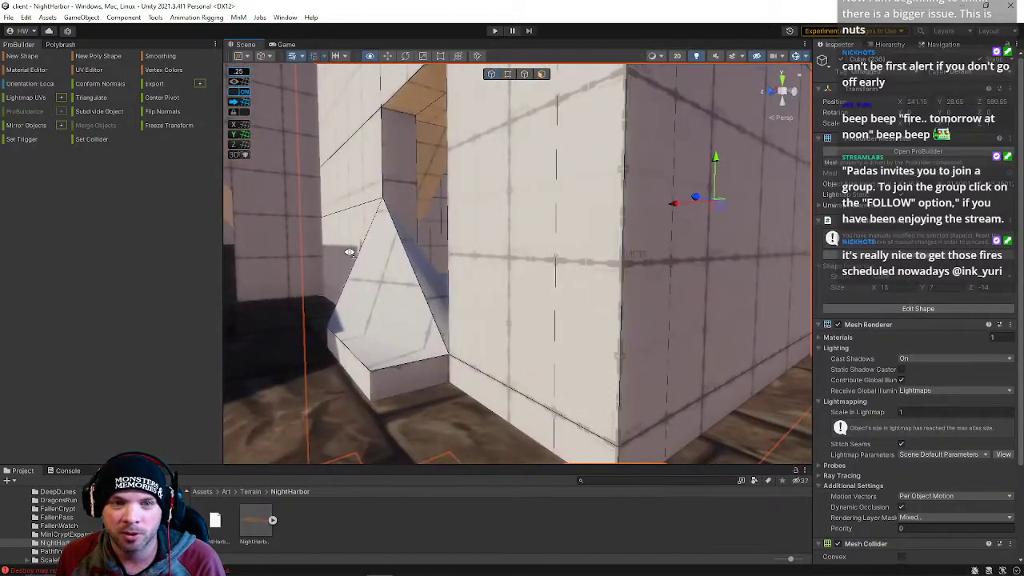
pyautogui.click(541, 74)
pyautogui.moveTo(402, 293); pyautogui.dragTo(480, 336, button='right')
pyautogui.click(523, 328)
pyautogui.press('Delete')
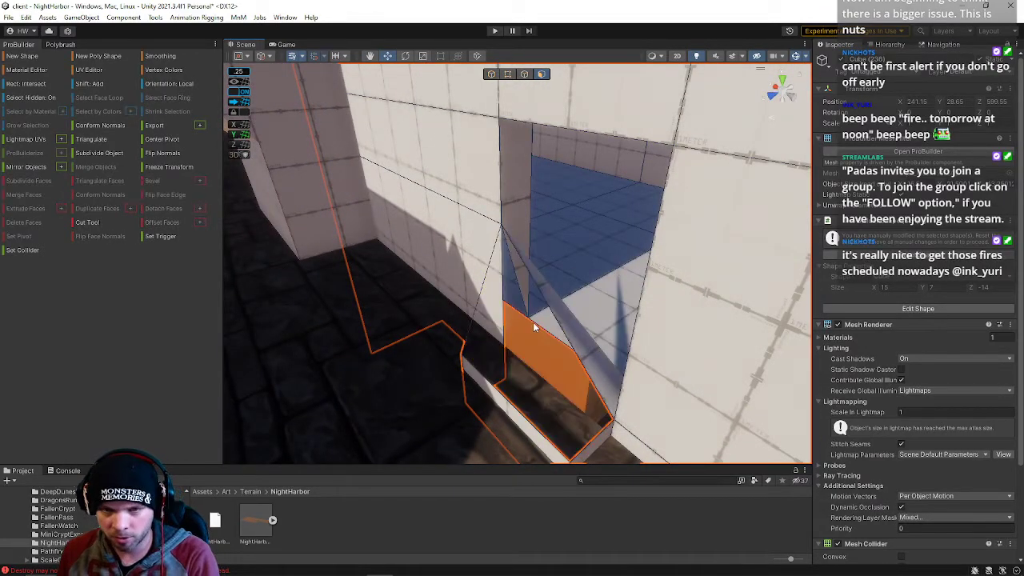
pyautogui.moveTo(501, 326); pyautogui.dragTo(758, 214, button='right')
pyautogui.click(615, 215)
pyautogui.moveTo(619, 234); pyautogui.dragTo(579, 210, button='right')
pyautogui.press('Delete')
# Try raising the edges around the lower part of the exterior doorway opening
pyautogui.moveTo(615, 281); pyautogui.dragTo(416, 317, button='right')
pyautogui.click(608, 298)
pyautogui.click(524, 74)
pyautogui.click(490, 305)
pyautogui.moveTo(499, 260); pyautogui.dragTo(503, 229)
pyautogui.moveTo(504, 229); pyautogui.dragTo(633, 288, button='right')
pyautogui.moveTo(371, 258); pyautogui.dragTo(407, 258, button='middle')
pyautogui.moveTo(408, 258); pyautogui.dragTo(354, 256, button='right')
pyautogui.moveTo(358, 244); pyautogui.dragTo(357, 209)
# Lower the horizontal wall edge beside the exterior doorway toward the ground
pyautogui.moveTo(605, 268); pyautogui.dragTo(560, 264, button='right')
pyautogui.click(615, 297)
pyautogui.moveTo(622, 282); pyautogui.dragTo(694, 245, button='right')
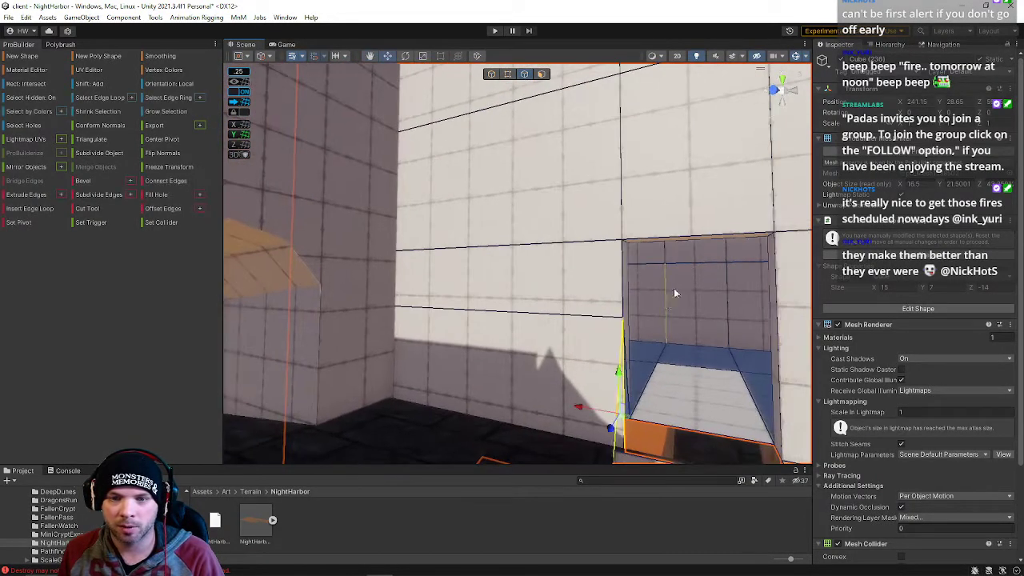
pyautogui.click(569, 326)
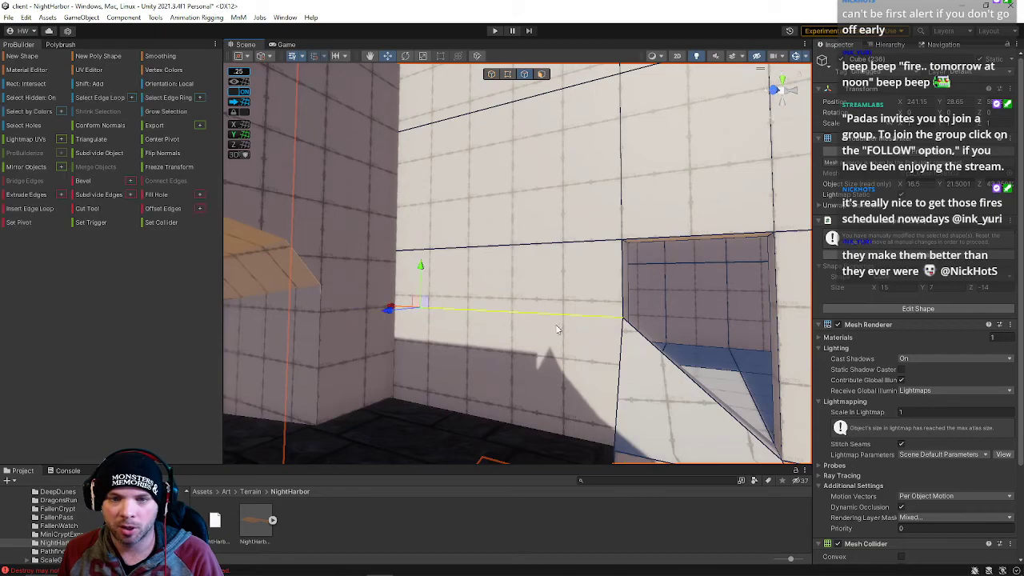
pyautogui.moveTo(421, 273); pyautogui.dragTo(416, 361)
# Examine the narrow face strip and its neighbouring face on the underside of the building
pyautogui.moveTo(495, 342); pyautogui.dragTo(563, 78, button='right')
pyautogui.press('a')
pyautogui.click(542, 73)
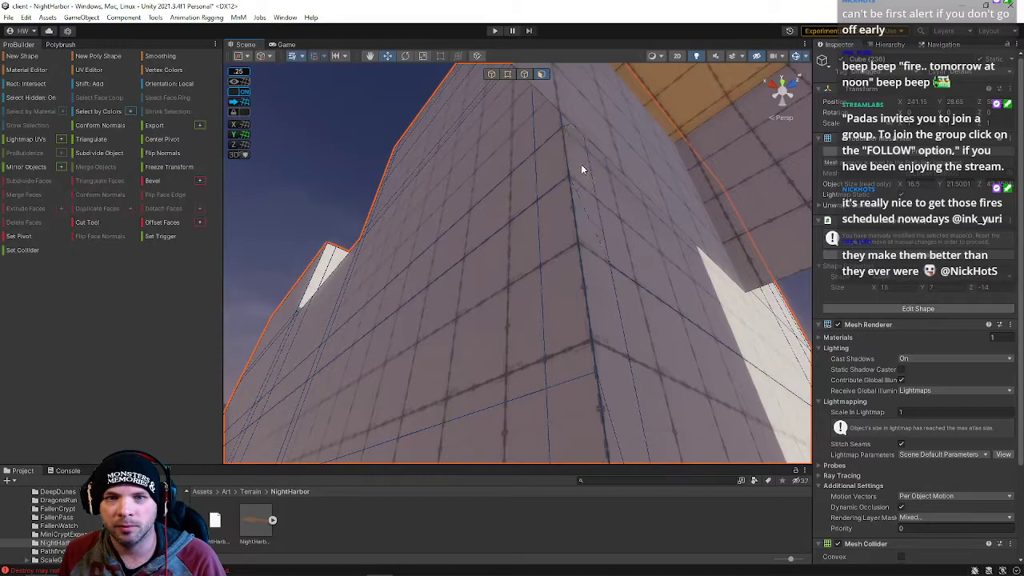
pyautogui.click(582, 172)
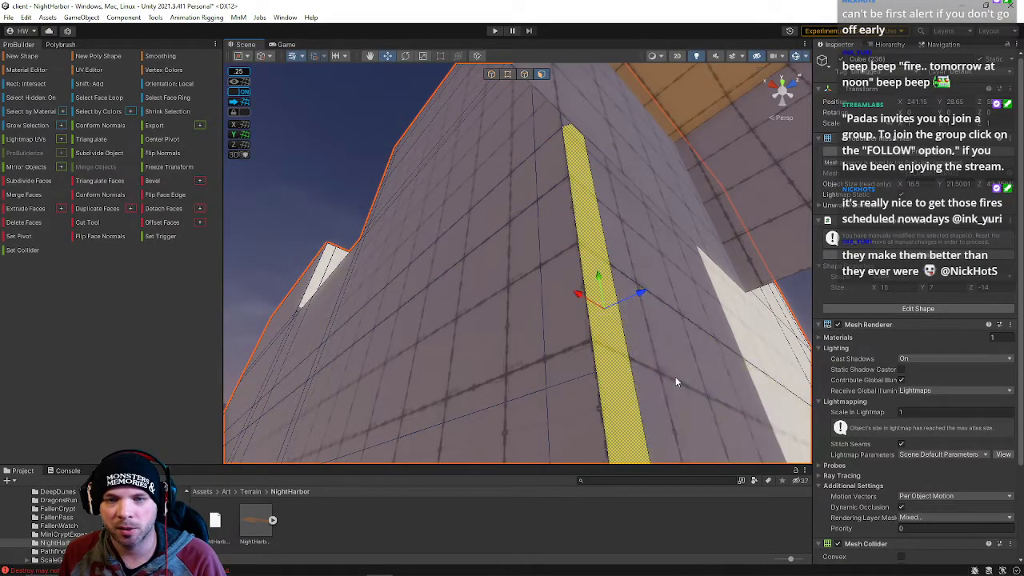
pyautogui.click(647, 277)
# Select the full chain of vertical edges beside the inner wall corner near the doorway and shift it toward the corner
pyautogui.moveTo(647, 278); pyautogui.dragTo(521, 130, button='right')
pyautogui.click(524, 73)
pyautogui.click(520, 199)
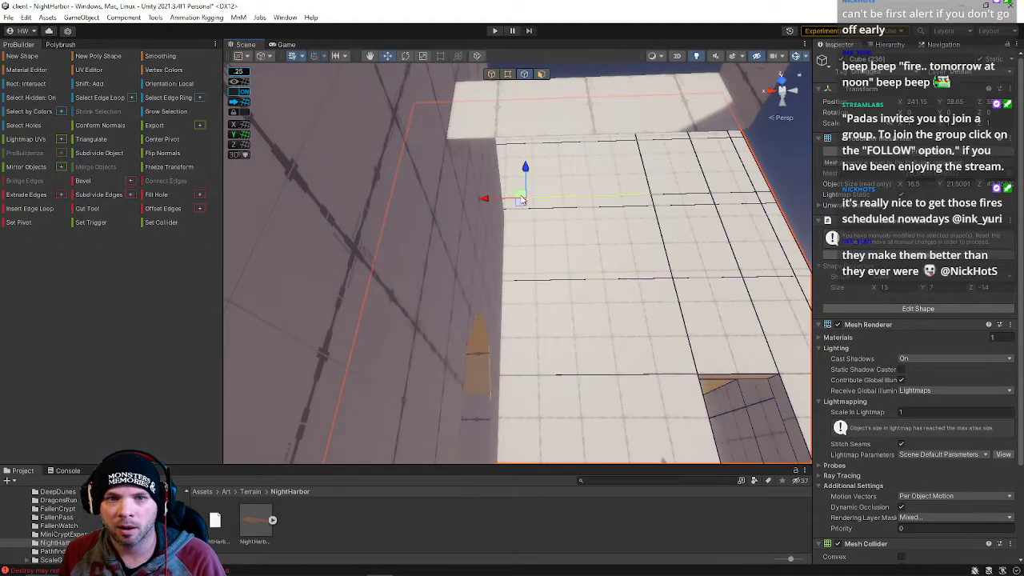
pyautogui.doubleClick(524, 216)
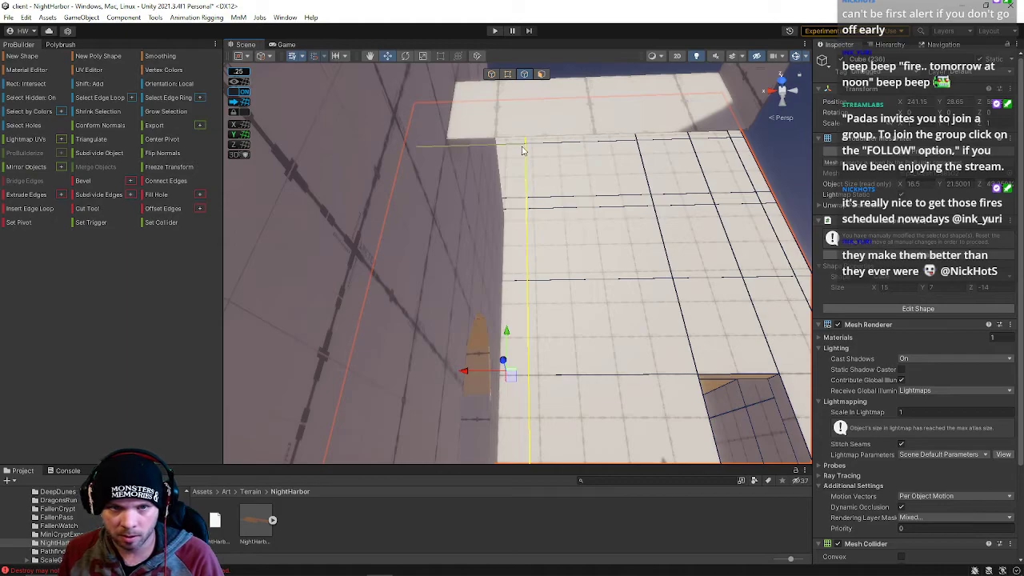
pyautogui.click(525, 147)
pyautogui.keyDown('shift'); pyautogui.click(528, 174); pyautogui.keyUp('shift')
pyautogui.keyDown('shift'); pyautogui.click(529, 244); pyautogui.keyUp('shift')
pyautogui.keyDown('shift'); pyautogui.click(528, 339); pyautogui.keyUp('shift')
pyautogui.keyDown('shift'); pyautogui.click(531, 415); pyautogui.keyUp('shift')
pyautogui.press('f')
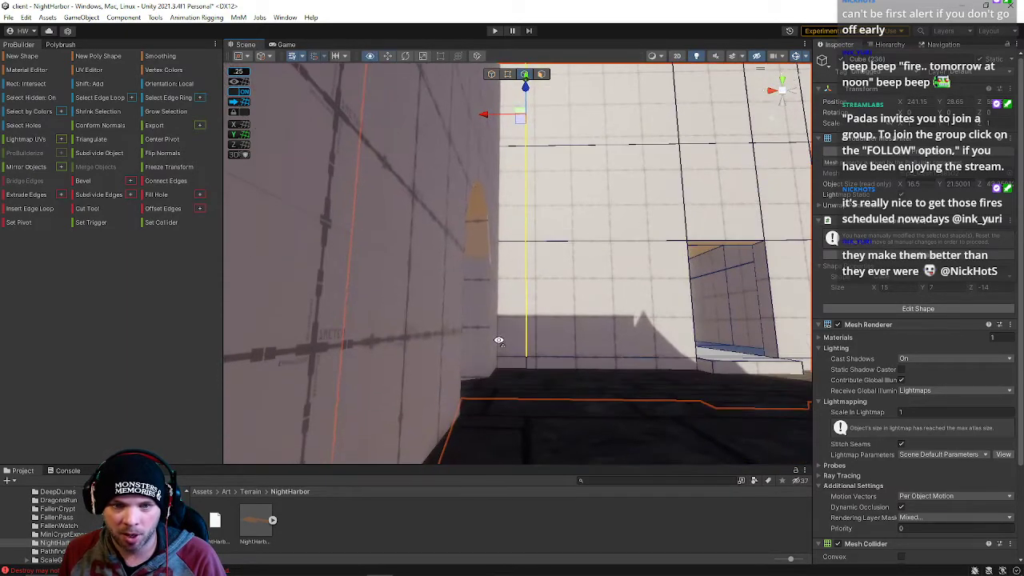
pyautogui.moveTo(485, 133); pyautogui.dragTo(457, 133)
# Select the adjoining faces on the underside of the building, including the small one near its corner, and delete them
pyautogui.moveTo(475, 199); pyautogui.dragTo(608, 191, button='right')
pyautogui.click(542, 74)
pyautogui.scroll(4, 507, 346)
pyautogui.scroll(-3, 503, 301)
pyautogui.moveTo(503, 301); pyautogui.dragTo(509, 252, button='right')
pyautogui.click(511, 246)
pyautogui.keyDown('shift'); pyautogui.click(537, 263); pyautogui.keyUp('shift')
pyautogui.keyDown('alt'); pyautogui.moveTo(553, 411); pyautogui.dragTo(514, 429); pyautogui.keyUp('alt')
pyautogui.keyDown('alt'); pyautogui.moveTo(585, 453); pyautogui.dragTo(525, 143); pyautogui.keyUp('alt')
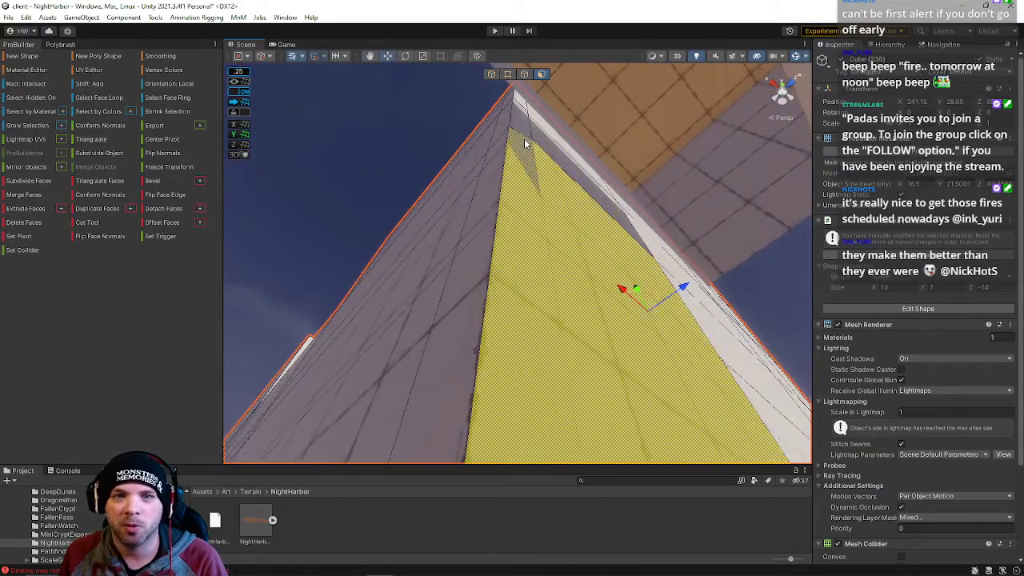
pyautogui.keyDown('shift'); pyautogui.click(524, 140); pyautogui.keyUp('shift')
pyautogui.moveTo(608, 260); pyautogui.dragTo(404, 423, button='right')
pyautogui.press('BackSpace')
# Lower the short horizontal wall edge just above the neighbouring flat block slightly
pyautogui.click(525, 73)
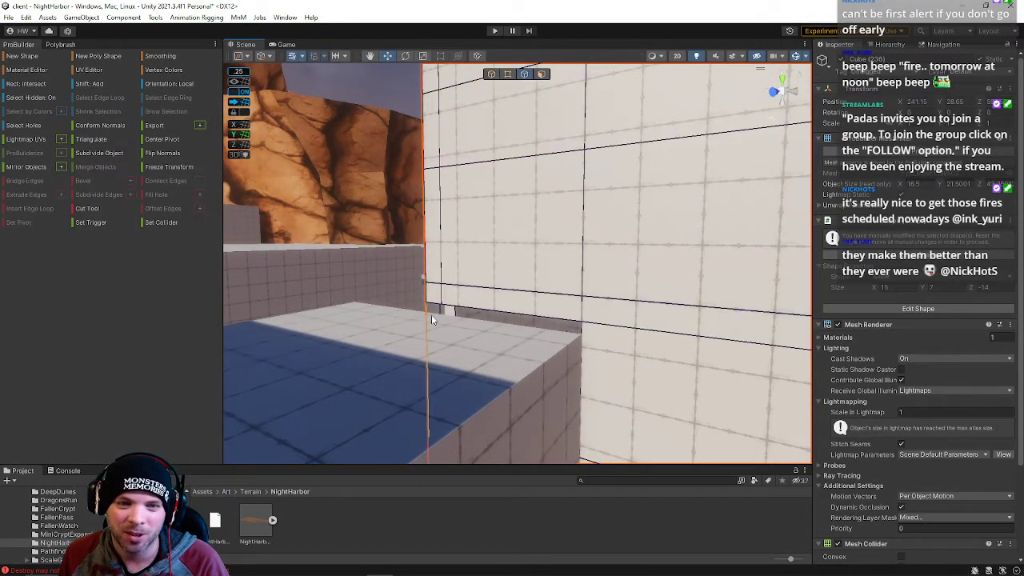
pyautogui.click(460, 311)
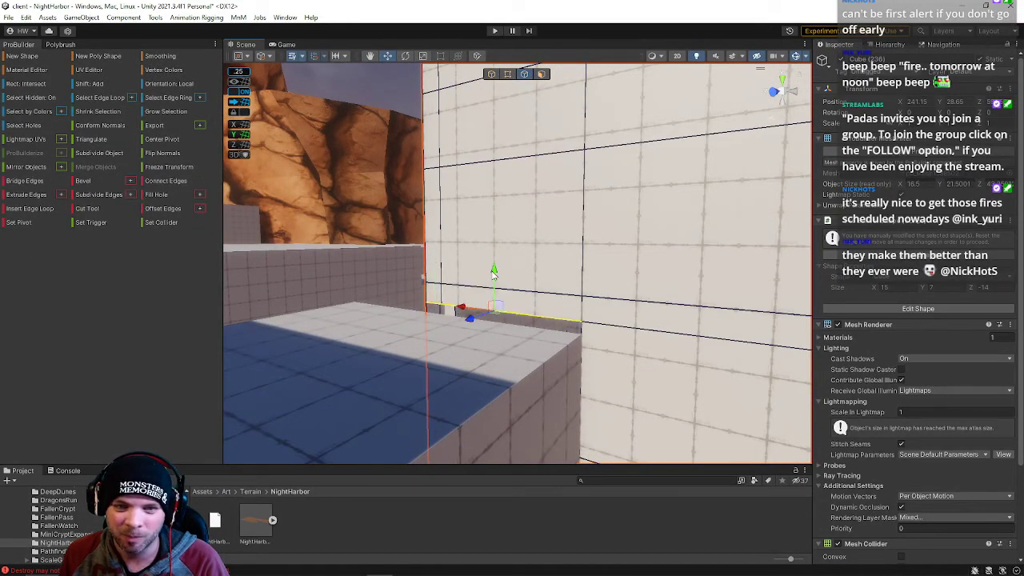
pyautogui.moveTo(494, 274); pyautogui.dragTo(493, 283)
pyautogui.moveTo(509, 308); pyautogui.dragTo(608, 316, button='right')
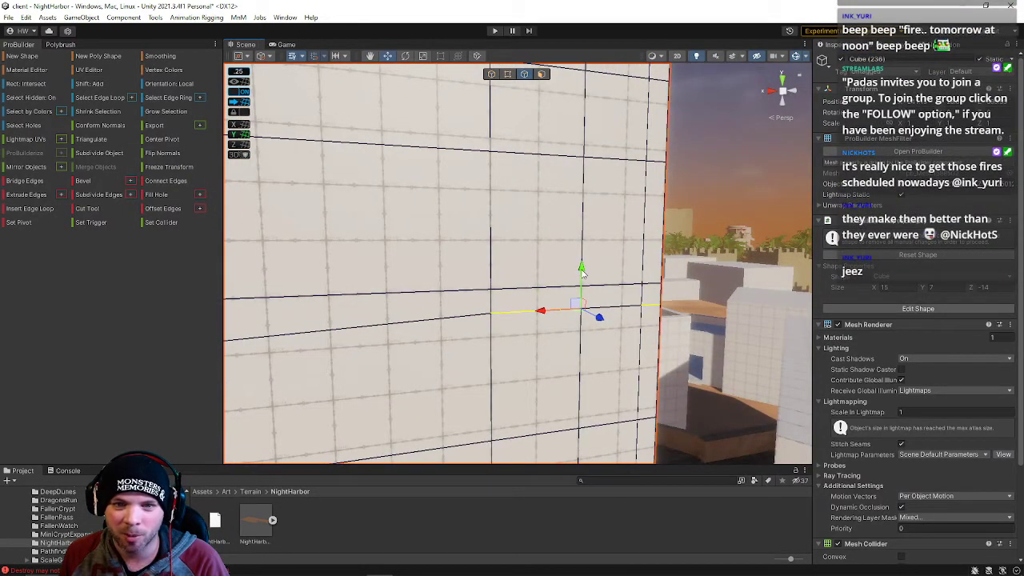
pyautogui.click(583, 279)
pyautogui.moveTo(583, 278)
pyautogui.mouseDown(button='right')
pyautogui.moveTo(521, 290)
pyautogui.moveTo(480, 283)
pyautogui.moveTo(609, 254)
pyautogui.moveTo(669, 293)
pyautogui.moveTo(560, 304)
pyautogui.moveTo(789, 347)
pyautogui.moveTo(855, 315)
pyautogui.moveTo(836, 320)
pyautogui.moveTo(482, 109)
pyautogui.mouseUp(button='right')
# Return to object selection, deselect the building mesh and save the scene
pyautogui.click(491, 74)
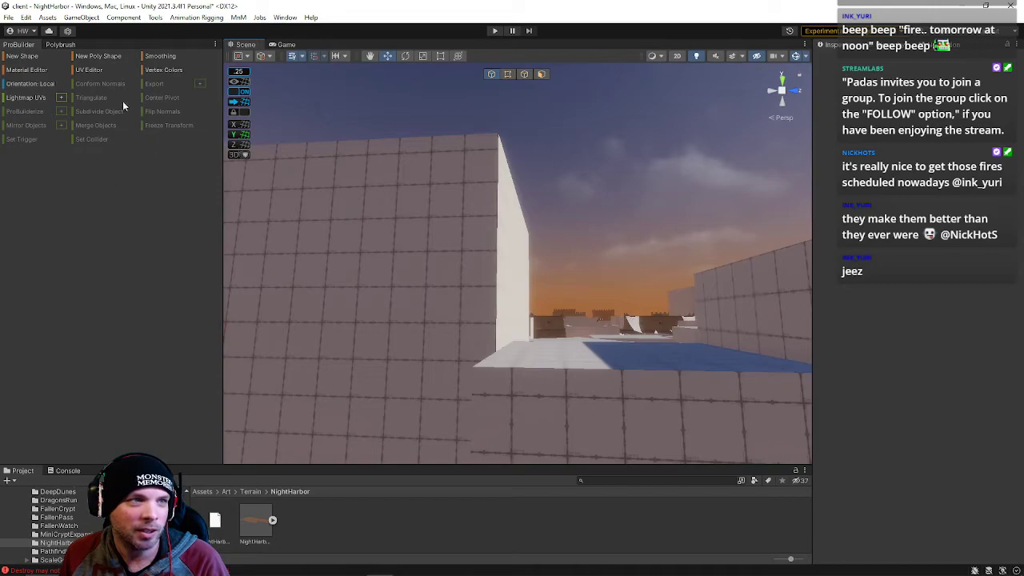
pyautogui.click(15, 18)
pyautogui.click(15, 18)
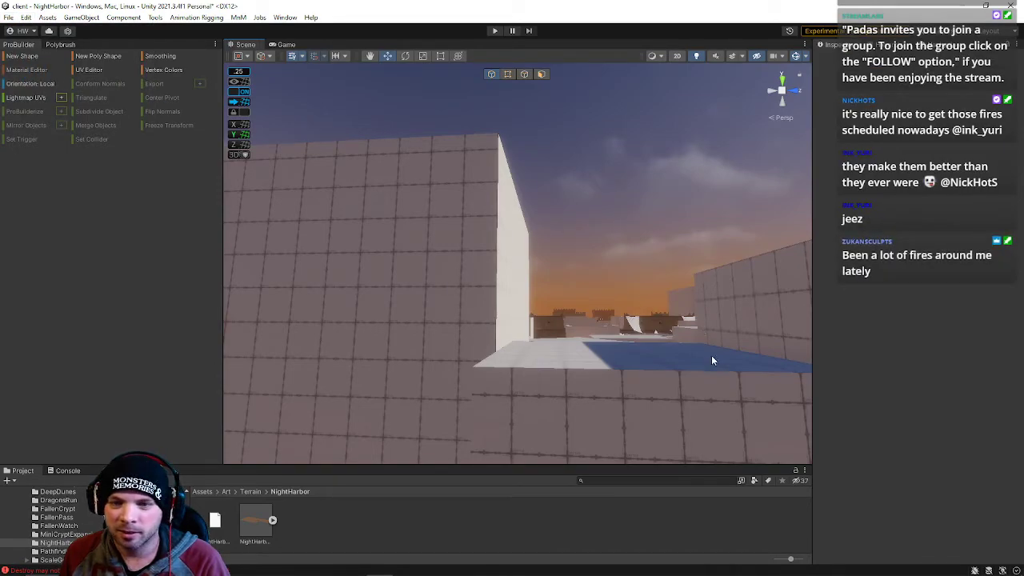
pyautogui.hotkey('ctrl', 's')
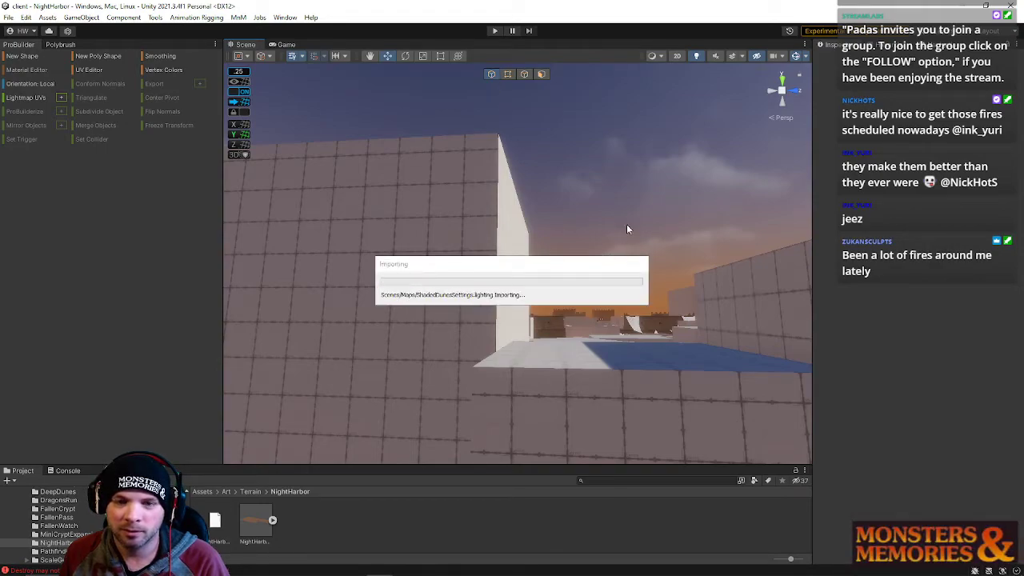
# Select the NightHarborTerrain mesh and move a vertex on the street side of the ground gap along its edge
pyautogui.moveTo(626, 229); pyautogui.dragTo(487, 329, button='right')
pyautogui.click(495, 310)
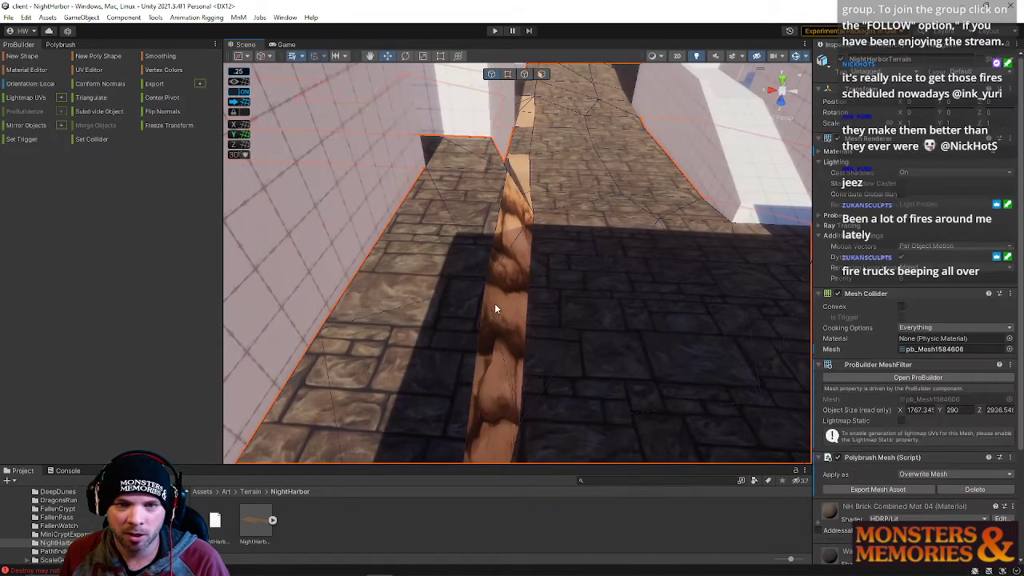
pyautogui.click(508, 75)
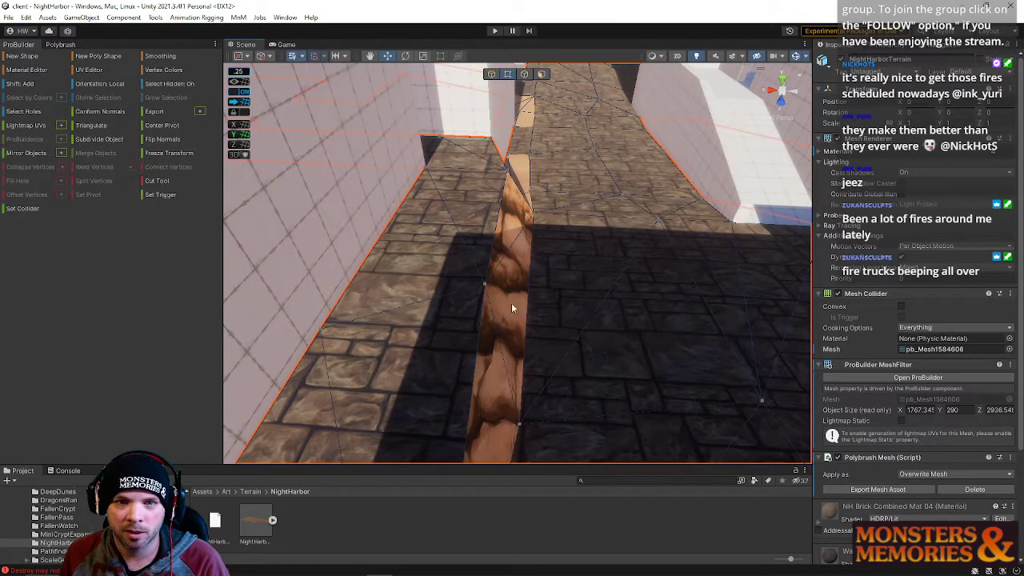
pyautogui.moveTo(553, 370); pyautogui.dragTo(380, 392, button='right')
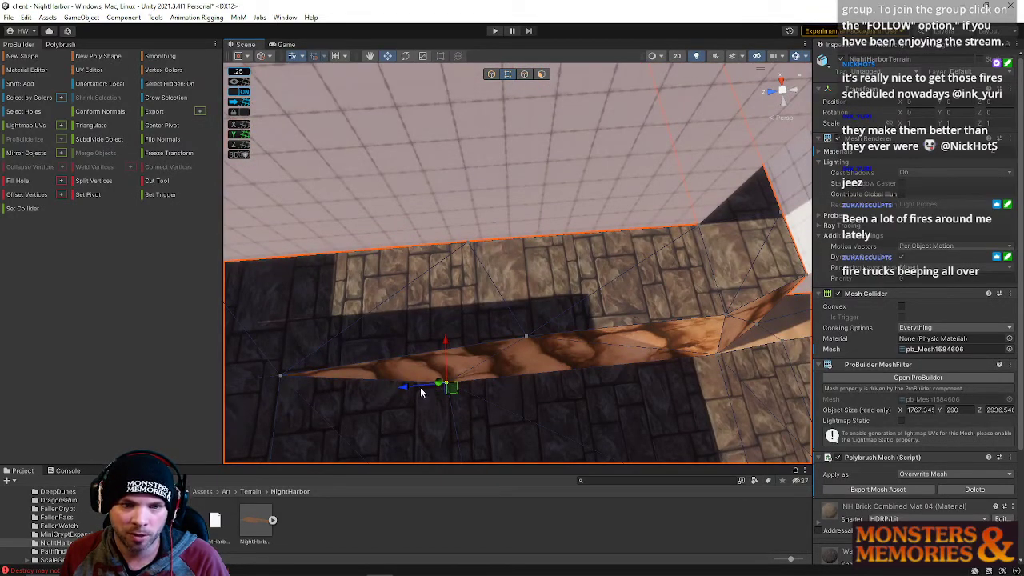
pyautogui.moveTo(417, 386); pyautogui.dragTo(478, 381)
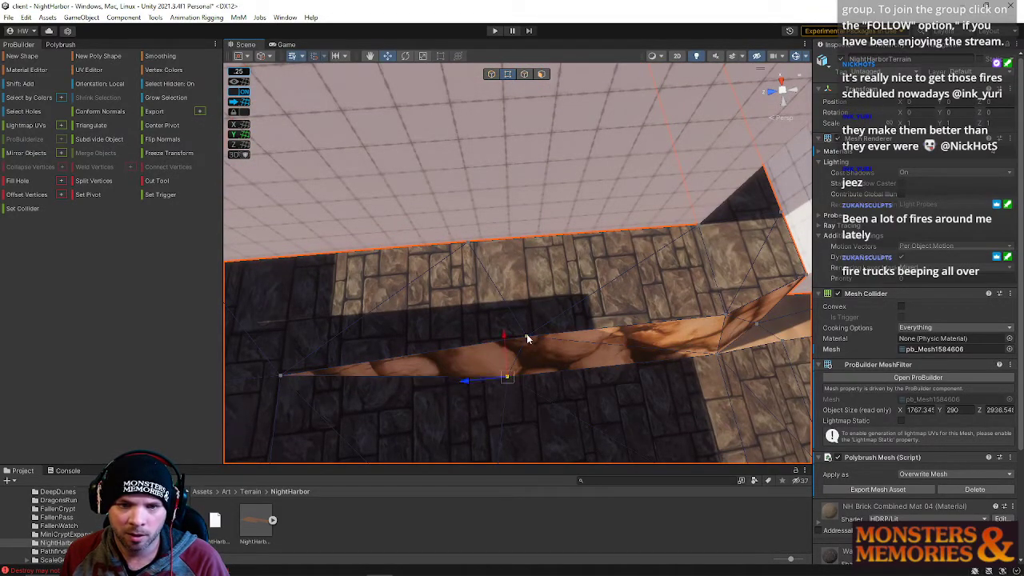
# Reposition the terrain vertex at the wide end of the ground gap, near the building corner
pyautogui.moveTo(511, 301); pyautogui.dragTo(599, 282, button='right')
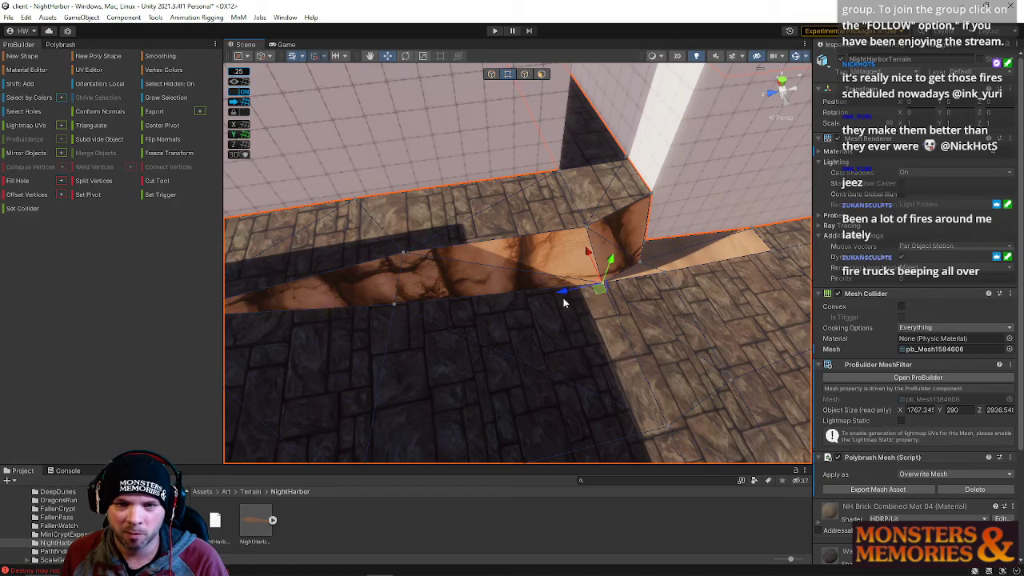
pyautogui.moveTo(557, 295); pyautogui.dragTo(550, 297)
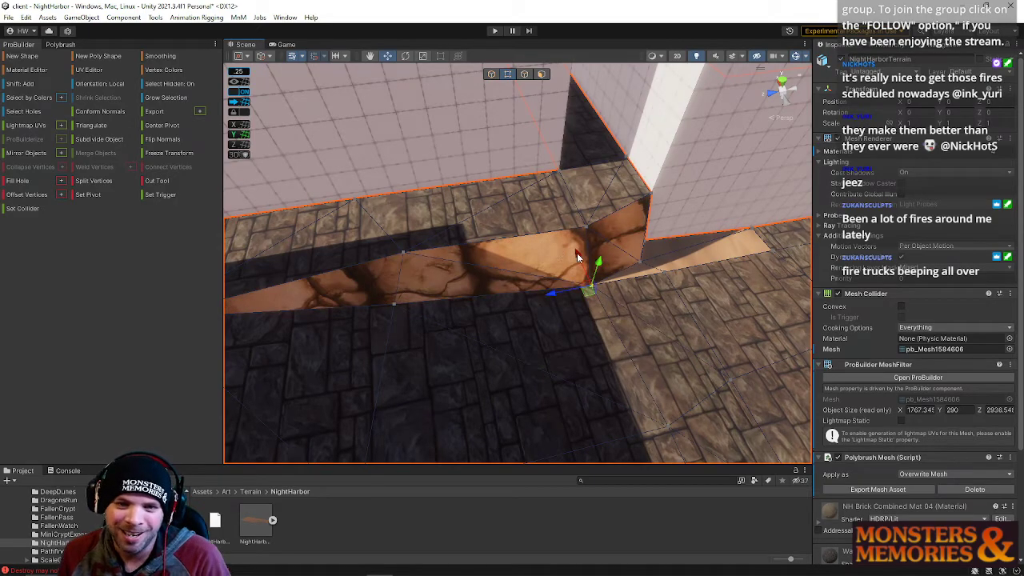
pyautogui.moveTo(578, 255); pyautogui.dragTo(582, 265)
pyautogui.moveTo(581, 265); pyautogui.dragTo(519, 351, button='right')
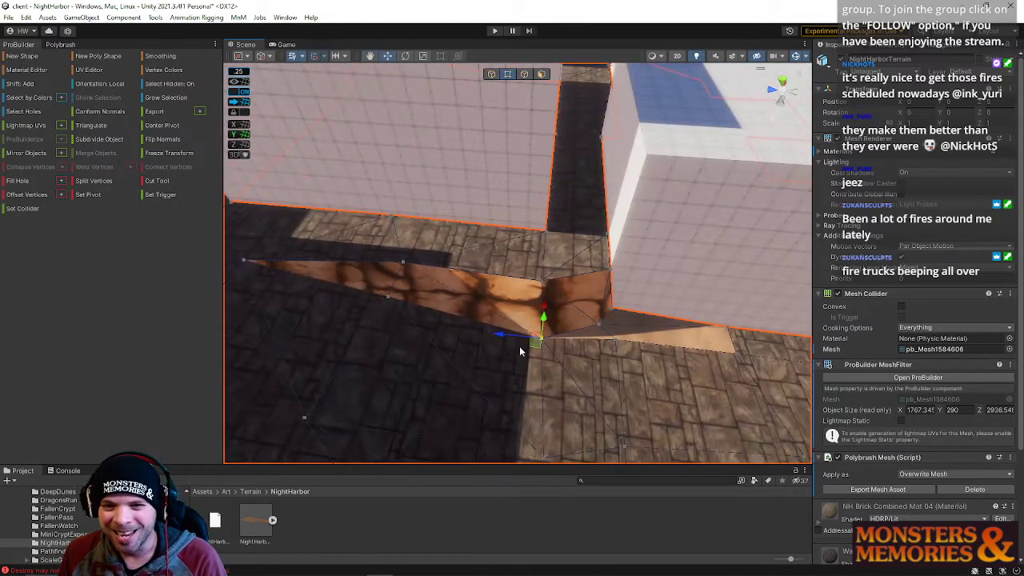
pyautogui.moveTo(503, 340); pyautogui.dragTo(557, 346)
# Nudge another terrain vertex near the ground gap and select the vertex at the base of the building wall
pyautogui.moveTo(614, 369); pyautogui.dragTo(605, 258, button='right')
pyautogui.moveTo(603, 266); pyautogui.dragTo(605, 272)
pyautogui.moveTo(601, 274); pyautogui.dragTo(523, 287, button='right')
pyautogui.click(523, 285)
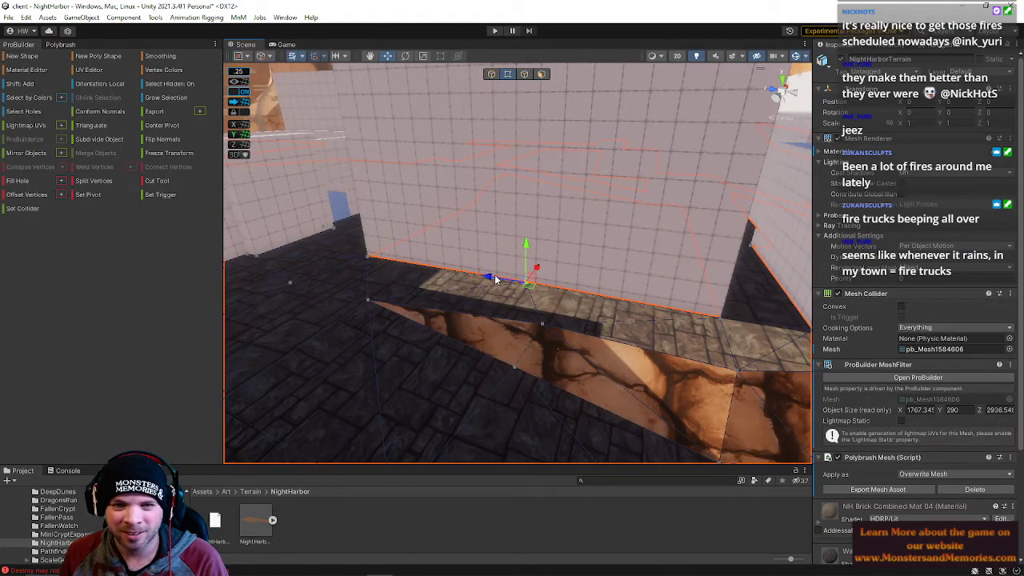
pyautogui.moveTo(518, 284); pyautogui.dragTo(495, 238, button='right')
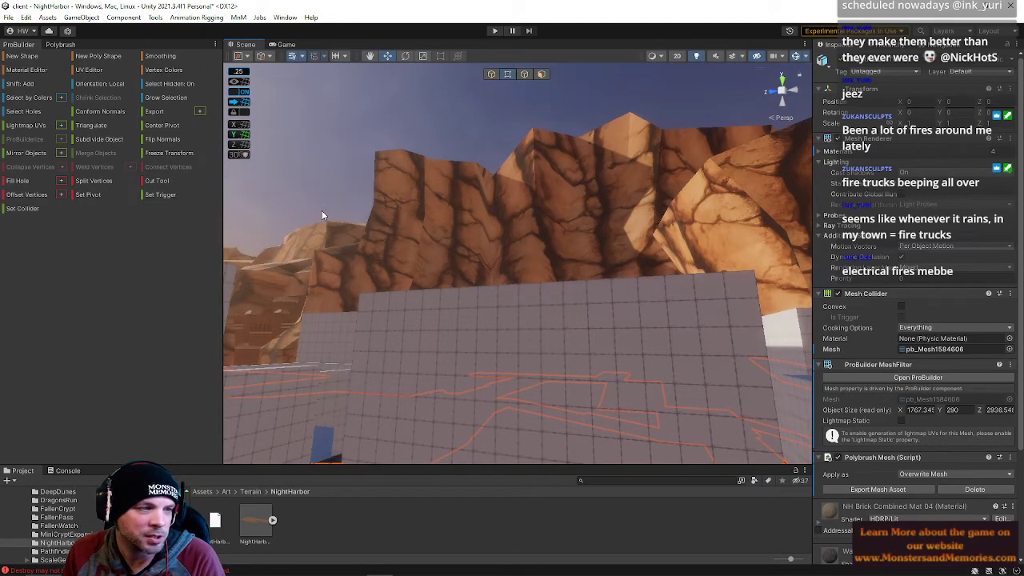
# Save the scene, return to object selection and deselect the terrain
pyautogui.click(10, 18)
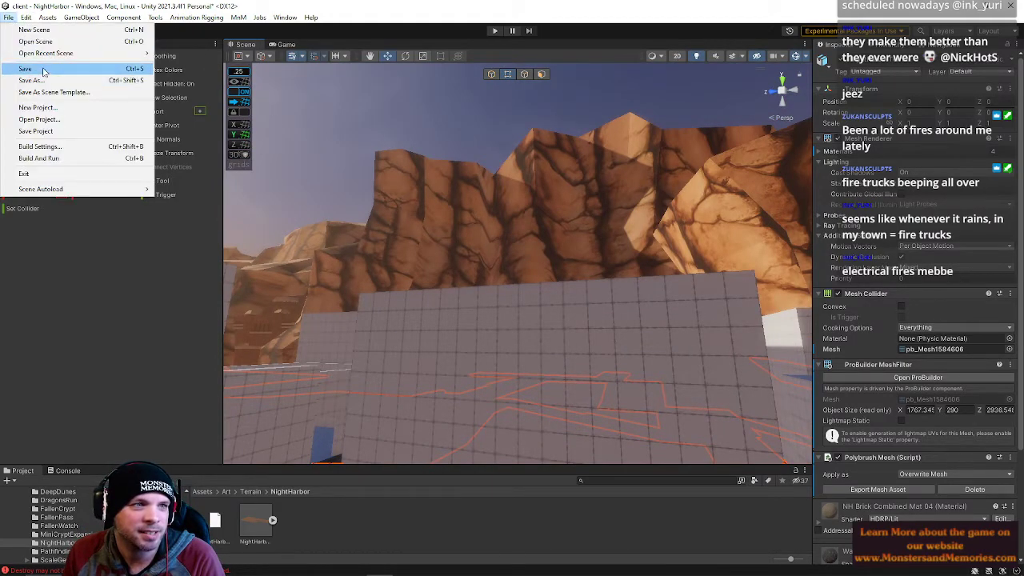
pyautogui.click(348, 161)
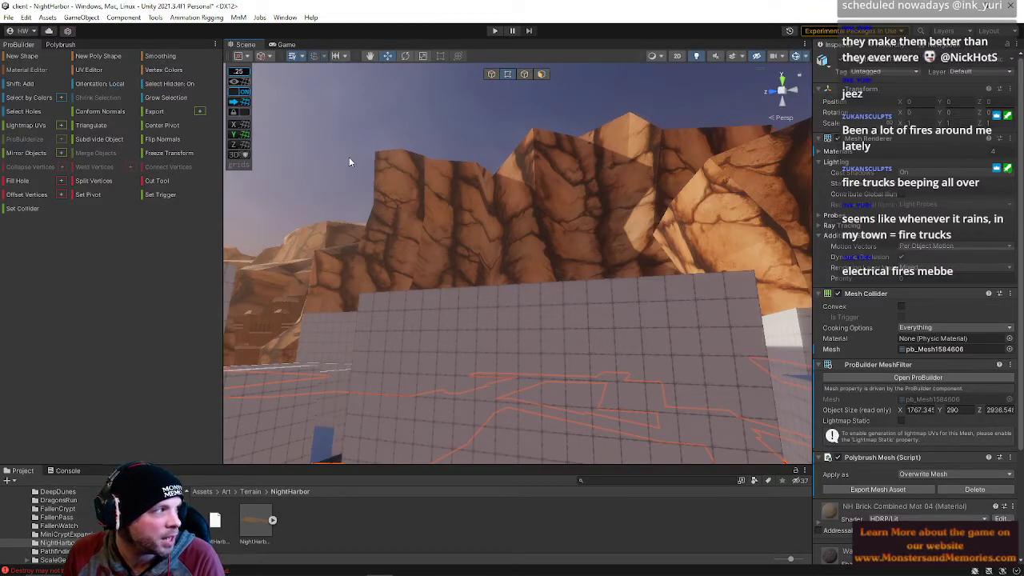
pyautogui.hotkey('ctrl', 's')
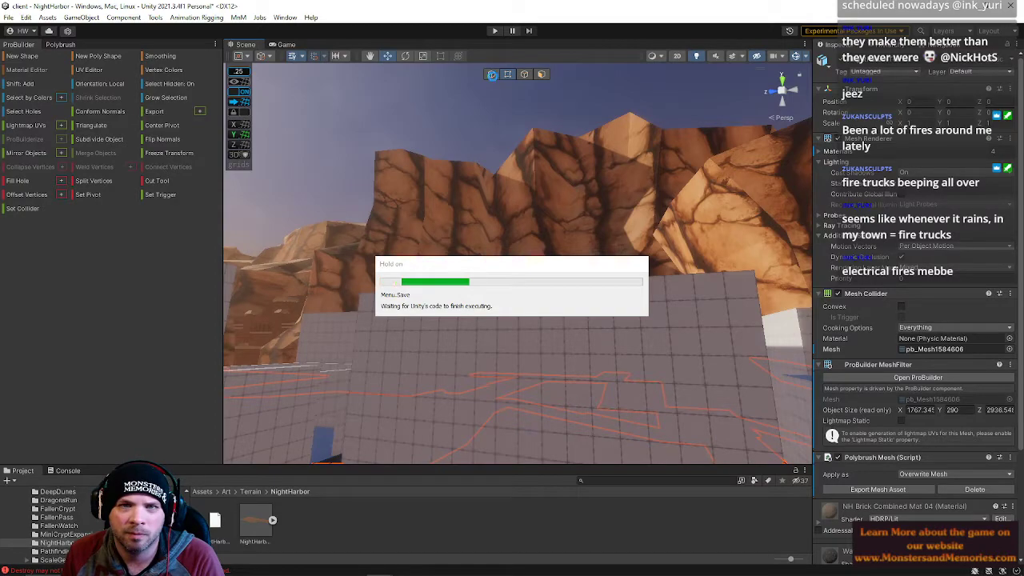
pyautogui.click(493, 76)
pyautogui.moveTo(419, 175); pyautogui.dragTo(760, 216, button='right')
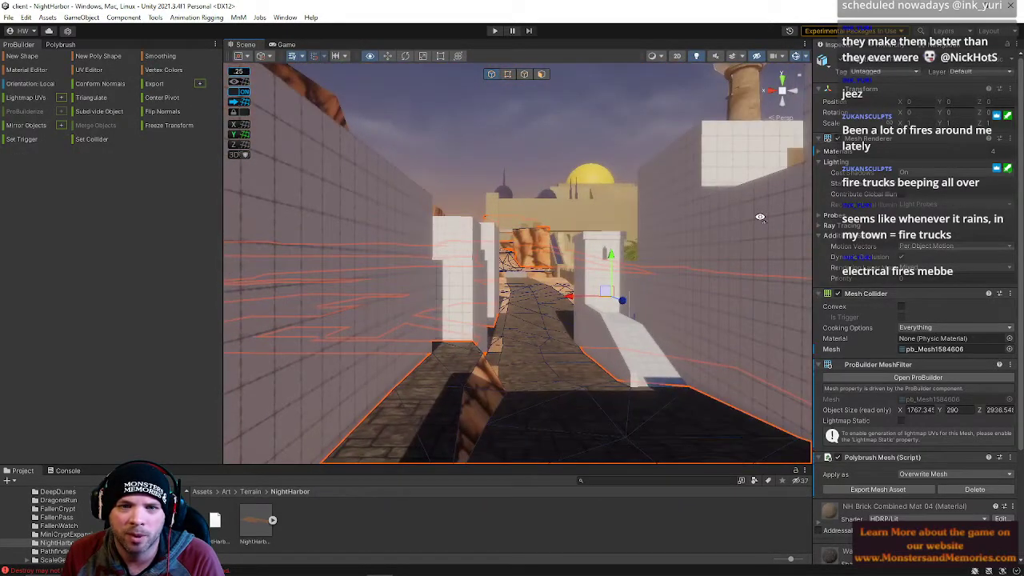
pyautogui.click(518, 137)
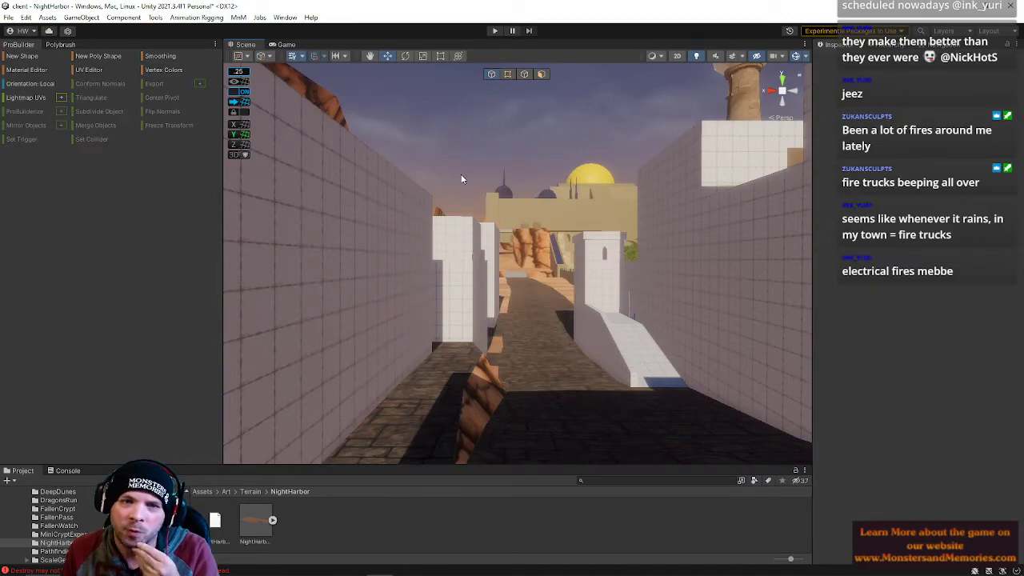
# Insert an edge loop across the roof and walls of the building's tall block and move it toward the courtyard side
pyautogui.moveTo(461, 179); pyautogui.dragTo(459, 222, button='right')
pyautogui.click(460, 222)
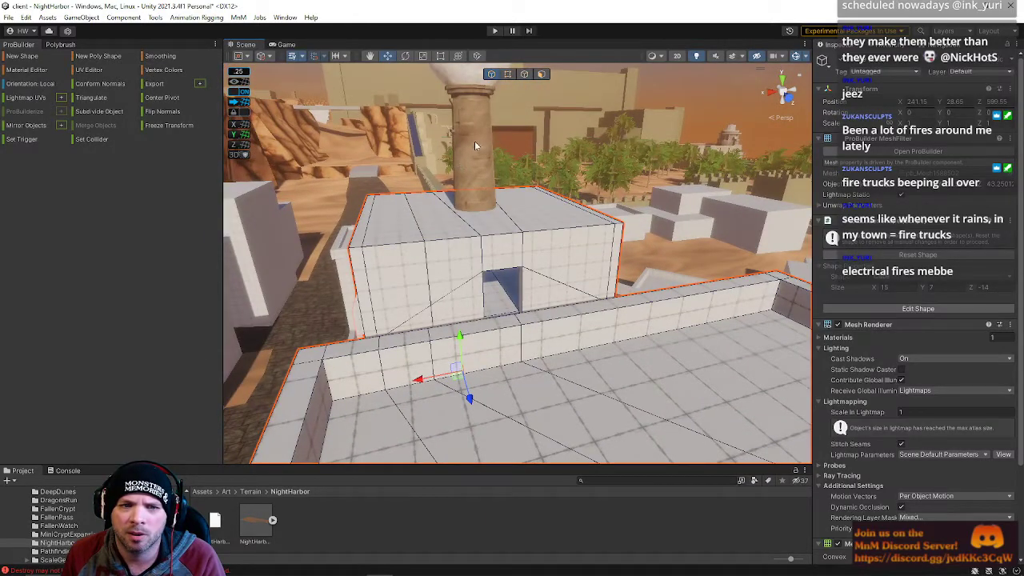
pyautogui.click(524, 74)
pyautogui.moveTo(422, 160); pyautogui.dragTo(562, 221, button='right')
pyautogui.click(562, 218)
pyautogui.hotkey('alt', 'u')
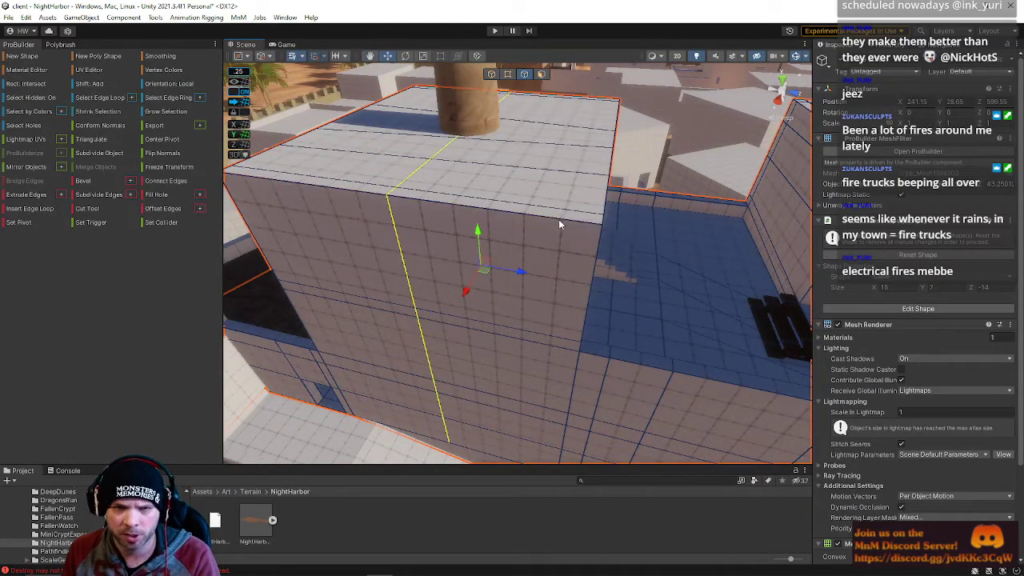
pyautogui.moveTo(523, 273); pyautogui.dragTo(566, 280)
pyautogui.moveTo(565, 278); pyautogui.dragTo(339, 234, button='right')
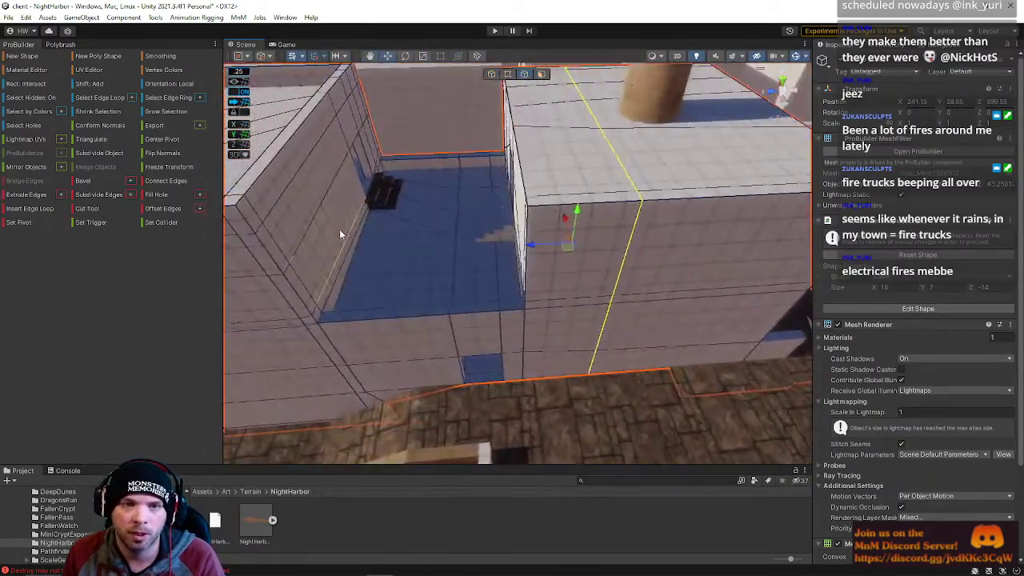
pyautogui.moveTo(528, 250); pyautogui.dragTo(480, 246)
# Insert a second edge loop across the tall block and move it close to the end opposite the courtyard
pyautogui.moveTo(479, 247); pyautogui.dragTo(536, 212, button='right')
pyautogui.click(534, 208)
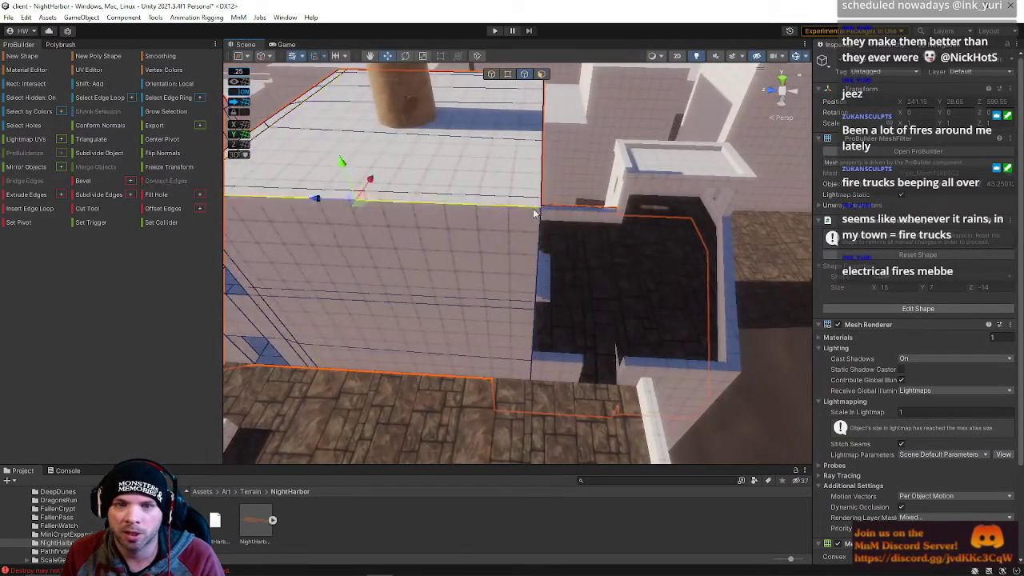
pyautogui.hotkey('alt', 'u')
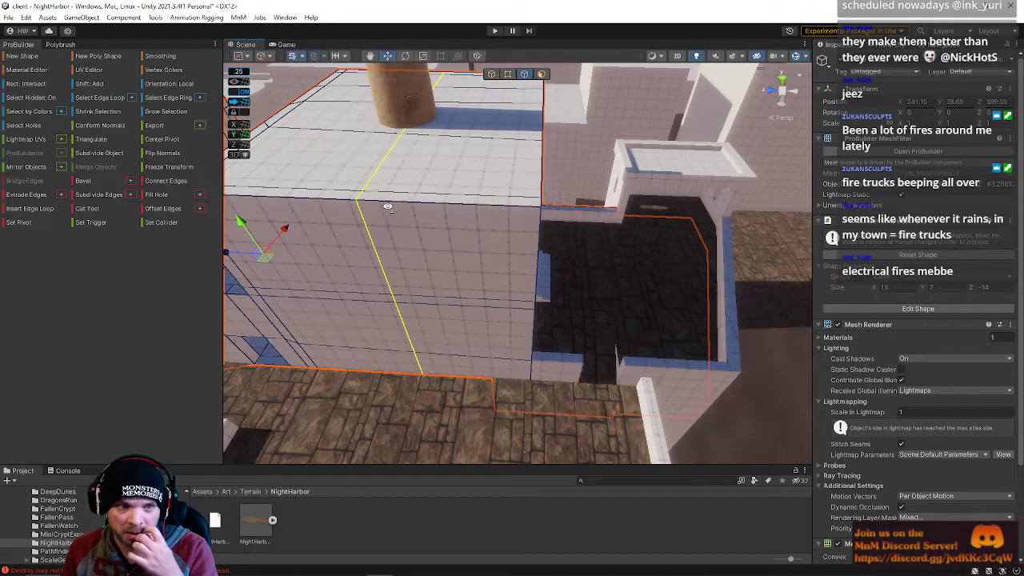
pyautogui.moveTo(391, 213); pyautogui.dragTo(378, 196, button='right')
pyautogui.moveTo(263, 278); pyautogui.dragTo(339, 292)
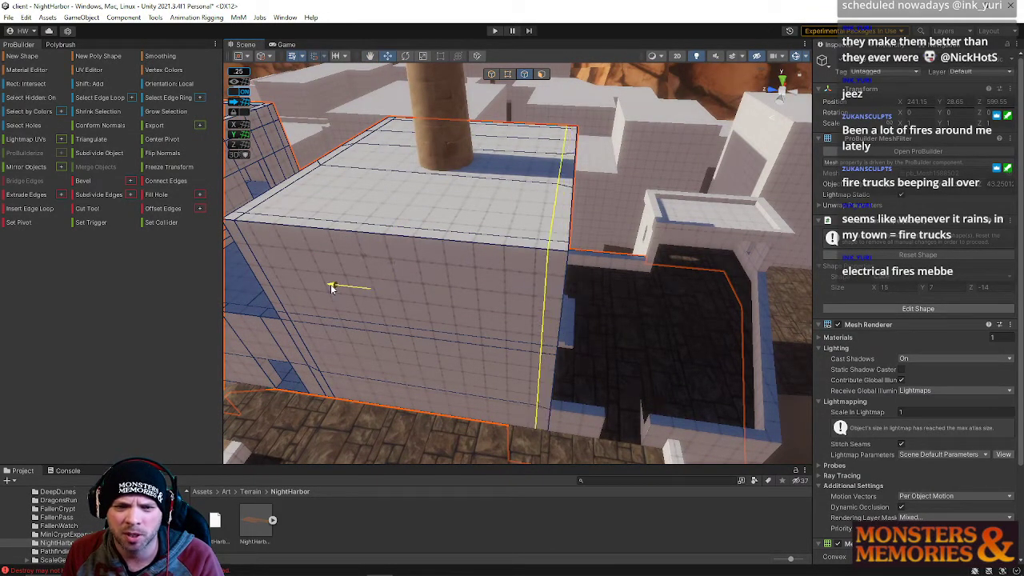
# Inspect the tall block's walls from the street and terrace sides and select the roof edge above the long side wall
pyautogui.moveTo(331, 287); pyautogui.dragTo(855, 295, button='right')
pyautogui.moveTo(699, 268)
pyautogui.mouseDown(button='right')
pyautogui.moveTo(708, 277)
pyautogui.moveTo(708, 265)
pyautogui.moveTo(692, 260)
pyautogui.mouseUp(button='right')
pyautogui.click(529, 360)
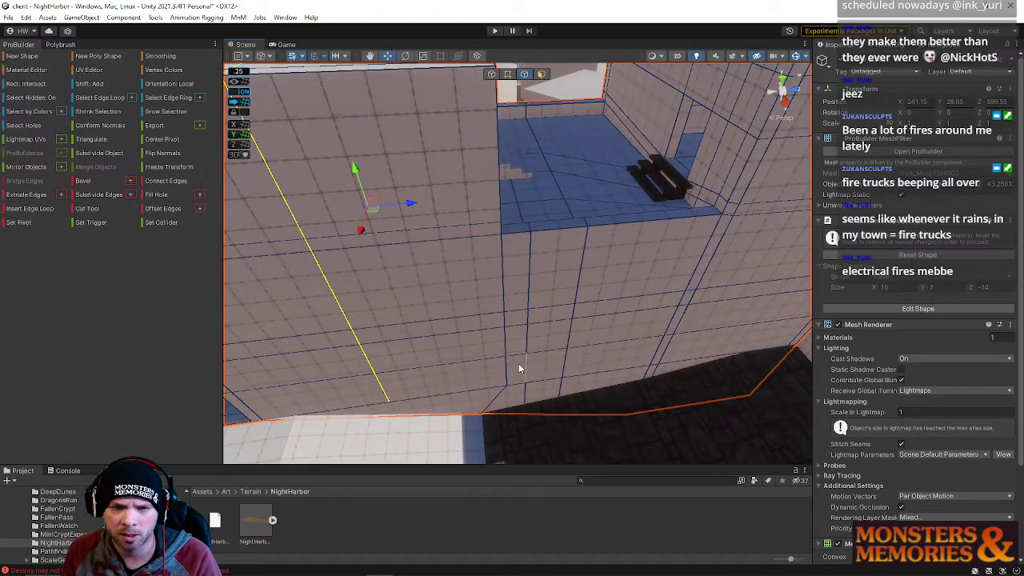
pyautogui.moveTo(512, 385); pyautogui.dragTo(563, 260, button='right')
pyautogui.click(570, 260)
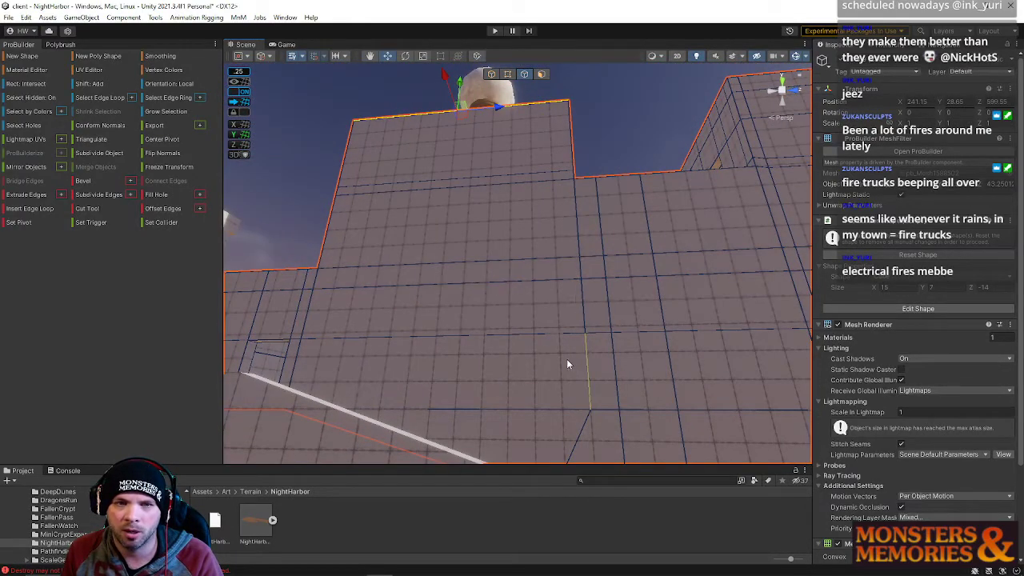
pyautogui.moveTo(522, 171); pyautogui.dragTo(531, 341, button='right')
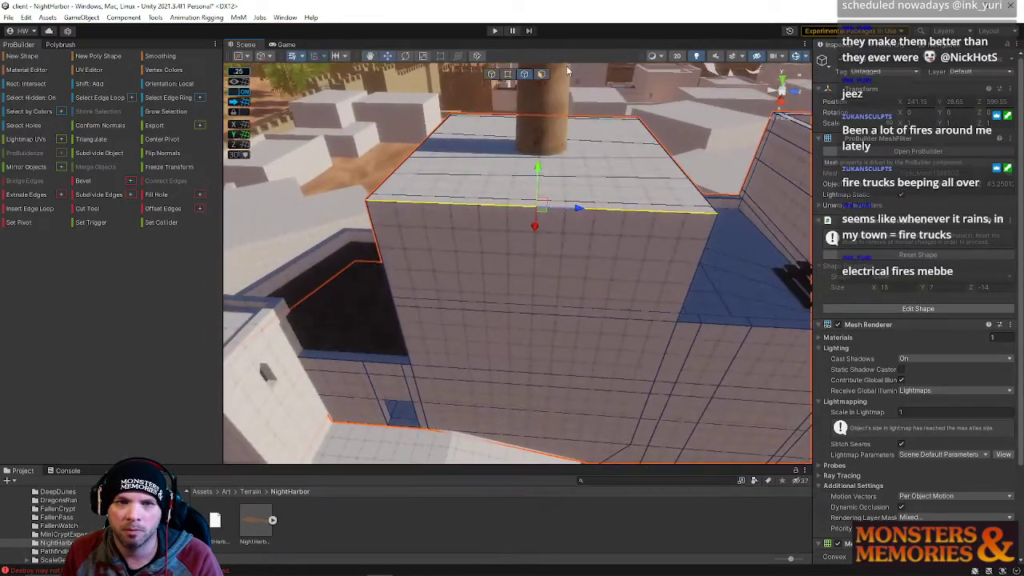
# Select the adjoining roof faces of the tall block
pyautogui.click(541, 75)
pyautogui.click(487, 146)
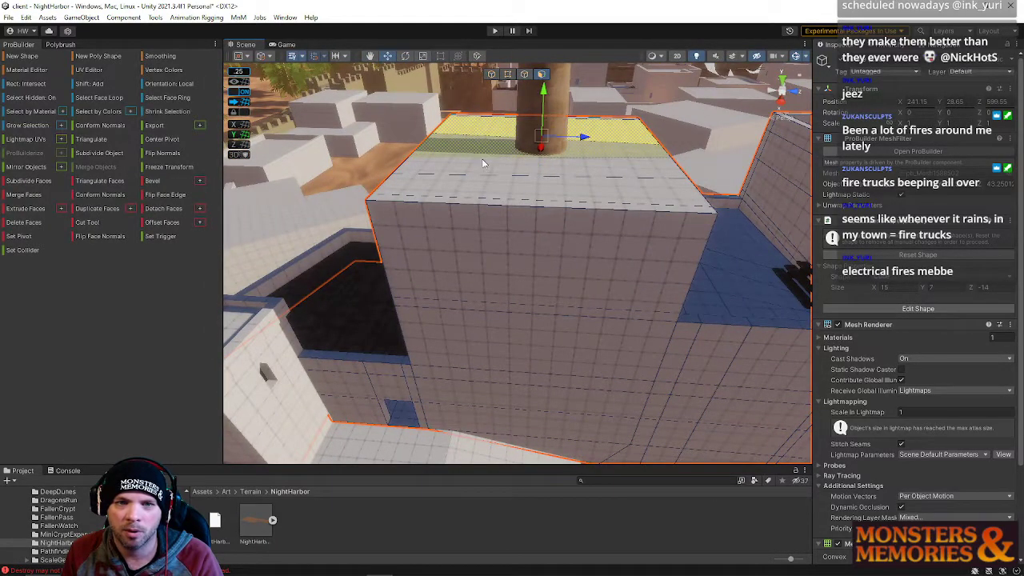
pyautogui.keyDown('shift'); pyautogui.click(483, 158); pyautogui.keyUp('shift')
pyautogui.moveTo(487, 192)
pyautogui.mouseDown(button='right')
pyautogui.moveTo(537, 175)
pyautogui.moveTo(499, 208)
pyautogui.mouseUp(button='right')
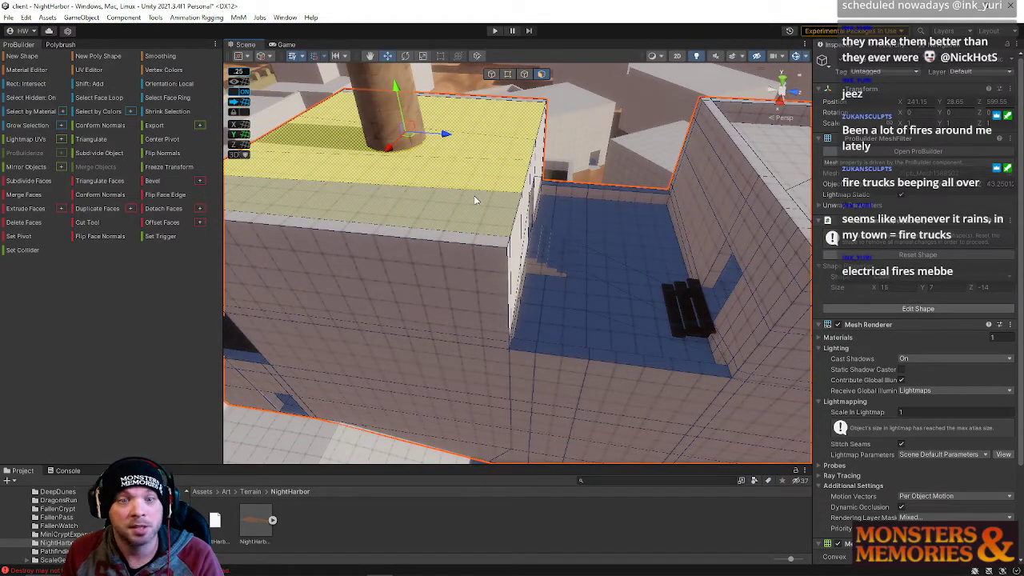
pyautogui.keyDown('shift'); pyautogui.click(465, 275); pyautogui.keyUp('shift')
# Delete the upper face of the tall block's long side wall
pyautogui.click(467, 275)
pyautogui.moveTo(466, 274); pyautogui.dragTo(432, 313, button='right')
pyautogui.click(432, 314)
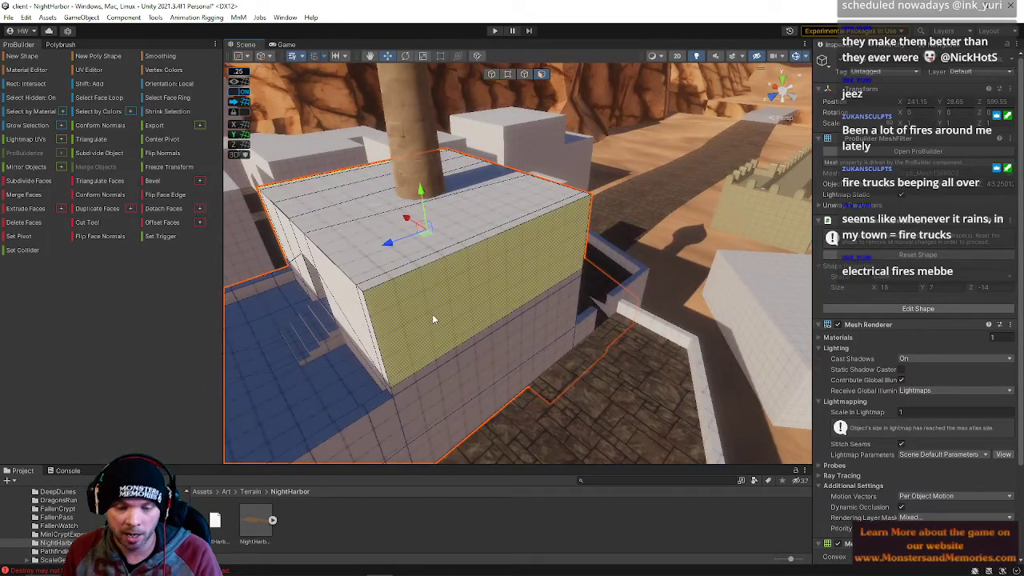
pyautogui.press('Delete')
# Insert an edge loop across the tall block's roof near the courtyard end
pyautogui.click(524, 75)
pyautogui.moveTo(448, 152)
pyautogui.mouseDown(button='right')
pyautogui.moveTo(392, 192)
pyautogui.moveTo(466, 194)
pyautogui.mouseUp(button='right')
pyautogui.click(506, 146)
pyautogui.moveTo(400, 164); pyautogui.dragTo(509, 179, button='right')
pyautogui.hotkey('alt', 'u')
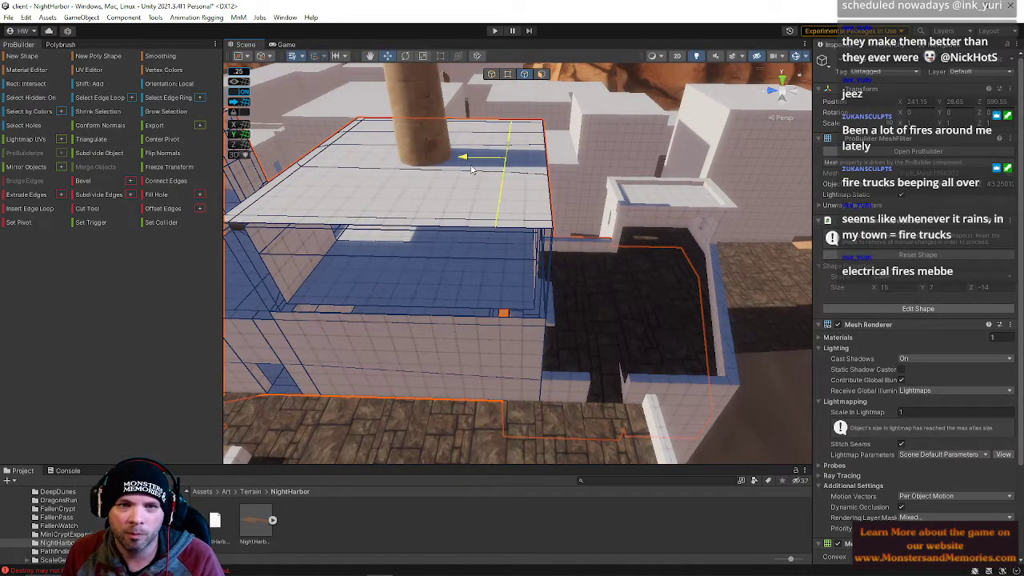
# Select the edges at the terrace-side corner of the open wall and try growing the selection
pyautogui.moveTo(497, 172); pyautogui.dragTo(450, 208, button='right')
pyautogui.click(408, 254)
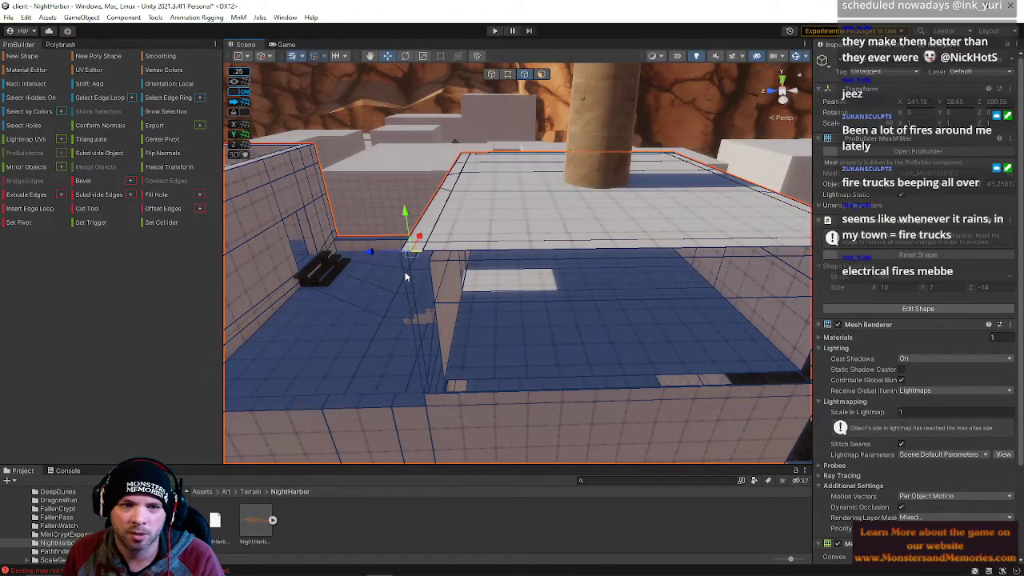
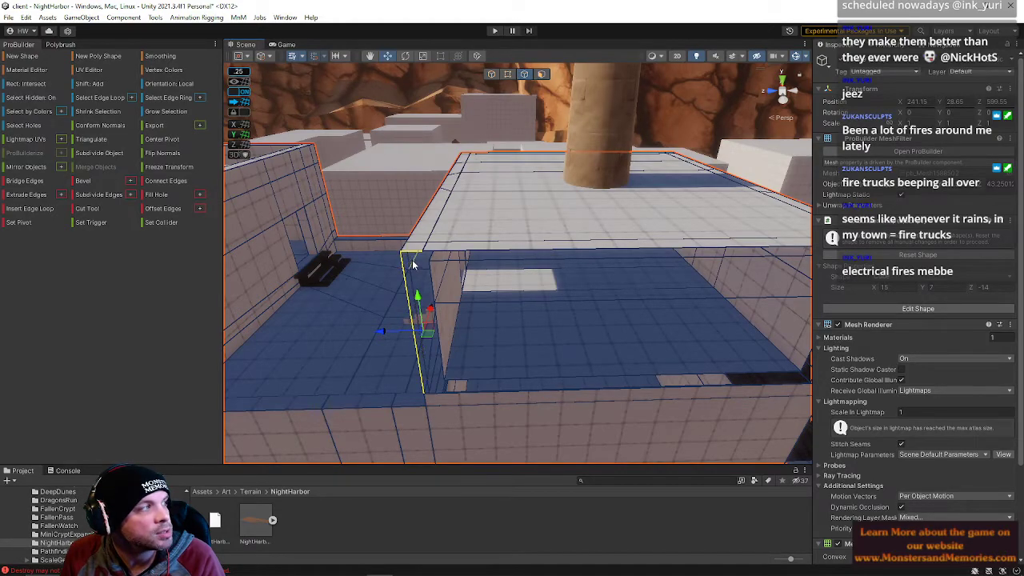
pyautogui.moveTo(508, 240); pyautogui.dragTo(555, 140, button='right')
pyautogui.press('s')
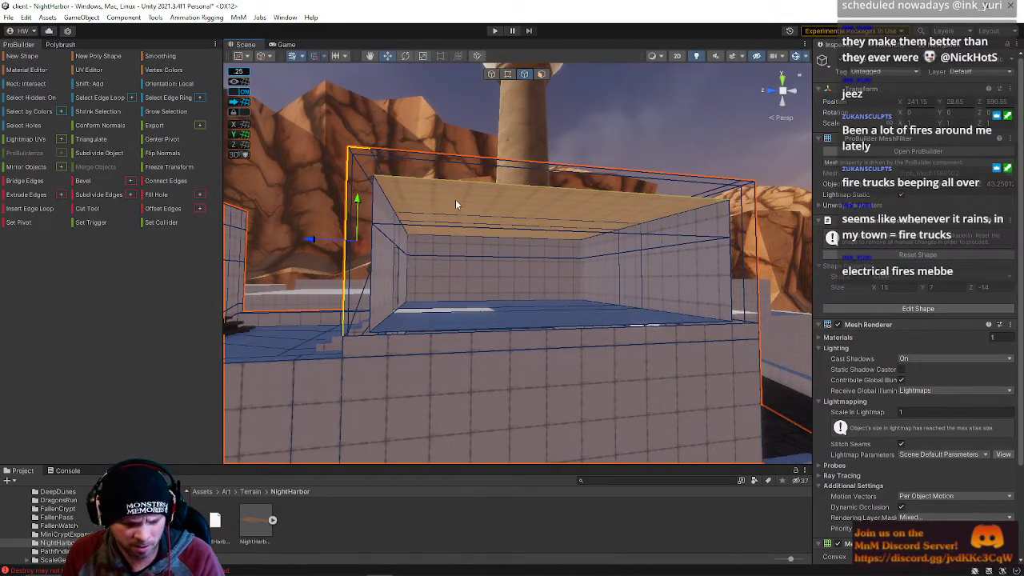
pyautogui.hotkey('alt', 'g')
pyautogui.hotkey('ctrl', 'z')
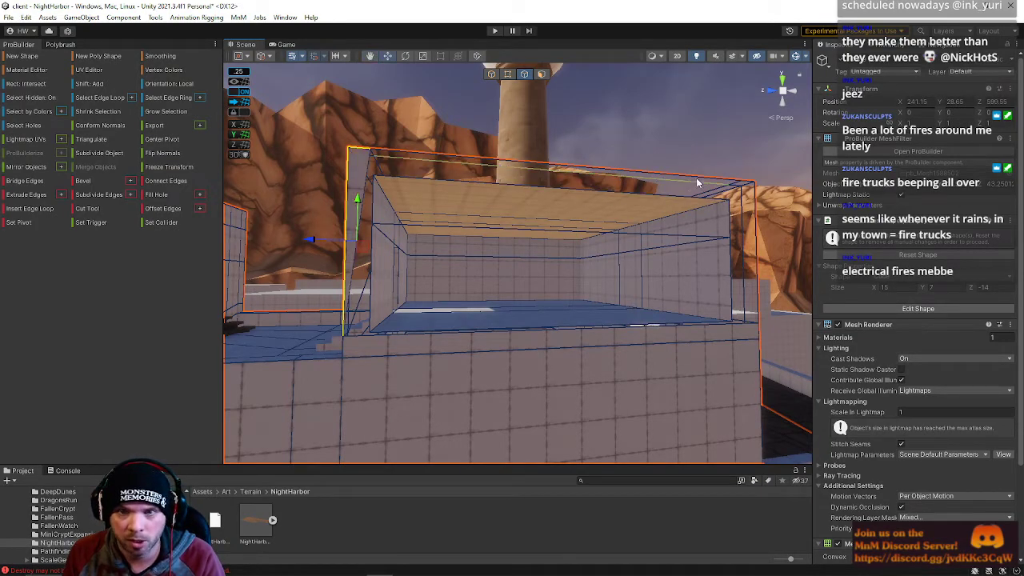
# Bridge the top and bottom edges of the opening to rebuild the upper side wall as one face
pyautogui.click(747, 183)
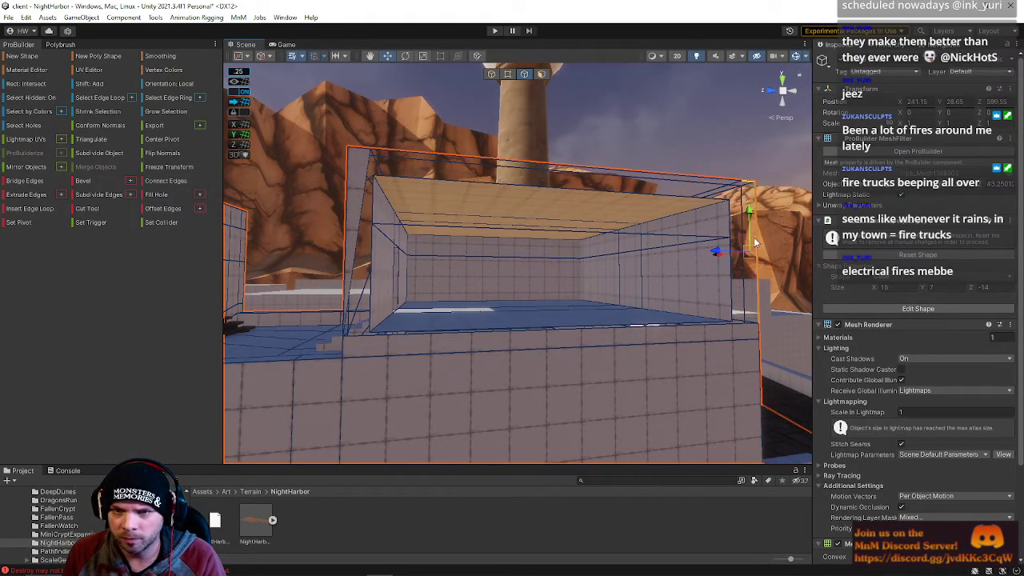
pyautogui.click(578, 334)
pyautogui.moveTo(579, 333); pyautogui.dragTo(160, 336, button='right')
pyautogui.click(292, 251)
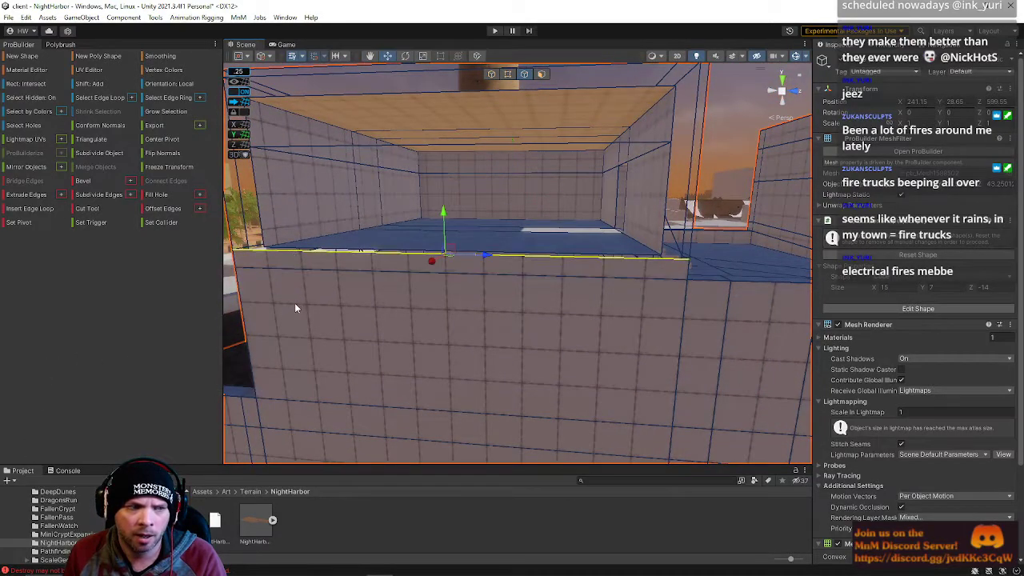
pyautogui.scroll(-5, 294, 302)
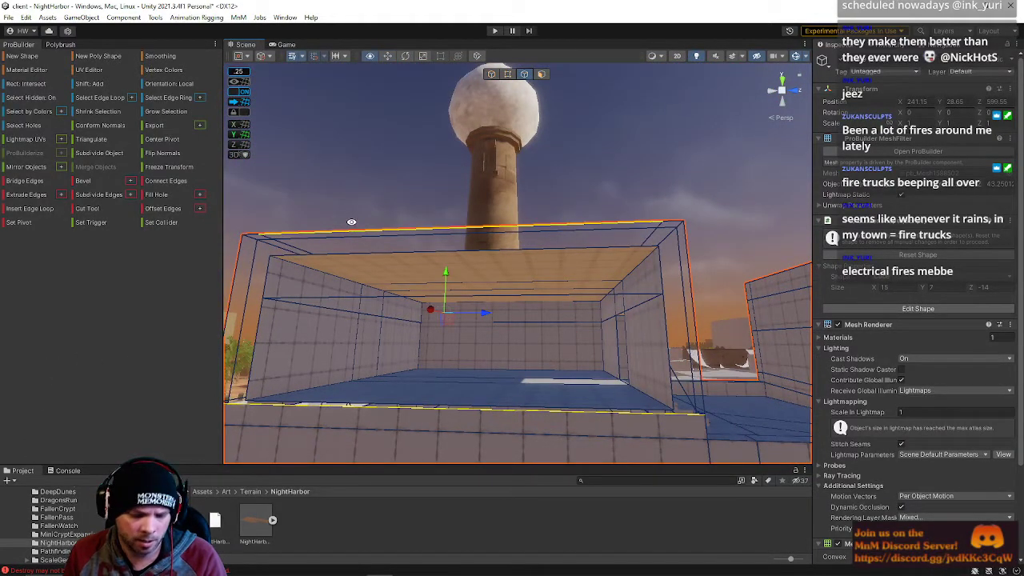
pyautogui.hotkey('alt', 'b')
# Select the paired edges at the rebuilt wall's corners and bridge the narrow gaps
pyautogui.click(253, 260)
pyautogui.keyDown('shift'); pyautogui.click(239, 259); pyautogui.keyUp('shift')
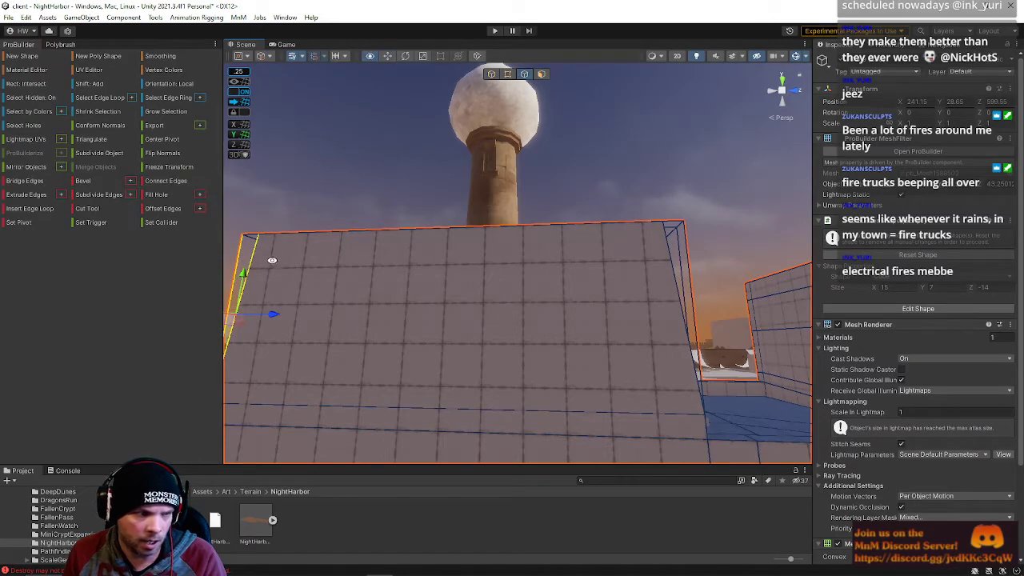
pyautogui.keyDown('alt'); pyautogui.moveTo(406, 305); pyautogui.dragTo(496, 312); pyautogui.keyUp('alt')
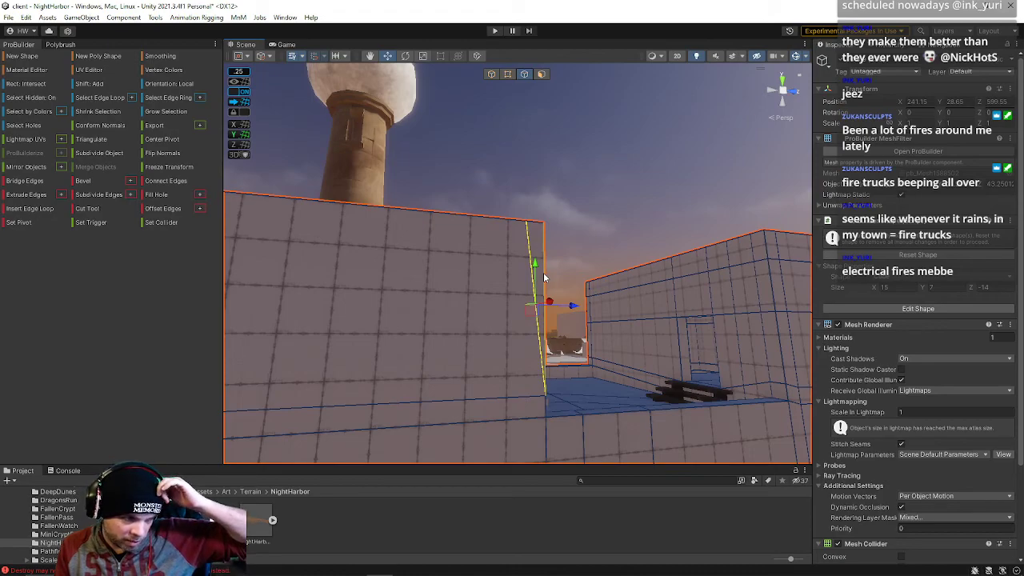
pyautogui.keyDown('alt'); pyautogui.moveTo(543, 272); pyautogui.dragTo(421, 207); pyautogui.keyUp('alt')
pyautogui.click(409, 177)
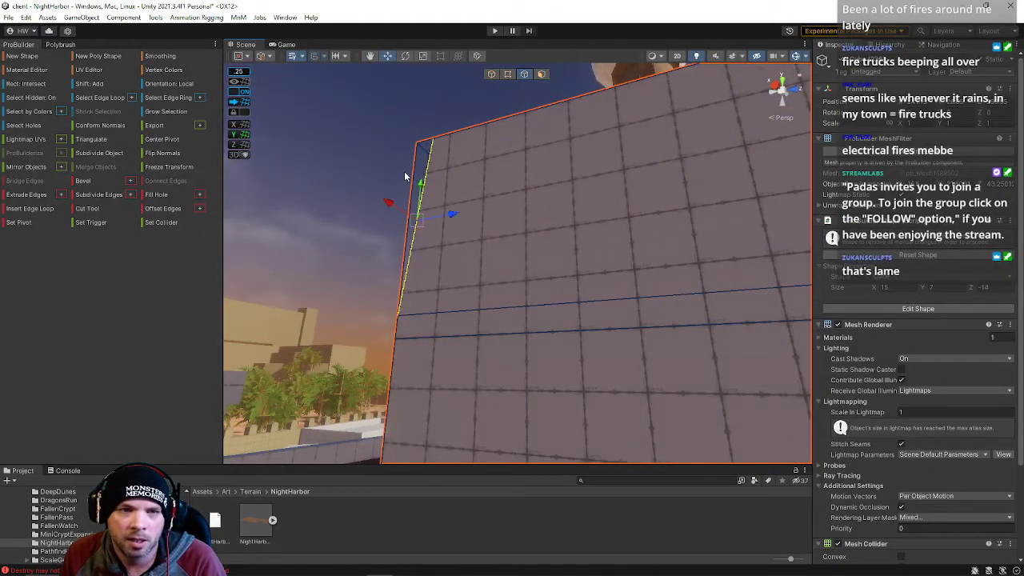
# Examine the roof's edge loops above the courtyard doorway and select faces of the roof's border strip
pyautogui.keyDown('alt'); pyautogui.moveTo(416, 205); pyautogui.dragTo(707, 332); pyautogui.keyUp('alt')
pyautogui.click(535, 326)
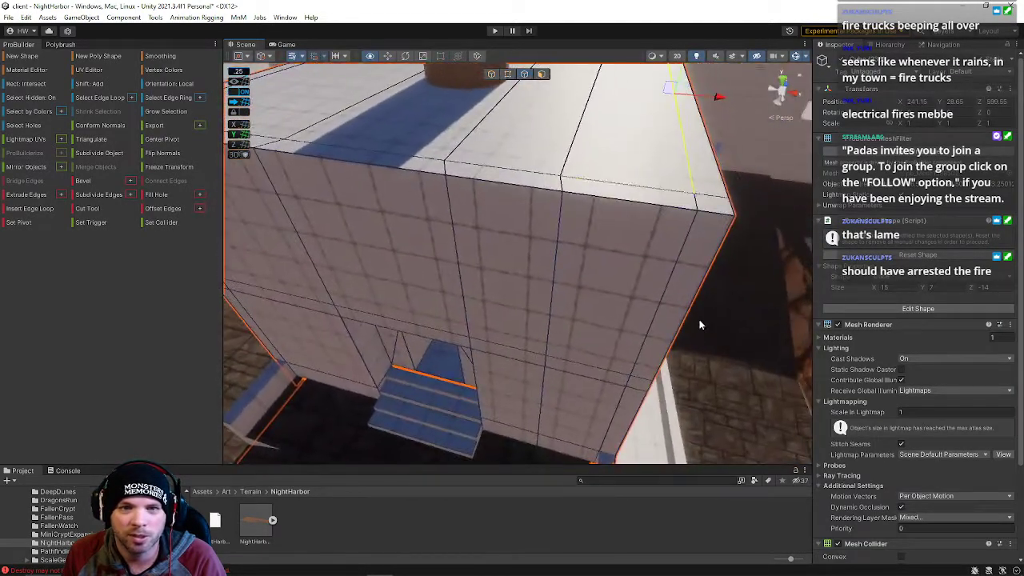
pyautogui.keyDown('alt'); pyautogui.moveTo(557, 179); pyautogui.dragTo(577, 206); pyautogui.keyUp('alt')
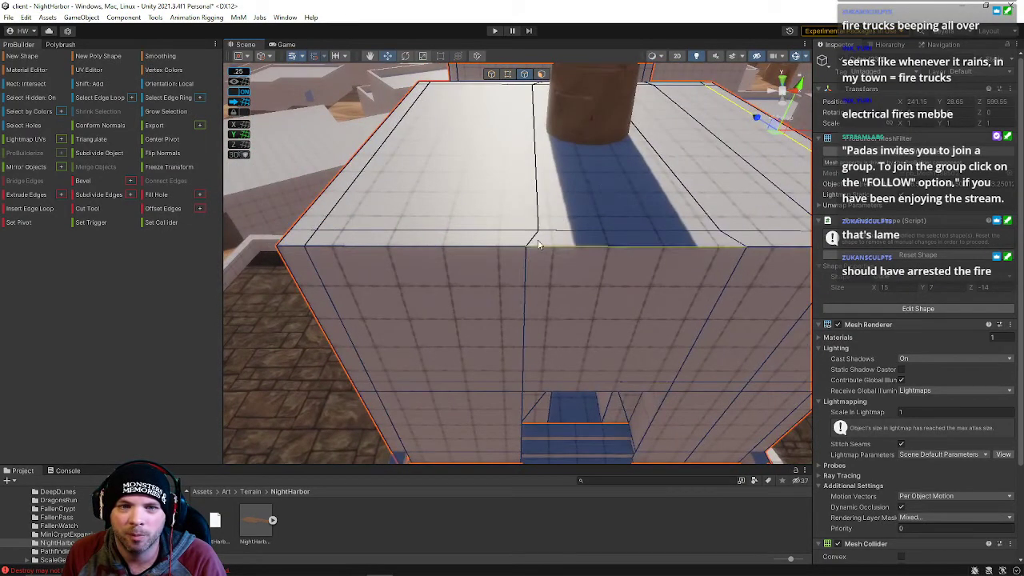
pyautogui.keyDown('alt'); pyautogui.moveTo(536, 173); pyautogui.dragTo(547, 70); pyautogui.keyUp('alt')
pyautogui.click(540, 74)
pyautogui.click(492, 168)
pyautogui.keyDown('alt'); pyautogui.moveTo(590, 169); pyautogui.dragTo(584, 225); pyautogui.keyUp('alt')
pyautogui.moveTo(584, 226); pyautogui.dragTo(513, 265, button='right')
pyautogui.click(569, 261)
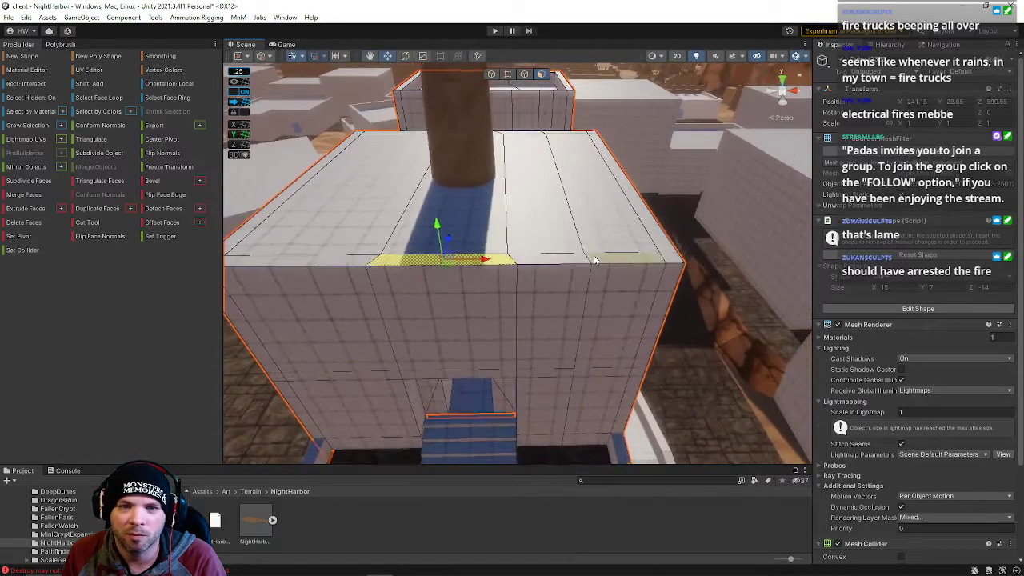
# Shift the roof-edge vertices above the courtyard and terrace doorways sideways to straighten the roof edges
pyautogui.click(505, 74)
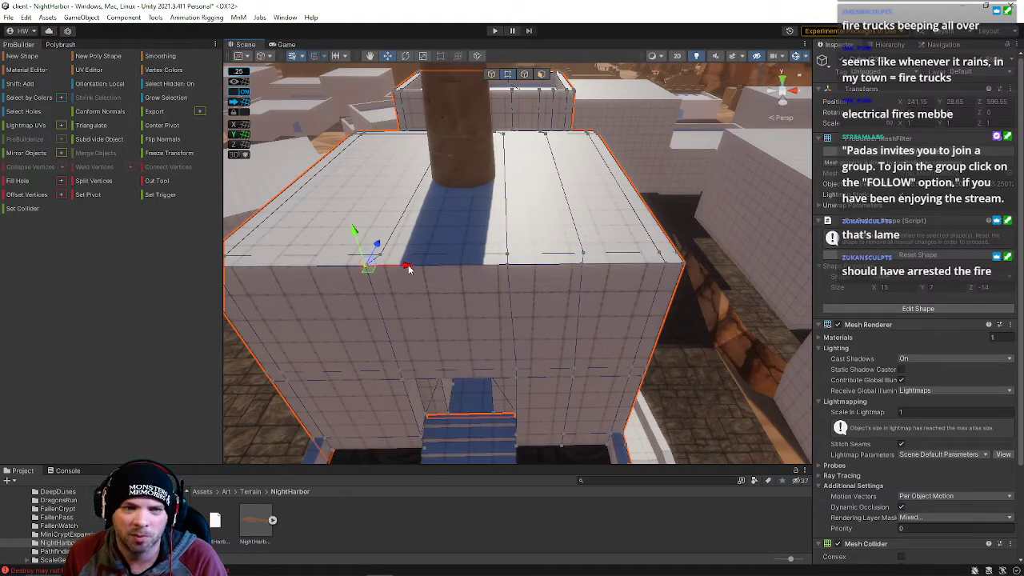
pyautogui.scroll(-3, 535, 227)
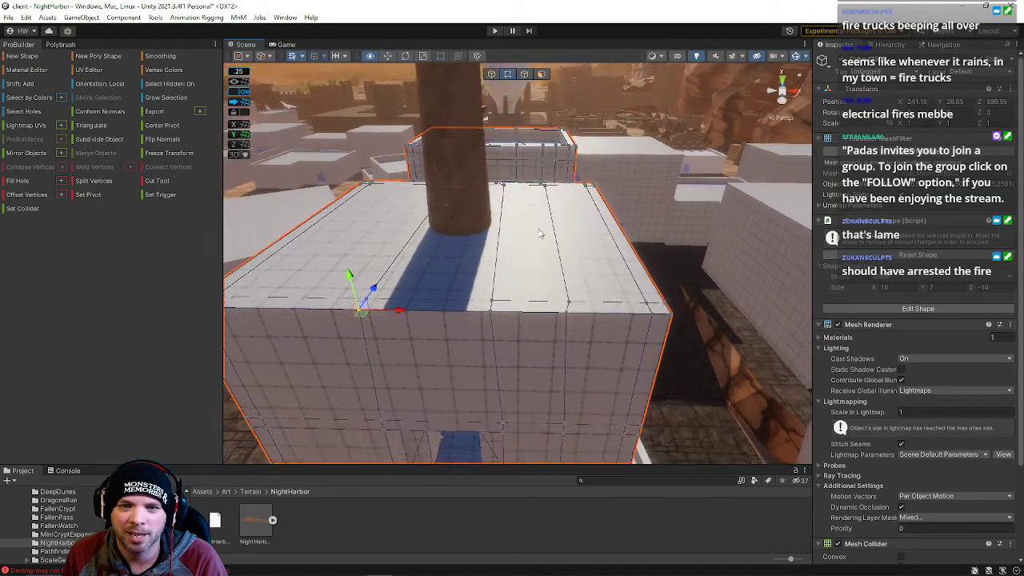
pyautogui.keyDown('alt'); pyautogui.moveTo(598, 287); pyautogui.dragTo(354, 272); pyautogui.keyUp('alt')
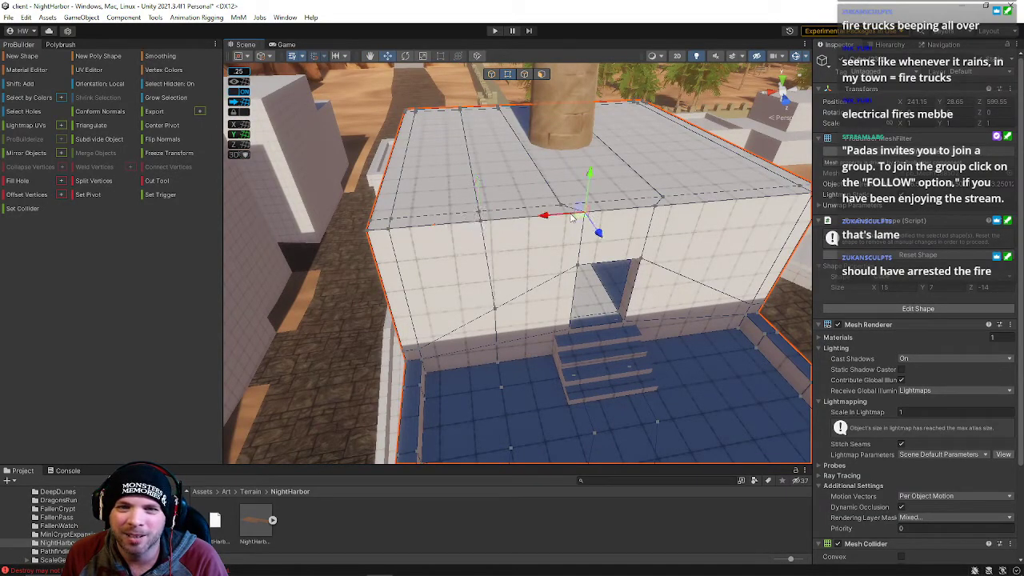
pyautogui.keyDown('alt'); pyautogui.moveTo(638, 212); pyautogui.dragTo(495, 227); pyautogui.keyUp('alt')
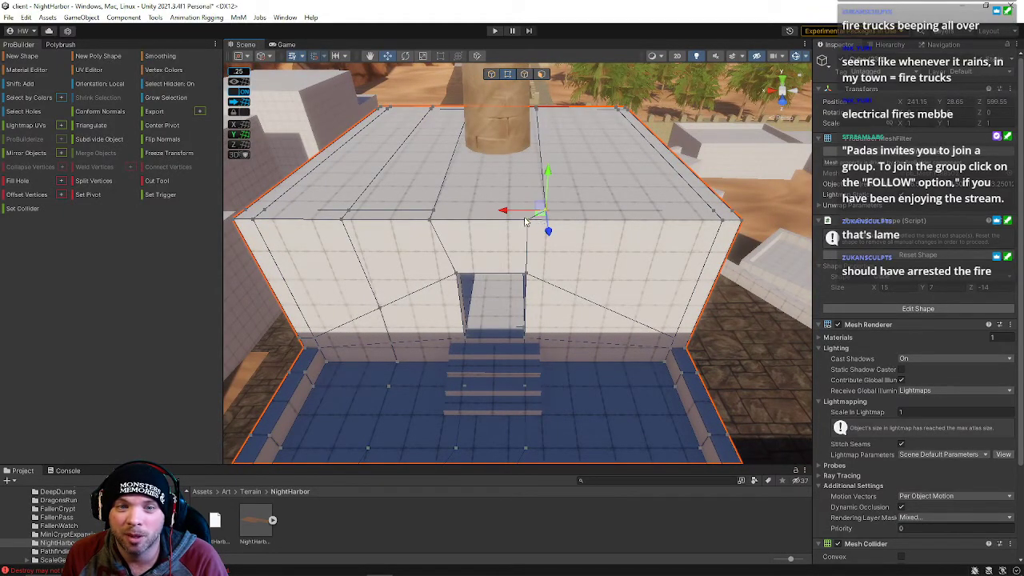
# Raise the wall vertices beside the terrace doorway and at the wall corner toward the door's top
pyautogui.keyDown('alt'); pyautogui.moveTo(609, 203); pyautogui.dragTo(531, 284); pyautogui.keyUp('alt')
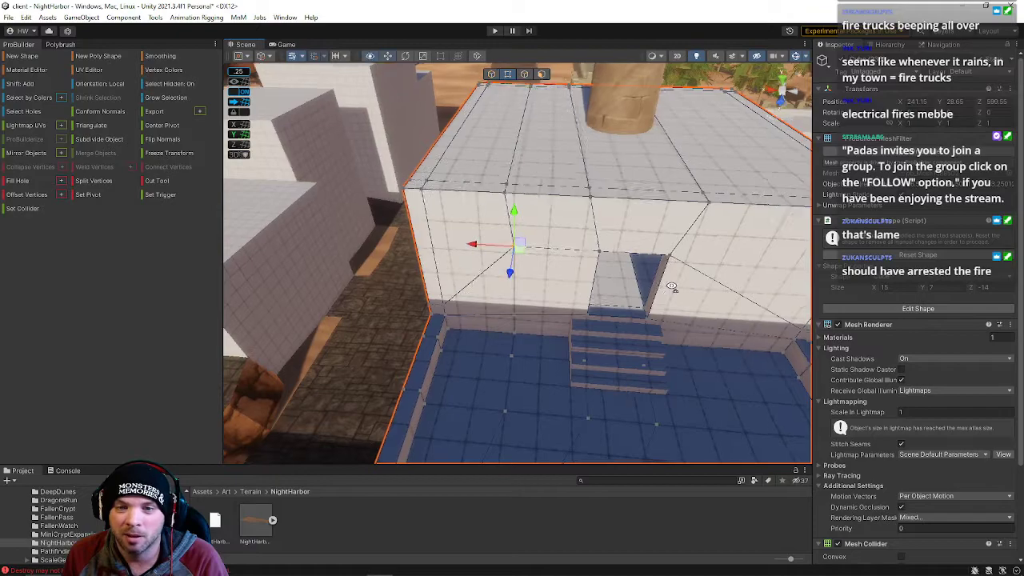
pyautogui.keyDown('alt'); pyautogui.moveTo(665, 291); pyautogui.dragTo(711, 290); pyautogui.keyUp('alt')
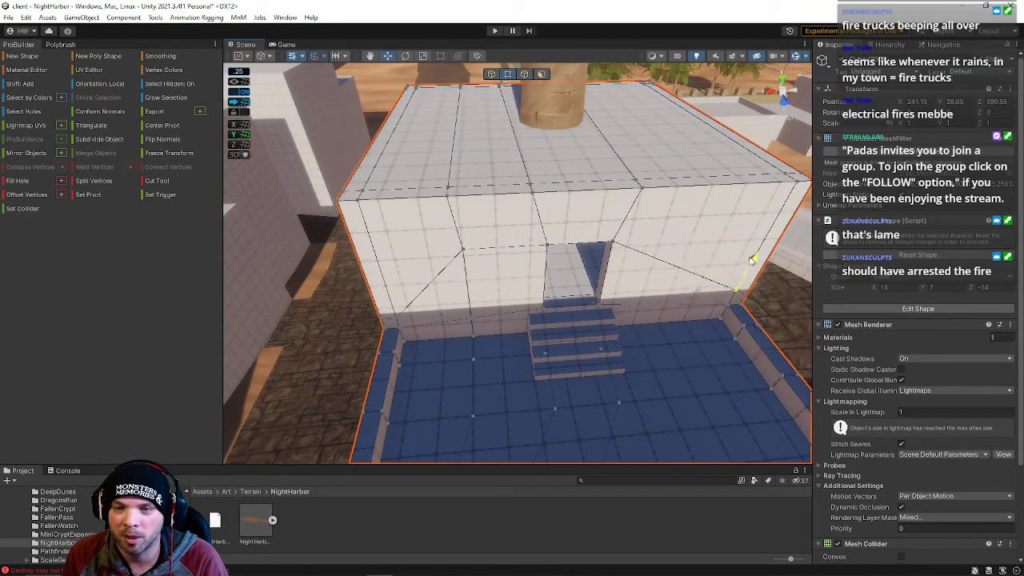
pyautogui.moveTo(763, 198); pyautogui.dragTo(477, 211, button='right')
pyautogui.press('s')
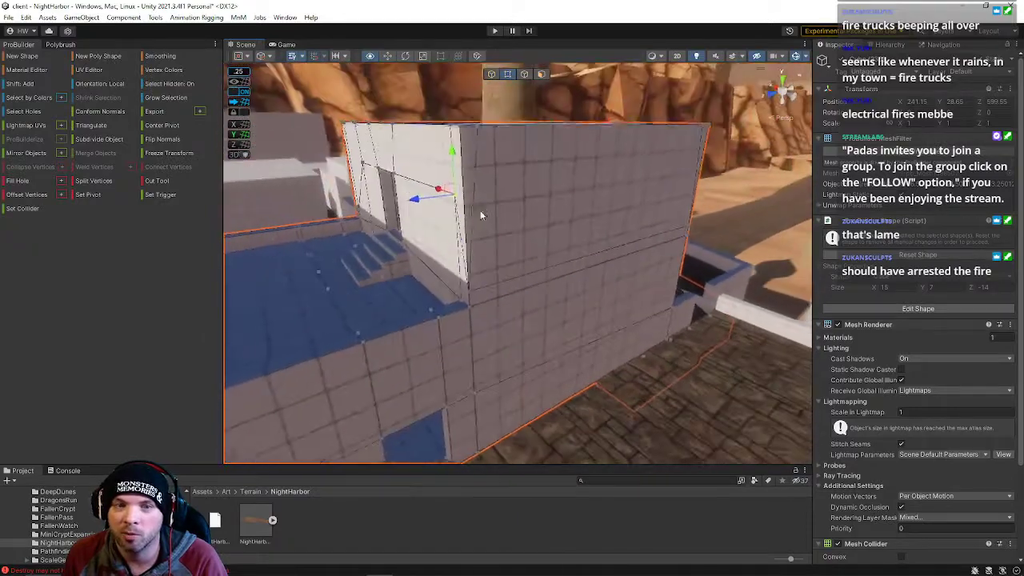
# Raise the horizontal edge on the tall block's long side wall to the height of the door top
pyautogui.click(524, 82)
pyautogui.click(494, 292)
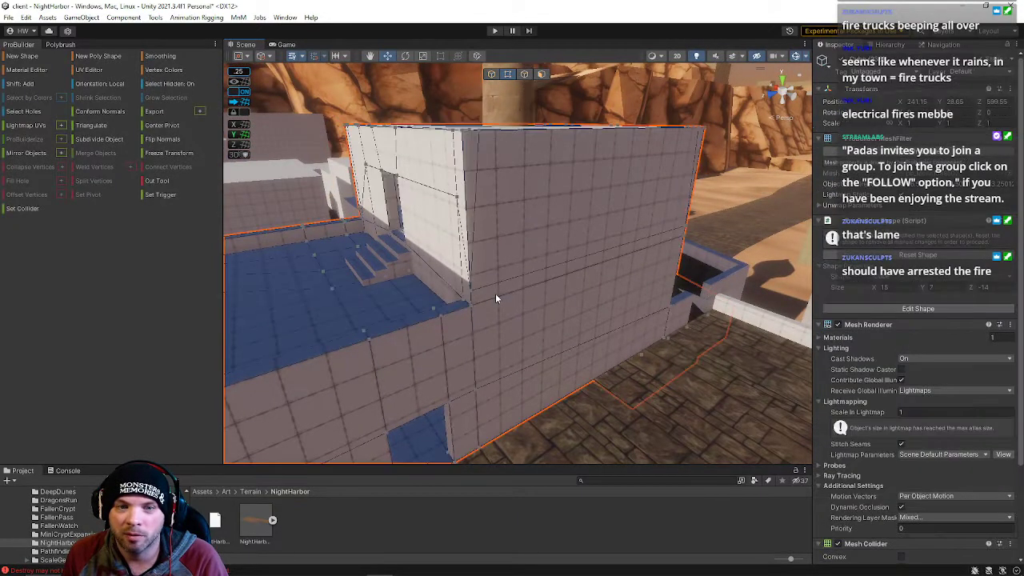
pyautogui.click(524, 83)
pyautogui.click(547, 263)
pyautogui.moveTo(608, 215); pyautogui.dragTo(614, 141)
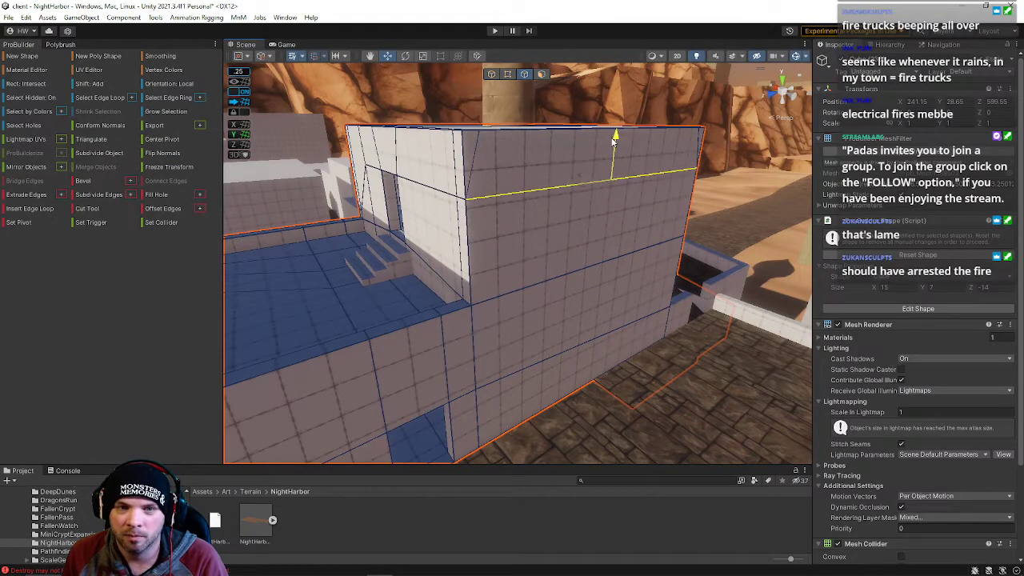
# Raise the matching horizontal edge on the opposite side wall of the tall block
pyautogui.keyDown('alt'); pyautogui.moveTo(449, 172); pyautogui.dragTo(656, 156); pyautogui.keyUp('alt')
pyautogui.click(574, 319)
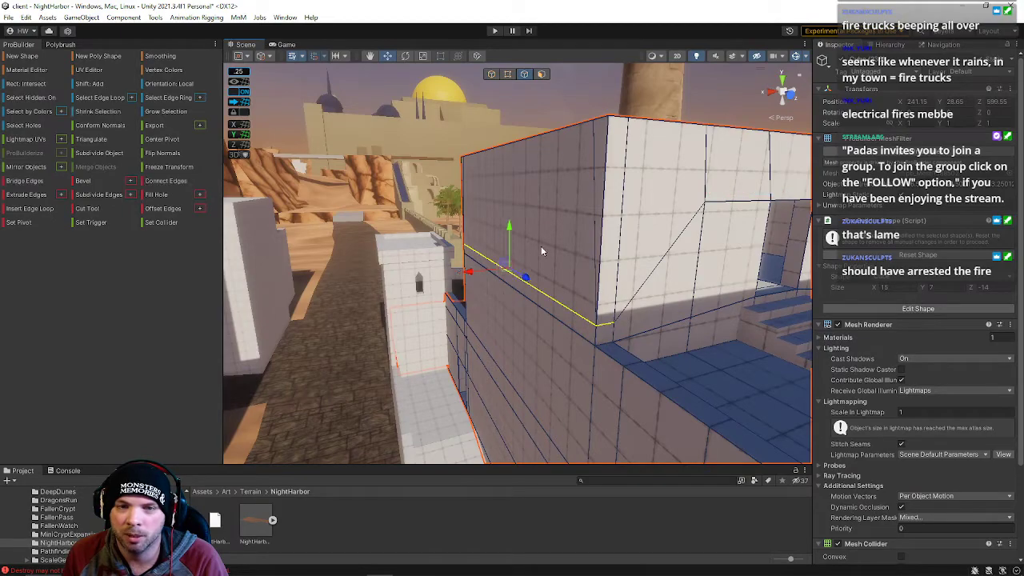
pyautogui.moveTo(509, 228); pyautogui.dragTo(508, 150)
# Select the horizontal edges above the courtyard doorway and raise them together on the wall
pyautogui.keyDown('alt'); pyautogui.moveTo(475, 193); pyautogui.dragTo(818, 180); pyautogui.keyUp('alt')
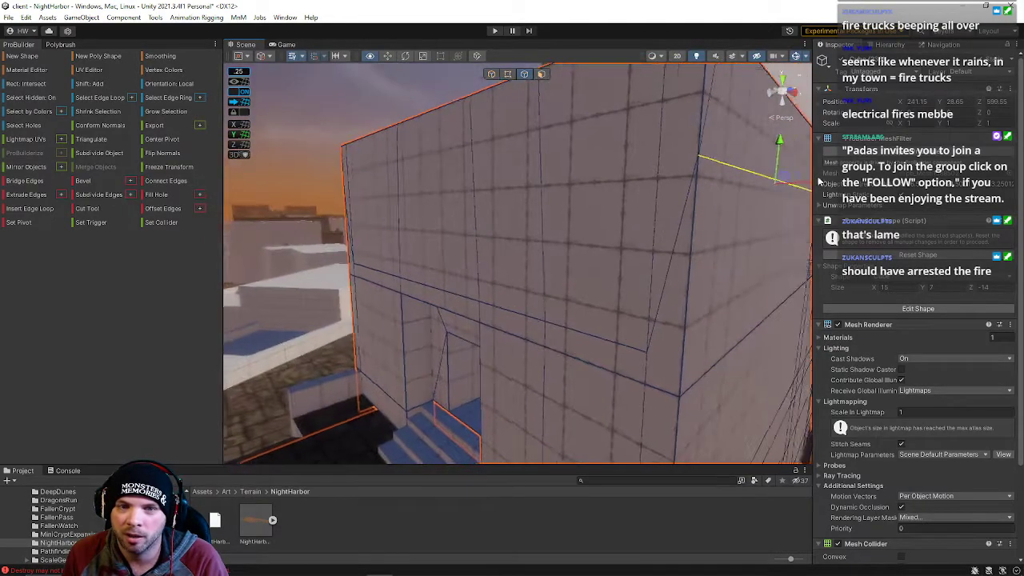
pyautogui.click(613, 342)
pyautogui.keyDown('shift'); pyautogui.click(507, 319); pyautogui.keyUp('shift')
pyautogui.keyDown('shift'); pyautogui.click(448, 298); pyautogui.keyUp('shift')
pyautogui.keyDown('shift'); pyautogui.click(366, 269); pyautogui.keyUp('shift')
pyautogui.moveTo(436, 252); pyautogui.dragTo(432, 147)
# Try extruding three roof faces of the tall block downward, then undo the extrusion
pyautogui.keyDown('alt'); pyautogui.moveTo(432, 147); pyautogui.dragTo(554, 121); pyautogui.keyUp('alt')
pyautogui.click(542, 74)
pyautogui.click(491, 241)
pyautogui.keyDown('shift'); pyautogui.click(584, 269); pyautogui.keyUp('shift')
pyautogui.keyDown('shift'); pyautogui.click(672, 272); pyautogui.keyUp('shift')
pyautogui.keyDown('shift'); pyautogui.moveTo(593, 205); pyautogui.dragTo(591, 228); pyautogui.keyUp('shift')
pyautogui.press('w')
pyautogui.moveTo(591, 229); pyautogui.dragTo(614, 222, button='right')
pyautogui.press('s')
pyautogui.hotkey('ctrl', 'z')
pyautogui.press('s')
# Select faces on the tall block's roof and grow the selection across the whole roof
pyautogui.moveTo(518, 298); pyautogui.dragTo(464, 307, button='right')
pyautogui.click(447, 316)
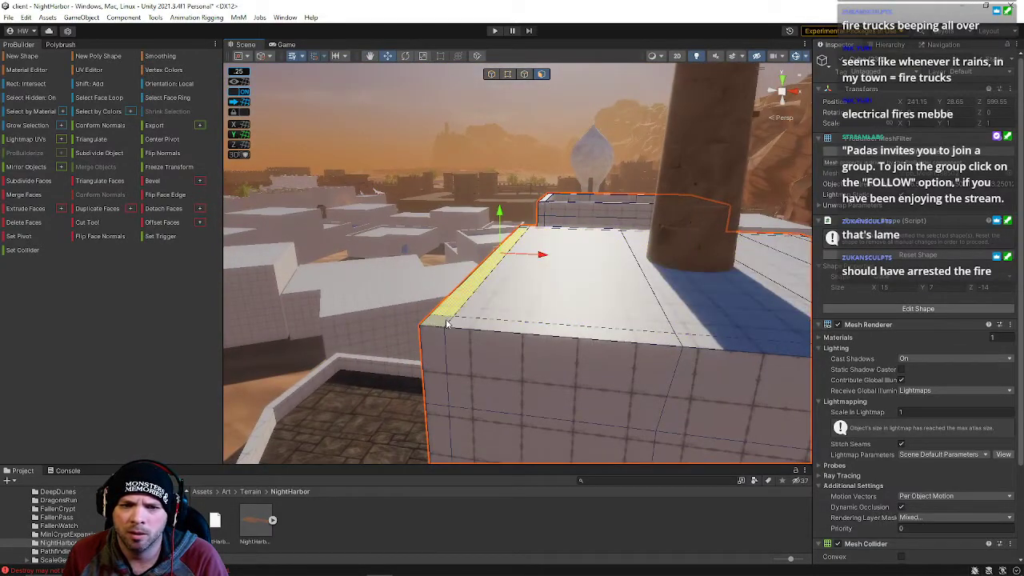
pyautogui.keyDown('shift'); pyautogui.click(485, 331); pyautogui.keyUp('shift')
pyautogui.click(694, 343)
pyautogui.press('d')
pyautogui.moveTo(695, 344); pyautogui.dragTo(640, 330, button='right')
pyautogui.click(584, 294)
pyautogui.hotkey('alt', 'g')
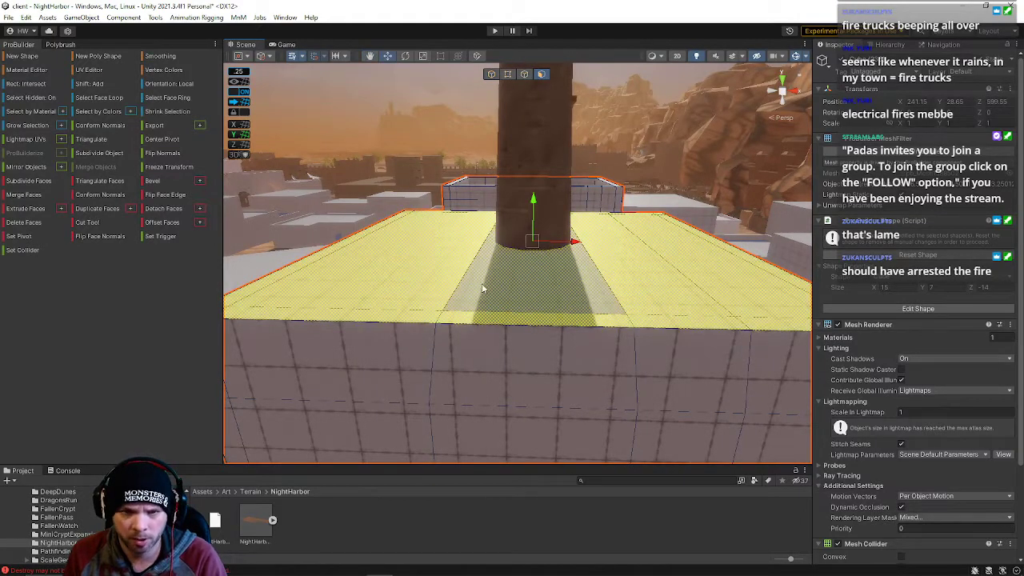
# Deselect the inner roof faces and extrude the remaining border strip upward into a parapet
pyautogui.keyDown('shift'); pyautogui.click(439, 276); pyautogui.keyUp('shift')
pyautogui.keyDown('shift'); pyautogui.click(548, 282); pyautogui.keyUp('shift')
pyautogui.keyDown('shift'); pyautogui.click(642, 278); pyautogui.keyUp('shift')
pyautogui.keyDown('shift'); pyautogui.click(699, 275); pyautogui.keyUp('shift')
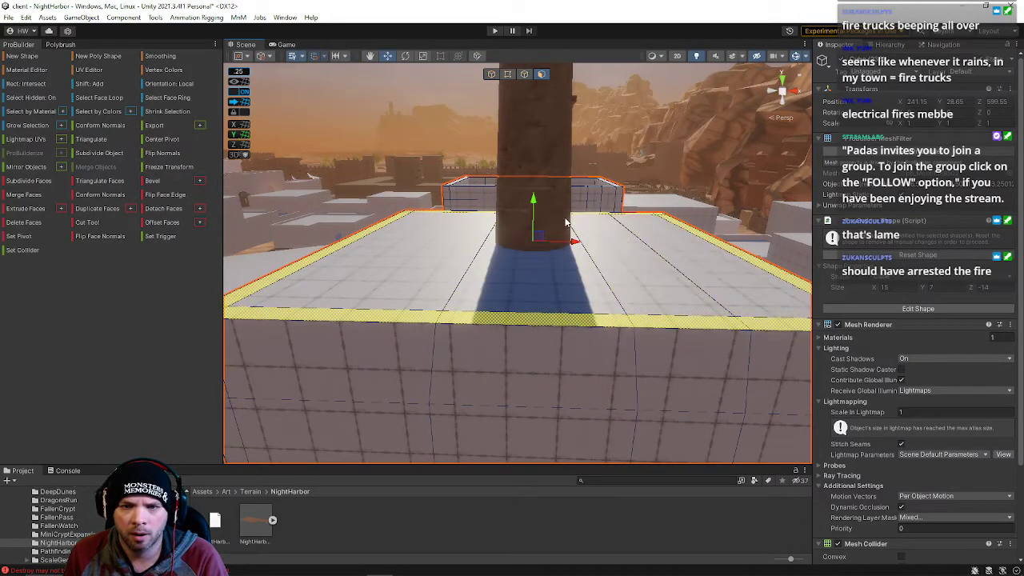
pyautogui.keyDown('shift'); pyautogui.moveTo(537, 205); pyautogui.dragTo(534, 177); pyautogui.keyUp('shift')
# Return to object selection and deselect the building
pyautogui.moveTo(536, 268); pyautogui.dragTo(263, 276, button='right')
pyautogui.click(452, 179)
pyautogui.click(490, 76)
pyautogui.moveTo(509, 171); pyautogui.dragTo(896, 287, button='right')
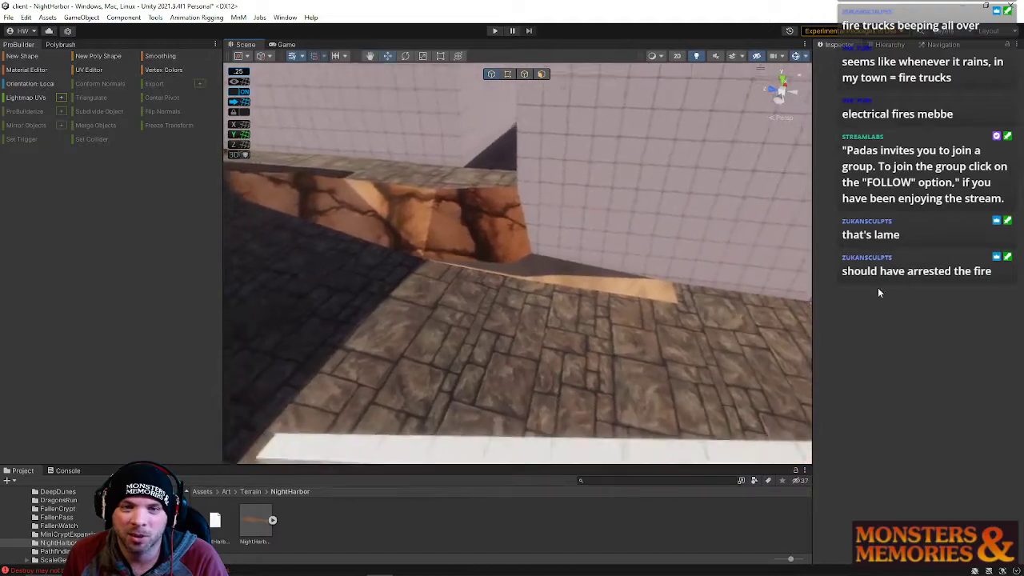
# Select the street terrain mesh and shift the edge at the foot of the rock face beside the building wall
pyautogui.click(527, 239)
pyautogui.moveTo(527, 240); pyautogui.dragTo(535, 278, button='right')
pyautogui.click(524, 74)
pyautogui.click(515, 223)
pyautogui.moveTo(495, 232)
pyautogui.mouseDown()
pyautogui.moveTo(434, 230)
pyautogui.moveTo(512, 237)
pyautogui.mouseUp()
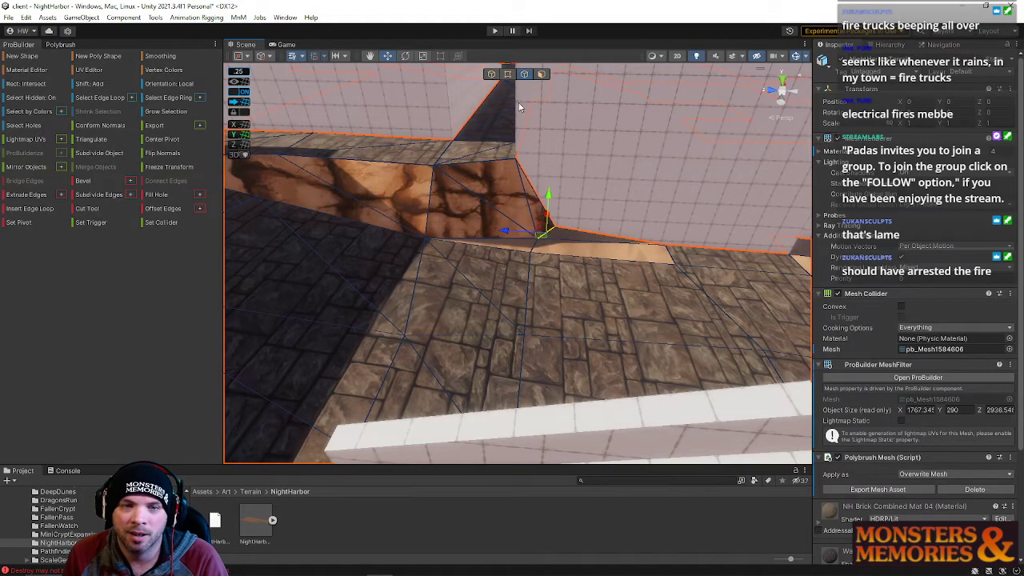
# Move the terrain vertex at the rock face's base to reshape the gap between the pavement and the building wall
pyautogui.click(507, 74)
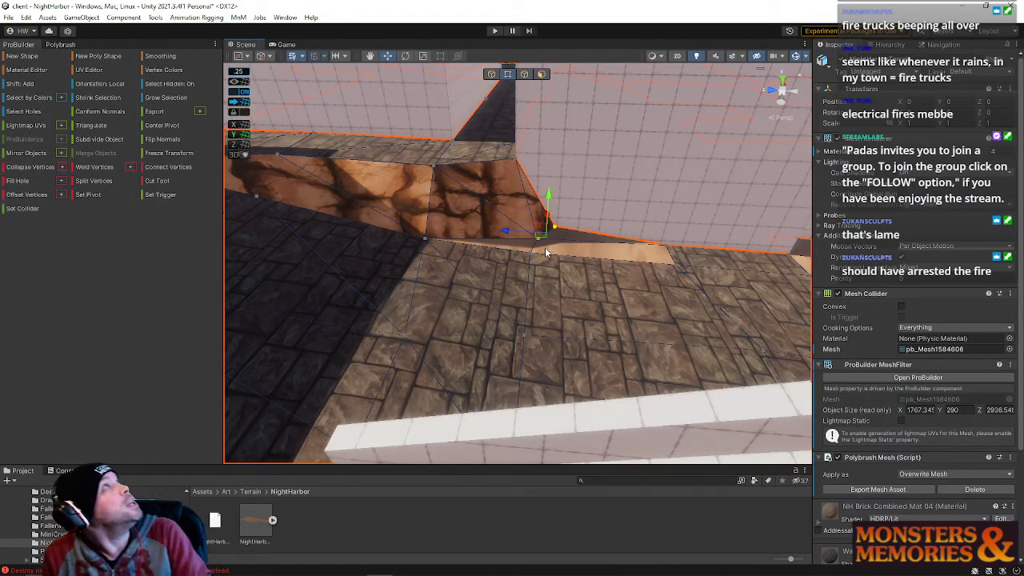
pyautogui.click(540, 240)
pyautogui.moveTo(499, 239); pyautogui.dragTo(491, 240)
pyautogui.moveTo(547, 238); pyautogui.dragTo(402, 249, button='right')
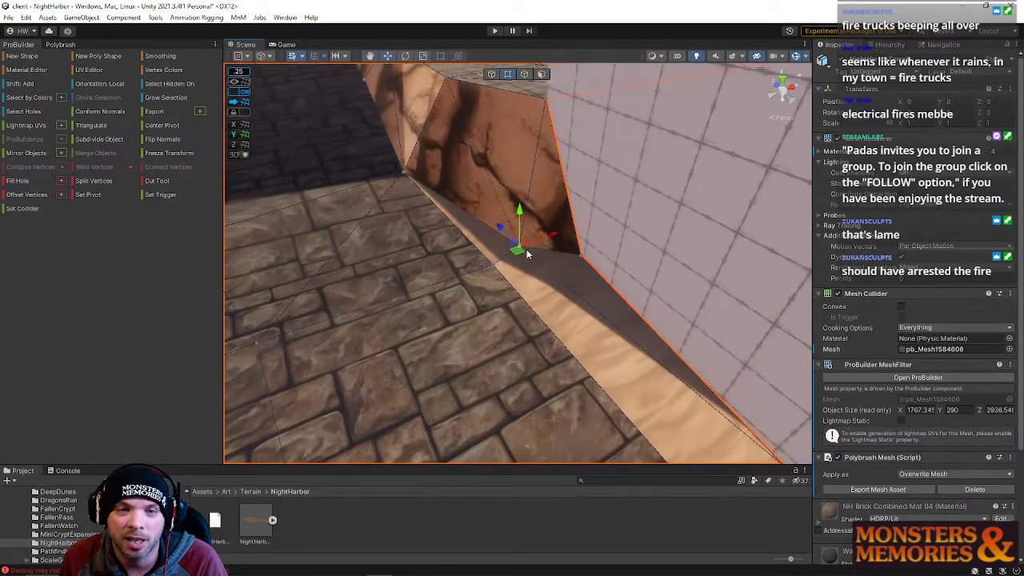
pyautogui.moveTo(549, 236); pyautogui.dragTo(519, 259)
pyautogui.click(487, 270)
pyautogui.moveTo(503, 323); pyautogui.dragTo(499, 191, button='right')
# Shift the vertex on the top edge of the rock drop beside the sloping street
pyautogui.click(492, 74)
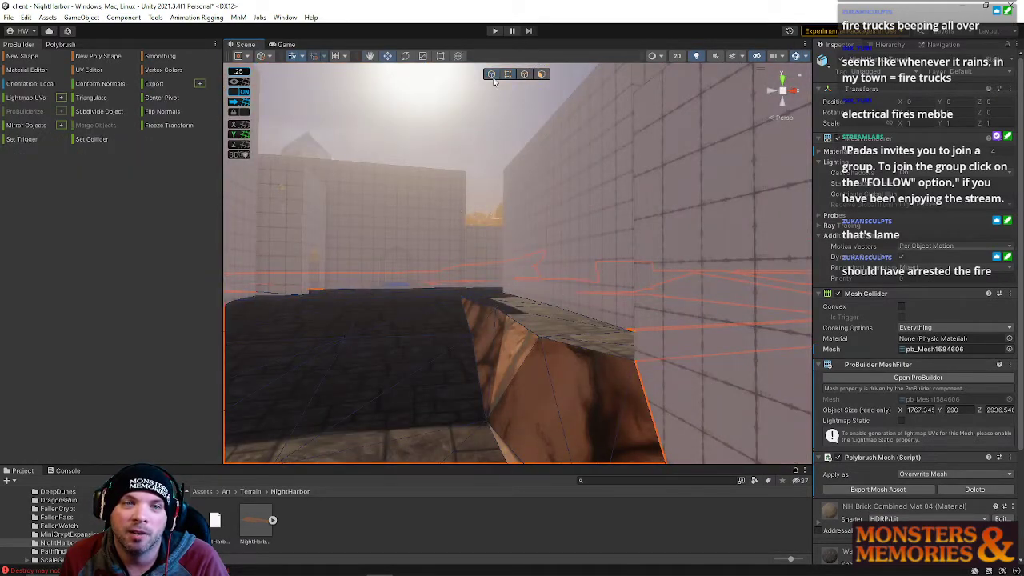
pyautogui.click(489, 134)
pyautogui.moveTo(487, 178); pyautogui.dragTo(518, 311, button='right')
pyautogui.press('s')
pyautogui.click(518, 321)
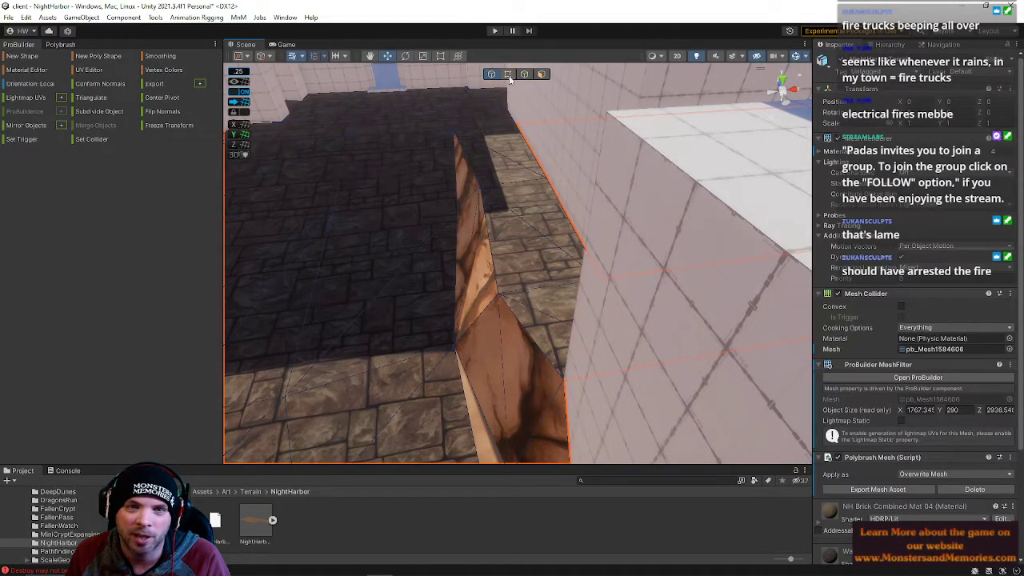
pyautogui.click(508, 75)
pyautogui.click(494, 296)
pyautogui.moveTo(495, 278); pyautogui.dragTo(496, 305)
pyautogui.moveTo(558, 357); pyautogui.dragTo(500, 102, button='right')
# Return to object selection and save the scene
pyautogui.click(491, 75)
pyautogui.click(8, 18)
pyautogui.click(42, 71)
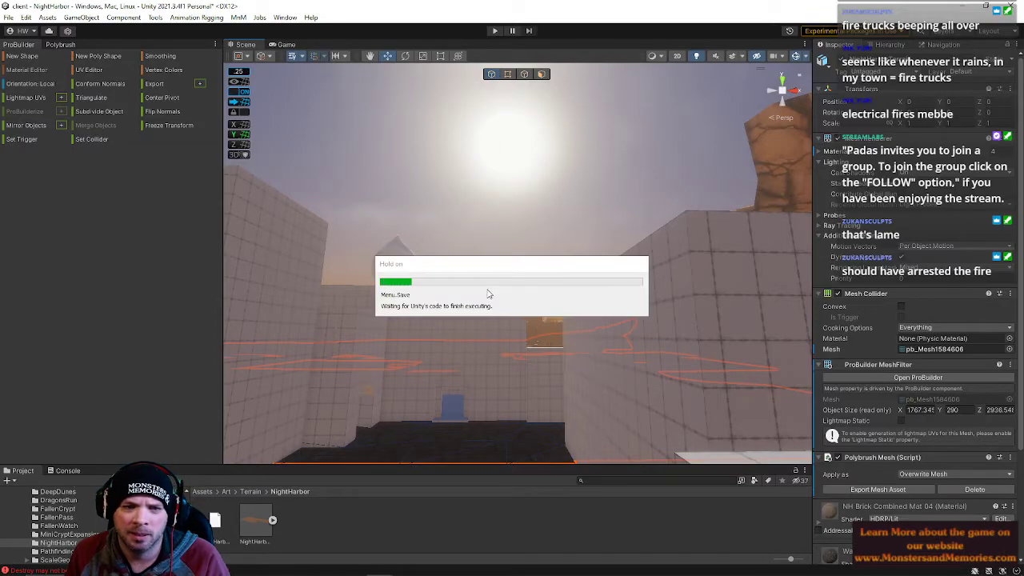
# Adjust the pavement vertex beside the building corner in the narrow alley, and return to object selection
pyautogui.moveTo(485, 293); pyautogui.dragTo(481, 363, button='right')
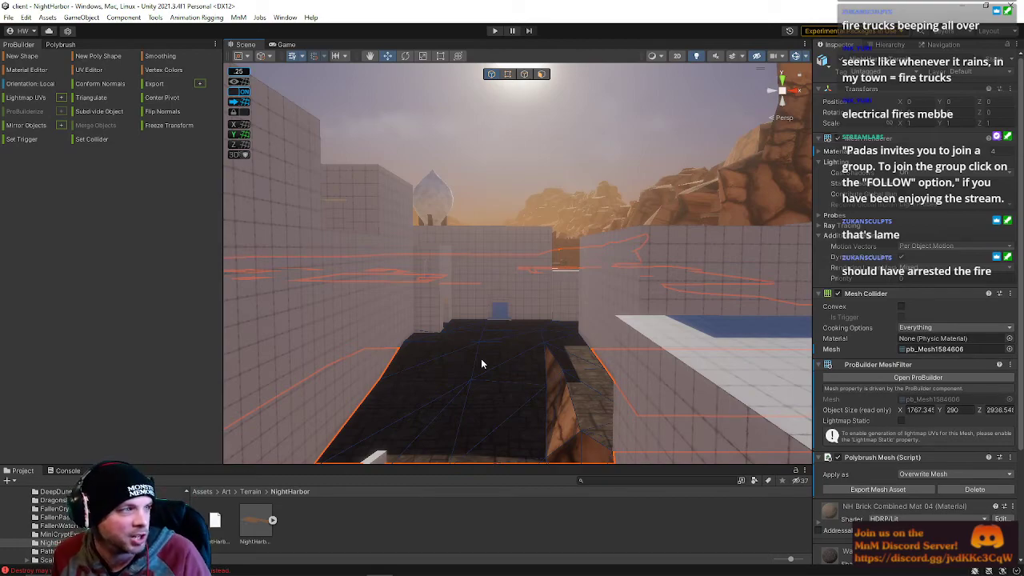
pyautogui.moveTo(491, 286); pyautogui.dragTo(506, 373, button='right')
pyautogui.click(511, 75)
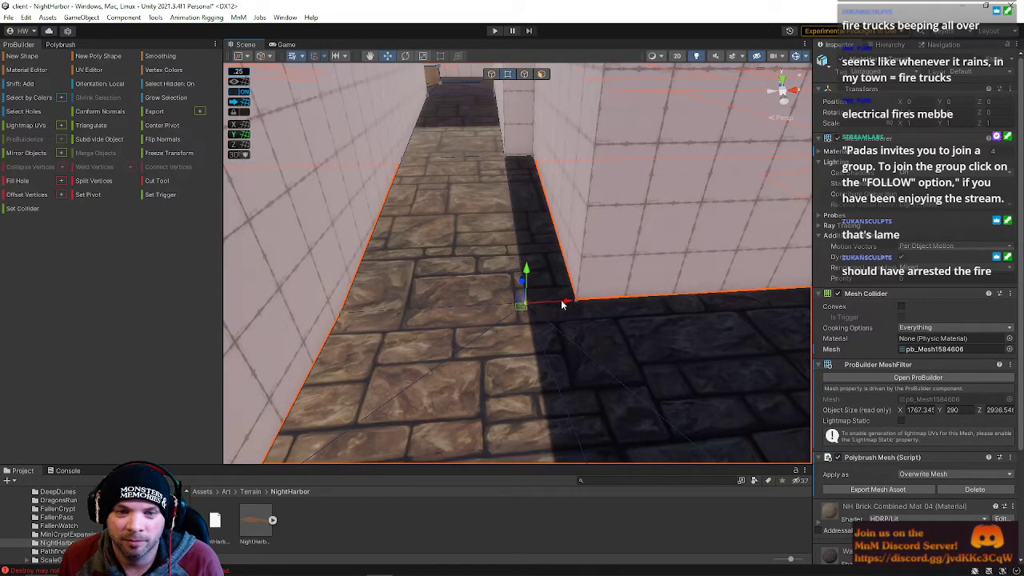
pyautogui.moveTo(524, 255); pyautogui.dragTo(550, 212, button='right')
pyautogui.click(491, 75)
# Select the building behind the low wall and lower several horizontal edges of its street-side wall toward the pavement
pyautogui.click(533, 265)
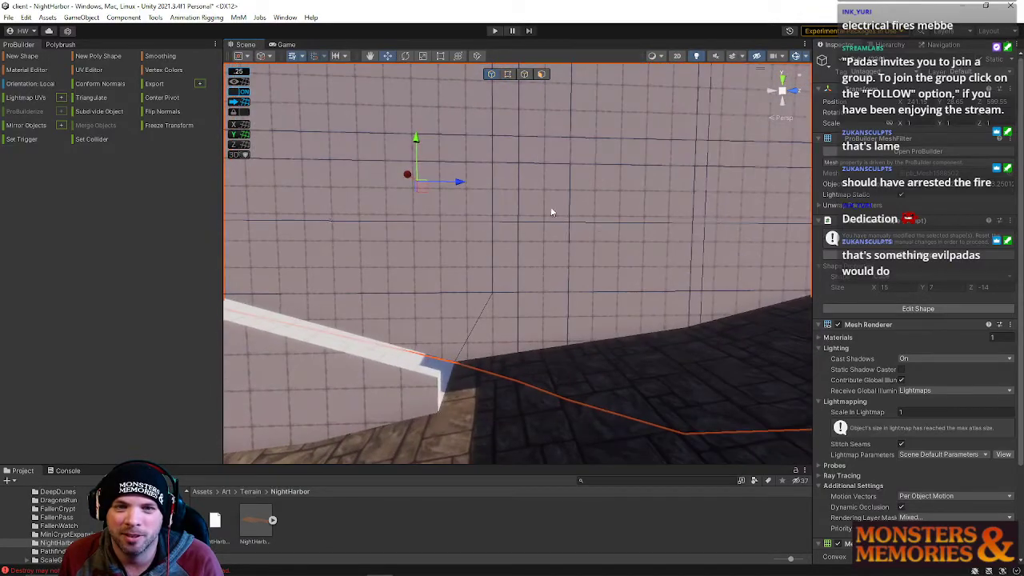
pyautogui.click(525, 76)
pyautogui.click(548, 311)
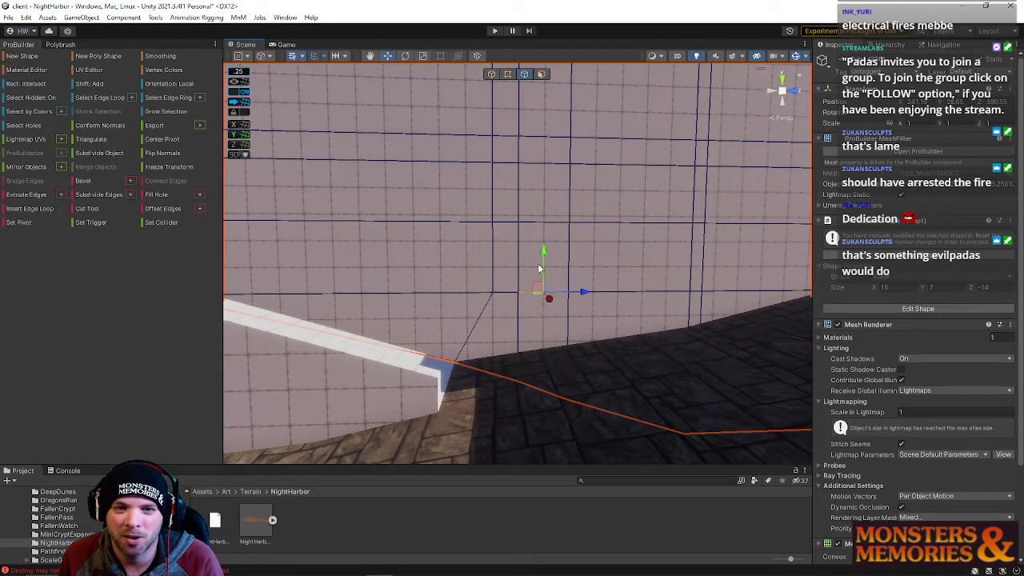
pyautogui.keyDown('shift'); pyautogui.click(547, 221); pyautogui.keyUp('shift')
pyautogui.keyDown('shift'); pyautogui.click(640, 293); pyautogui.keyUp('shift')
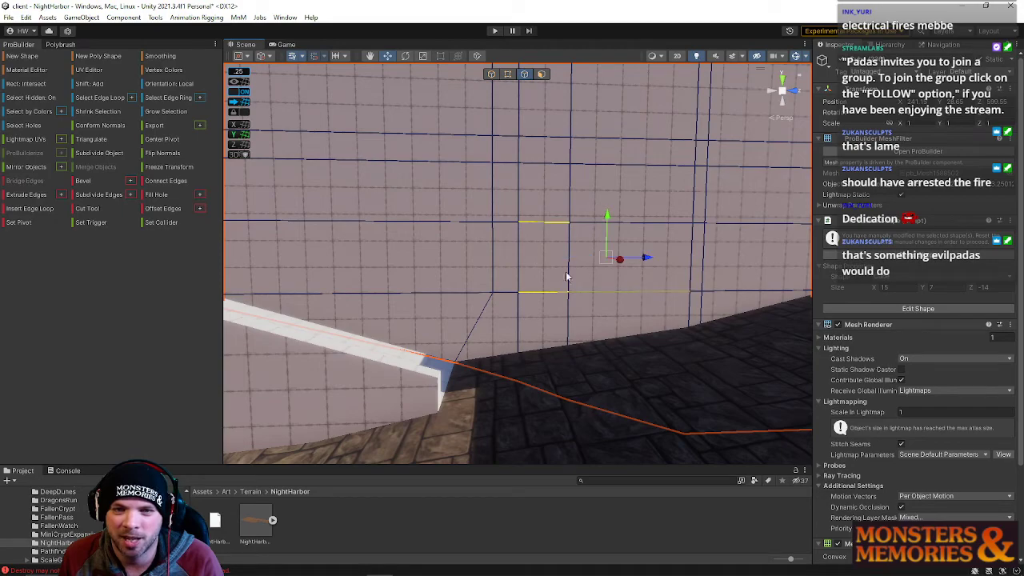
pyautogui.keyDown('shift'); pyautogui.click(503, 293); pyautogui.keyUp('shift')
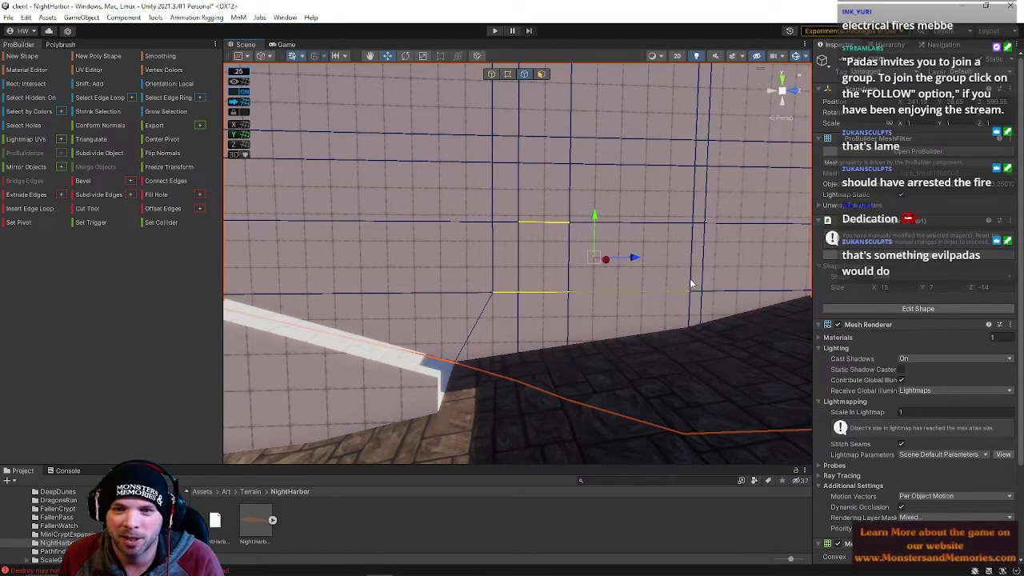
pyautogui.moveTo(601, 215); pyautogui.dragTo(598, 263)
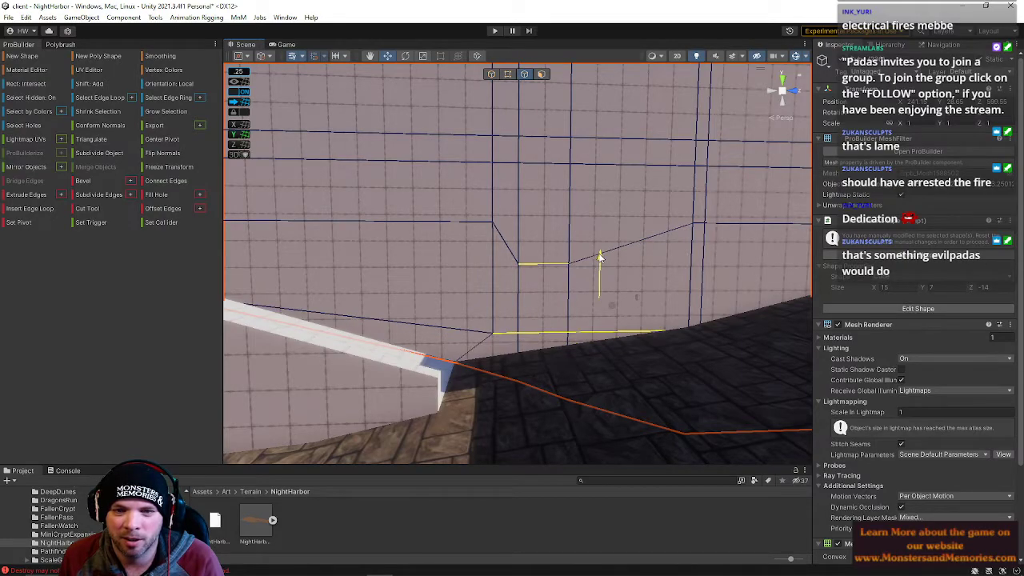
pyautogui.moveTo(600, 256); pyautogui.dragTo(602, 238)
# Adjust the heights of the wall's short upper edge and of the edge and vertex near the building's far corner
pyautogui.moveTo(603, 239); pyautogui.dragTo(568, 268, button='right')
pyautogui.keyDown('shift'); pyautogui.click(407, 269); pyautogui.keyUp('shift')
pyautogui.moveTo(519, 231); pyautogui.dragTo(518, 233)
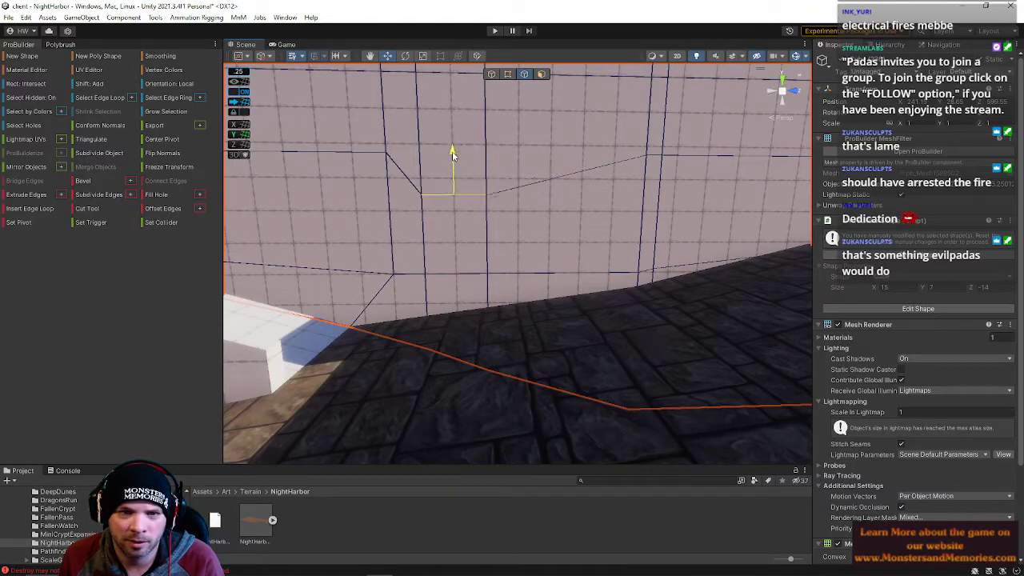
pyautogui.moveTo(657, 159); pyautogui.dragTo(705, 207, button='right')
pyautogui.click(752, 206)
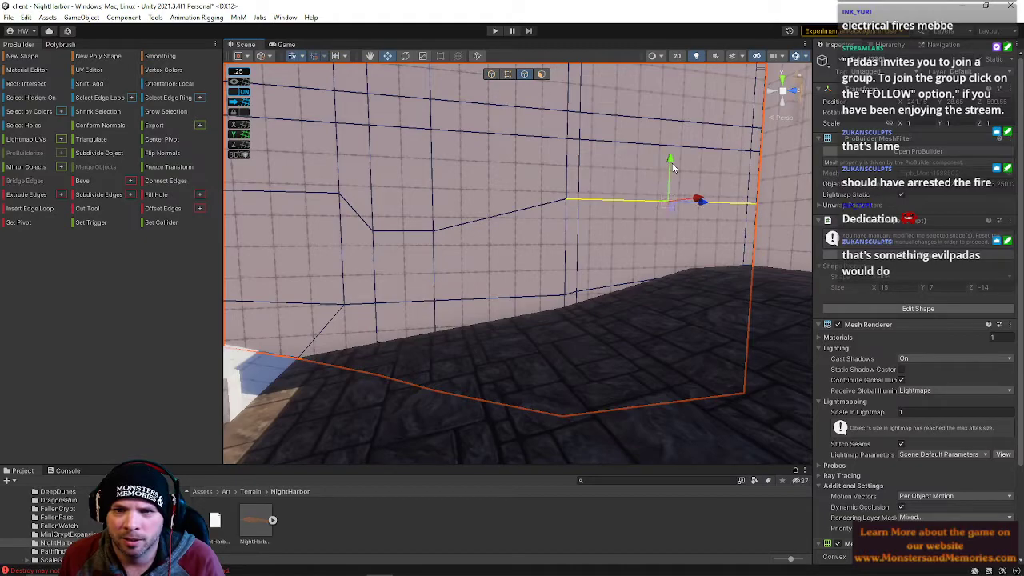
pyautogui.moveTo(677, 191); pyautogui.dragTo(667, 221, button='right')
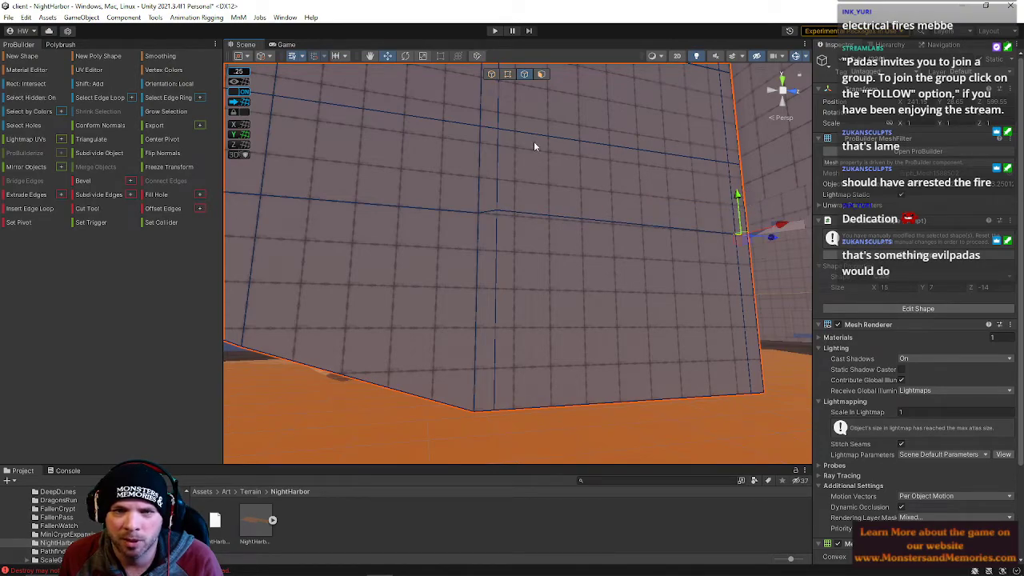
pyautogui.click(506, 75)
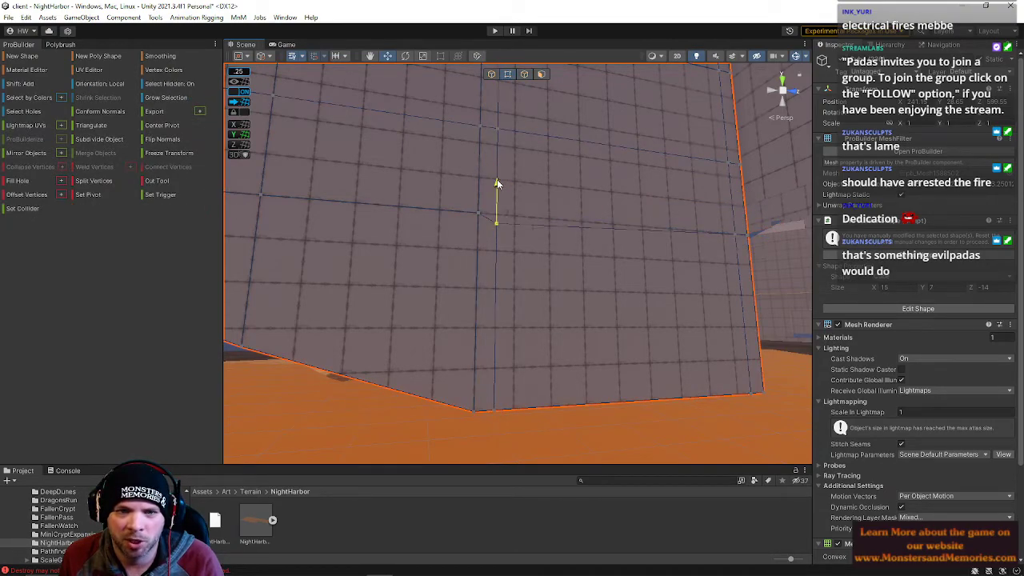
# Select the two wall vertices above the end of the low wall and shift them horizontally along the wall
pyautogui.moveTo(488, 178); pyautogui.dragTo(421, 174, button='right')
pyautogui.moveTo(503, 346); pyautogui.dragTo(536, 308, button='right')
pyautogui.click(536, 308)
pyautogui.keyDown('shift'); pyautogui.click(544, 191); pyautogui.keyUp('shift')
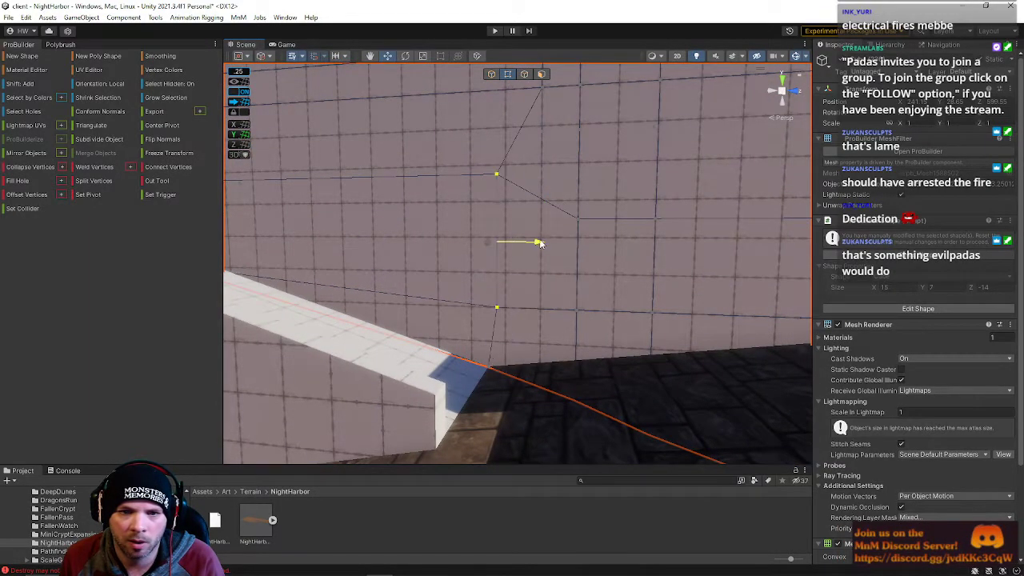
pyautogui.moveTo(529, 242); pyautogui.dragTo(577, 323, button='right')
# Raise the short horizontal edge in the middle of the building's street-side wall slightly
pyautogui.click(534, 188)
pyautogui.press('w')
pyautogui.click(540, 75)
pyautogui.moveTo(557, 264); pyautogui.dragTo(493, 246, button='right')
pyautogui.press('w')
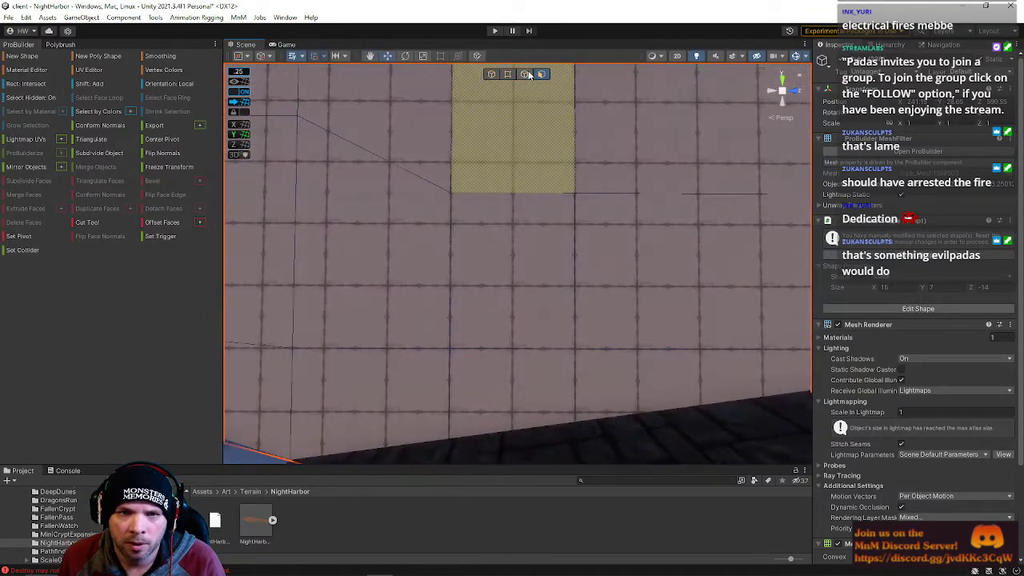
pyautogui.click(524, 74)
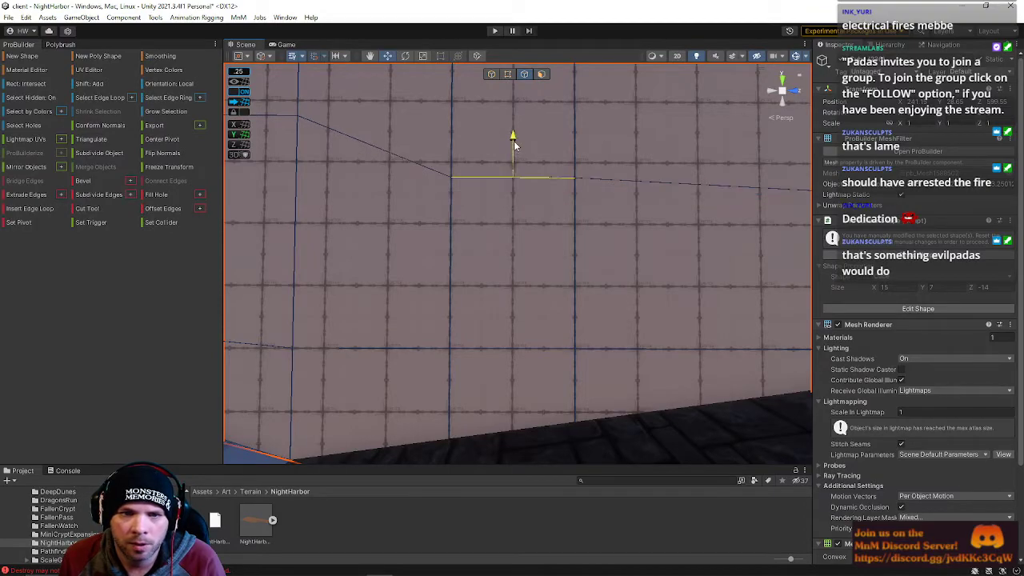
# Select the vertical strip of faces running up the building's wall and shift it sideways
pyautogui.click(541, 74)
pyautogui.click(507, 411)
pyautogui.moveTo(507, 410); pyautogui.dragTo(535, 197, button='right')
pyautogui.keyDown('shift'); pyautogui.click(537, 201); pyautogui.keyUp('shift')
pyautogui.keyDown('shift'); pyautogui.click(550, 233); pyautogui.keyUp('shift')
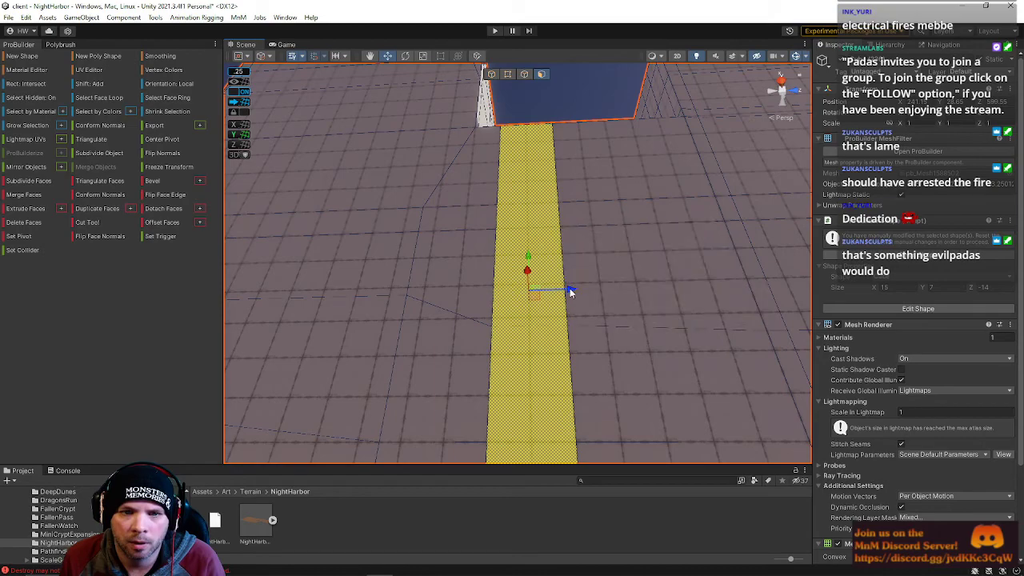
pyautogui.moveTo(570, 245); pyautogui.dragTo(24, 495, button='right')
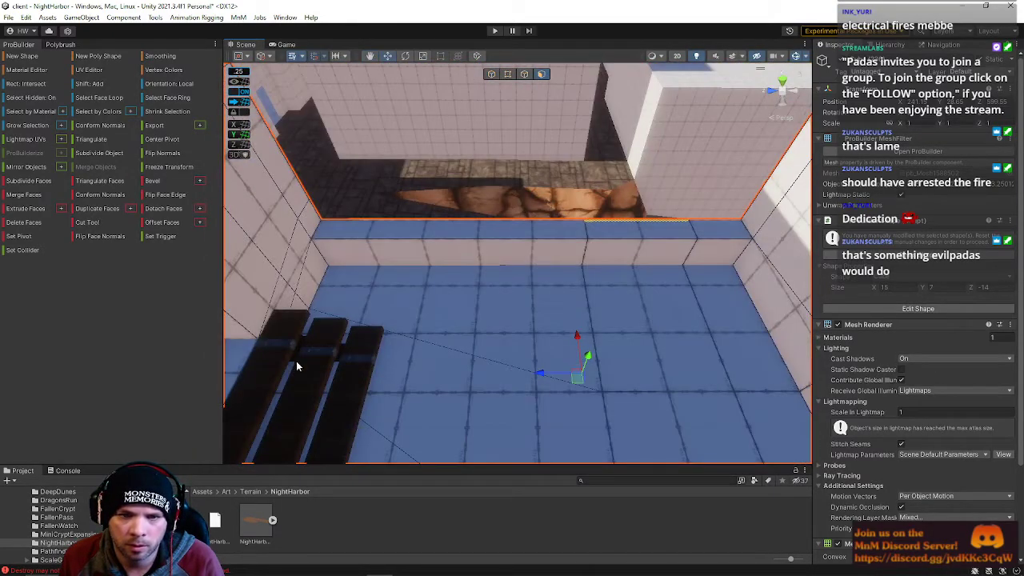
pyautogui.moveTo(619, 244); pyautogui.dragTo(642, 407)
pyautogui.moveTo(642, 407); pyautogui.dragTo(590, 395, button='right')
pyautogui.moveTo(509, 325); pyautogui.dragTo(466, 322)
pyautogui.moveTo(466, 323); pyautogui.dragTo(482, 244, button='right')
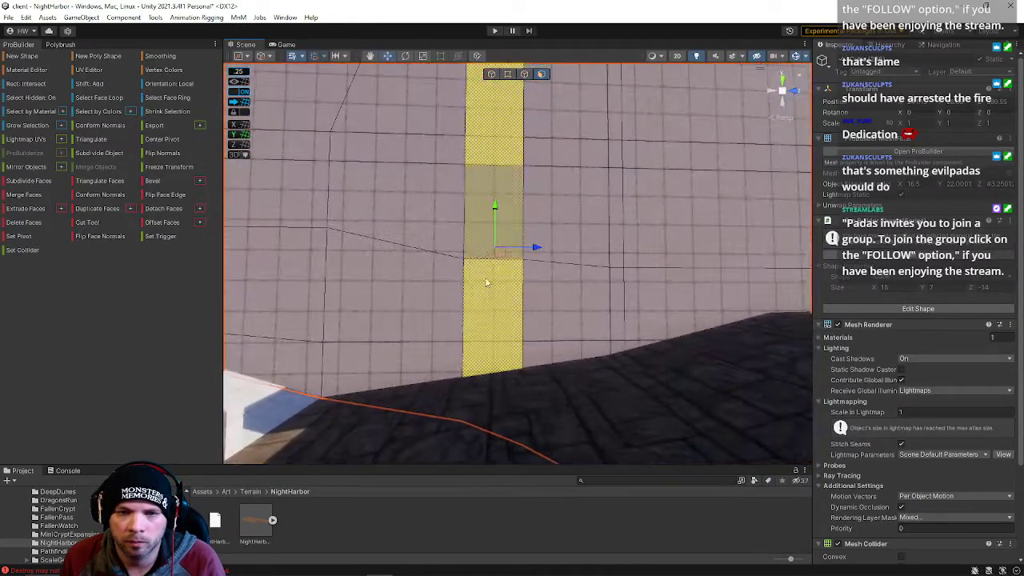
pyautogui.click(485, 329)
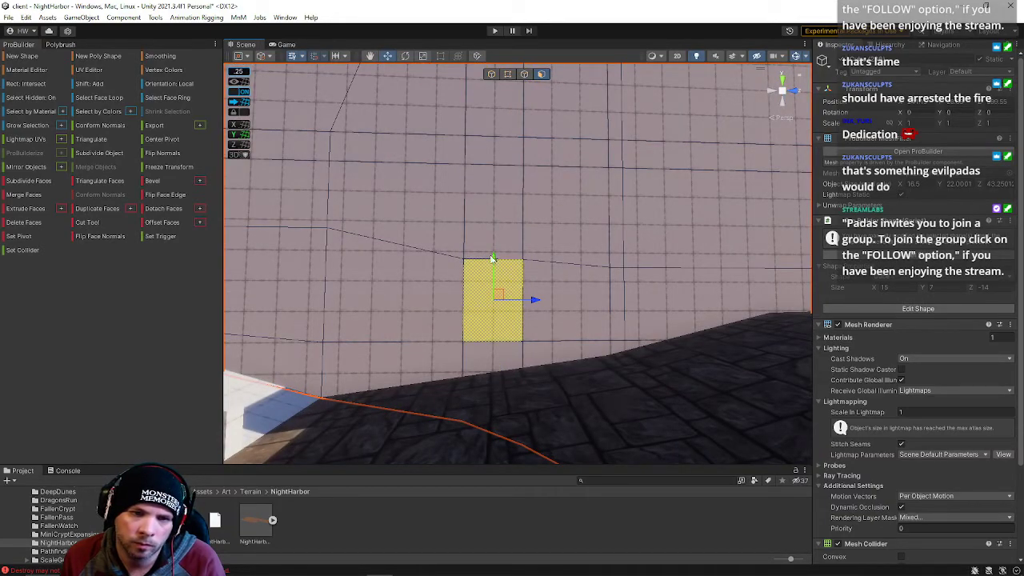
pyautogui.click(523, 74)
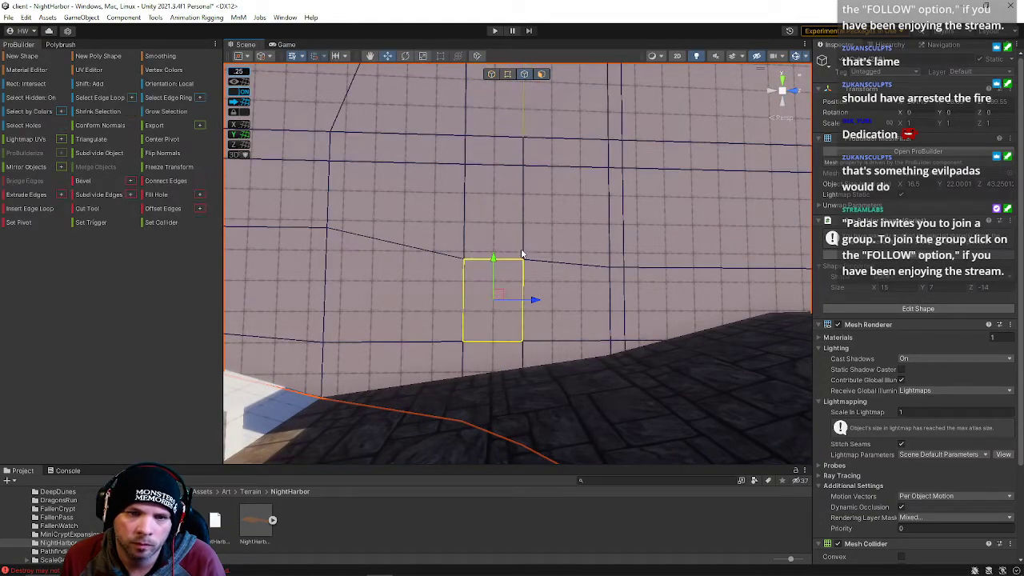
pyautogui.keyDown('shift'); pyautogui.click(559, 343); pyautogui.keyUp('shift')
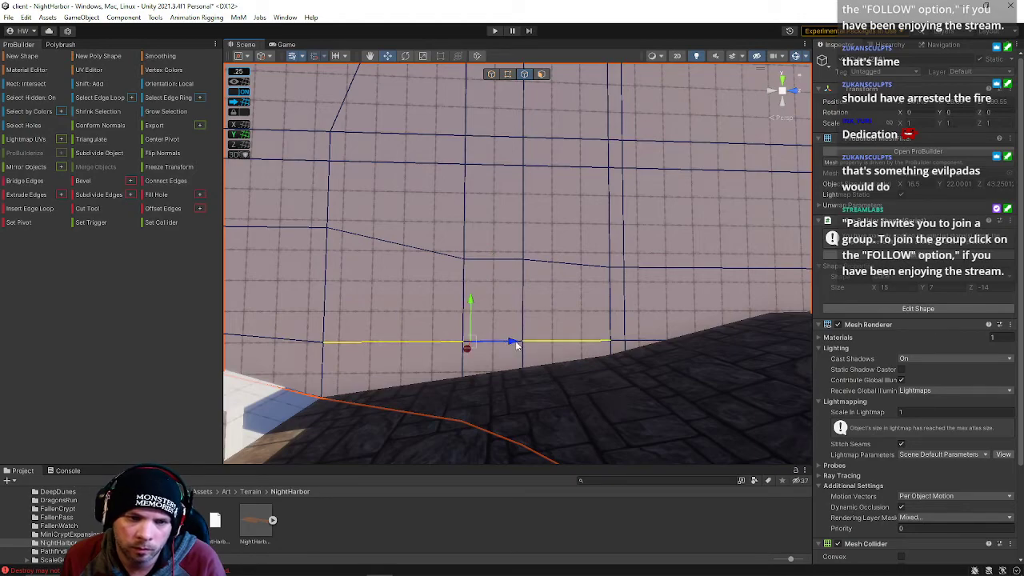
# Reselect the faces of the wall's vertical strip and move the strip horizontally along the wall
pyautogui.click(540, 73)
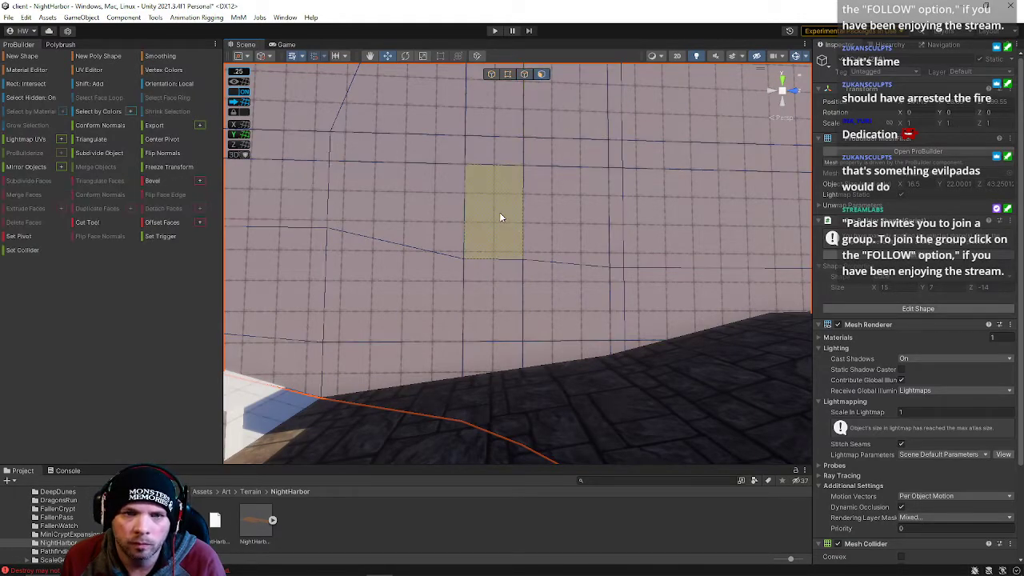
pyautogui.click(497, 212)
pyautogui.keyDown('shift'); pyautogui.click(514, 333); pyautogui.keyUp('shift')
pyautogui.keyDown('shift'); pyautogui.click(510, 357); pyautogui.keyUp('shift')
pyautogui.keyDown('shift'); pyautogui.click(497, 151); pyautogui.keyUp('shift')
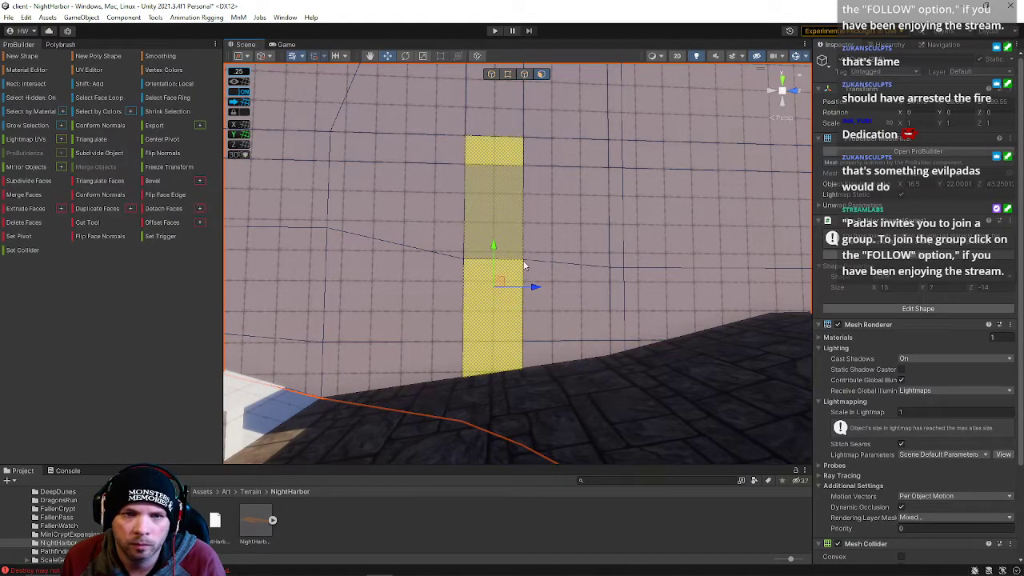
pyautogui.moveTo(521, 260); pyautogui.dragTo(497, 231, button='right')
pyautogui.keyDown('shift'); pyautogui.click(497, 233); pyautogui.keyUp('shift')
pyautogui.moveTo(540, 325); pyautogui.dragTo(564, 328)
# Lower the bottom horizontal edge of the wall strip and adjust the height of the edge above it
pyautogui.click(503, 149)
pyautogui.moveTo(532, 152); pyautogui.dragTo(532, 188, button='right')
pyautogui.click(520, 333)
pyautogui.moveTo(516, 307); pyautogui.dragTo(533, 331, button='right')
pyautogui.moveTo(539, 217); pyautogui.dragTo(535, 240)
pyautogui.moveTo(534, 282); pyautogui.dragTo(567, 244, button='right')
pyautogui.press('h')
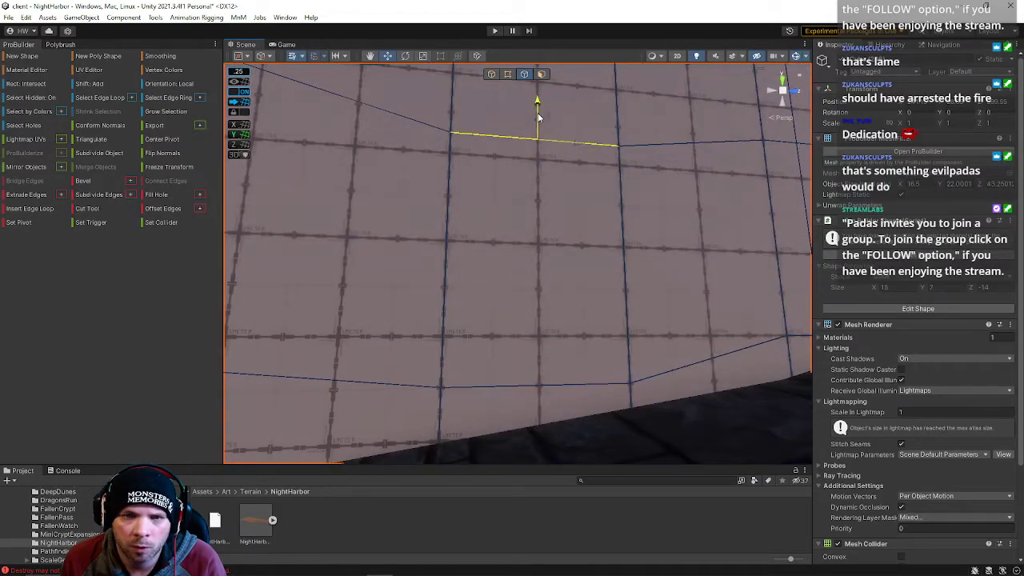
# Select the upper-row horizontal edges between the wall strip and the building's far corner and adjust their height
pyautogui.click(542, 74)
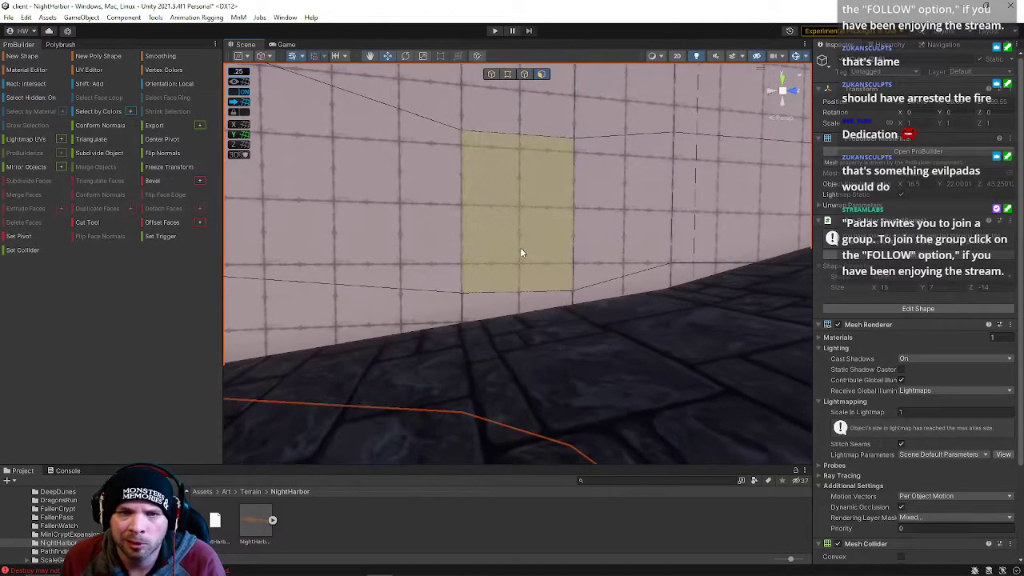
pyautogui.click(520, 247)
pyautogui.click(615, 188)
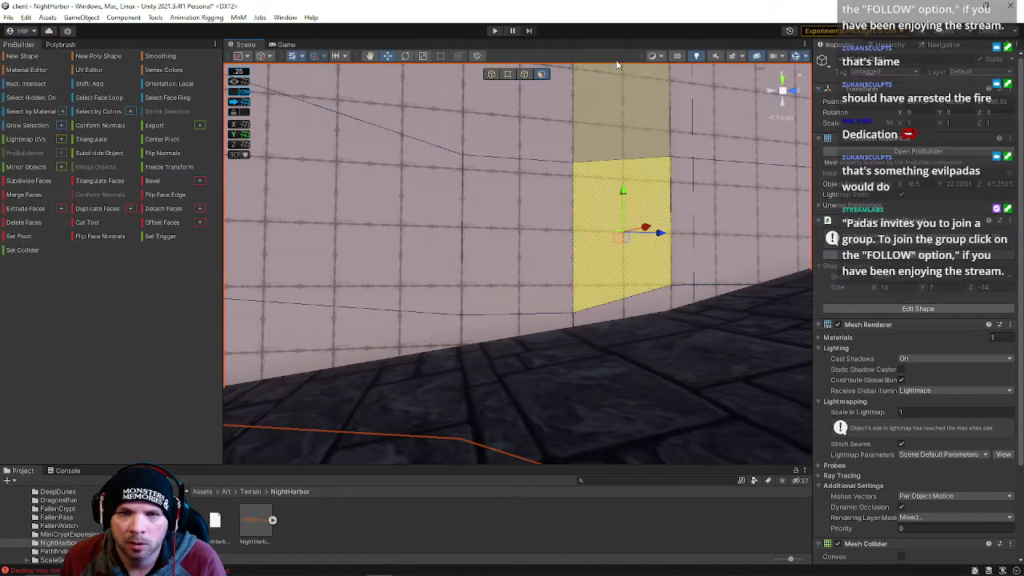
pyautogui.click(525, 75)
pyautogui.click(684, 163)
pyautogui.moveTo(686, 166); pyautogui.dragTo(740, 176, button='right')
pyautogui.keyDown('shift'); pyautogui.click(774, 198); pyautogui.keyUp('shift')
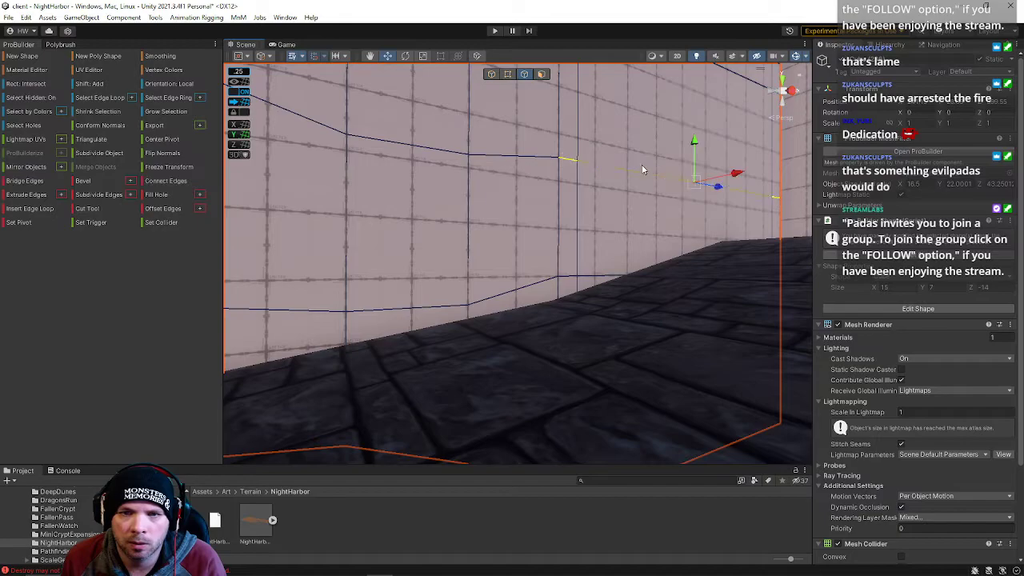
pyautogui.moveTo(623, 261); pyautogui.dragTo(661, 244, button='right')
pyautogui.keyDown('shift'); pyautogui.click(737, 220); pyautogui.keyUp('shift')
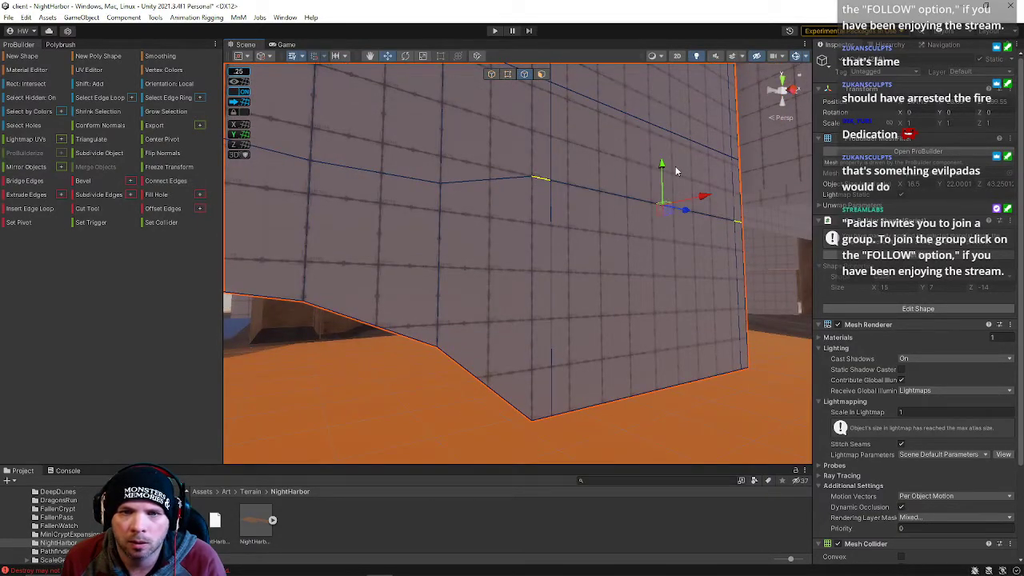
# Select the vertex on the wall's lower row beside the white ramp and adjust its height
pyautogui.moveTo(662, 181); pyautogui.dragTo(459, 154, button='right')
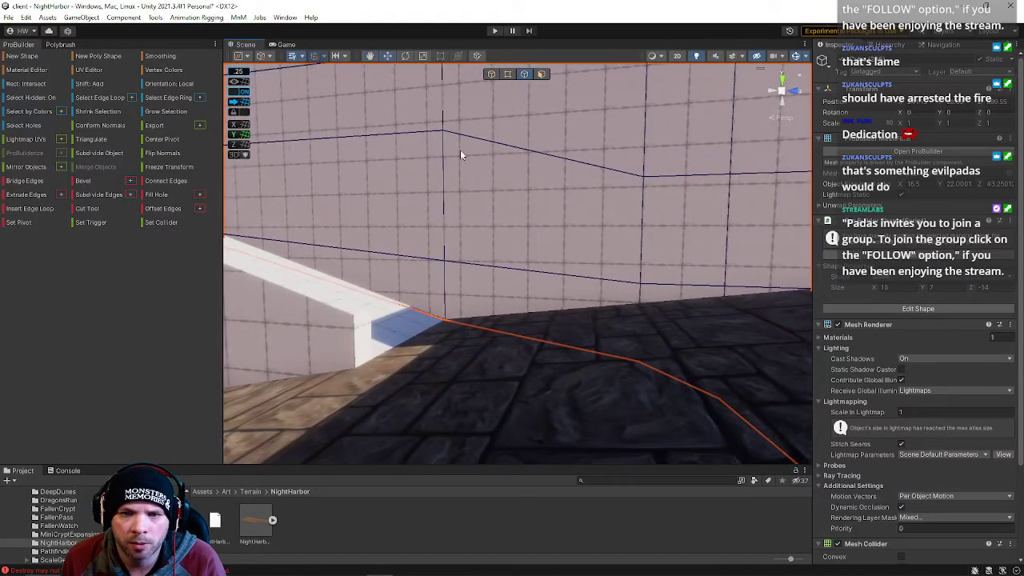
pyautogui.click(510, 76)
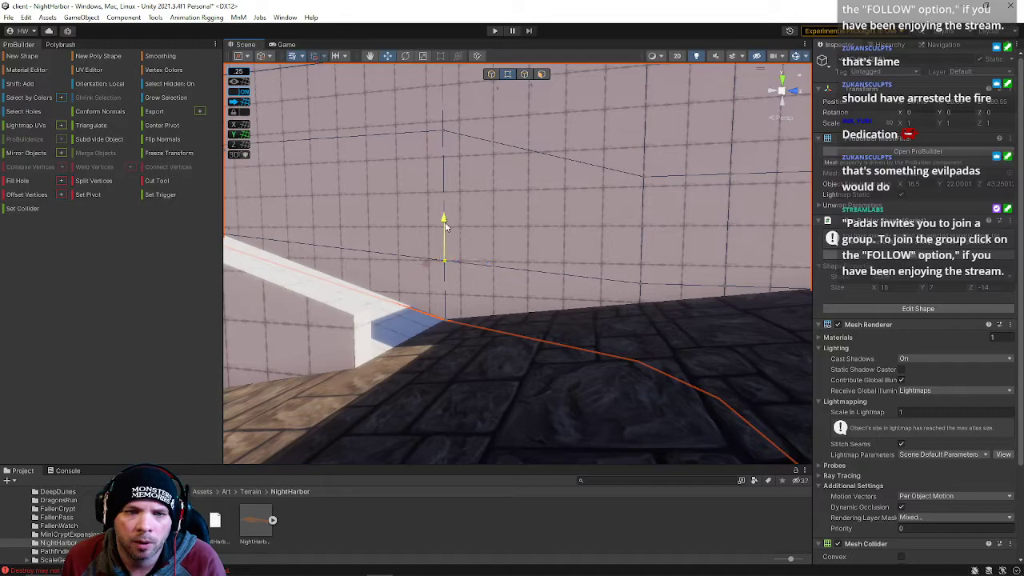
pyautogui.moveTo(469, 186); pyautogui.dragTo(548, 87, button='right')
pyautogui.click(542, 75)
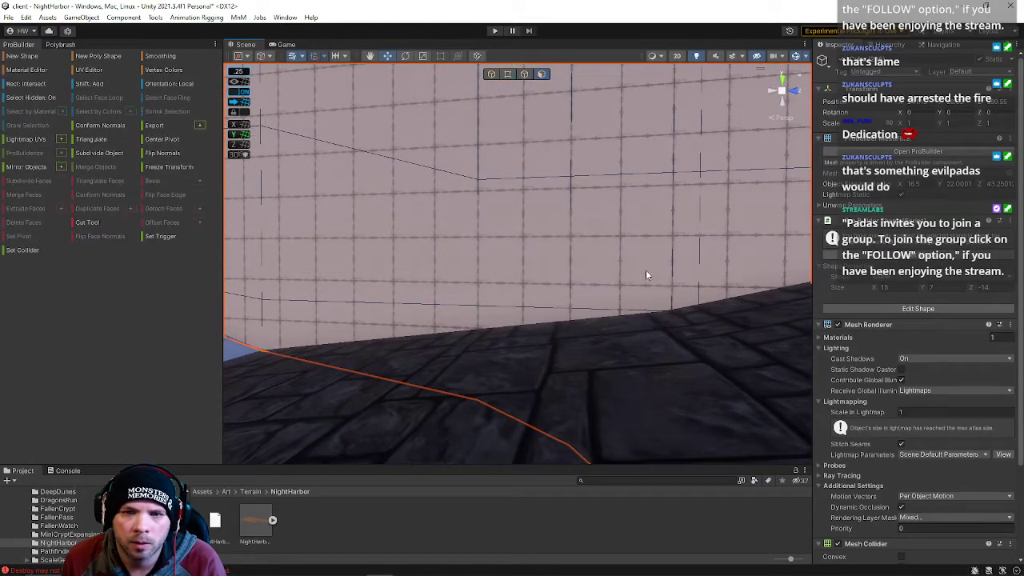
# Select the horizontal edge along the base of the wall panel above the sloping street and raise it slightly
pyautogui.click(647, 267)
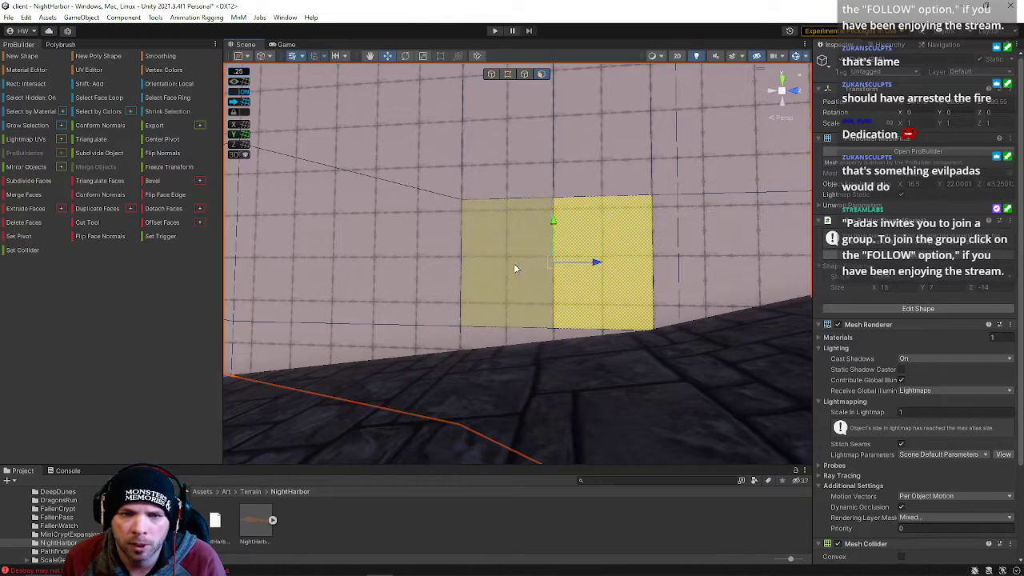
pyautogui.keyDown('shift'); pyautogui.click(518, 262); pyautogui.keyUp('shift')
pyautogui.keyDown('shift'); pyautogui.click(447, 262); pyautogui.keyUp('shift')
pyautogui.click(616, 263)
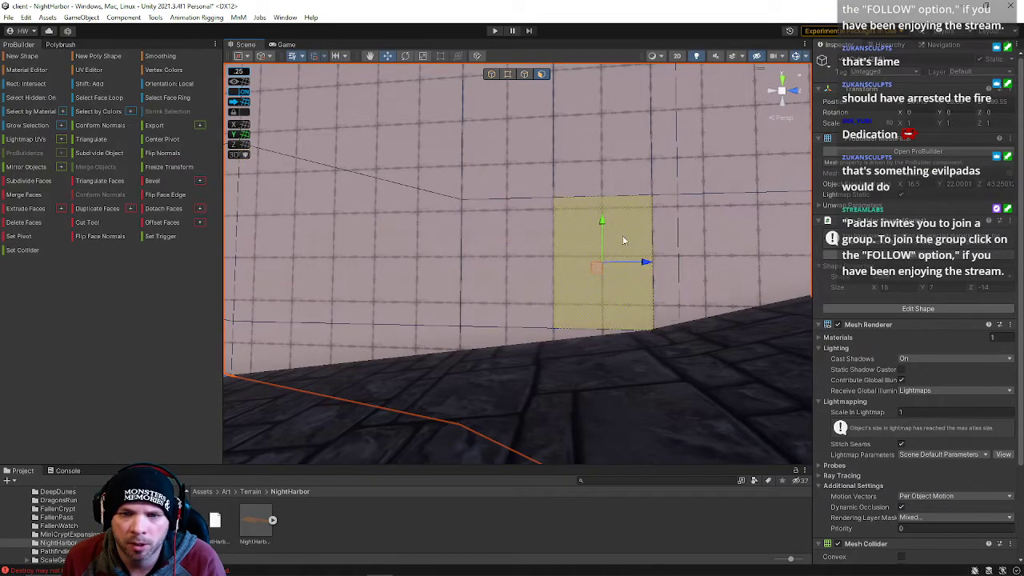
pyautogui.moveTo(632, 239); pyautogui.dragTo(654, 250, button='right')
pyautogui.press('w')
pyautogui.click(524, 74)
pyautogui.click(599, 317)
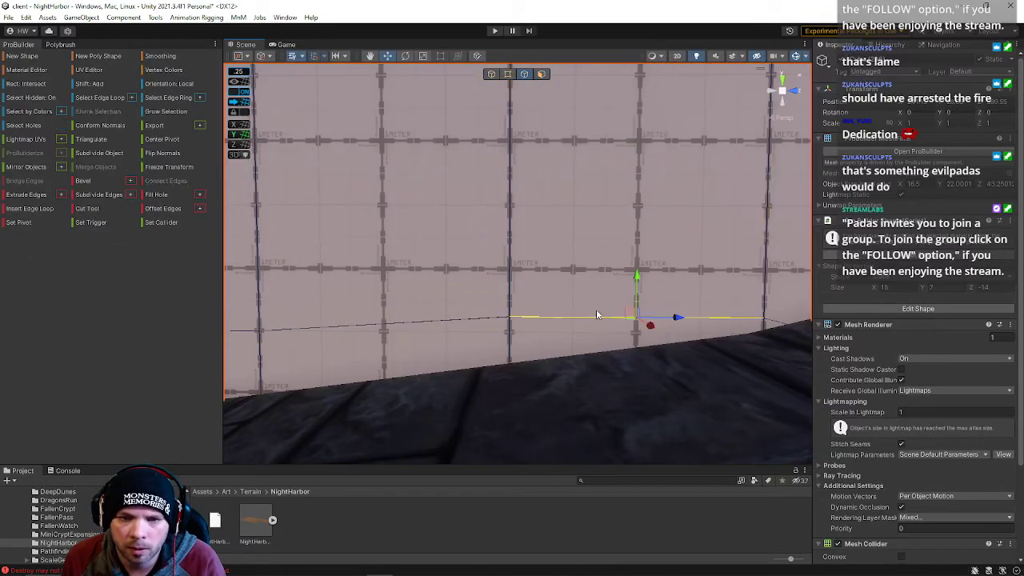
pyautogui.moveTo(636, 285); pyautogui.dragTo(636, 269)
# Select the upper horizontal edge of the same wall panel and adjust its height
pyautogui.moveTo(636, 267); pyautogui.dragTo(583, 141, button='right')
pyautogui.press('s')
pyautogui.click(577, 137)
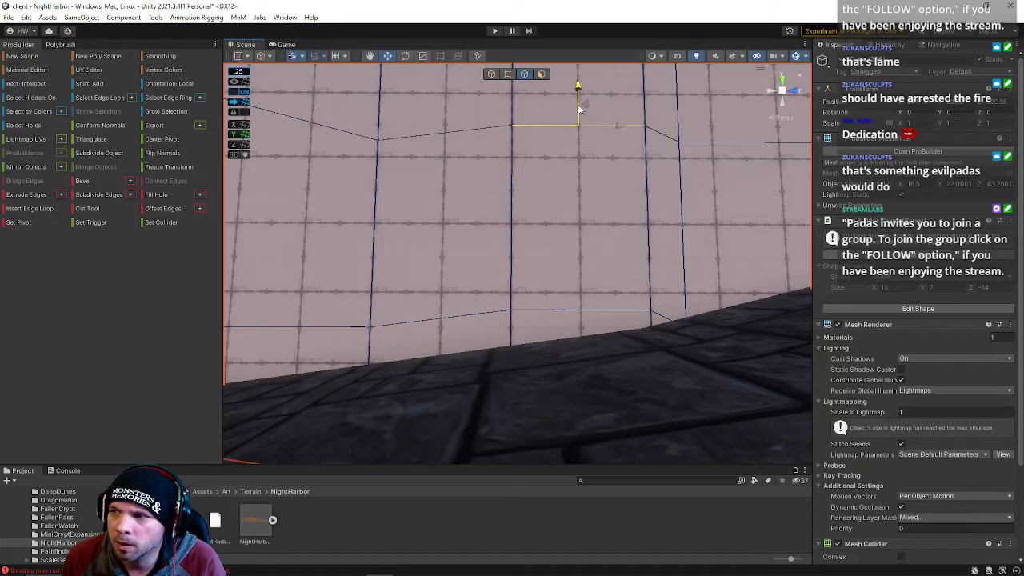
# Select the upper edges toward the building's far corner and the wall vertices on the other side, and adjust their height
pyautogui.press('s')
pyautogui.moveTo(526, 183); pyautogui.dragTo(538, 205, button='right')
pyautogui.click(628, 169)
pyautogui.press('w')
pyautogui.moveTo(628, 169); pyautogui.dragTo(705, 174, button='right')
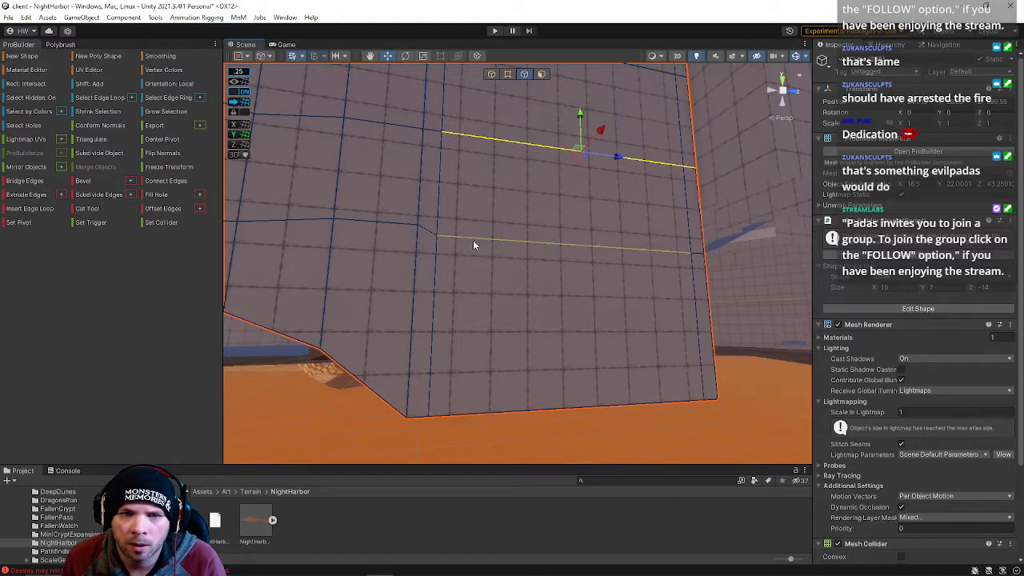
pyautogui.moveTo(583, 203); pyautogui.dragTo(447, 193, button='right')
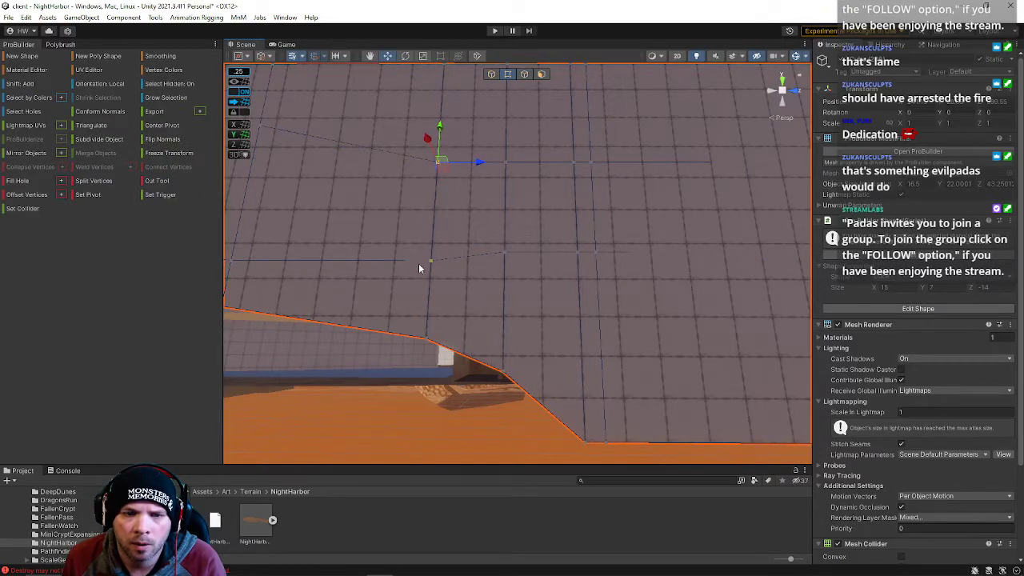
pyautogui.moveTo(434, 222); pyautogui.dragTo(389, 288, button='right')
pyautogui.moveTo(389, 244); pyautogui.dragTo(409, 239, button='right')
# Open a doorway inward from the street wall and push the recess's side faces apart to form an interior room
pyautogui.click(525, 226)
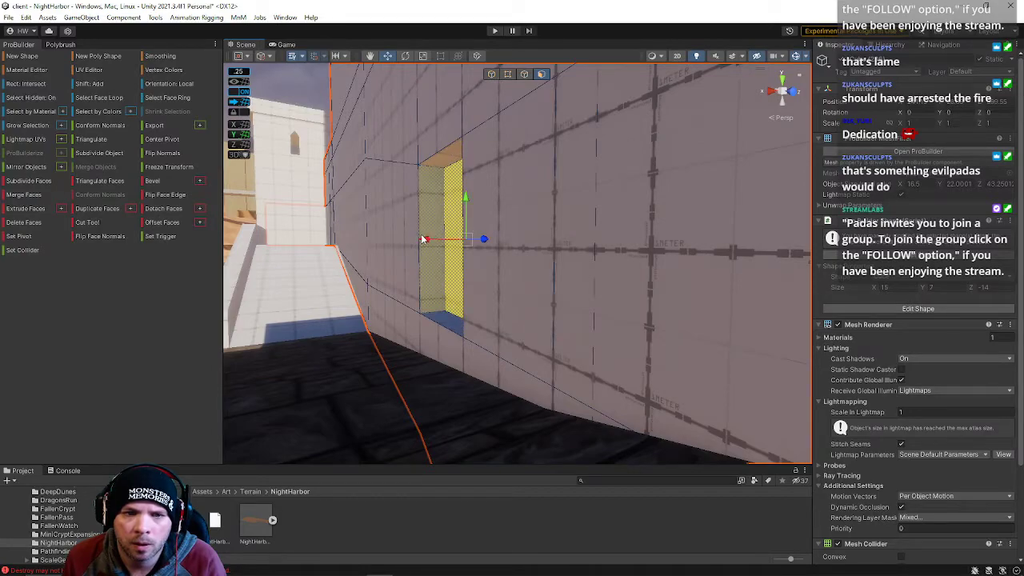
pyautogui.moveTo(502, 238); pyautogui.dragTo(456, 240, button='right')
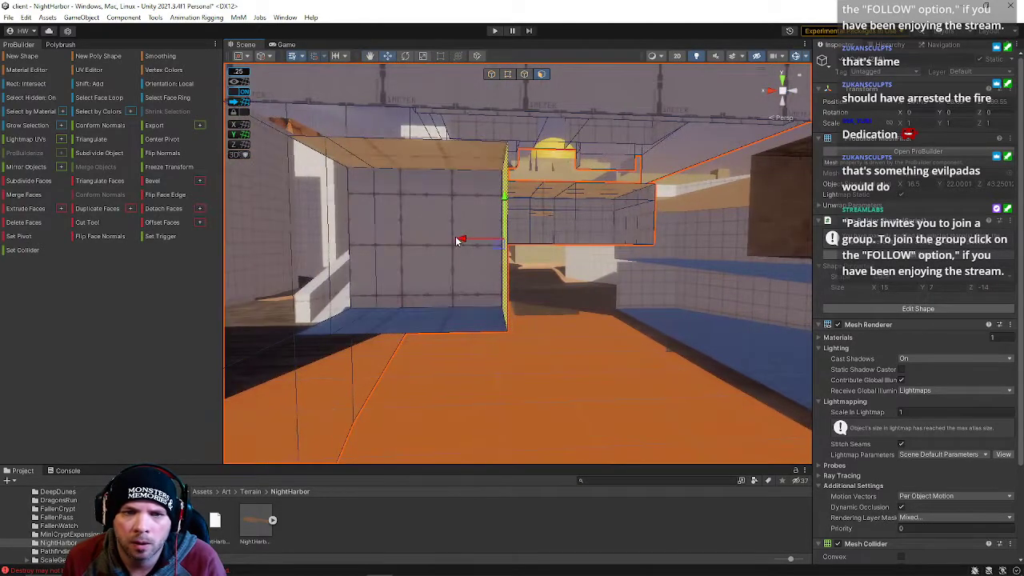
pyautogui.click(660, 256)
pyautogui.moveTo(660, 256); pyautogui.dragTo(549, 264, button='right')
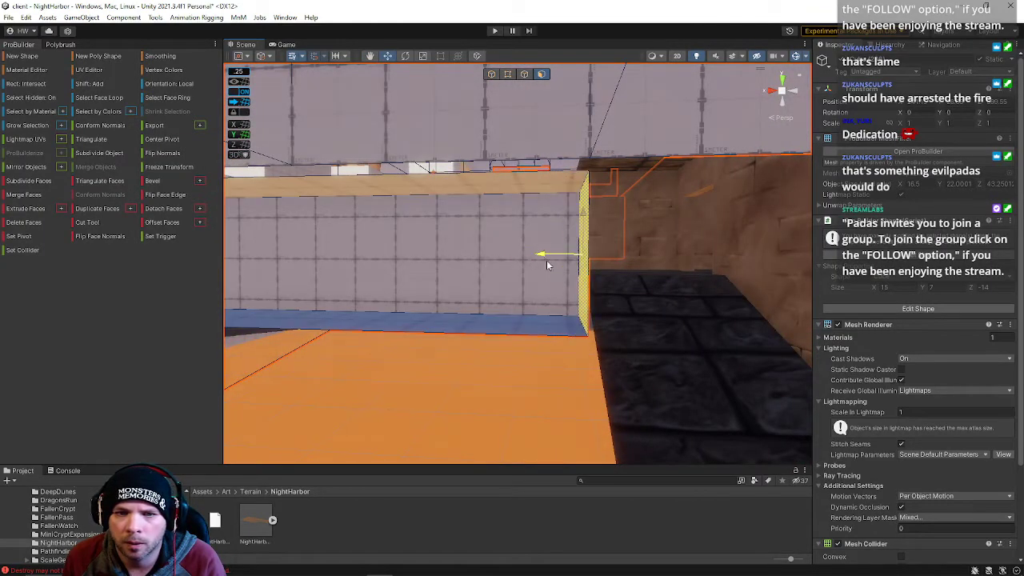
pyautogui.moveTo(534, 270); pyautogui.dragTo(383, 259, button='right')
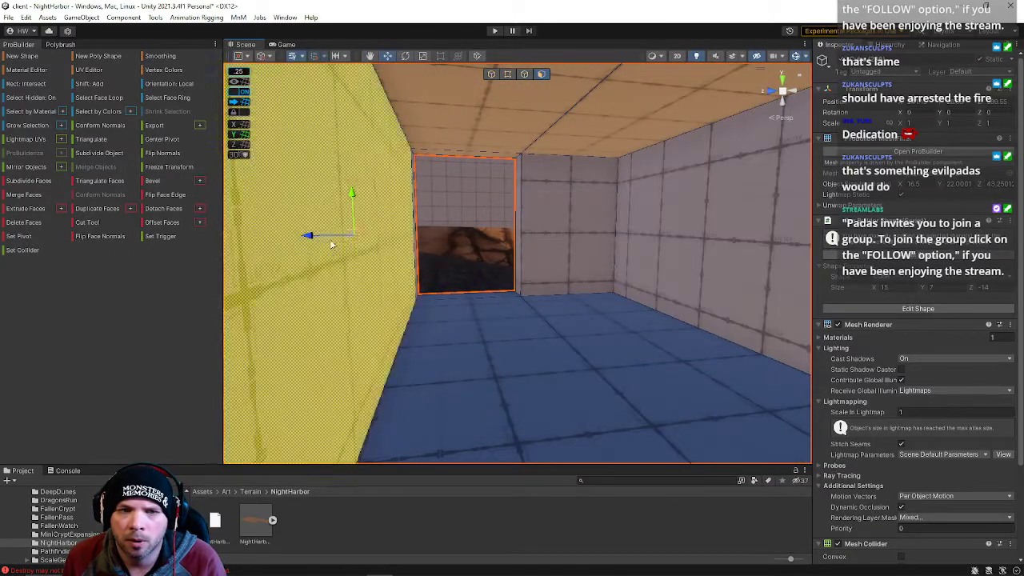
# Select the ceiling face of the new interior room and raise it
pyautogui.click(484, 112)
pyautogui.moveTo(599, 126); pyautogui.dragTo(436, 151, button='right')
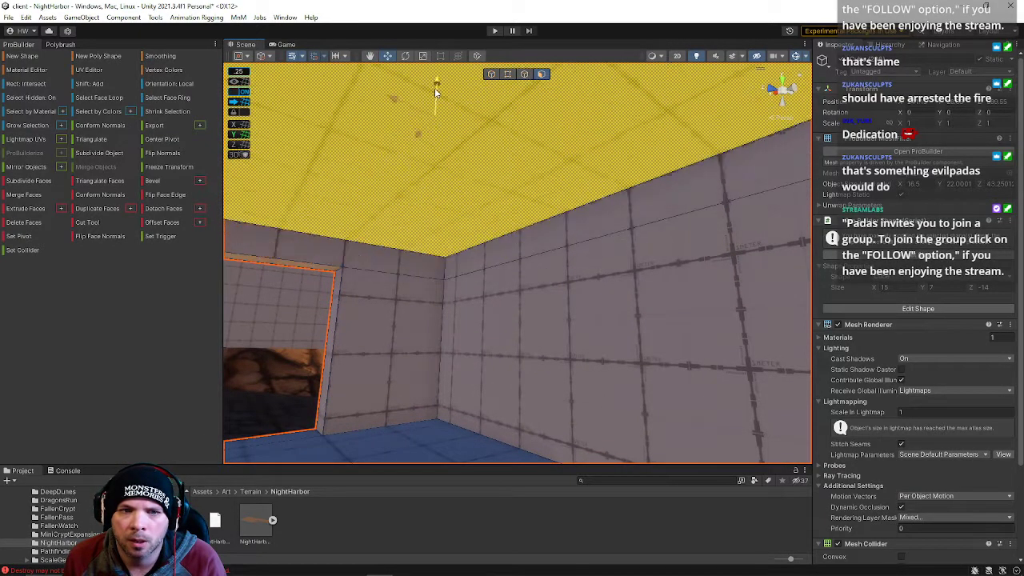
pyautogui.moveTo(417, 89); pyautogui.dragTo(451, 215, button='right')
pyautogui.moveTo(450, 214); pyautogui.dragTo(449, 146)
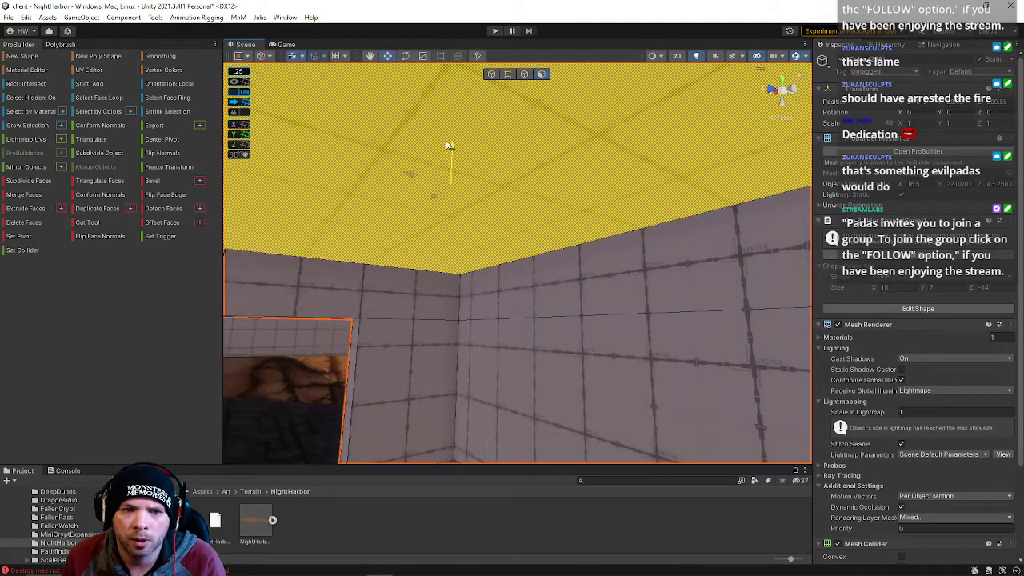
# Select the side wall face of the interior room and move it horizontally to resize the room
pyautogui.moveTo(462, 191); pyautogui.dragTo(603, 247, button='right')
pyautogui.click(595, 270)
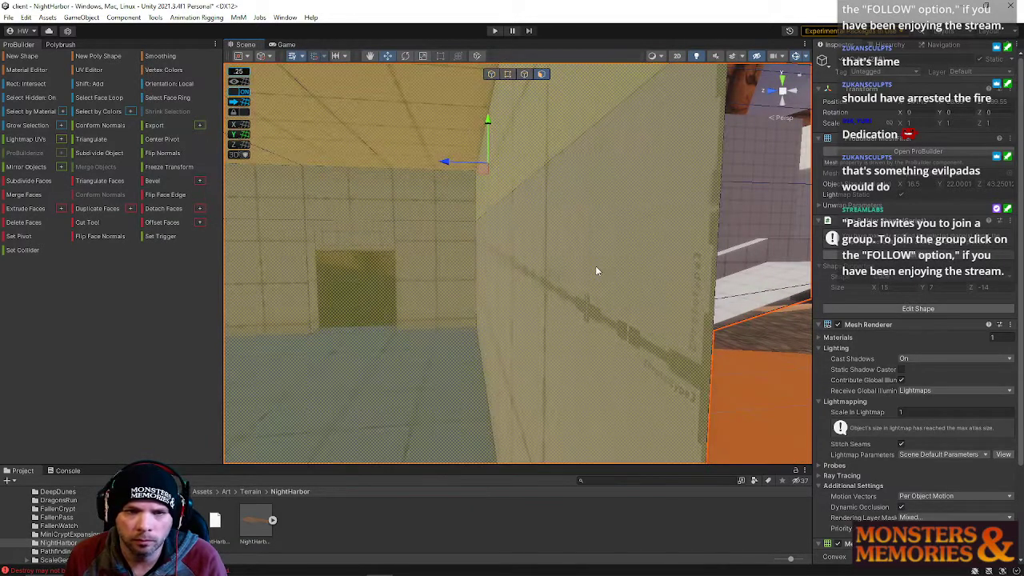
pyautogui.moveTo(534, 266); pyautogui.dragTo(576, 262, button='middle')
pyautogui.keyDown('shift'); pyautogui.click(577, 262); pyautogui.keyUp('shift')
pyautogui.moveTo(576, 262); pyautogui.dragTo(489, 239, button='right')
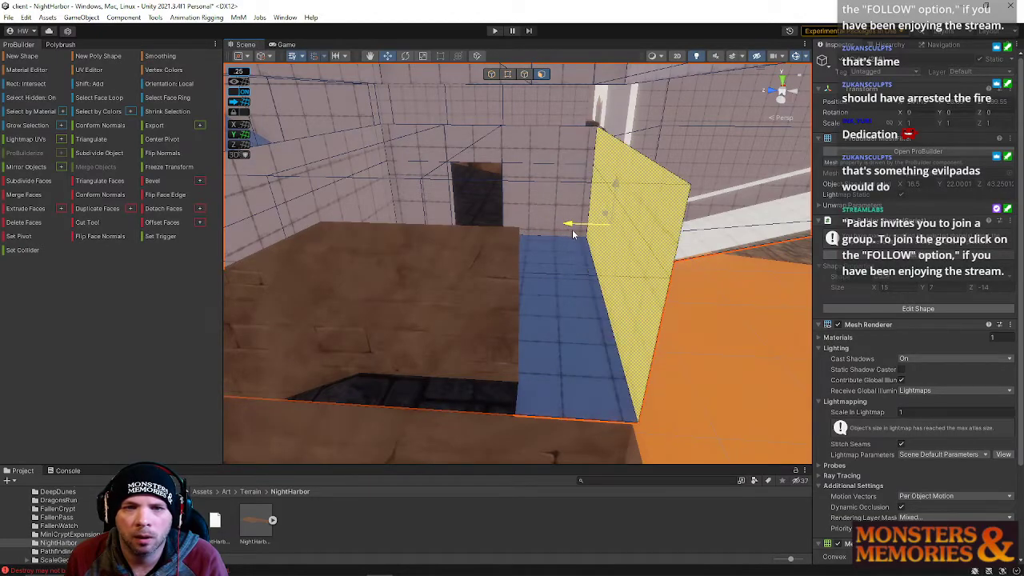
pyautogui.moveTo(563, 240); pyautogui.dragTo(483, 77, button='right')
# Insert vertical edge loops through the interior room's wall and floor to outline a doorway
pyautogui.click(524, 74)
pyautogui.click(516, 148)
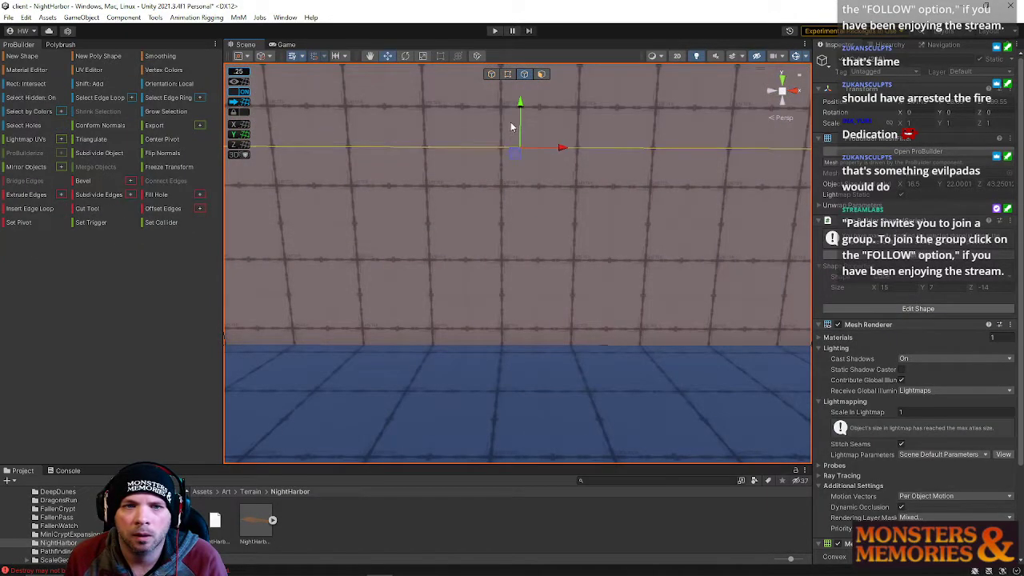
pyautogui.hotkey('alt', 'u')
pyautogui.click(470, 159)
pyautogui.hotkey('alt', 'u')
pyautogui.moveTo(470, 158); pyautogui.dragTo(661, 197, button='right')
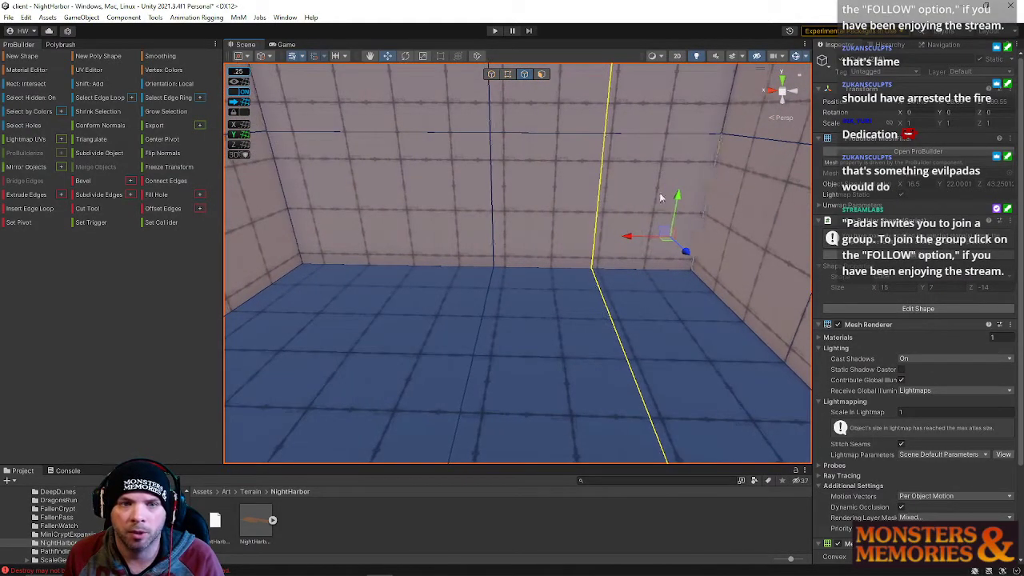
# Extrude the central wall face outward into a doorway passage and extend the end face to give a second room its depth
pyautogui.click(494, 196)
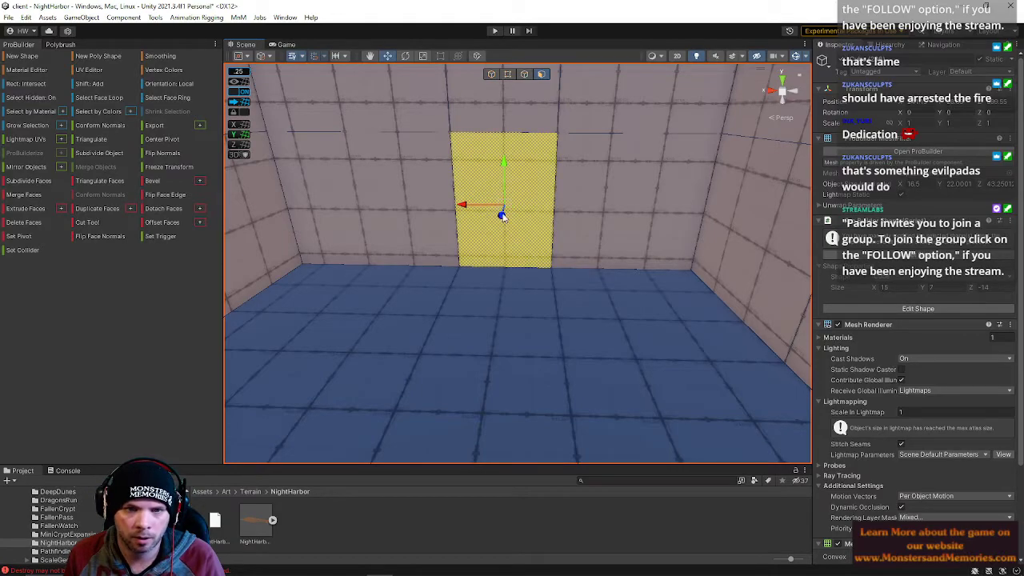
pyautogui.keyDown('alt'); pyautogui.moveTo(507, 210); pyautogui.dragTo(412, 195); pyautogui.keyUp('alt')
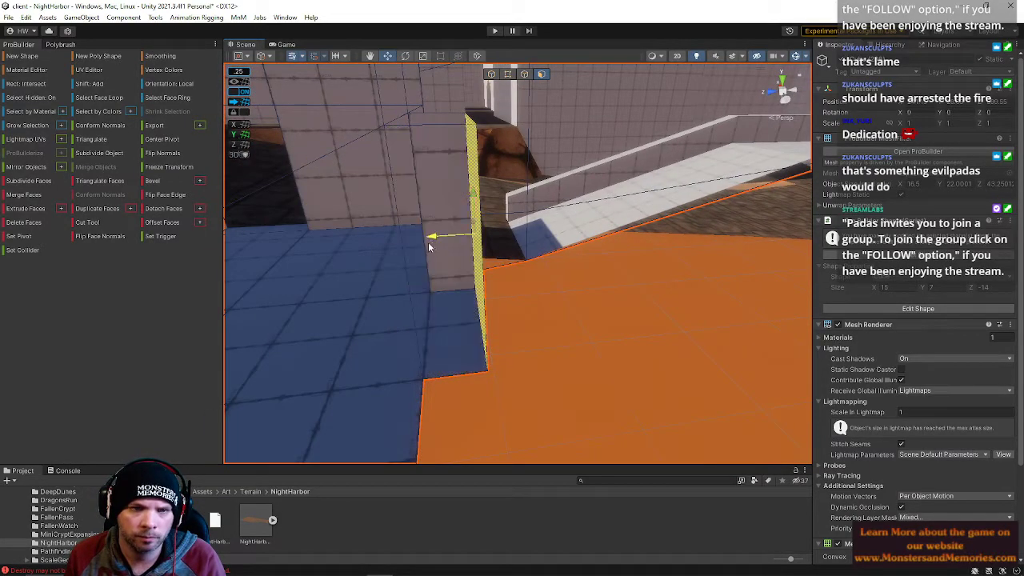
pyautogui.keyDown('alt'); pyautogui.moveTo(414, 246); pyautogui.dragTo(450, 214); pyautogui.keyUp('alt')
pyautogui.moveTo(450, 214); pyautogui.dragTo(448, 213, button='right')
pyautogui.press('s')
pyautogui.moveTo(429, 286); pyautogui.dragTo(582, 268)
pyautogui.moveTo(362, 247); pyautogui.dragTo(702, 250)
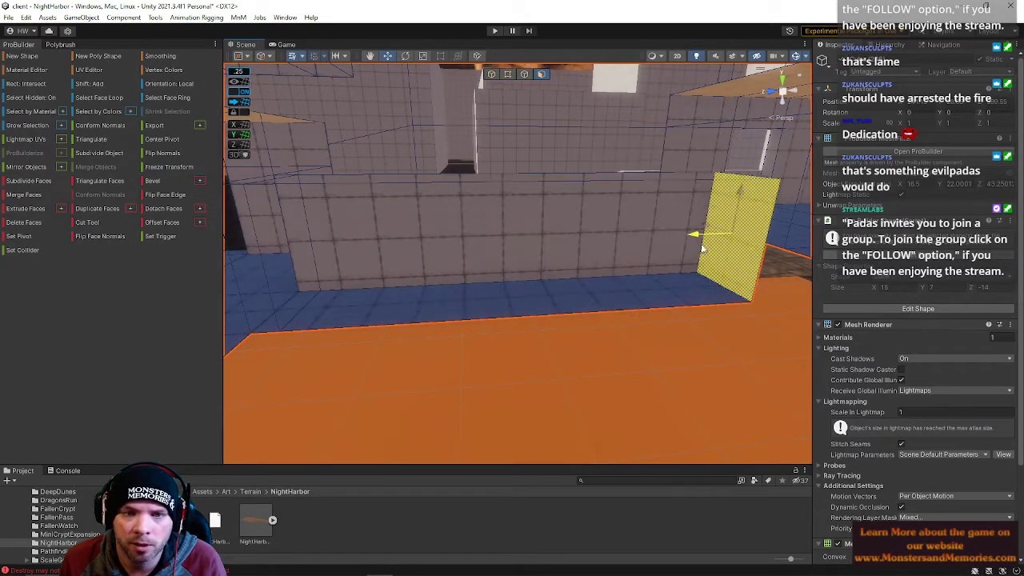
# Move the second room's opposite side wall faces outward to widen the room
pyautogui.moveTo(708, 243); pyautogui.dragTo(440, 260, button='right')
pyautogui.moveTo(295, 282); pyautogui.dragTo(538, 349, button='right')
pyautogui.moveTo(535, 351); pyautogui.dragTo(682, 359)
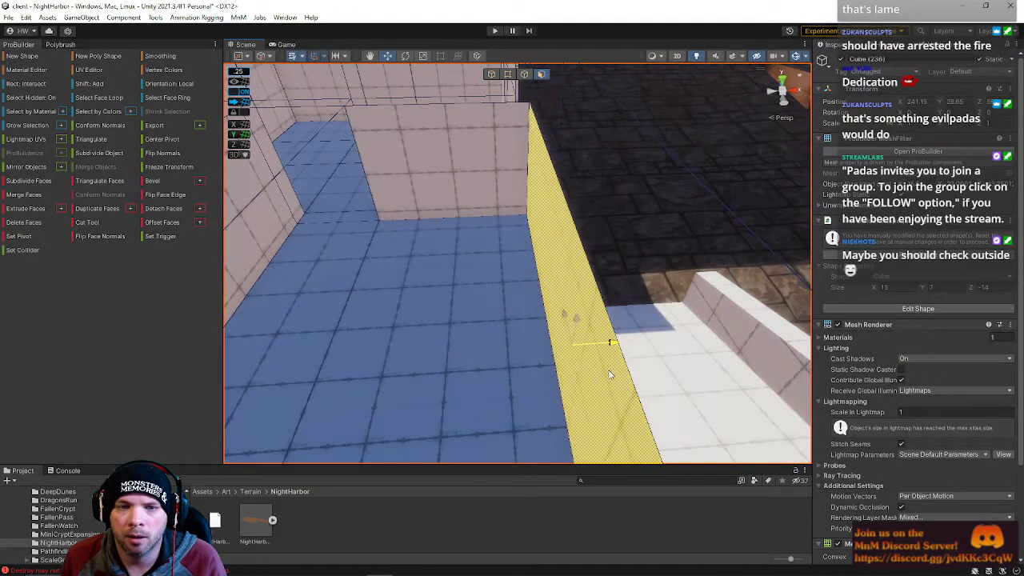
pyautogui.moveTo(593, 374); pyautogui.dragTo(584, 279, button='right')
pyautogui.click(443, 247)
pyautogui.moveTo(467, 262); pyautogui.dragTo(552, 308, button='right')
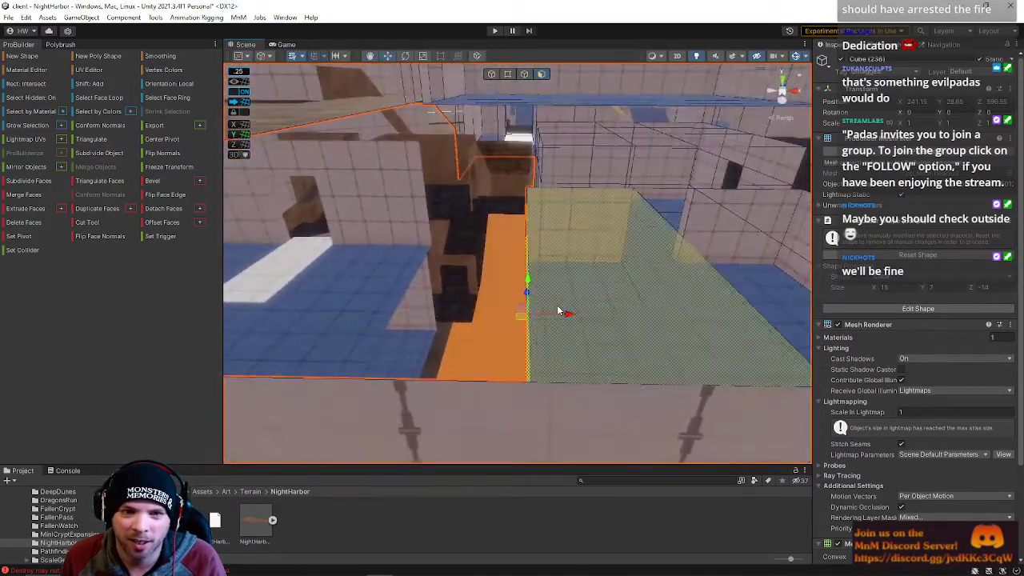
pyautogui.click(558, 310)
pyautogui.click(475, 315)
pyautogui.moveTo(475, 315); pyautogui.dragTo(574, 278, button='right')
# Select the ceiling faces of the second room, raise them, and clear the selection
pyautogui.click(543, 178)
pyautogui.moveTo(559, 209); pyautogui.dragTo(633, 215, button='right')
pyautogui.keyDown('shift'); pyautogui.click(639, 238); pyautogui.keyUp('shift')
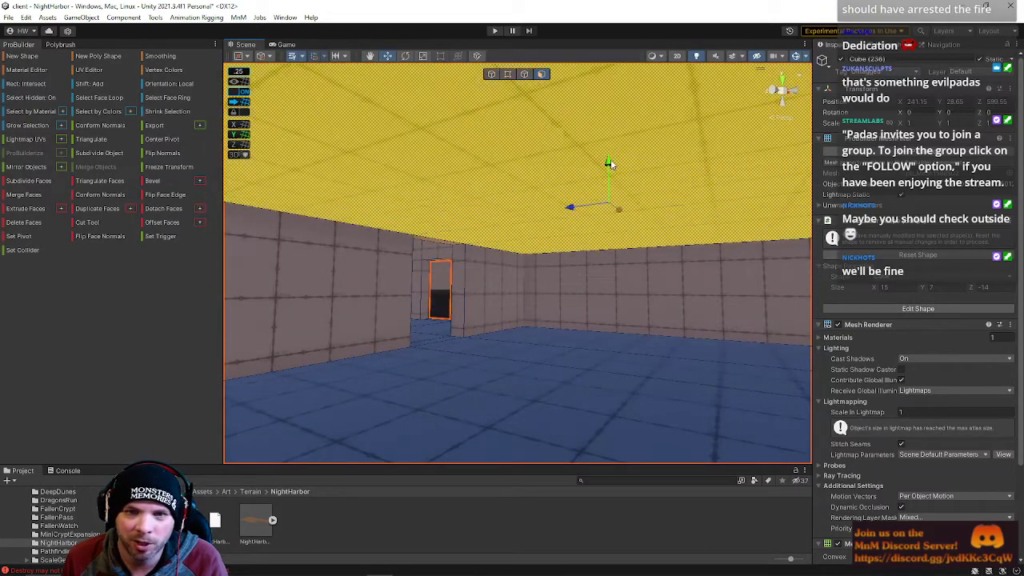
pyautogui.moveTo(597, 60); pyautogui.dragTo(595, 78)
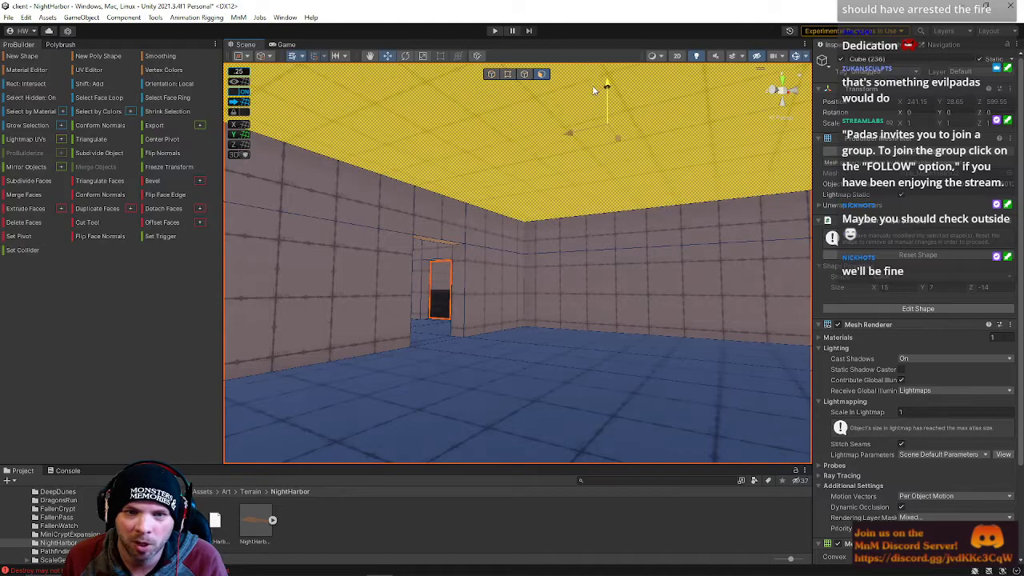
pyautogui.moveTo(593, 90); pyautogui.dragTo(581, 233, button='right')
pyautogui.click(604, 125)
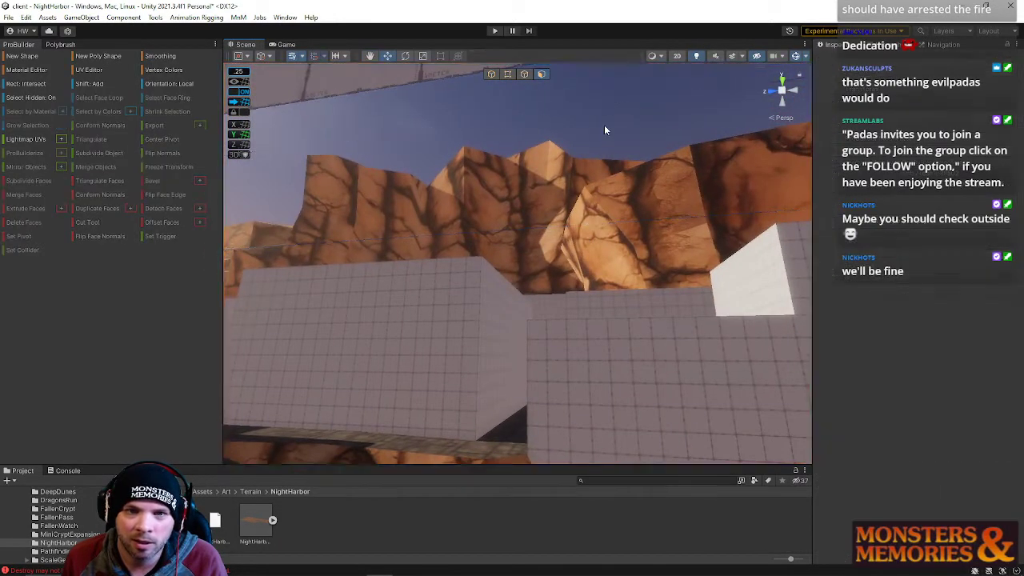
# Inspect the neighbouring buildings and the interior rooms from several viewpoints
pyautogui.moveTo(574, 268); pyautogui.dragTo(671, 319, button='right')
pyautogui.moveTo(587, 279); pyautogui.dragTo(569, 318, button='right')
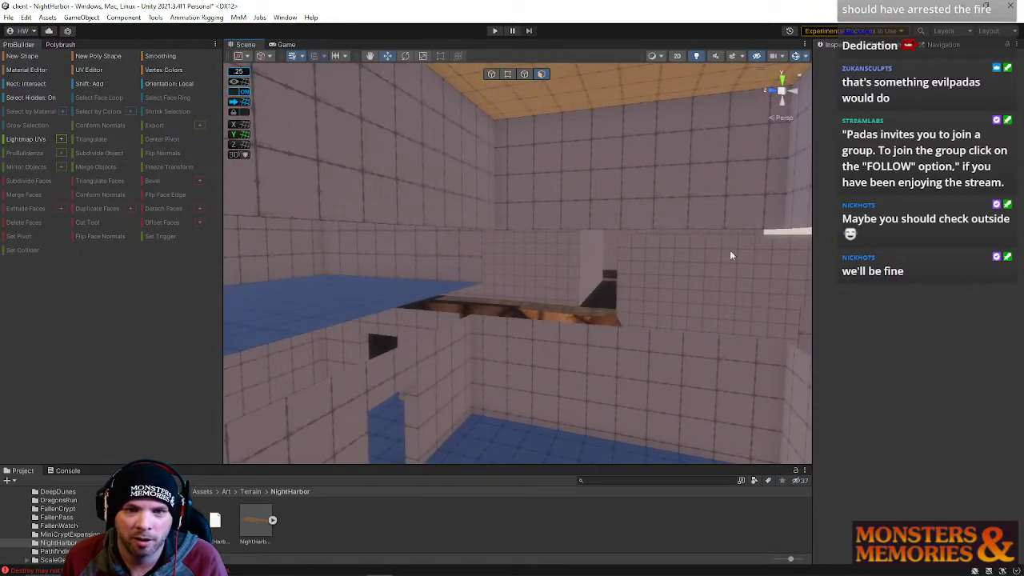
pyautogui.moveTo(656, 255); pyautogui.dragTo(698, 266, button='right')
pyautogui.moveTo(441, 277); pyautogui.dragTo(675, 261, button='right')
# Select the face loop running through the doorway between the two rooms and shift it sideways along the wall
pyautogui.click(613, 276)
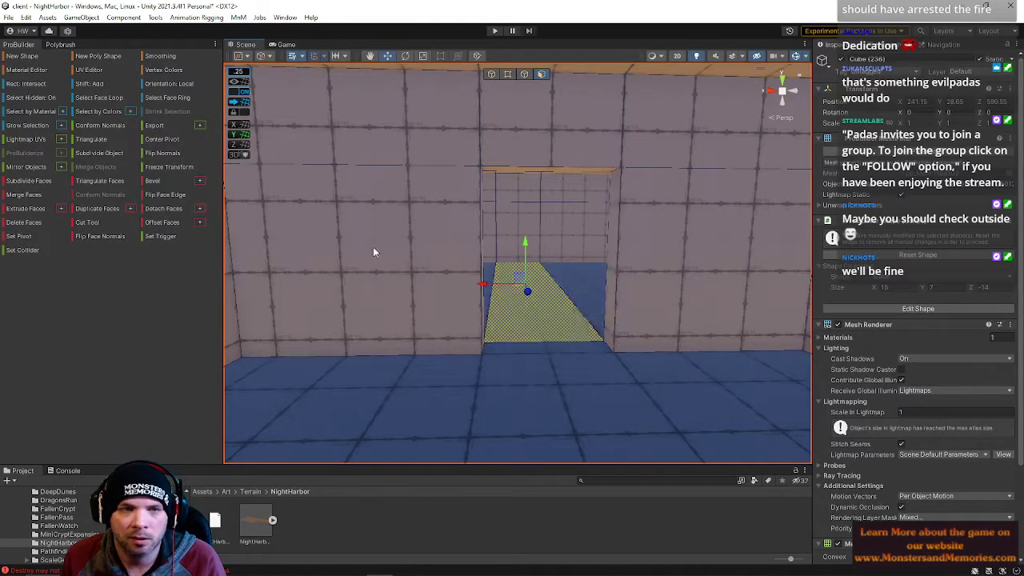
pyautogui.keyDown('shift'); pyautogui.click(440, 272); pyautogui.keyUp('shift')
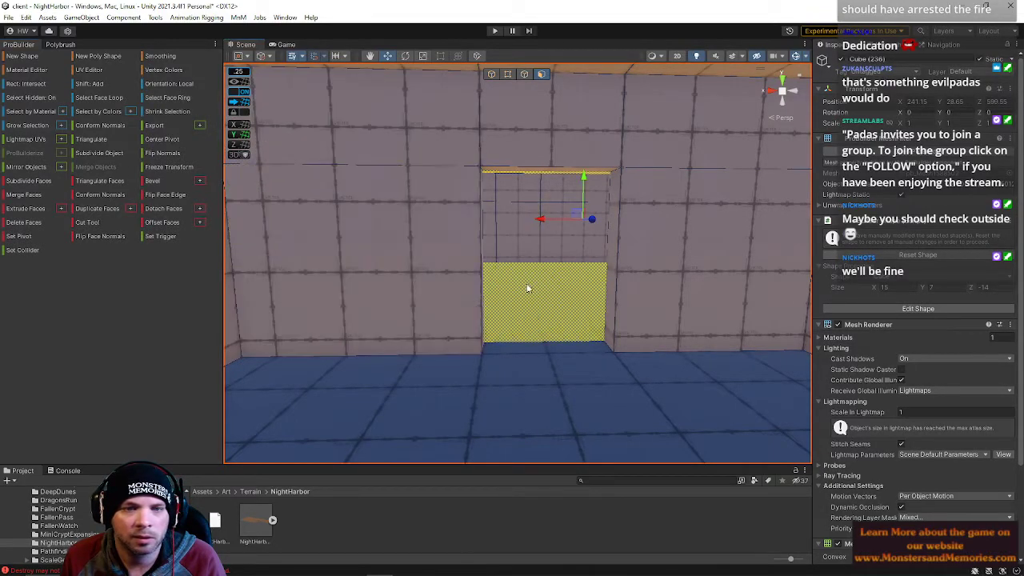
pyautogui.click(530, 288)
pyautogui.click(541, 327)
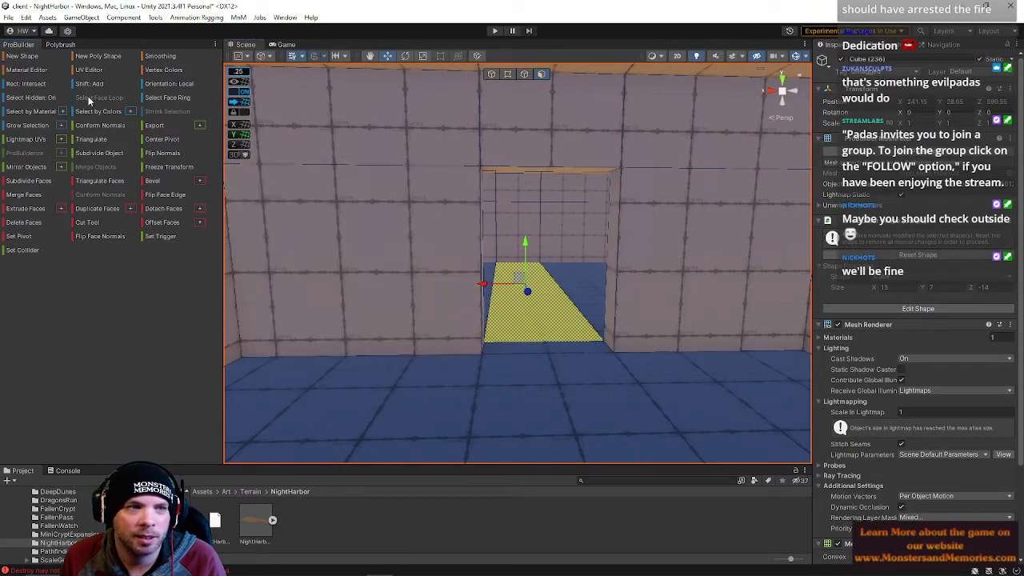
pyautogui.click(88, 96)
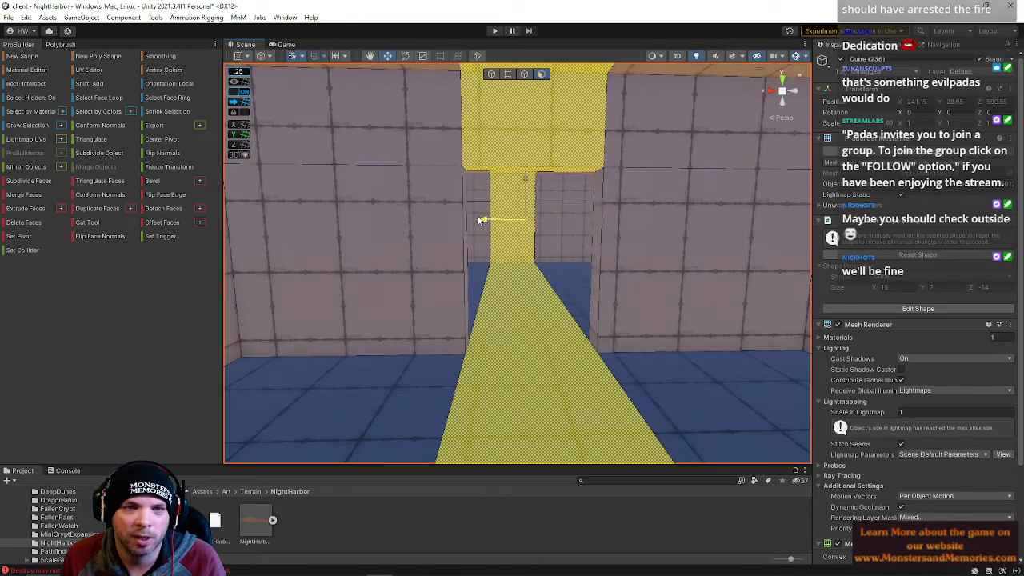
pyautogui.press('s')
pyautogui.moveTo(533, 209); pyautogui.dragTo(530, 211, button='right')
pyautogui.press('d')
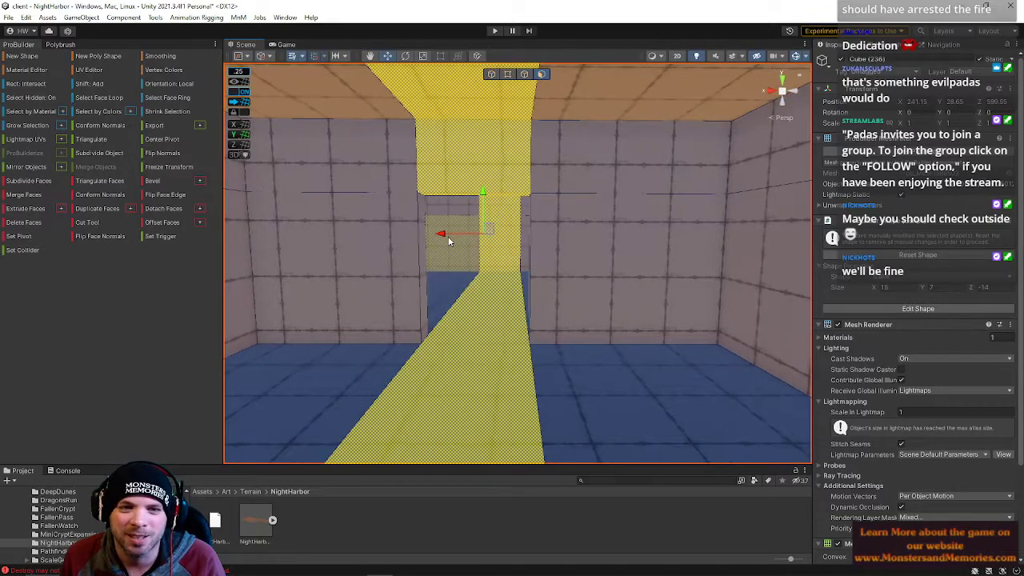
pyautogui.moveTo(453, 239); pyautogui.dragTo(462, 247, button='right')
pyautogui.press('a')
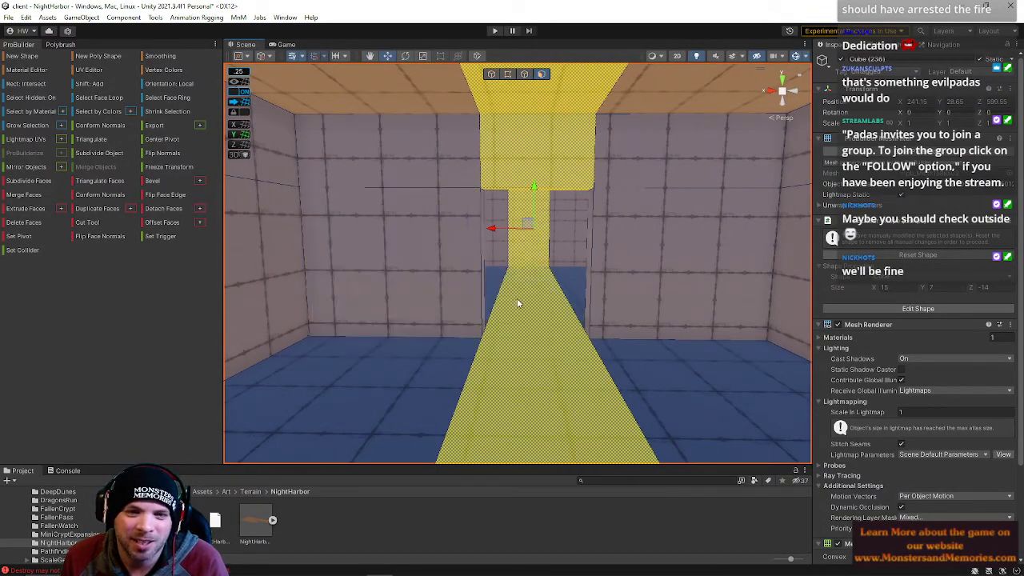
# Select floor faces in and beside the doorway and extend each selection into a full face ring around the rooms
pyautogui.click(534, 292)
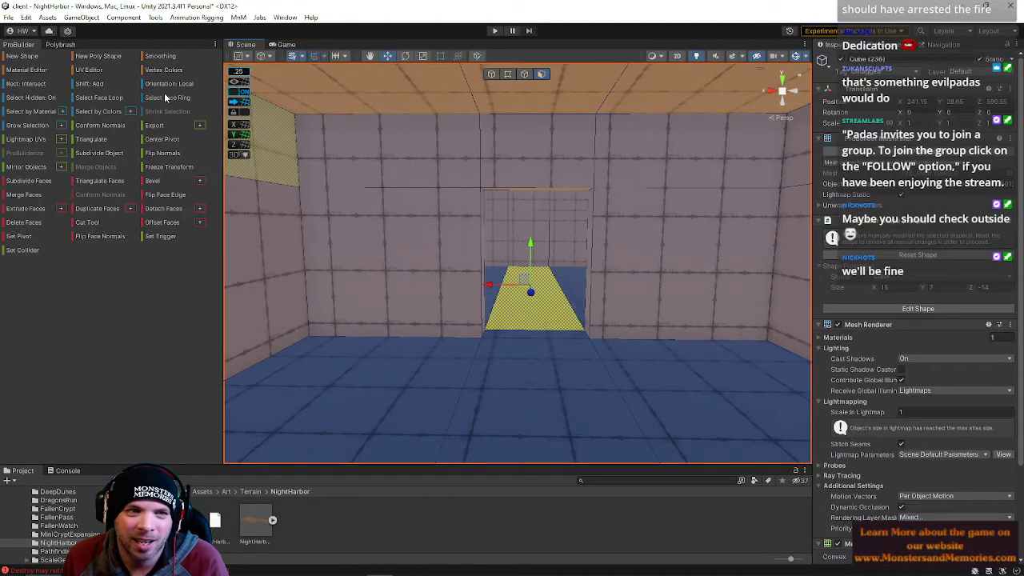
pyautogui.click(560, 376)
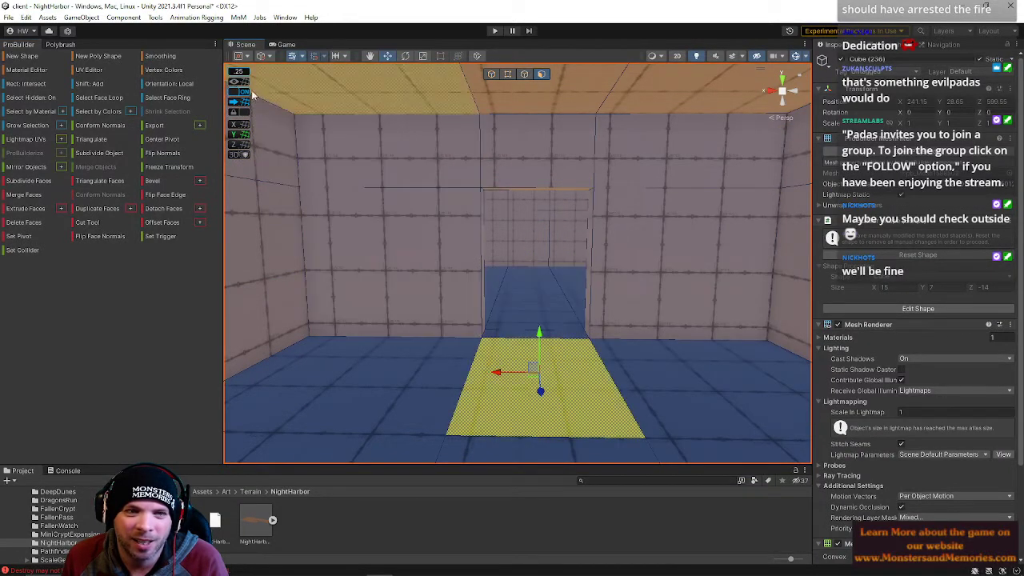
pyautogui.click(163, 98)
pyautogui.press('s')
pyautogui.moveTo(587, 359); pyautogui.dragTo(574, 407, button='right')
pyautogui.click(559, 406)
pyautogui.click(180, 100)
pyautogui.moveTo(484, 250); pyautogui.dragTo(600, 319, button='right')
pyautogui.press('w')
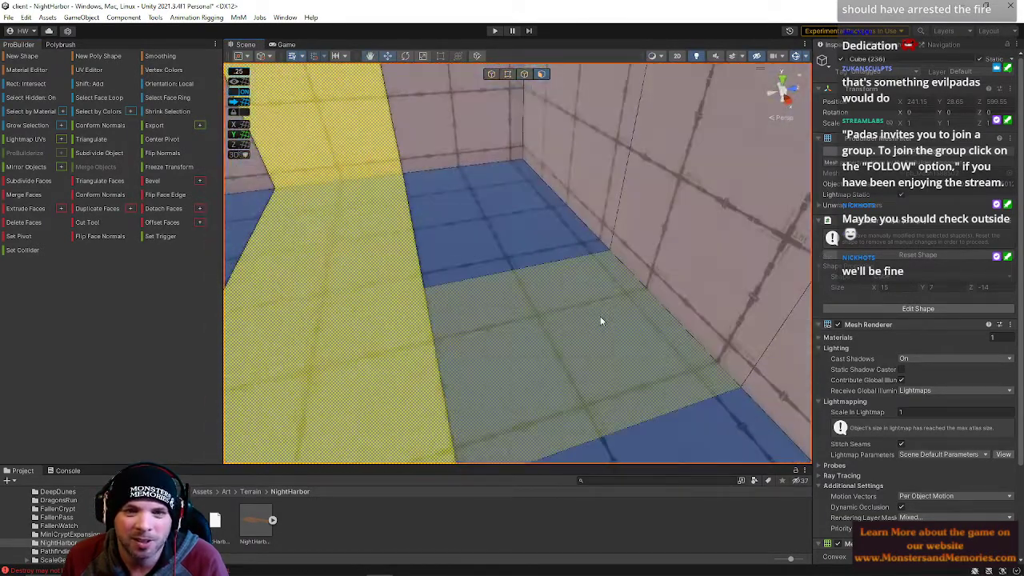
# Check the face rings running through the larger room's floor, side wall and ceiling by selecting them one at a time
pyautogui.click(600, 319)
pyautogui.click(156, 100)
pyautogui.moveTo(419, 244); pyautogui.dragTo(324, 165, button='right')
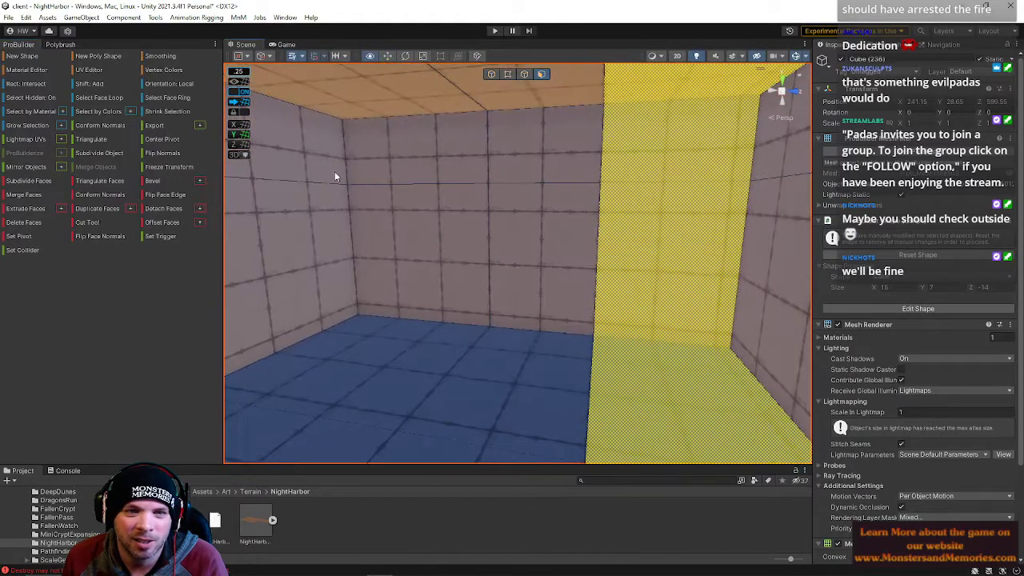
pyautogui.click(423, 224)
pyautogui.click(175, 98)
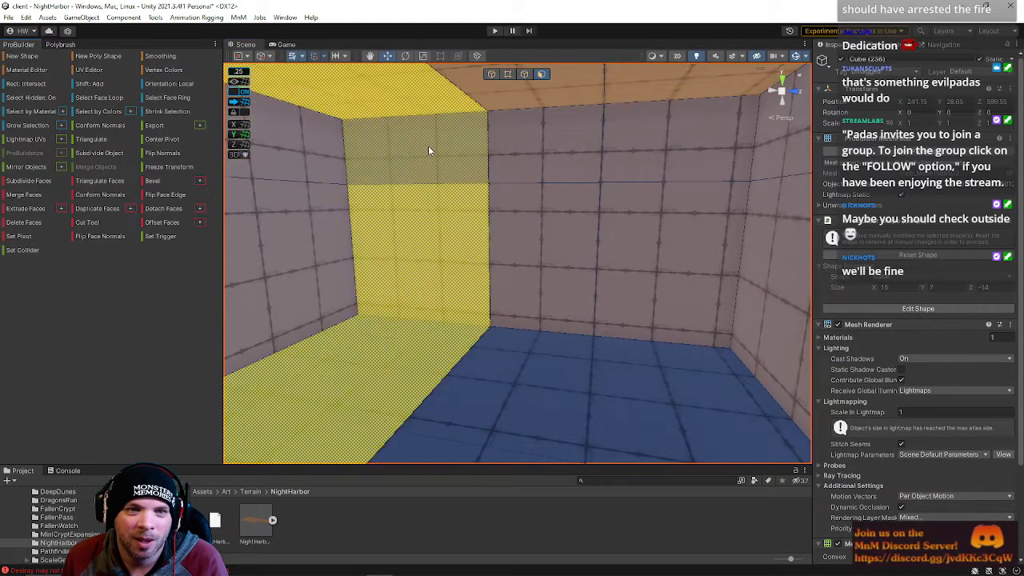
pyautogui.moveTo(419, 134); pyautogui.dragTo(362, 178, button='right')
pyautogui.moveTo(422, 224); pyautogui.dragTo(365, 174, button='right')
pyautogui.click(403, 174)
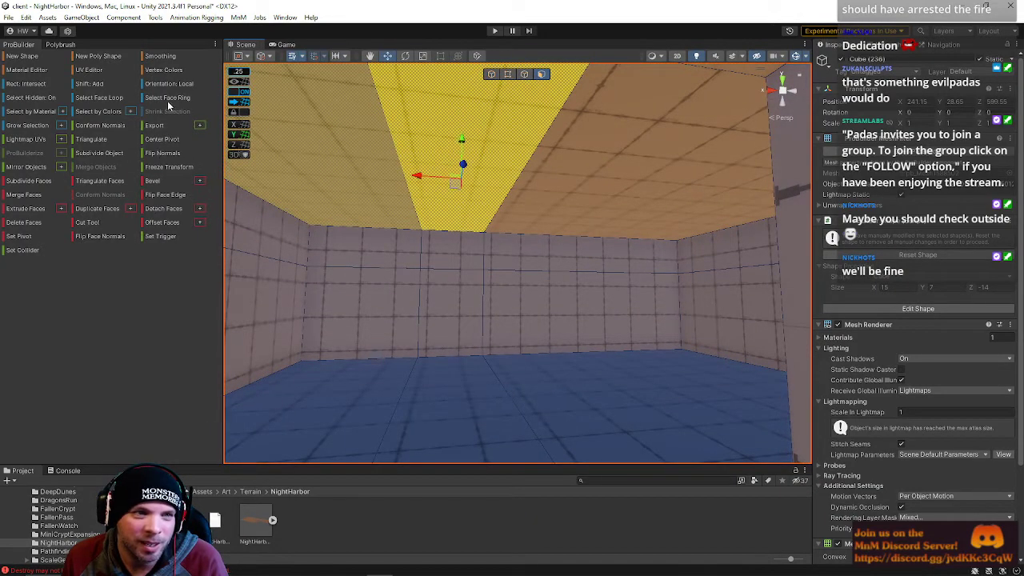
pyautogui.click(168, 99)
pyautogui.moveTo(598, 206); pyautogui.dragTo(562, 352, button='right')
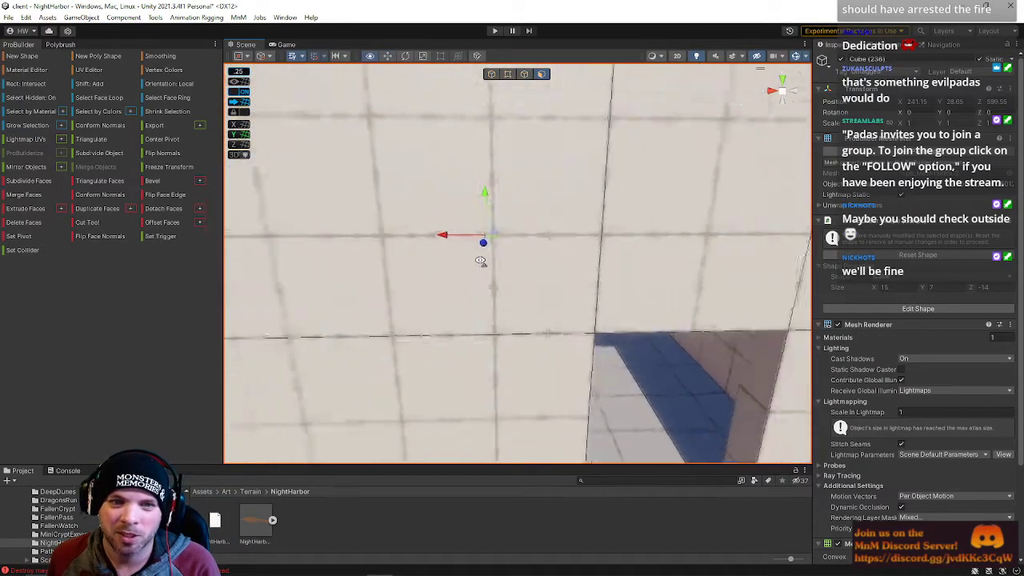
# Select the edges crossing the end parapet of the roof terrace with the stairs and shift them sideways along it
pyautogui.moveTo(480, 261); pyautogui.dragTo(471, 173, button='right')
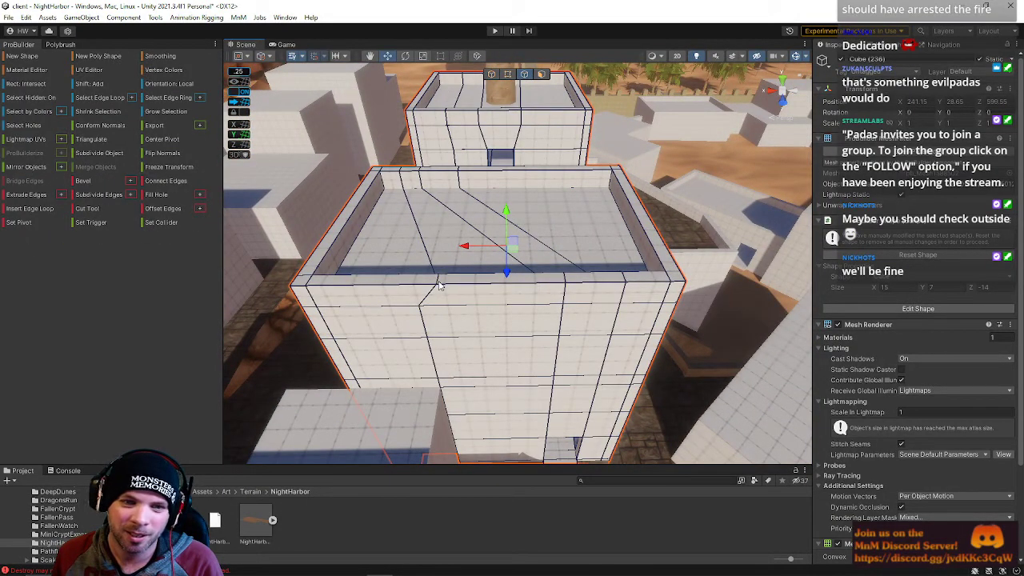
pyautogui.moveTo(595, 272); pyautogui.dragTo(303, 361, button='right')
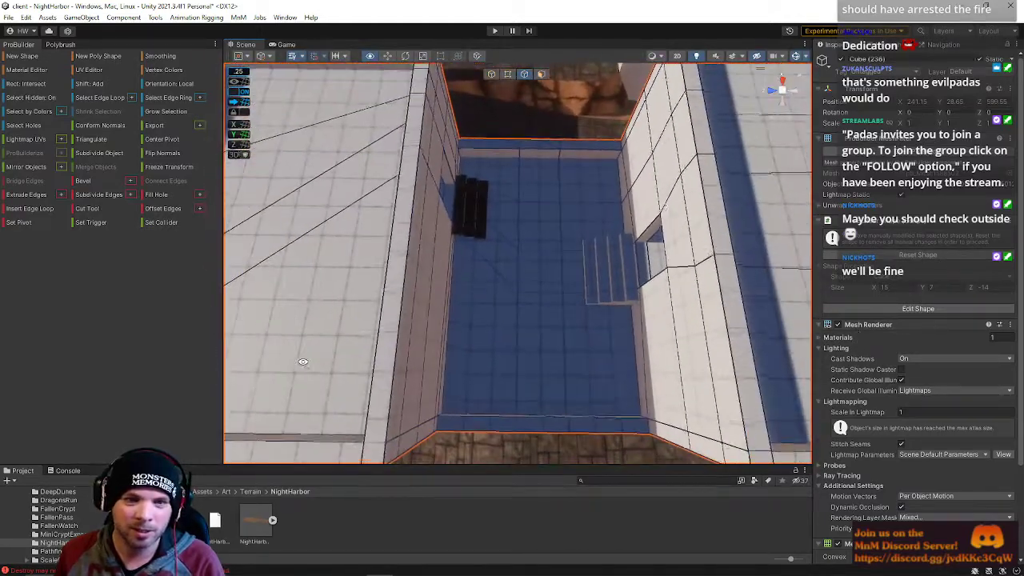
pyautogui.click(518, 156)
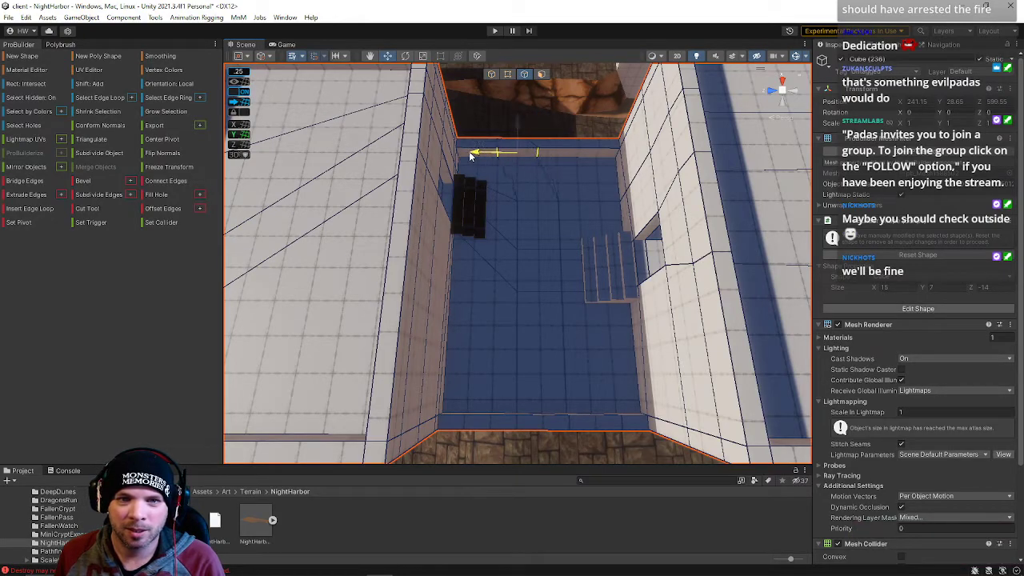
pyautogui.moveTo(512, 228); pyautogui.dragTo(498, 74, button='right')
# Examine the neighbouring blockout buildings, roofs and alleys from above and from street level
pyautogui.moveTo(415, 113); pyautogui.dragTo(302, 337, button='right')
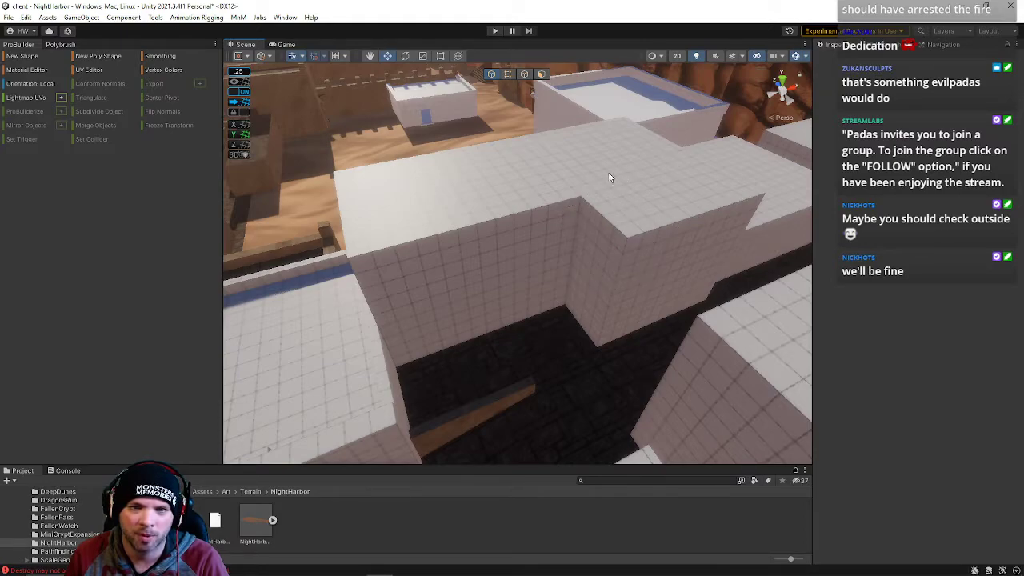
pyautogui.moveTo(459, 249); pyautogui.dragTo(624, 155, button='right')
pyautogui.click(540, 137)
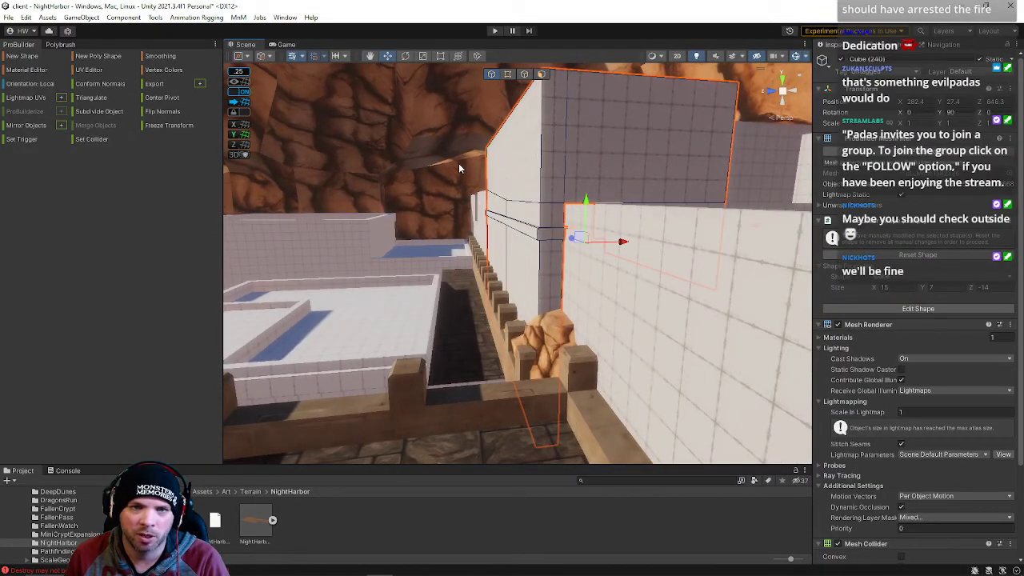
pyautogui.moveTo(476, 207); pyautogui.dragTo(781, 143, button='right')
pyautogui.moveTo(677, 152); pyautogui.dragTo(377, 146, button='right')
pyautogui.moveTo(512, 231); pyautogui.dragTo(285, 201, button='right')
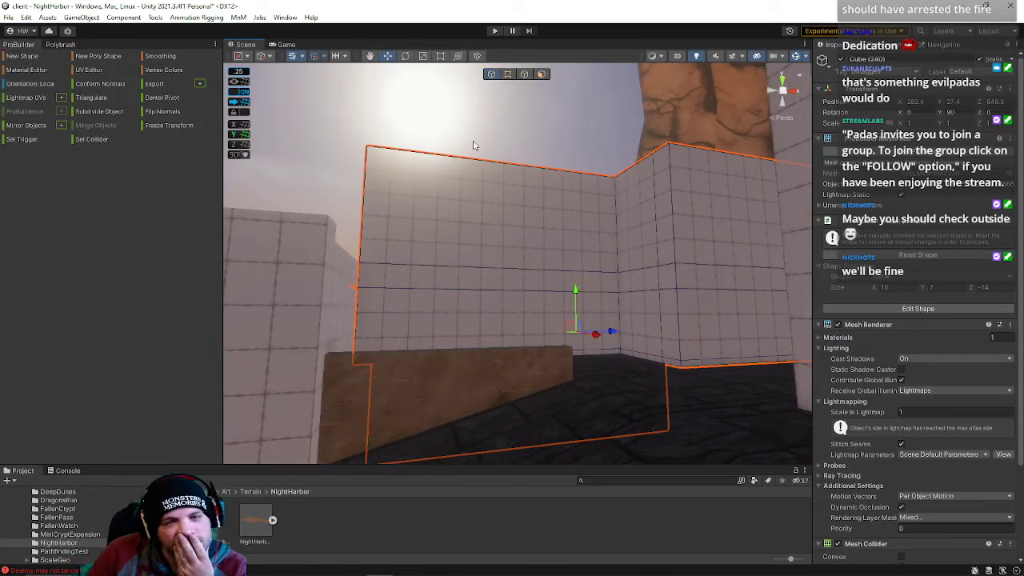
pyautogui.moveTo(474, 142); pyautogui.dragTo(545, 227, button='right')
pyautogui.click(554, 126)
pyautogui.moveTo(481, 227); pyautogui.dragTo(483, 306, button='right')
pyautogui.moveTo(503, 268); pyautogui.dragTo(151, 243, button='right')
pyautogui.moveTo(240, 240); pyautogui.dragTo(958, 266, button='right')
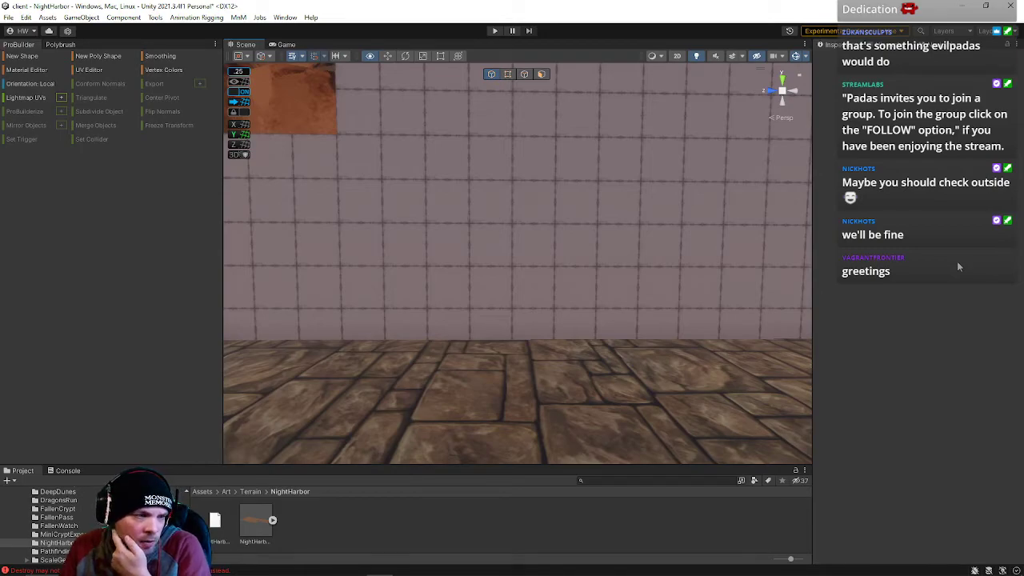
pyautogui.moveTo(957, 261); pyautogui.dragTo(232, 267, button='right')
pyautogui.moveTo(99, 263); pyautogui.dragTo(508, 308, button='right')
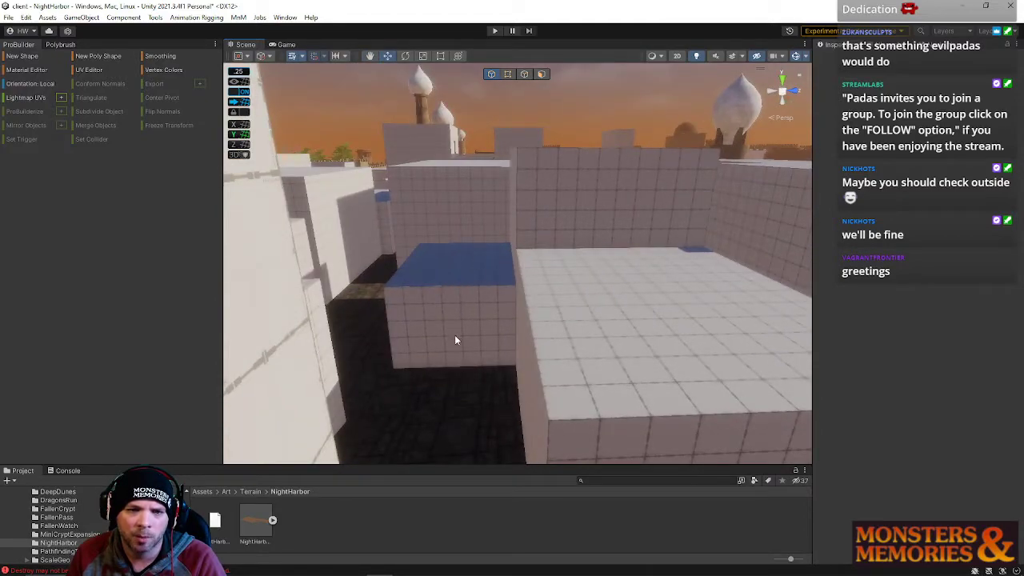
pyautogui.moveTo(449, 357); pyautogui.dragTo(437, 312, button='right')
pyautogui.moveTo(365, 307); pyautogui.dragTo(89, 333, button='right')
# Select the stepped building beside the alley and shift the end face of its upper block along the lower roof
pyautogui.click(481, 296)
pyautogui.moveTo(482, 295); pyautogui.dragTo(515, 328, button='right')
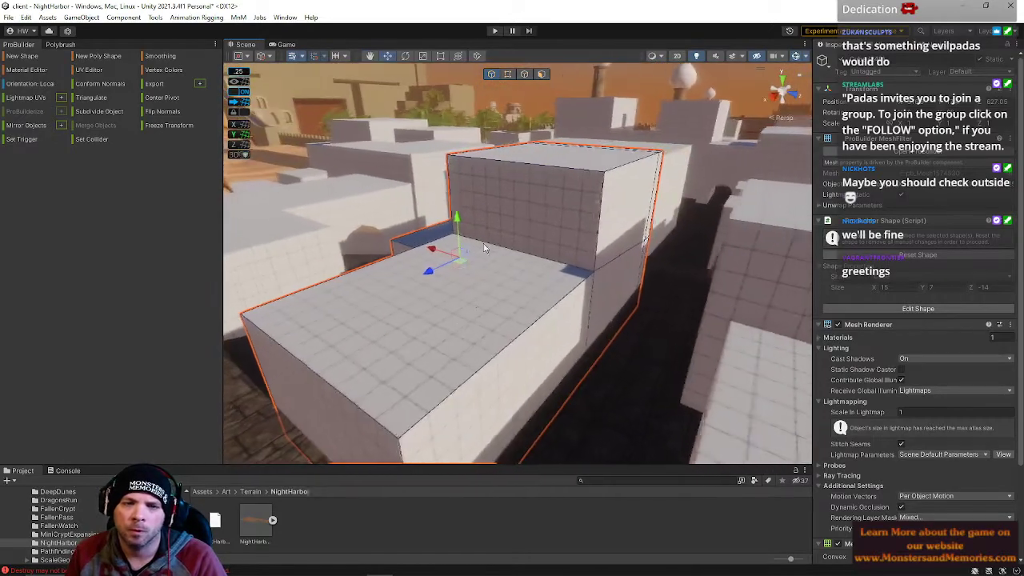
pyautogui.moveTo(536, 226); pyautogui.dragTo(384, 272, button='right')
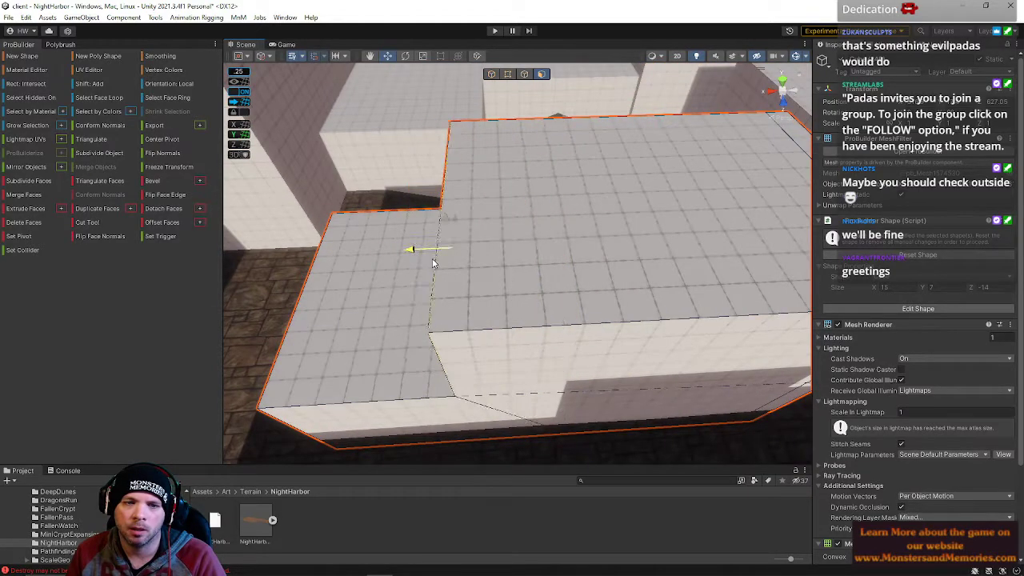
pyautogui.moveTo(453, 212); pyautogui.dragTo(659, 363, button='right')
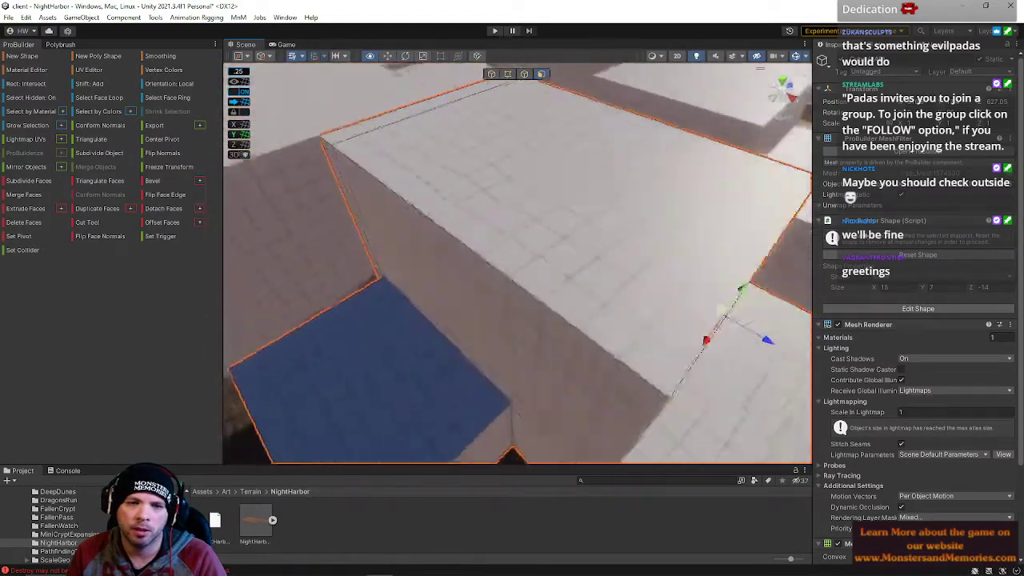
pyautogui.keyDown('alt'); pyautogui.moveTo(904, 228); pyautogui.dragTo(926, 187); pyautogui.keyUp('alt')
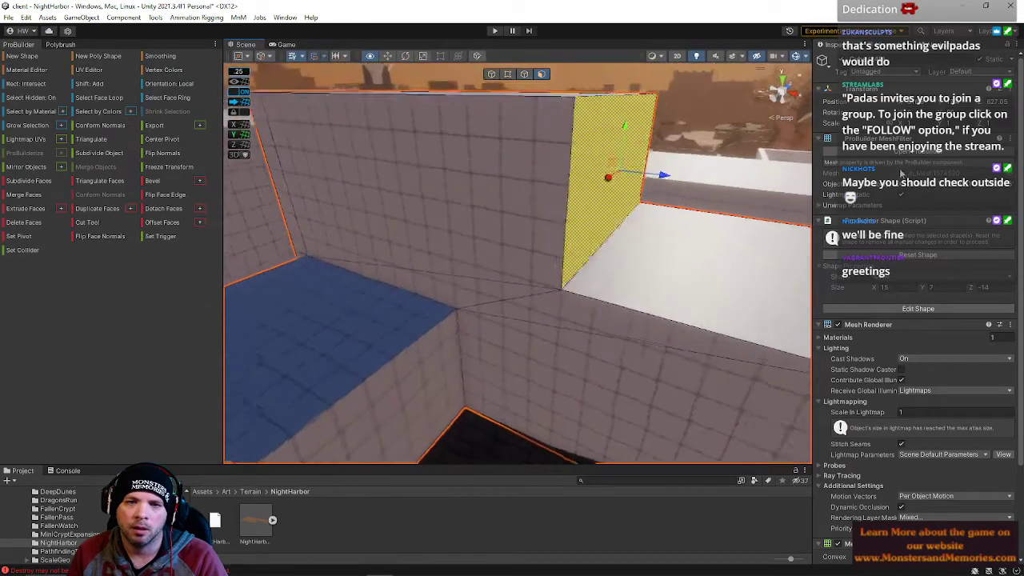
pyautogui.moveTo(493, 240); pyautogui.dragTo(580, 160, button='right')
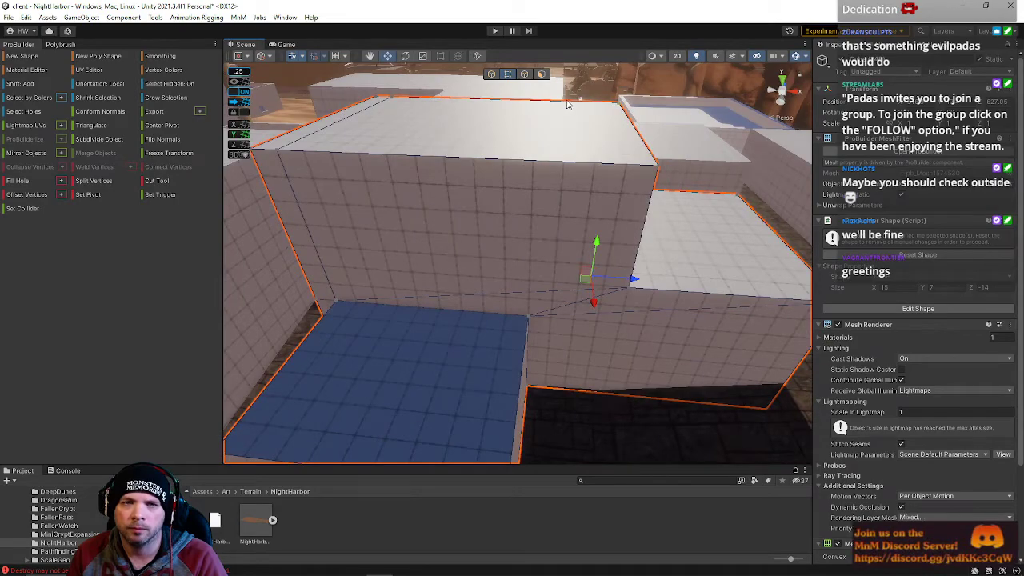
pyautogui.click(524, 73)
pyautogui.click(542, 165)
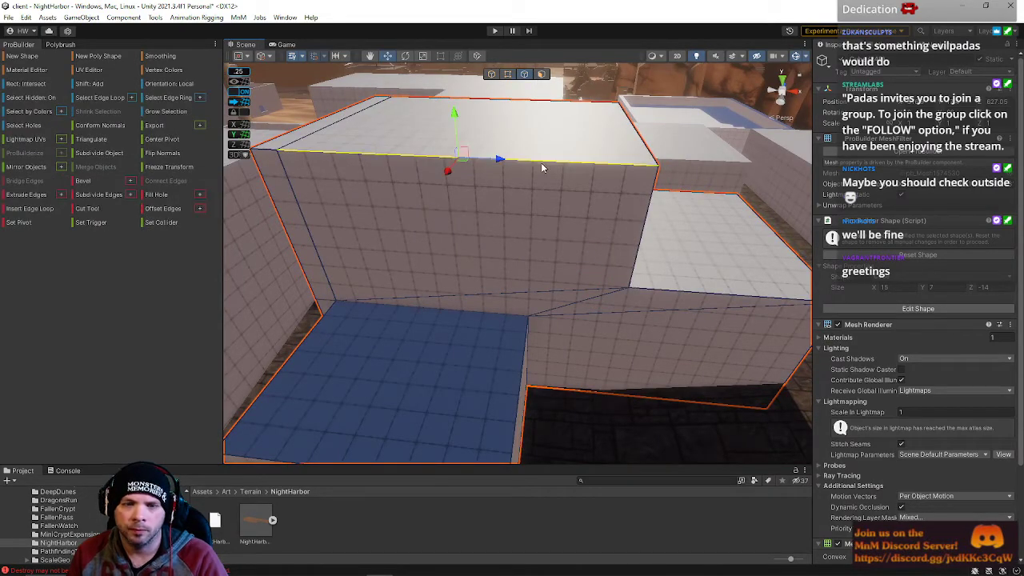
pyautogui.doubleClick(447, 172)
pyautogui.hotkey('ctrl', 'z')
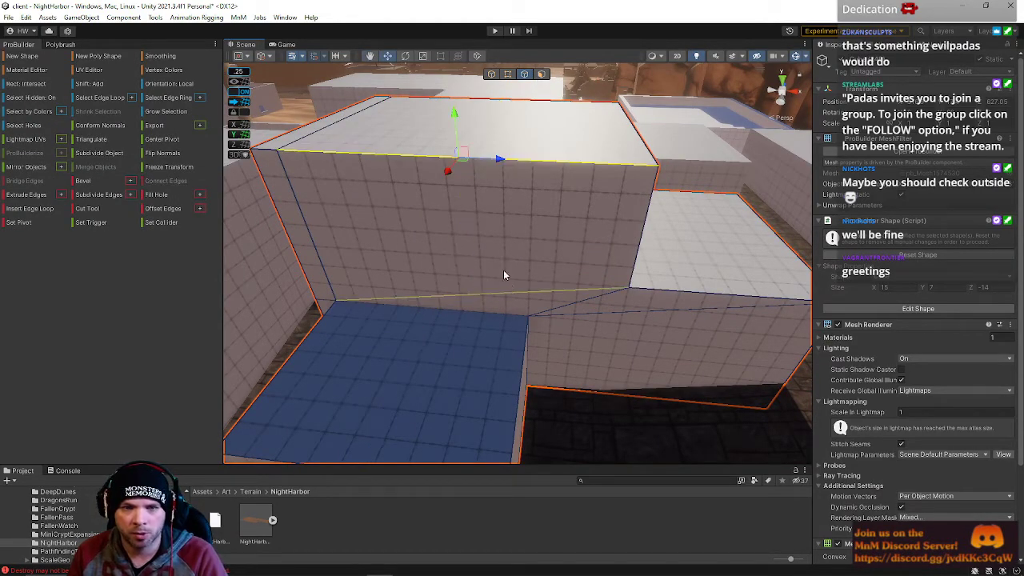
# Delete the thin sliver face between the upper block's wall and the low extension's roof
pyautogui.click(541, 73)
pyautogui.click(492, 294)
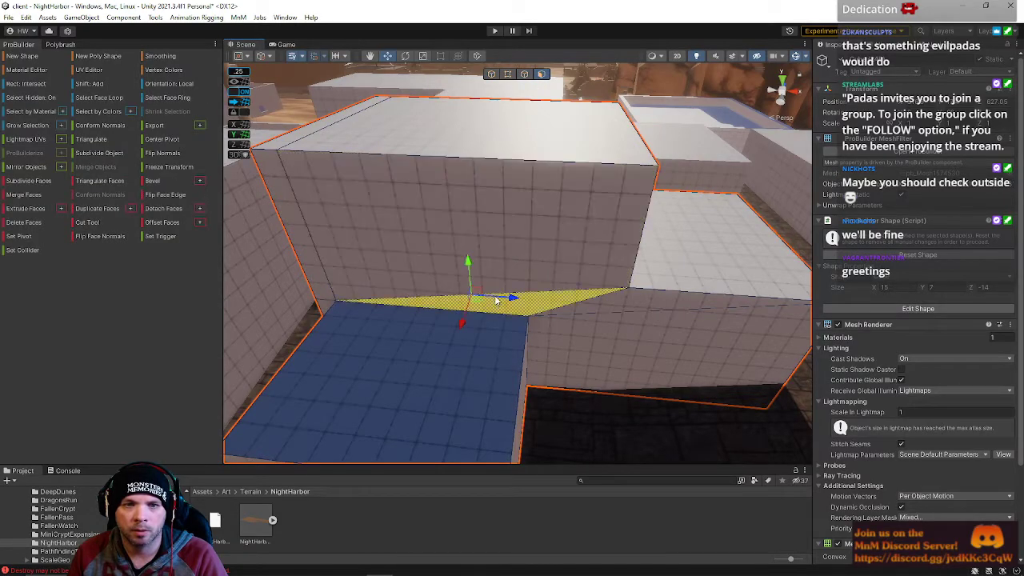
pyautogui.click(524, 75)
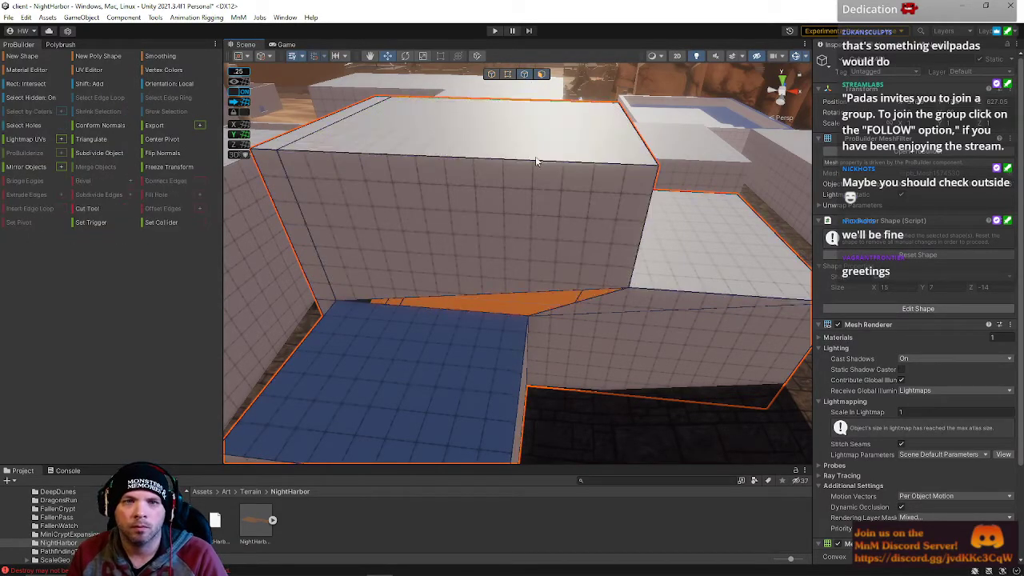
# Try to insert an edge loop through the upper block's front wall from its top edge, and undo it
pyautogui.click(533, 163)
pyautogui.hotkey('alt', 'u')
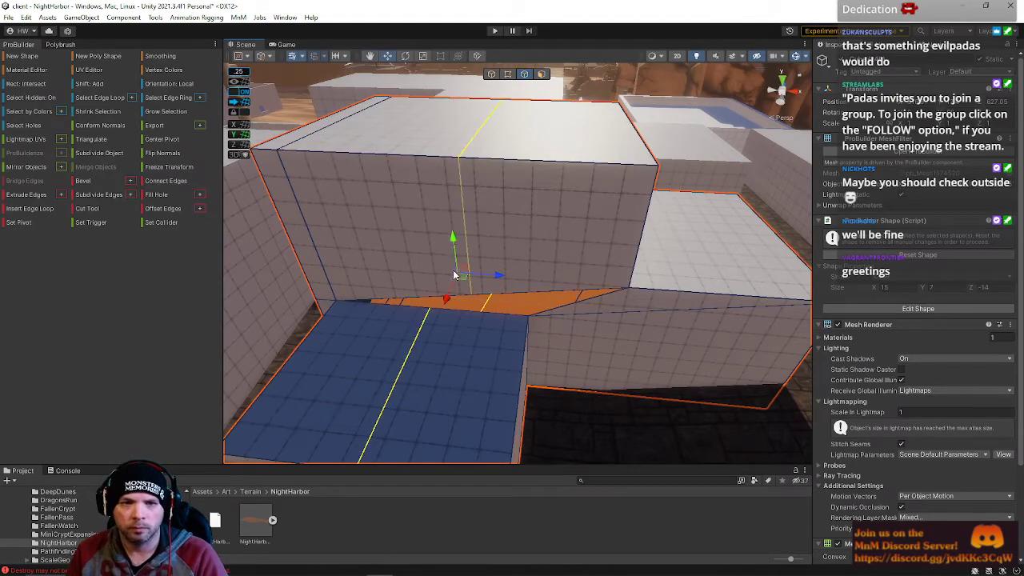
pyautogui.hotkey('ctrl', 'z')
# Insert an edge loop across the upper block's wall and roof and slide it in line with the low extension's corner
pyautogui.moveTo(557, 299); pyautogui.dragTo(559, 117, button='right')
pyautogui.click(542, 74)
pyautogui.click(476, 177)
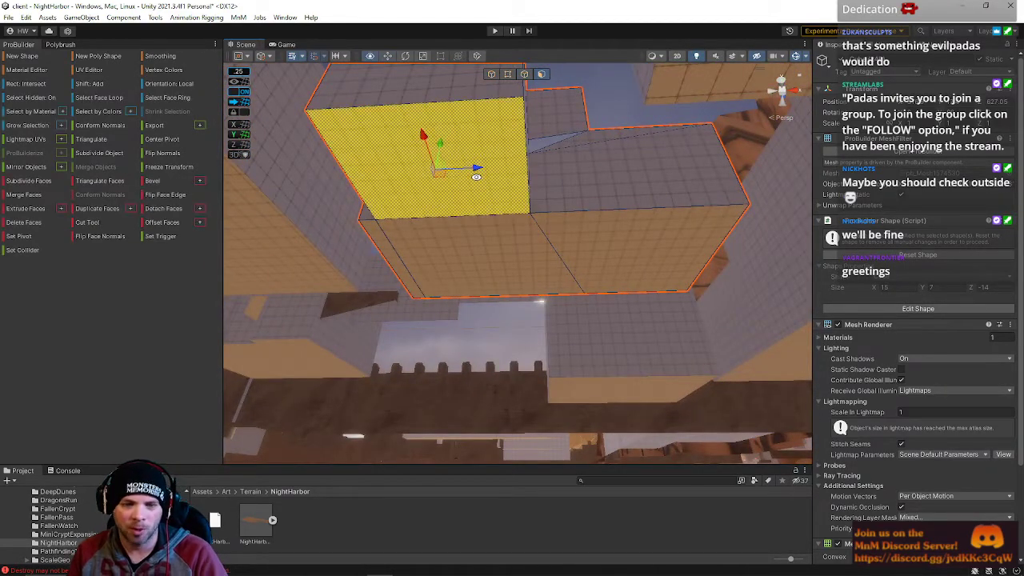
pyautogui.moveTo(476, 177); pyautogui.dragTo(488, 279, button='right')
pyautogui.click(524, 74)
pyautogui.click(500, 317)
pyautogui.hotkey('alt', 'u')
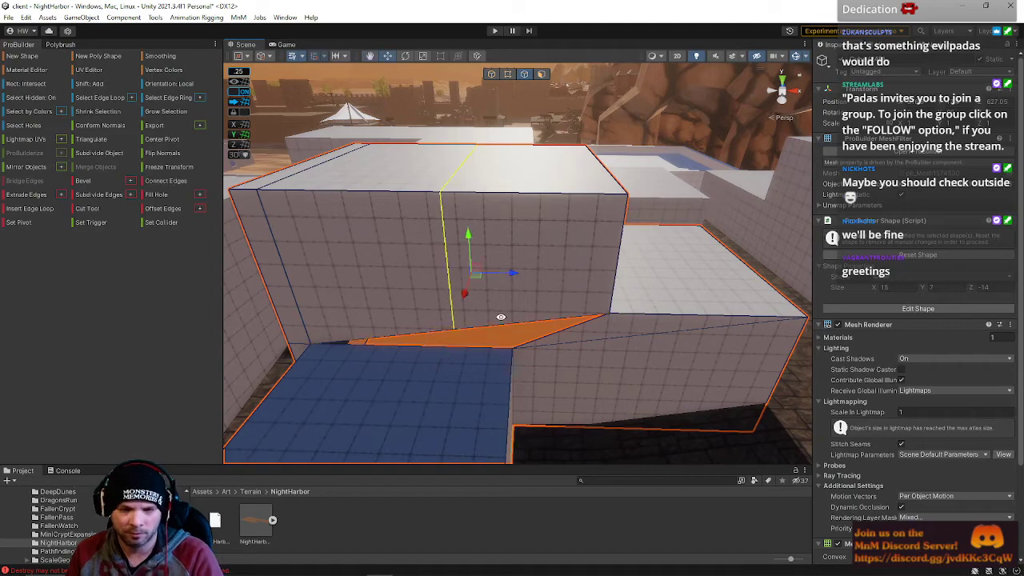
pyautogui.moveTo(515, 277); pyautogui.dragTo(557, 288)
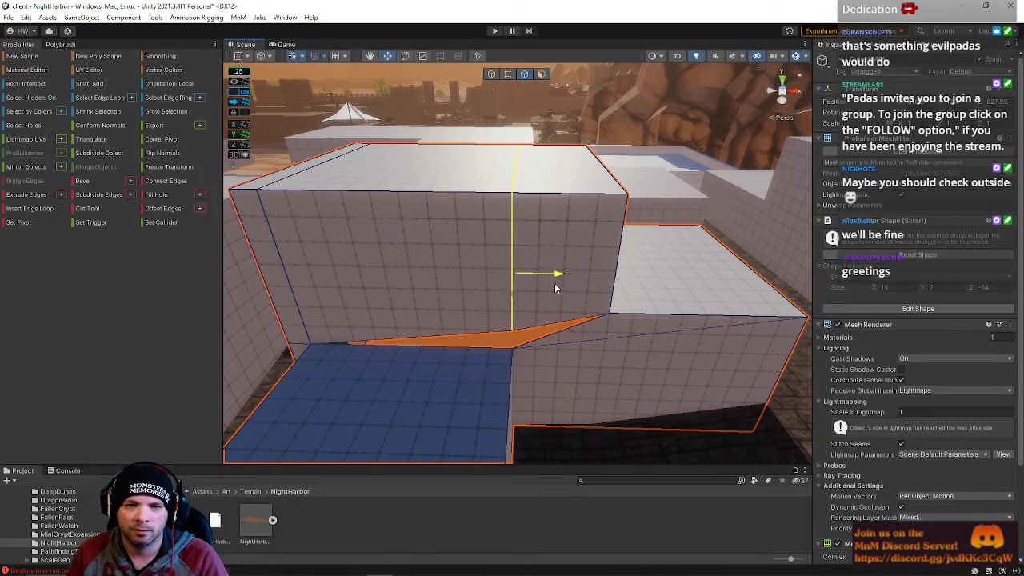
# Lower the inserted loop's bottom vertex on the wall to meet the corner of the low extension's roof
pyautogui.moveTo(553, 307); pyautogui.dragTo(530, 144, button='right')
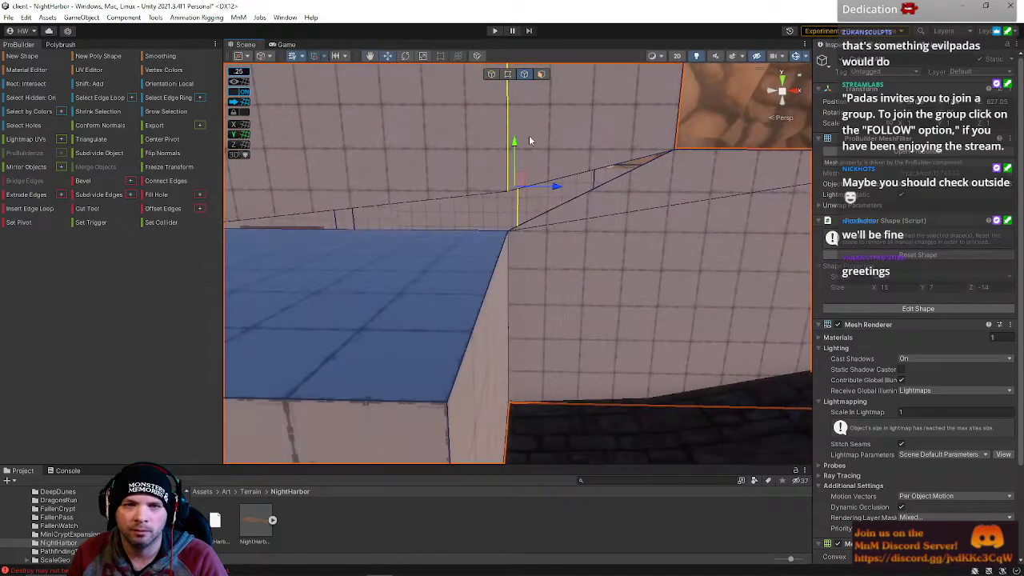
pyautogui.click(509, 74)
pyautogui.moveTo(509, 148); pyautogui.dragTo(510, 188)
pyautogui.moveTo(513, 194); pyautogui.dragTo(544, 160, button='right')
# Select the sloping sliver face and the wall face below the lower roof and delete both
pyautogui.press('k')
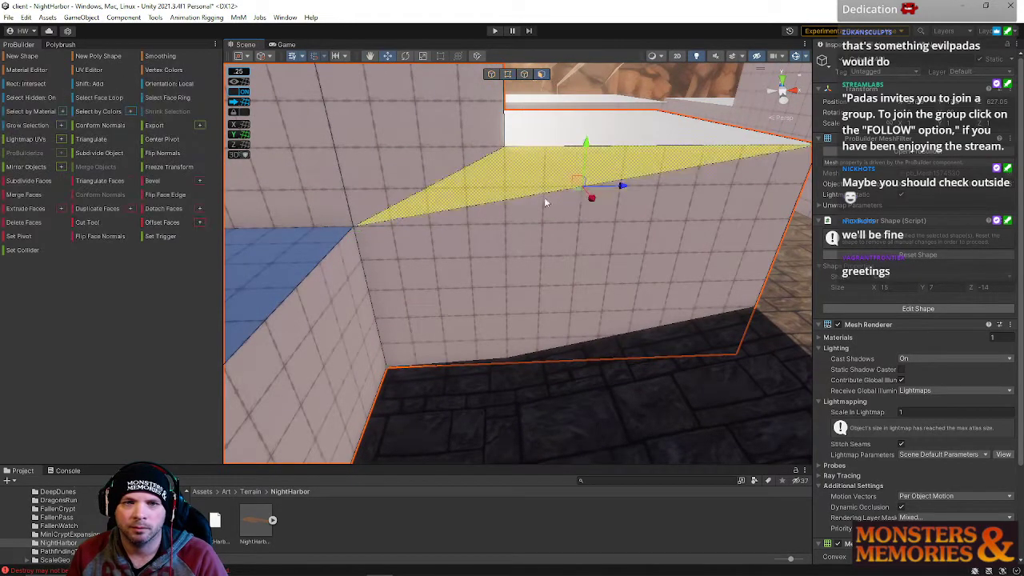
pyautogui.click(552, 228)
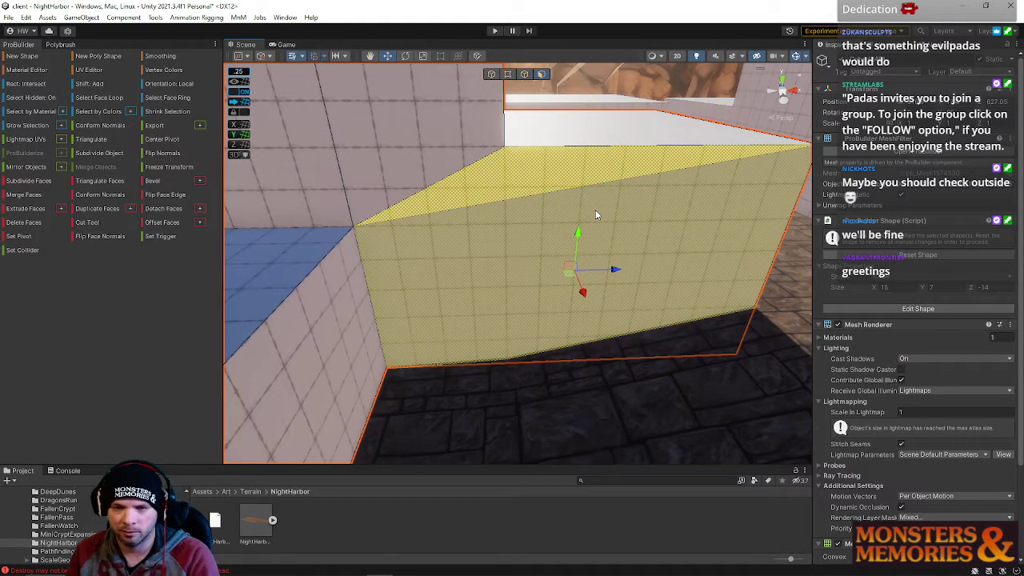
pyautogui.press('Delete')
# Extrude the lower roof's open front edge down to the ground to form a new straight wall
pyautogui.press('j')
pyautogui.click(560, 146)
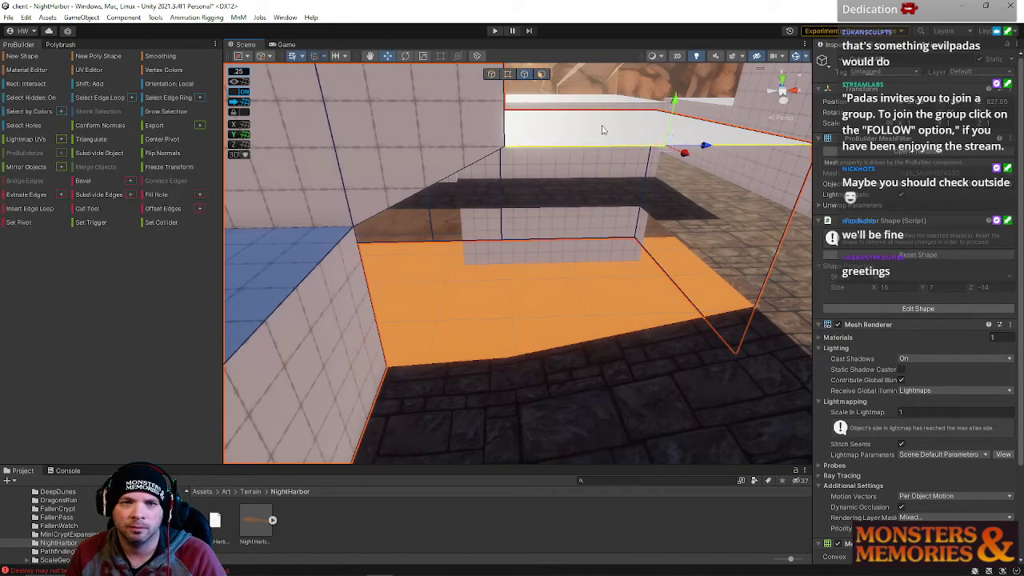
pyautogui.keyDown('shift'); pyautogui.moveTo(670, 104); pyautogui.dragTo(639, 332); pyautogui.keyUp('shift')
# Bridge the gap between the new wall and the low extension's corner edge, and check the wall's vertices from below and outside
pyautogui.click(505, 286)
pyautogui.moveTo(570, 339); pyautogui.dragTo(537, 127, button='right')
pyautogui.hotkey('alt', 'b')
pyautogui.click(509, 75)
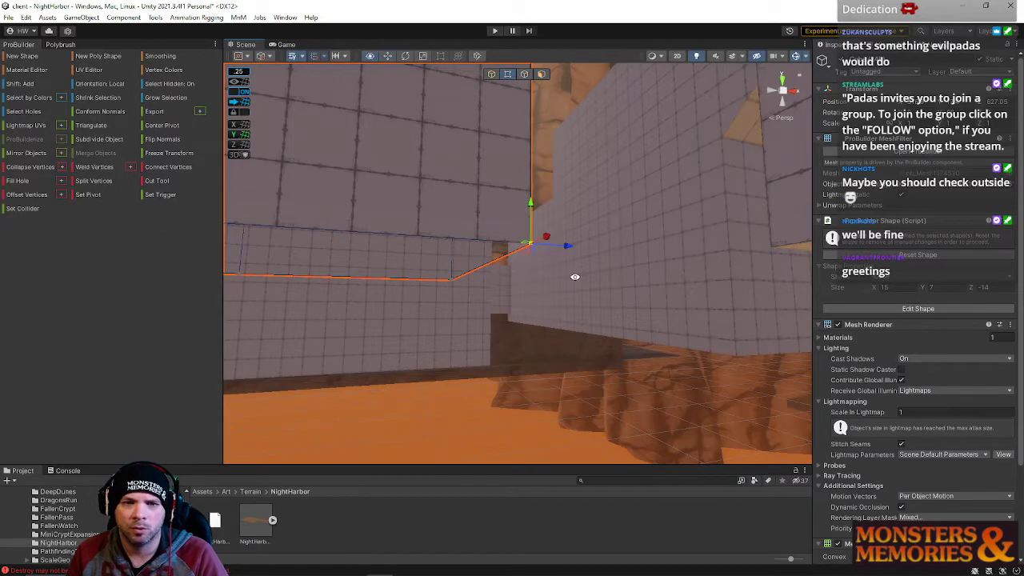
pyautogui.moveTo(685, 309); pyautogui.dragTo(432, 307, button='right')
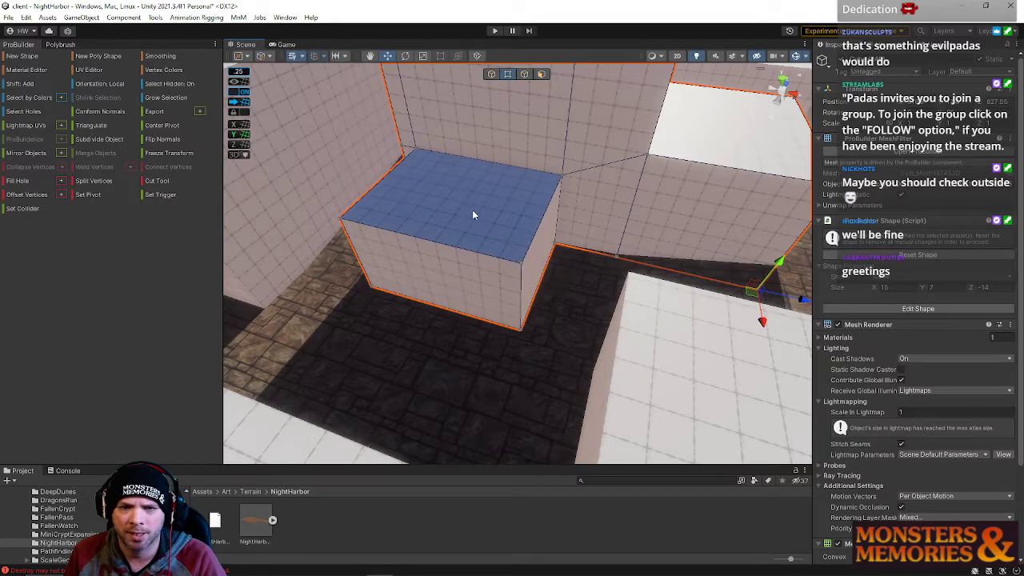
pyautogui.moveTo(723, 221); pyautogui.dragTo(401, 258, button='right')
pyautogui.moveTo(515, 279); pyautogui.dragTo(557, 308, button='right')
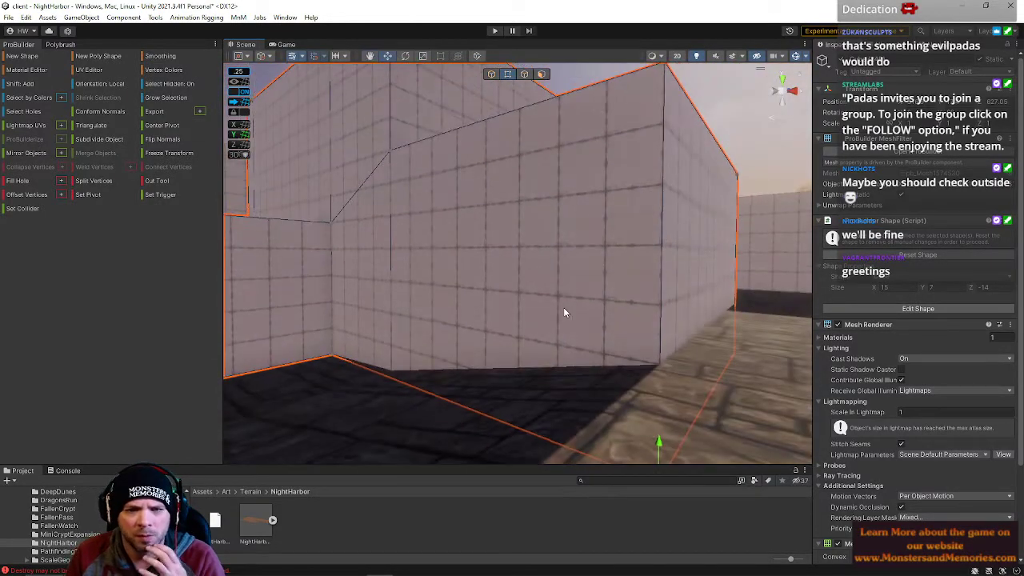
# Raise the two vertices of the horizontal edge along the alley-side wall to line up with the adjoining edge
pyautogui.moveTo(392, 230); pyautogui.dragTo(503, 229, button='right')
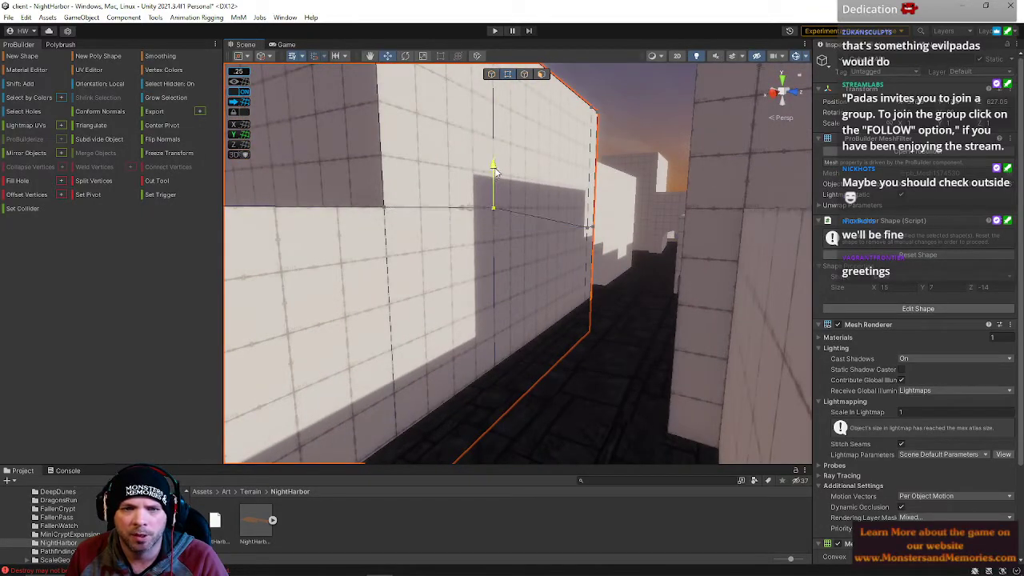
pyautogui.click(586, 227)
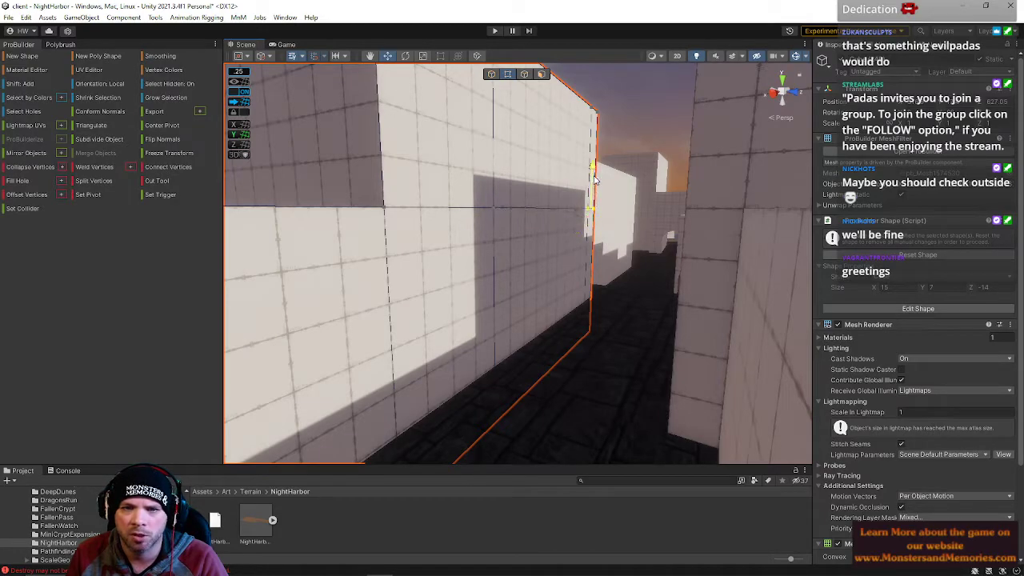
pyautogui.moveTo(602, 191); pyautogui.dragTo(739, 346, button='right')
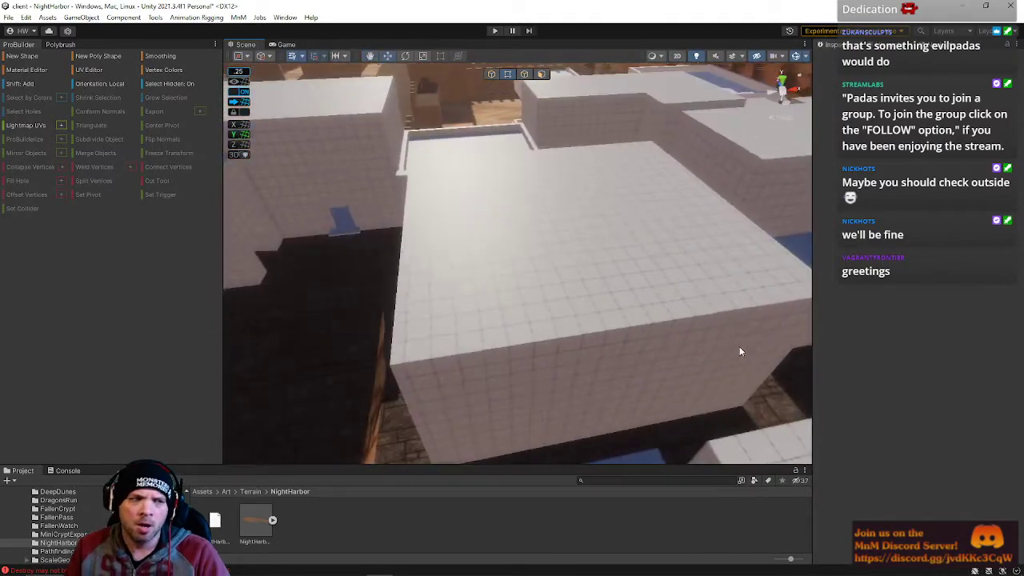
# Save the NightHarbor scene and open the recent Zone scene
pyautogui.click(8, 17)
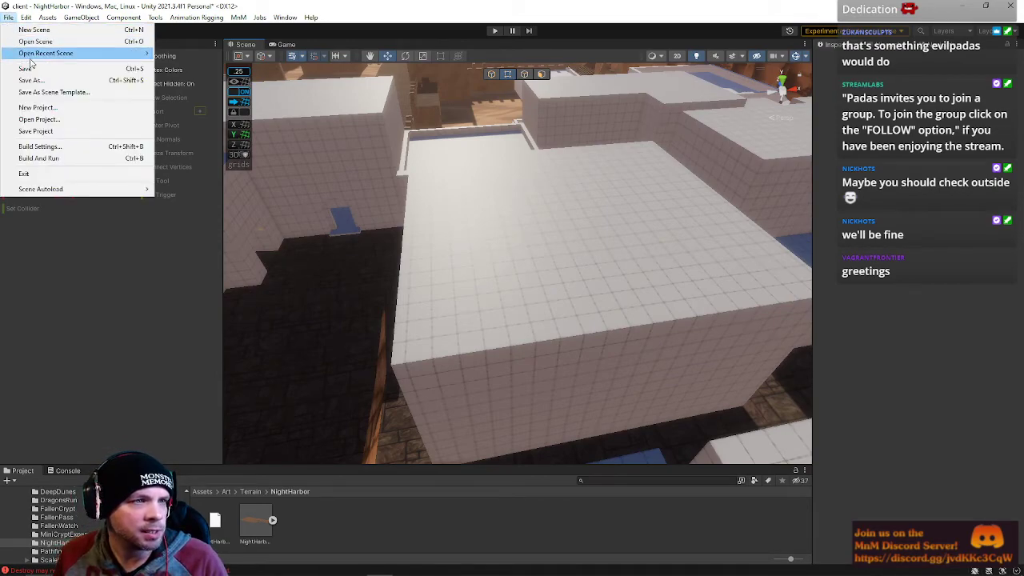
pyautogui.click(33, 68)
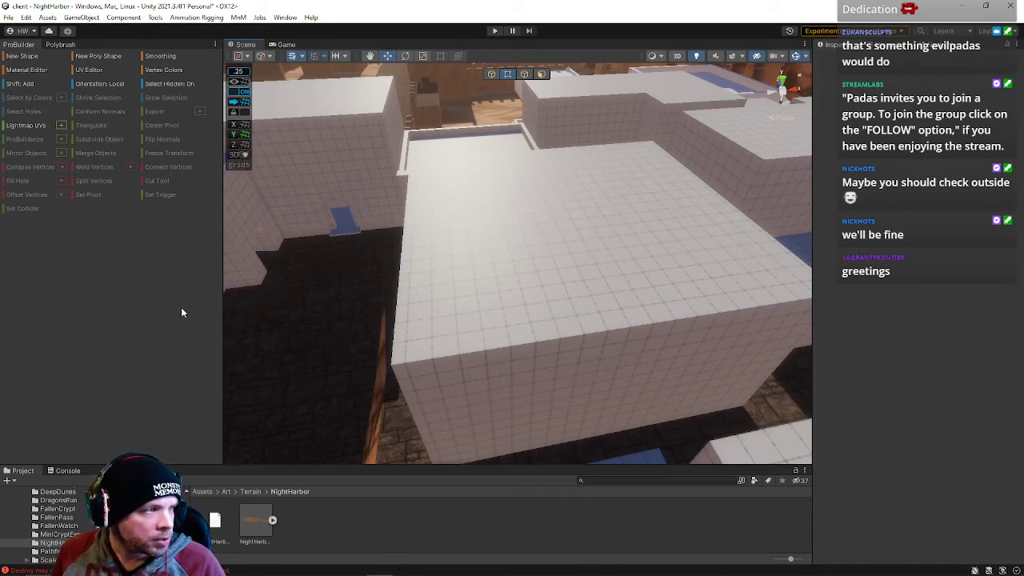
pyautogui.click(8, 18)
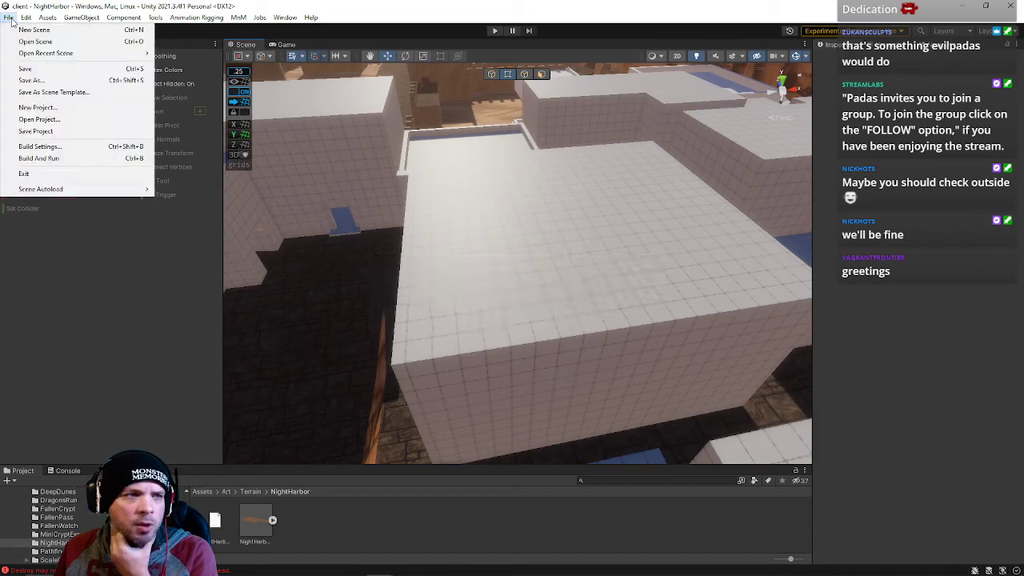
pyautogui.moveTo(142, 56)
pyautogui.click(192, 64)
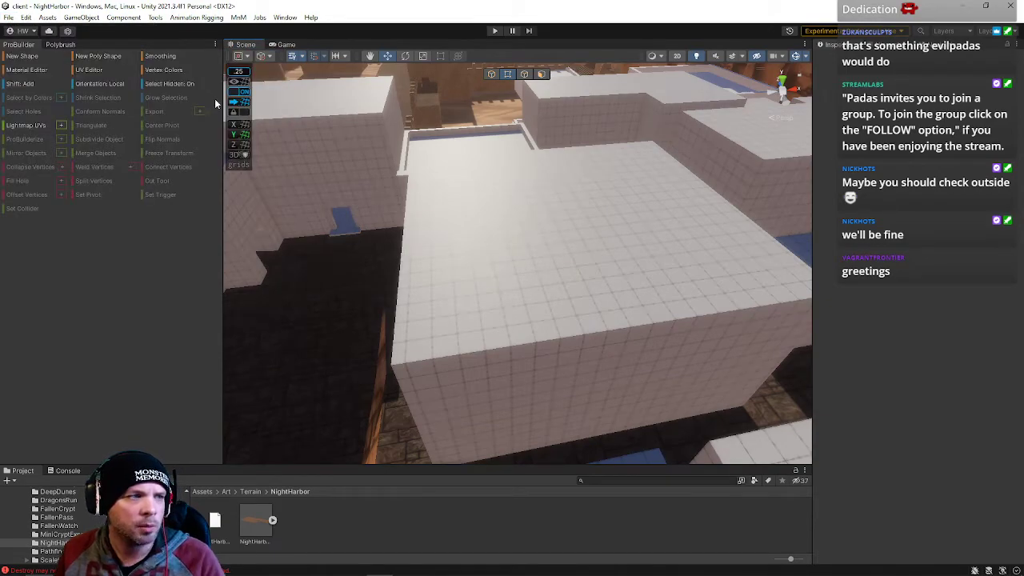
# Run the game, log in with the prefilled account, and enter the world as the level 60 Human Ranger
pyautogui.click(495, 31)
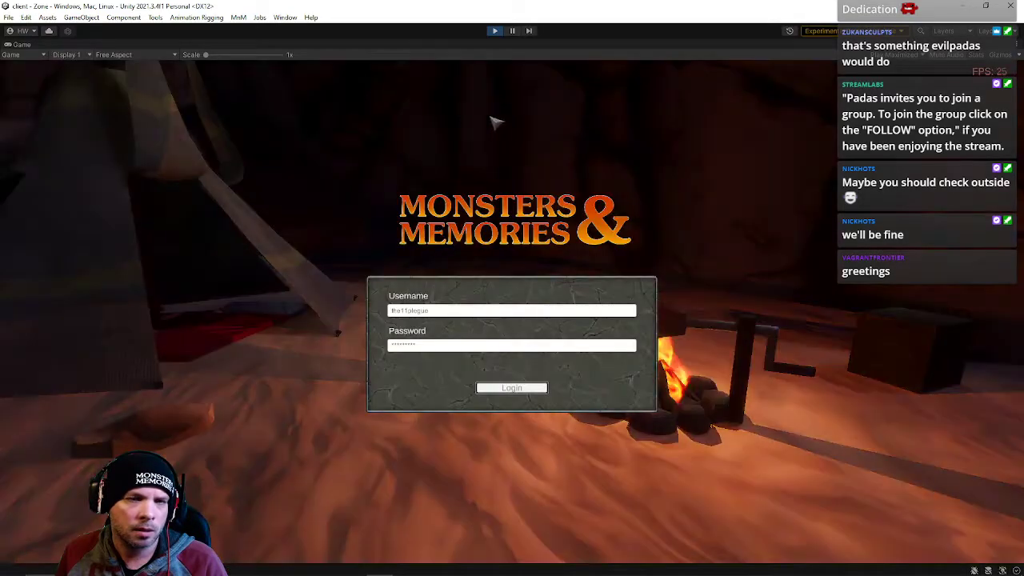
pyautogui.click(512, 387)
pyautogui.click(194, 474)
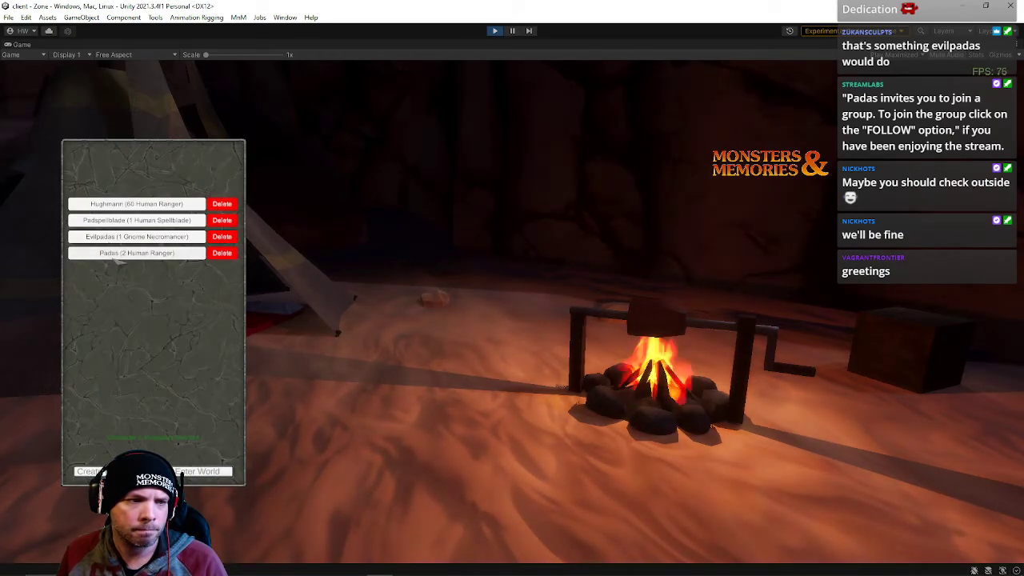
pyautogui.click(118, 206)
pyautogui.click(202, 472)
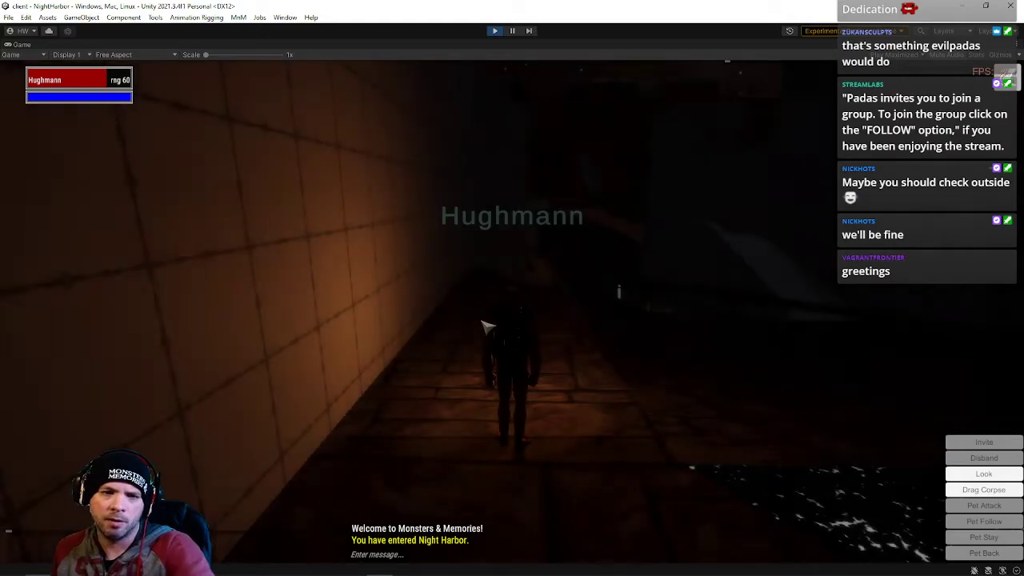
# Walk the character through Night Harbor's streets to examine the ground and walls in game, and end the play test
pyautogui.moveTo(486, 326); pyautogui.dragTo(544, 344, button='right')
pyautogui.press('w')
pyautogui.press('w')
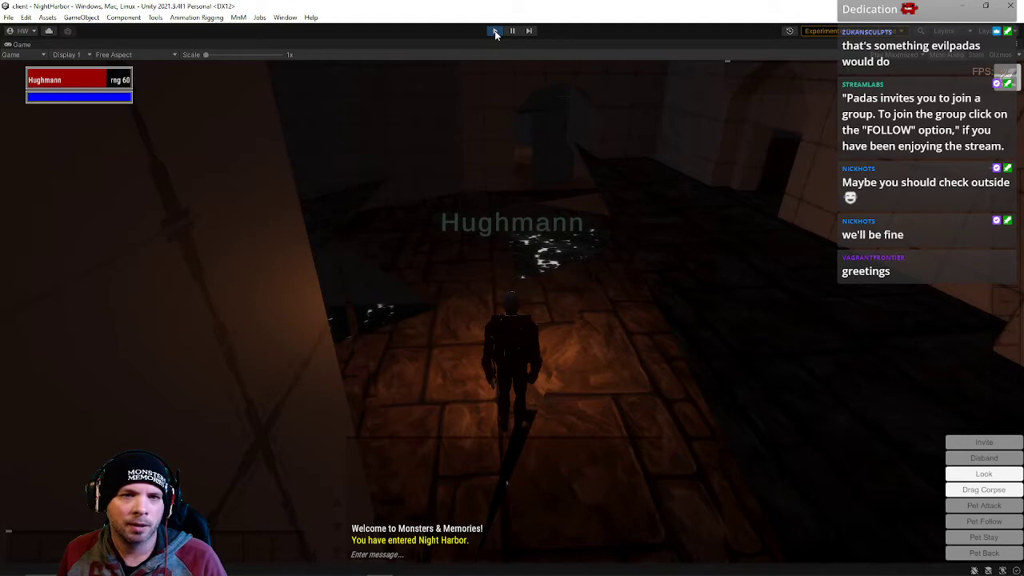
pyautogui.press('w')
pyautogui.moveTo(489, 203); pyautogui.dragTo(560, 200, button='right')
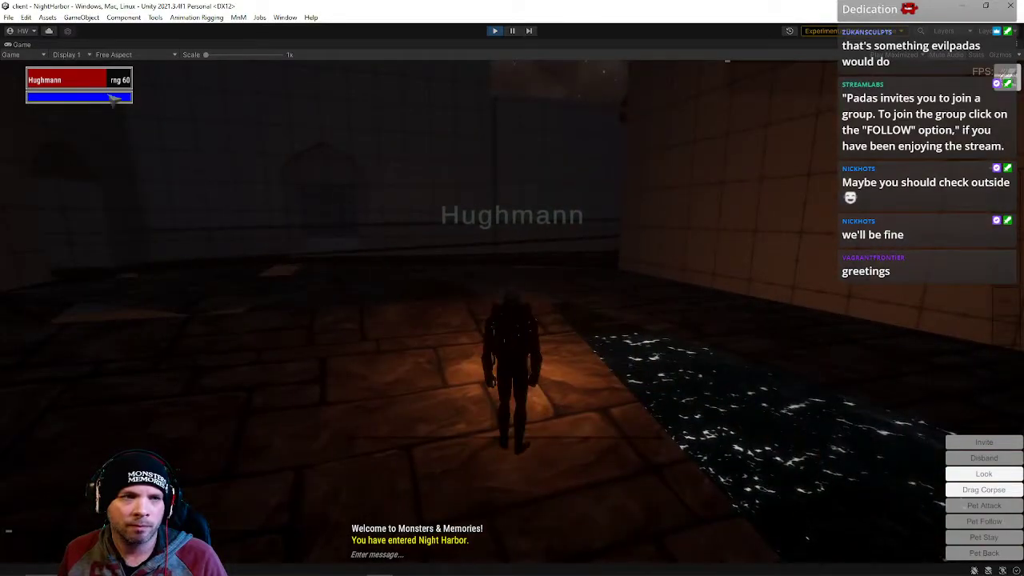
pyautogui.click(495, 31)
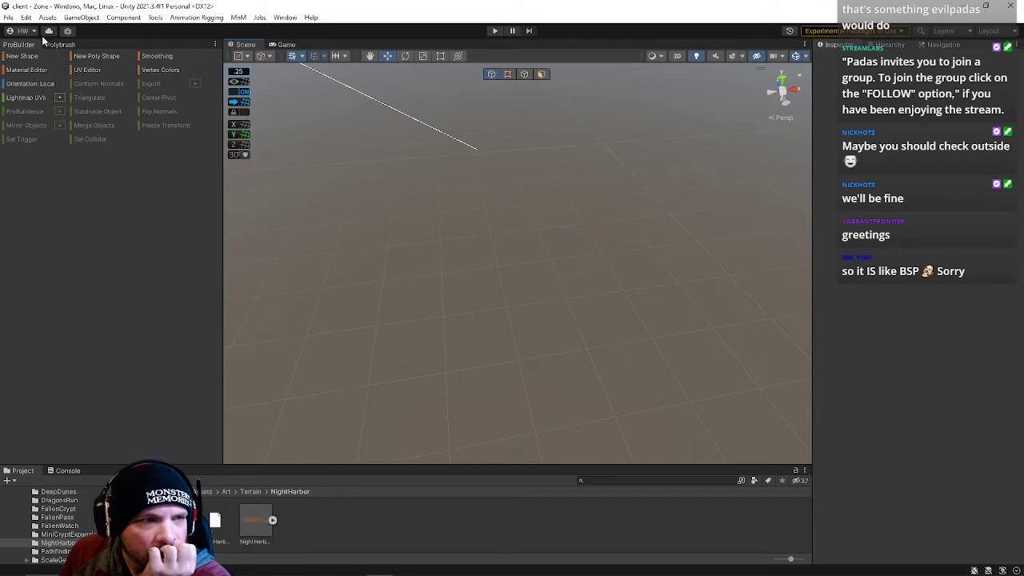
# Reopen the recent NightHarbor scene from Maps
pyautogui.click(7, 17)
pyautogui.moveTo(46, 54)
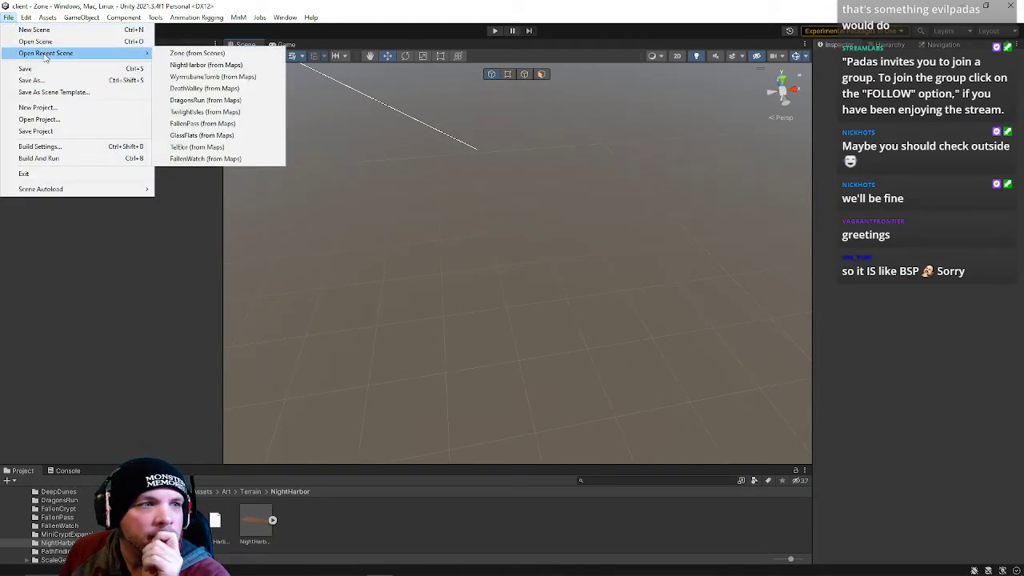
pyautogui.click(200, 67)
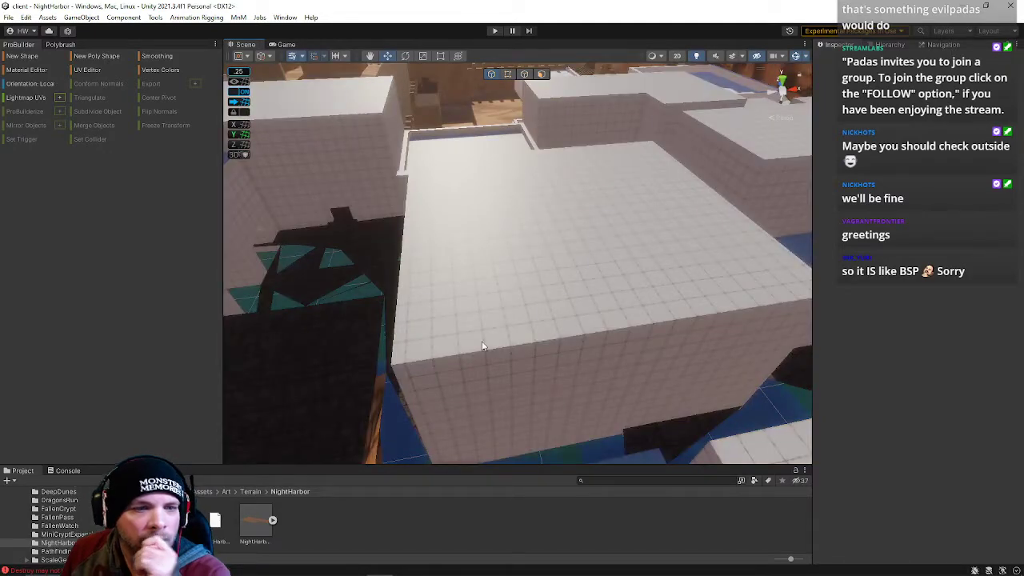
# Inspect the courtyard ground where water shows through, selecting the terrain mesh and the ocean chunk, and display the scene hierarchy
pyautogui.moveTo(482, 345); pyautogui.dragTo(621, 326, button='right')
pyautogui.moveTo(548, 362); pyautogui.dragTo(496, 254, button='right')
pyautogui.click(476, 223)
pyautogui.moveTo(552, 227); pyautogui.dragTo(539, 318, button='right')
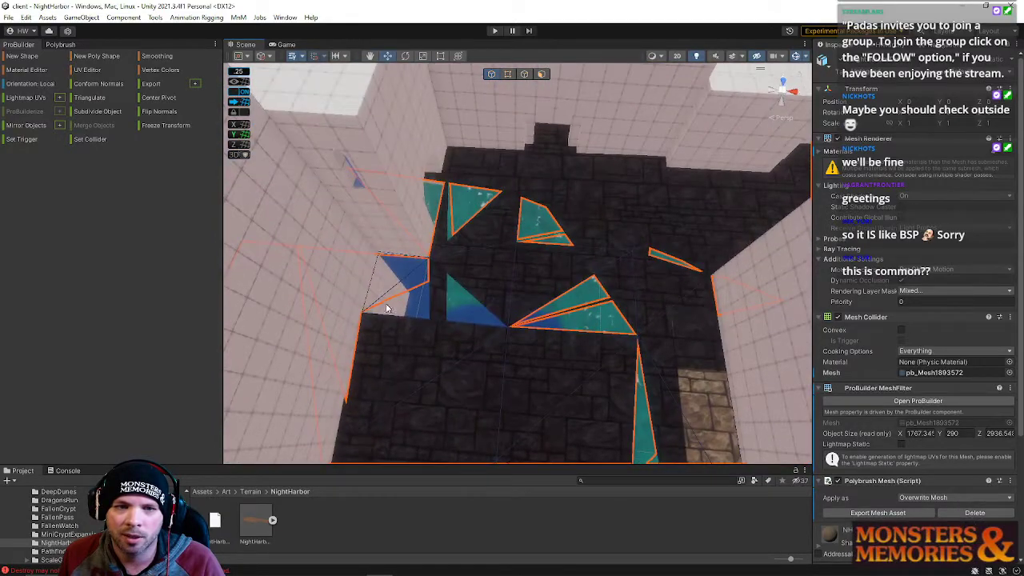
pyautogui.click(438, 272)
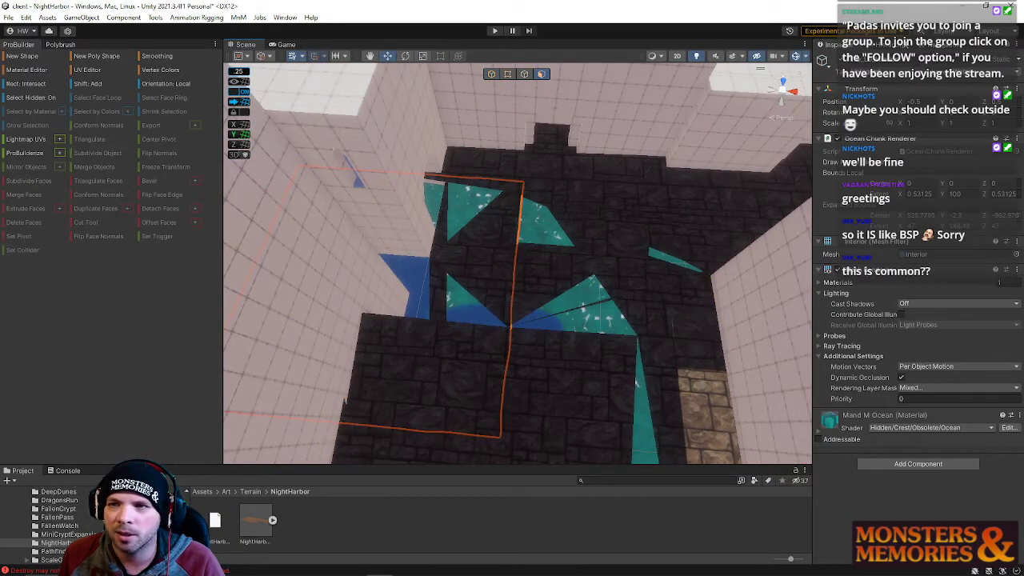
pyautogui.click(884, 45)
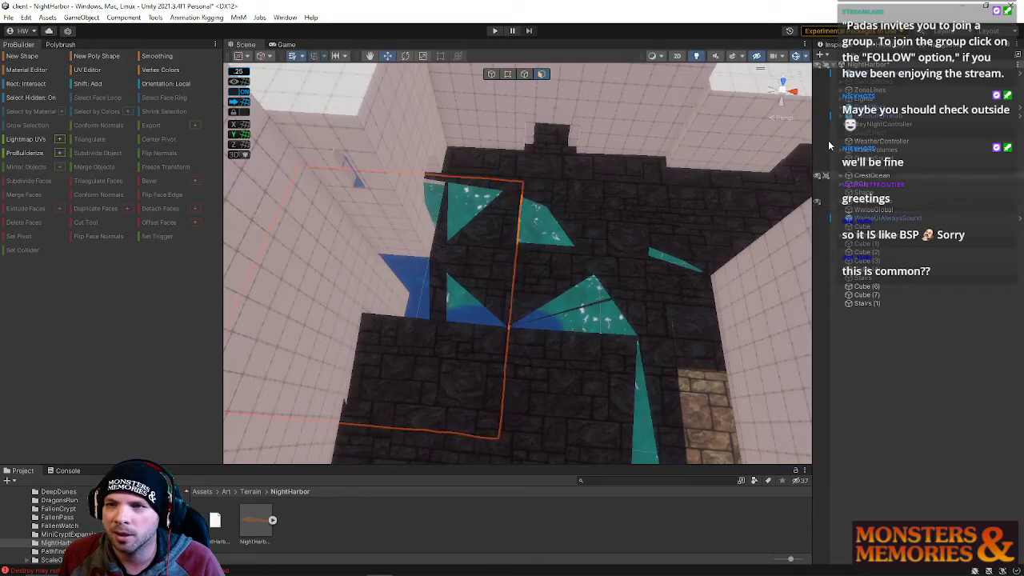
# Select a triangular terrain face and the edges bordering the open gap in the street, and examine them from below
pyautogui.moveTo(568, 263); pyautogui.dragTo(529, 221, button='right')
pyautogui.press('w')
pyautogui.click(529, 216)
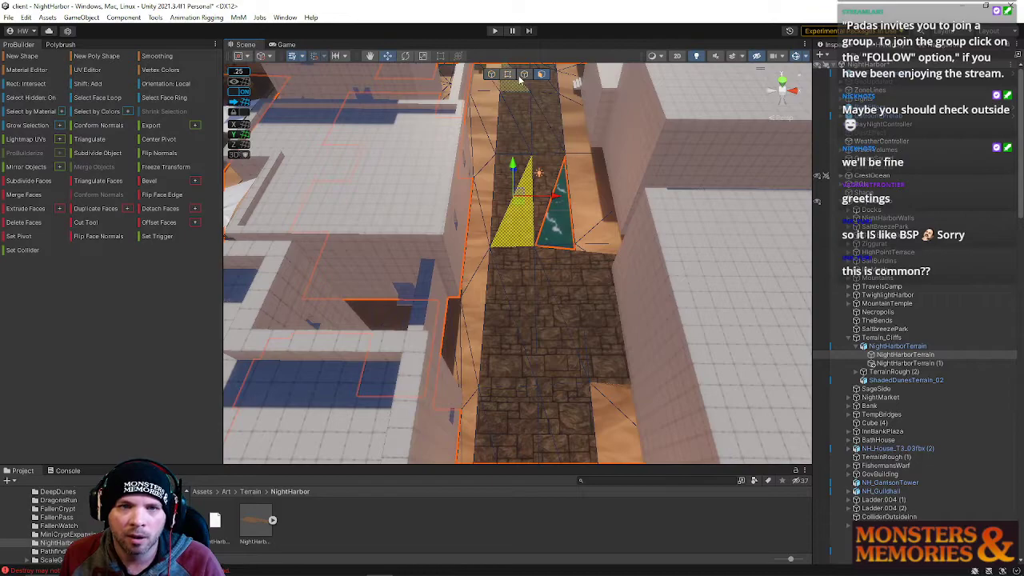
pyautogui.click(549, 216)
pyautogui.keyDown('shift'); pyautogui.click(575, 228); pyautogui.keyUp('shift')
pyautogui.moveTo(577, 229); pyautogui.dragTo(847, 532, button='right')
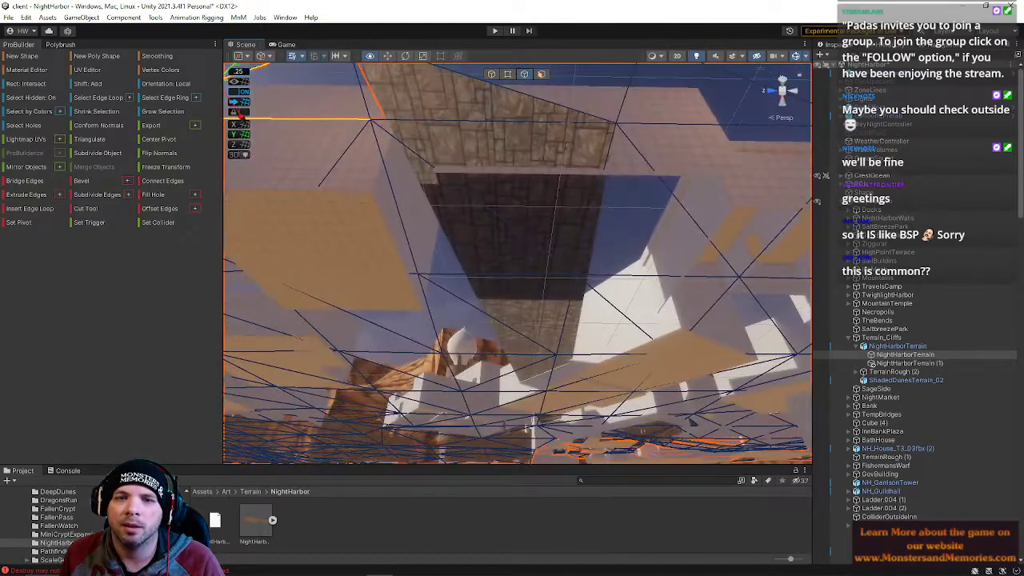
# Select the triangular terrain faces under the street in face mode and inspect them from below and at ground level
pyautogui.click(541, 75)
pyautogui.click(485, 113)
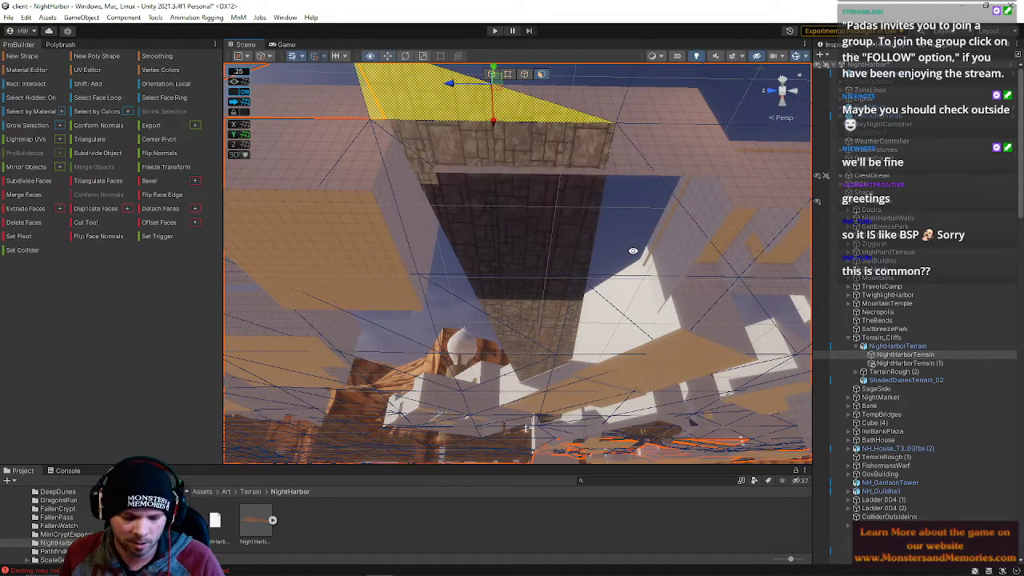
pyautogui.moveTo(533, 174)
pyautogui.mouseDown(button='right')
pyautogui.moveTo(507, 321)
pyautogui.moveTo(517, 213)
pyautogui.moveTo(493, 198)
pyautogui.moveTo(527, 167)
pyautogui.mouseUp(button='right')
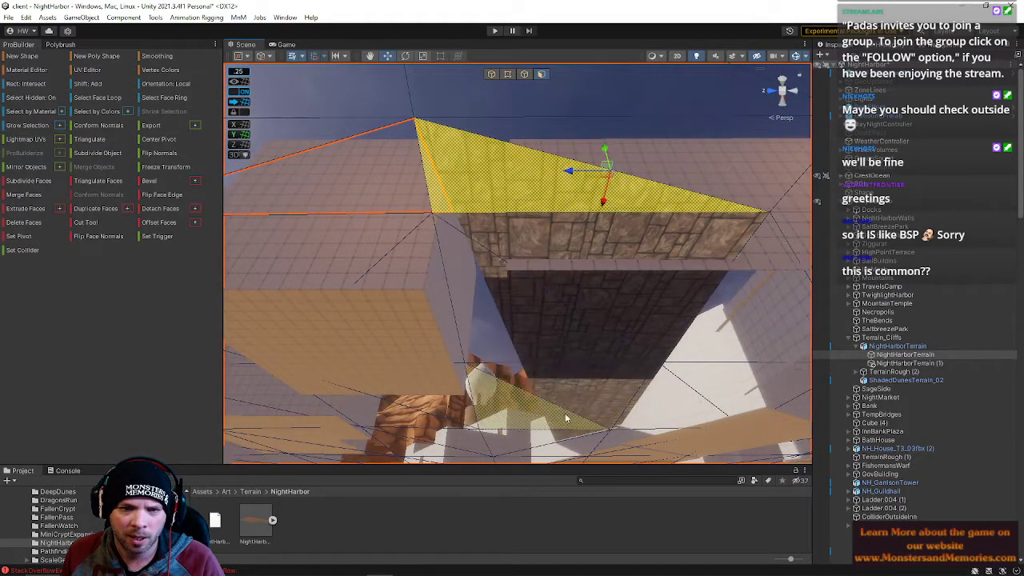
pyautogui.moveTo(615, 350); pyautogui.dragTo(634, 483, button='right')
pyautogui.click(461, 401)
pyautogui.moveTo(468, 392); pyautogui.dragTo(587, 320, button='right')
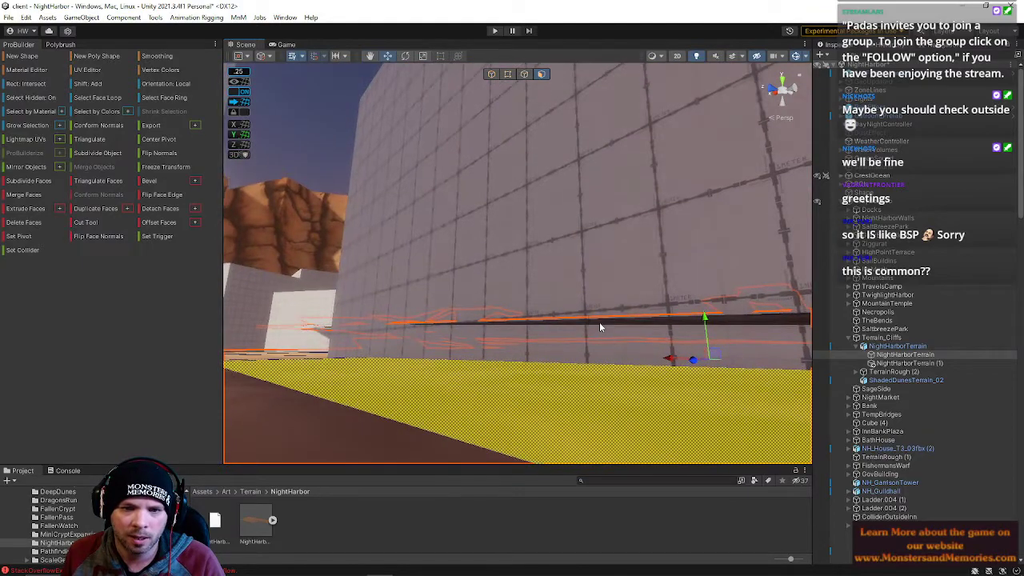
# Check the dark sliver and terrain face at the wall's base, and survey the terrain mesh from above the city to the courtyard
pyautogui.click(602, 325)
pyautogui.click(603, 330)
pyautogui.moveTo(604, 320); pyautogui.dragTo(614, 344)
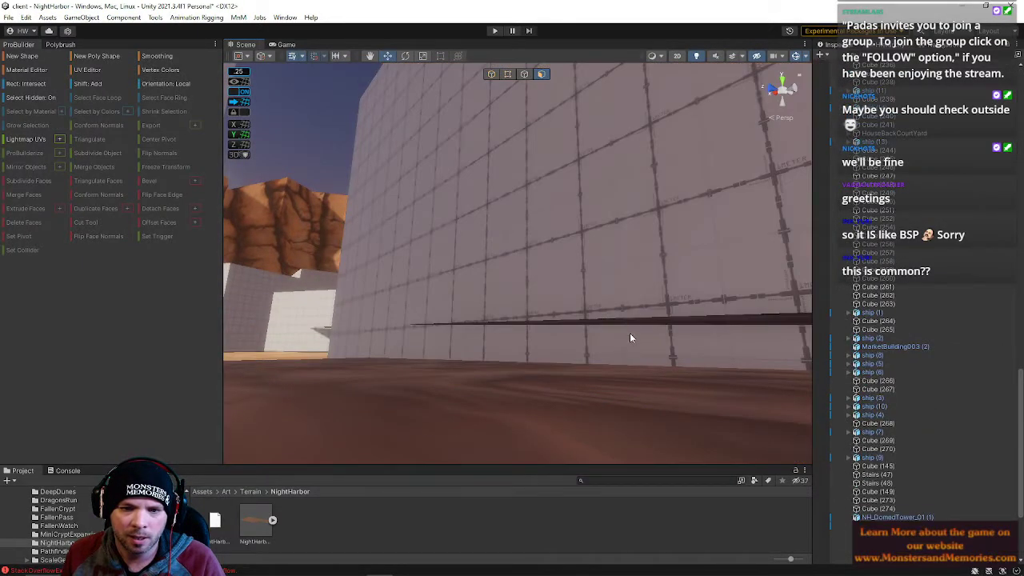
pyautogui.click(536, 398)
pyautogui.moveTo(539, 388); pyautogui.dragTo(224, 470, button='right')
pyautogui.press('s')
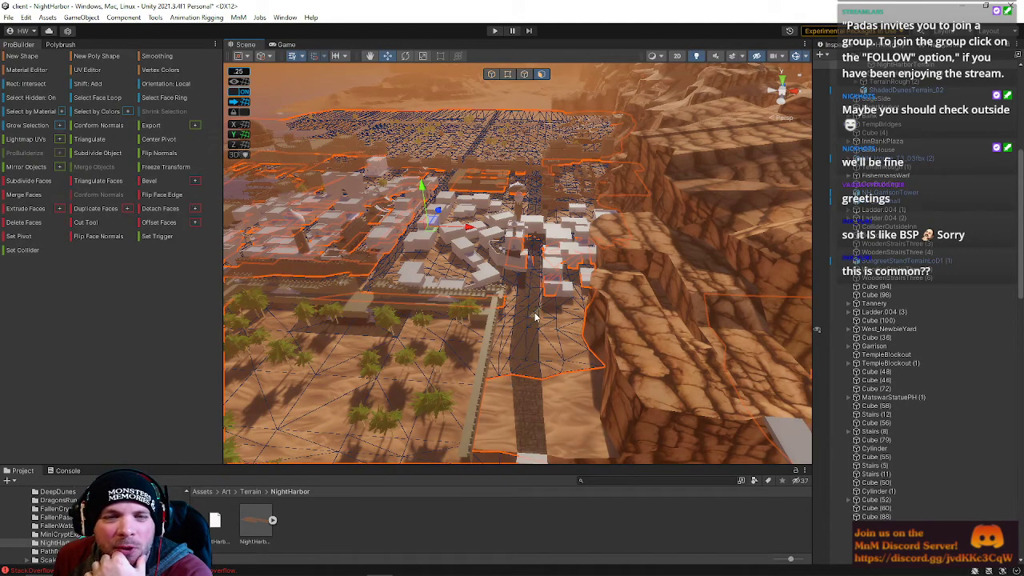
pyautogui.moveTo(403, 223); pyautogui.dragTo(452, 329, button='right')
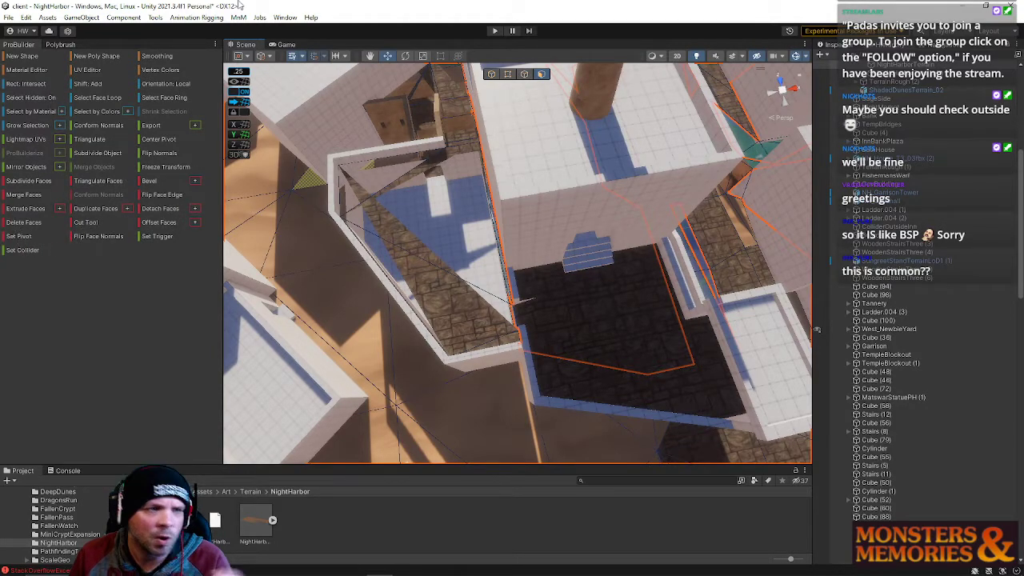
pyautogui.moveTo(490, 328); pyautogui.dragTo(408, 198, button='right')
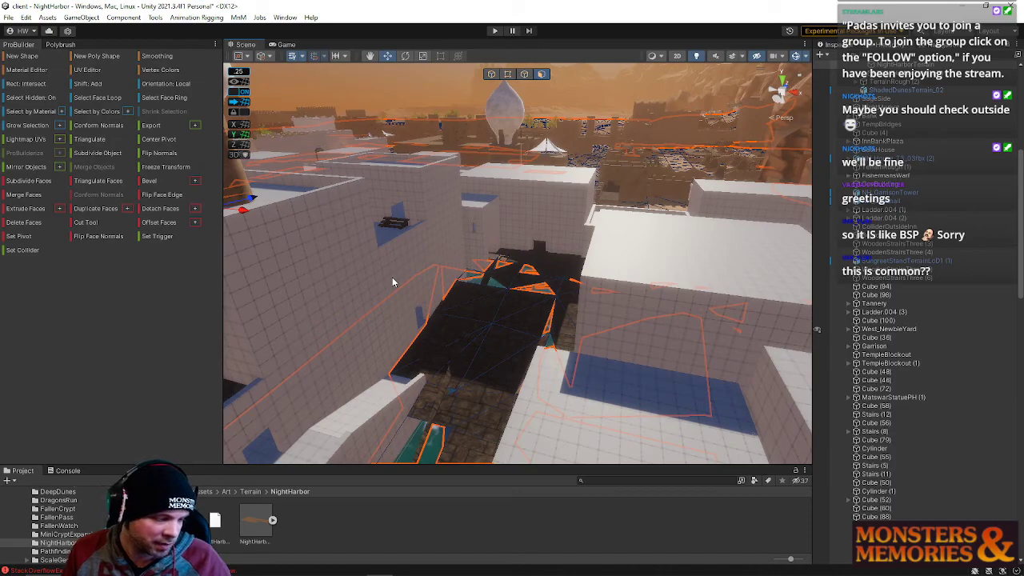